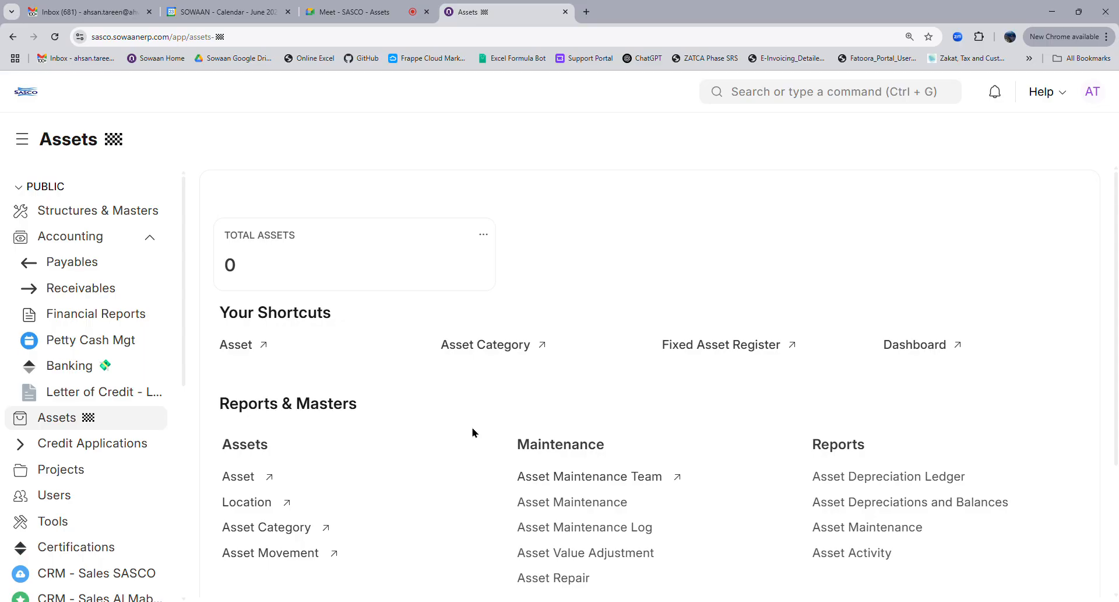
Open the Asset Category list from the Assets workspace shortcut
scroll(458, 440, down, 3)
scroll(458, 440, up, 3)
click(494, 348)
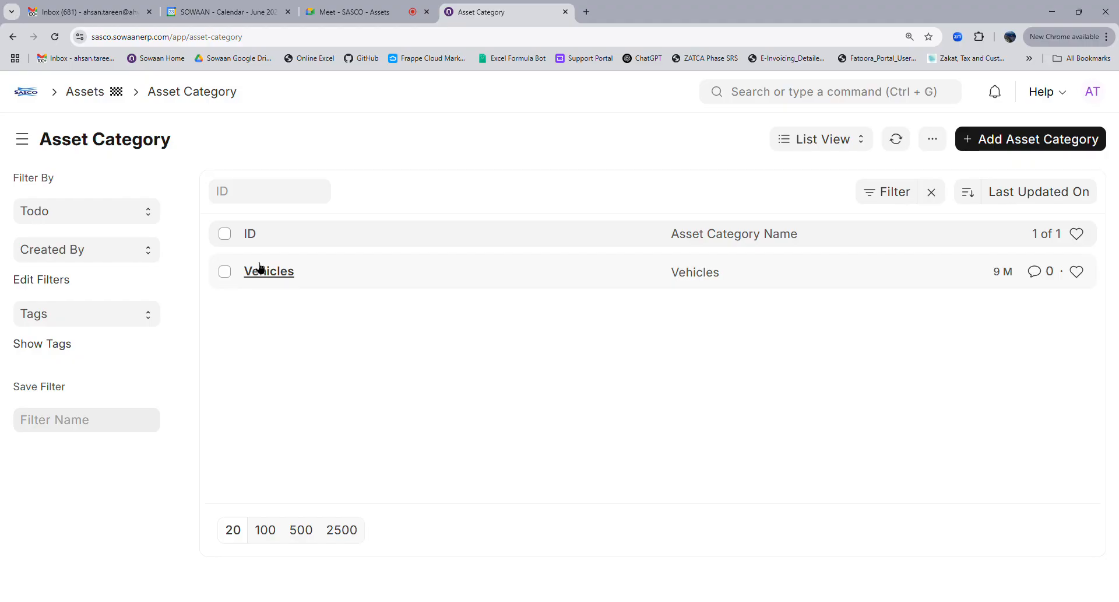
Open the Vehicles asset category record
click(276, 273)
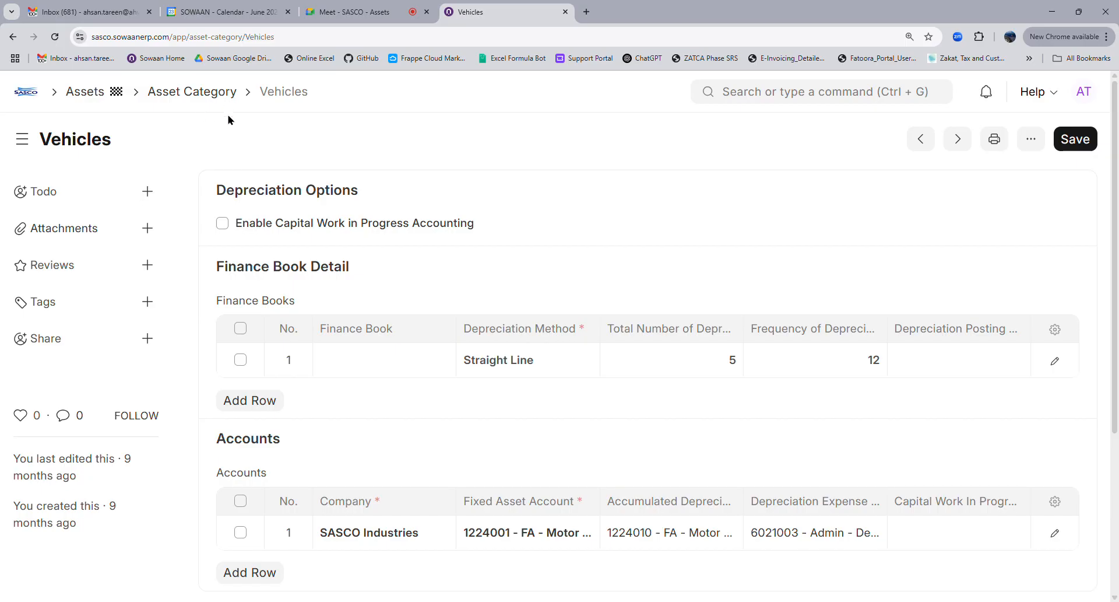
Edit the first finance book row on its Straight Line method, then switch to the Meet call tab
click(574, 362)
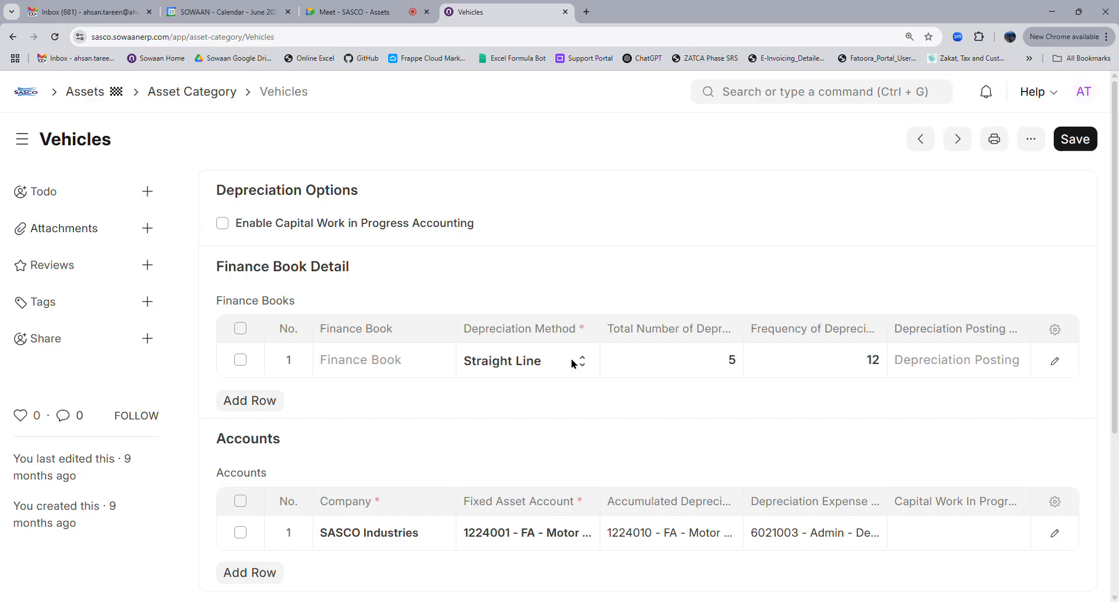
click(560, 357)
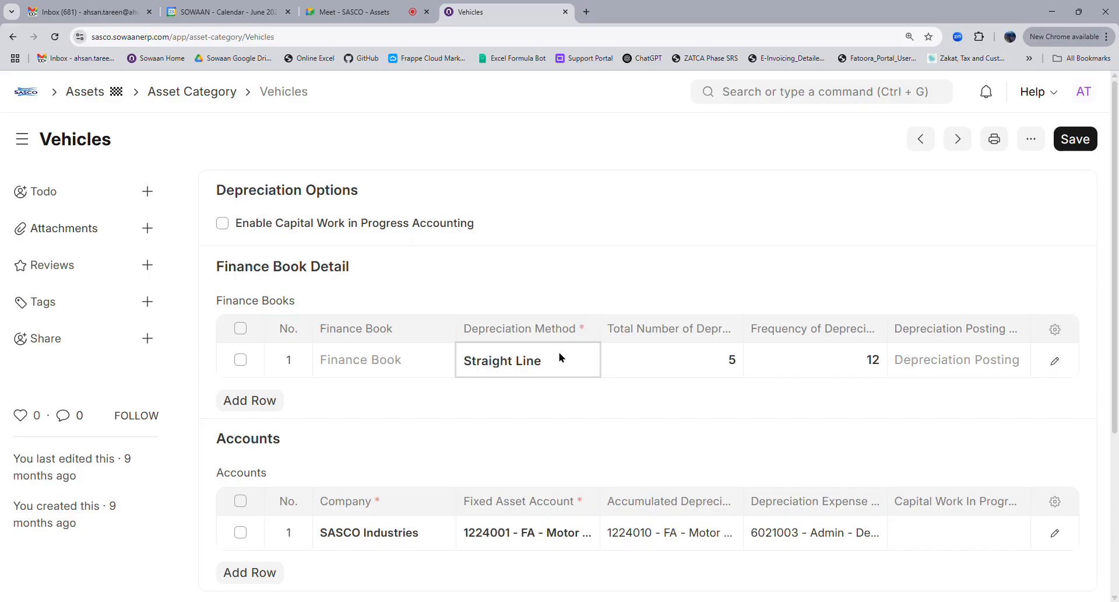
click(359, 9)
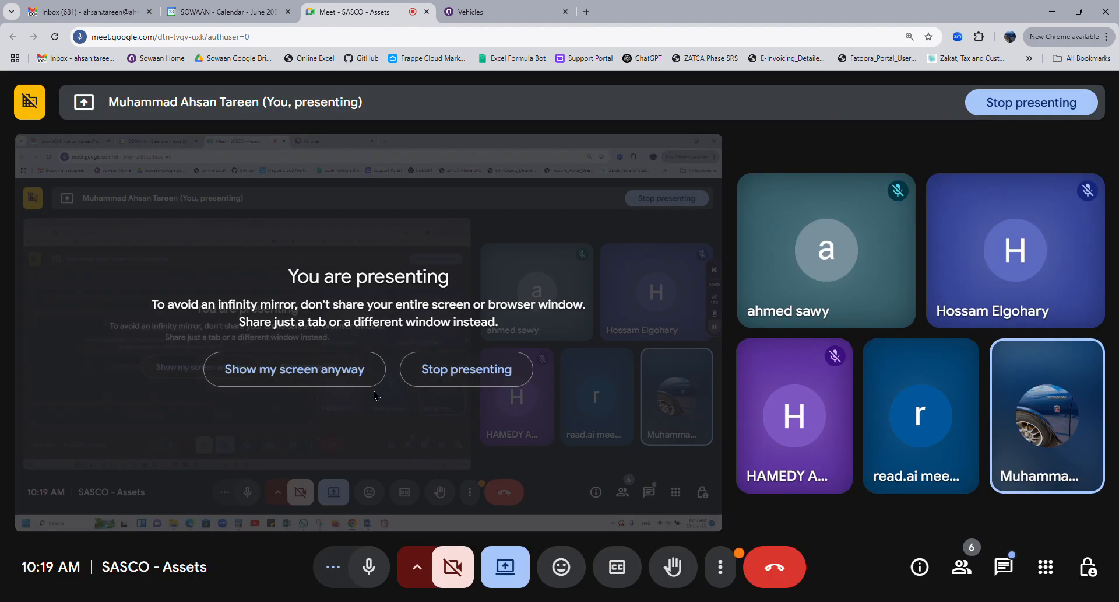
Keep presenting the screen in Google Meet despite the mirror warning, returning to the Vehicles form
click(338, 385)
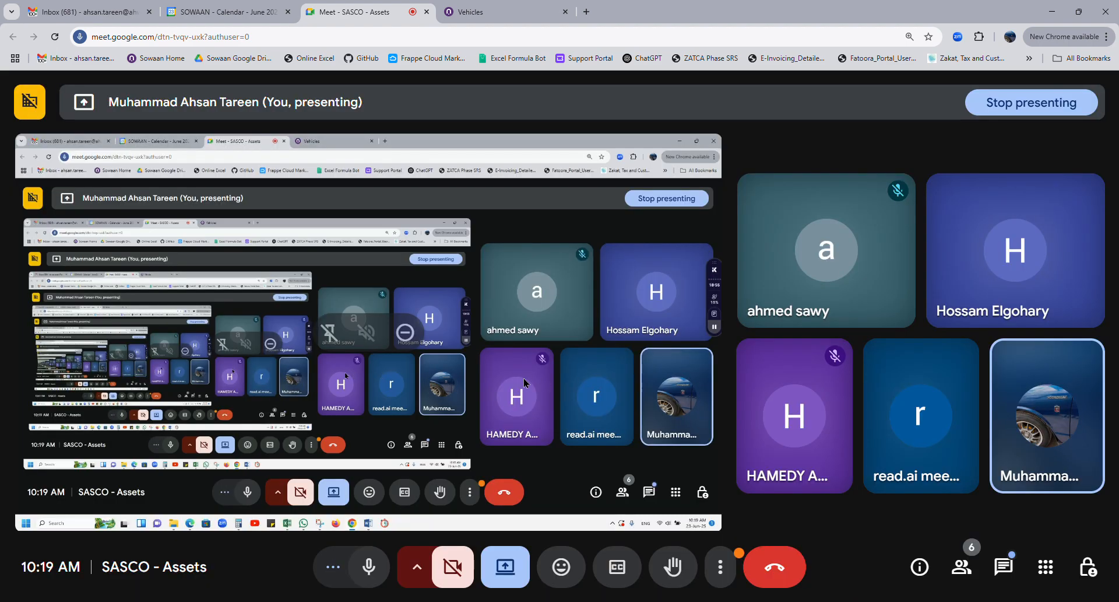
click(498, 9)
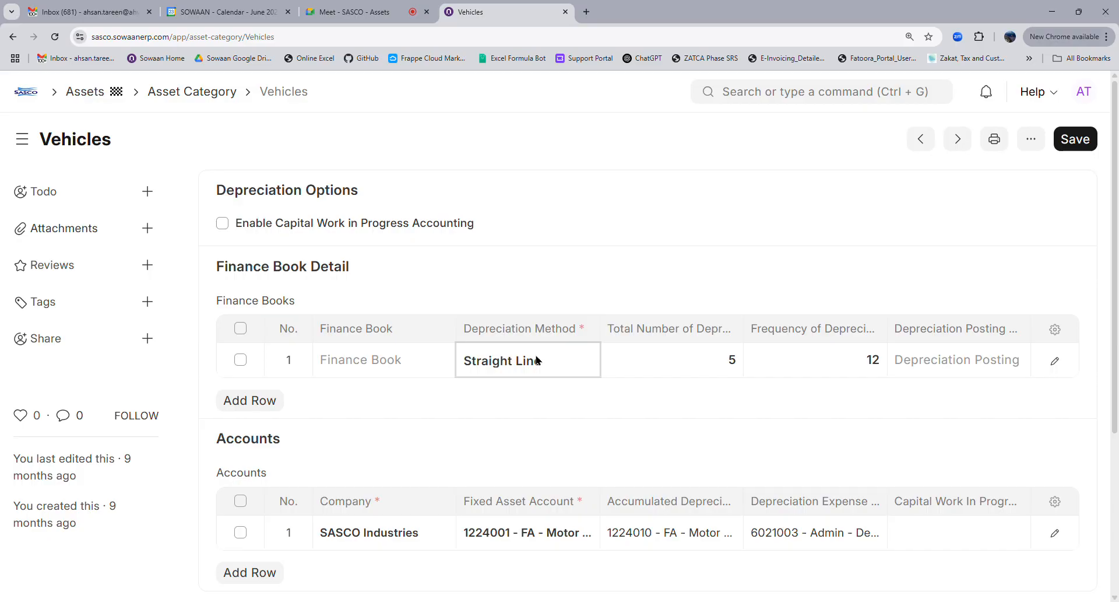
click(364, 18)
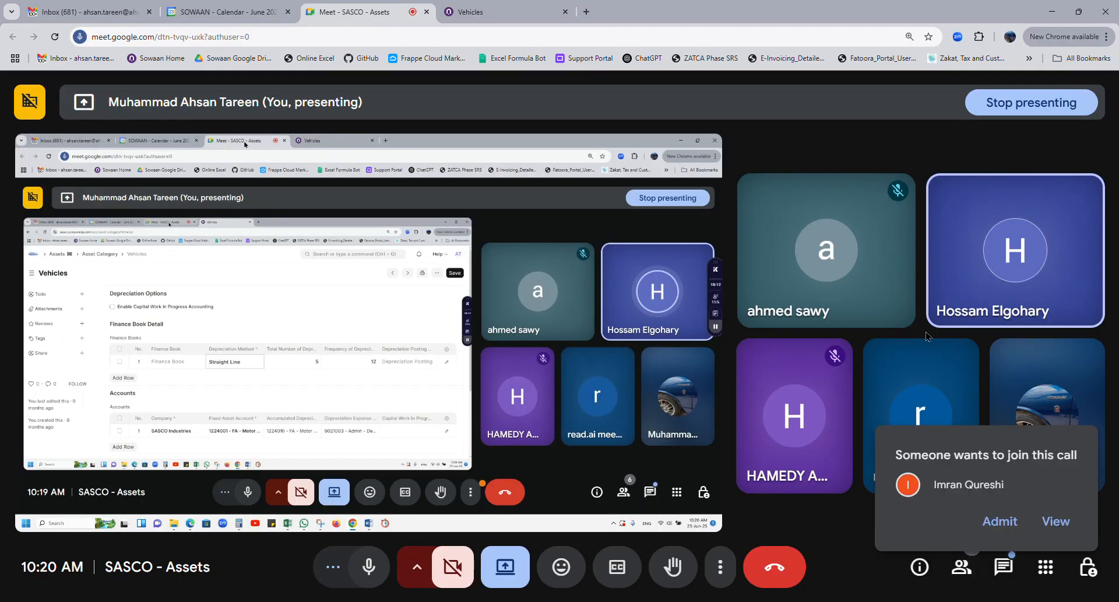
click(525, 13)
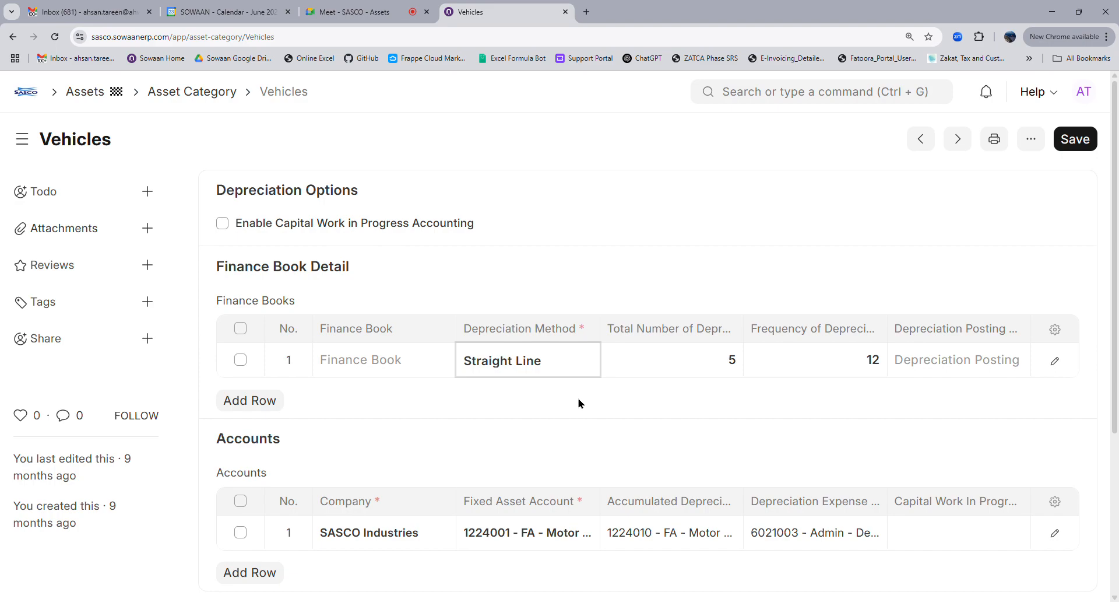
Switch to the Meet - SASCO - Assets browser tab
click(388, 16)
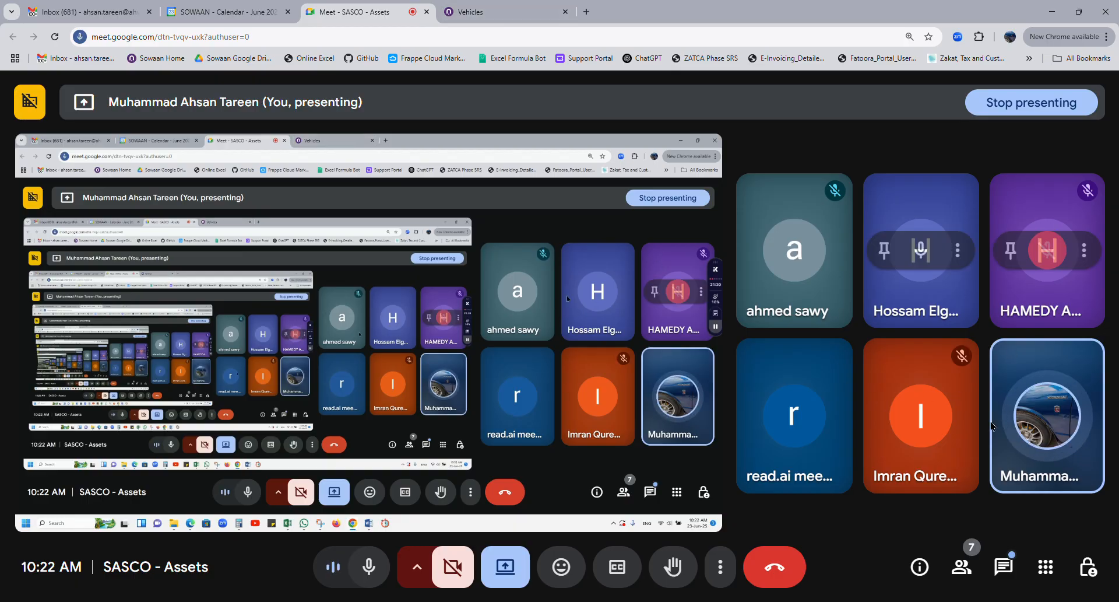
Switch back to the Vehicles asset category browser tab
click(504, 8)
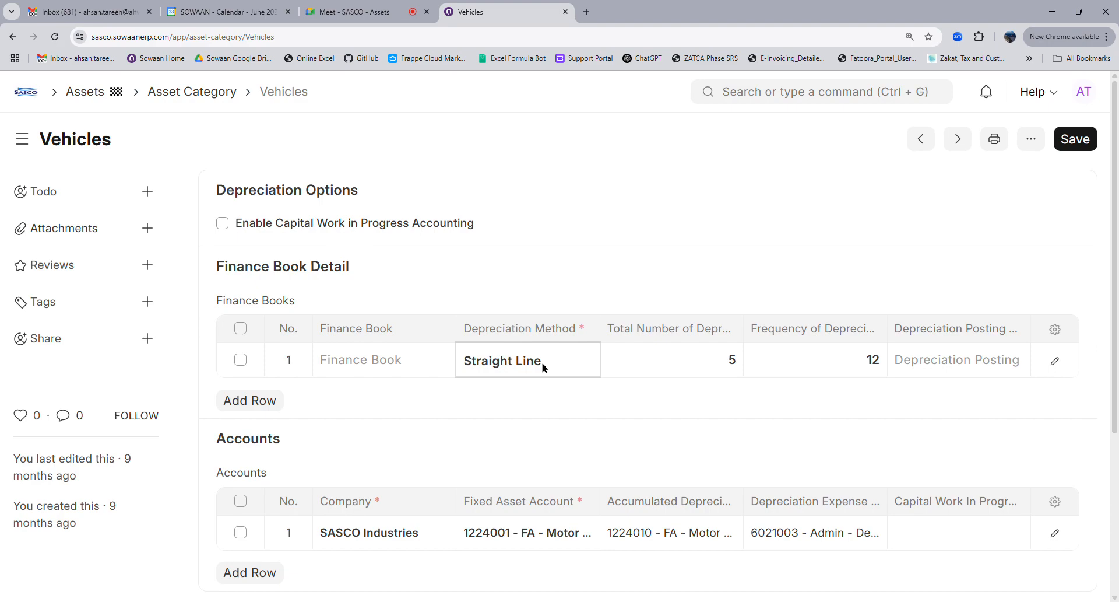
Check the Straight Line method and frequency of 12, then return to the Assets workspace
click(1105, 204)
click(509, 375)
click(1093, 208)
click(876, 374)
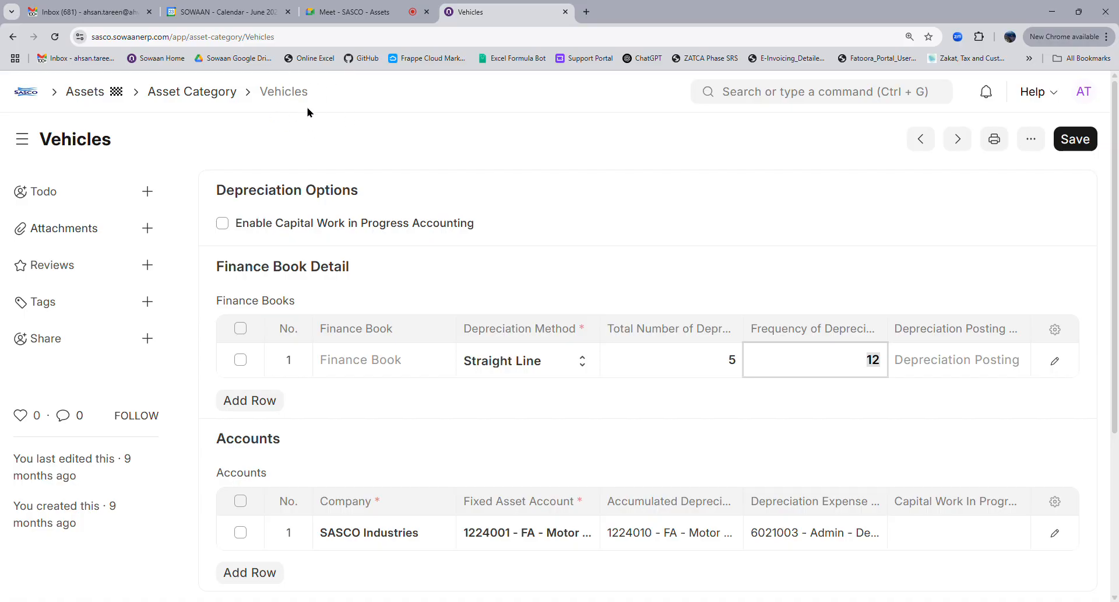
click(84, 91)
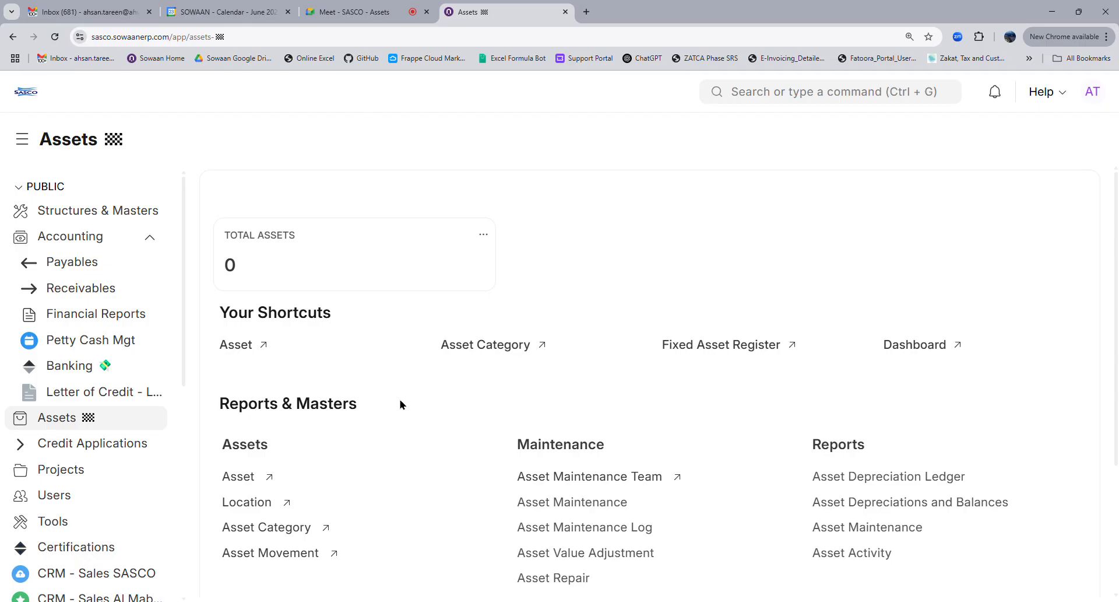
Open the Asset list, which is still empty
click(237, 351)
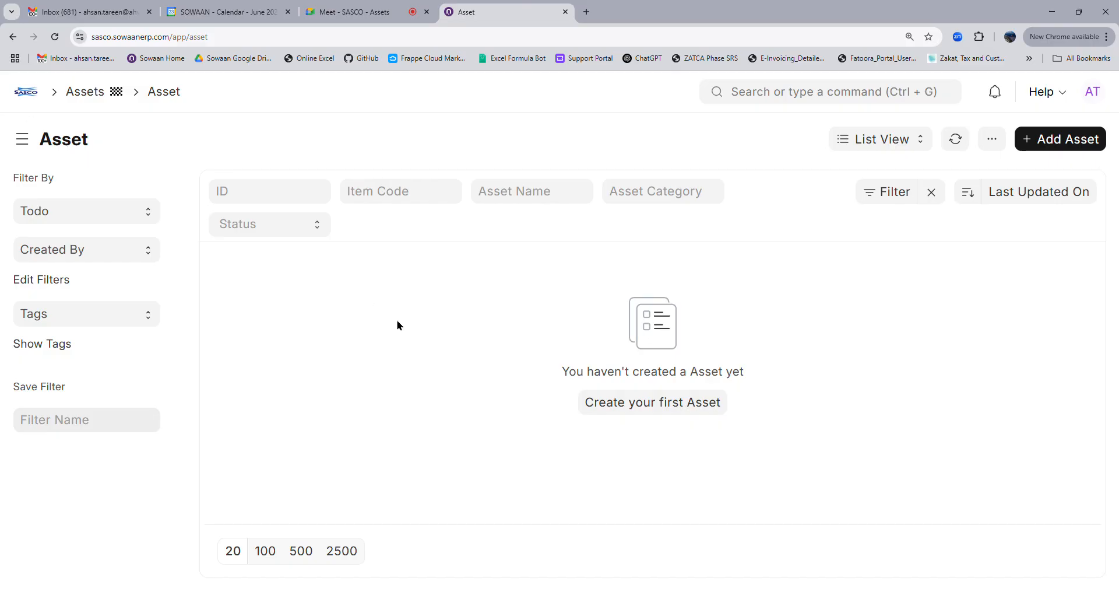
Open the Vehicles asset category and duplicate it into a second browser tab
click(85, 92)
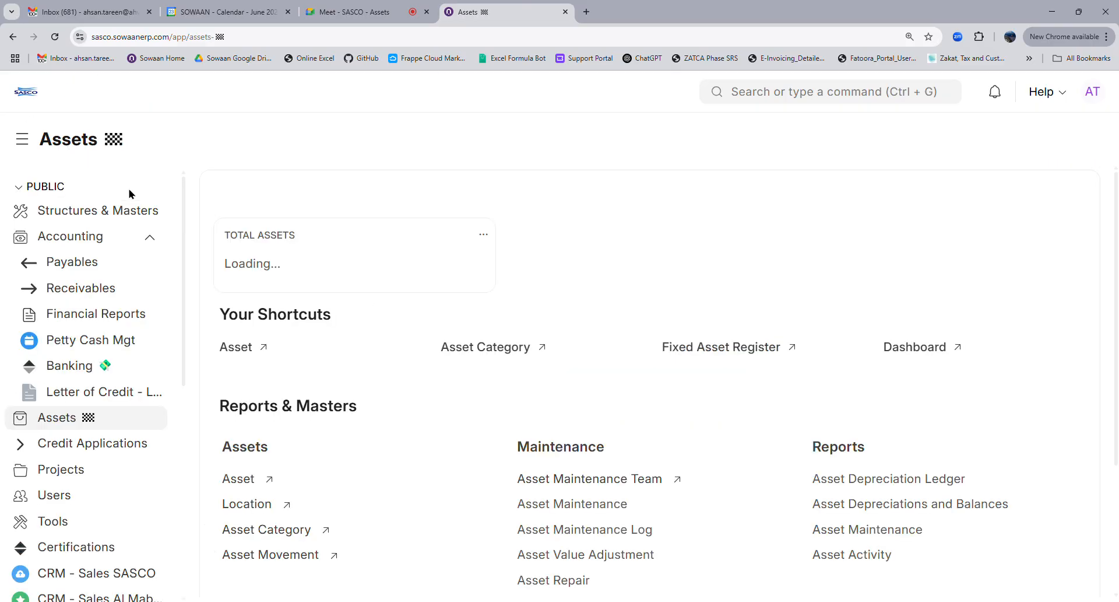
click(278, 531)
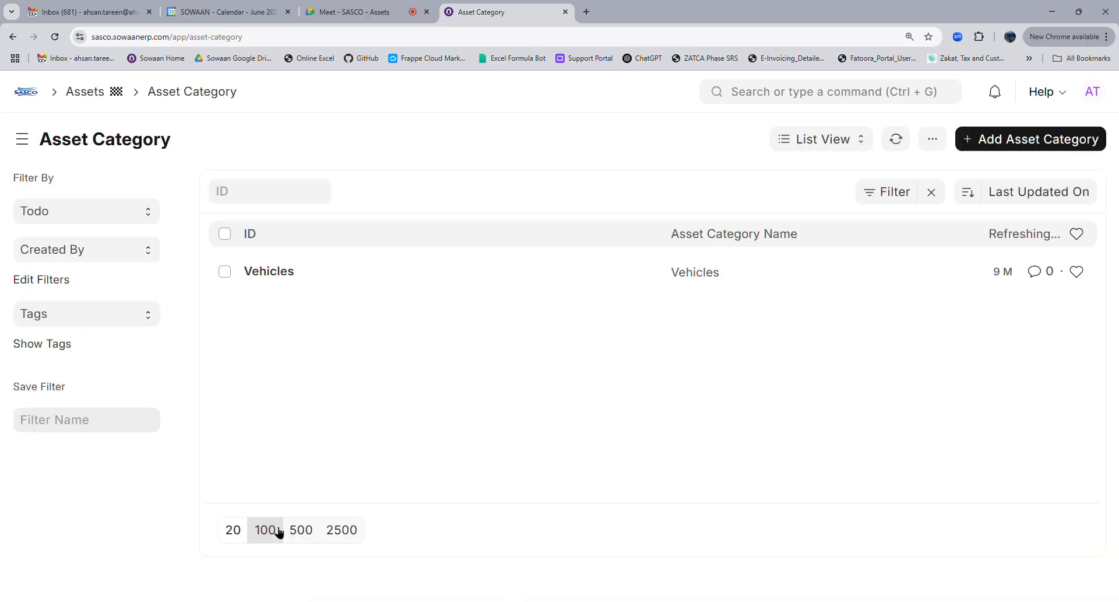
click(269, 272)
right_click(495, 13)
click(539, 123)
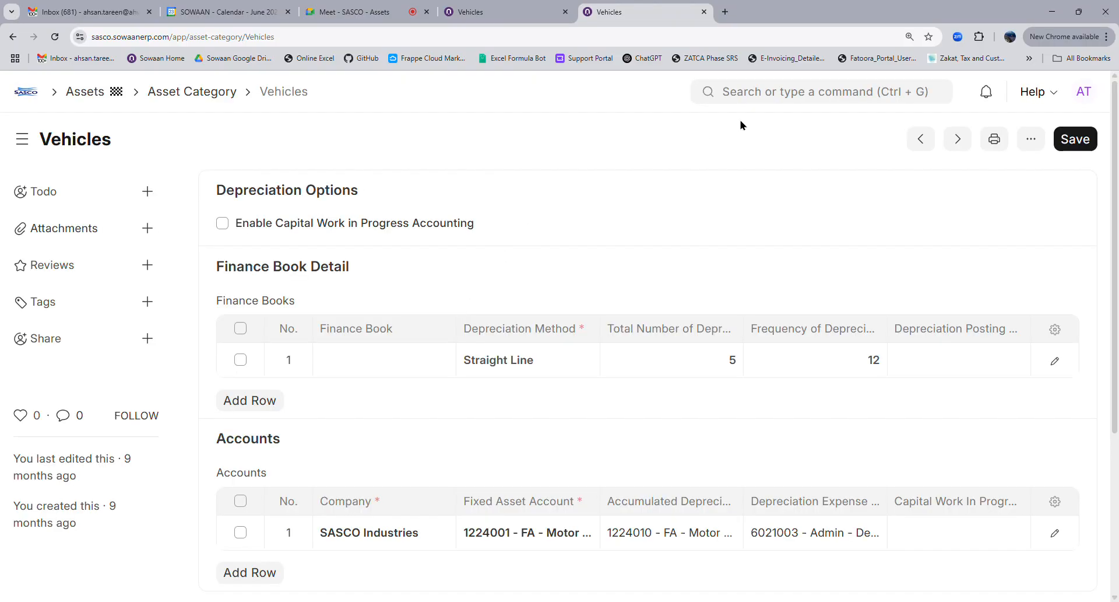
Search 'ass' in the awesome bar and go to the Asset list
click(768, 93)
text(ass)
click(758, 123)
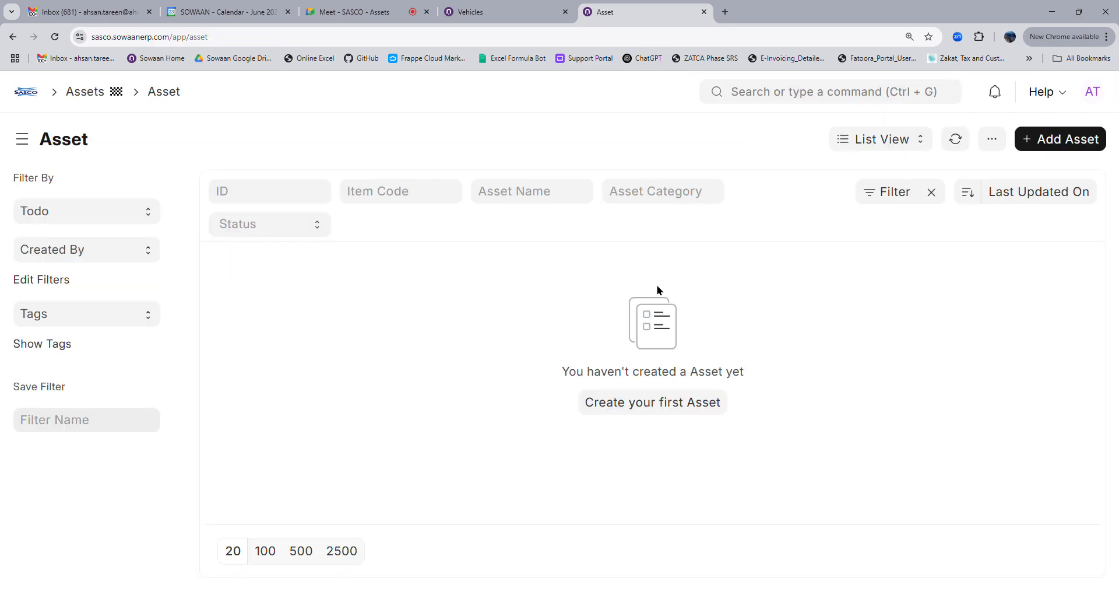
Start a new asset with item code Vehicle - SI
click(1030, 149)
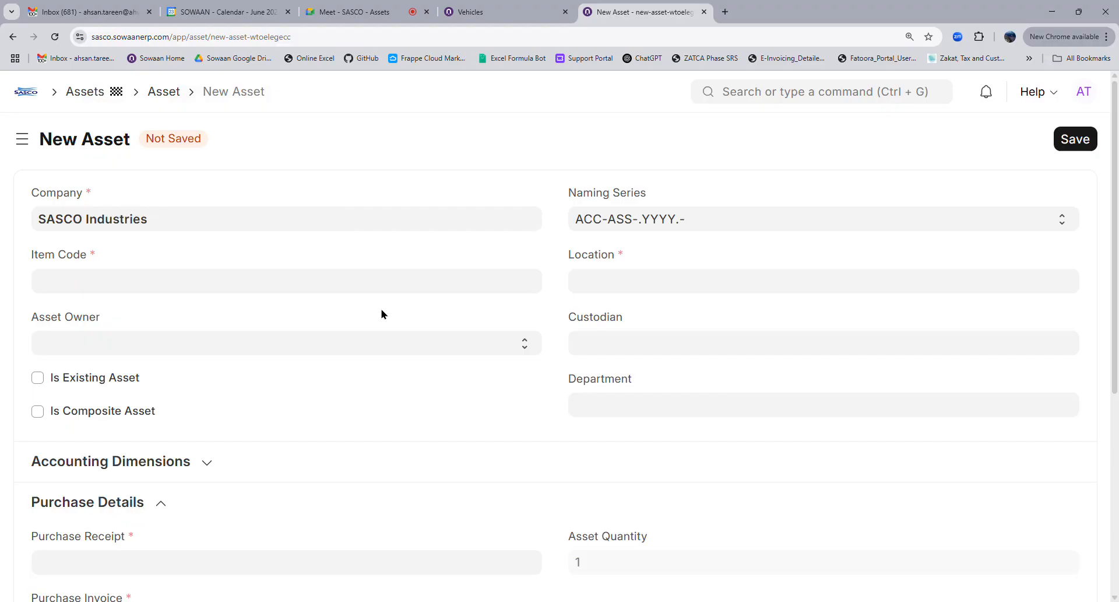
click(158, 292)
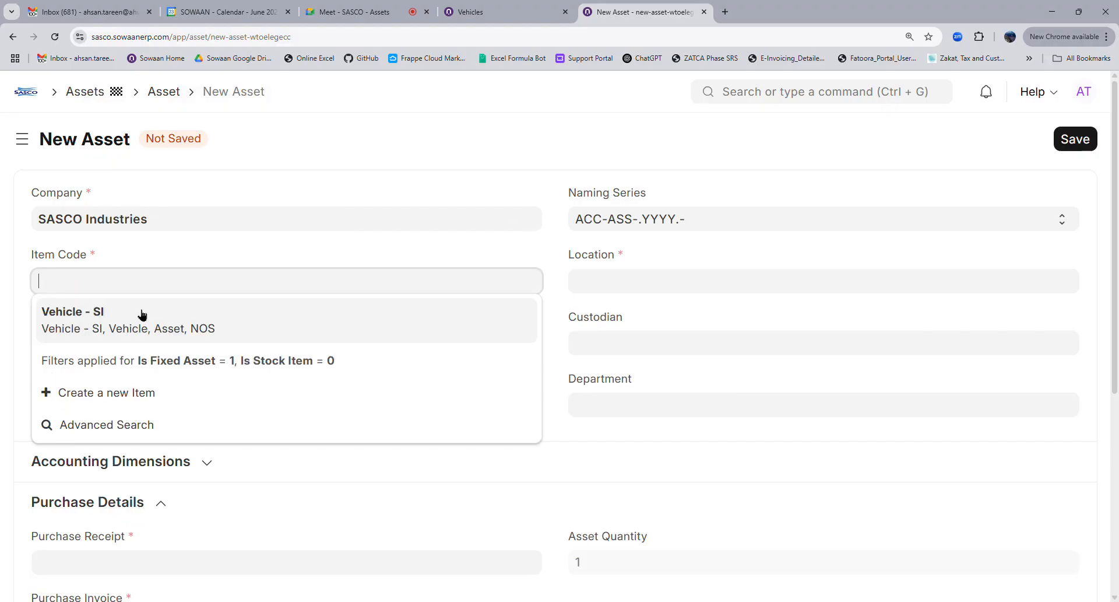
click(137, 313)
Replace the asset name with the holder's name followed by '- Pick up x-3333'
triple_click(662, 287)
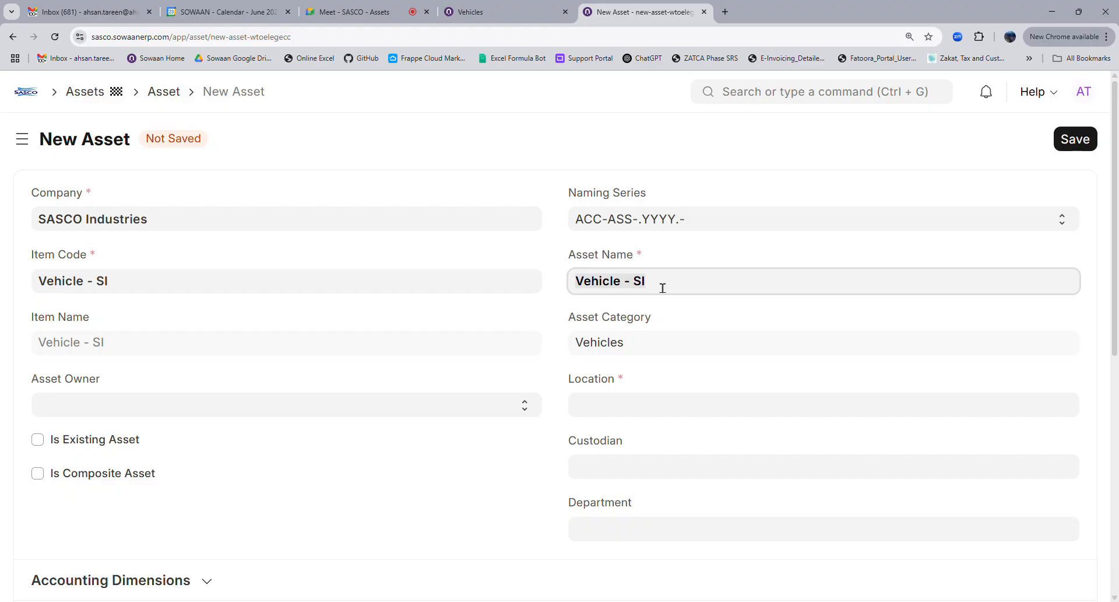
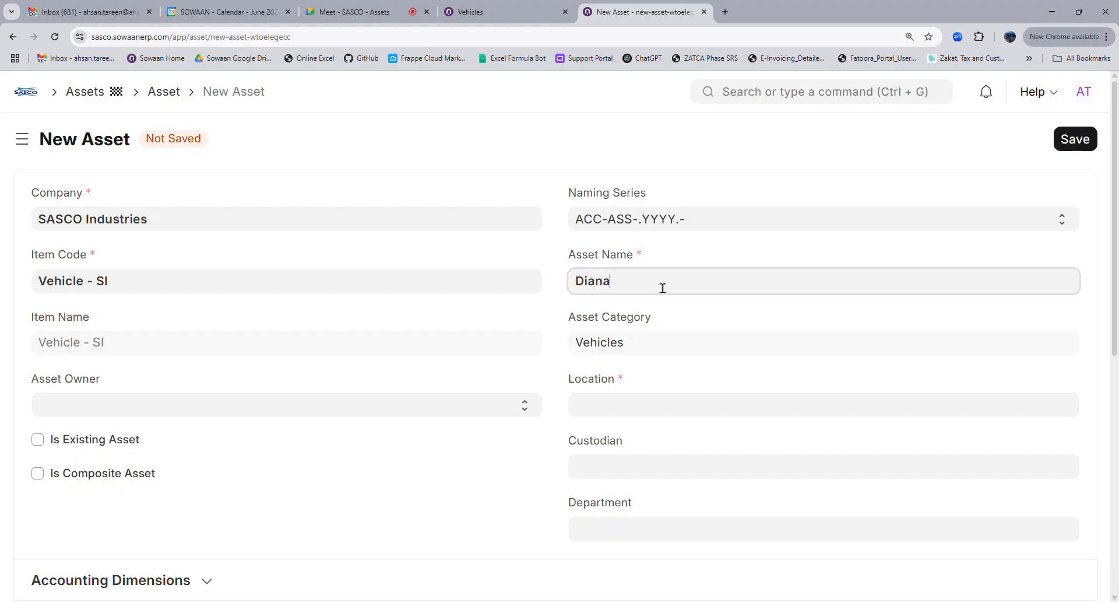
text(- Pick up x-3333)
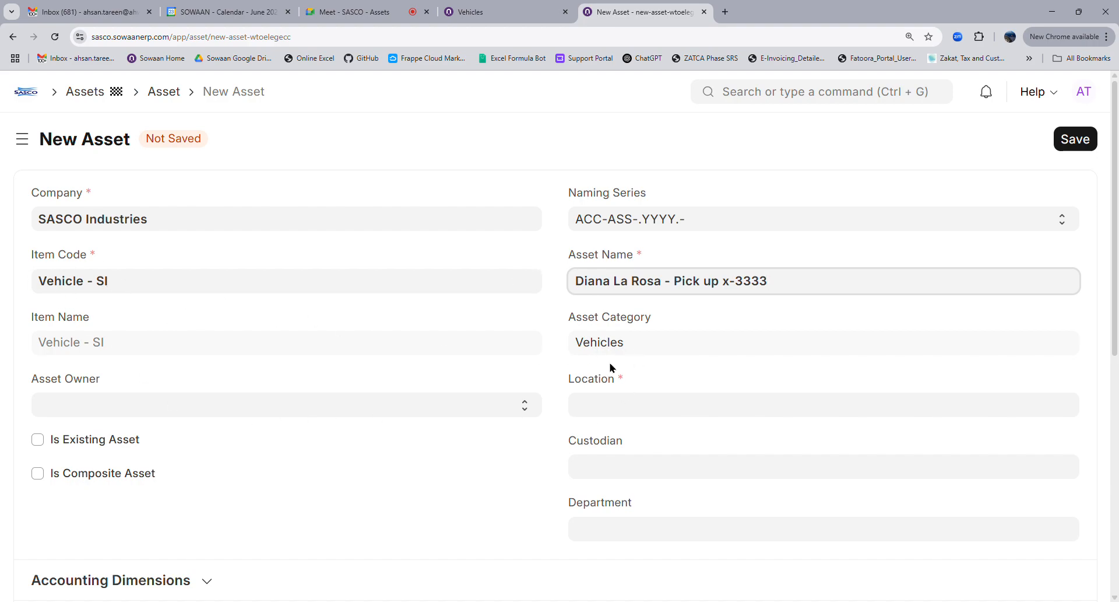
Set the asset owner to Company and assign a newly created Factory location
click(92, 413)
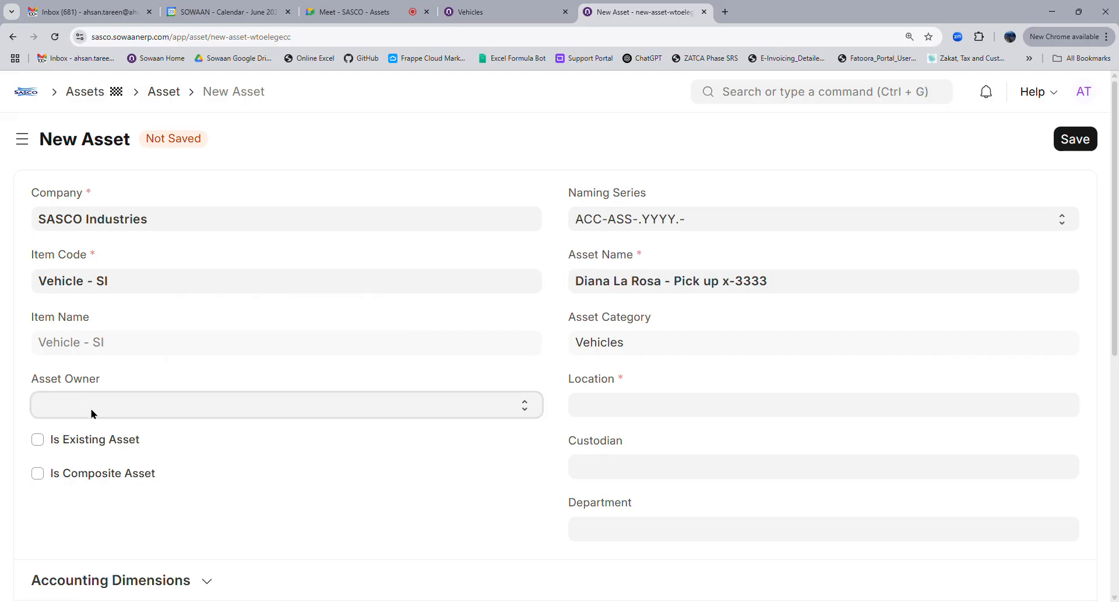
click(105, 443)
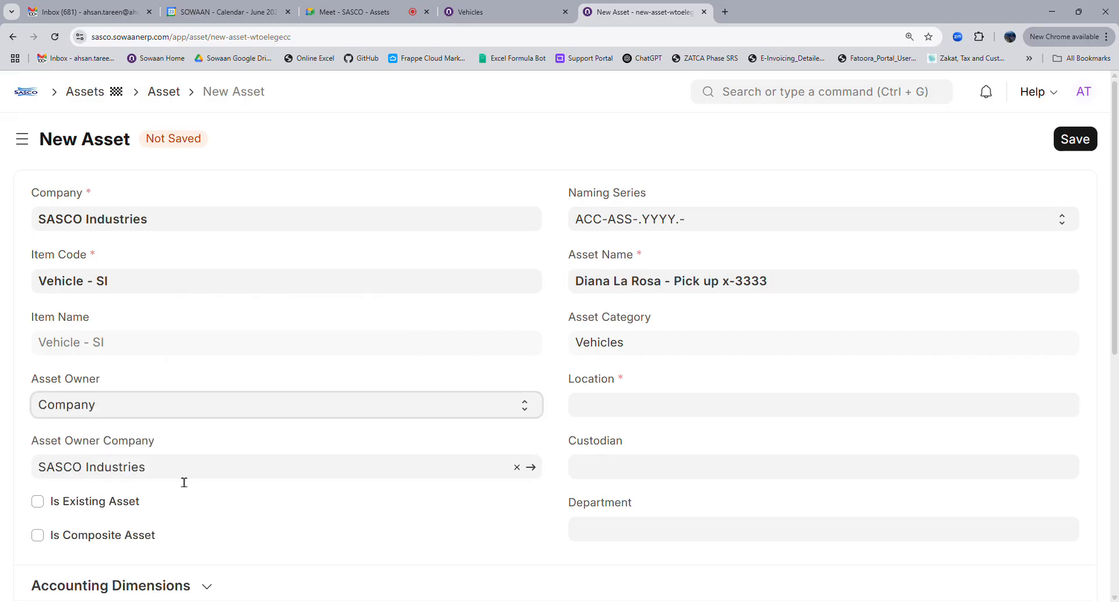
click(646, 409)
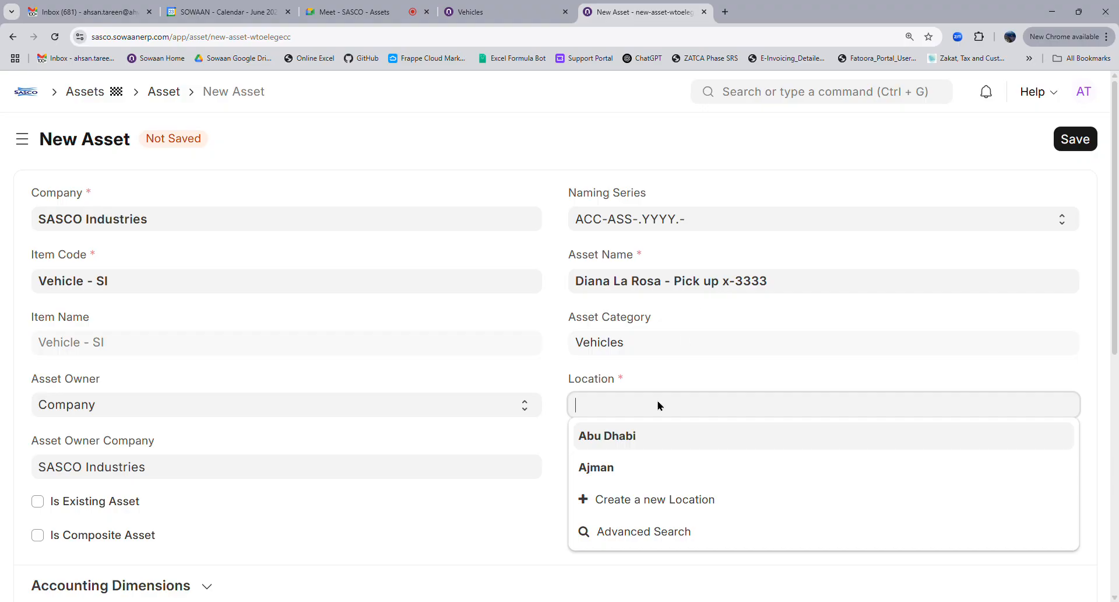
click(637, 500)
text(Factory)
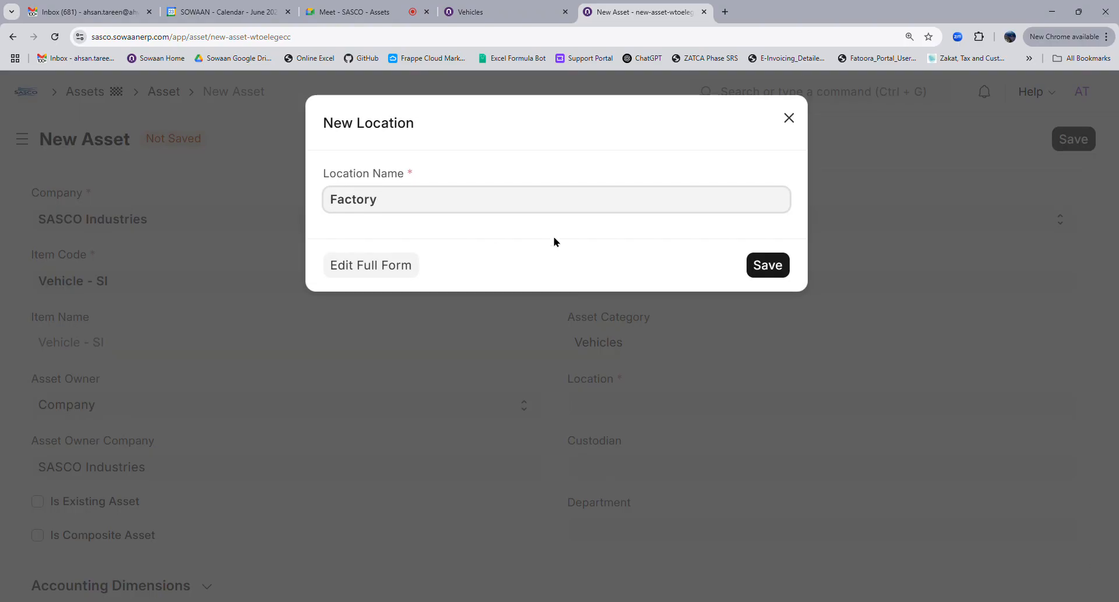
click(781, 265)
Search for and assign employee 5087 as the asset's custodian
click(604, 470)
scroll(624, 487, down, 4)
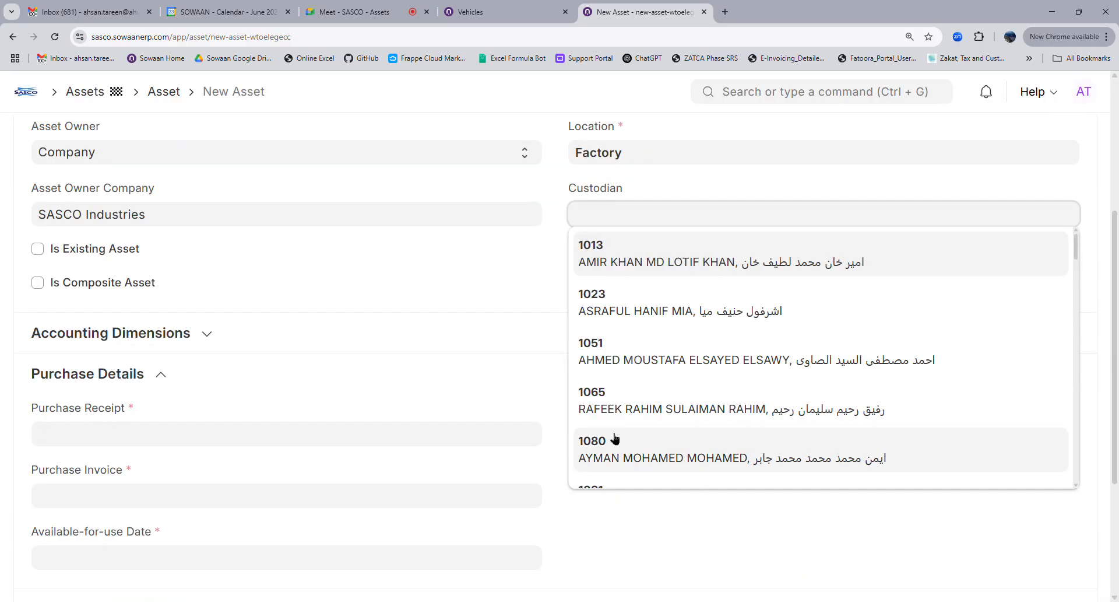
scroll(641, 437, up, 4)
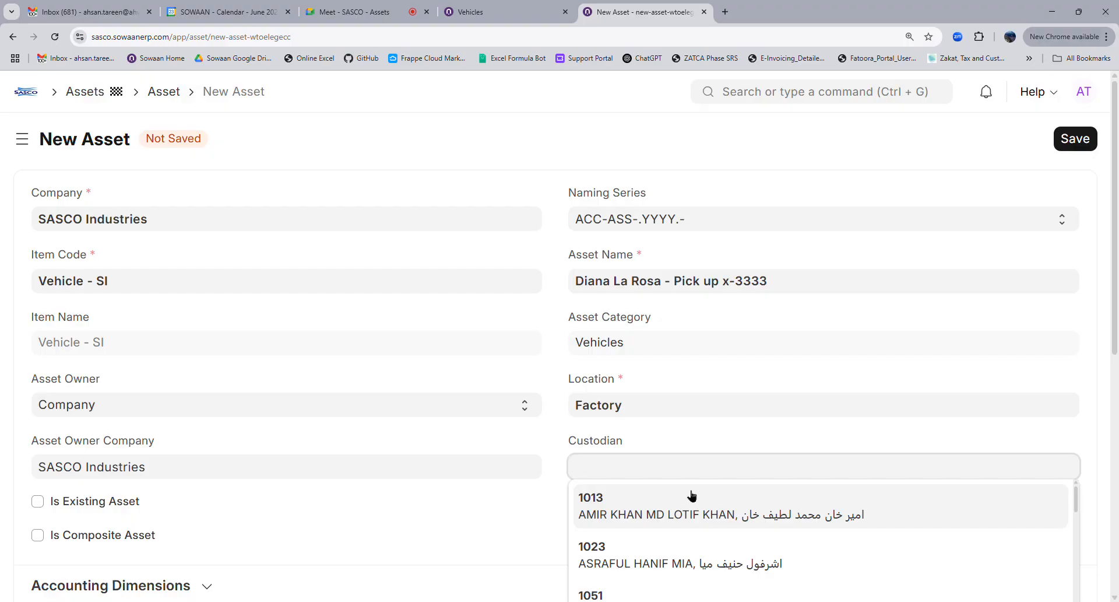
text(salah)
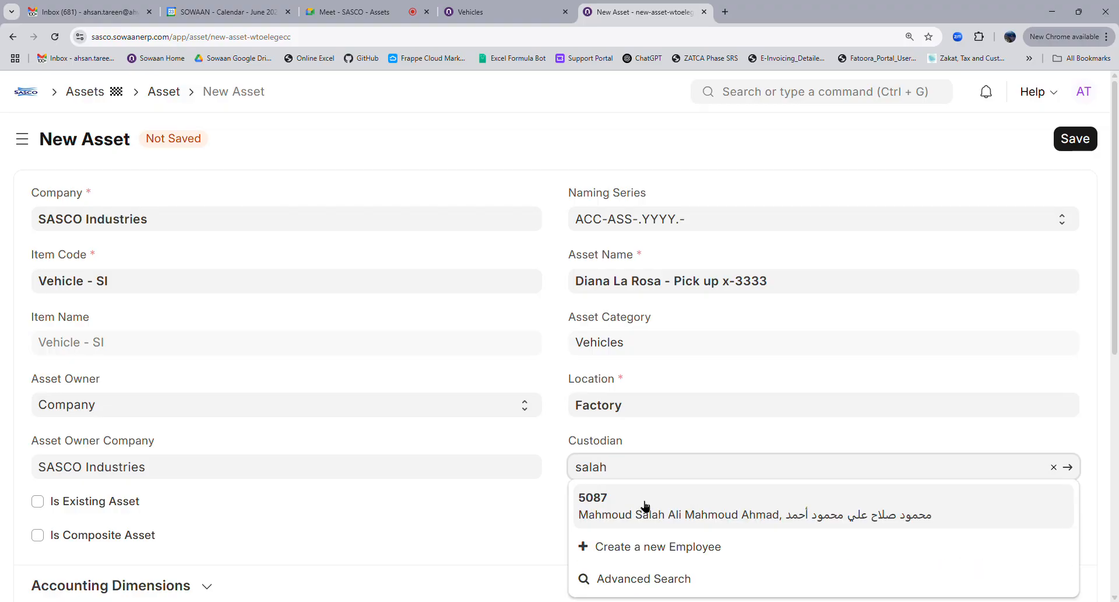
click(750, 512)
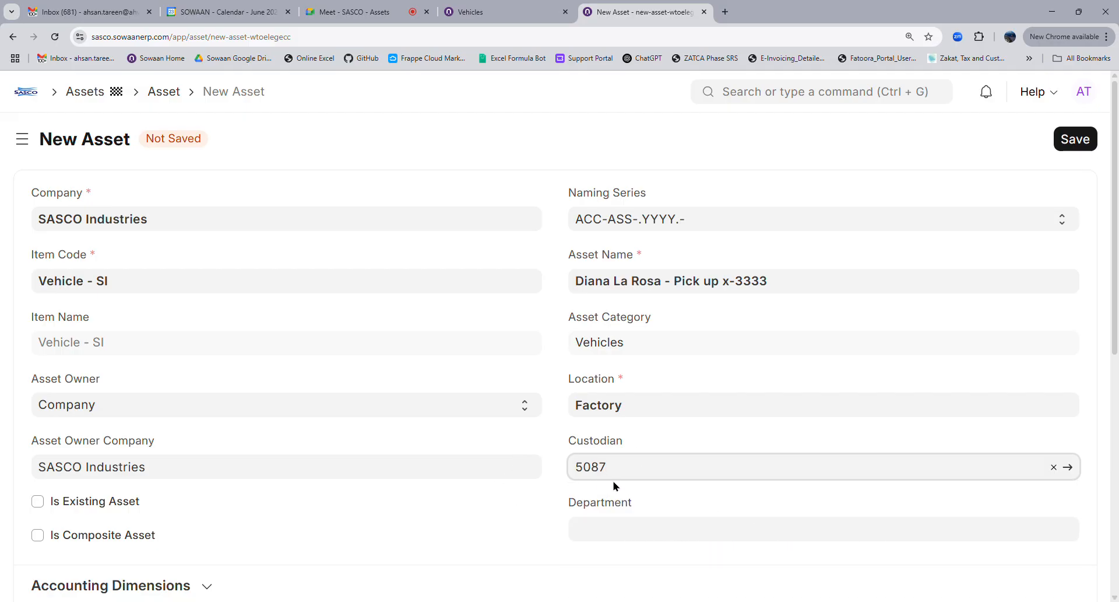
scroll(617, 485, down, 4)
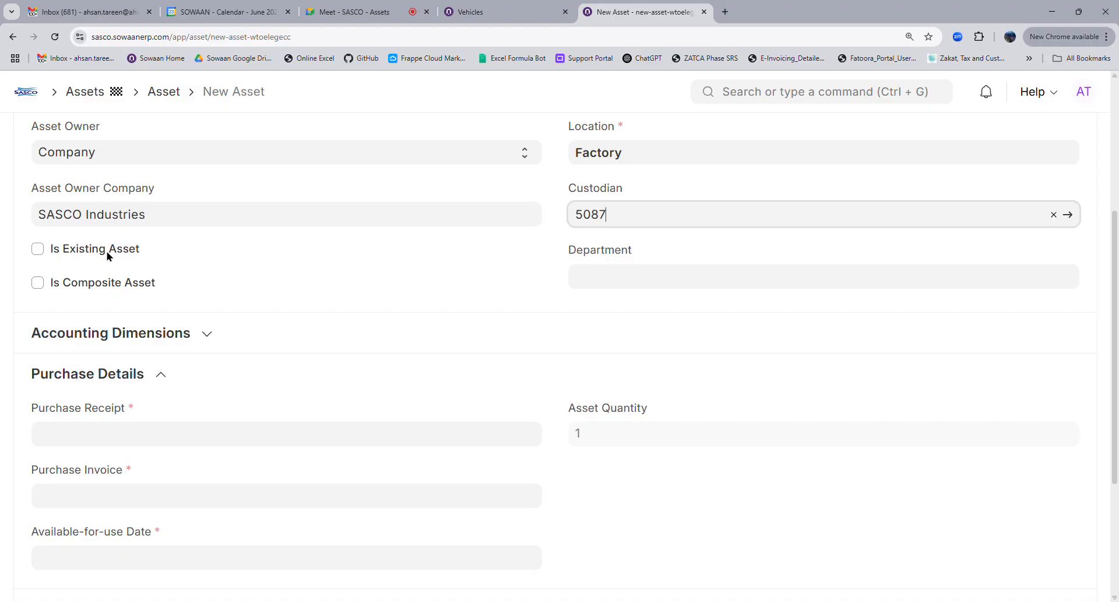
scroll(580, 350, up, 4)
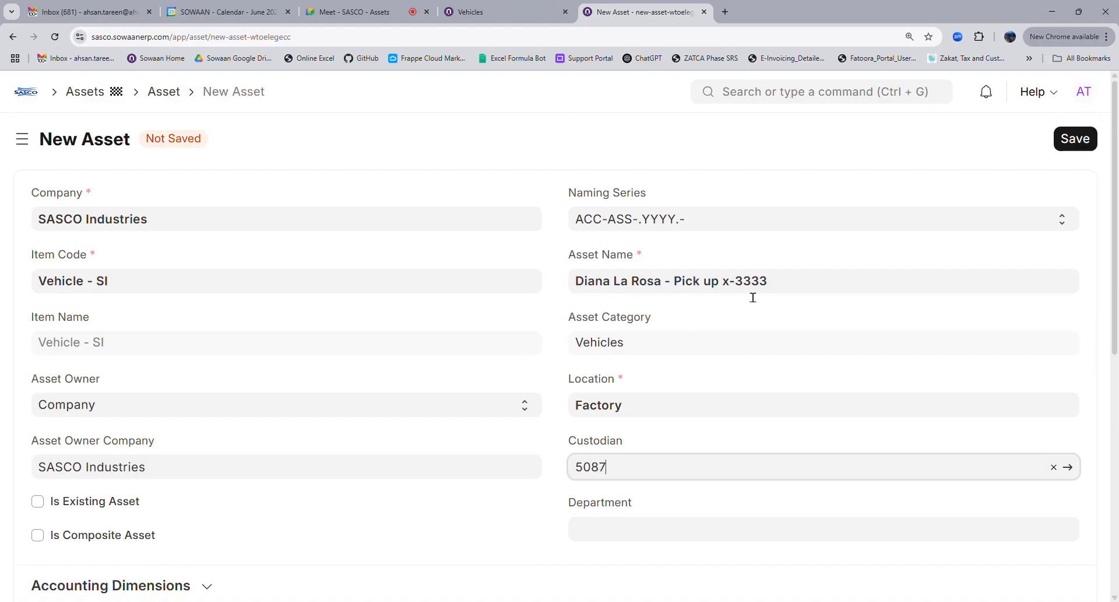
Mark the asset as an existing asset and bring the purchase date calendar to 2024
click(86, 509)
click(86, 509)
scroll(268, 461, down, 4)
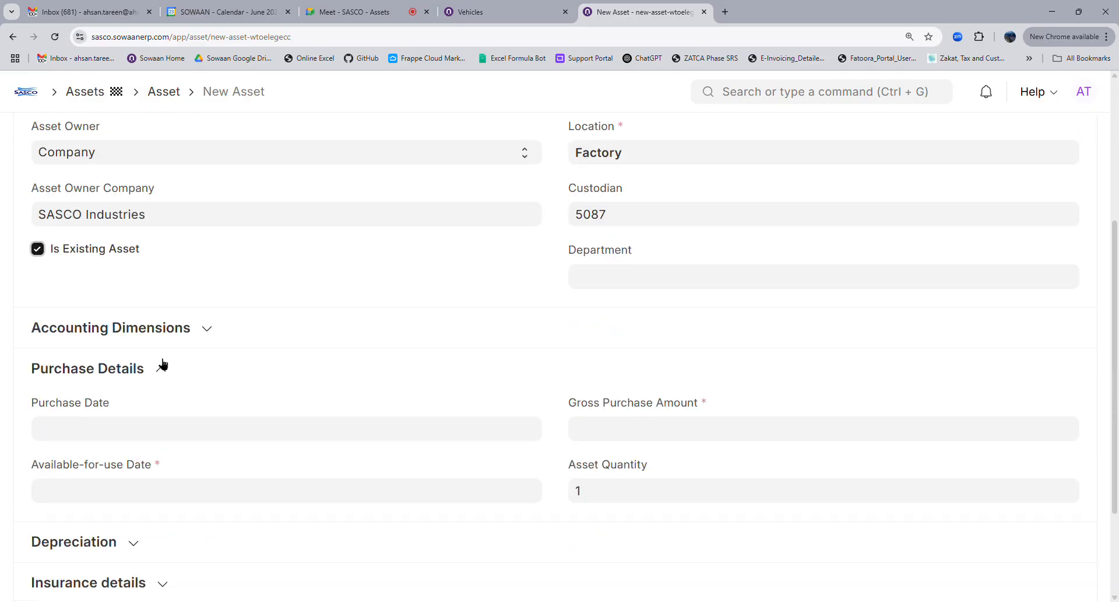
click(127, 434)
click(135, 188)
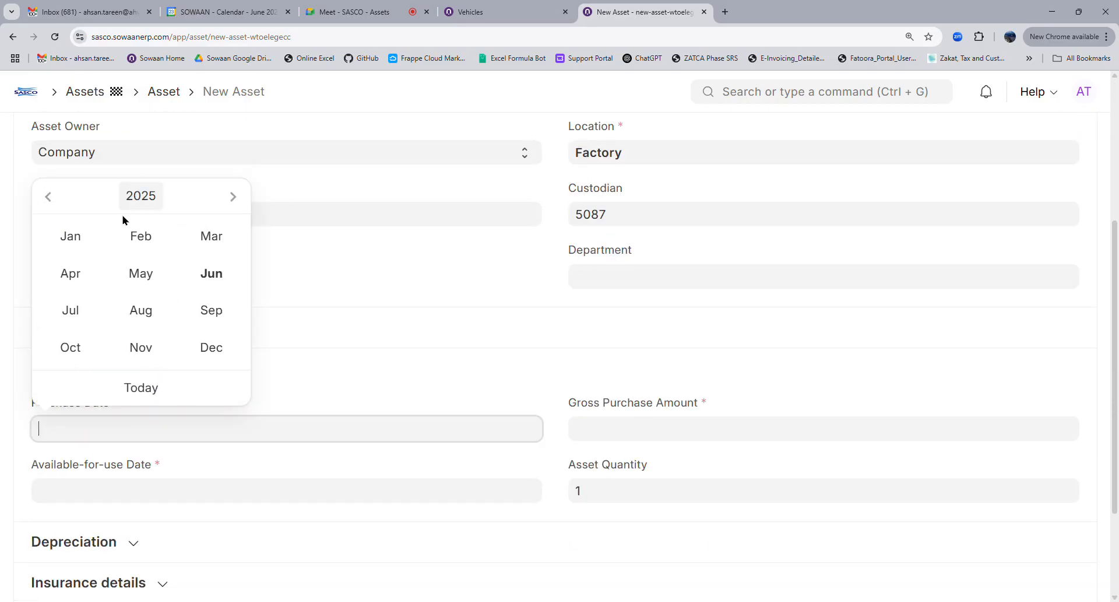
click(53, 201)
Pick 16 April 2024 as the purchase date and enter 100000 as gross purchase amount
click(75, 278)
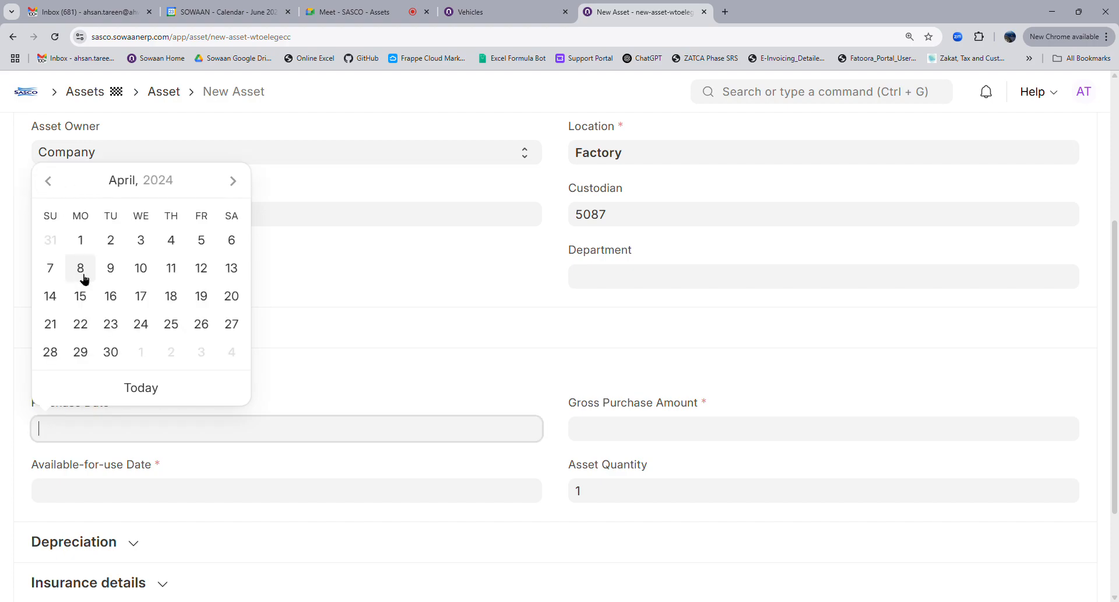
click(110, 323)
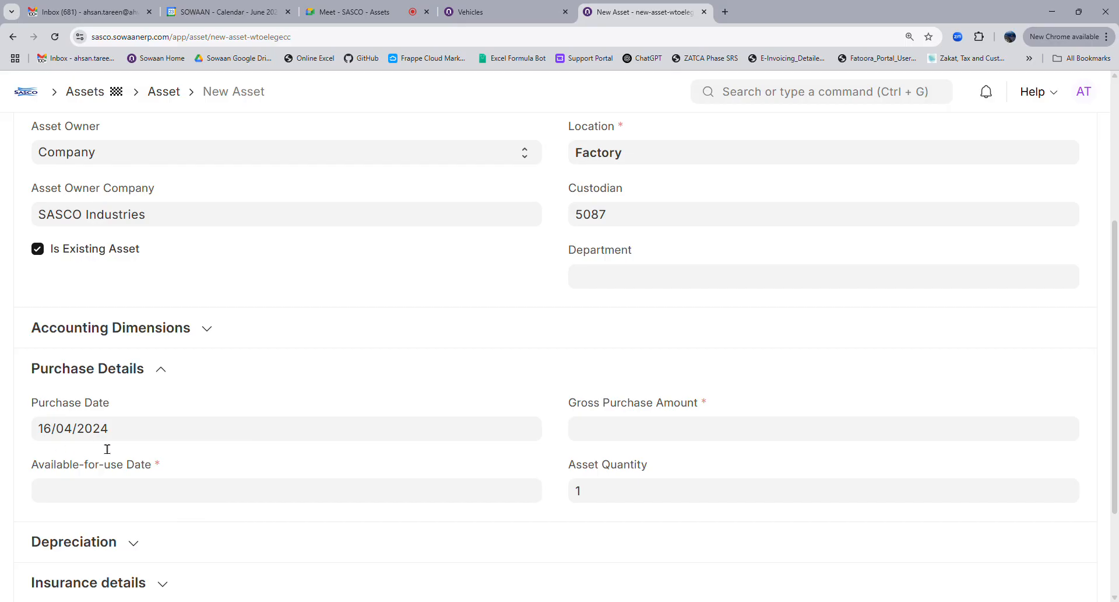
click(617, 437)
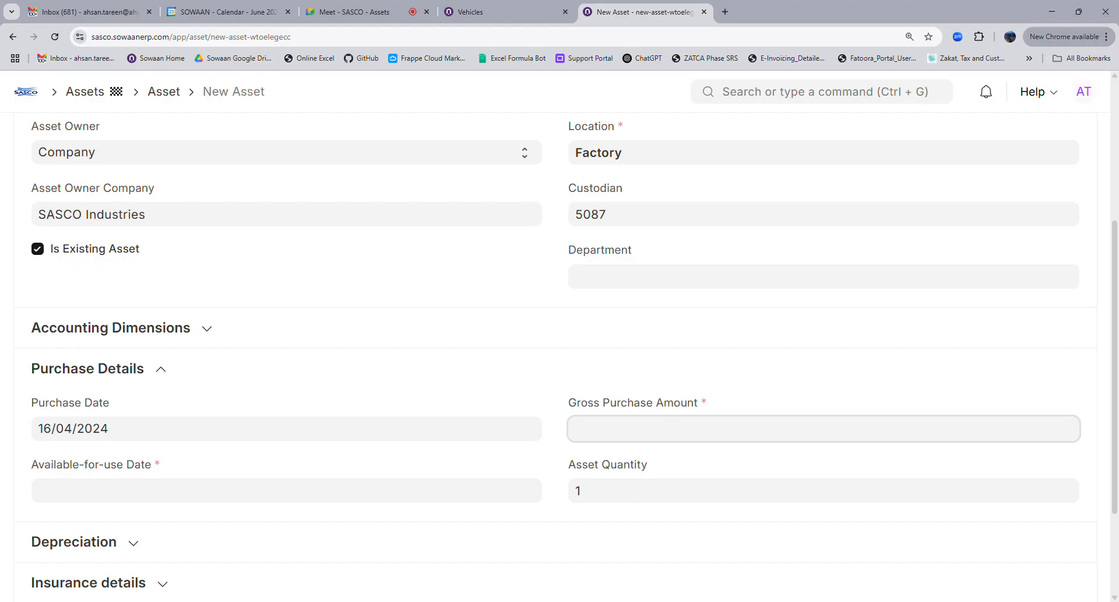
text(100000)
click(622, 511)
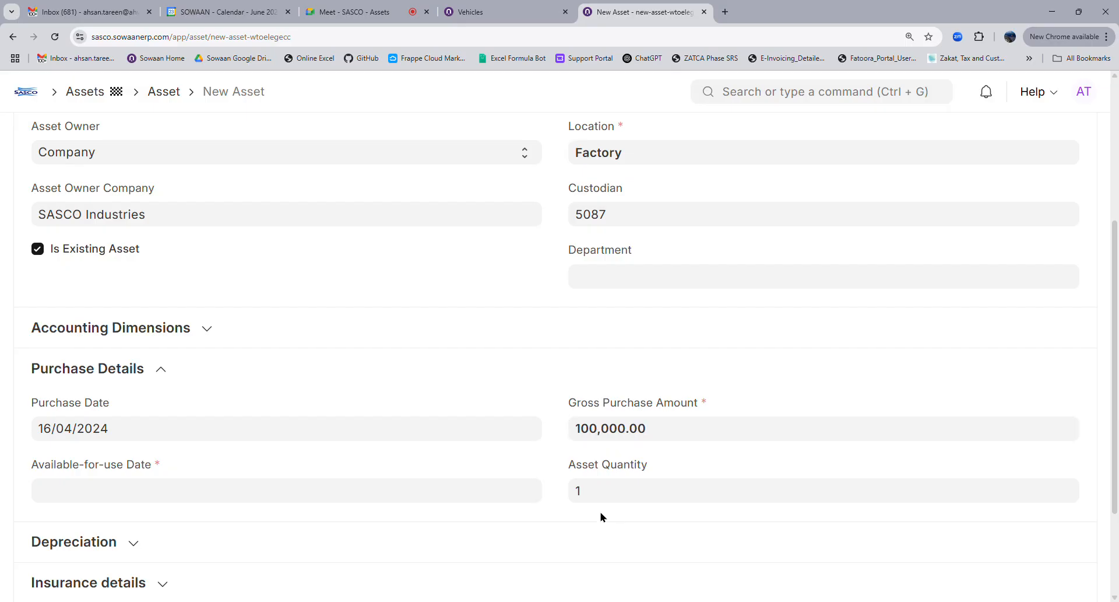
scroll(602, 517, down, 2)
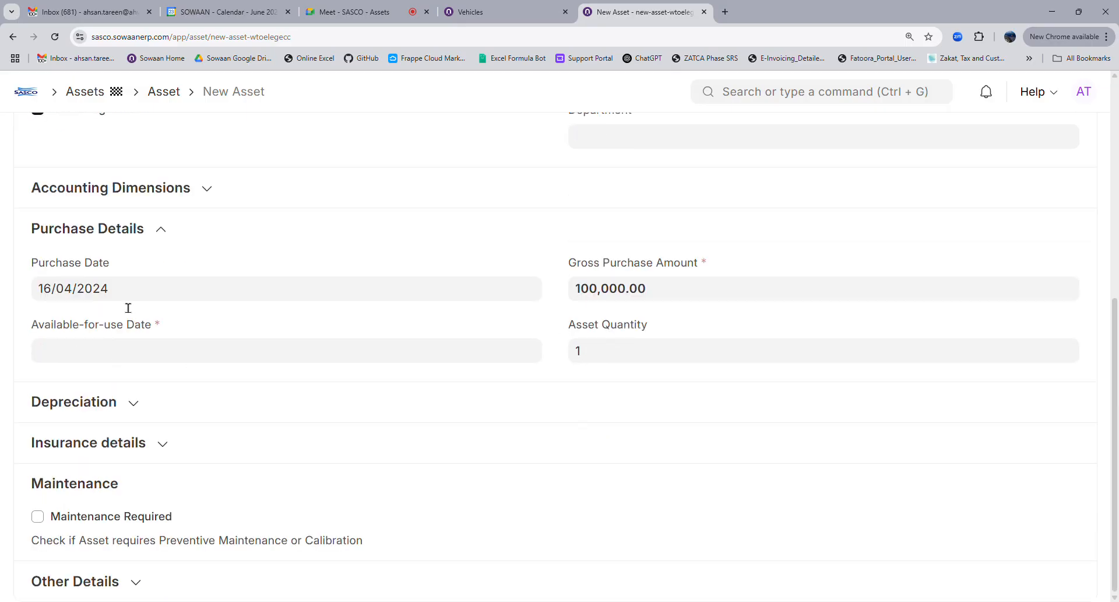
Choose 29 April in the available-for-use date picker, correcting the year to read 29/04/2024
click(129, 353)
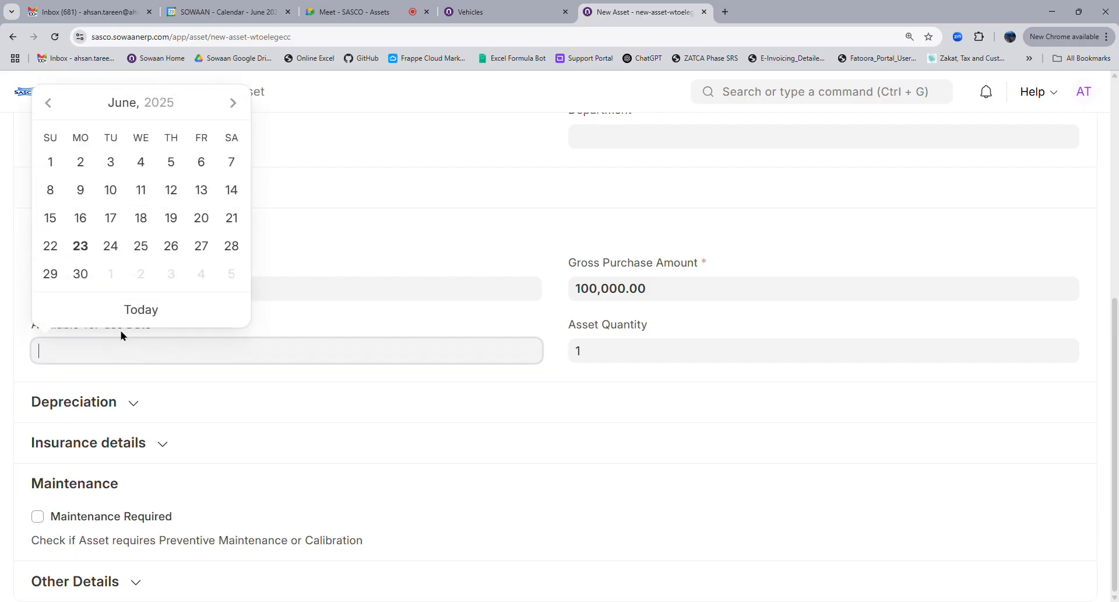
click(121, 108)
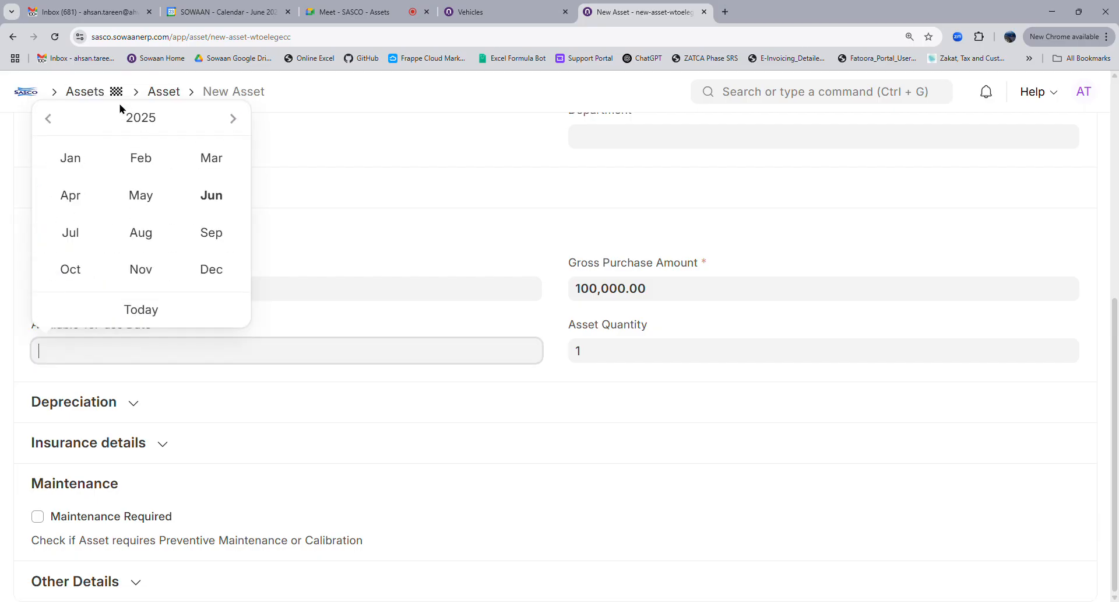
click(69, 195)
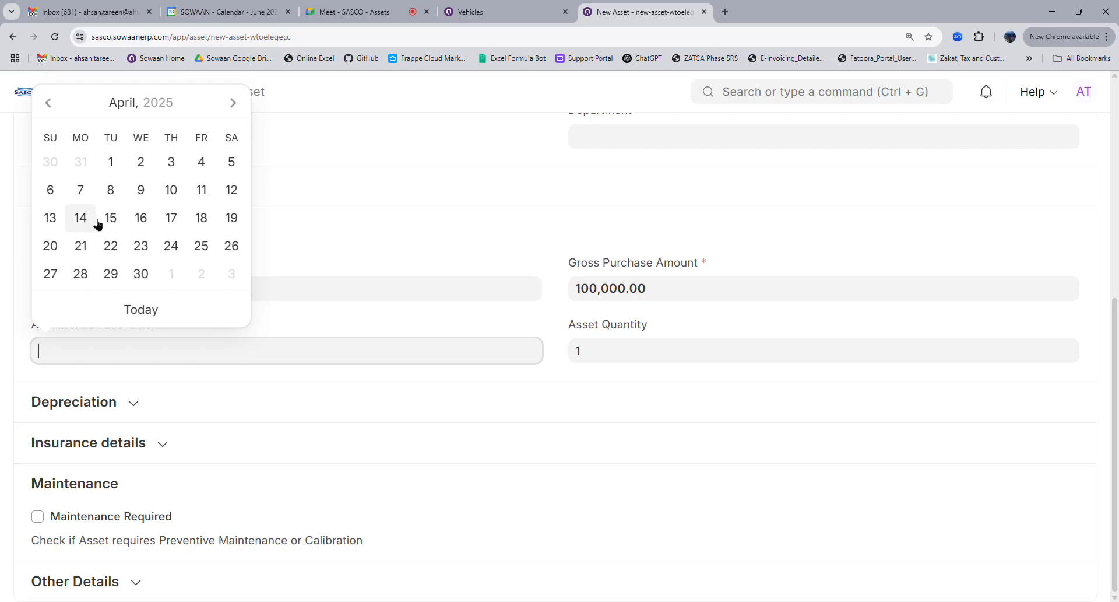
click(157, 379)
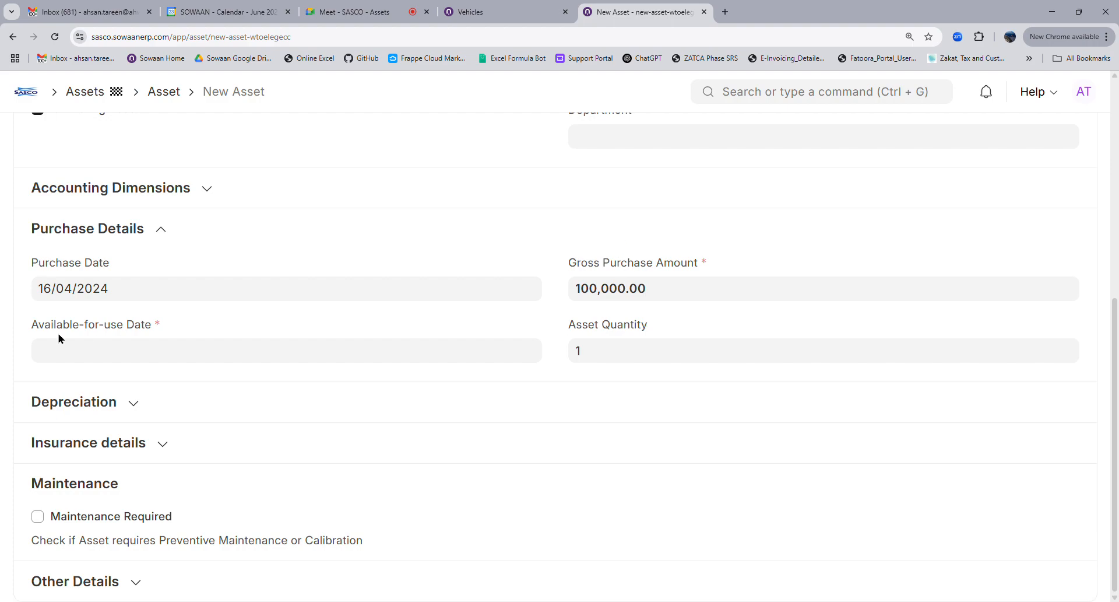
click(98, 362)
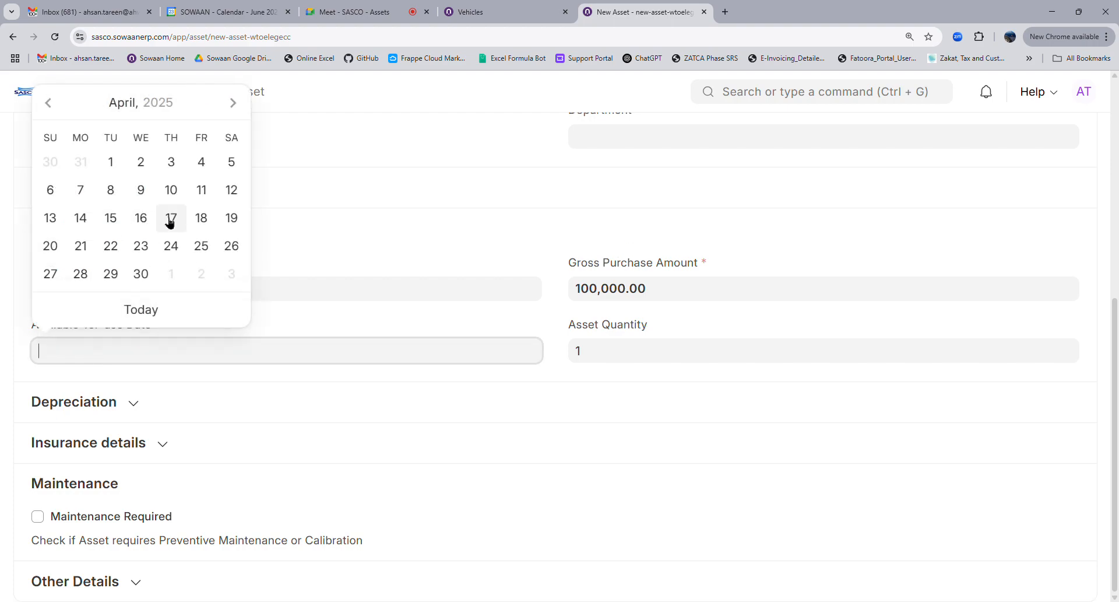
click(144, 224)
click(129, 354)
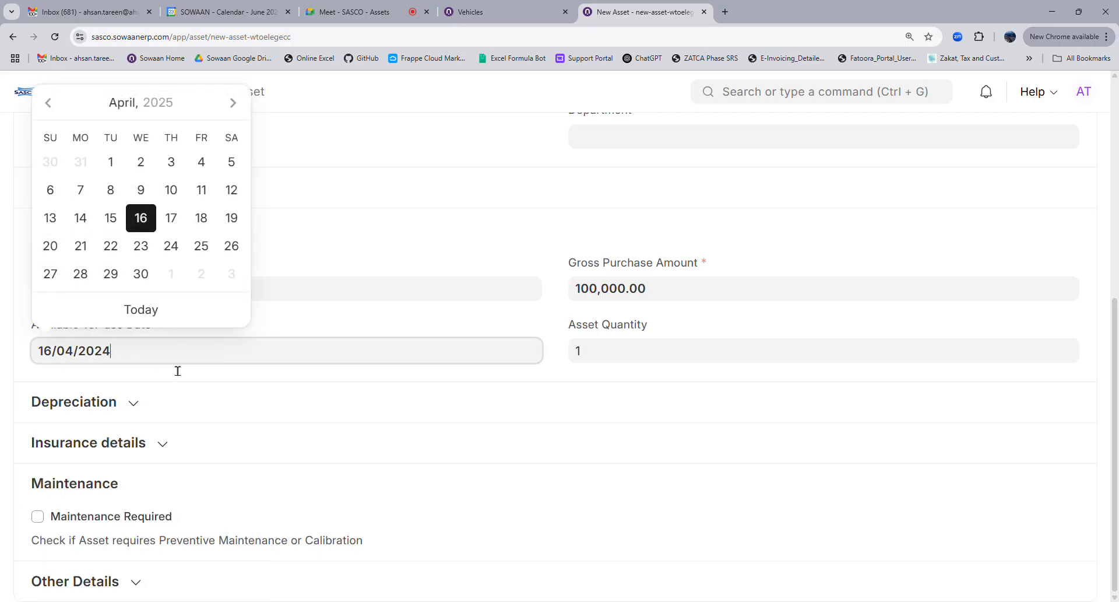
click(334, 325)
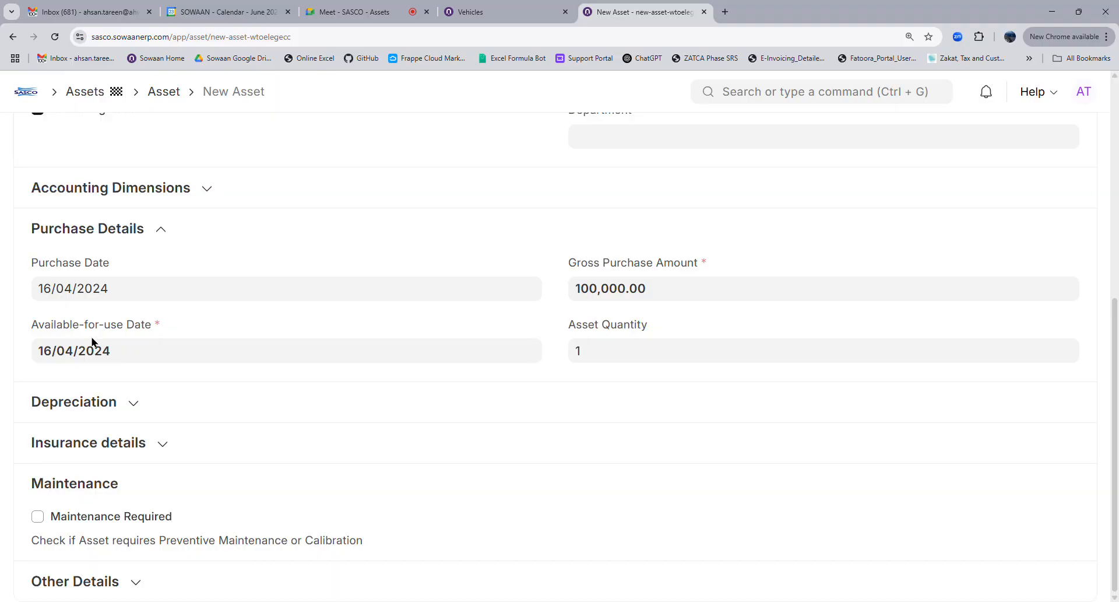
click(136, 360)
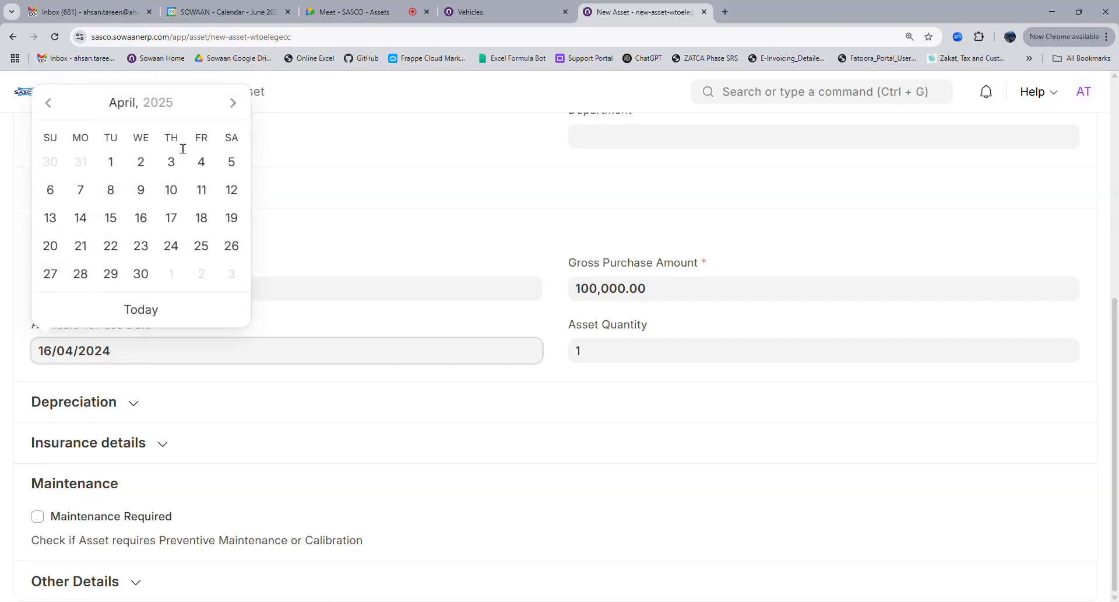
click(111, 273)
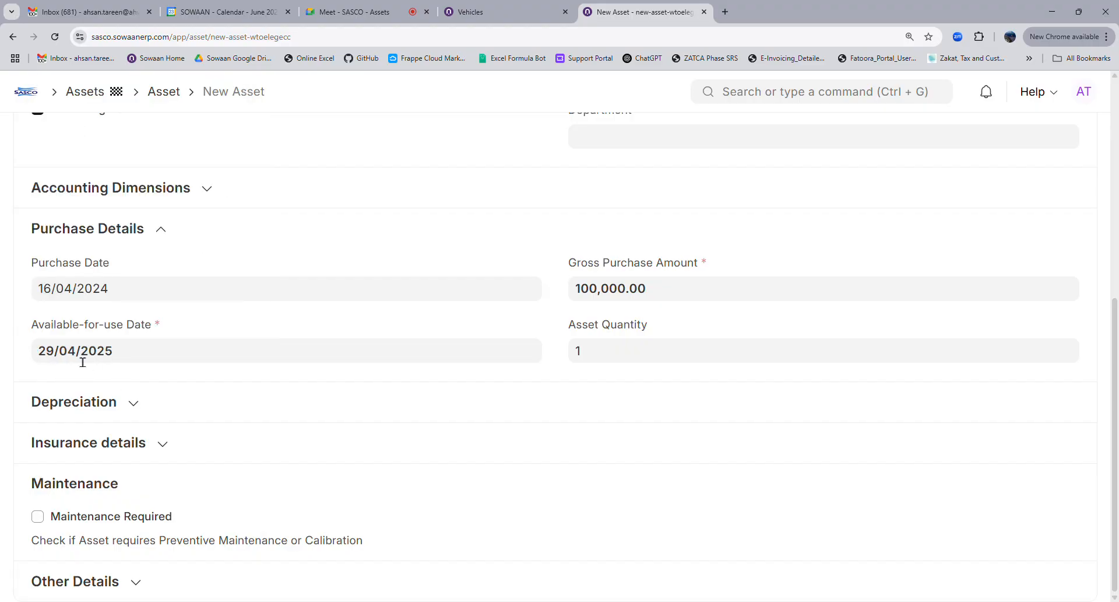
click(163, 361)
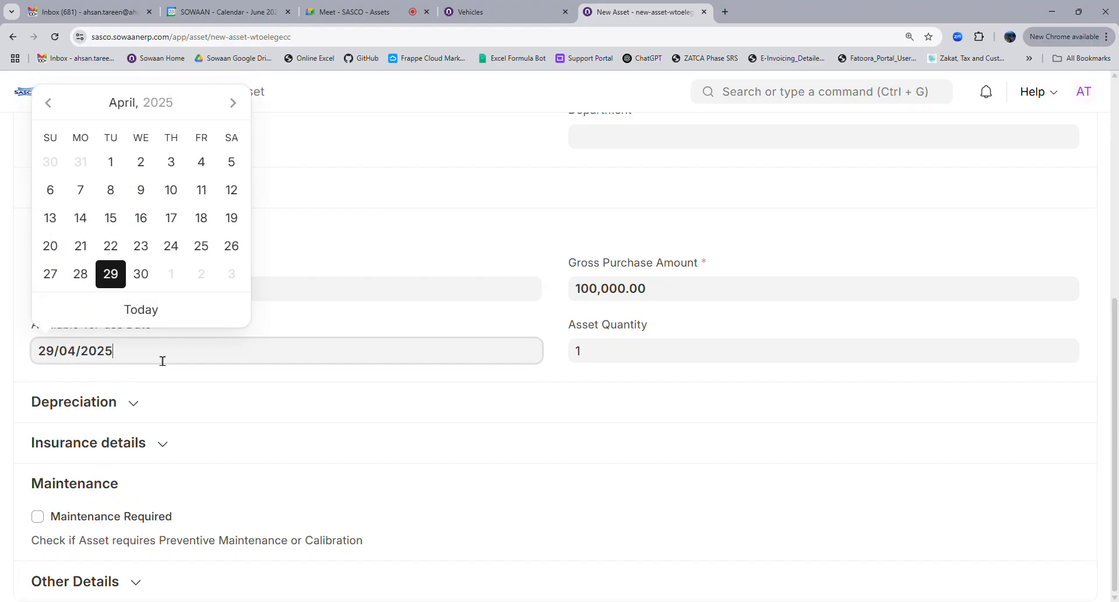
click(299, 318)
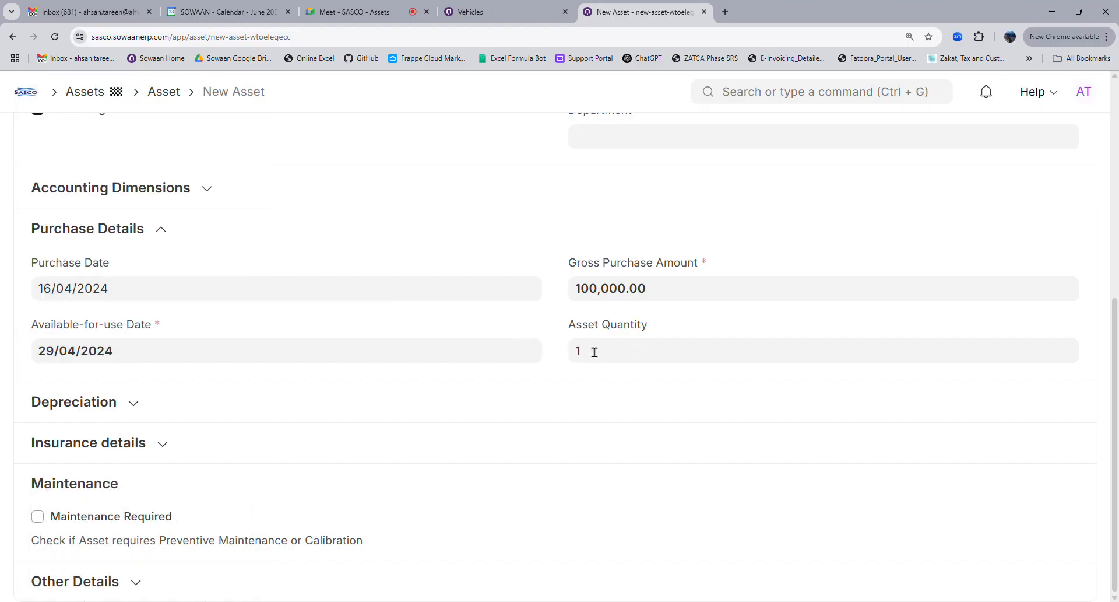
scroll(589, 347, up, 7)
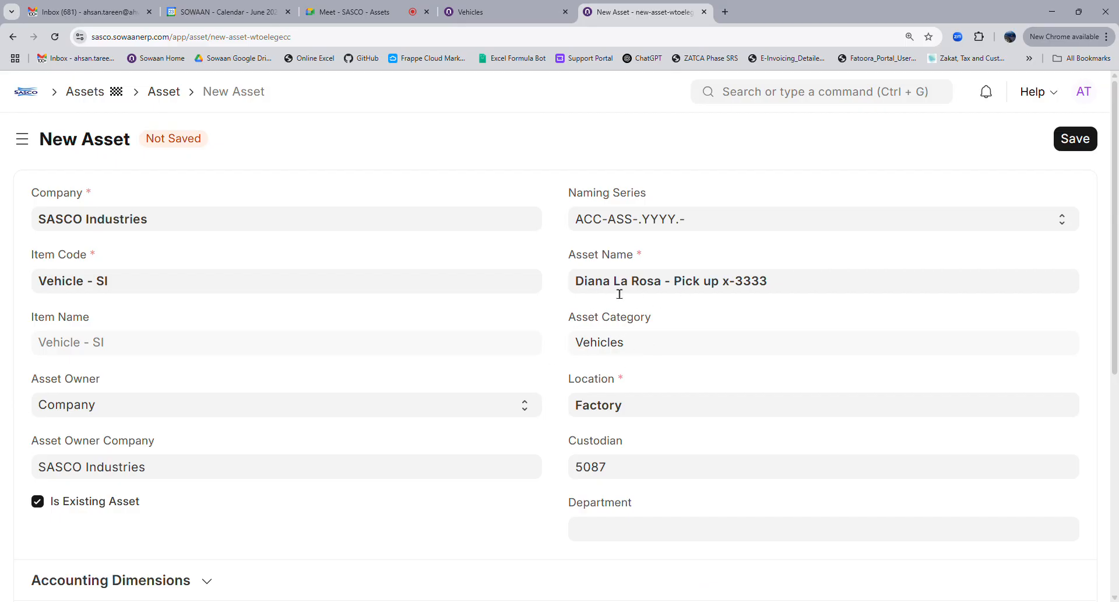
scroll(680, 385, down, 4)
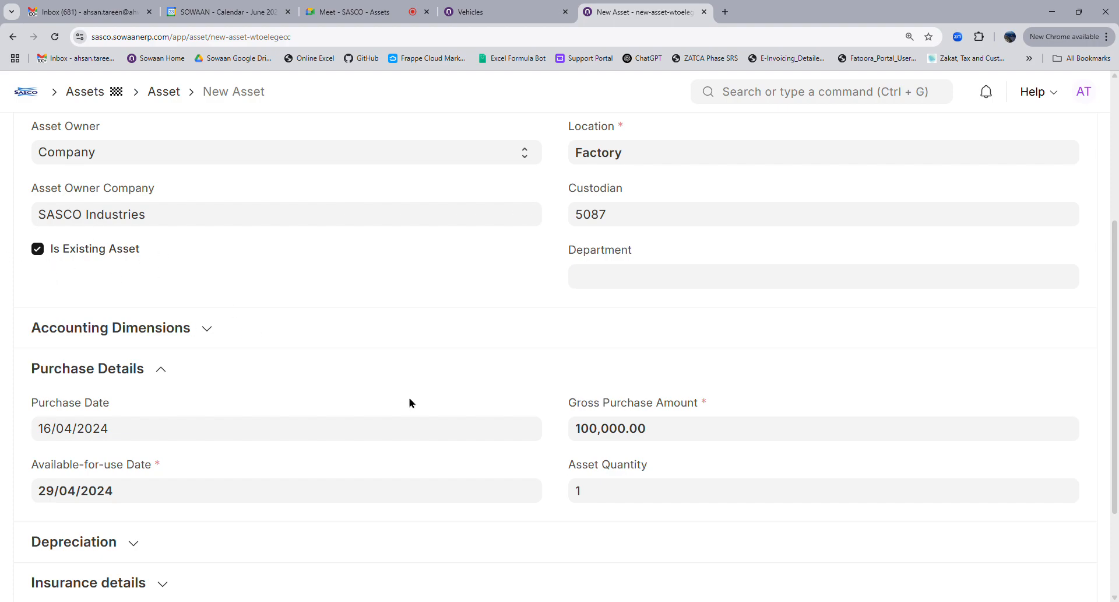
scroll(410, 400, up, 4)
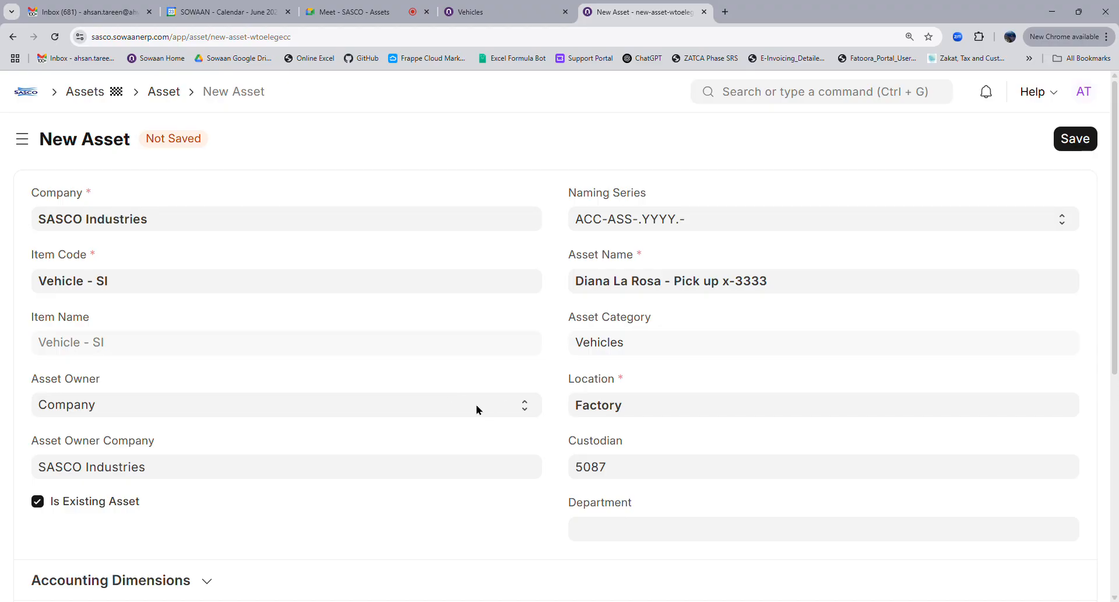
scroll(477, 410, down, 4)
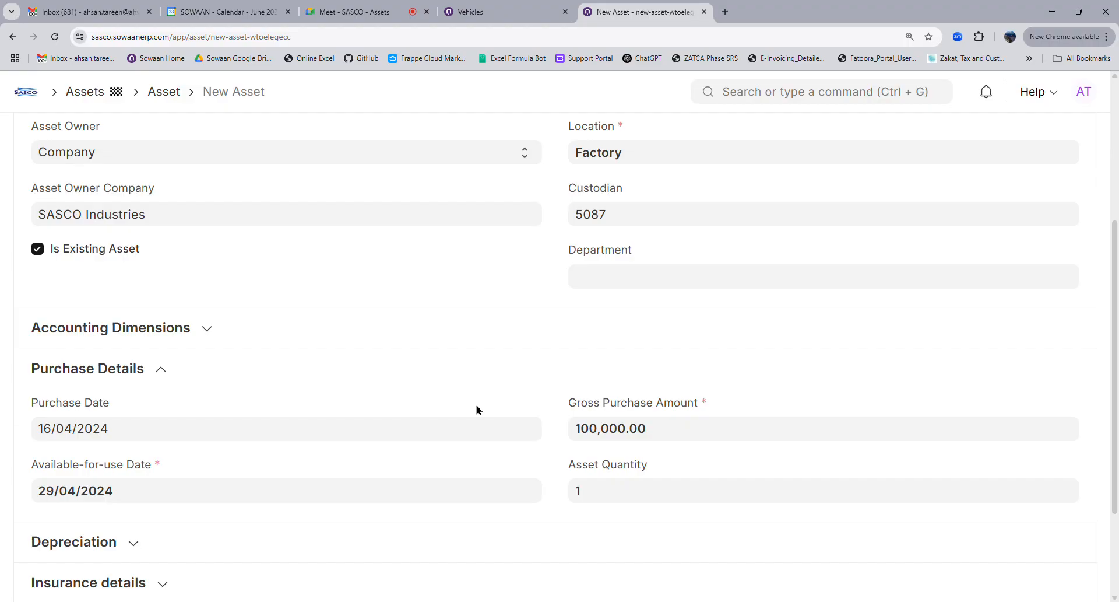
scroll(477, 409, up, 4)
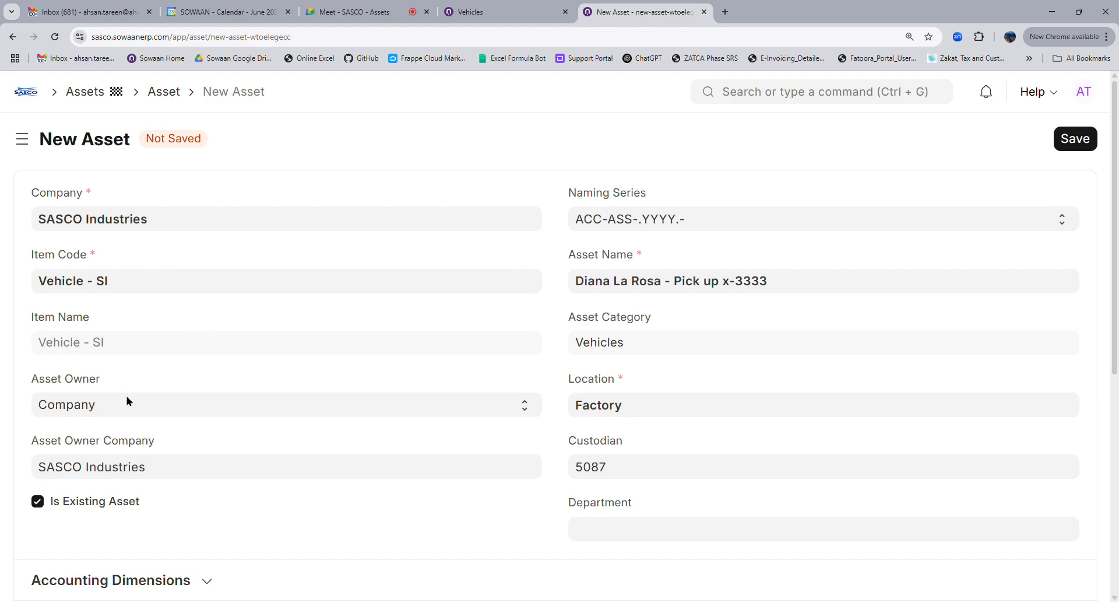
scroll(127, 401, down, 4)
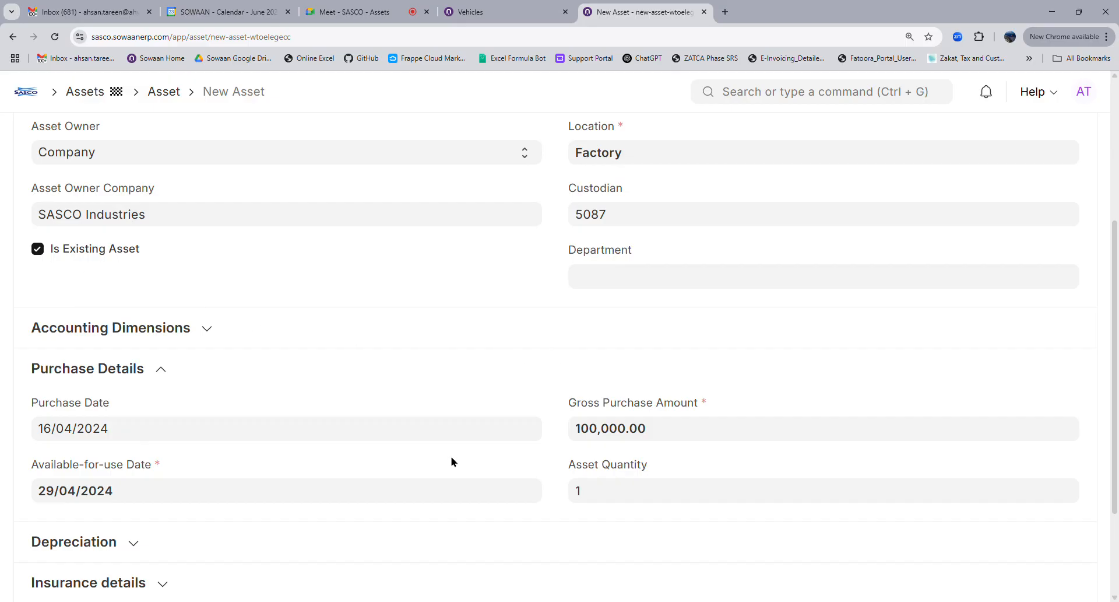
scroll(455, 464, up, 4)
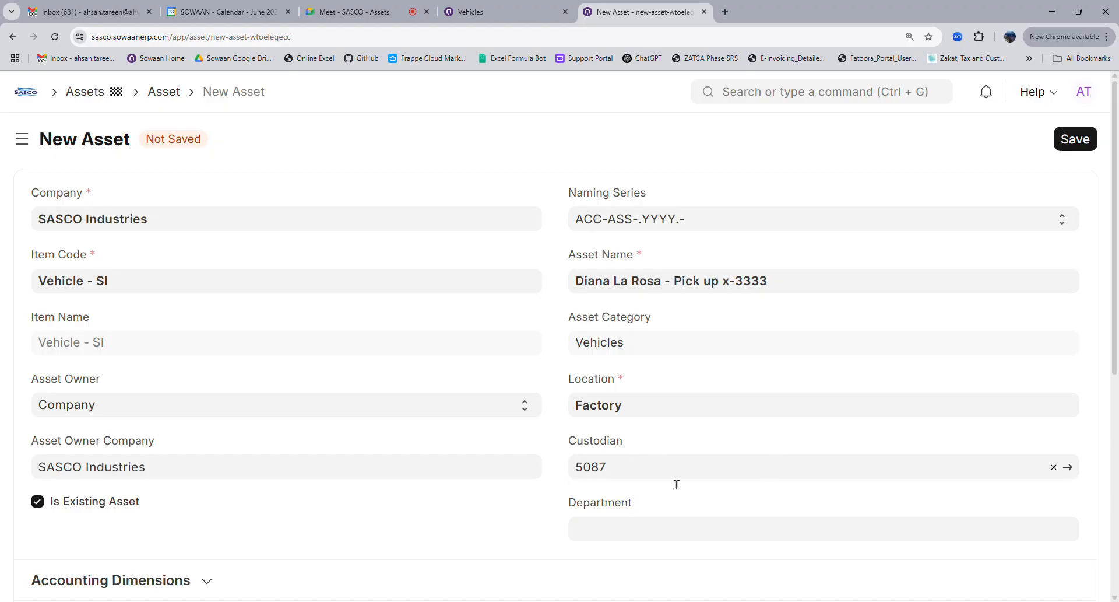
scroll(676, 485, down, 4)
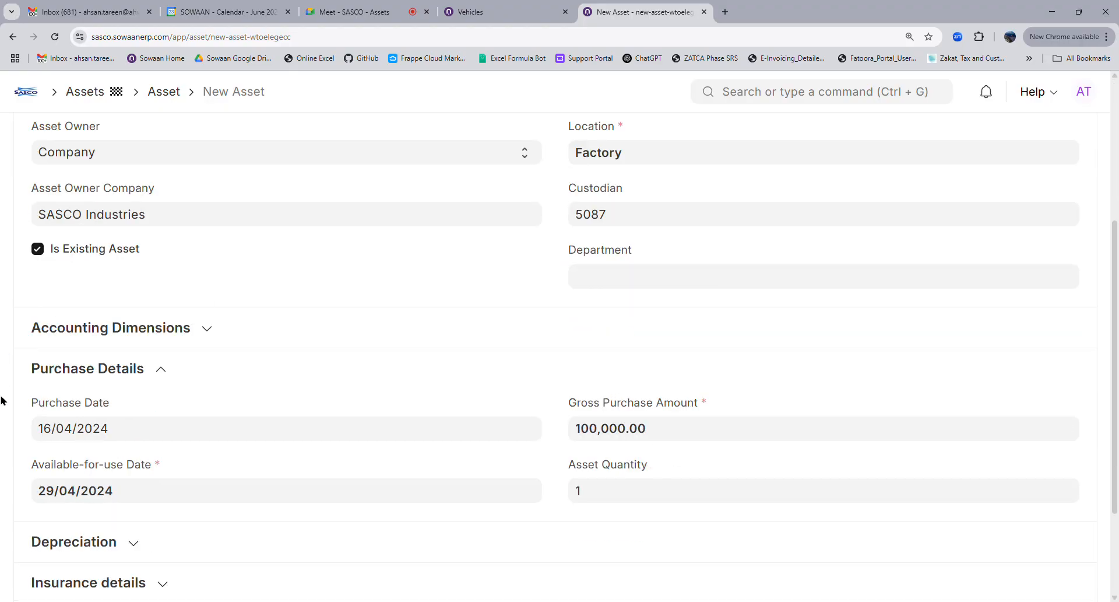
scroll(704, 445, up, 4)
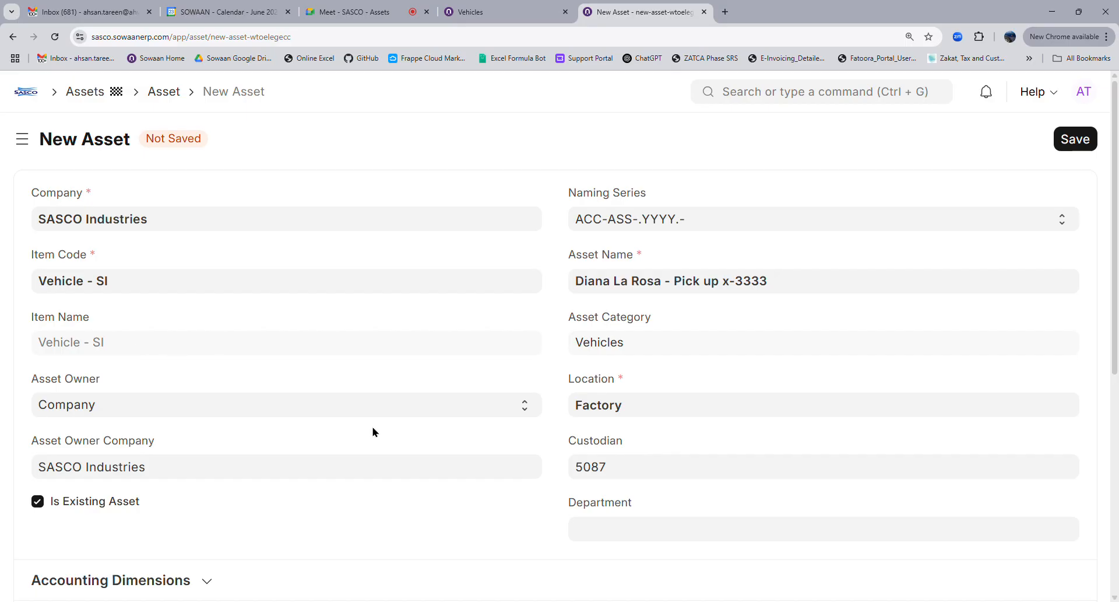
scroll(373, 441, down, 4)
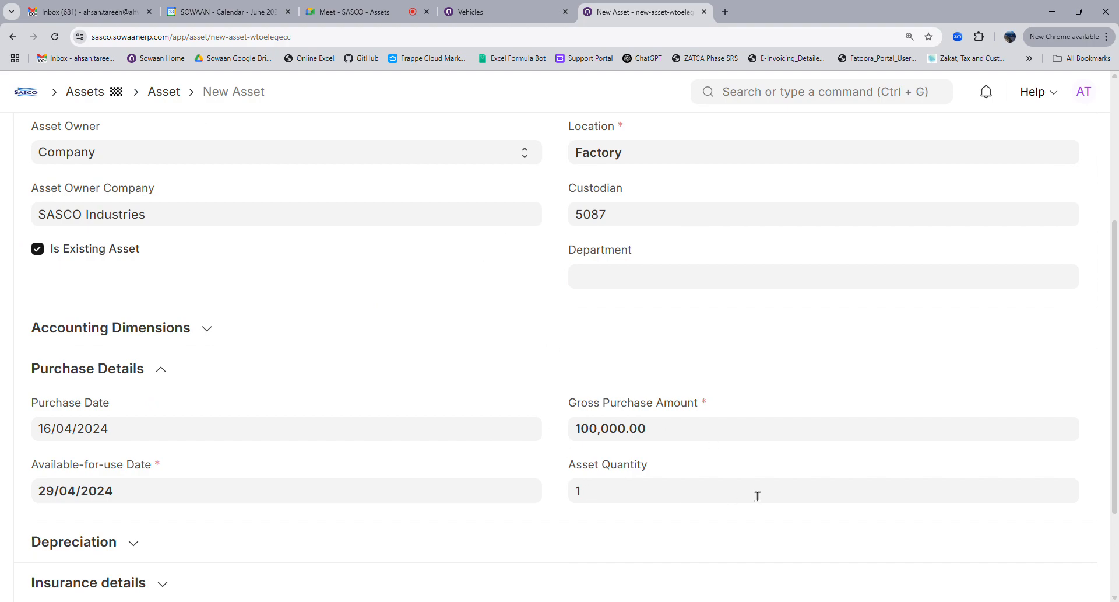
scroll(165, 320, down, 2)
Expand the Depreciation section and enable Calculate Depreciation for the asset
click(101, 401)
click(92, 437)
click(668, 464)
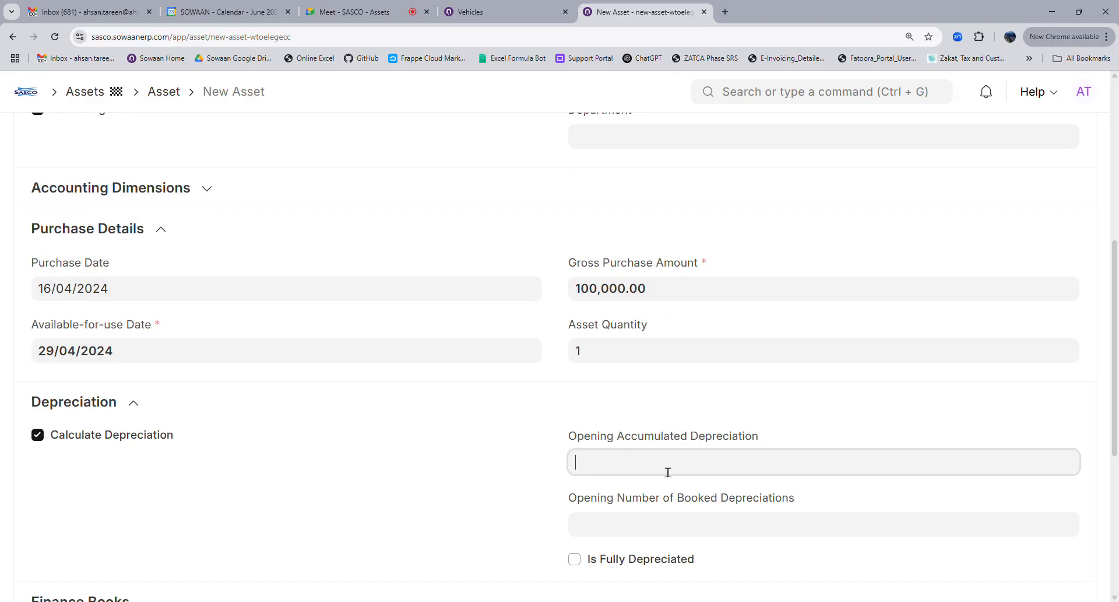
scroll(642, 449, down, 4)
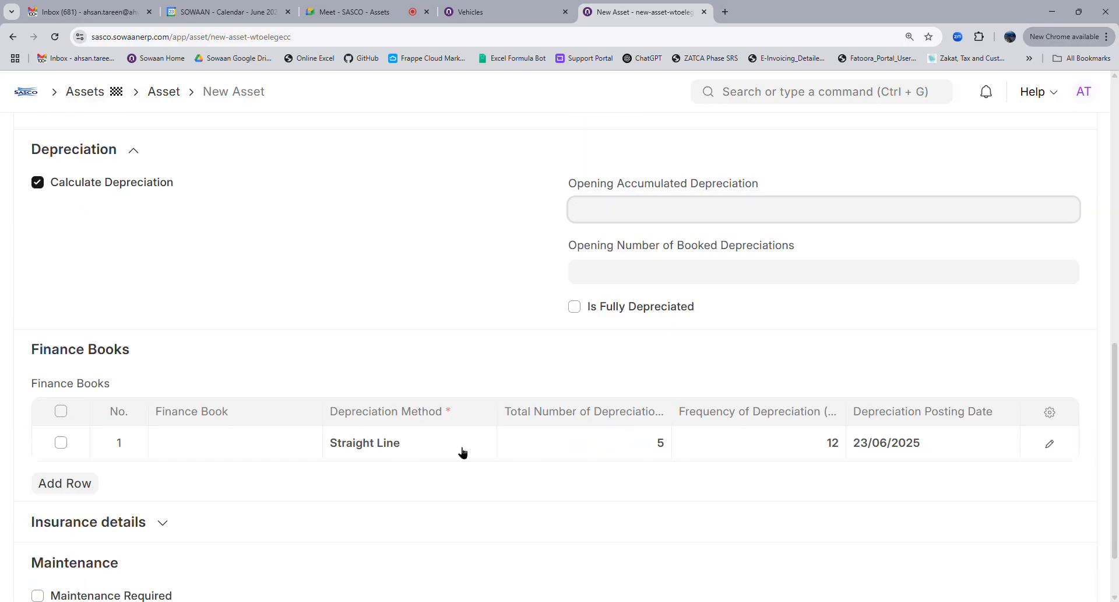
Set the finance book row's depreciation posting date to 31/01/2025
click(919, 454)
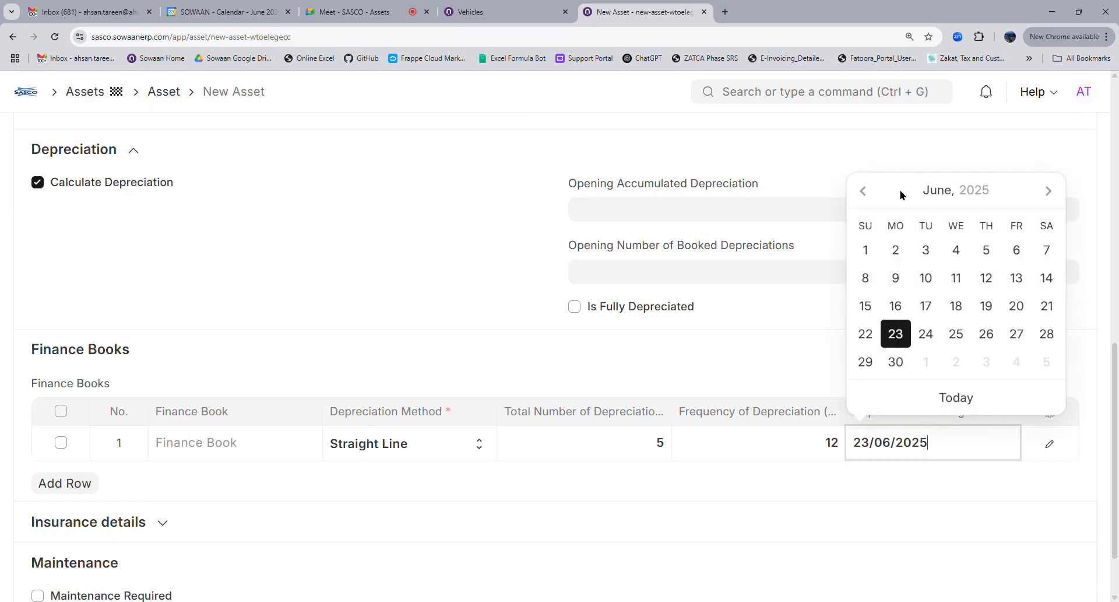
click(950, 193)
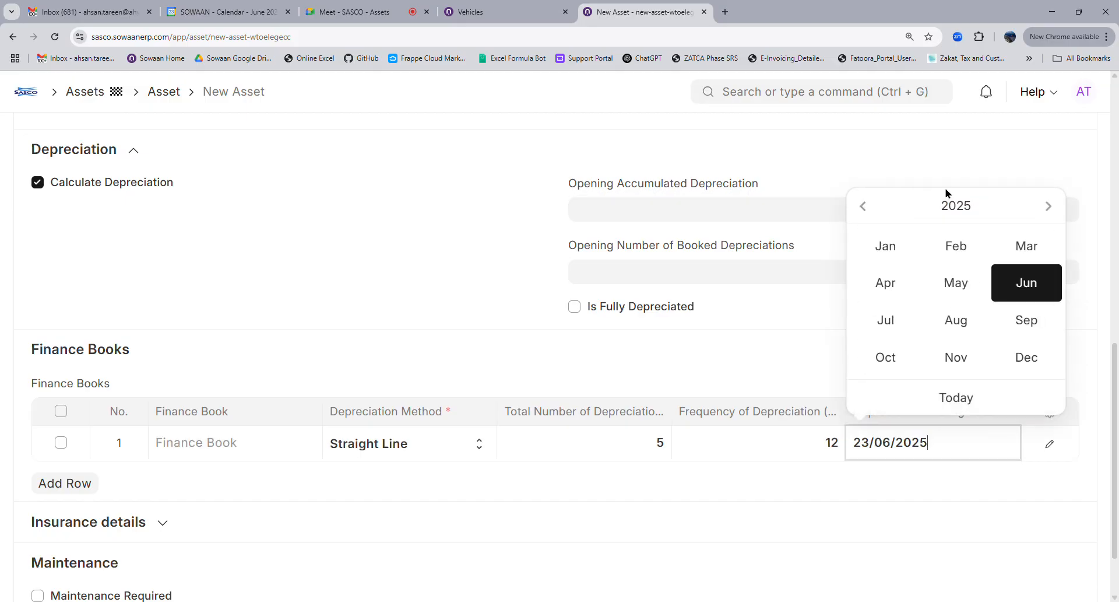
click(887, 248)
click(1017, 362)
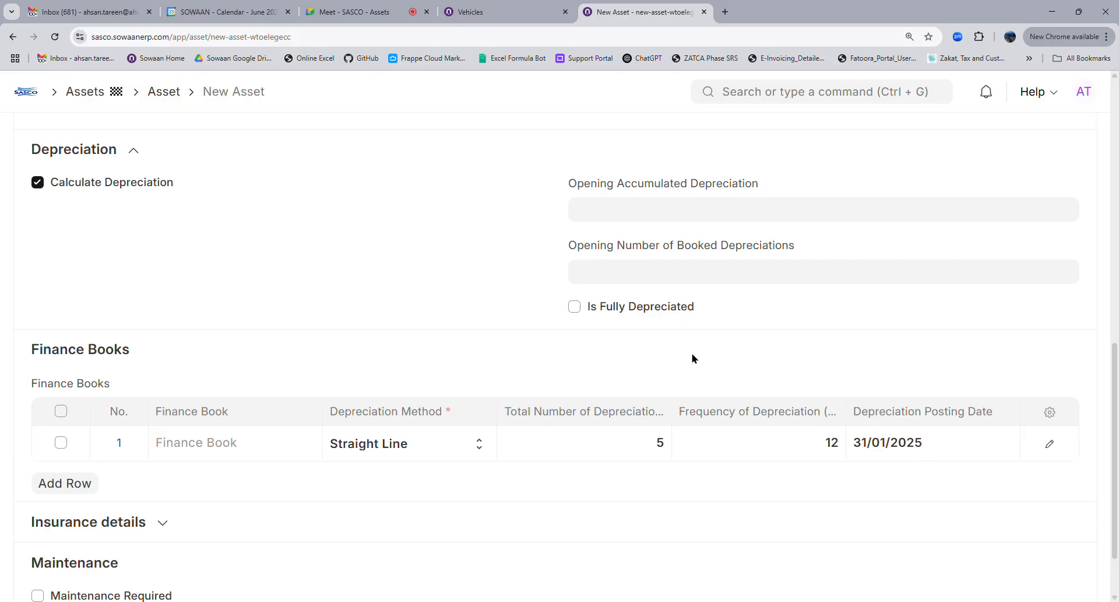
scroll(691, 359, up, 4)
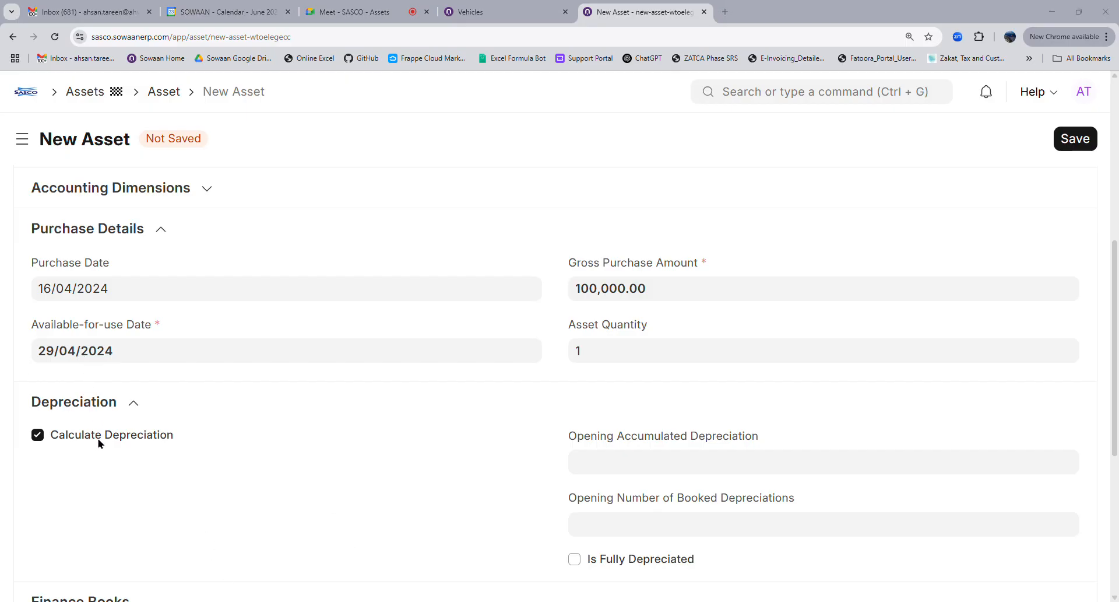
Replace the finance book's depreciation frequency with 1, correcting mistyped values along the way
scroll(517, 457, down, 5)
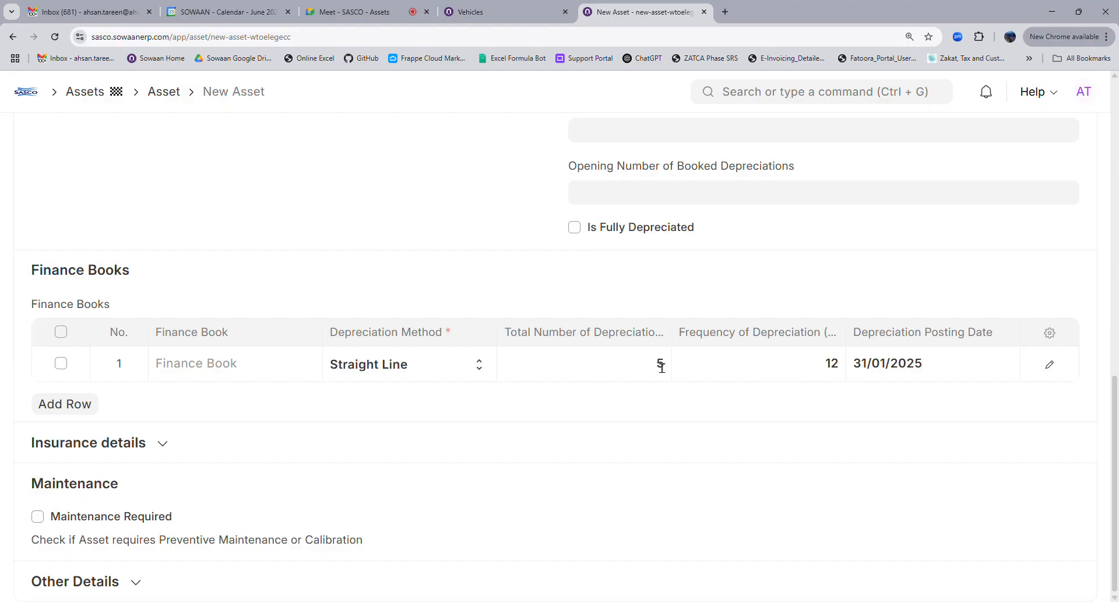
click(773, 372)
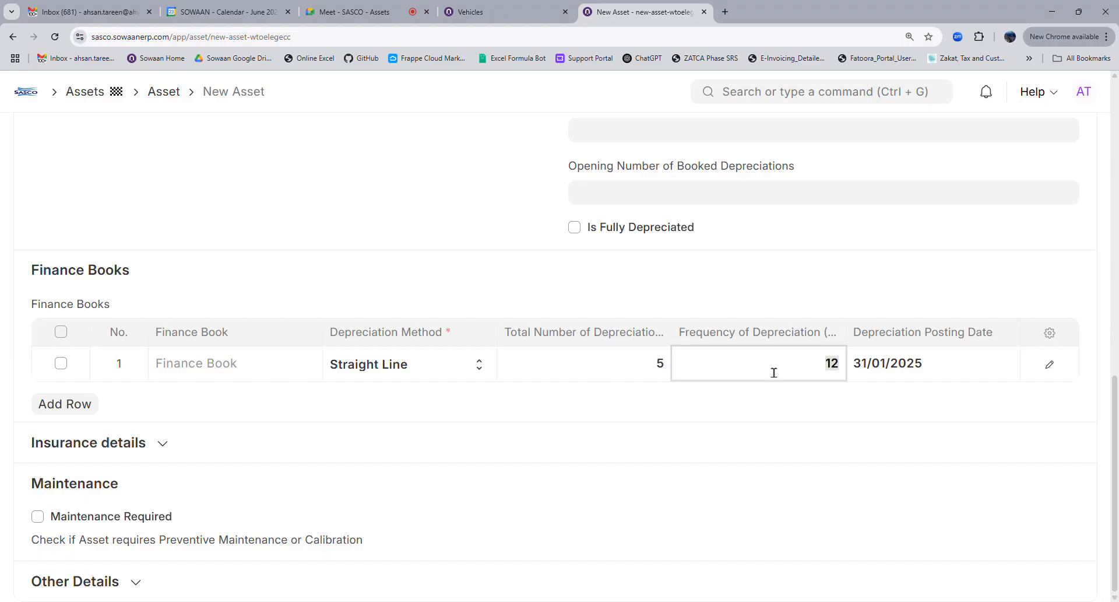
text(31)
double_click(821, 379)
text(3)
double_click(828, 378)
text(1)
click(809, 419)
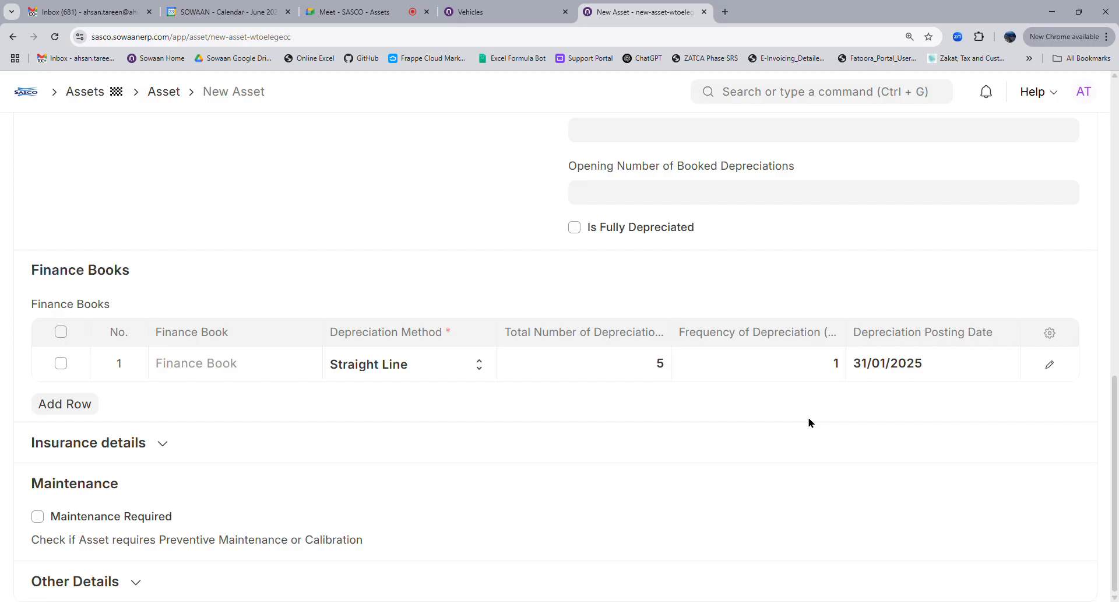
double_click(830, 374)
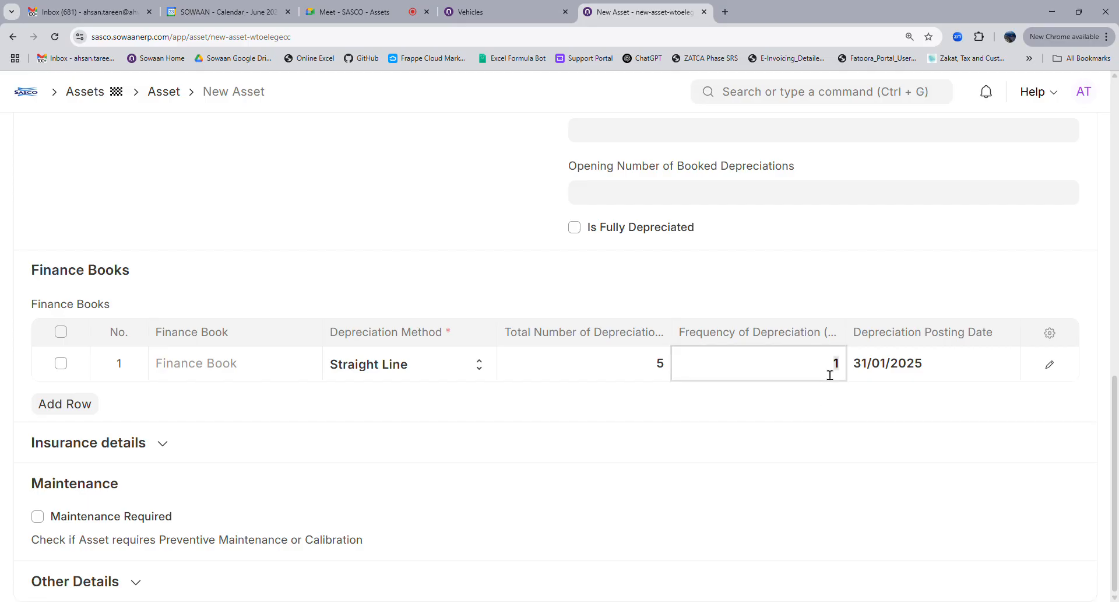
scroll(965, 250, up, 5)
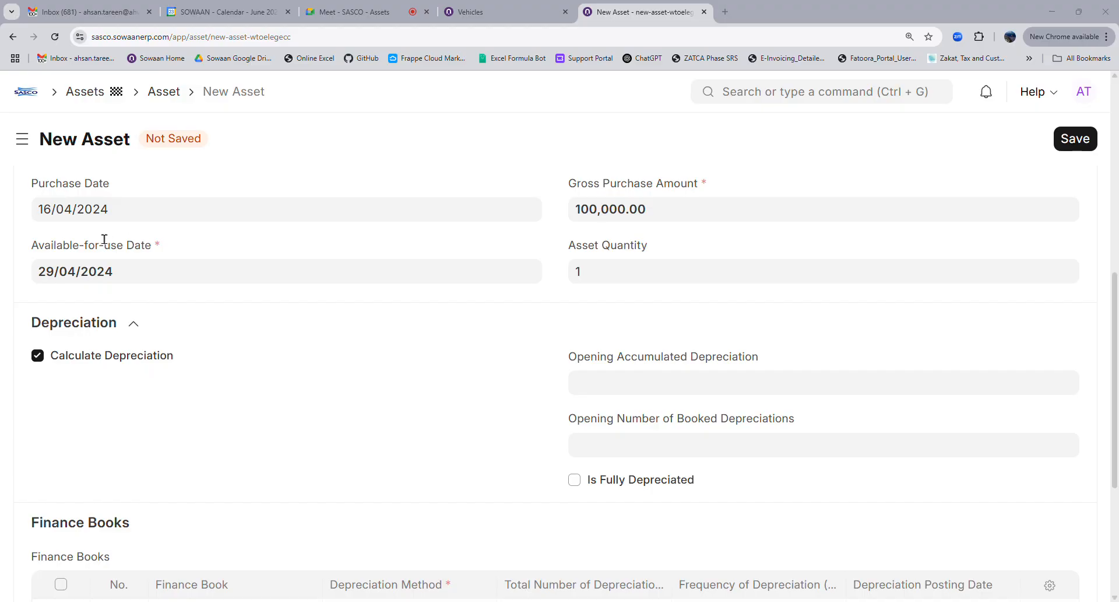
Admit the waiting participant in the video meeting, then return to the New Asset form
click(372, 9)
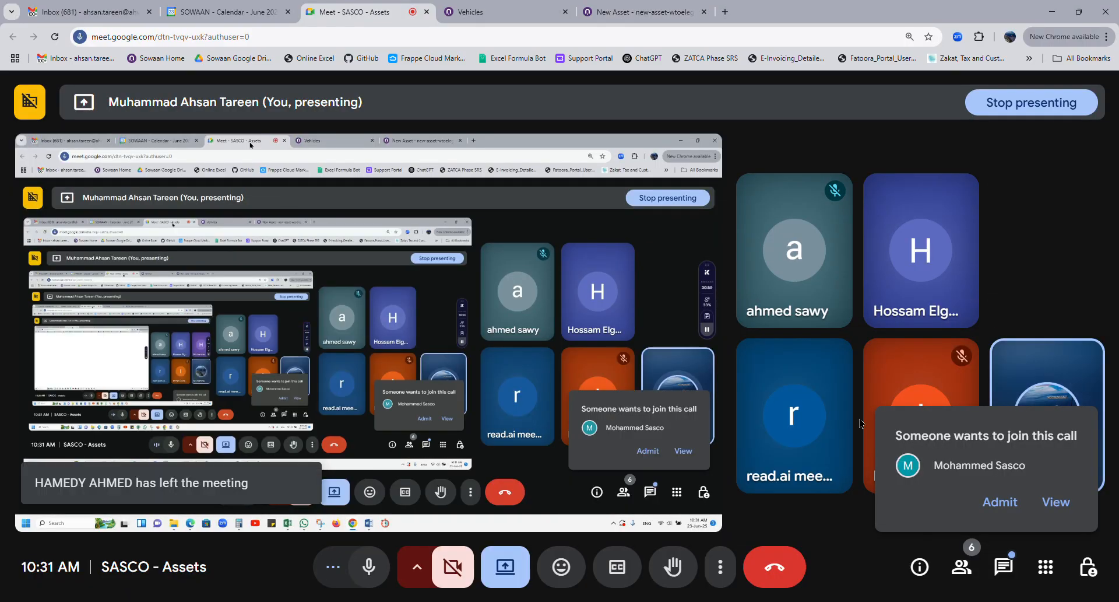
click(1008, 502)
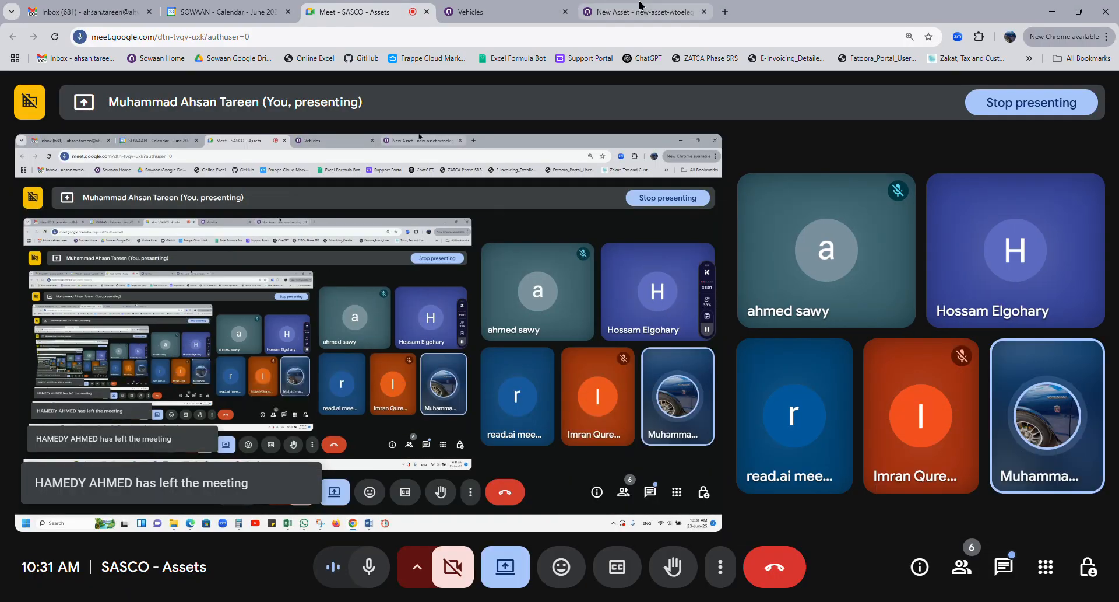
click(639, 8)
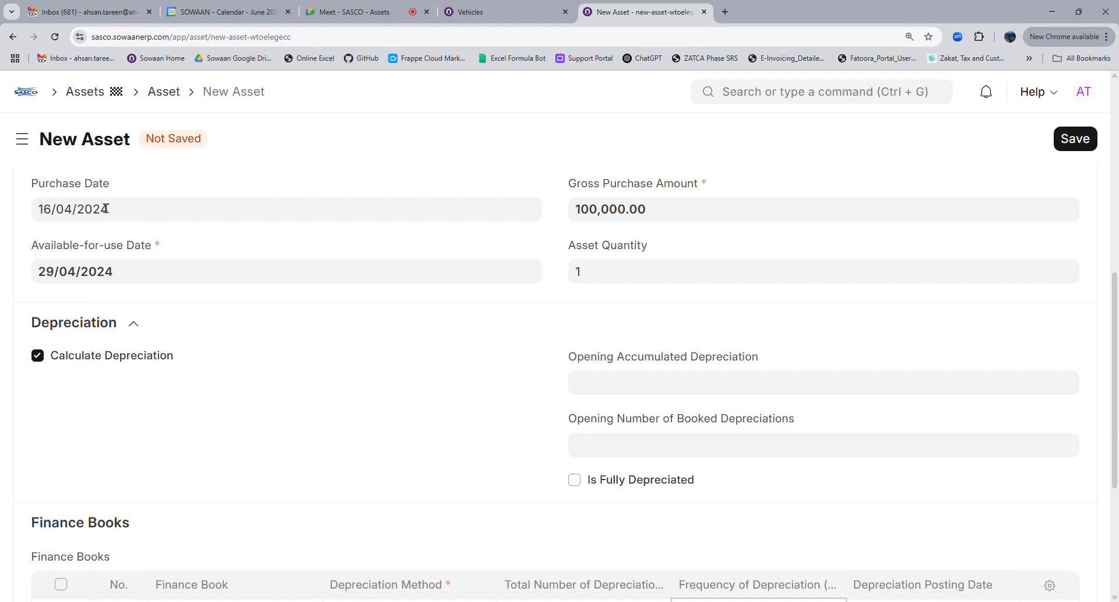
scroll(430, 437, down, 4)
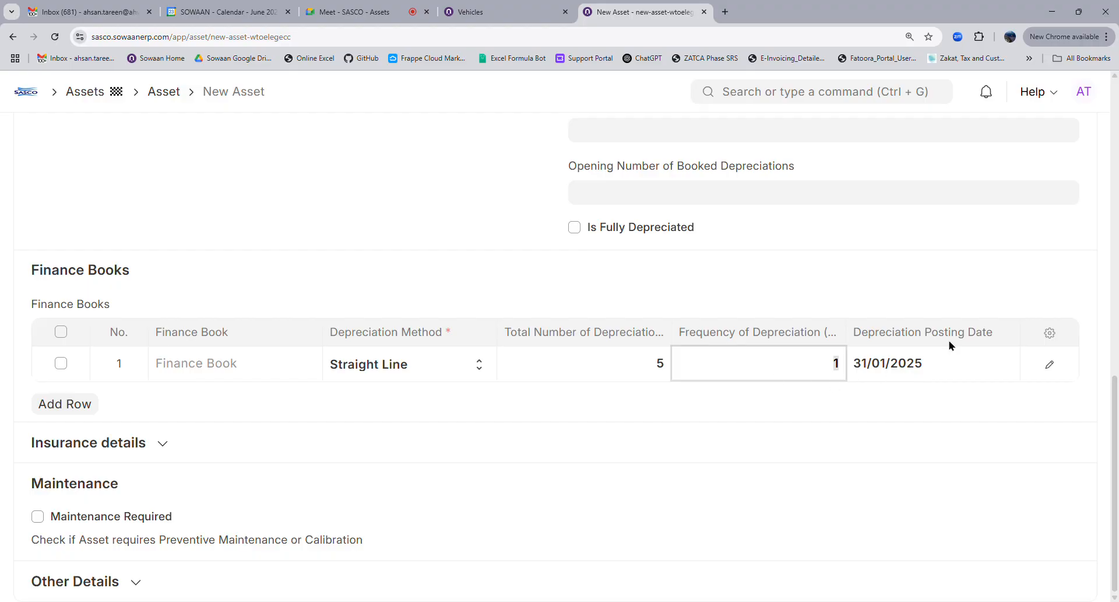
scroll(857, 385, up, 4)
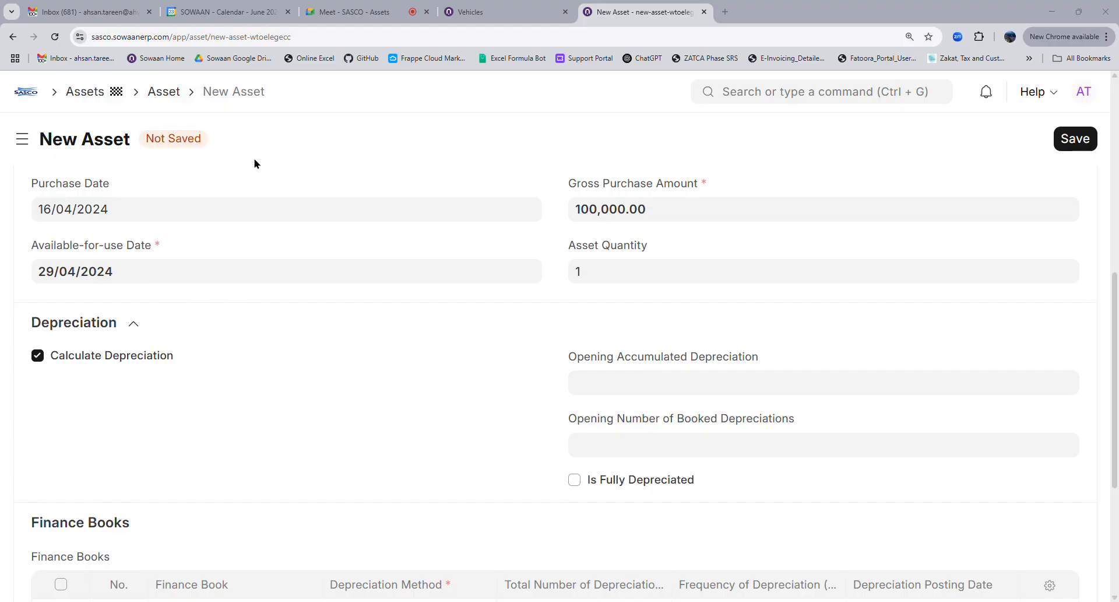
Enter 15,000 opening accumulated depreciation and 1 opening booked depreciation
click(606, 394)
text(15,000)
click(605, 459)
text(1)
click(534, 454)
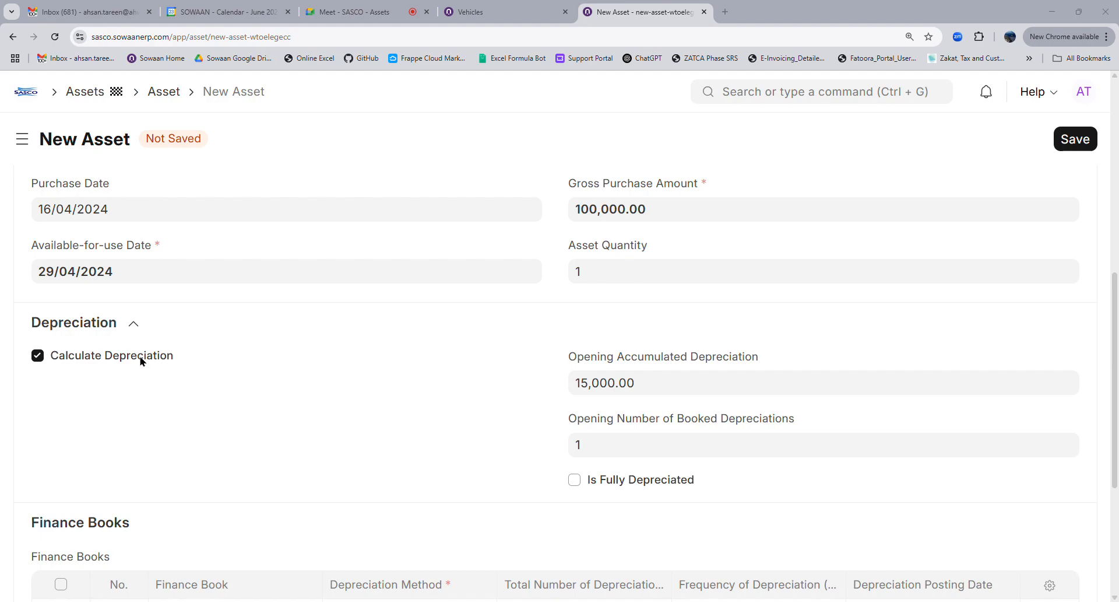
Correct the opening accumulated depreciation to 13,328.00 and return to the top of the form
click(665, 383)
text(1)
text(3,32)
text(8)
click(478, 463)
scroll(606, 459, down, 4)
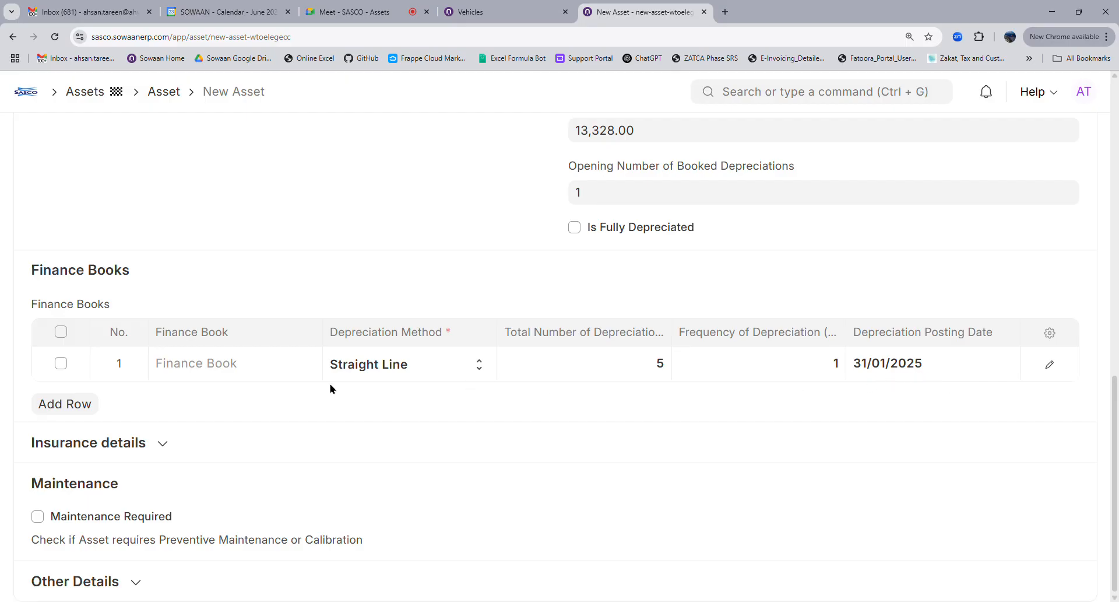
scroll(431, 389, up, 4)
scroll(457, 260, up, 8)
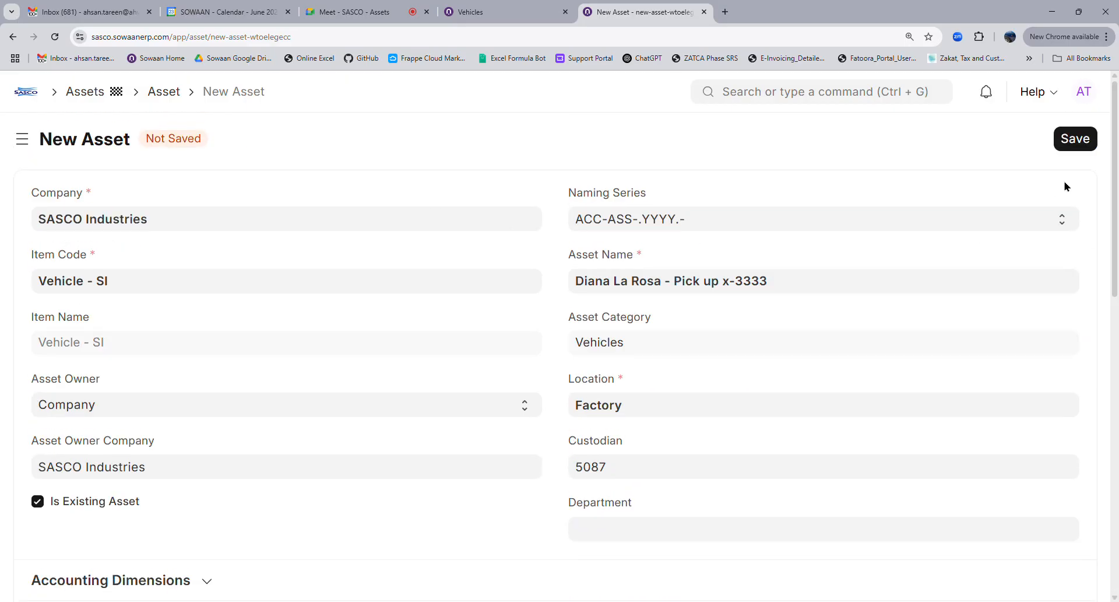
Save the asset as draft ACC-ASS-2025-00001, dismiss the schedule message, and reopen it from the Asset list
click(1074, 143)
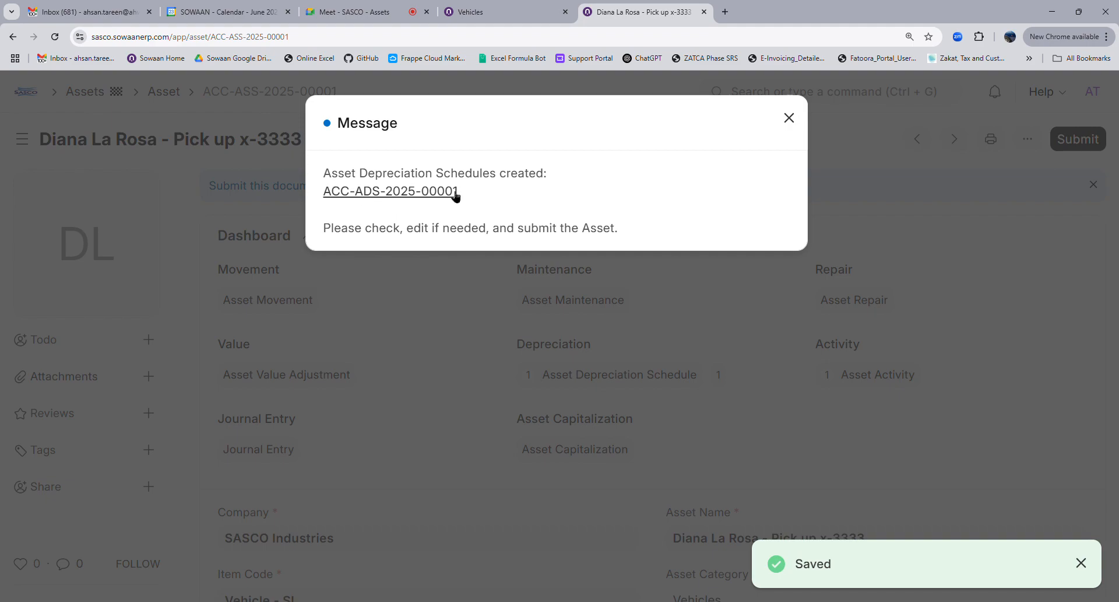
click(460, 397)
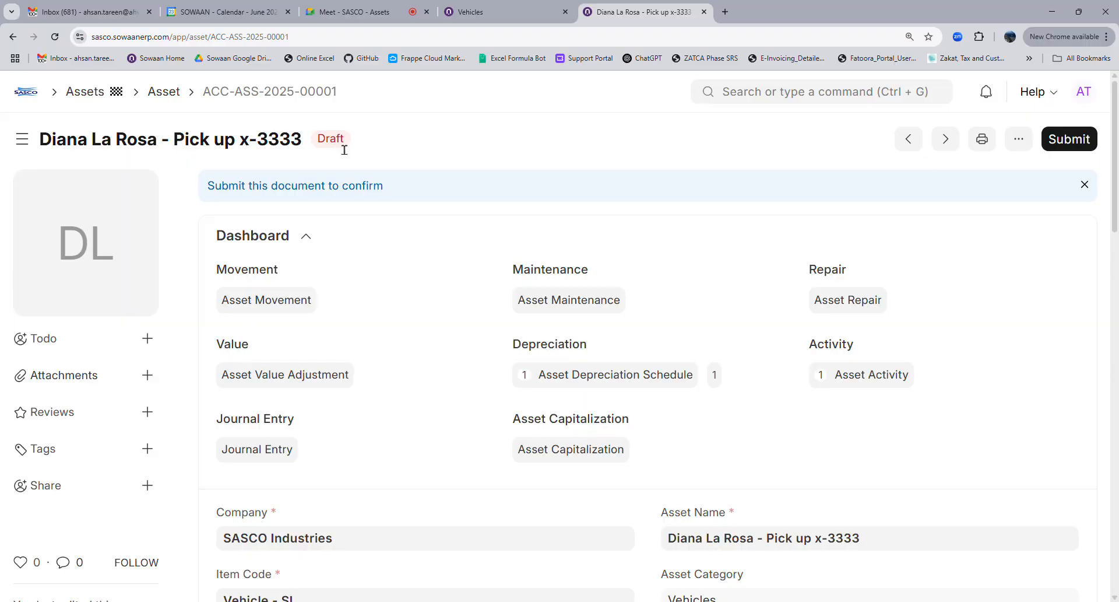
click(182, 100)
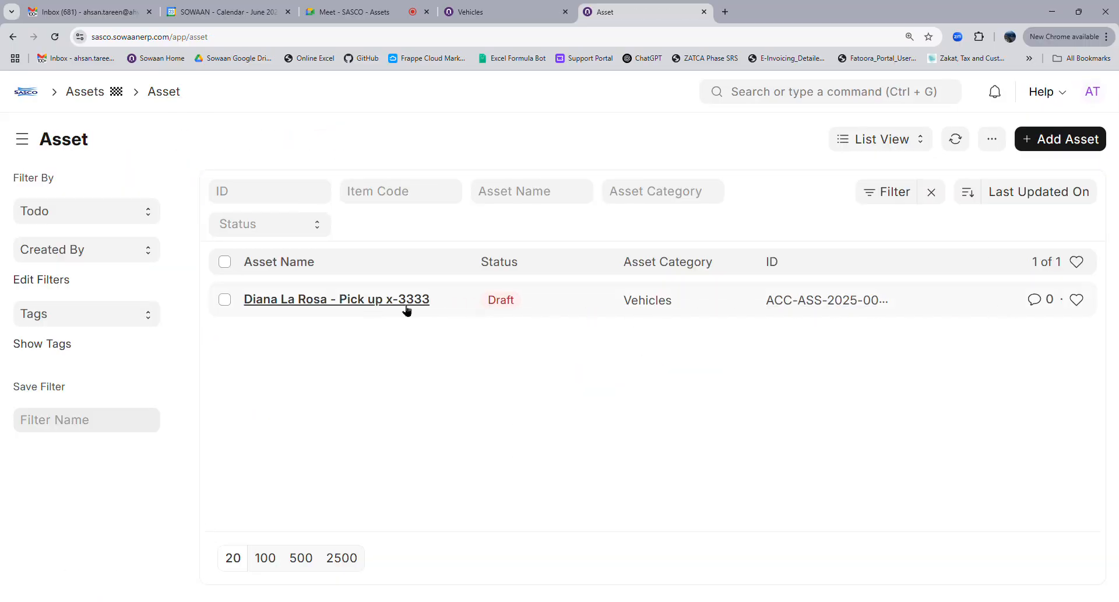
click(330, 306)
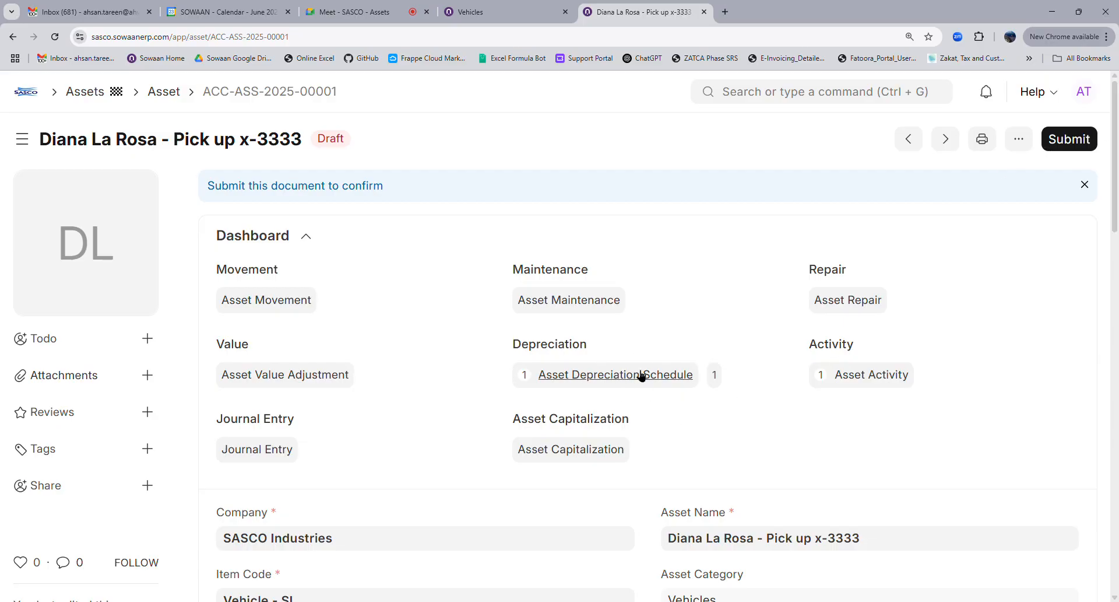
scroll(635, 374, down, 4)
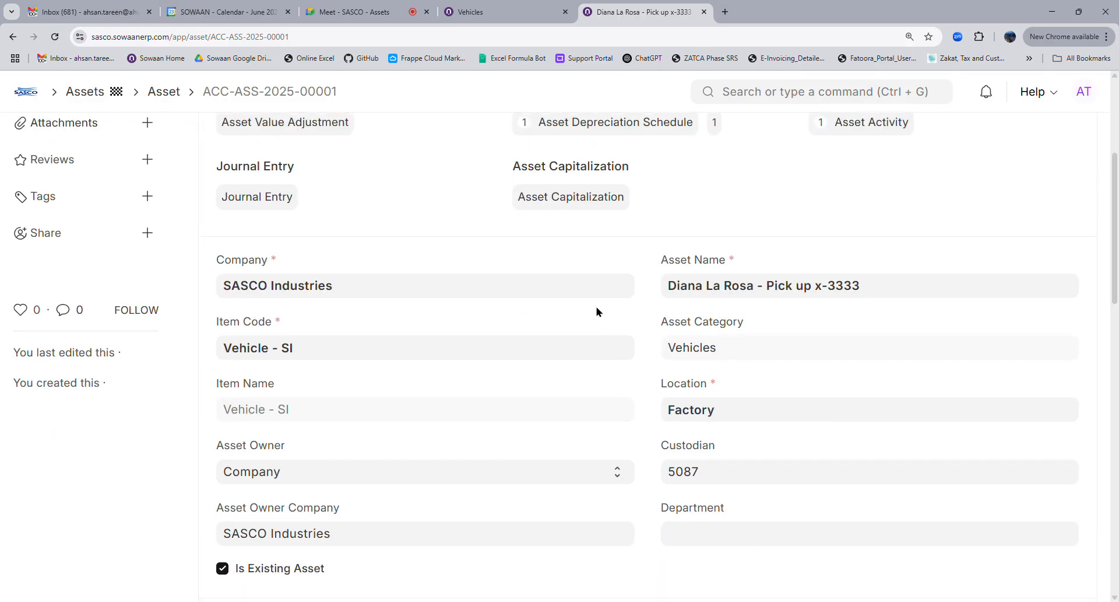
scroll(597, 309, up, 4)
scroll(597, 379, down, 10)
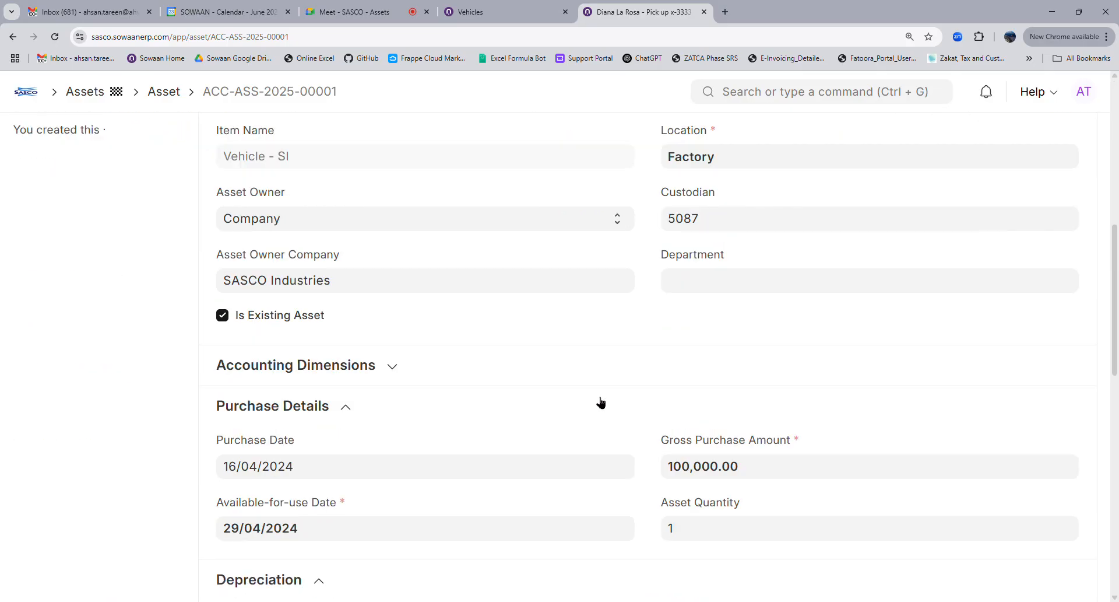
scroll(600, 401, down, 4)
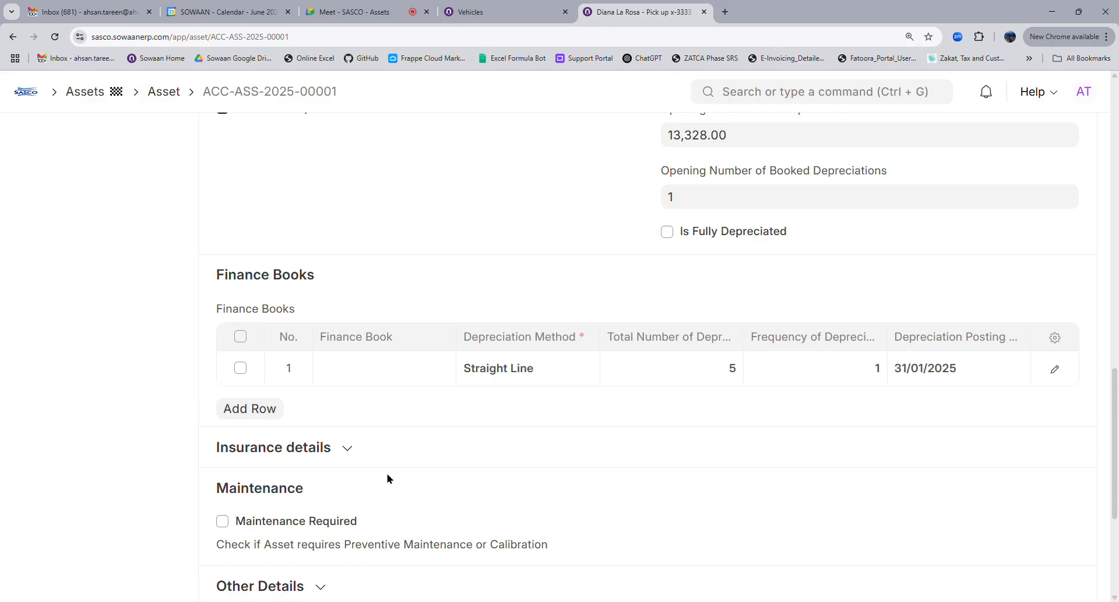
scroll(388, 478, down, 4)
scroll(388, 479, up, 10)
scroll(662, 457, up, 8)
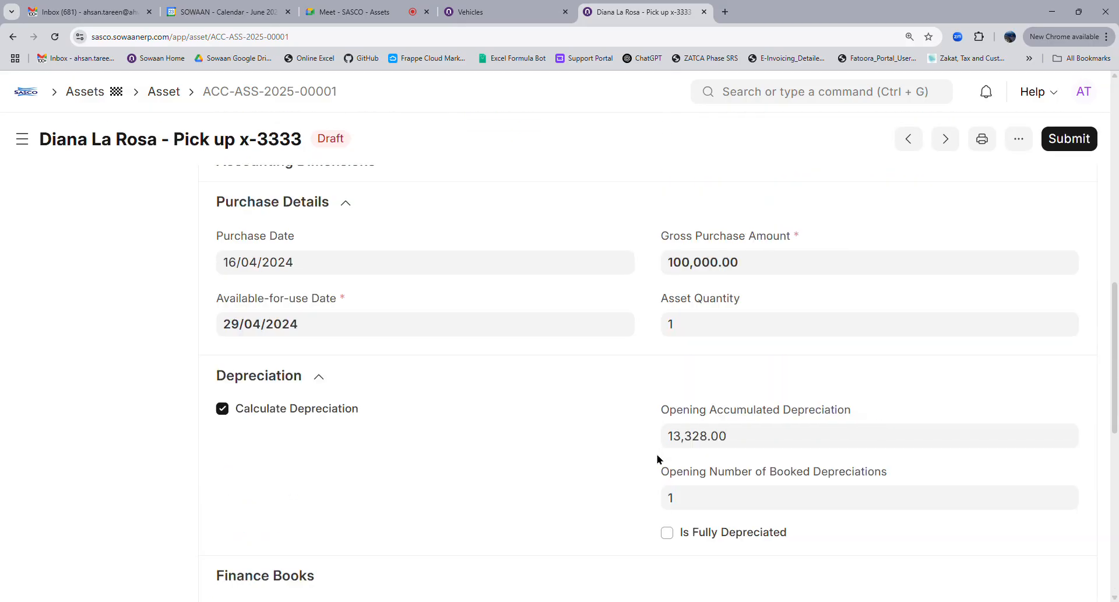
scroll(634, 389, up, 5)
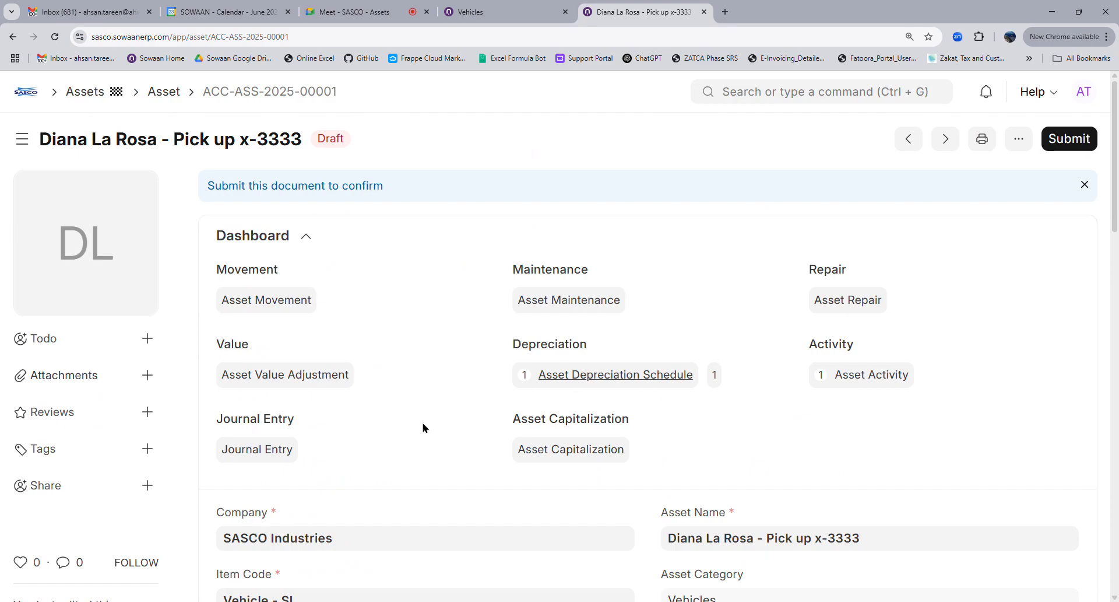
scroll(423, 428, down, 9)
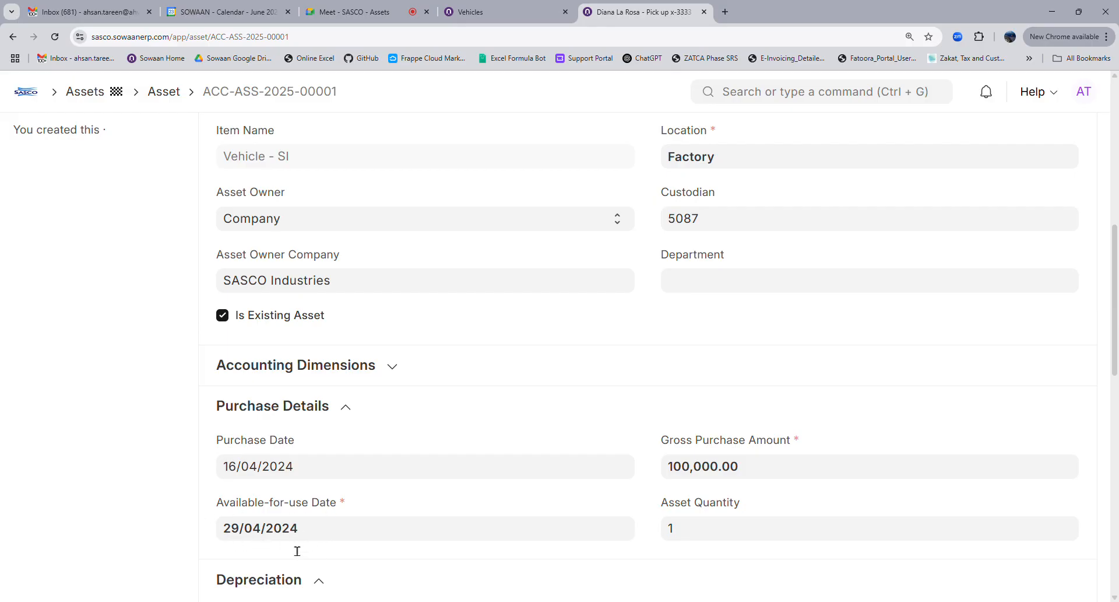
scroll(659, 286, up, 10)
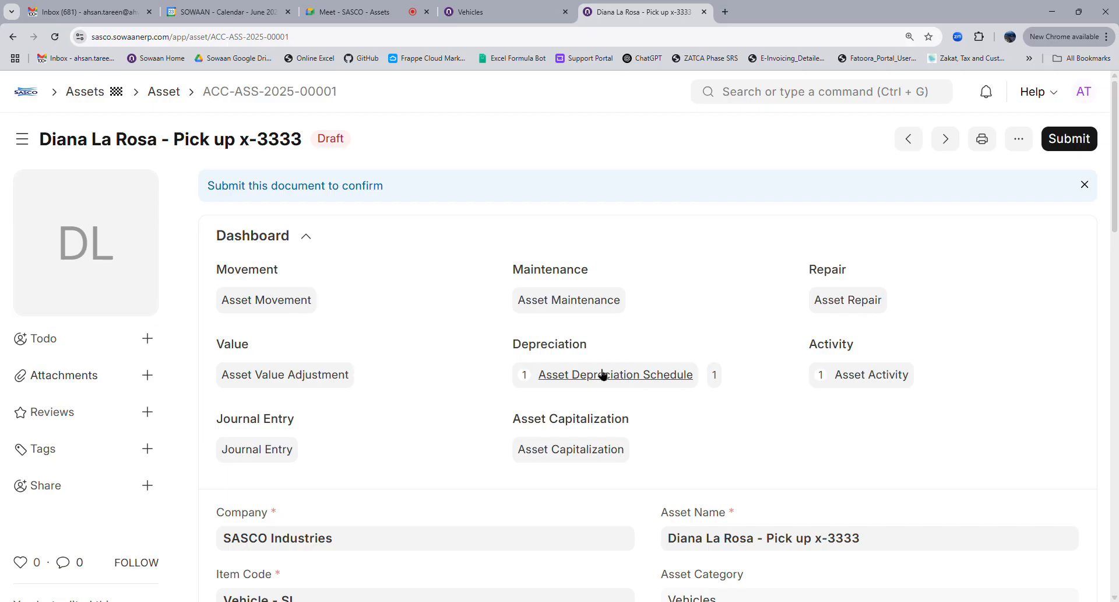
scroll(417, 443, down, 8)
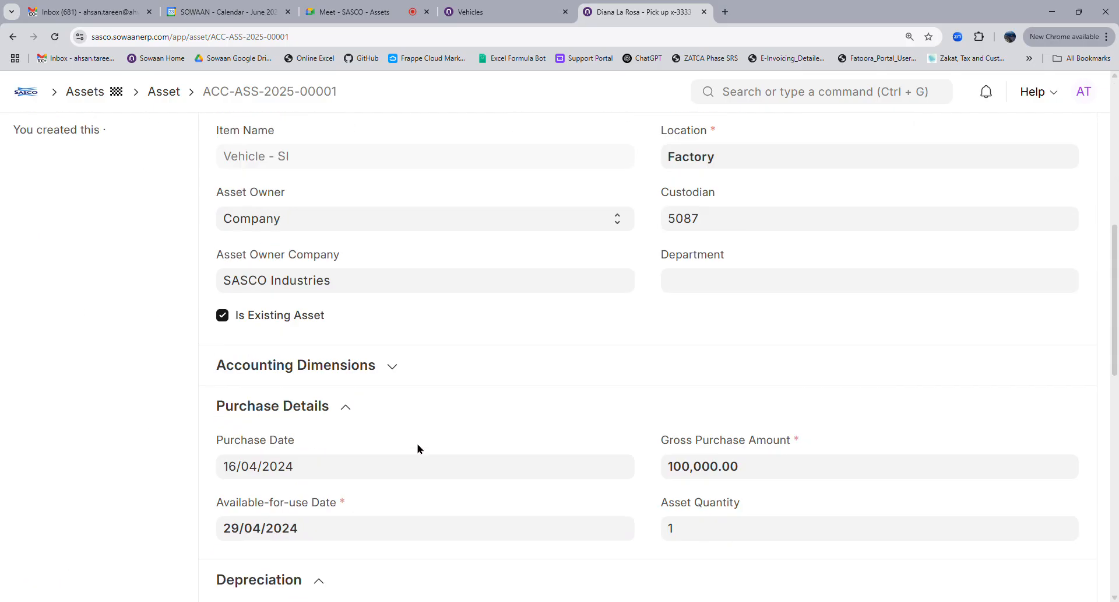
scroll(418, 445, down, 4)
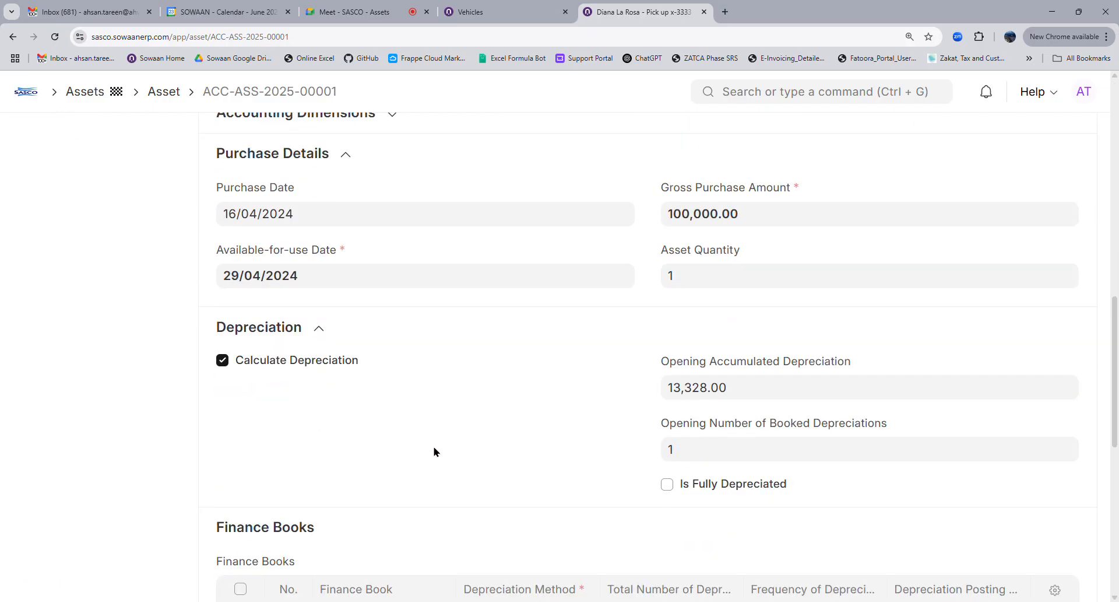
click(362, 285)
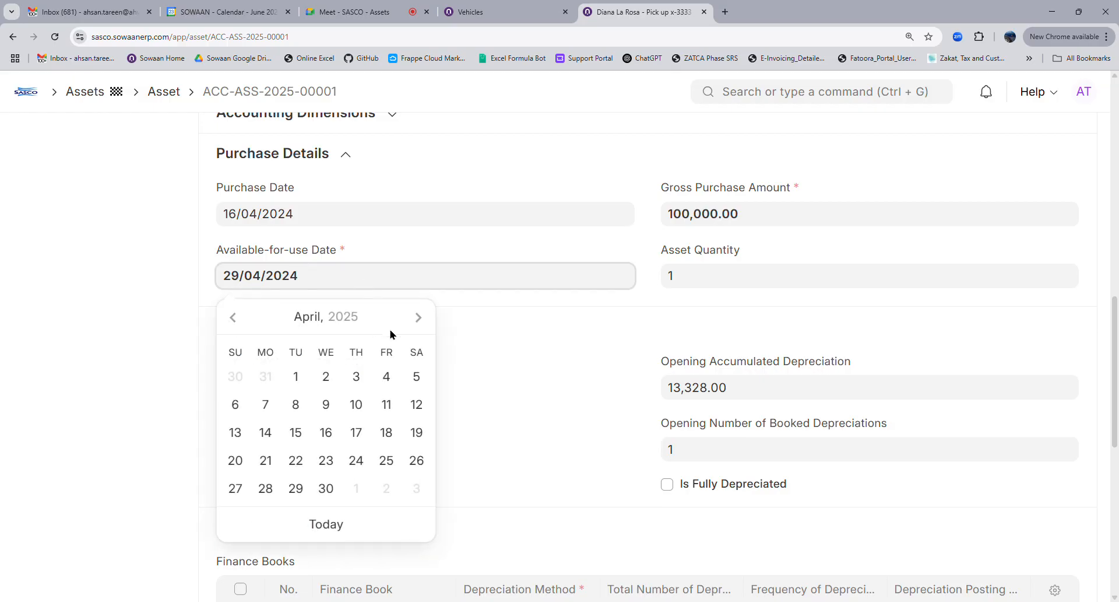
click(419, 319)
click(420, 318)
click(419, 319)
click(419, 319)
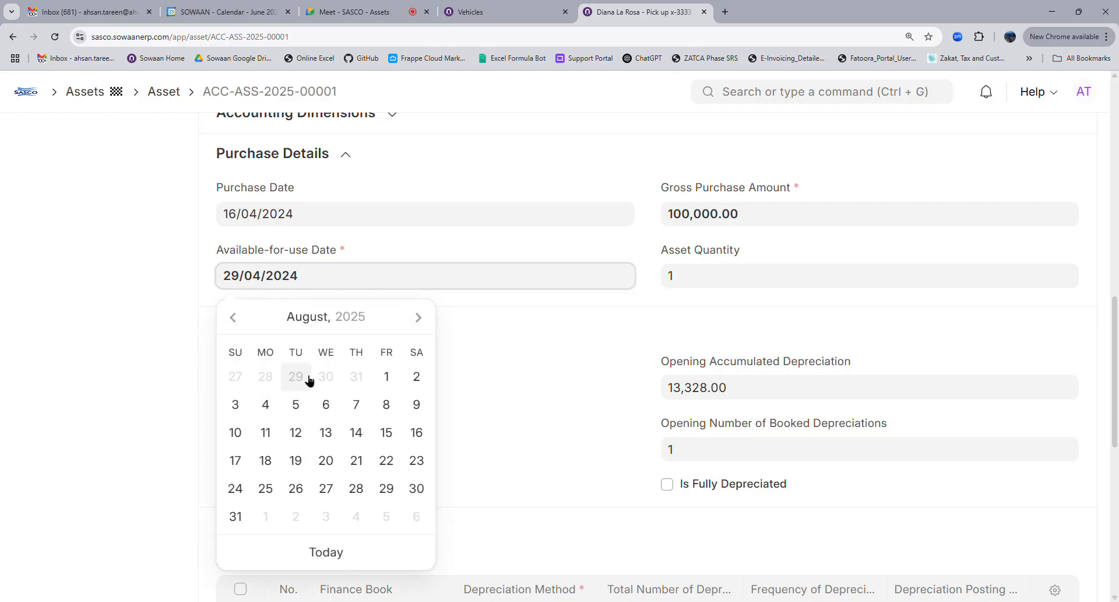
click(129, 388)
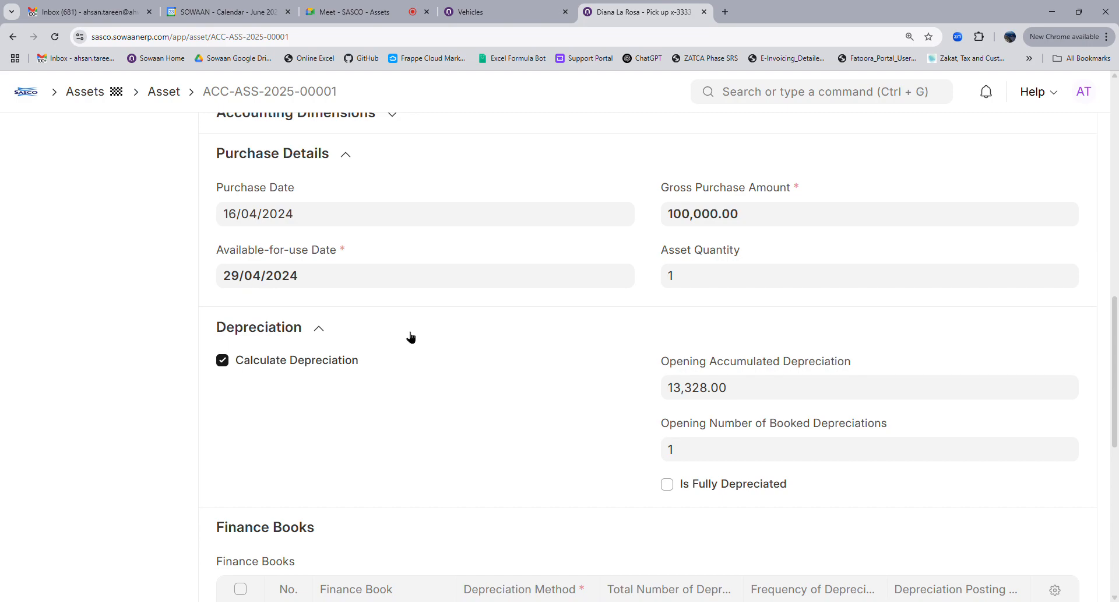
click(54, 36)
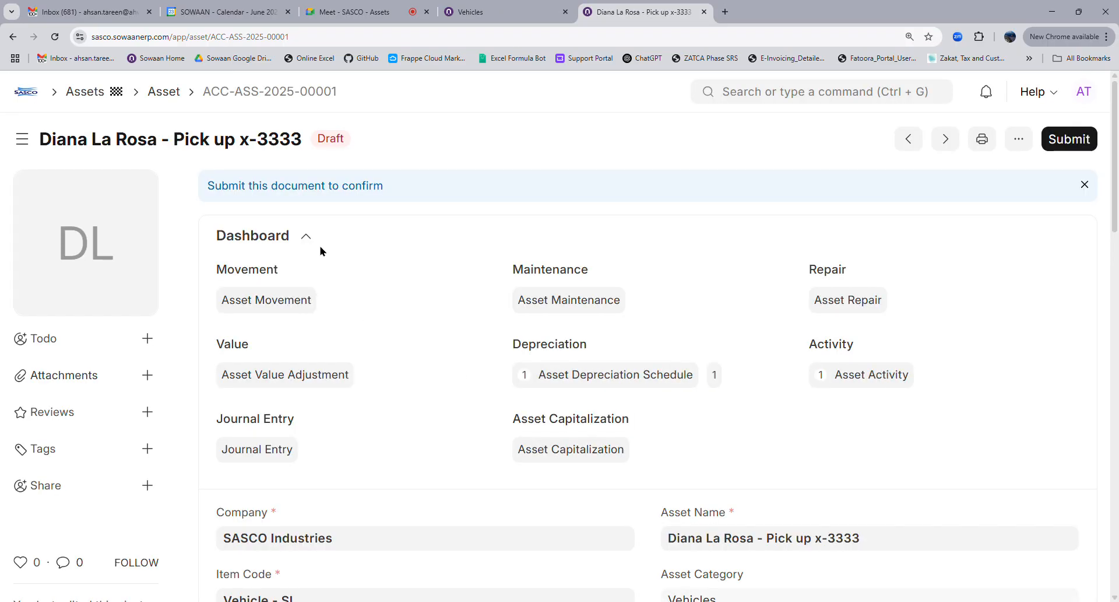
scroll(520, 467, down, 8)
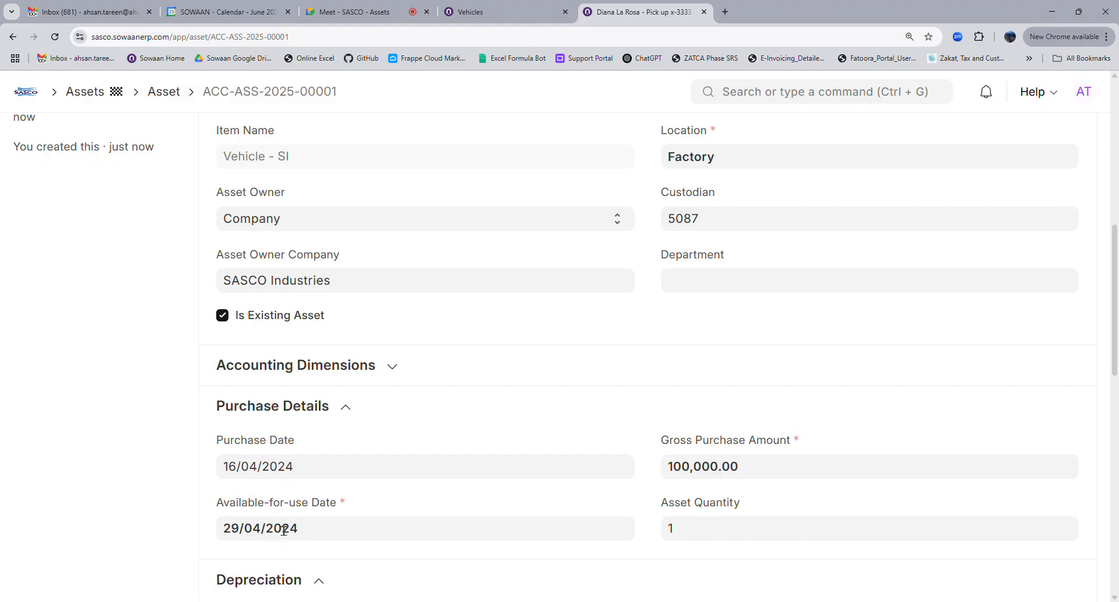
scroll(797, 468, up, 15)
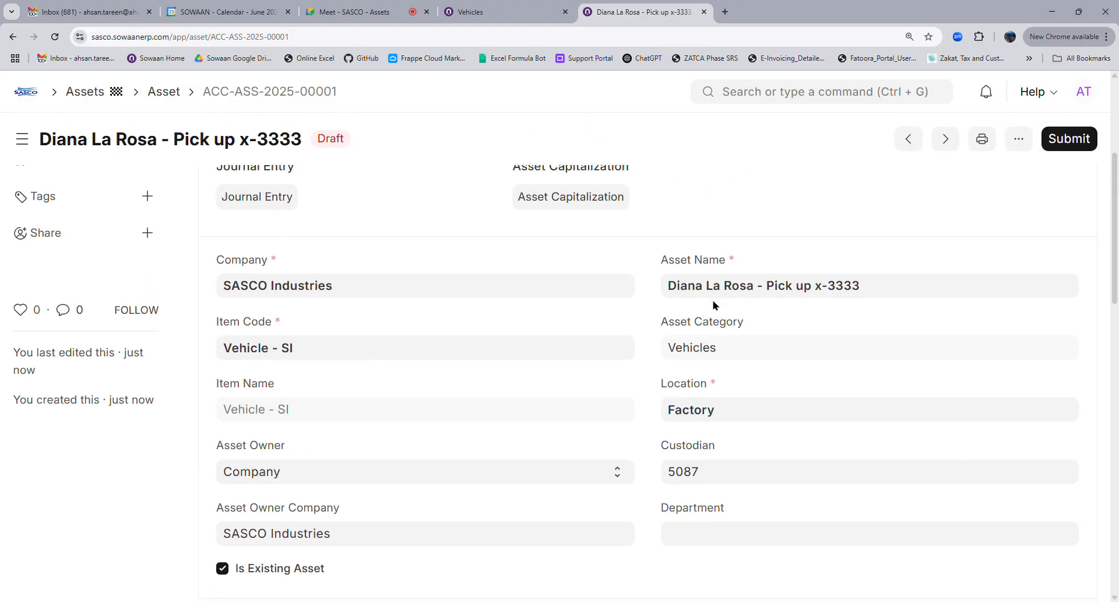
click(556, 377)
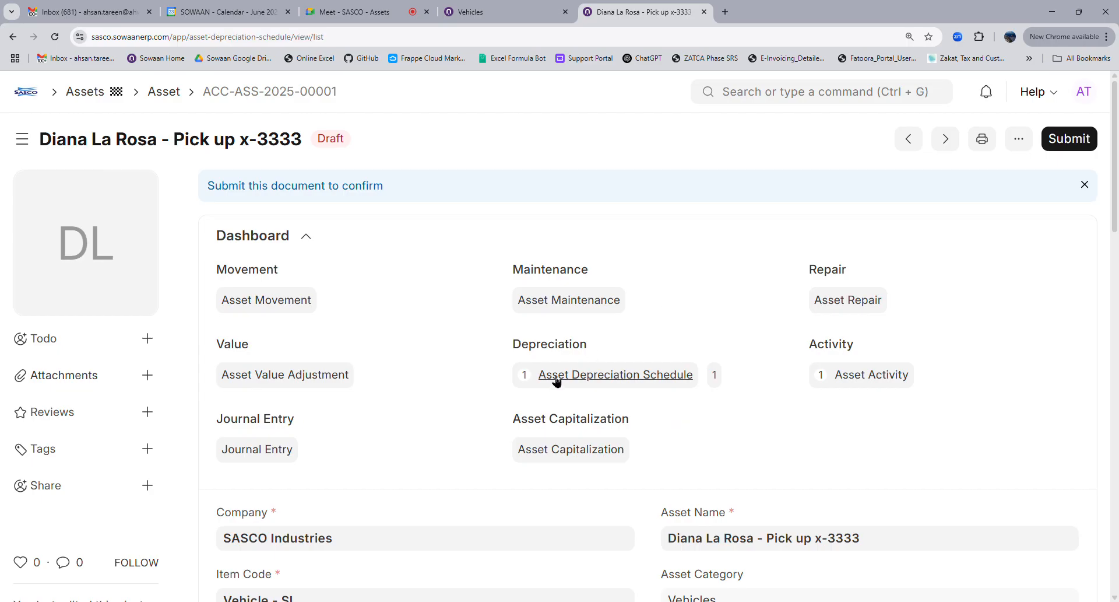
Open schedule ACC-ADS-2025-00001 in a second tab and follow its Asset link to the asset
click(351, 271)
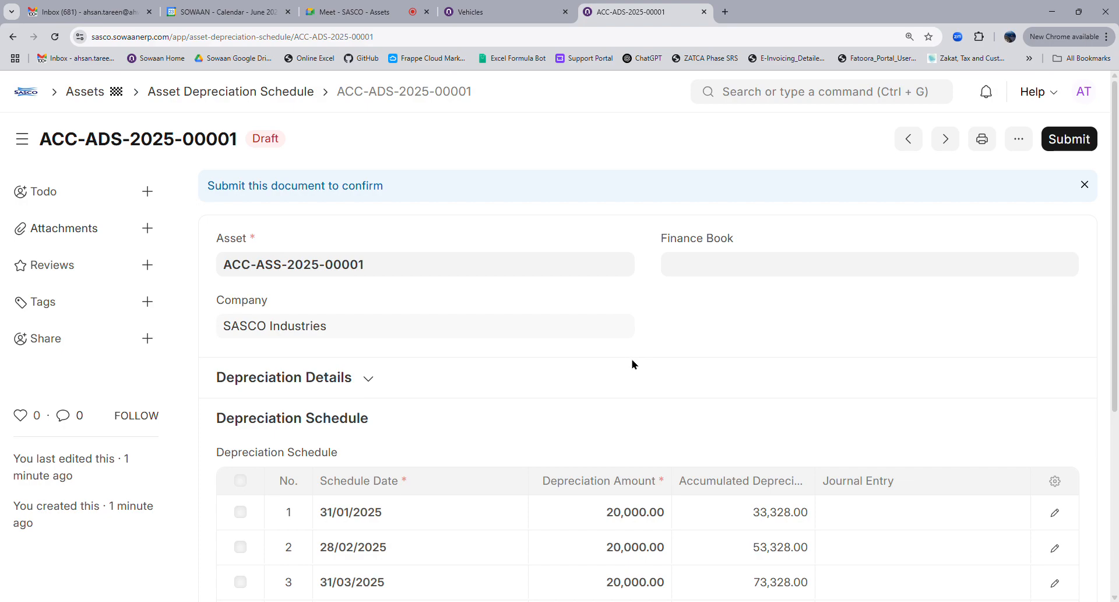
scroll(634, 364, down, 4)
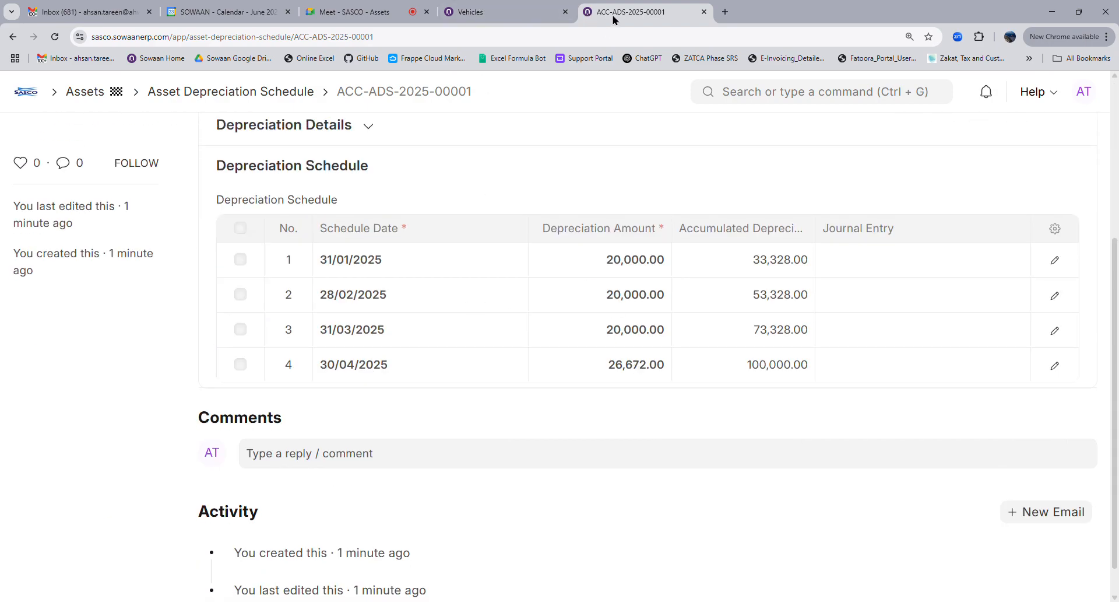
click(661, 124)
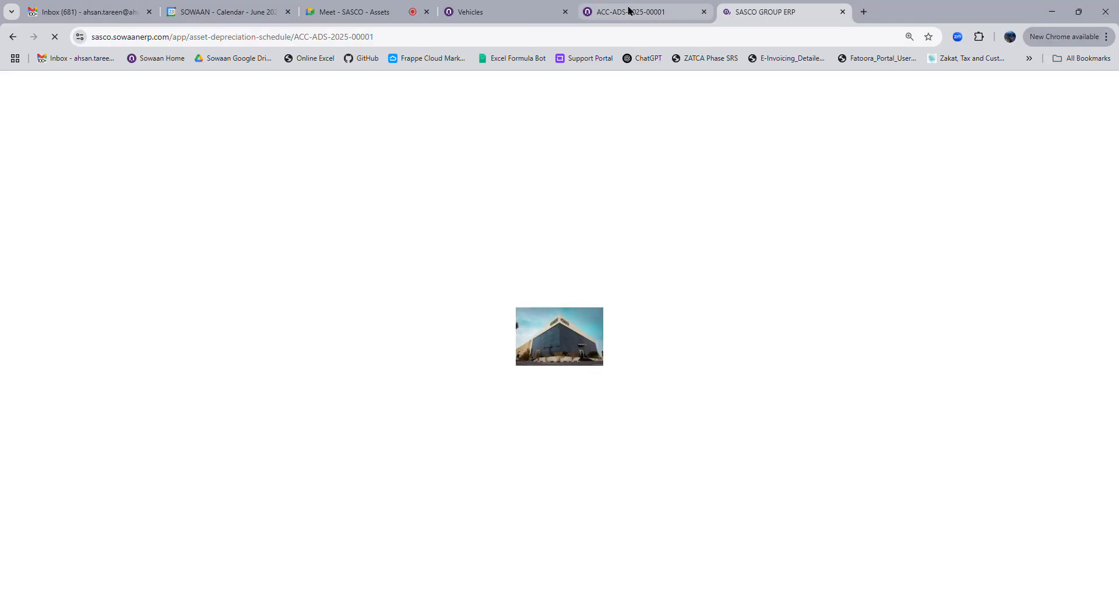
scroll(402, 228, up, 5)
click(420, 276)
click(623, 264)
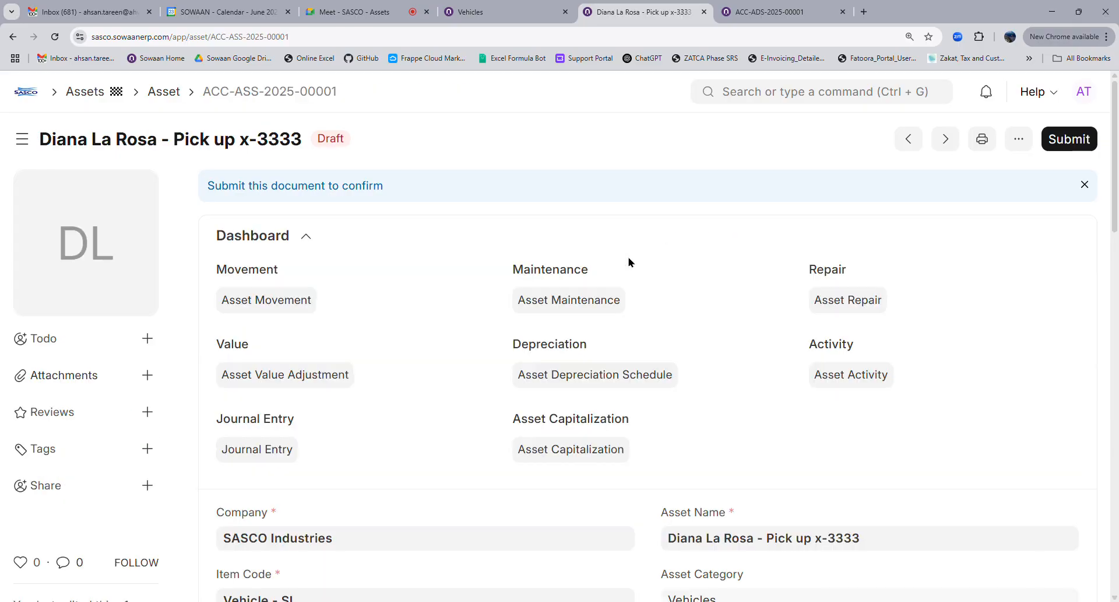
Compare the asset with the Vehicles category settings, ending back on the depreciation schedule
click(521, 7)
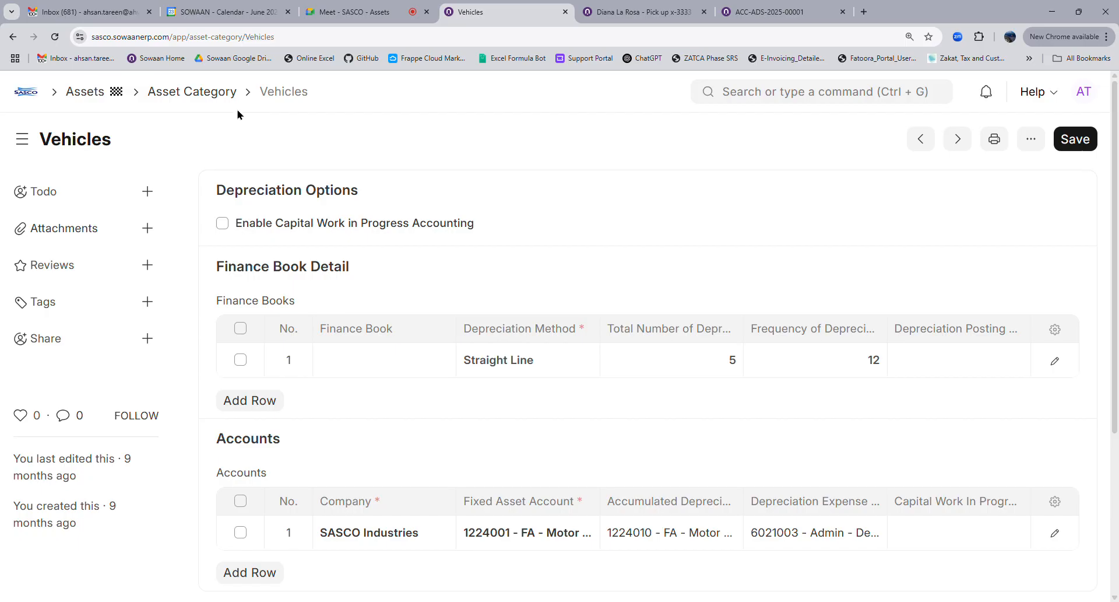
click(613, 13)
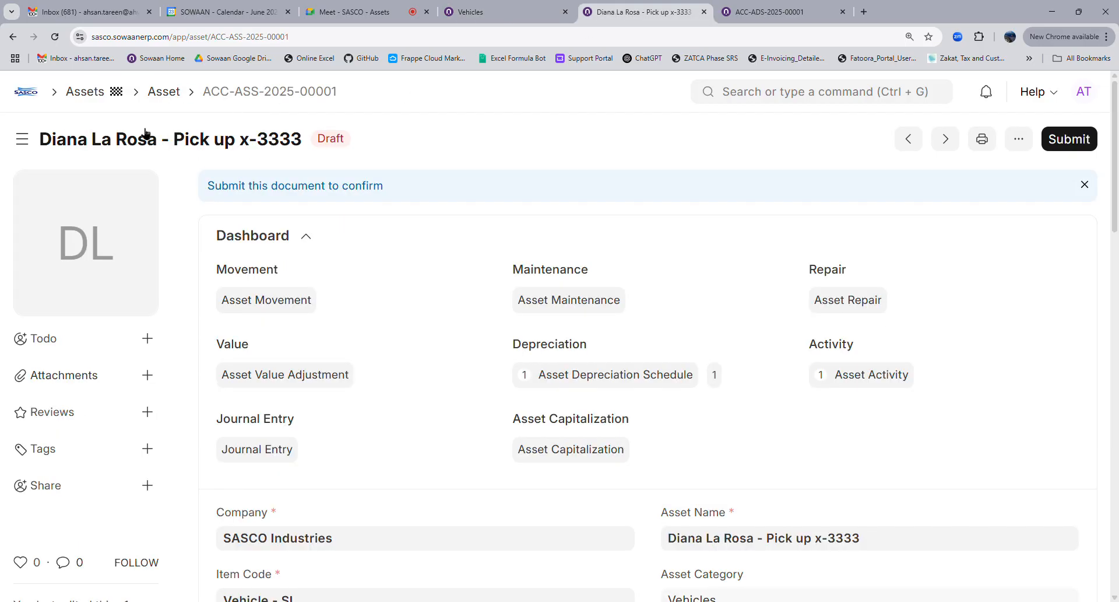
click(780, 6)
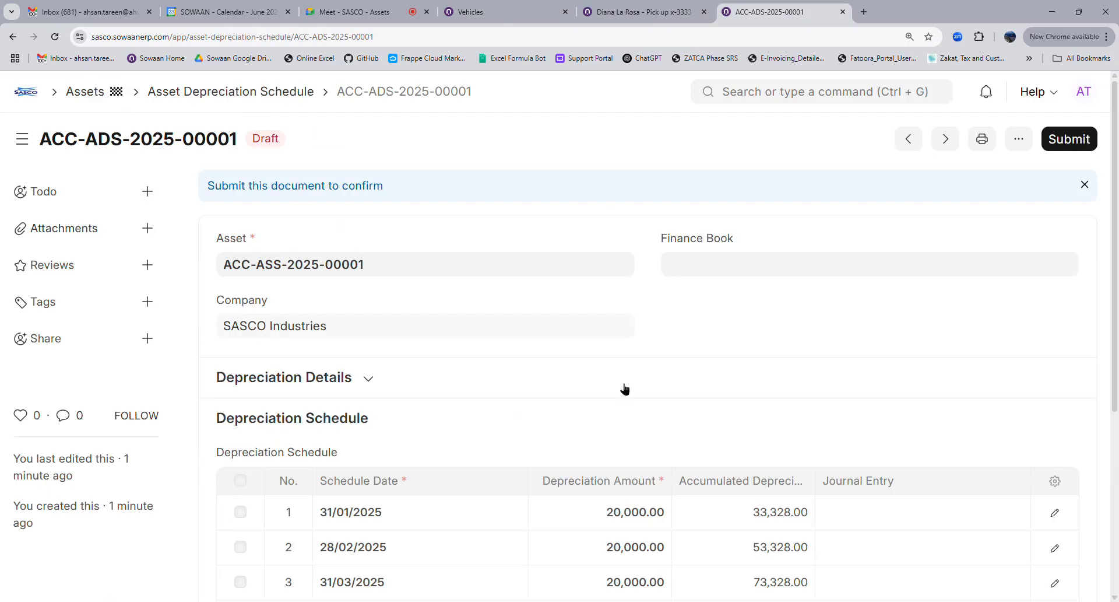
scroll(630, 420, down, 4)
scroll(640, 373, up, 5)
click(483, 13)
click(608, 13)
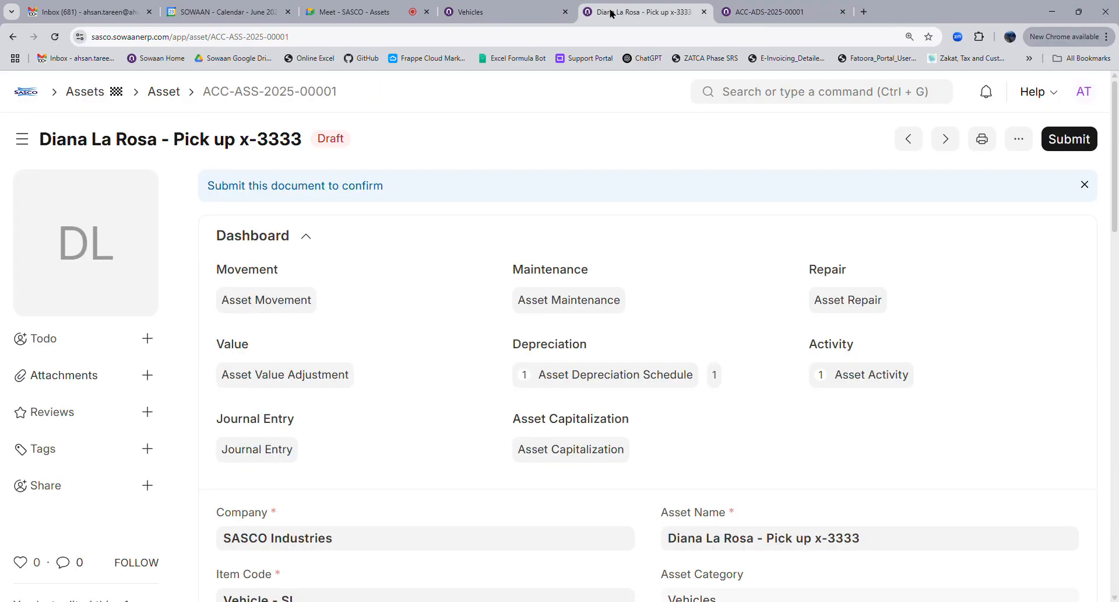
click(767, 6)
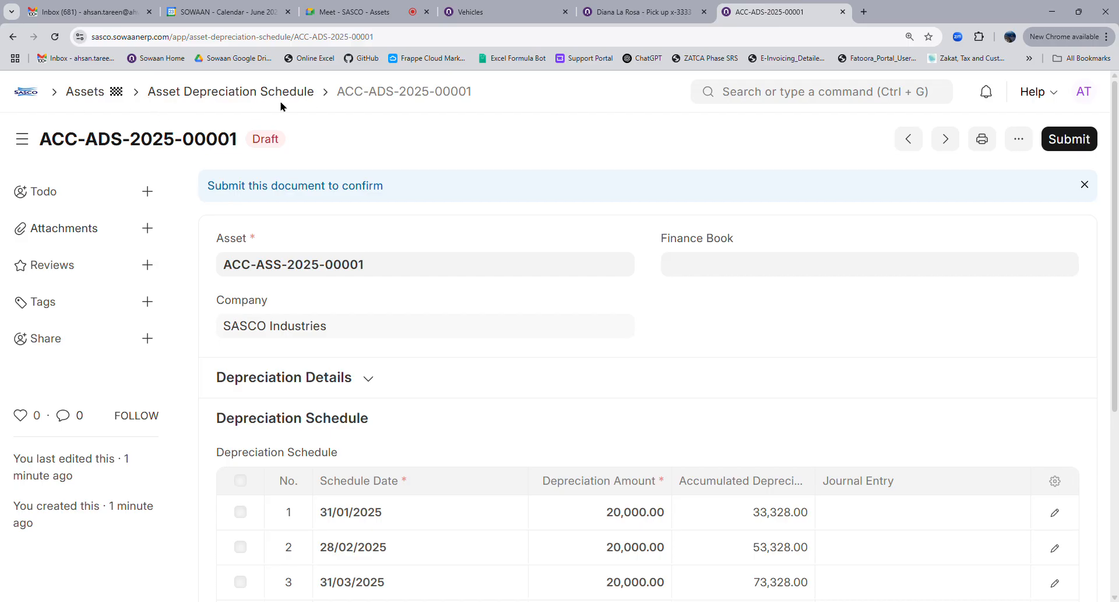
Change the finance book's Total Number of Depreciations to 60 and save the draft asset
click(635, 12)
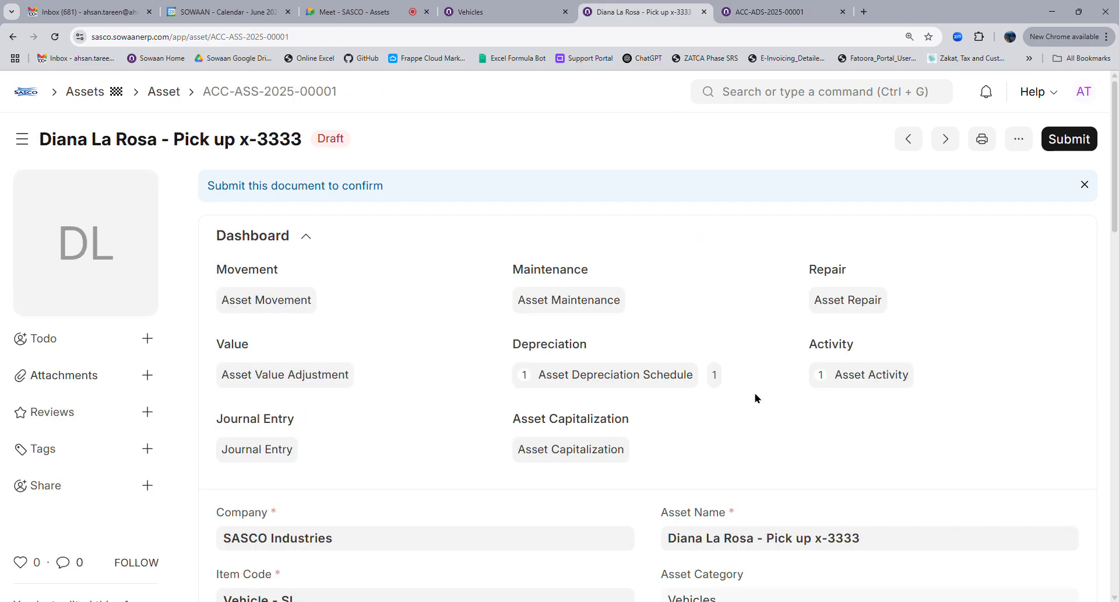
scroll(753, 397, down, 14)
scroll(735, 413, down, 4)
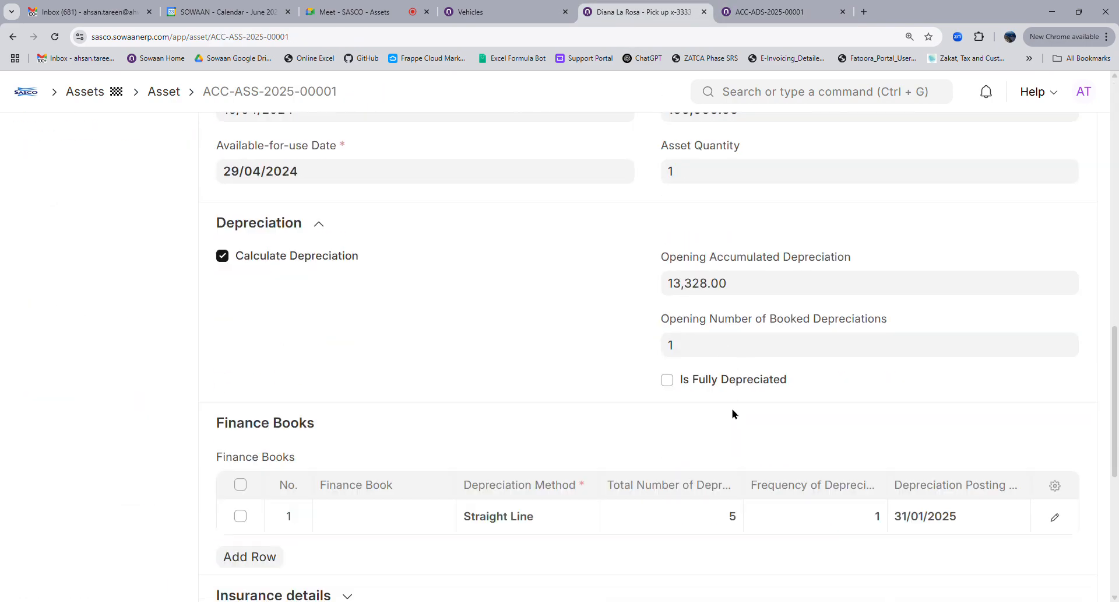
click(714, 381)
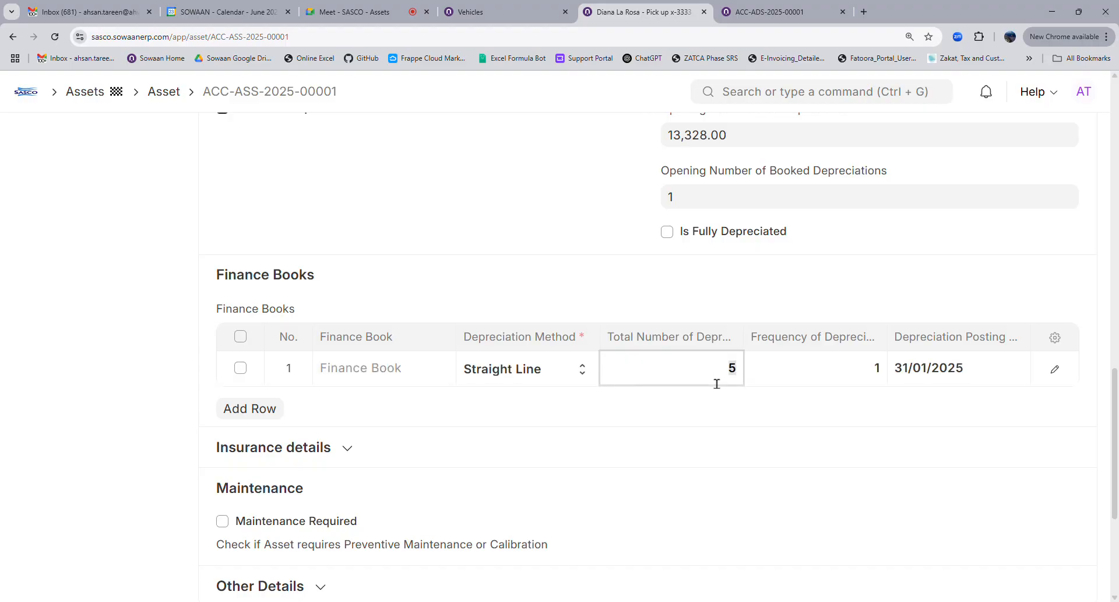
text(60)
scroll(1026, 221, up, 4)
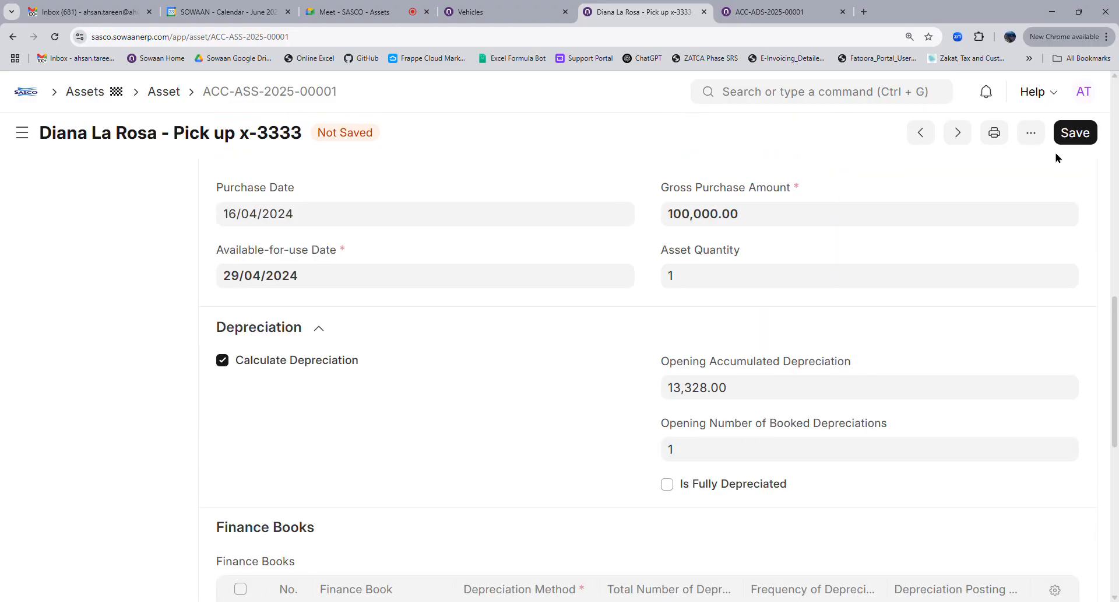
click(1069, 140)
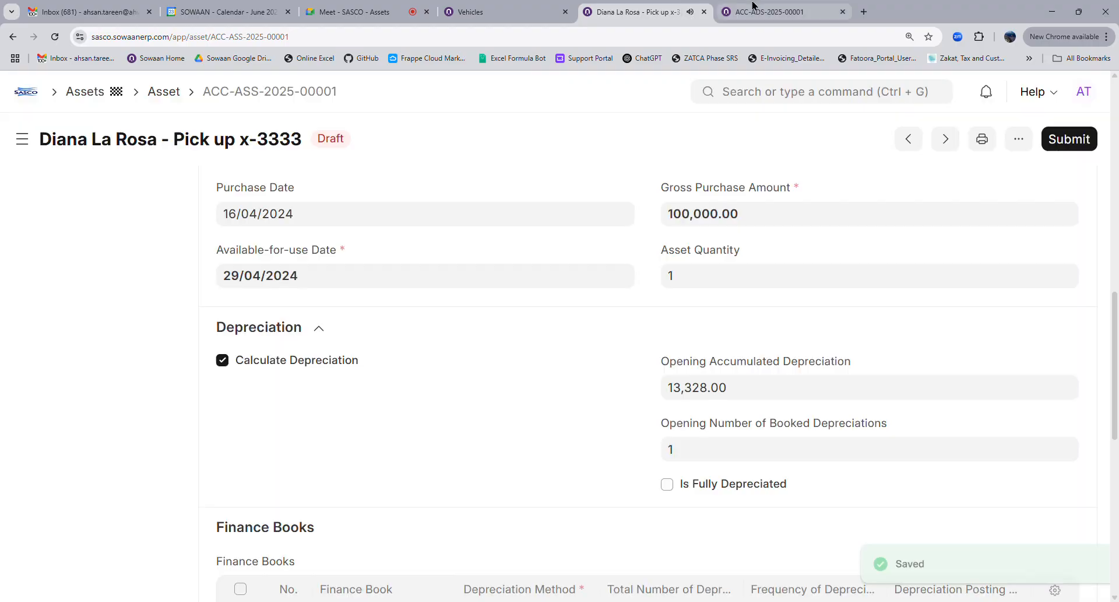
click(752, 8)
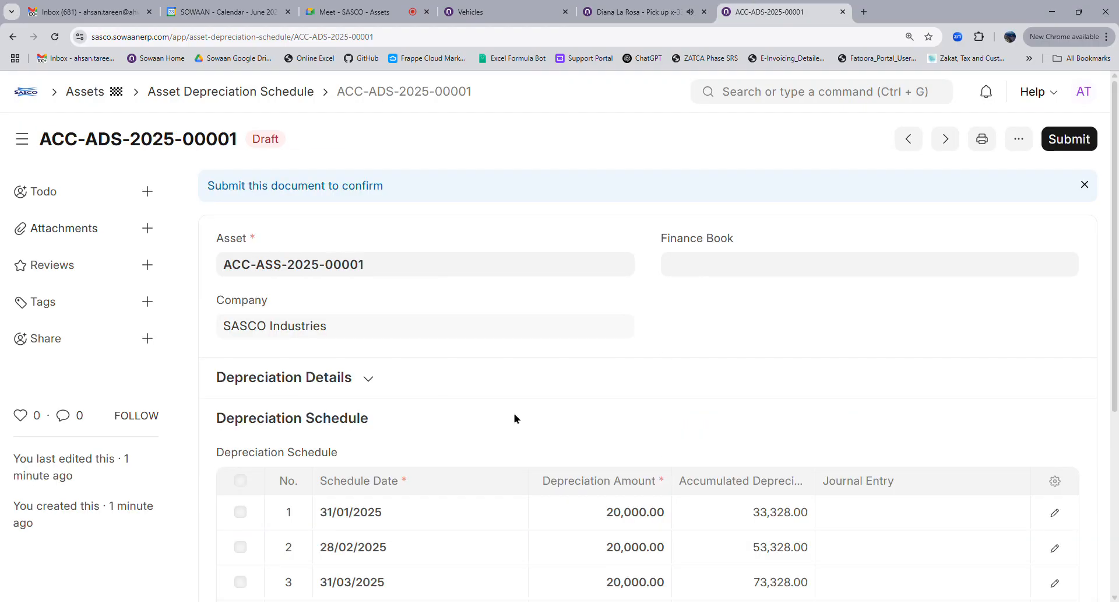
Reload schedule ACC-ADS-2025-00001 and page through its rows to the final 31/05/2029 entry
click(55, 37)
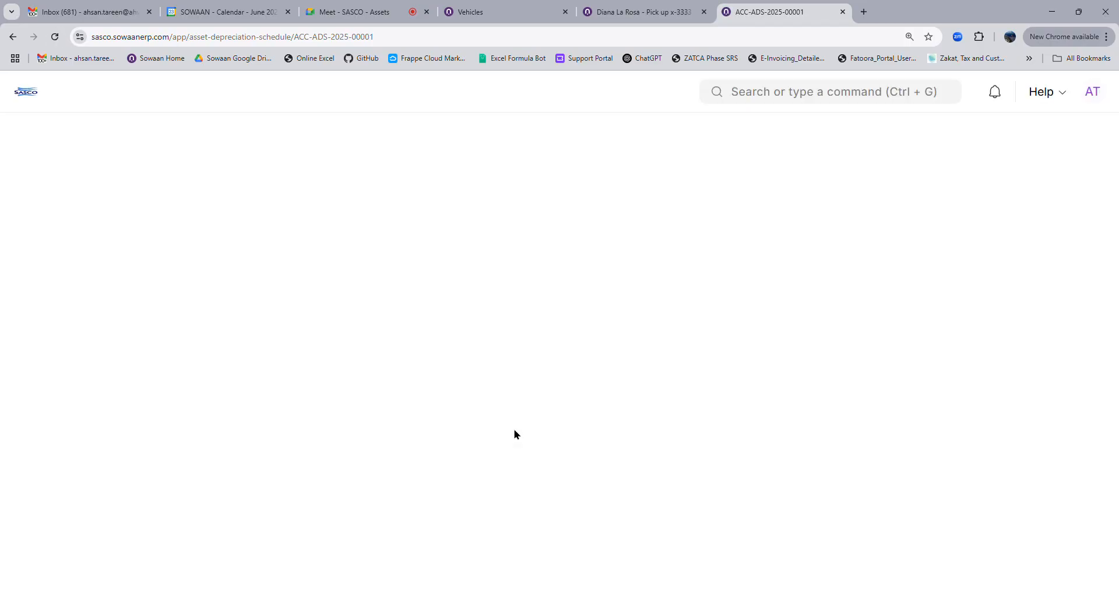
scroll(516, 434, down, 3)
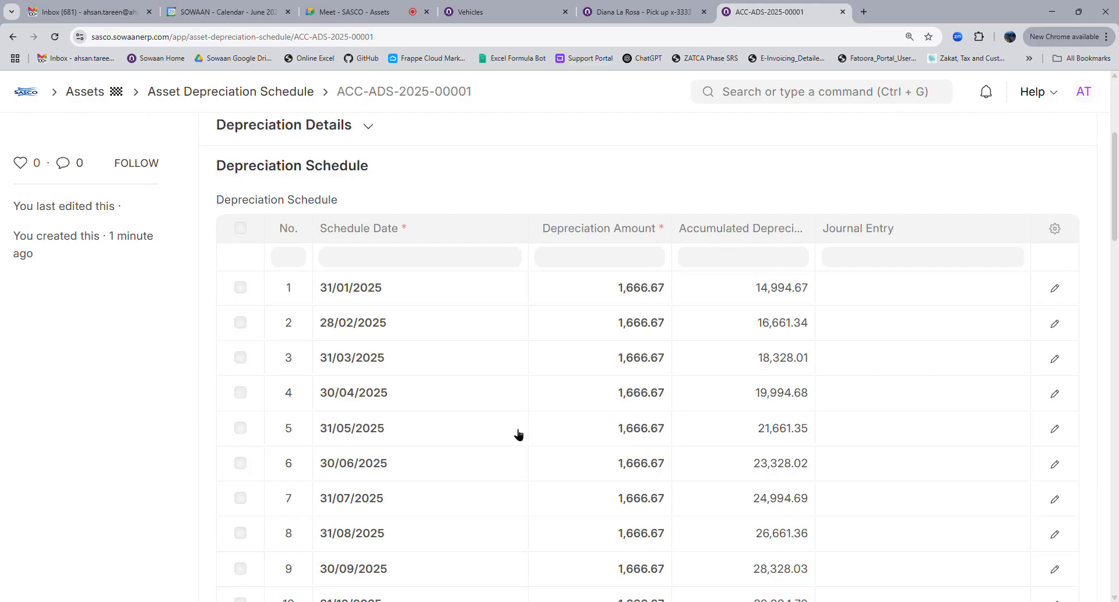
scroll(408, 475, down, 9)
scroll(406, 499, down, 13)
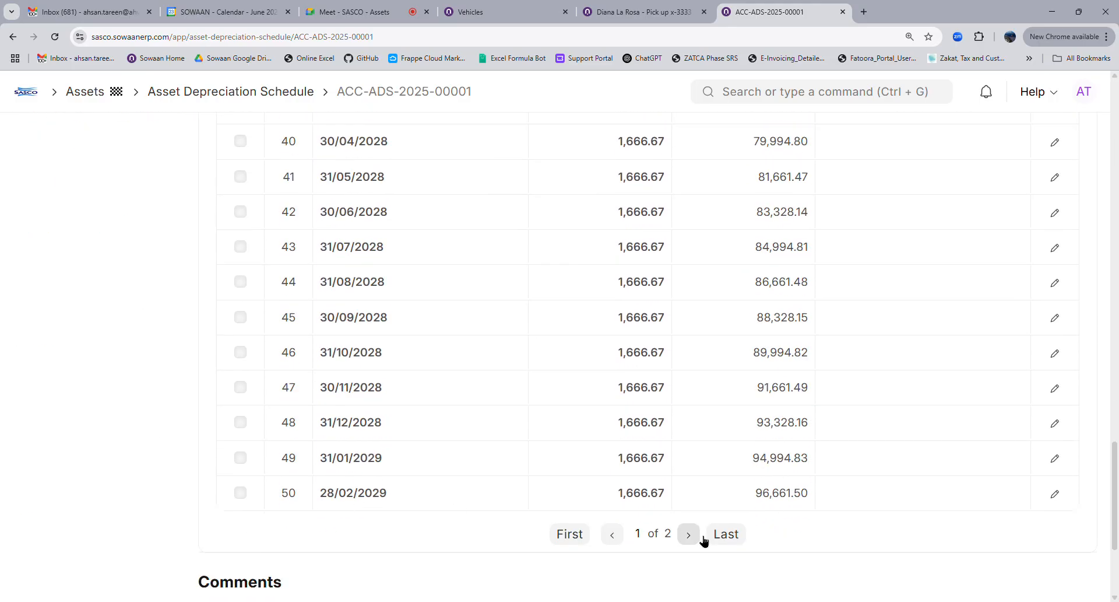
click(689, 533)
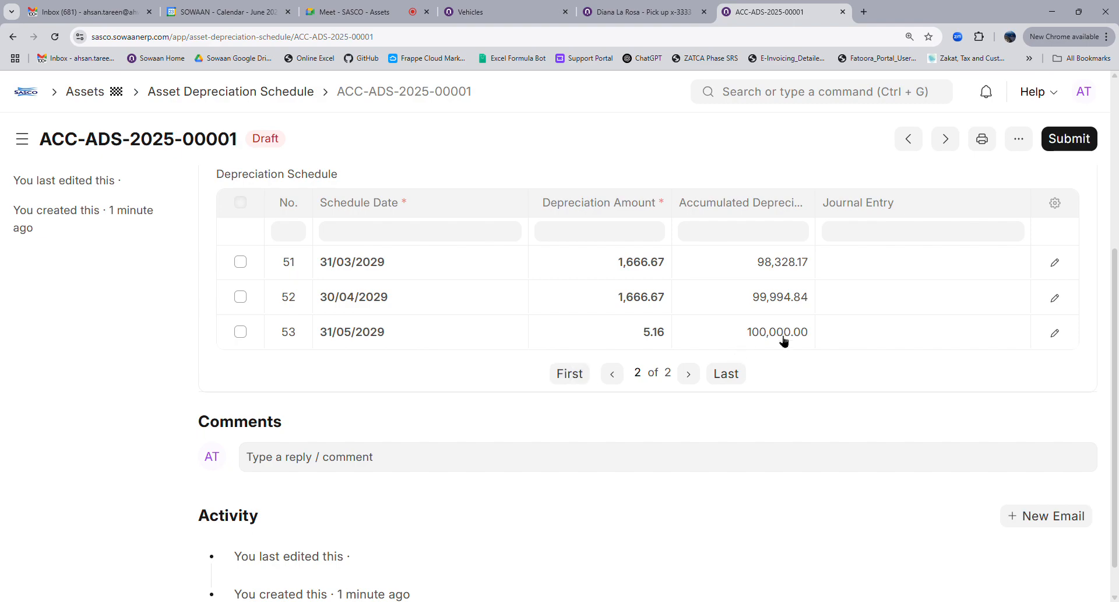
click(576, 378)
scroll(542, 419, up, 5)
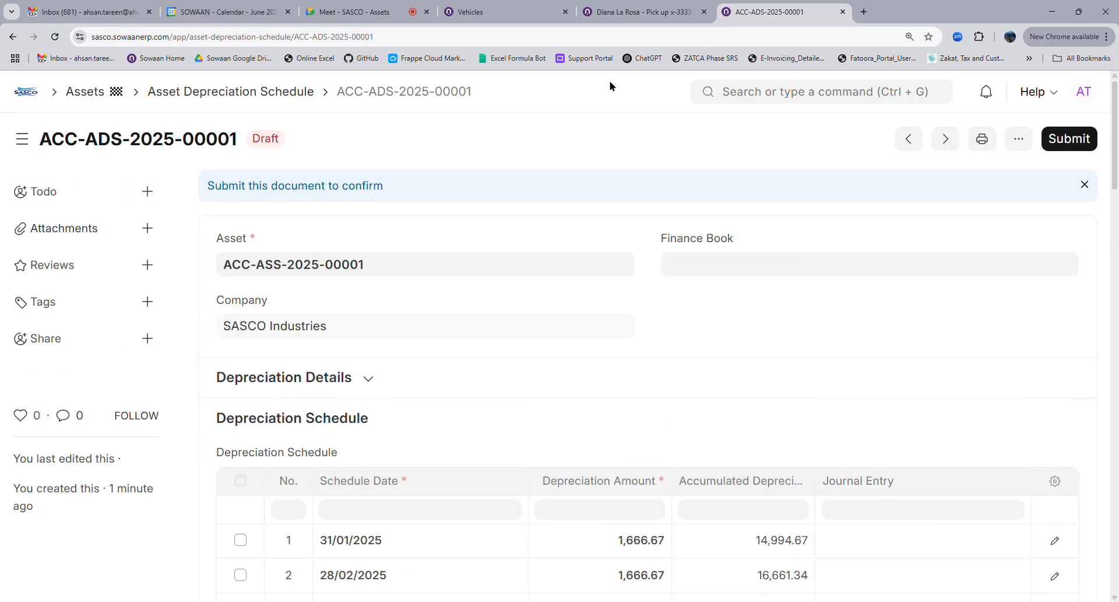
key(ctrl+shift+Tab)
scroll(734, 423, up, 5)
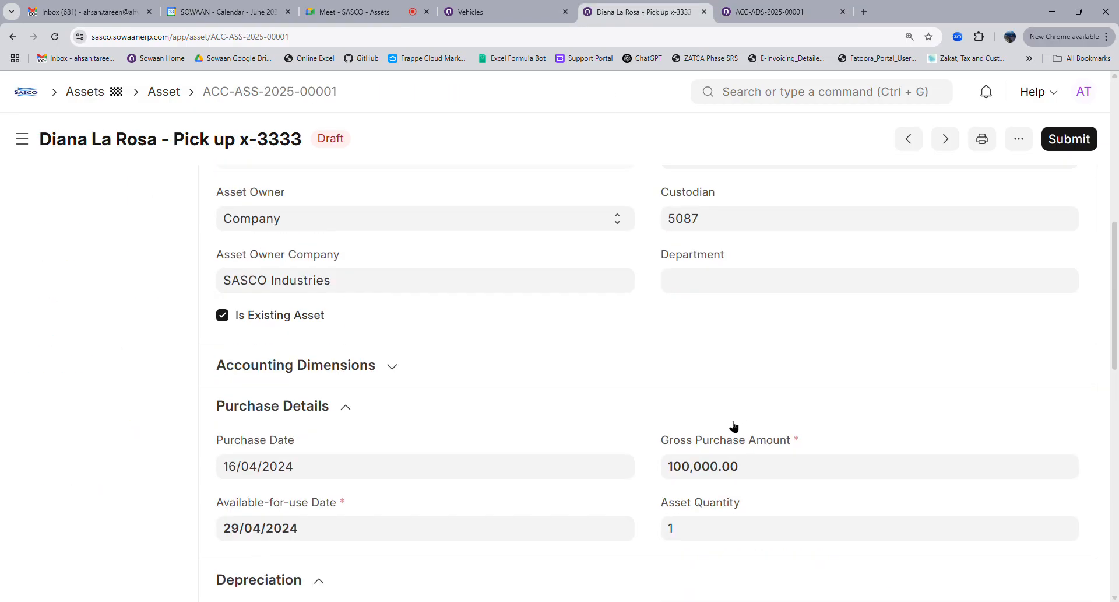
scroll(705, 478, down, 4)
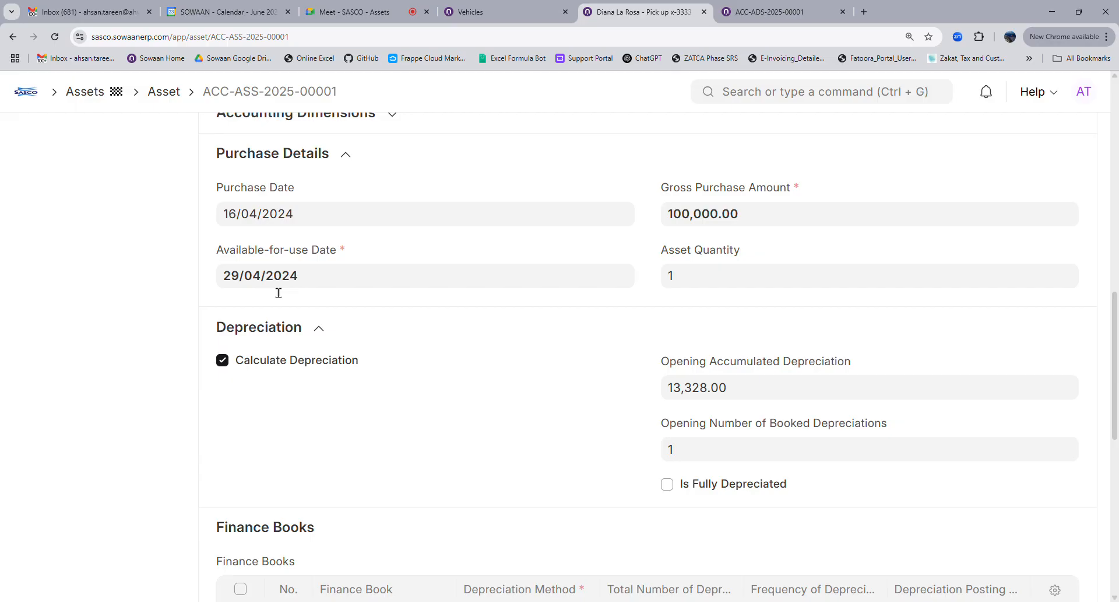
scroll(519, 396, down, 4)
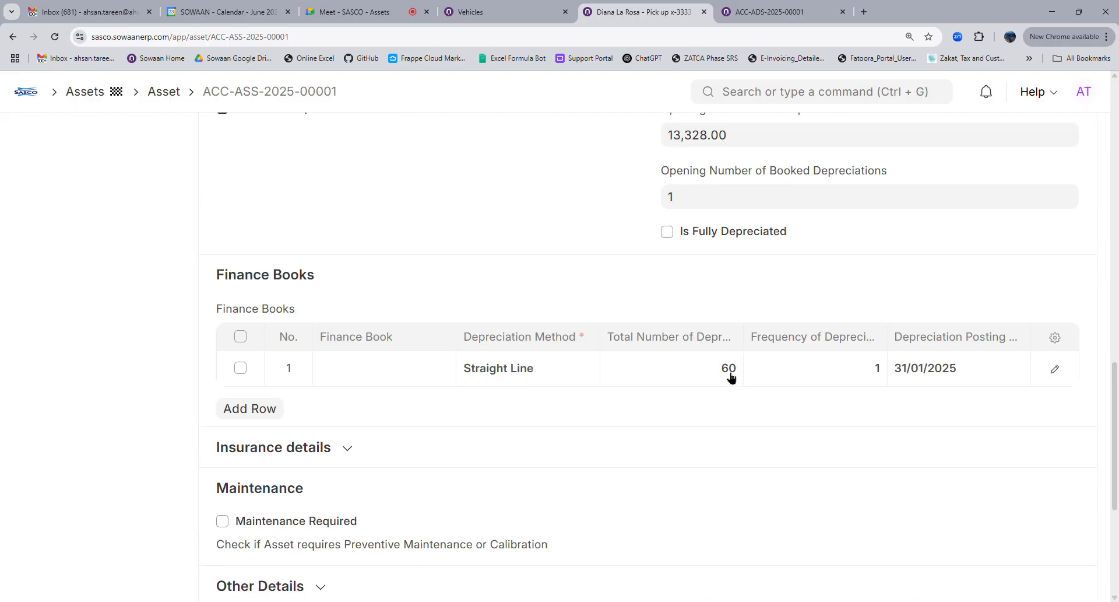
click(754, 18)
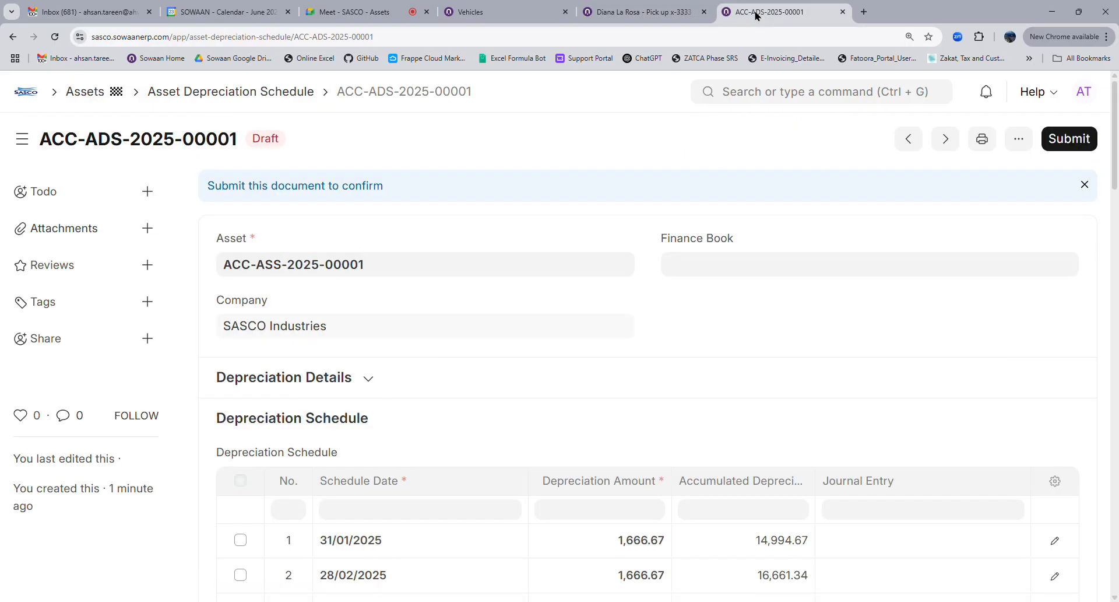
scroll(466, 350, down, 4)
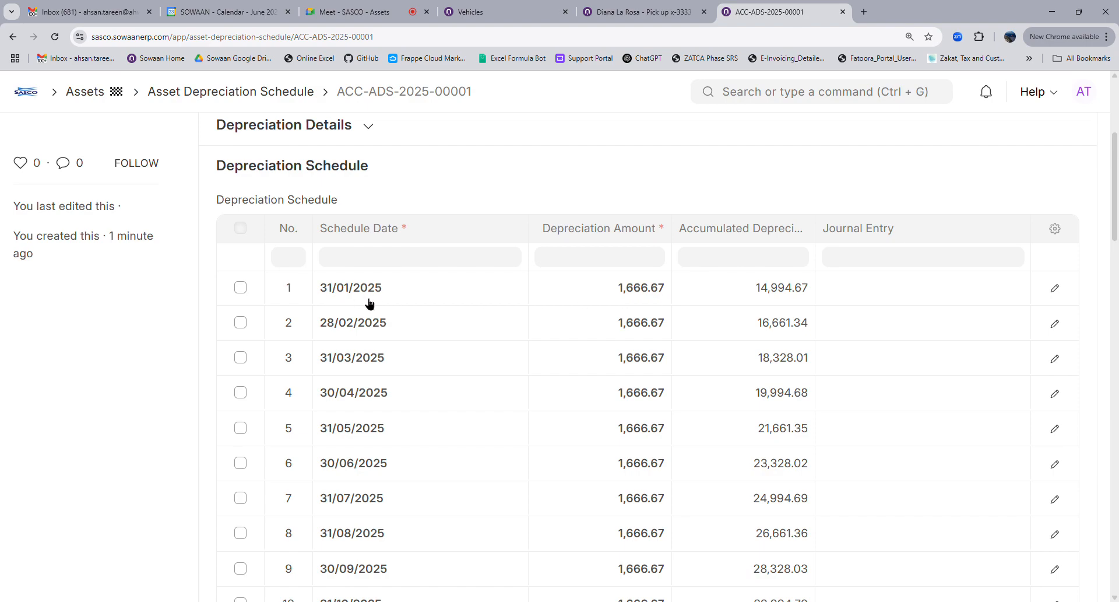
scroll(487, 469, down, 4)
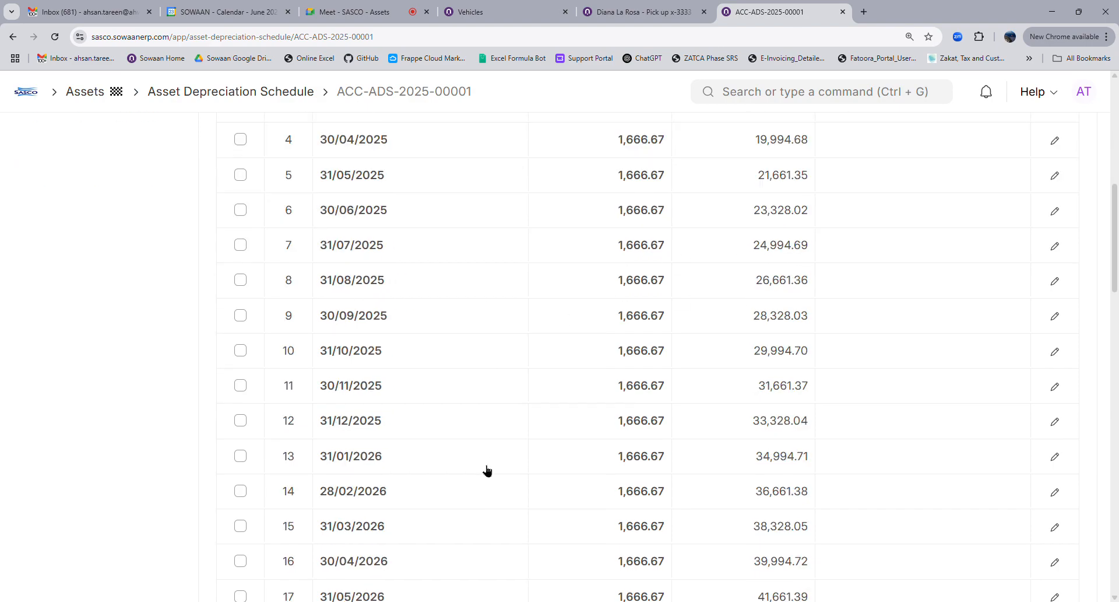
scroll(486, 469, up, 4)
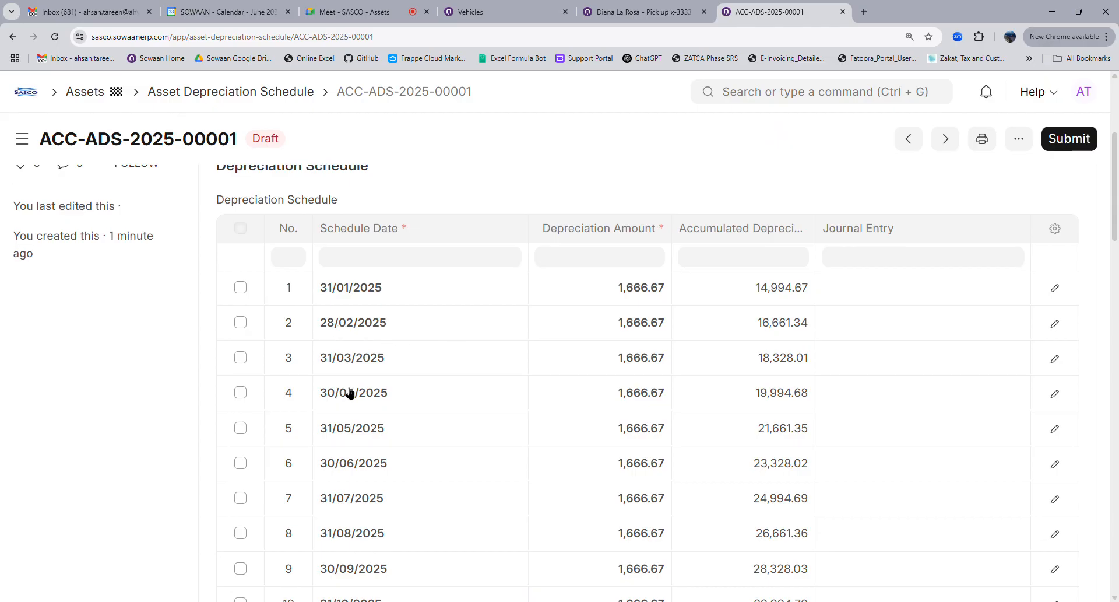
scroll(357, 500, down, 16)
scroll(426, 505, down, 9)
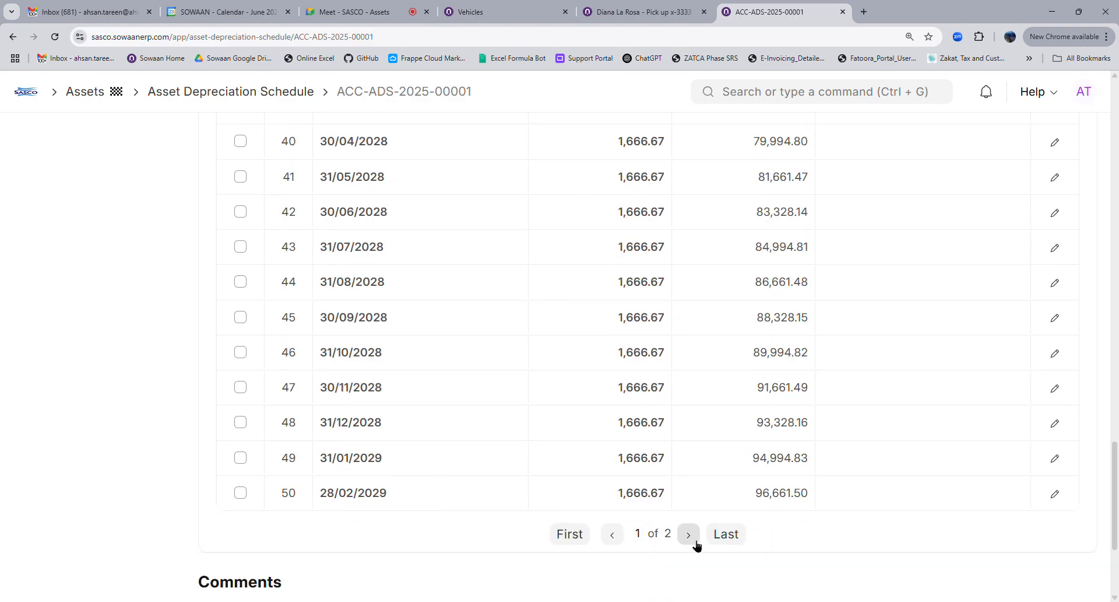
click(689, 535)
click(567, 365)
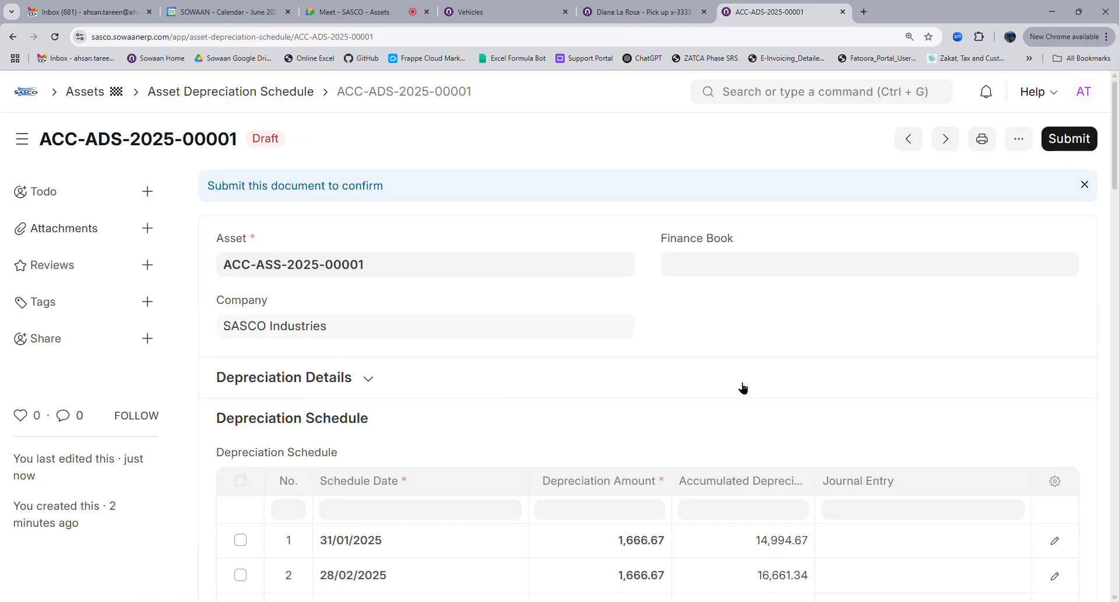
click(660, 17)
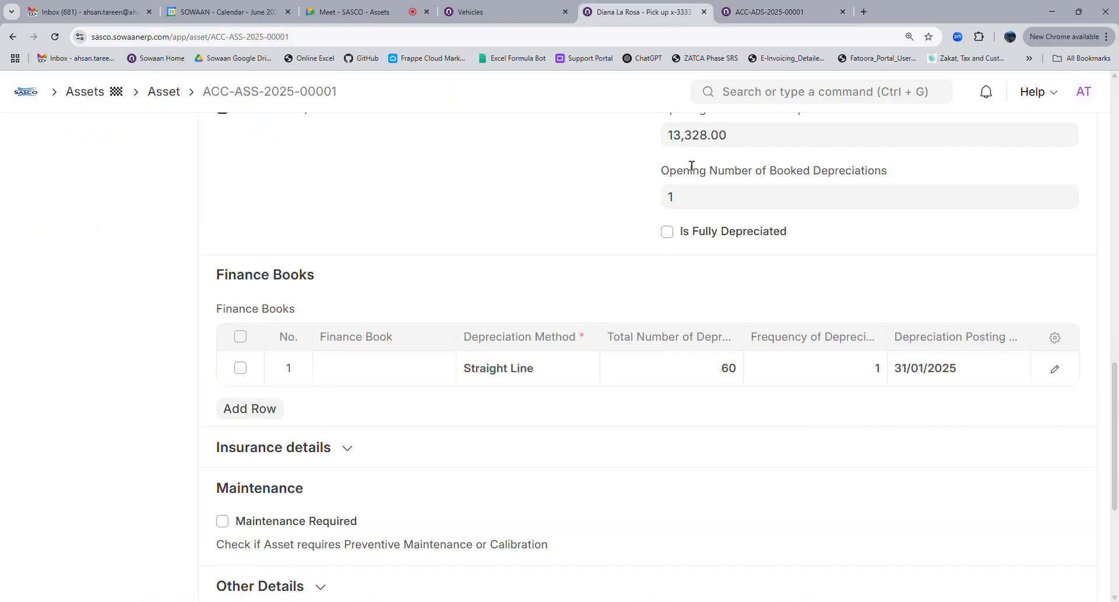
scroll(335, 429, up, 8)
scroll(336, 432, down, 2)
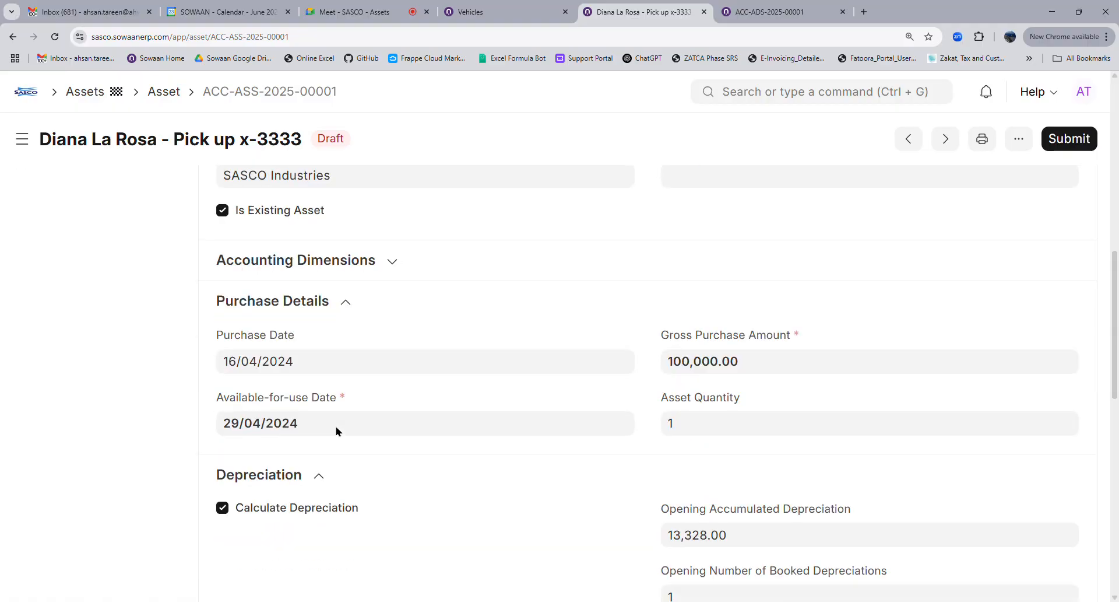
scroll(330, 420, down, 3)
scroll(764, 466, down, 4)
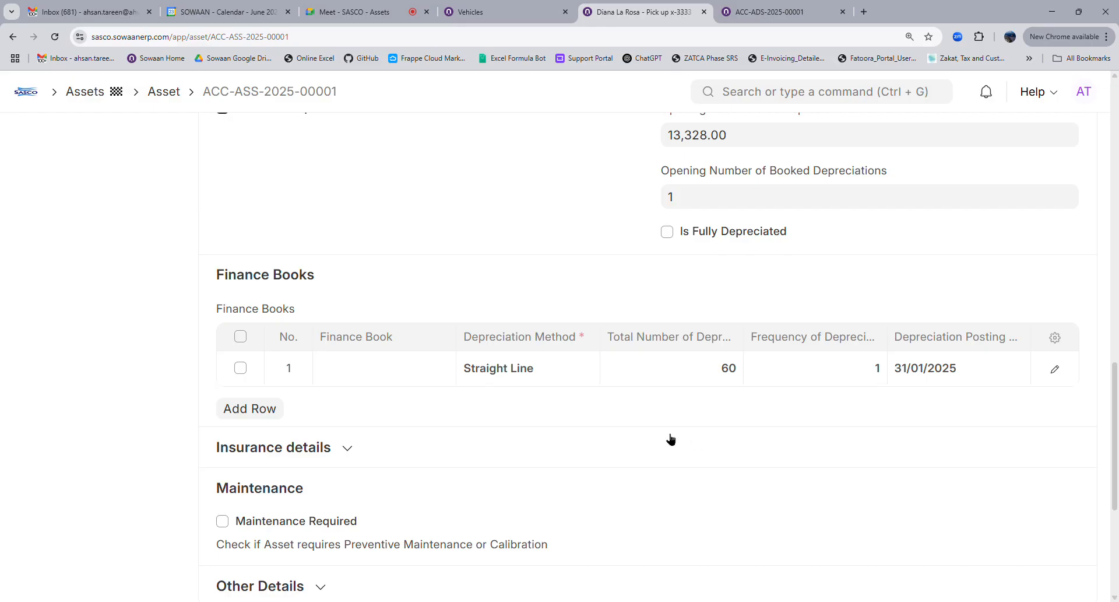
scroll(670, 439, up, 4)
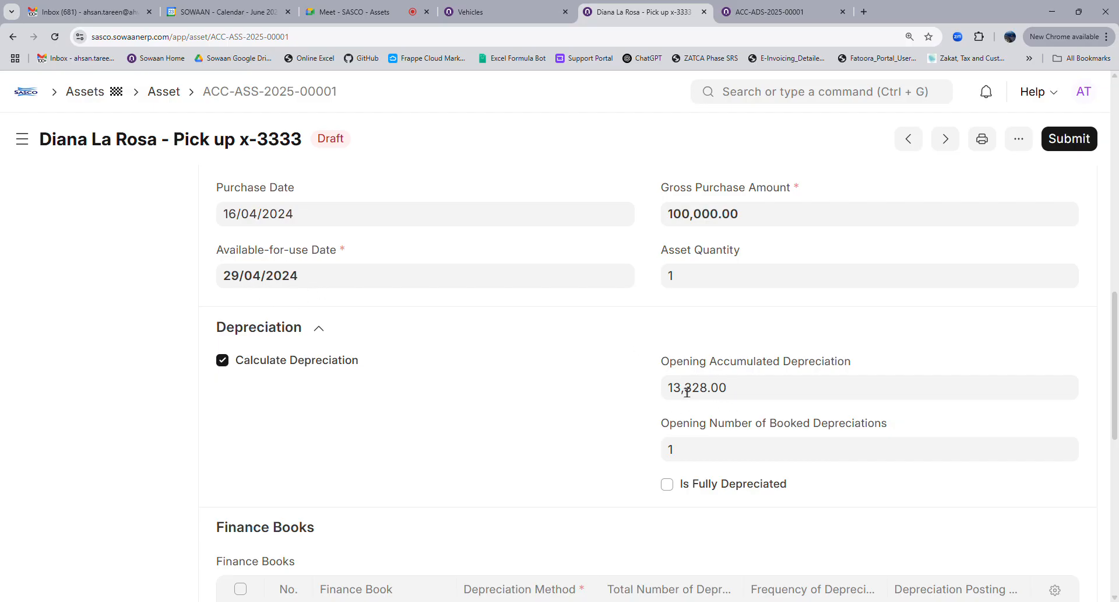
scroll(591, 474, down, 4)
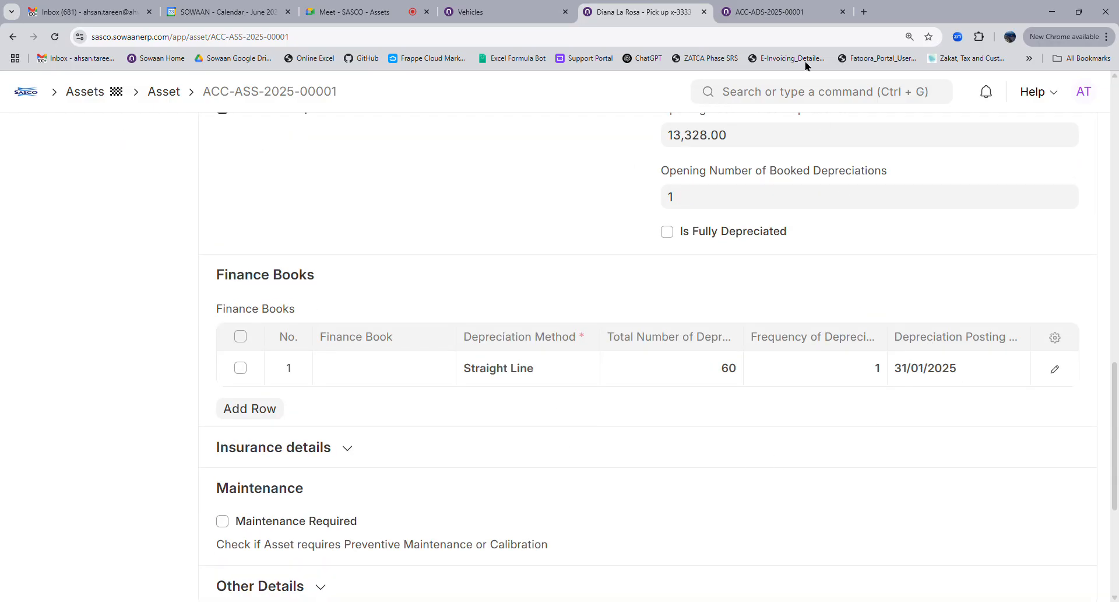
click(753, 22)
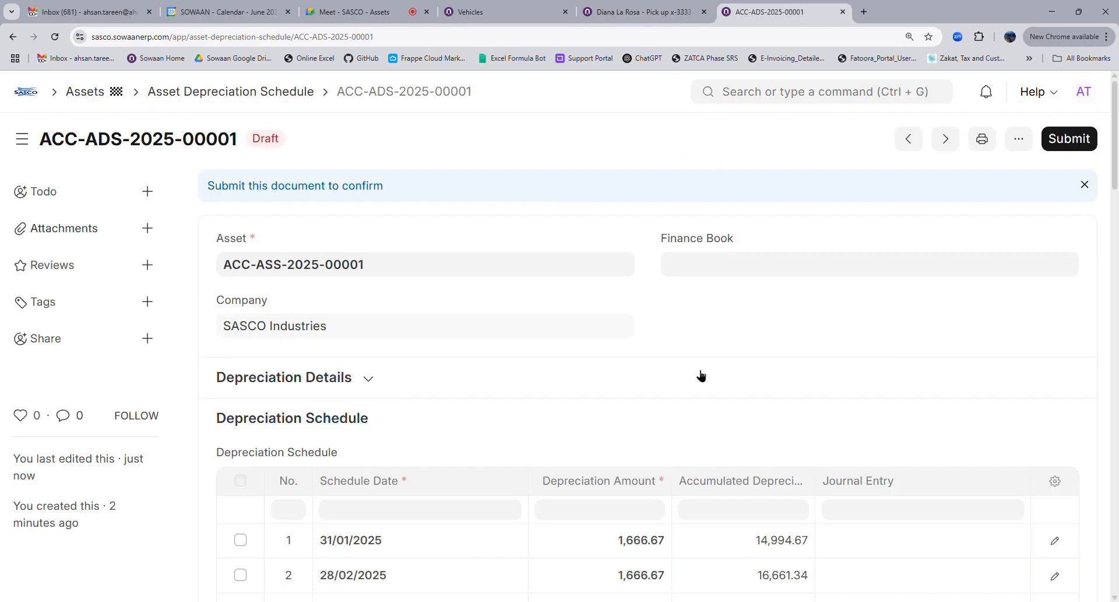
Return from the schedule table to vehicle asset ACC-ASS-2025-00001's form
scroll(657, 330, down, 4)
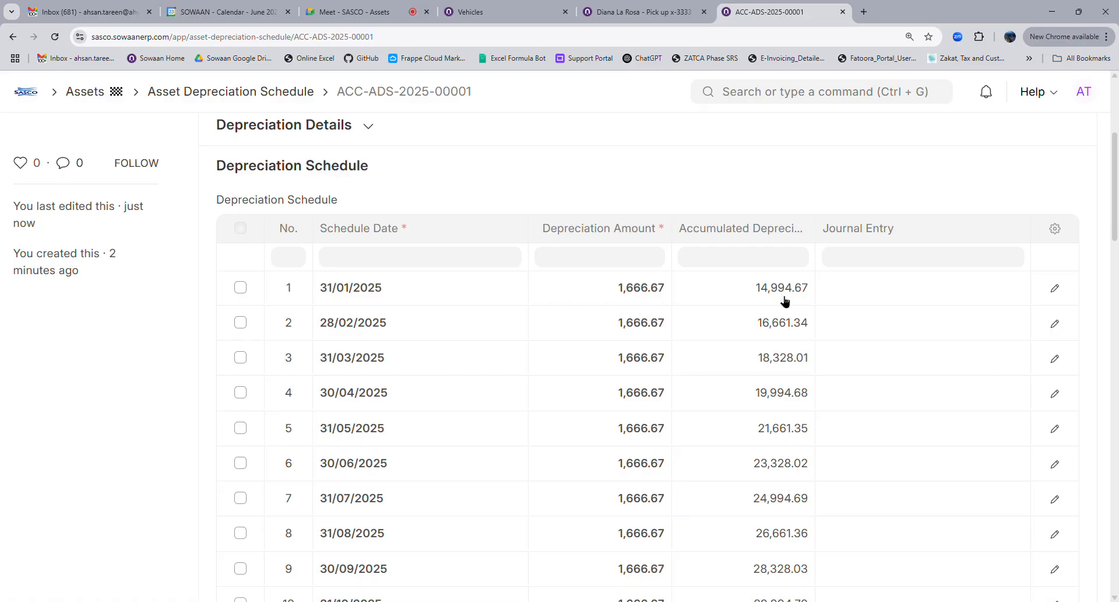
click(641, 18)
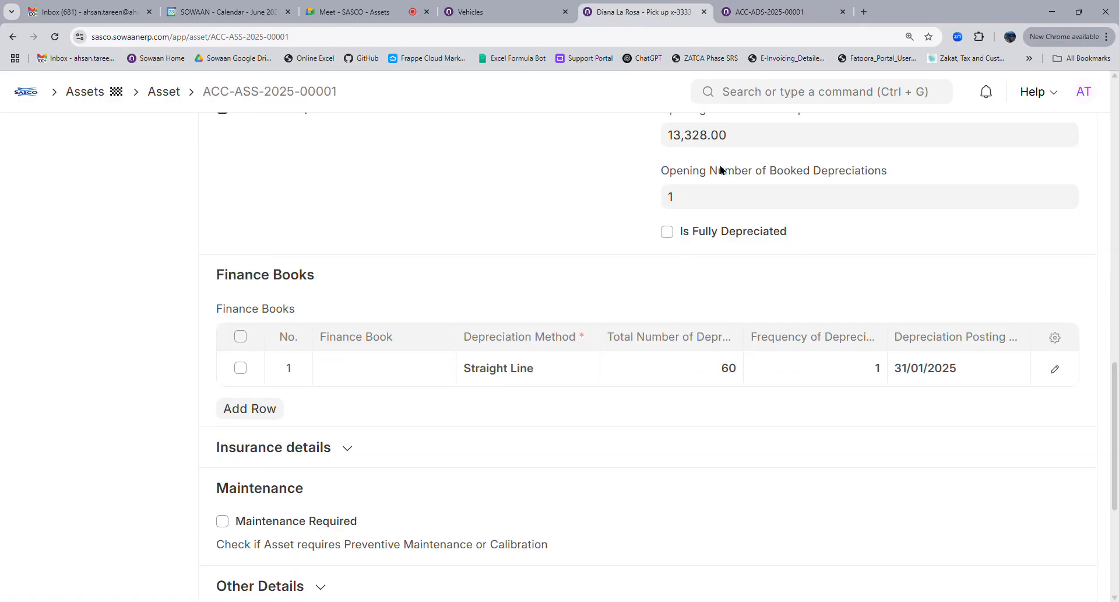
Review the asset's Purchase Details and Finance Books, then bring up schedule ACC-ADS-2025-00001 for comparison
scroll(717, 295, up, 4)
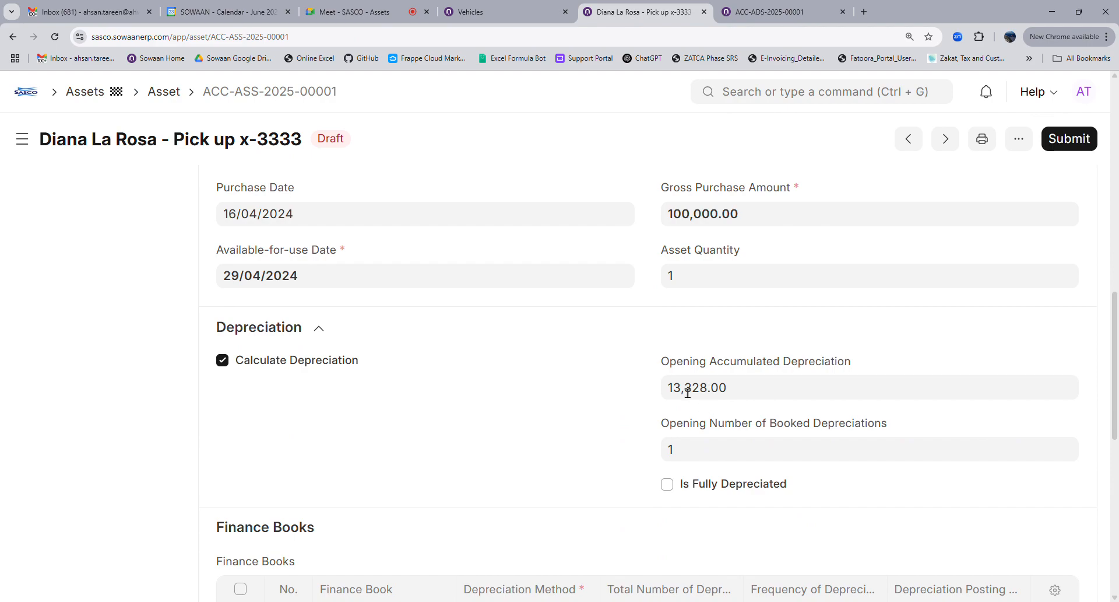
scroll(688, 393, down, 4)
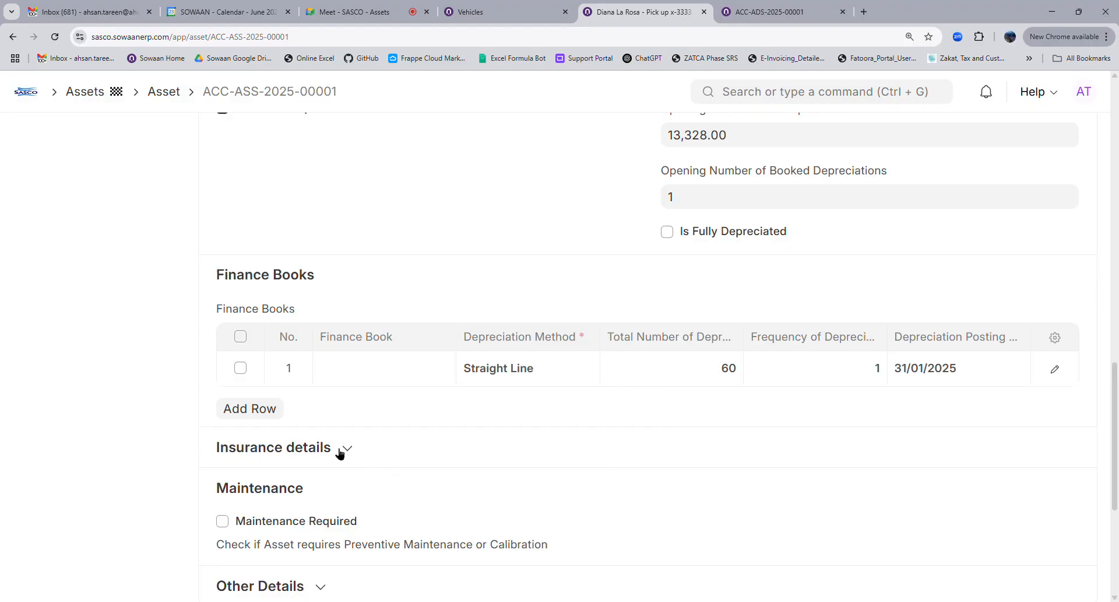
scroll(599, 468, up, 4)
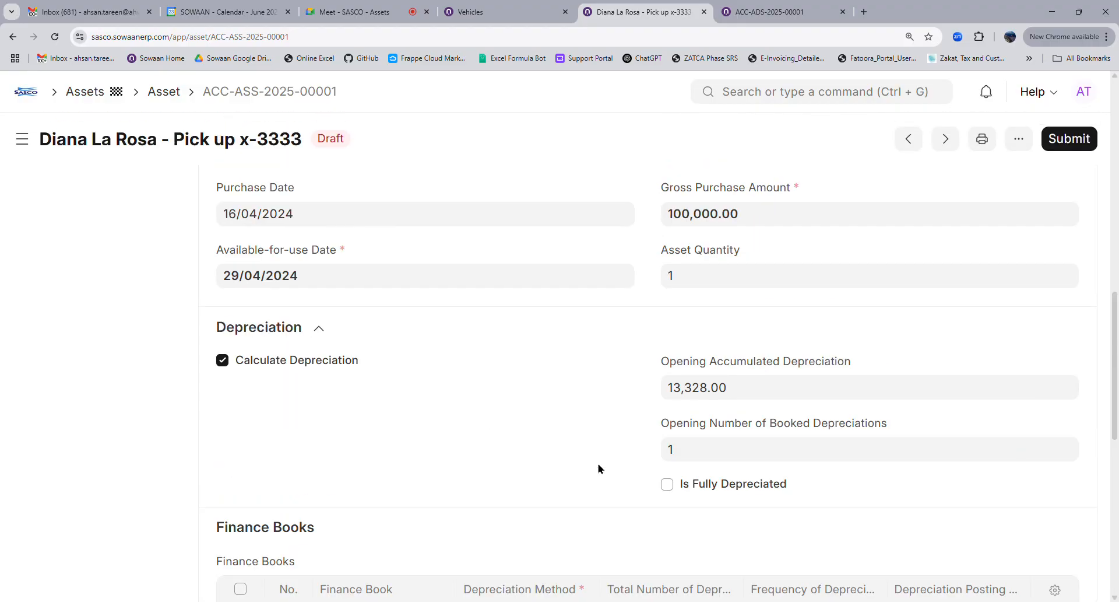
scroll(599, 468, up, 4)
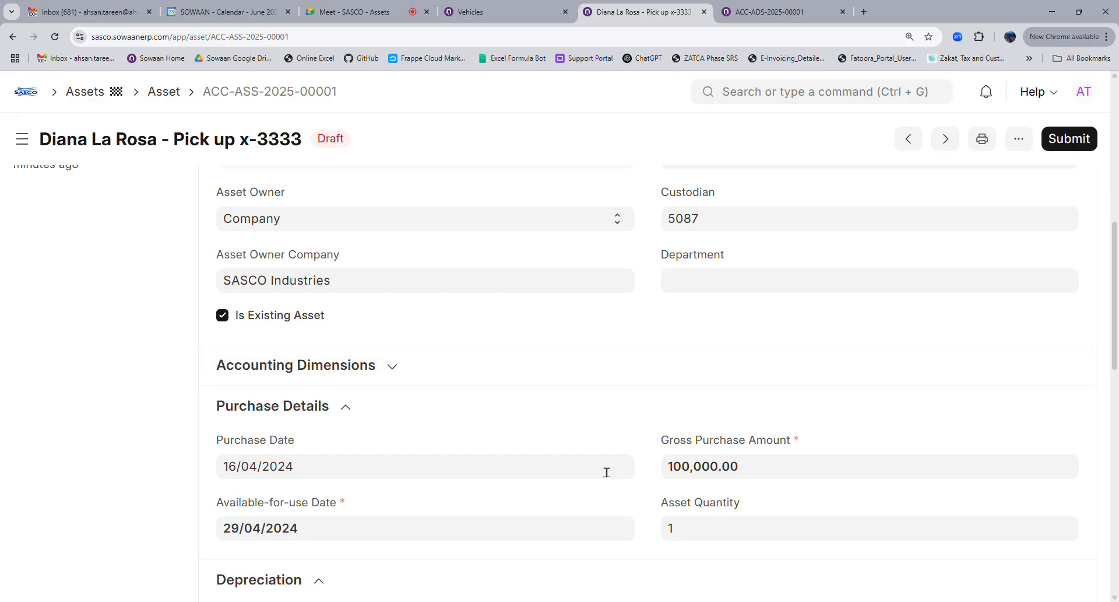
scroll(606, 473, down, 4)
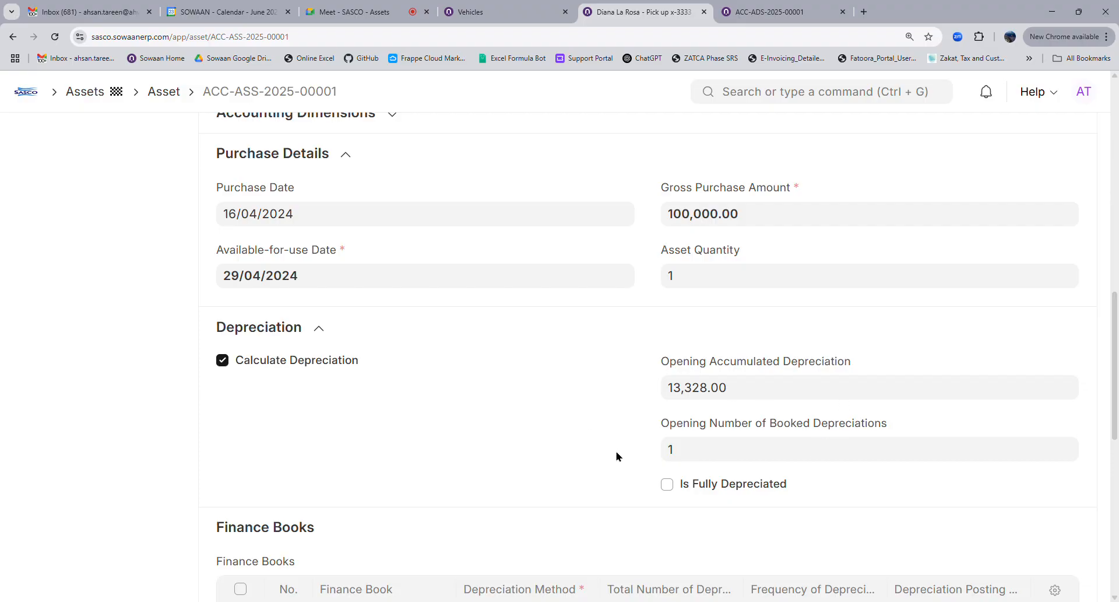
scroll(618, 455, down, 4)
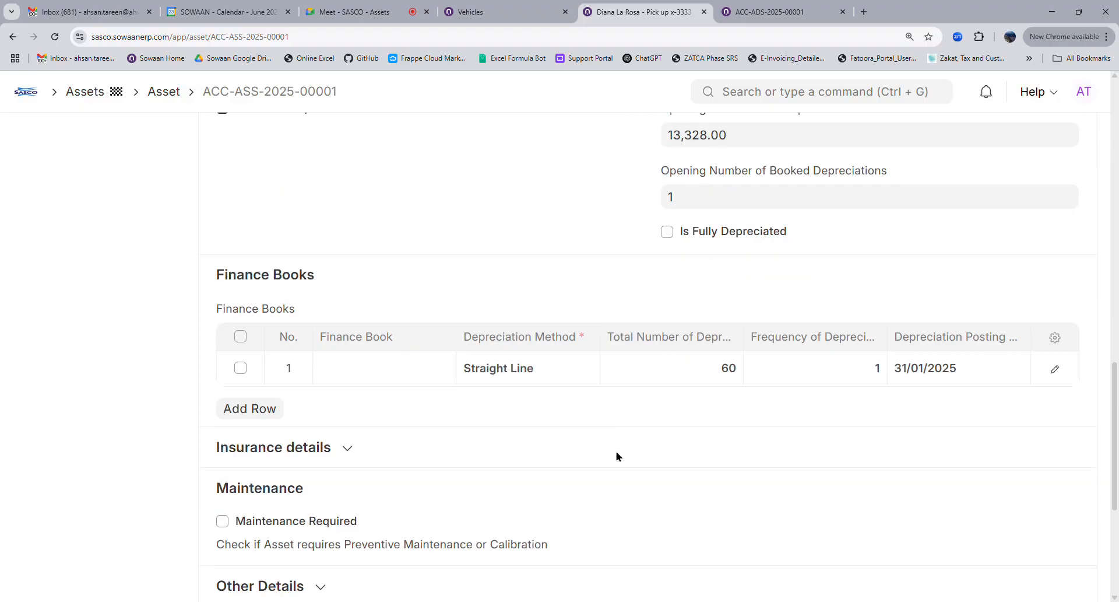
scroll(907, 267, up, 15)
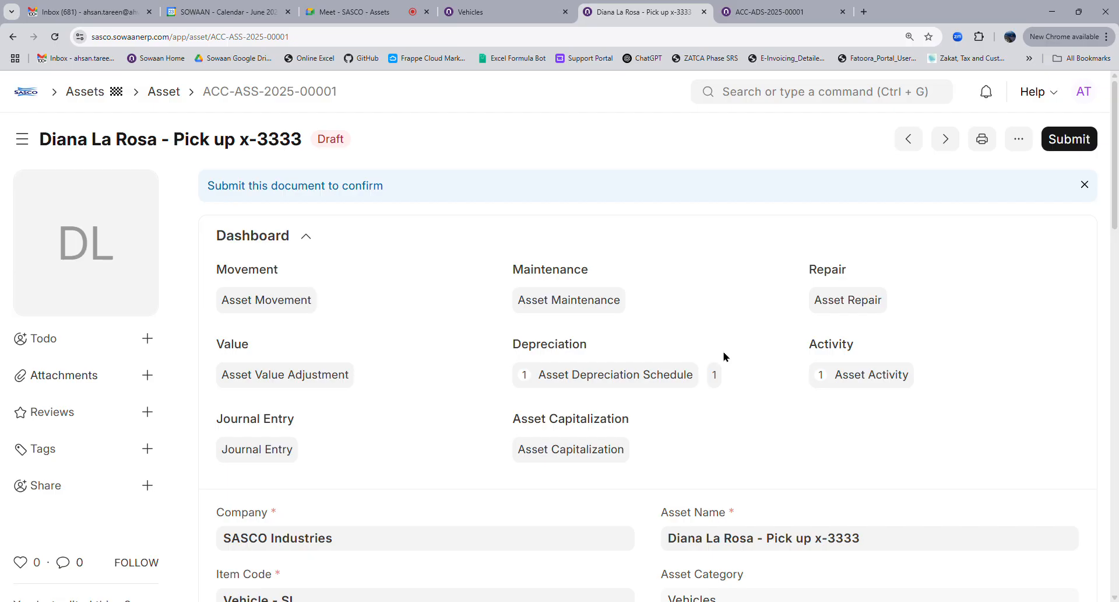
scroll(726, 358, down, 9)
scroll(675, 431, down, 8)
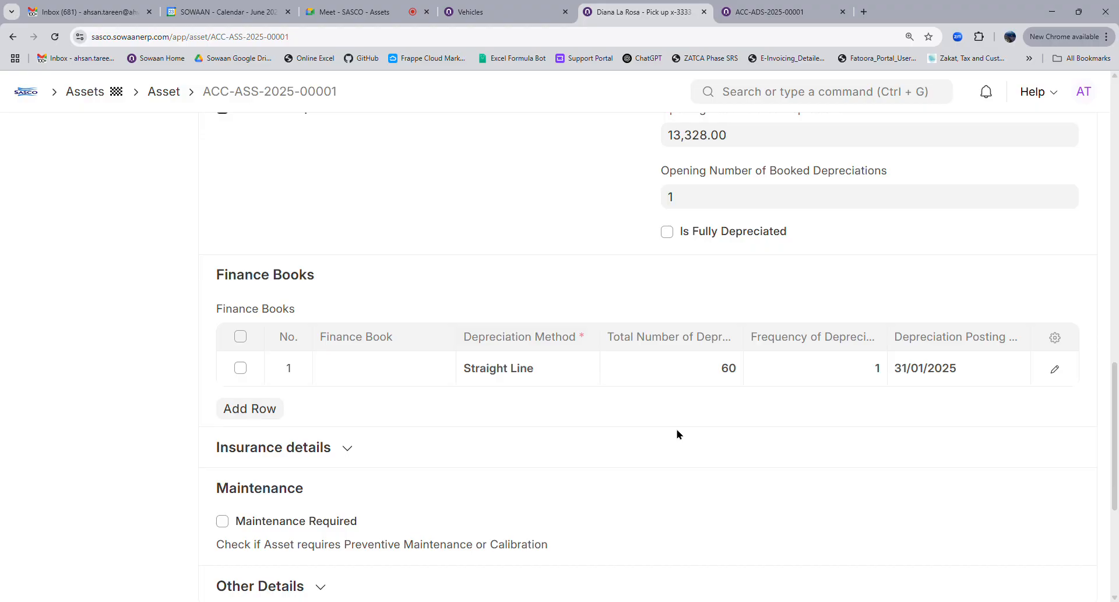
click(755, 7)
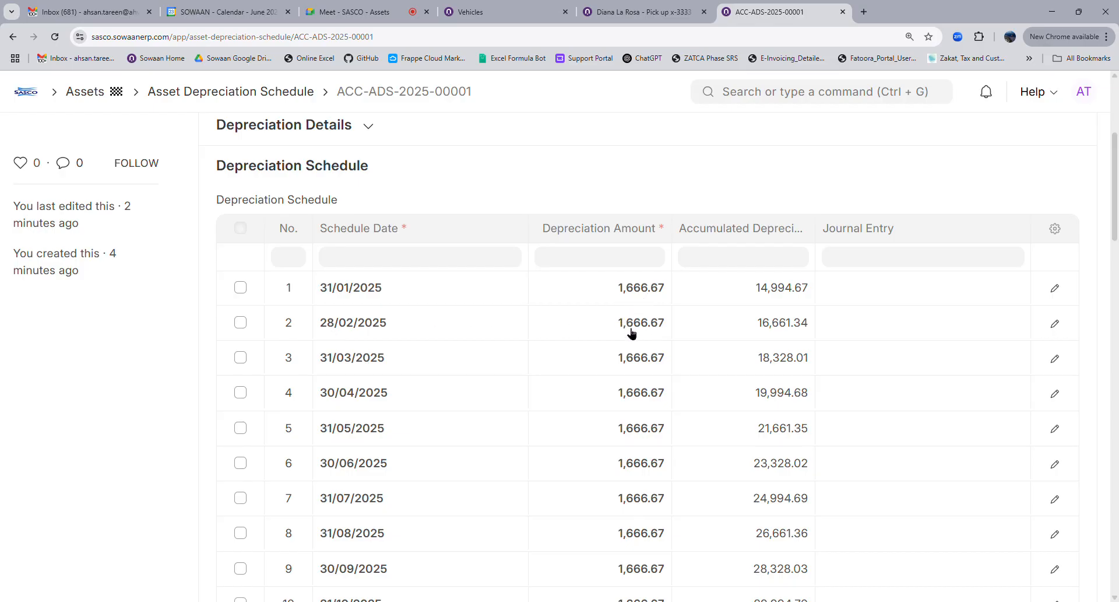
Tick 'Depreciate based on daily pro-rata' on the asset's Finance Books row #1
key(ctrl+shift+Tab)
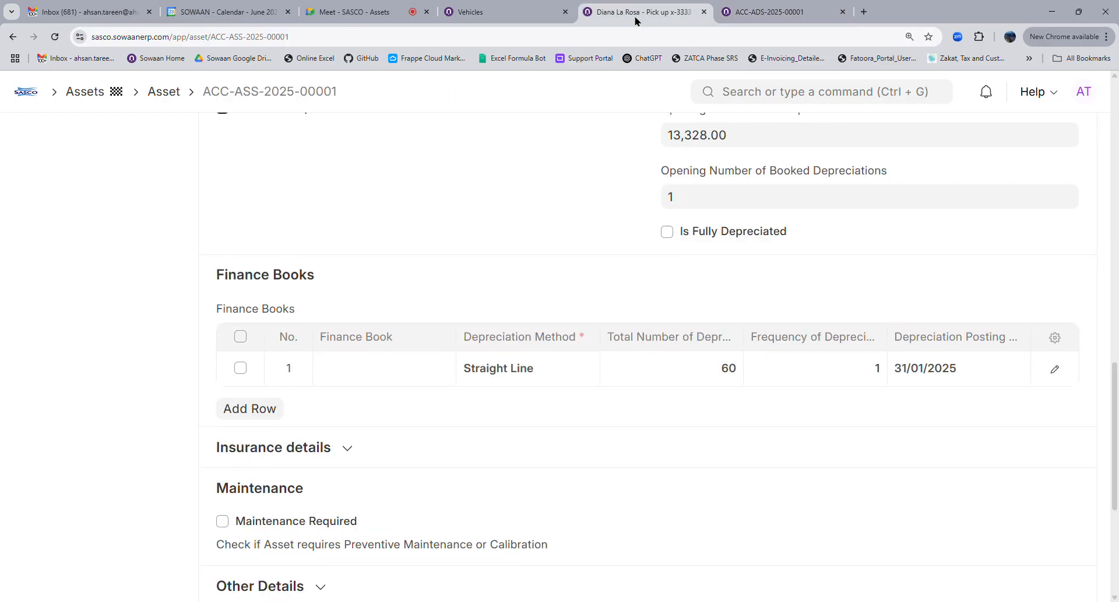
click(1056, 371)
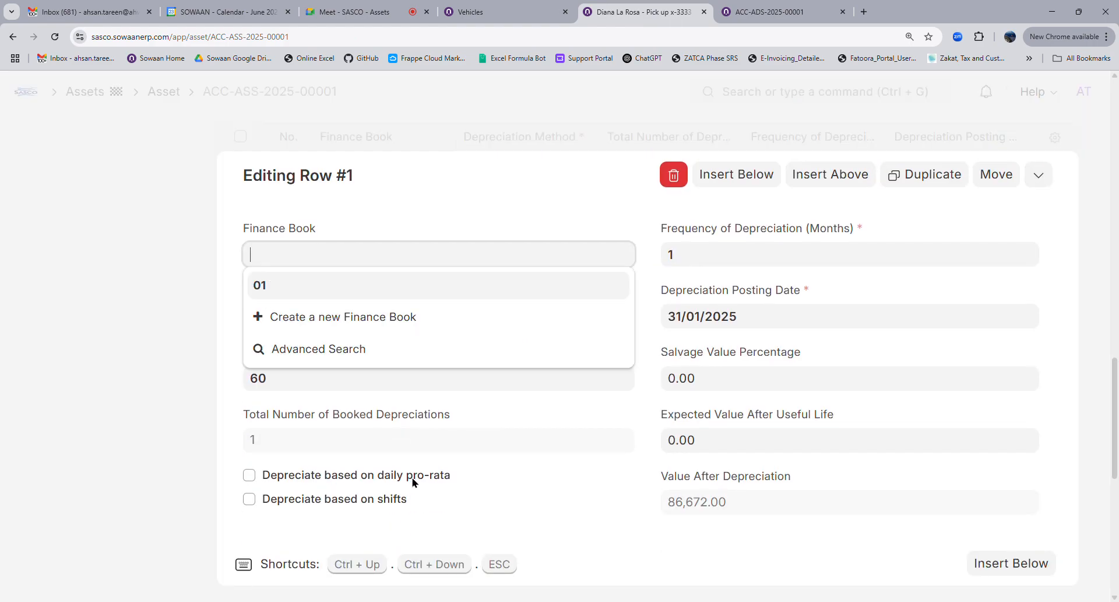
click(249, 475)
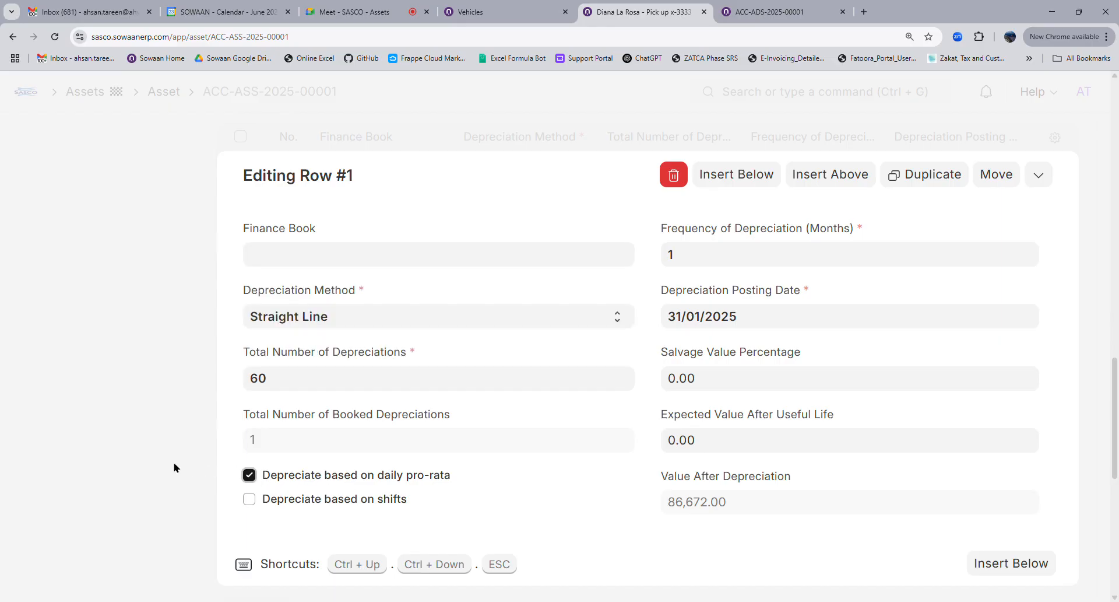
click(198, 443)
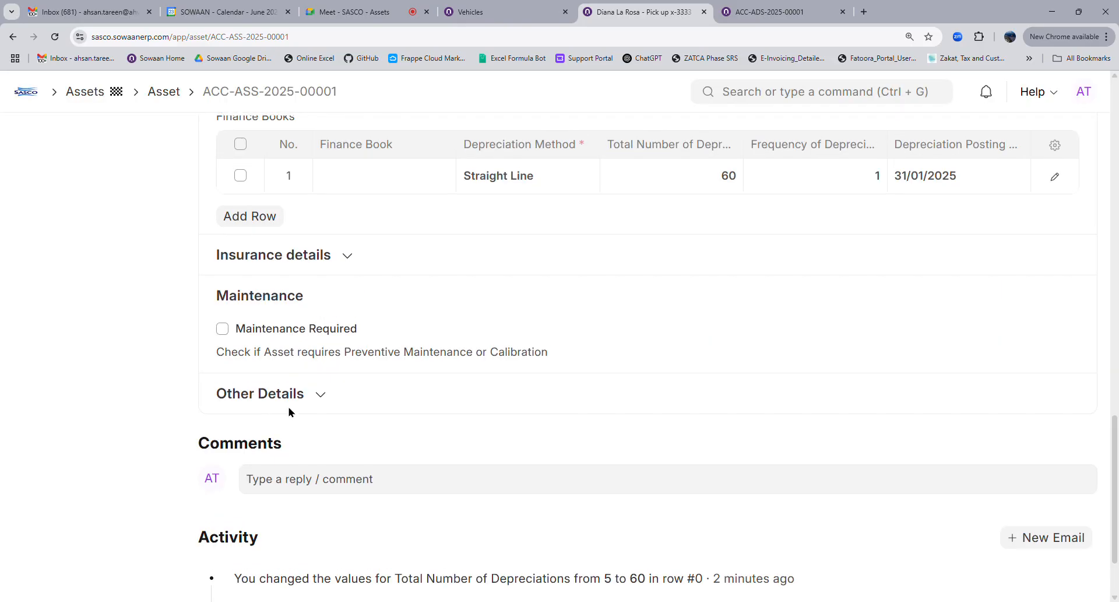
scroll(522, 409, up, 15)
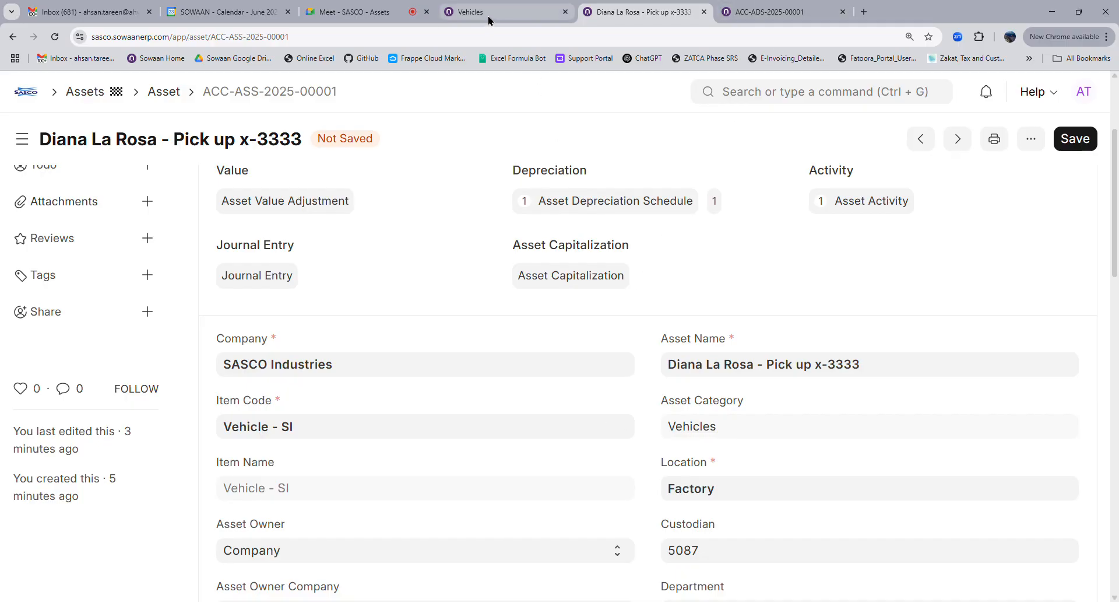
Reopen the Finance Books row editor and collapse it again
scroll(560, 402, down, 4)
scroll(569, 406, down, 8)
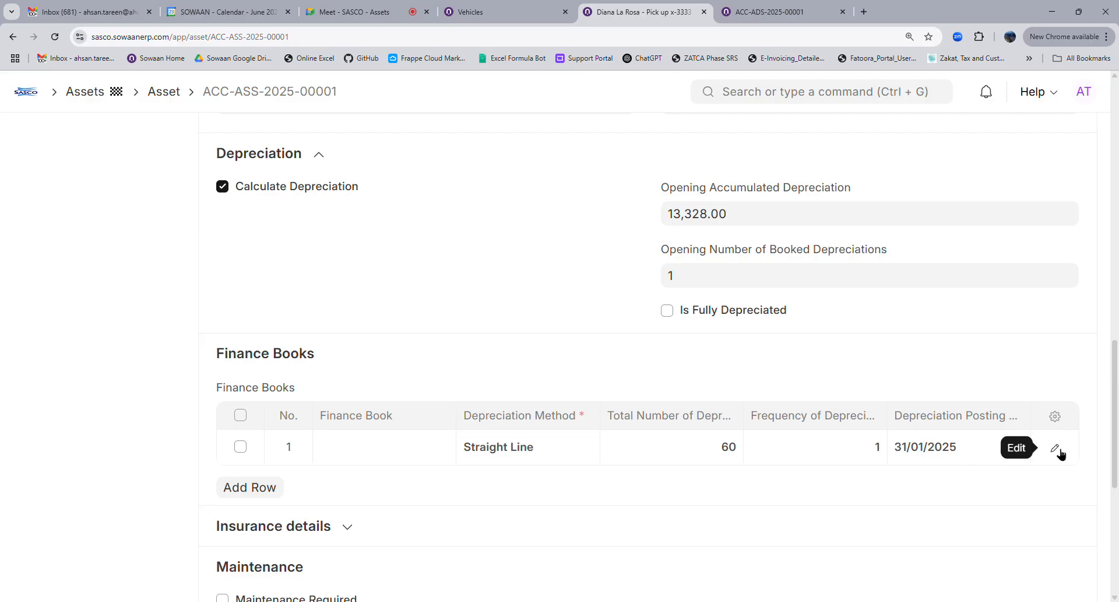
scroll(577, 335, up, 4)
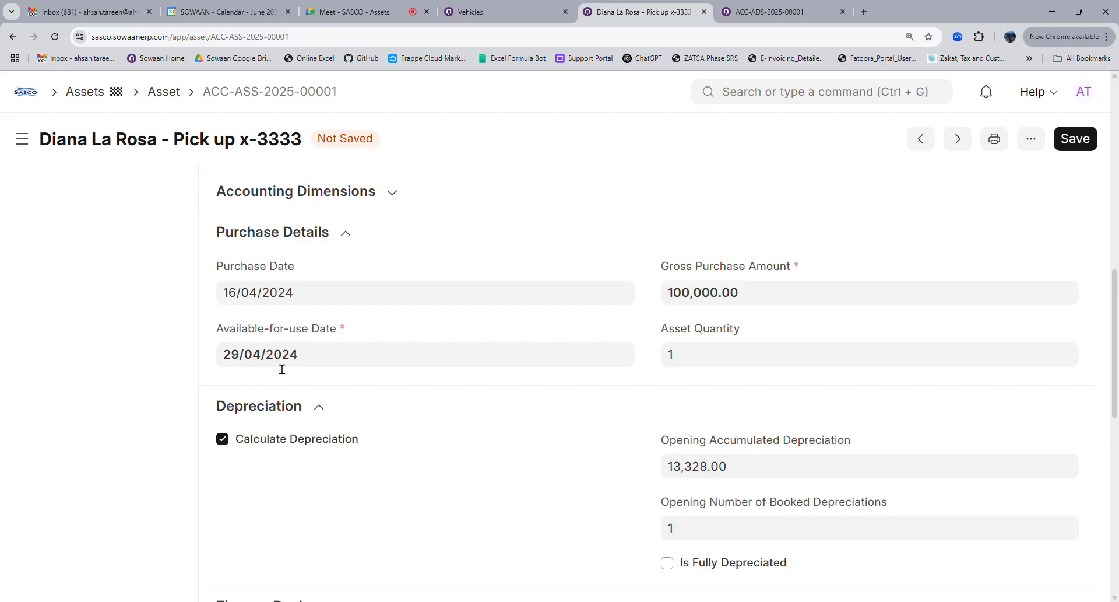
scroll(835, 410, down, 4)
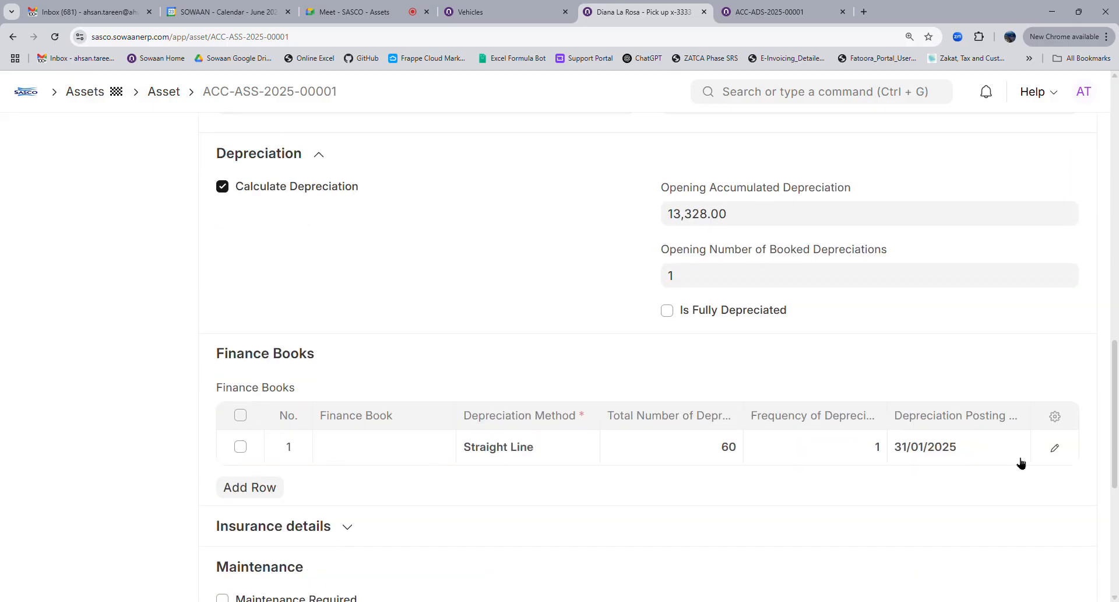
click(1057, 450)
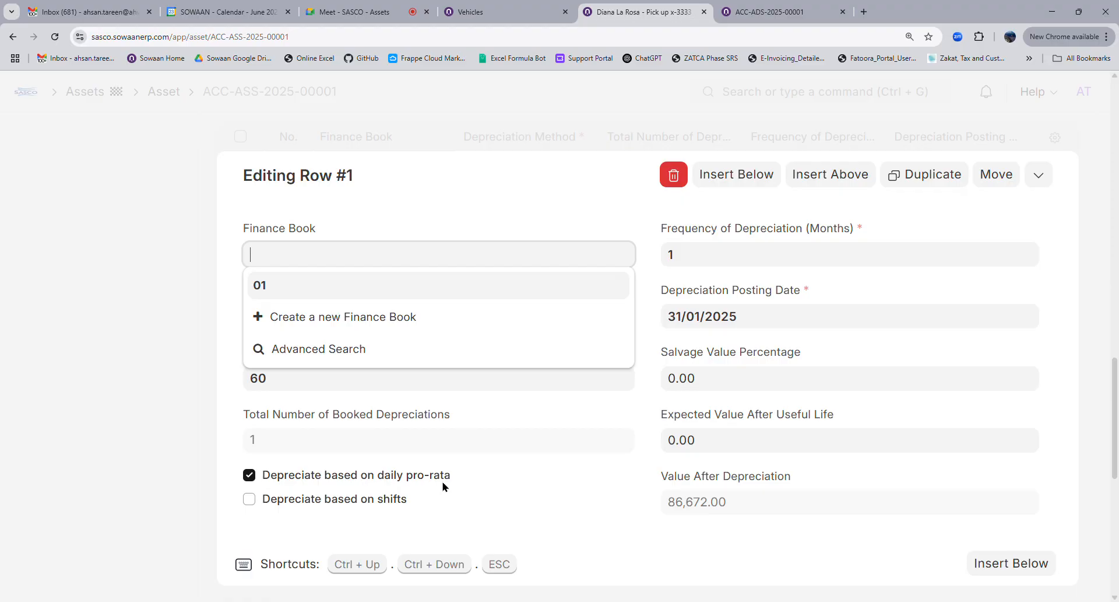
click(173, 471)
Inspect the available-for-use date 29/04/2024 and dismiss its calendar without changing it
scroll(697, 417, up, 4)
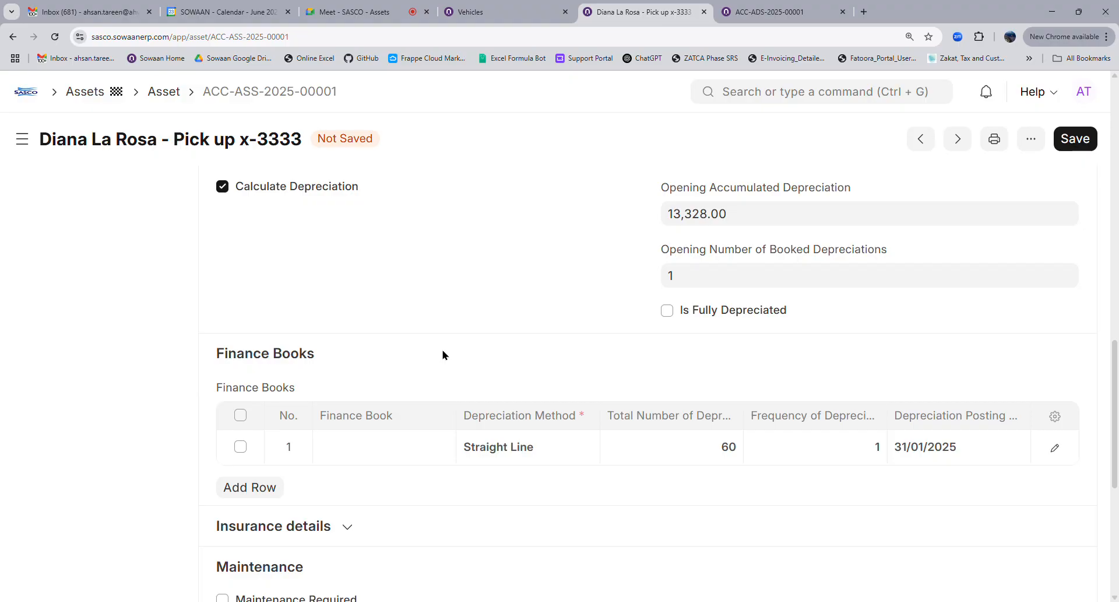
scroll(444, 355, up, 4)
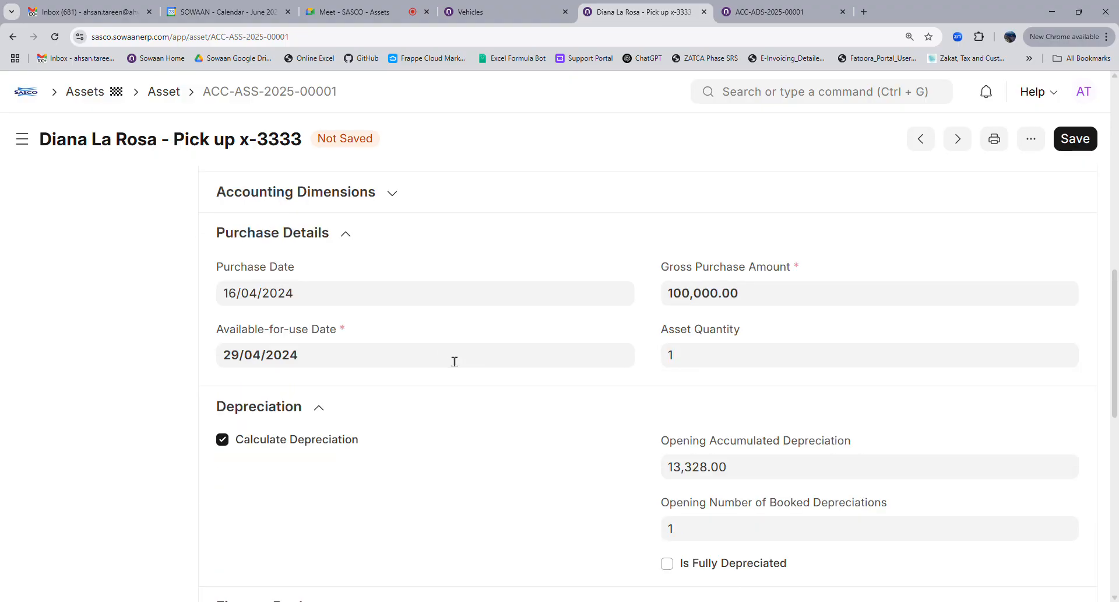
click(359, 365)
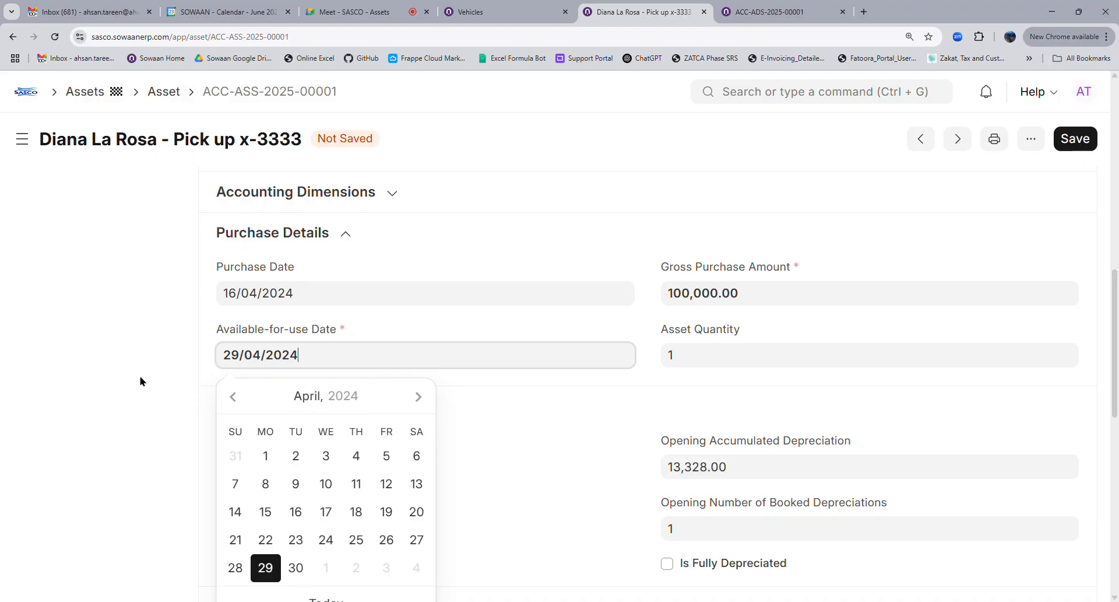
scroll(140, 379, down, 4)
scroll(246, 385, up, 4)
scroll(942, 449, down, 4)
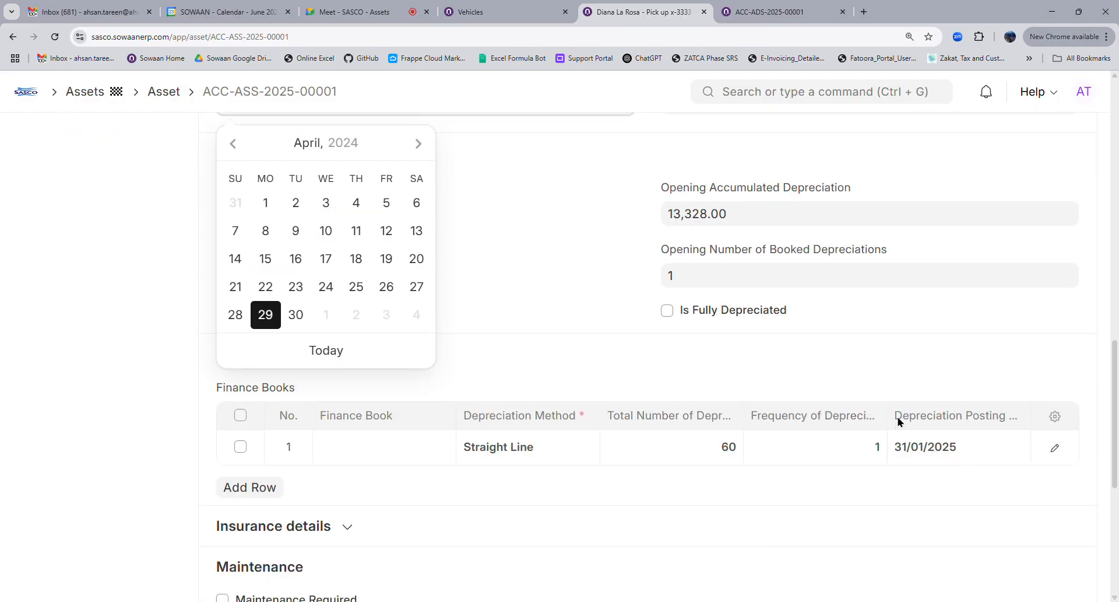
scroll(352, 377, up, 2)
scroll(327, 379, up, 4)
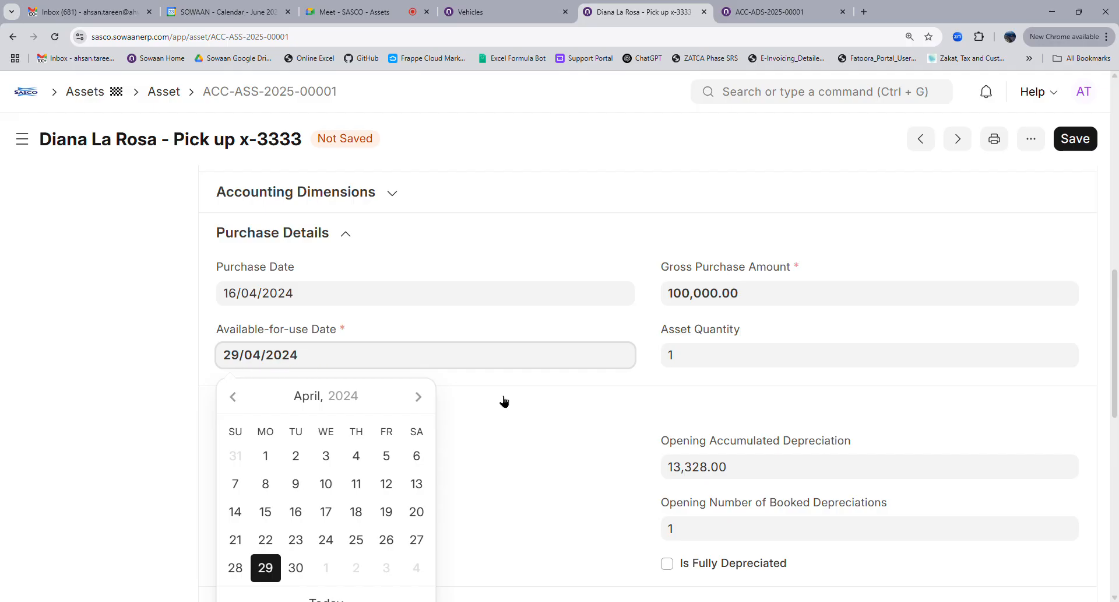
click(527, 384)
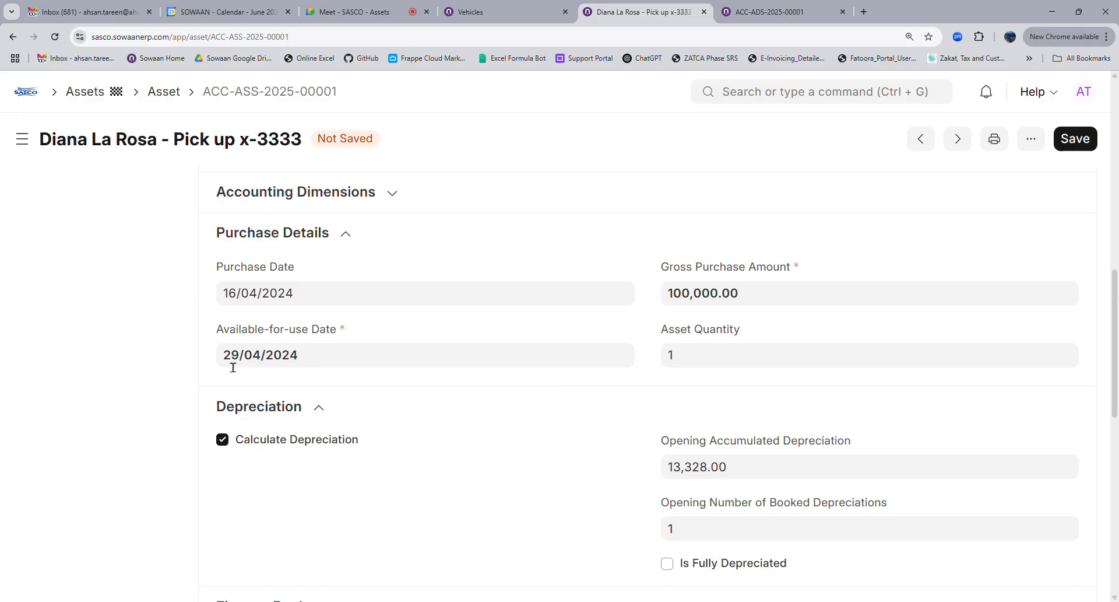
scroll(684, 313, up, 15)
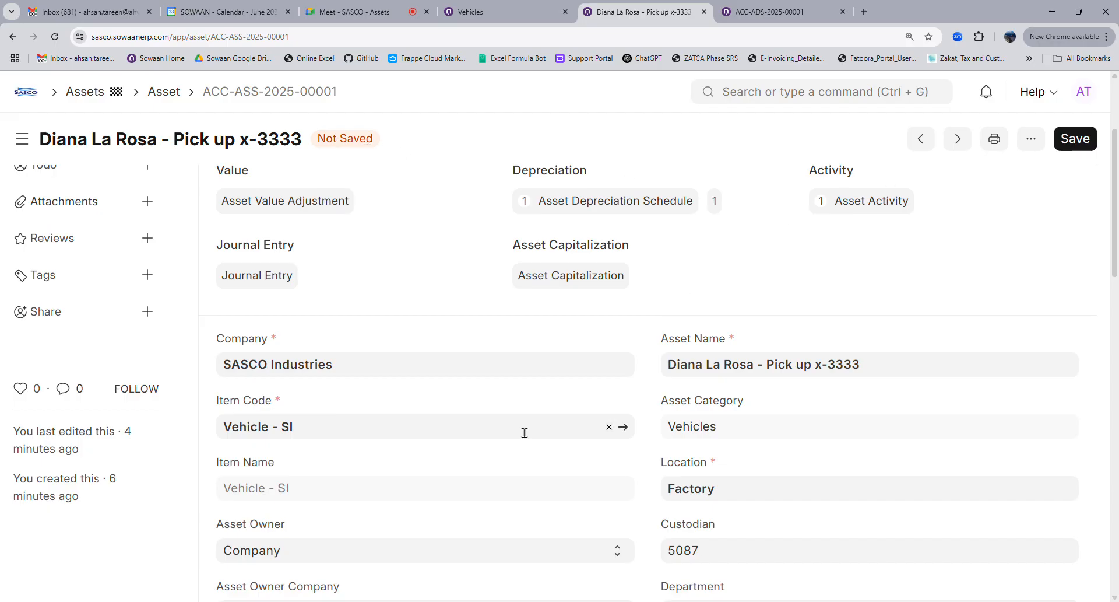
scroll(917, 488, down, 15)
Set the depreciation posting date to 30/04/2024 and attempt to save the asset
click(975, 453)
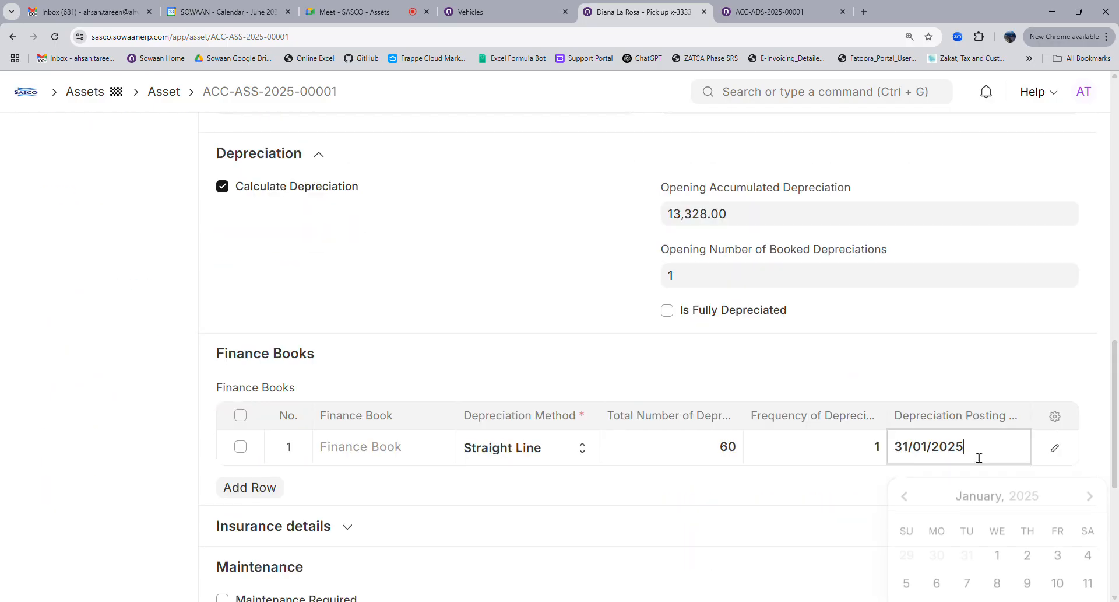
click(994, 492)
click(904, 492)
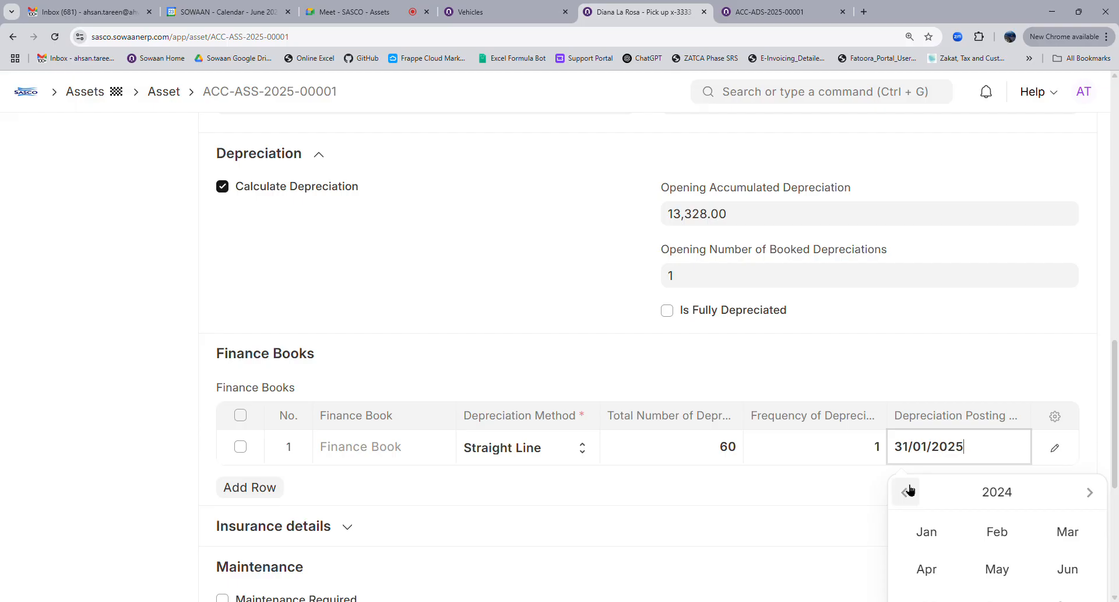
scroll(956, 492, down, 3)
click(937, 327)
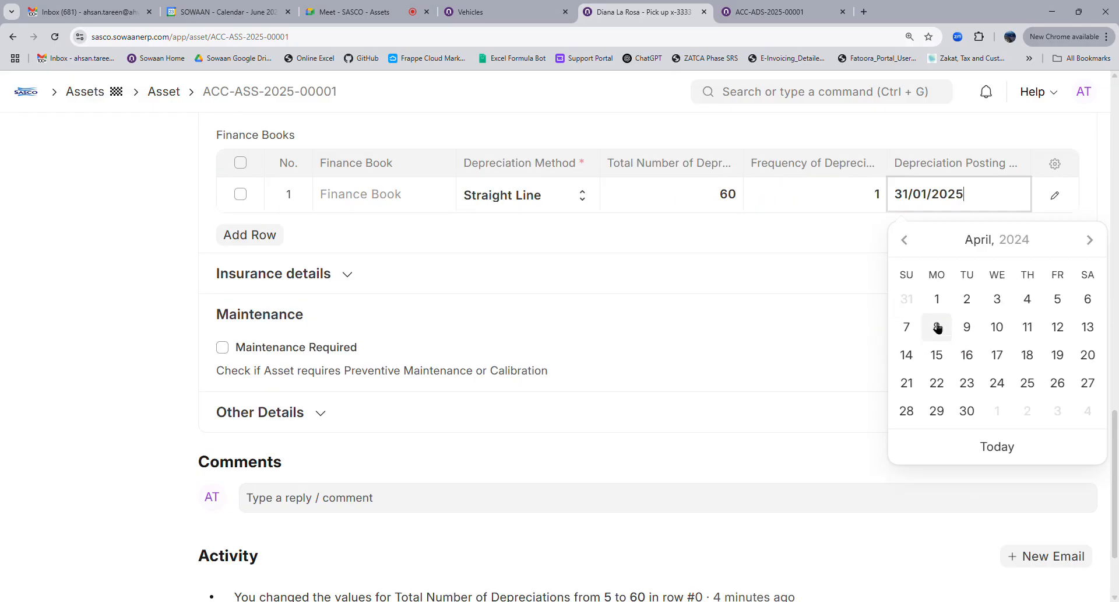
click(973, 412)
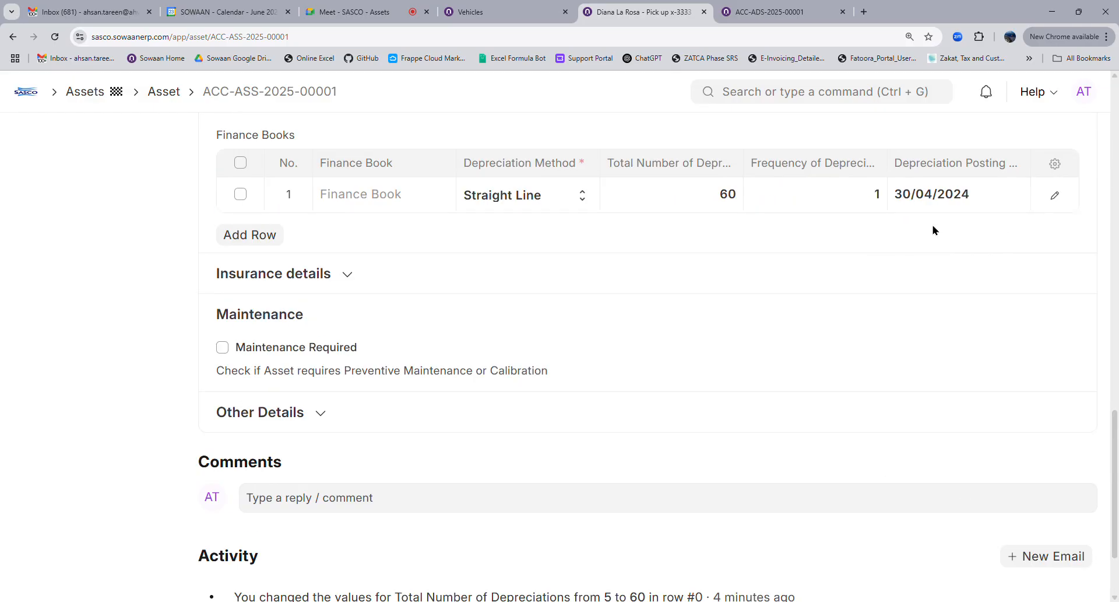
scroll(533, 443, up, 5)
scroll(325, 422, up, 4)
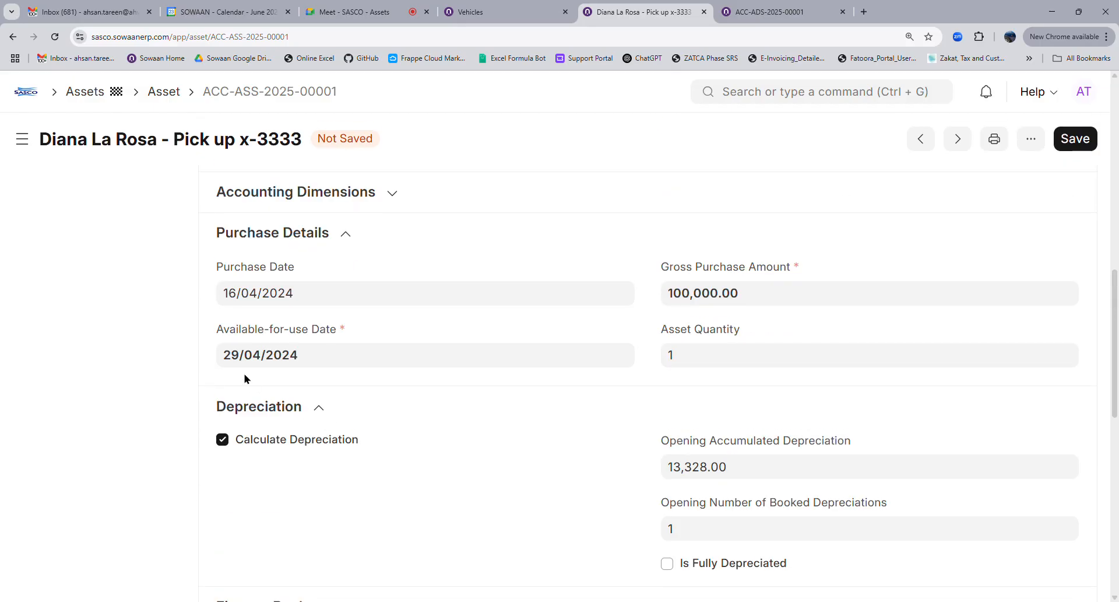
scroll(920, 468, down, 4)
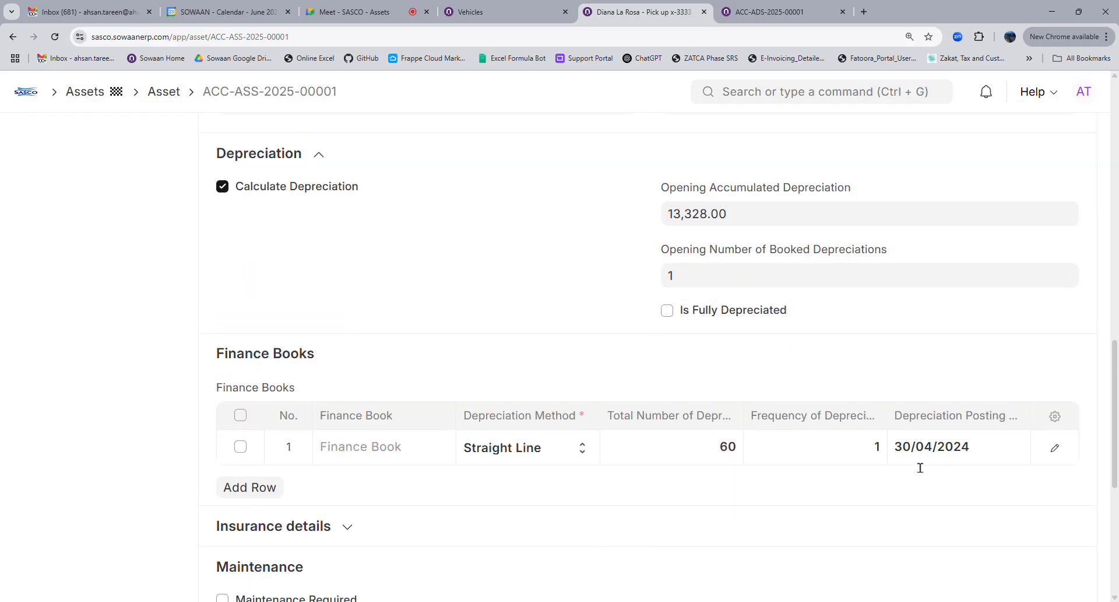
scroll(1054, 239, up, 4)
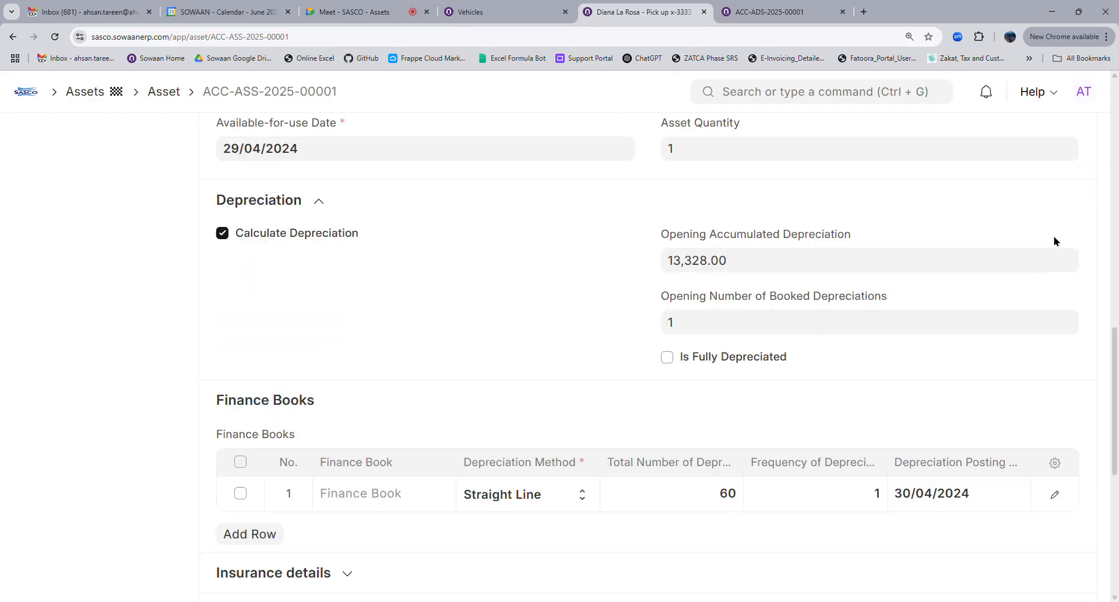
click(1074, 139)
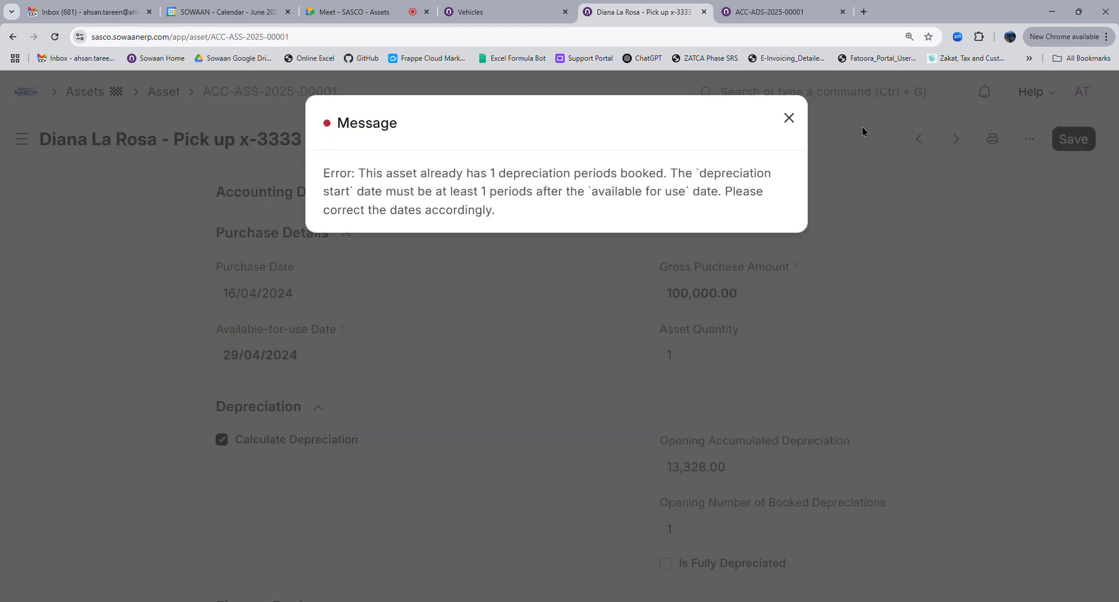
Set opening accumulated depreciation and opening booked depreciations to 0, then save the draft
click(527, 281)
click(736, 477)
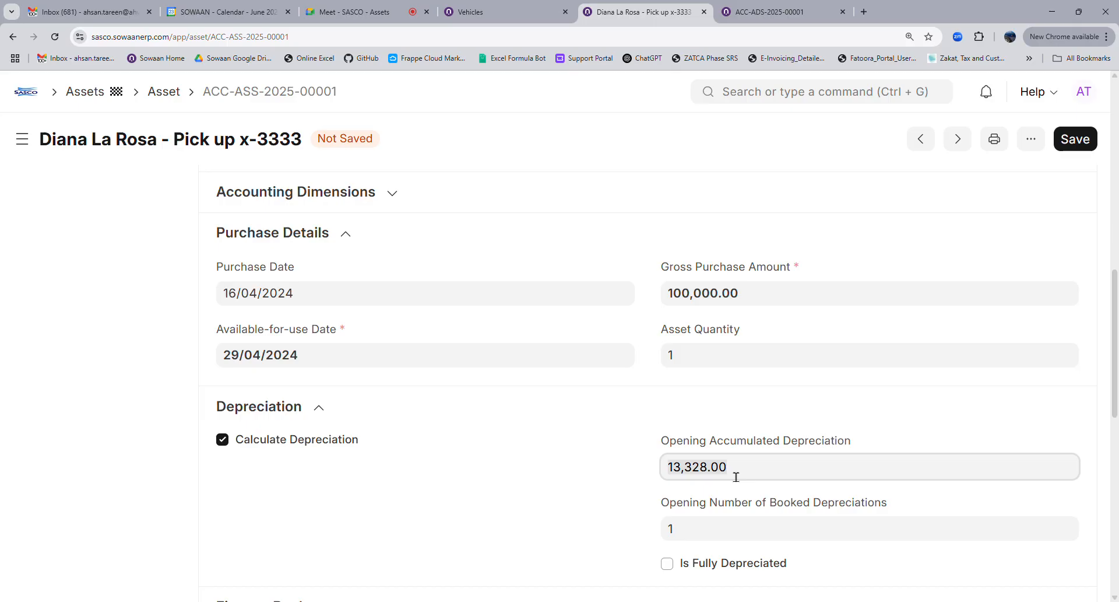
key(ctrl+a)
text(0)
click(699, 531)
key(BackSpace)
text(0)
click(610, 487)
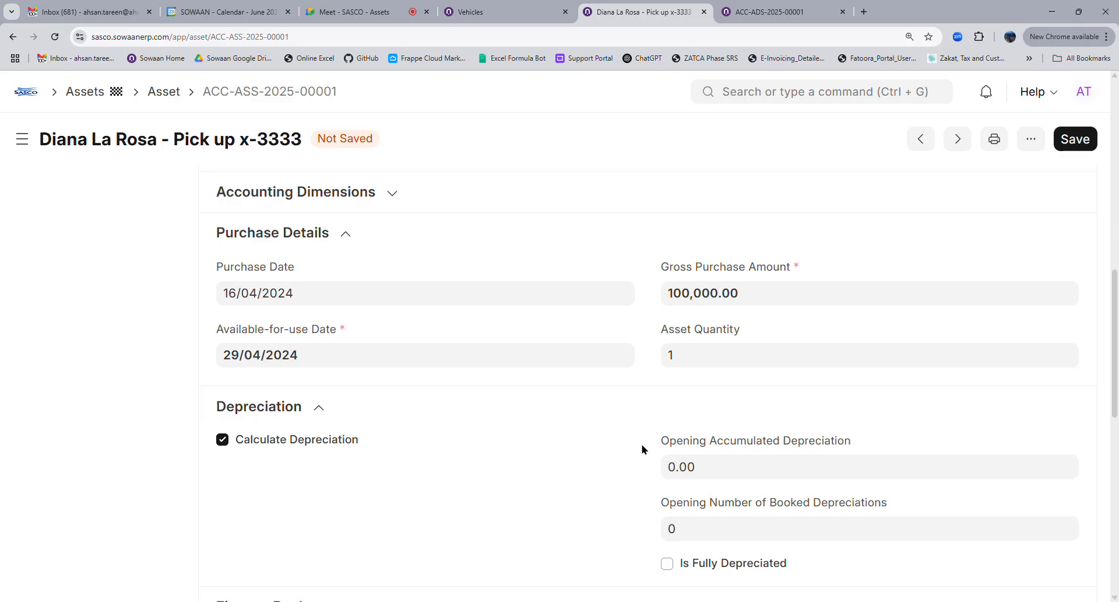
click(1074, 139)
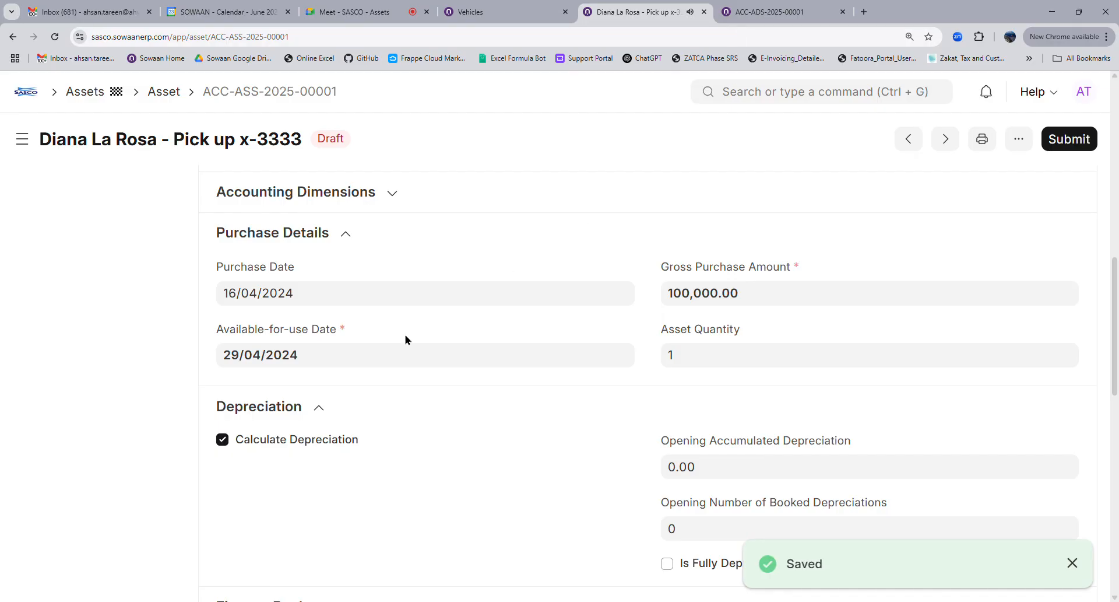
Look over the saved asset's dates and finance book, then go to its depreciation schedule
scroll(380, 395, down, 4)
scroll(380, 394, up, 4)
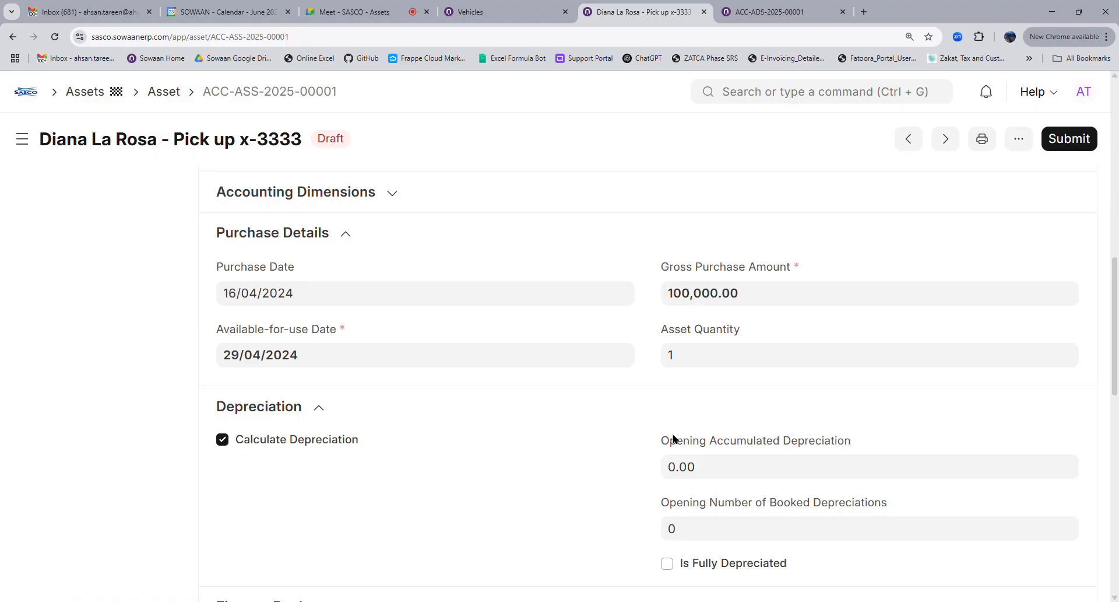
scroll(675, 437, down, 4)
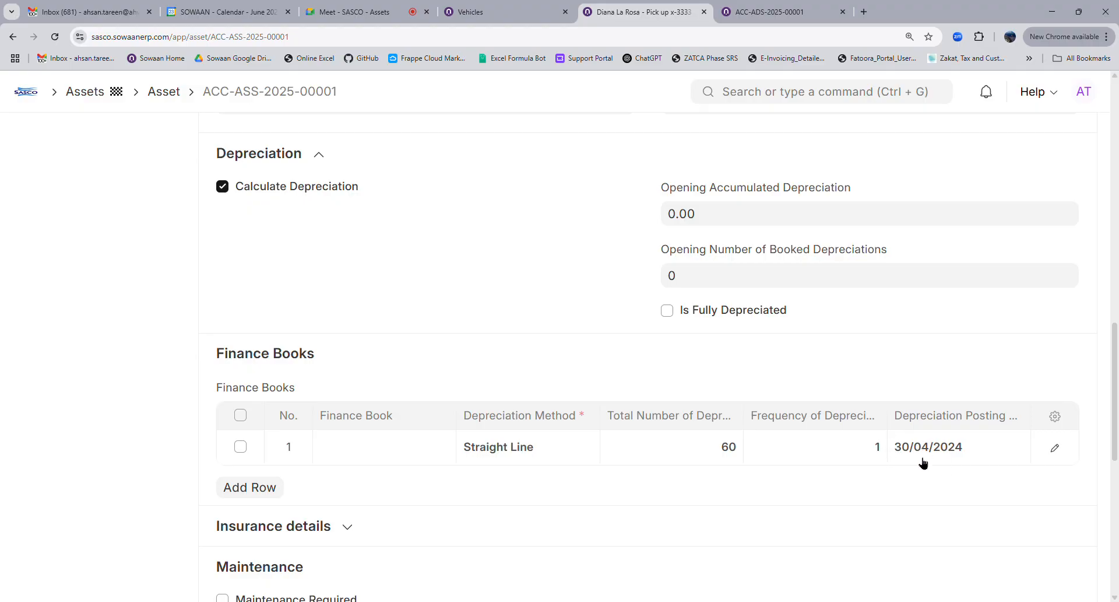
click(758, 12)
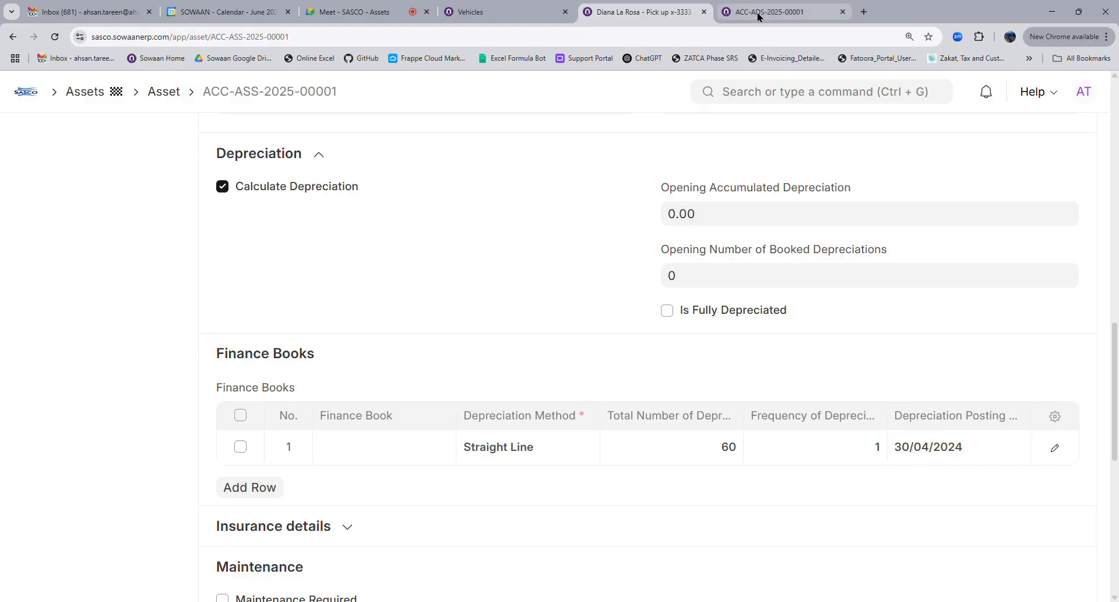
Reload ACC-ADS-2025-00001 to see rows from 30/04/2024 at 111.45, then 1,727.42
scroll(659, 366, up, 4)
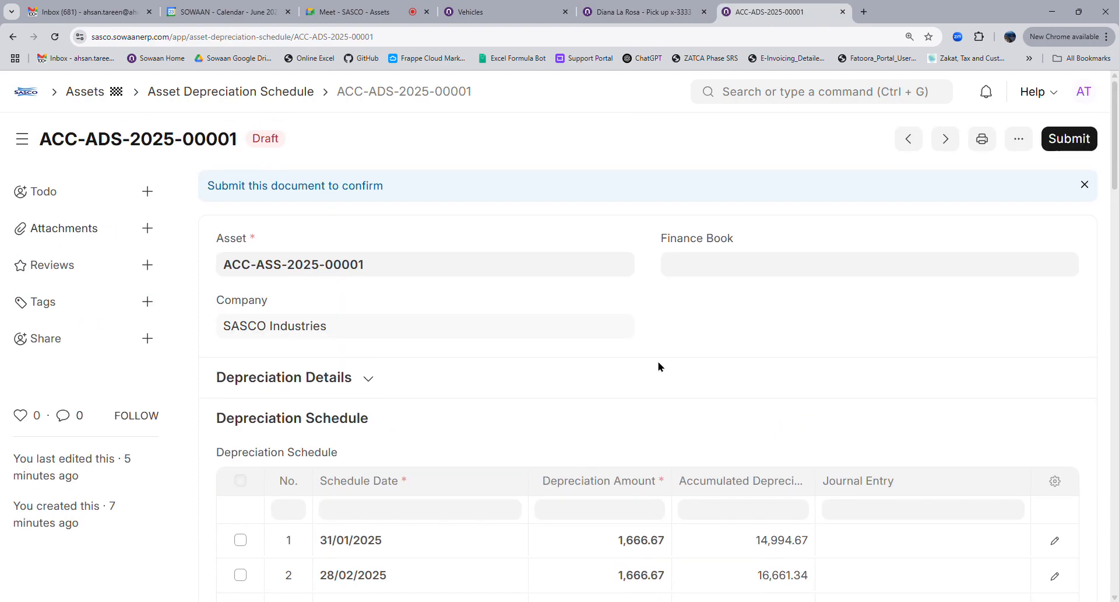
click(54, 36)
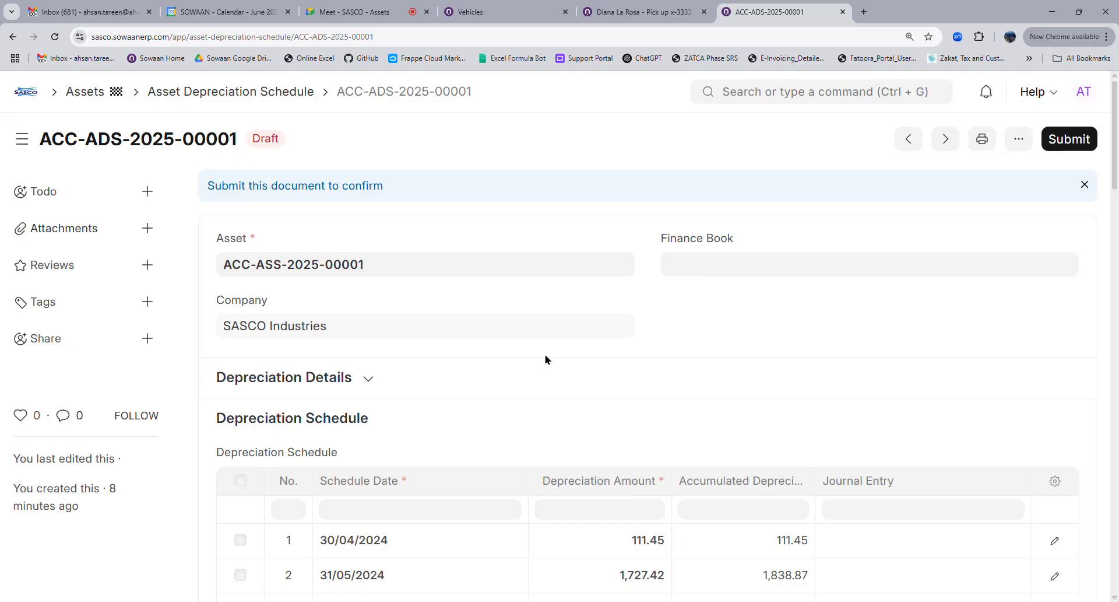
scroll(546, 359, down, 4)
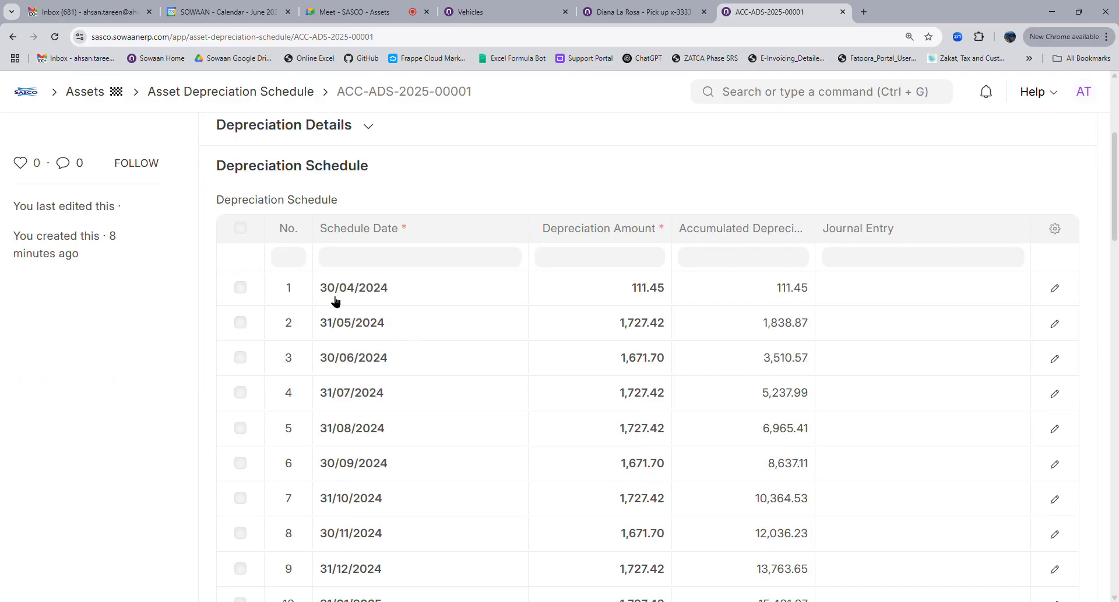
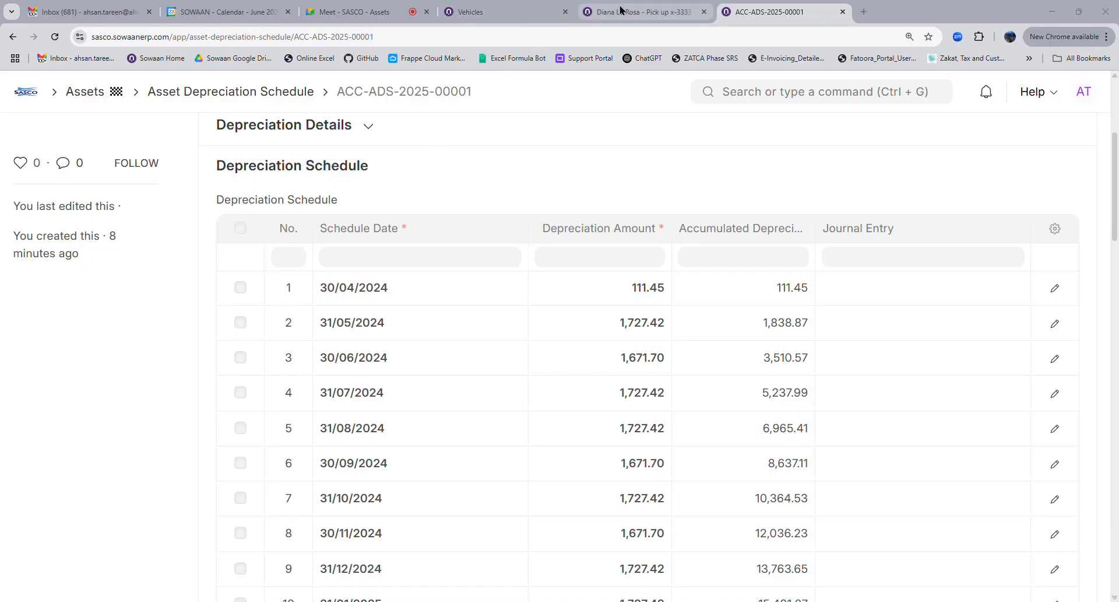
Switch back to the pickup asset ACC-ASS-2025-00001 form
click(649, 11)
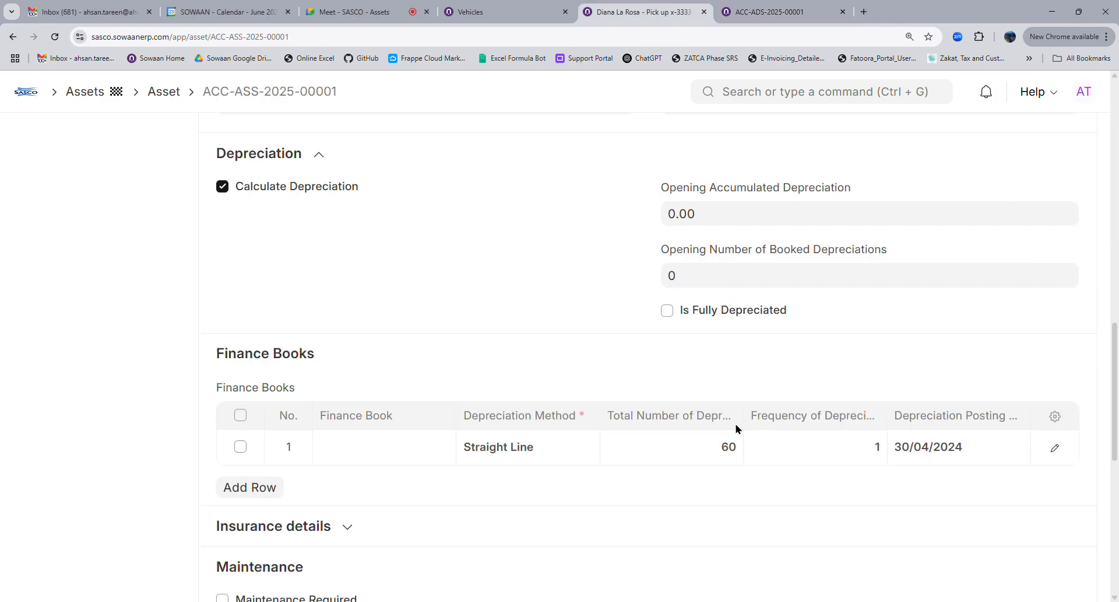
Untick daily pro-rata depreciation on finance book row 1, then reload schedule ACC-ADS-2025-00001
click(1059, 447)
scroll(823, 437, down, 5)
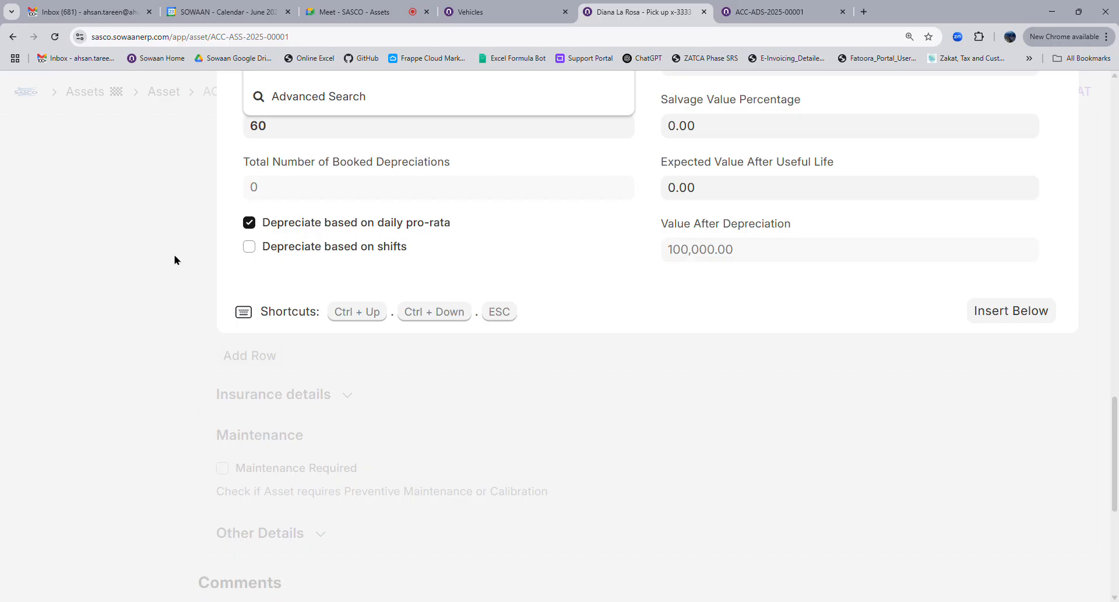
click(251, 224)
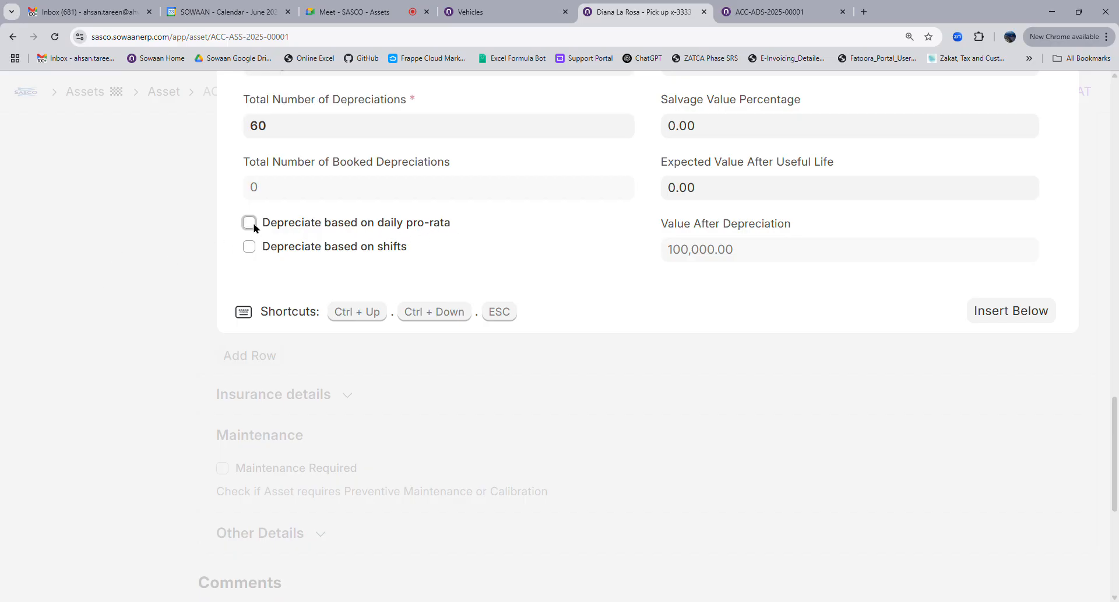
click(154, 284)
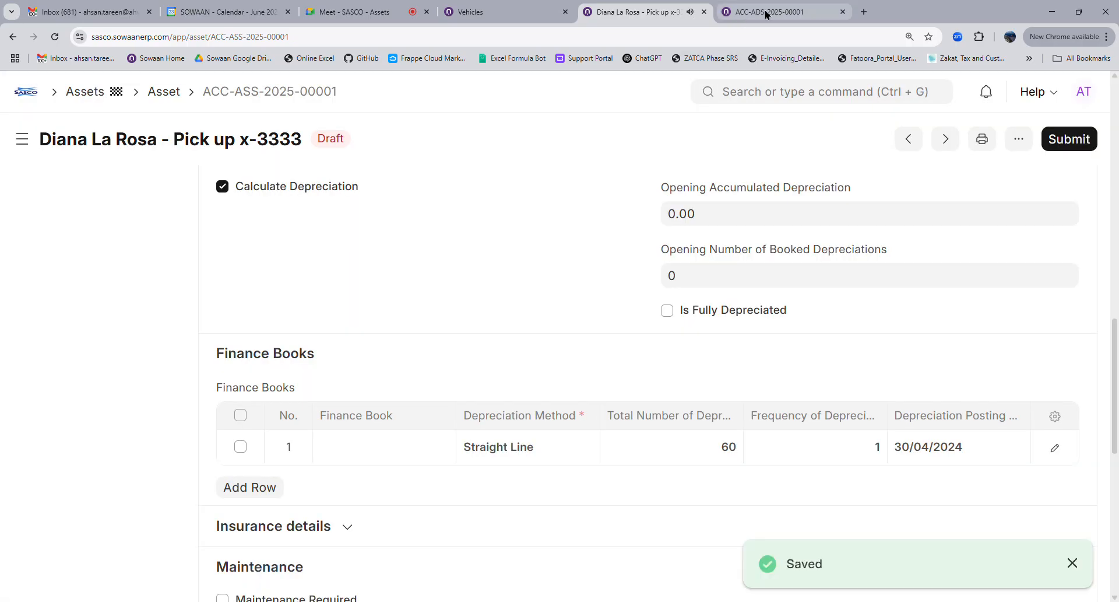
click(765, 14)
click(54, 36)
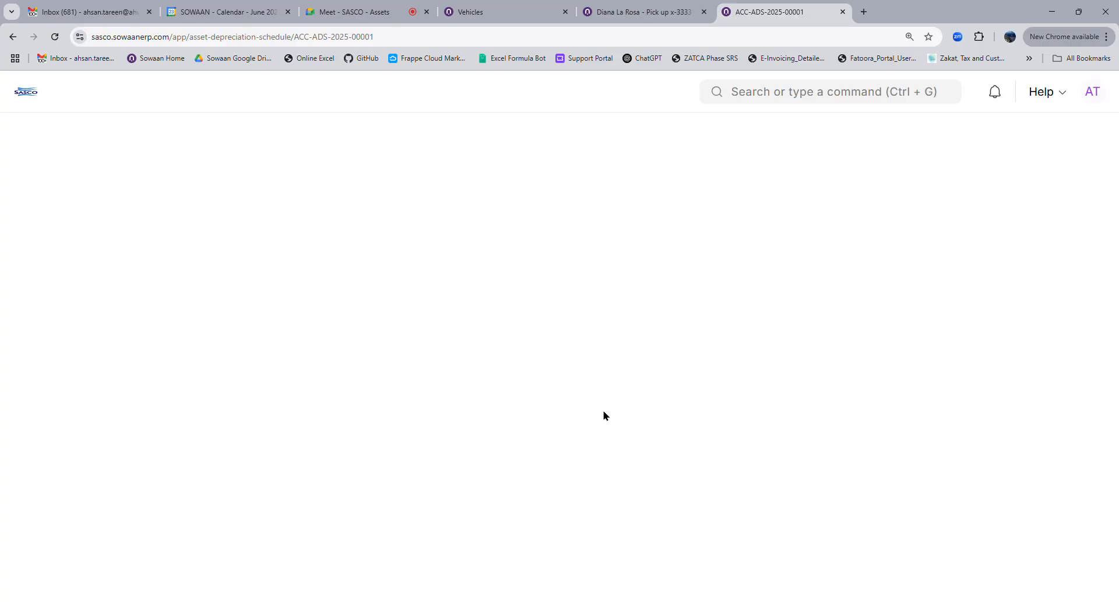
Check the schedule's 111.11 first row and 1,666.67 monthly amounts, then return to the asset
scroll(604, 415, down, 4)
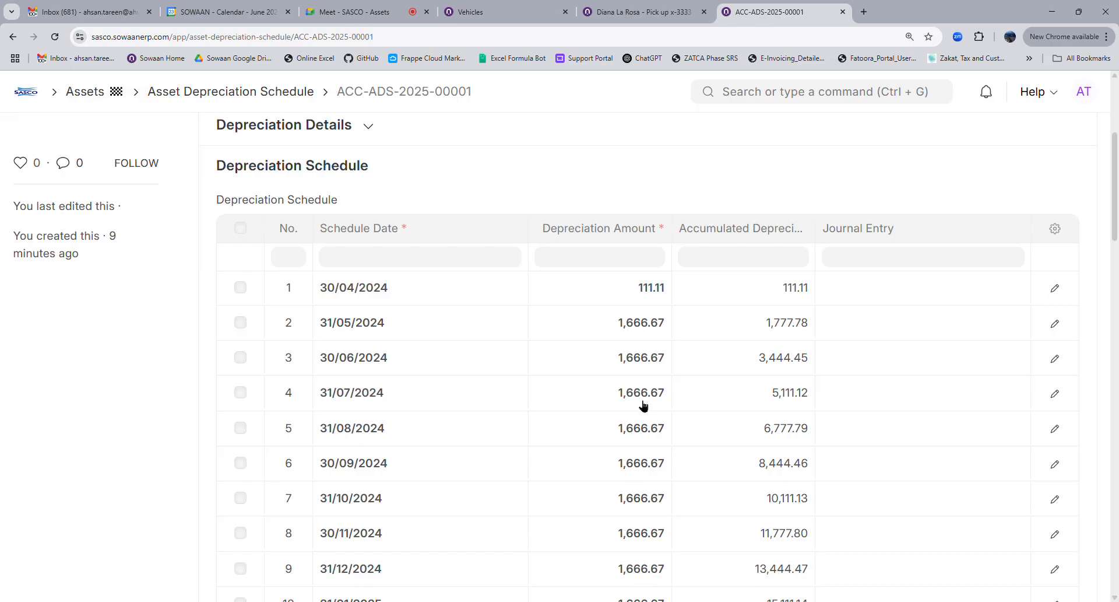
click(629, 13)
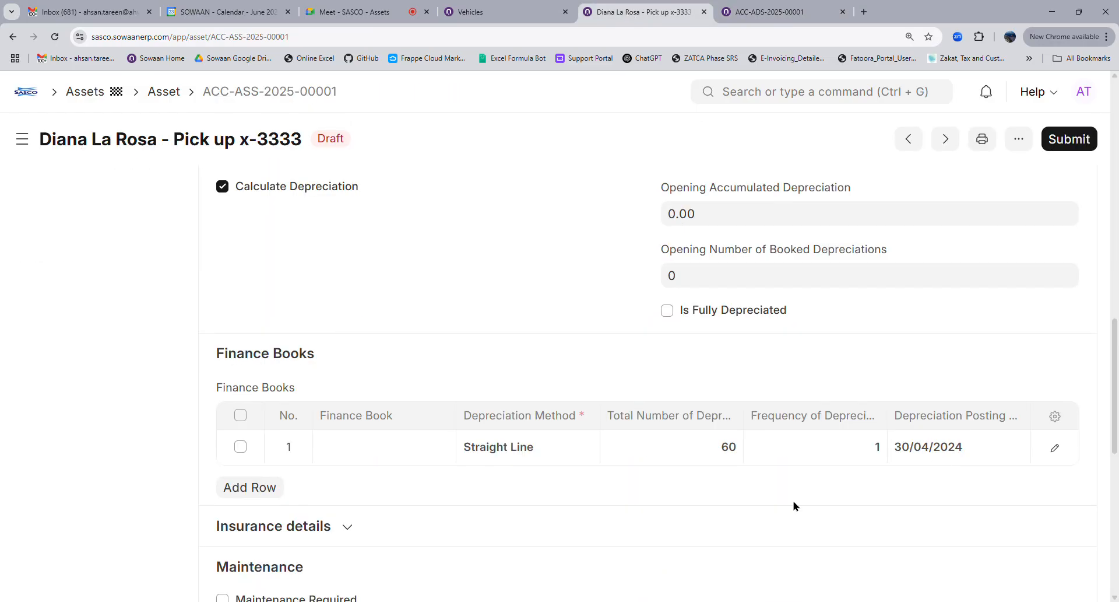
Enter 13,328 opening accumulated depreciation and 1 opening booked depreciation
scroll(341, 330, up, 4)
click(308, 359)
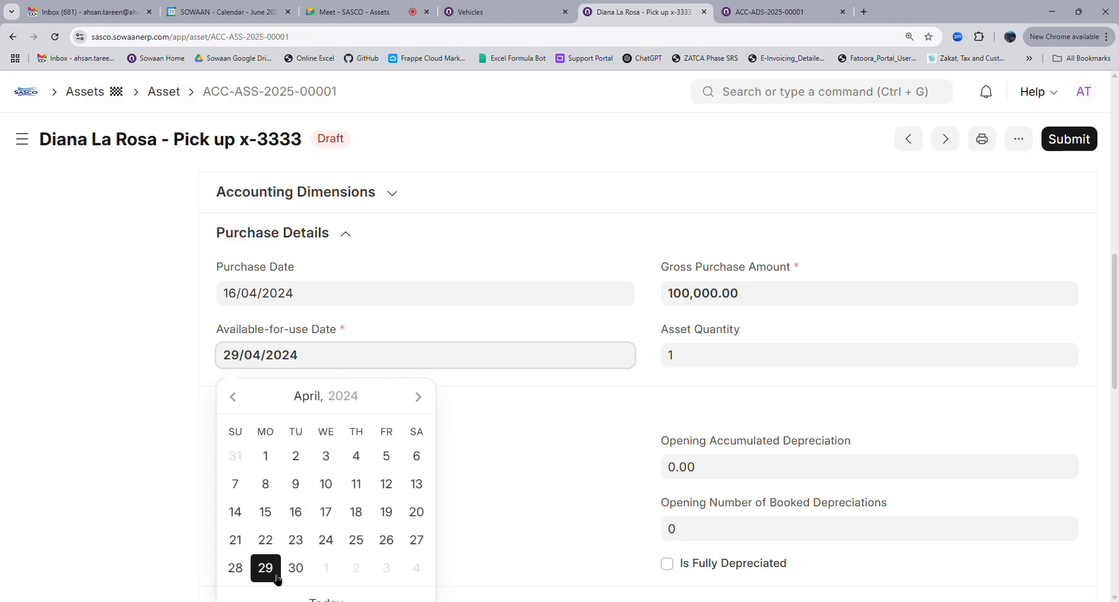
click(690, 467)
text(13,328)
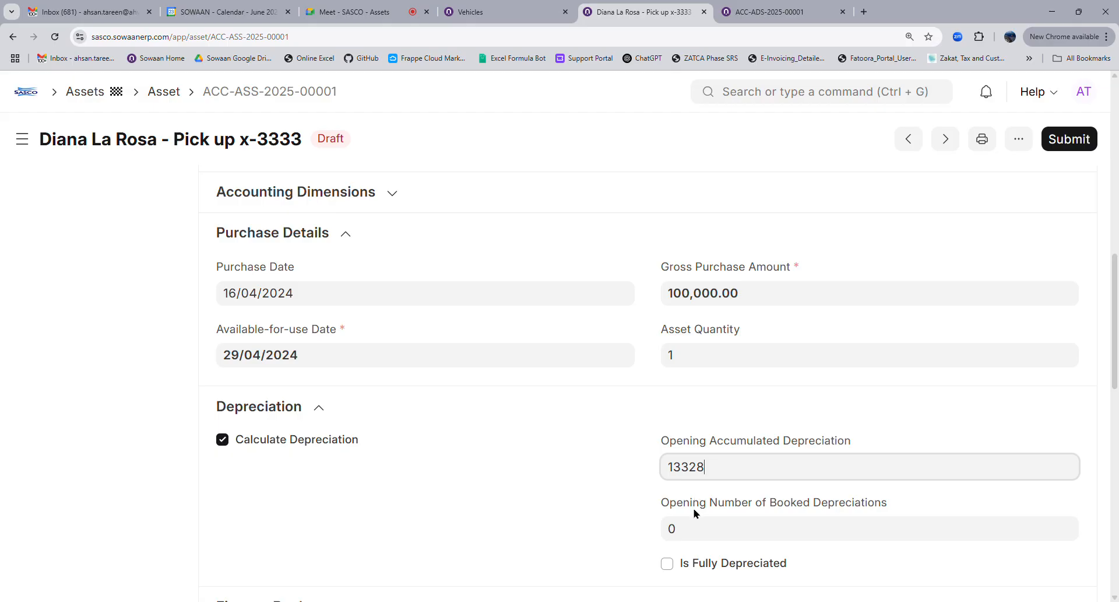
click(698, 527)
text(1)
Set the depreciation posting date to 31/01/2025 and save the asset
scroll(952, 432, down, 4)
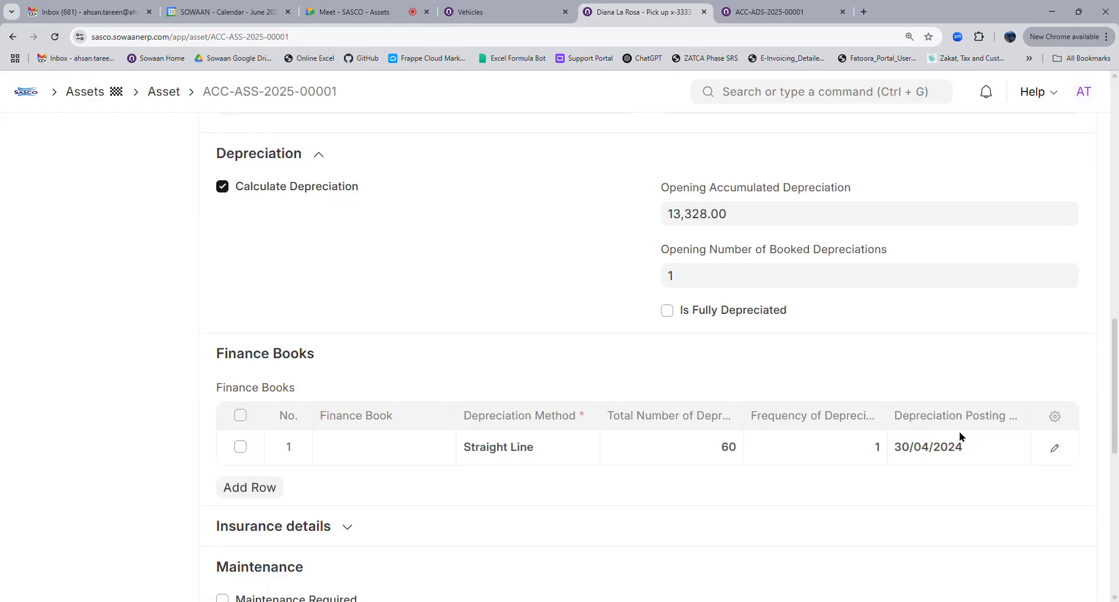
click(970, 447)
click(972, 497)
scroll(970, 498, down, 4)
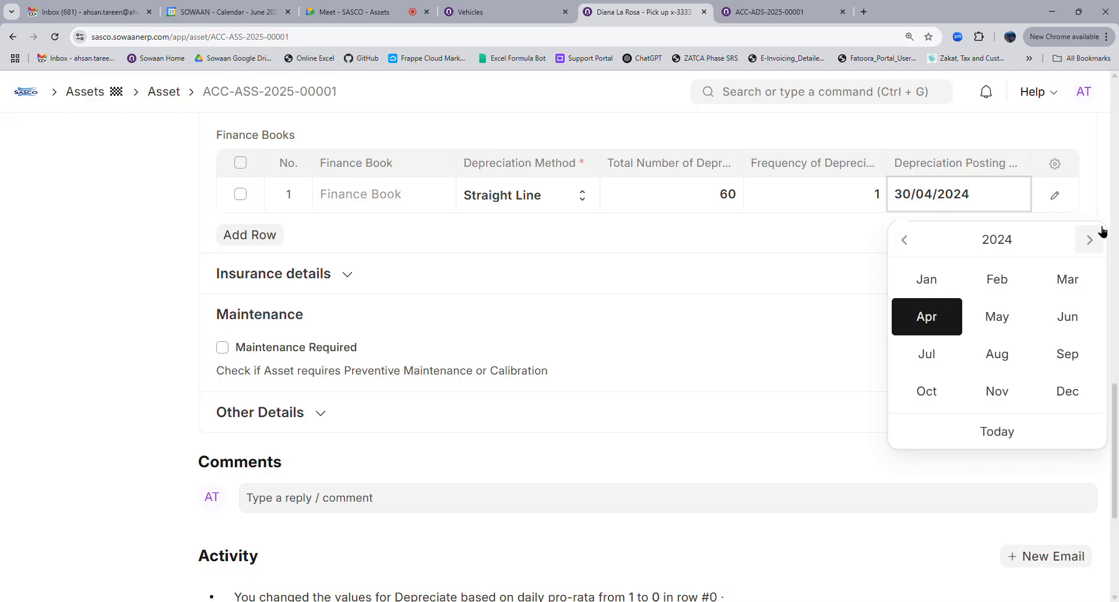
key(alt+Tab)
click(998, 208)
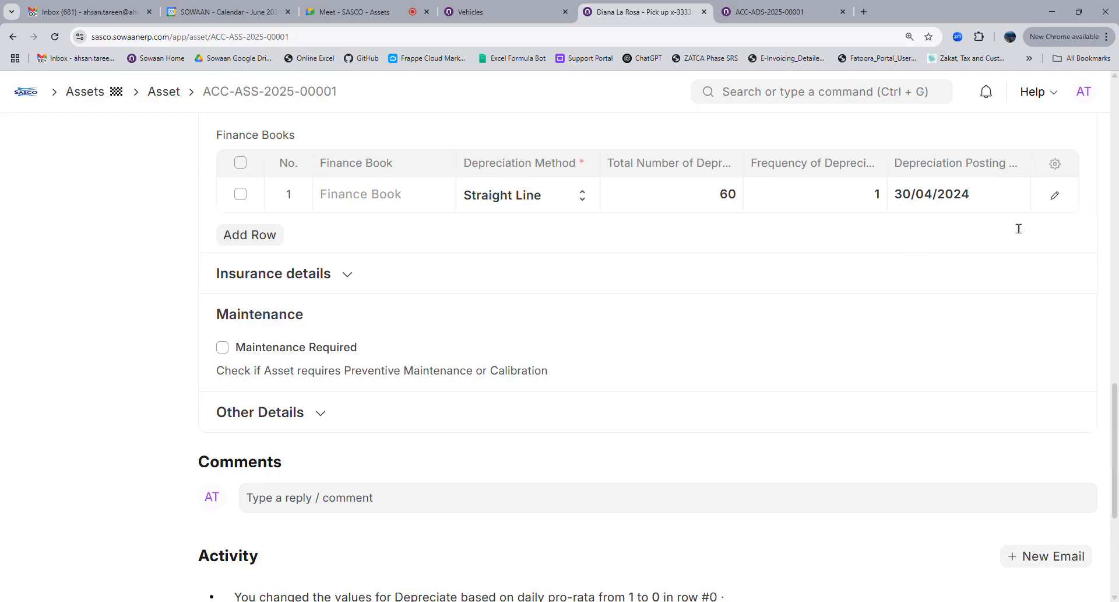
click(1093, 243)
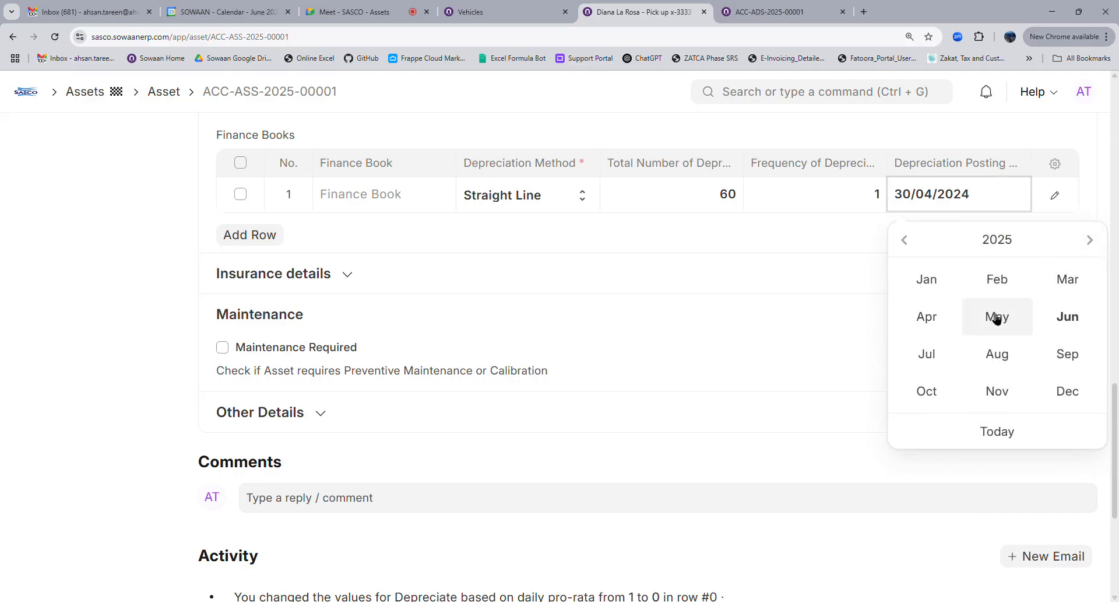
click(928, 280)
click(1057, 411)
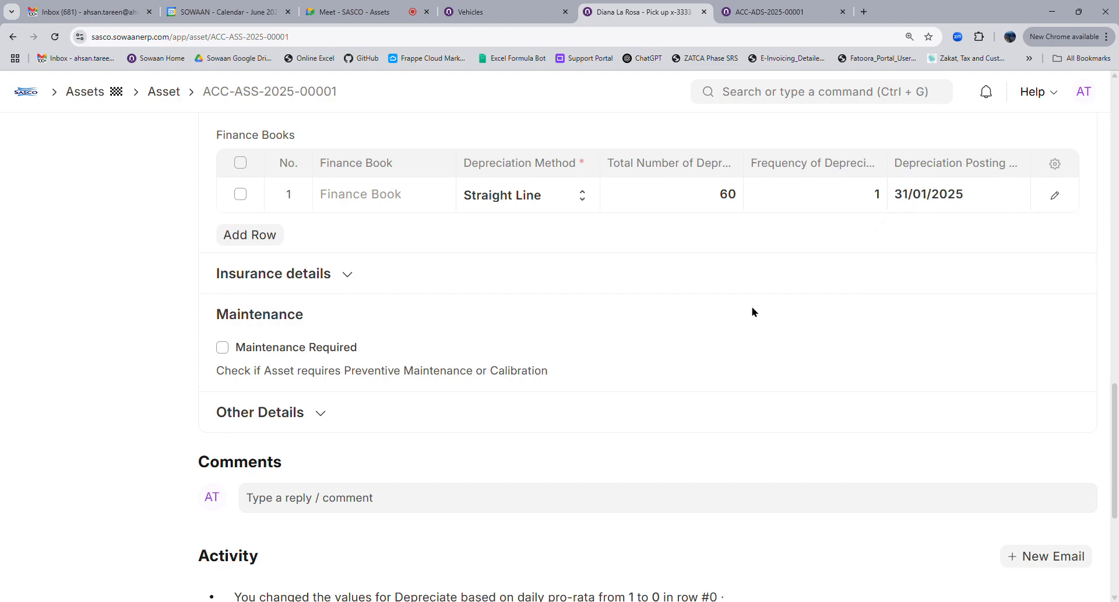
scroll(682, 295, up, 1)
scroll(682, 295, up, 3)
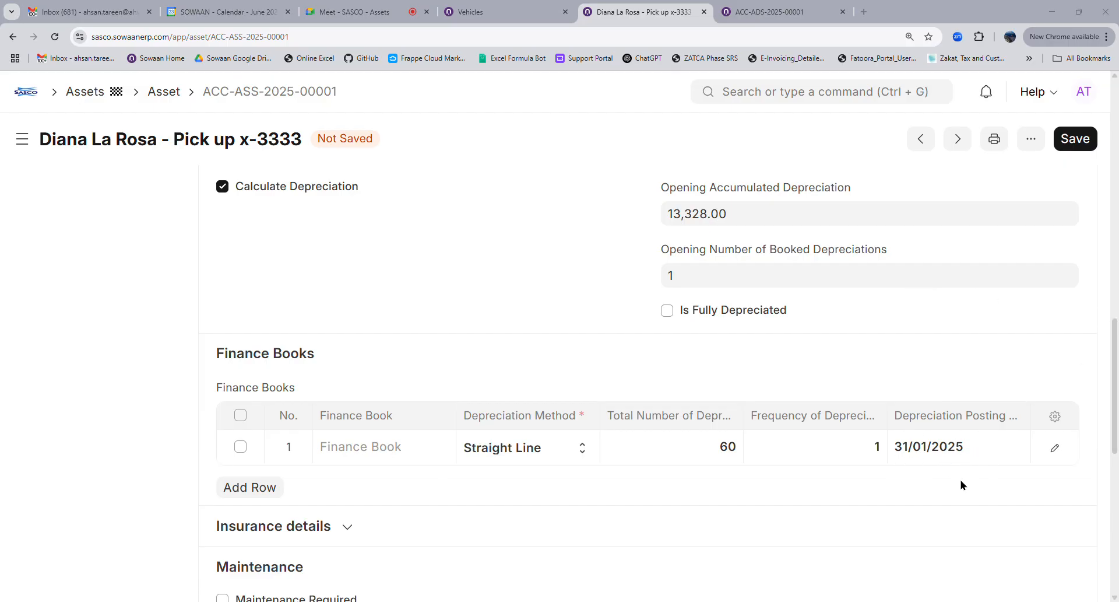
click(1078, 138)
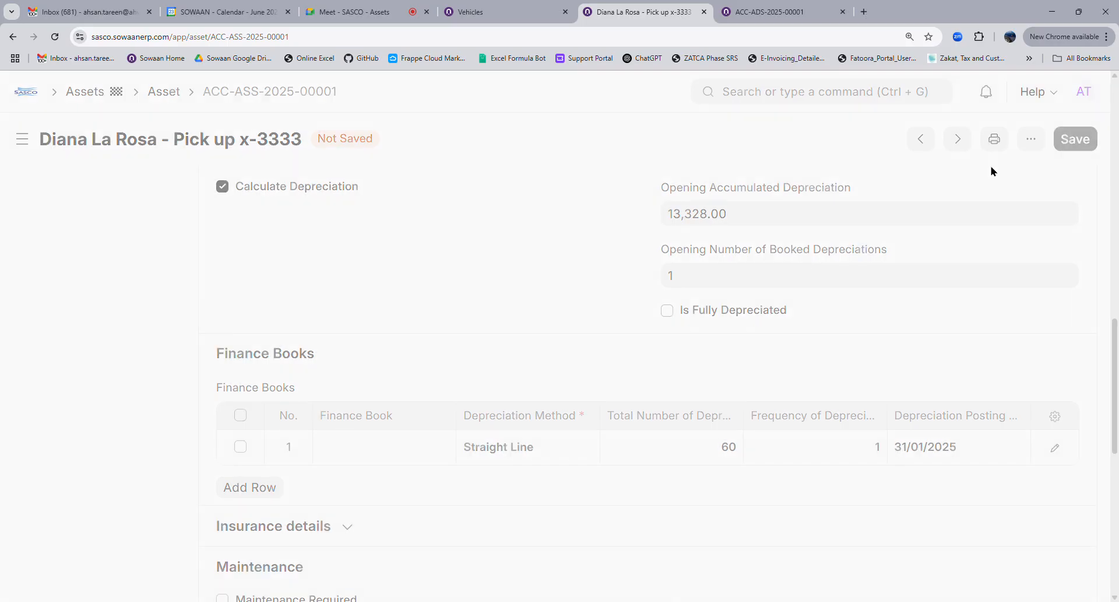
Reload schedule ACC-ADS-2025-00001, now starting 31/01/2025, and compare it with the asset form
click(776, 8)
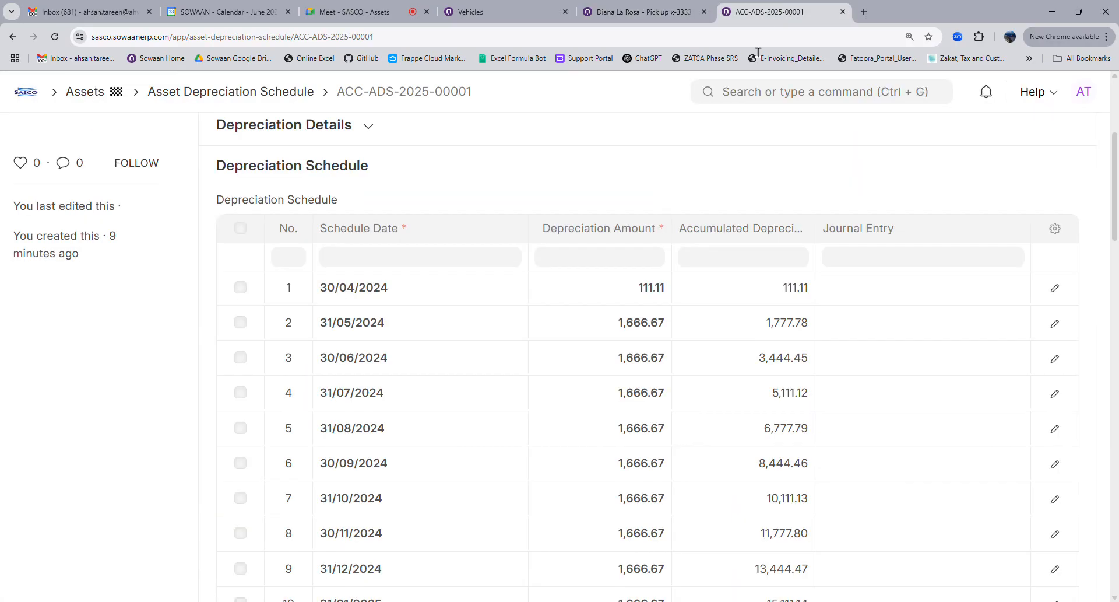
click(60, 39)
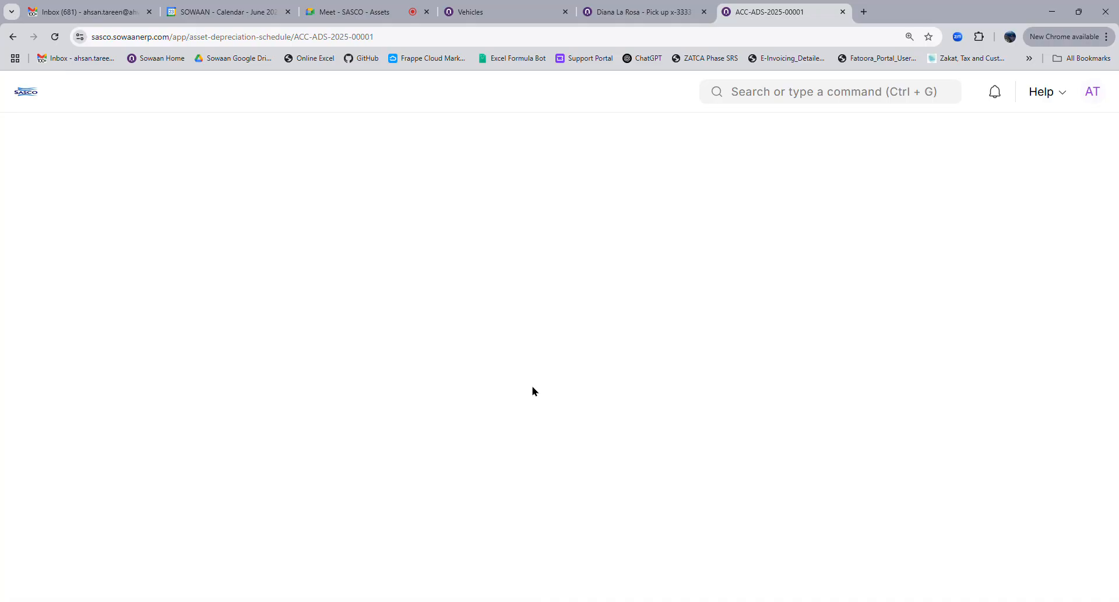
scroll(535, 390, down, 4)
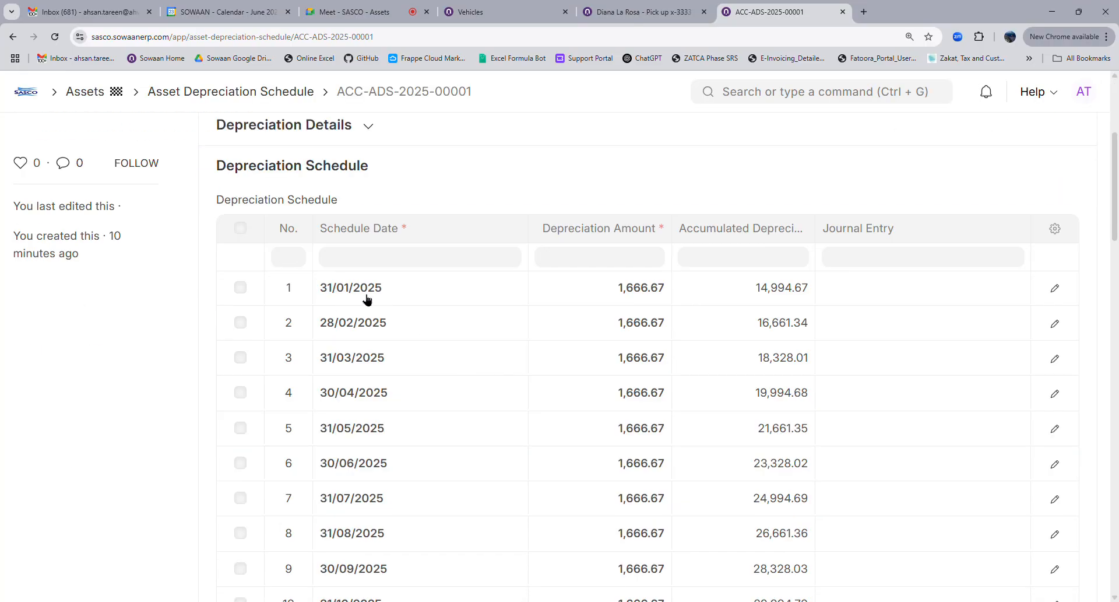
click(640, 12)
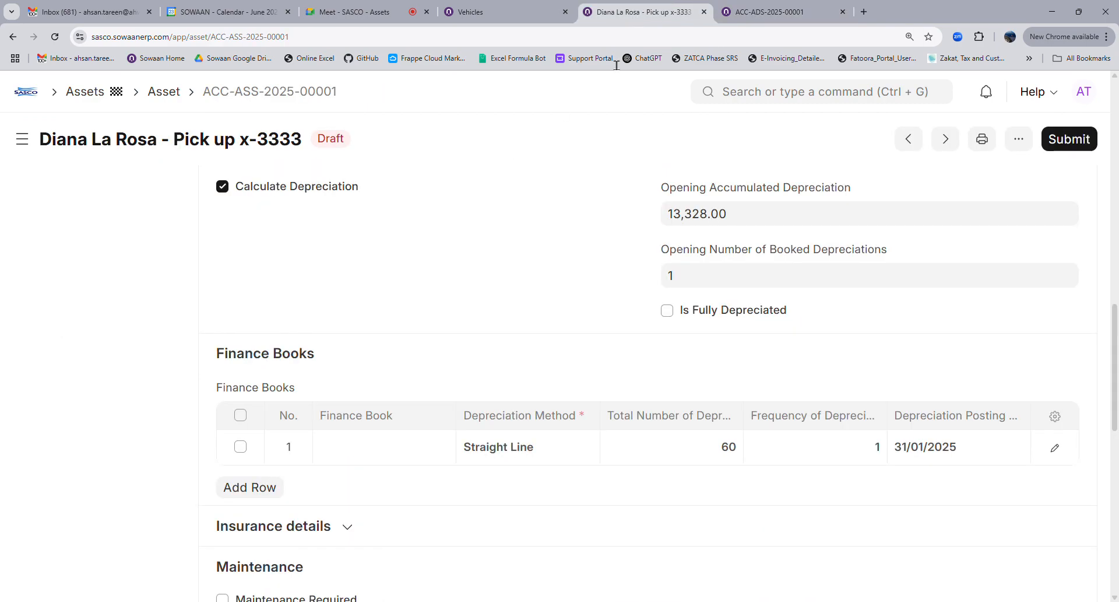
scroll(347, 406, up, 4)
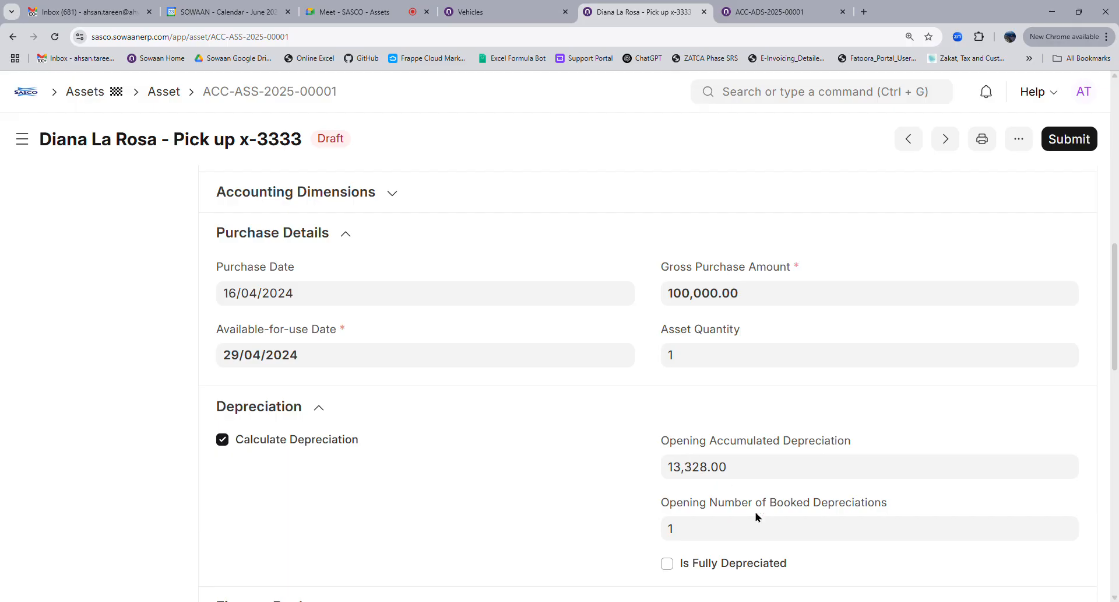
scroll(739, 519, down, 4)
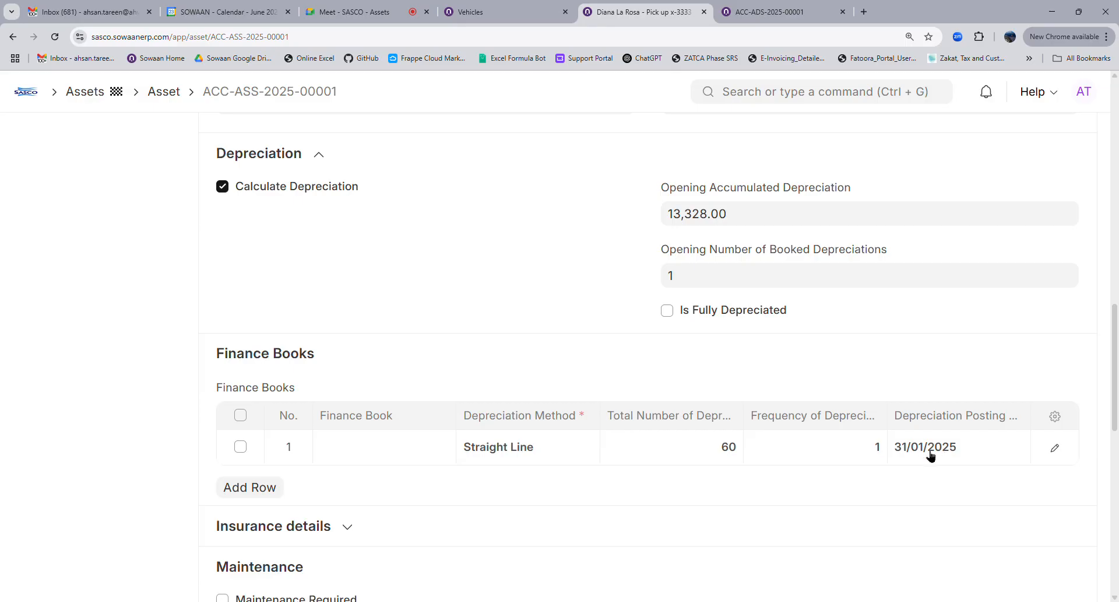
Page to the schedule's final row 53 on 31/05/2029, reaching 100,000.00 accumulated
click(752, 11)
scroll(361, 210, down, 8)
scroll(338, 460, down, 10)
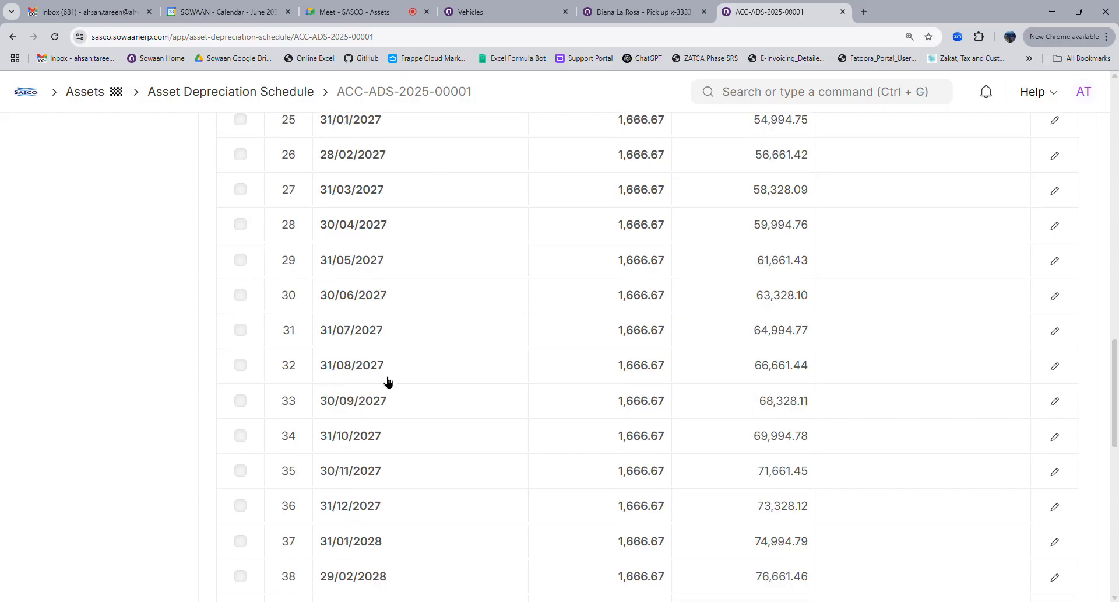
scroll(388, 384, down, 12)
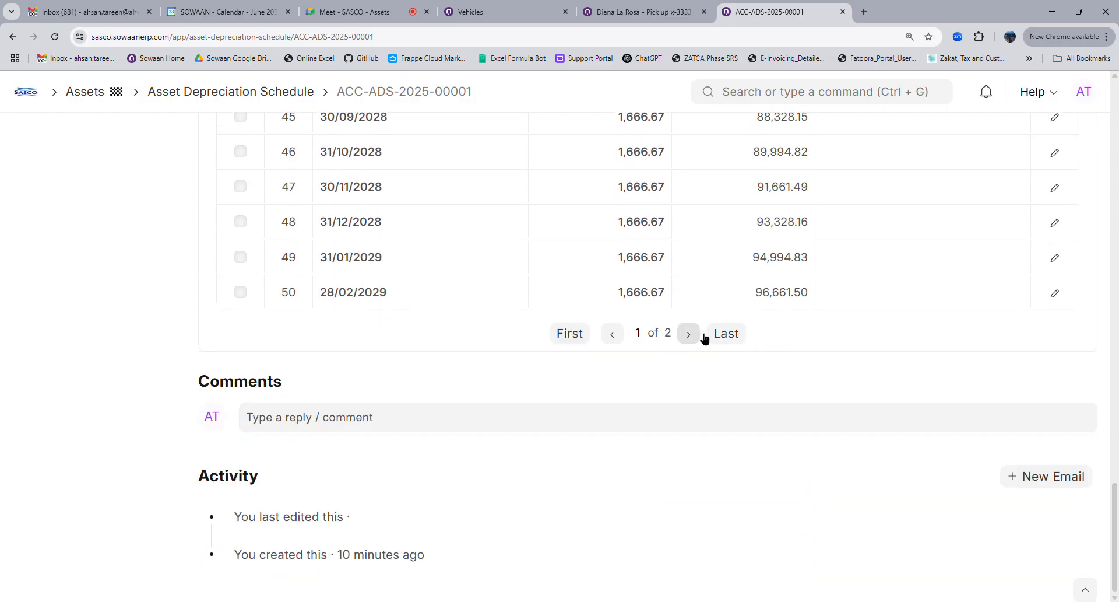
click(726, 333)
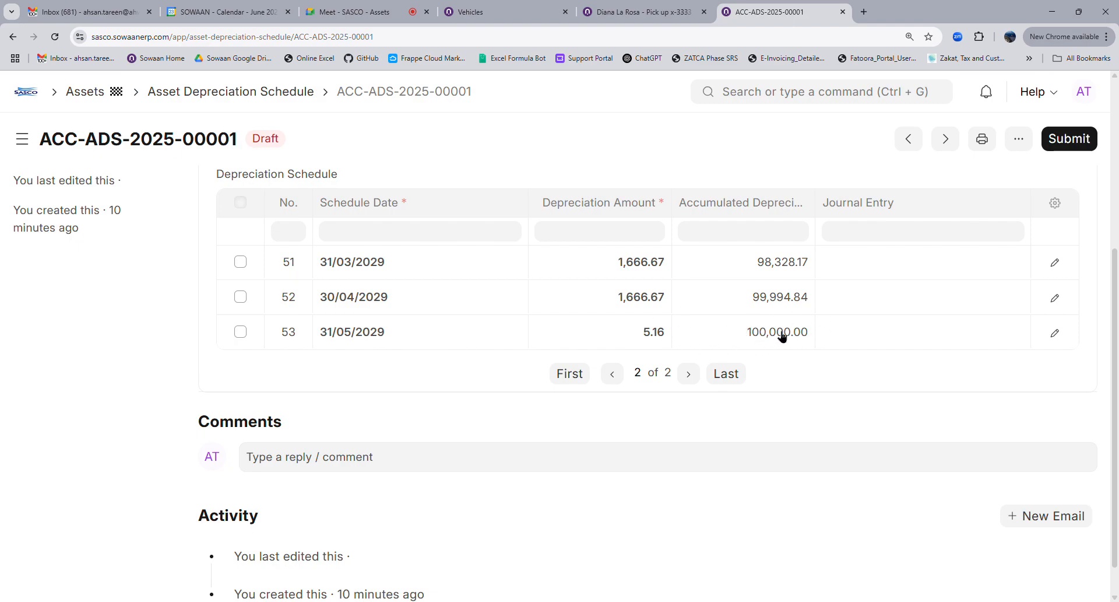
Open finance book row 1 of the pickup asset for editing
click(646, 14)
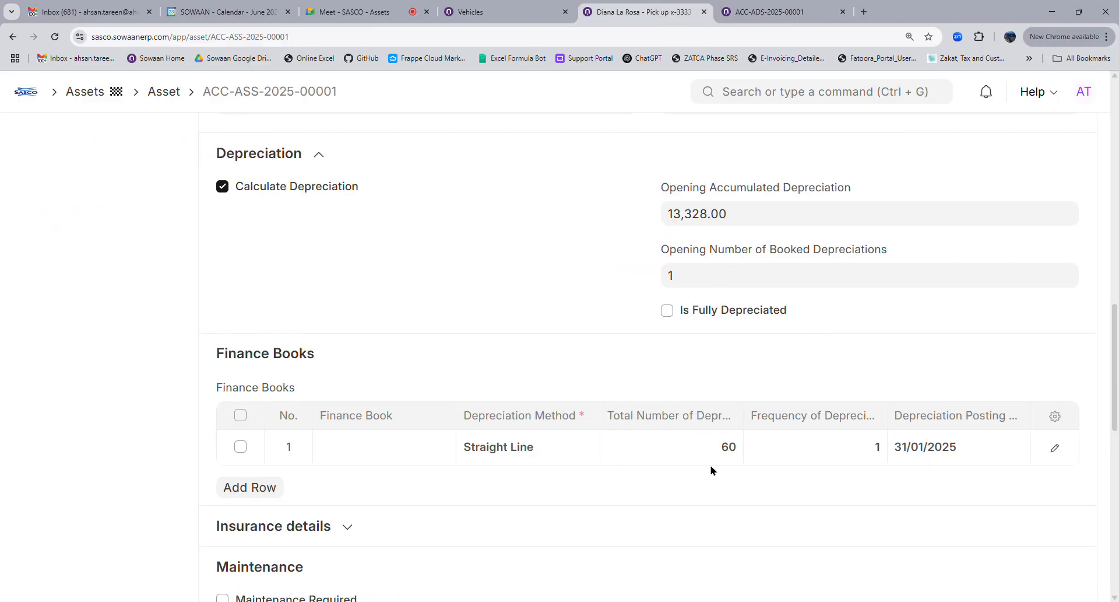
click(1056, 452)
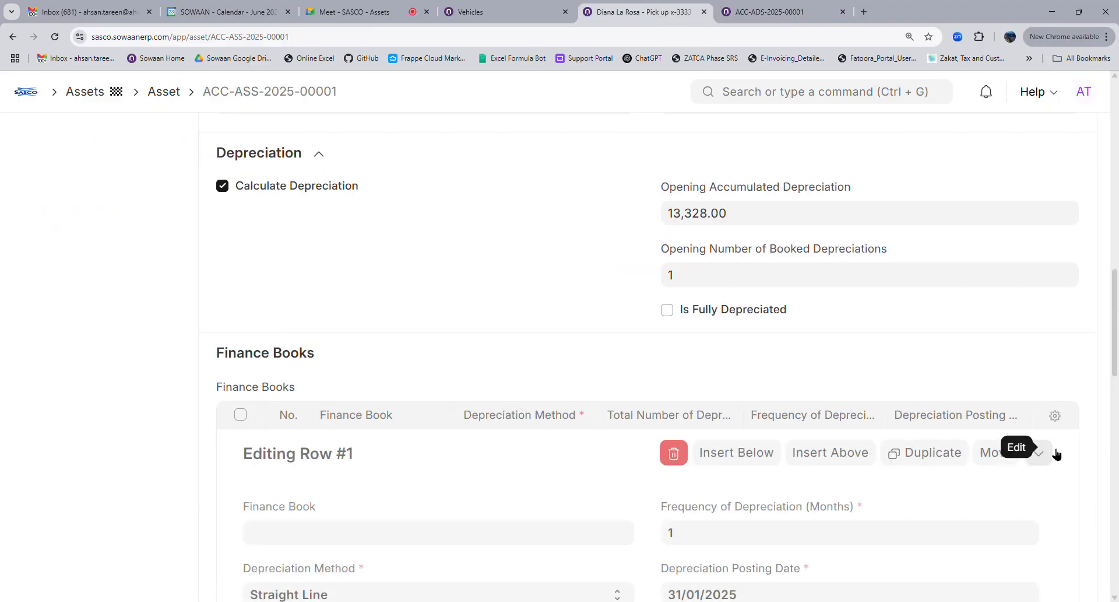
scroll(408, 321, down, 5)
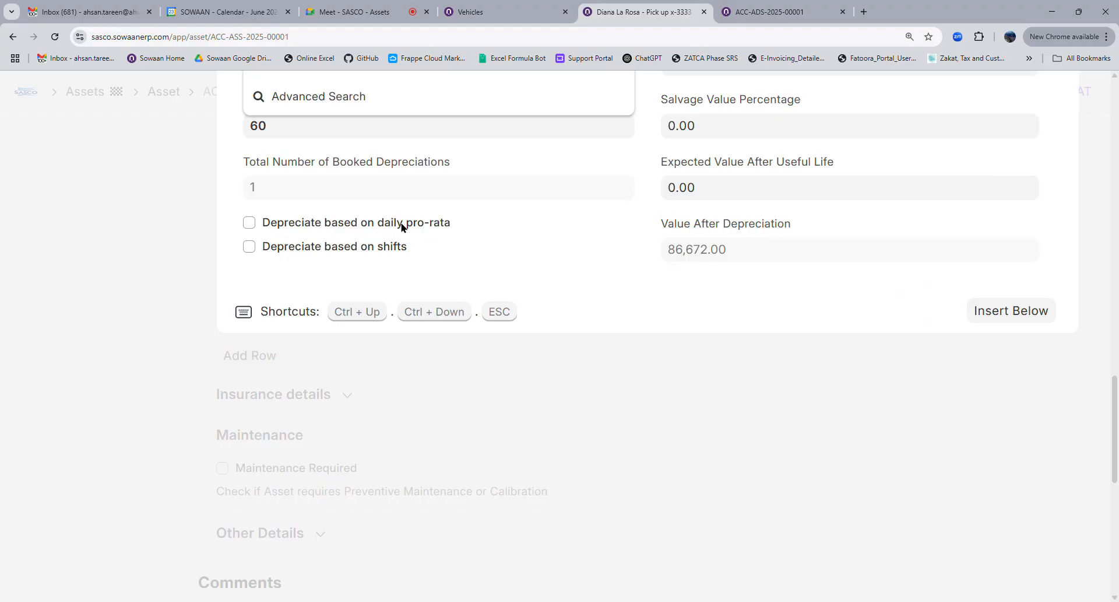
scroll(661, 330, up, 3)
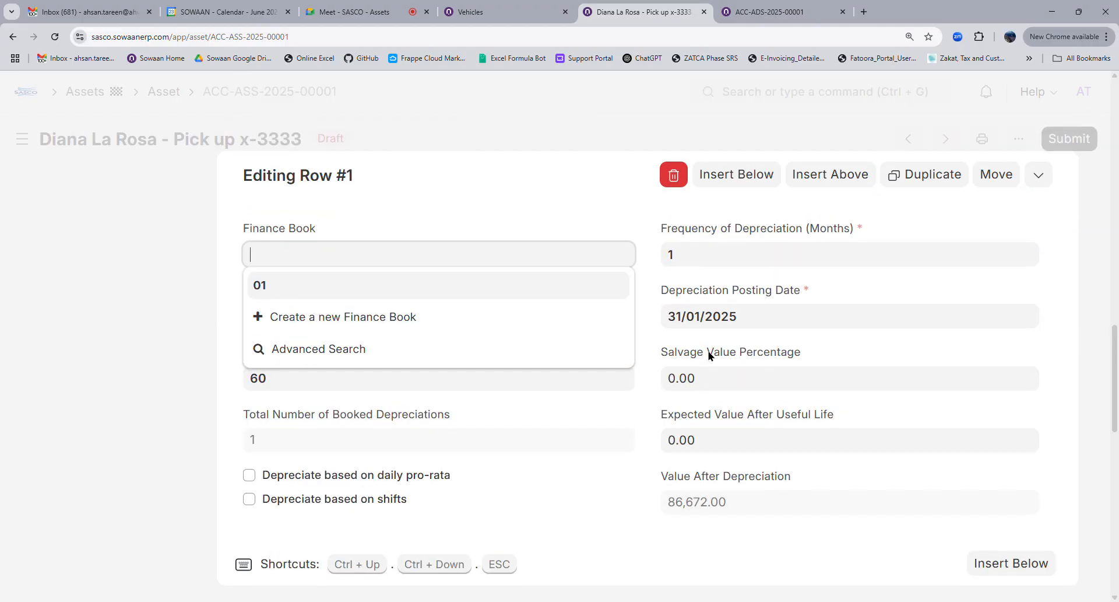
click(711, 358)
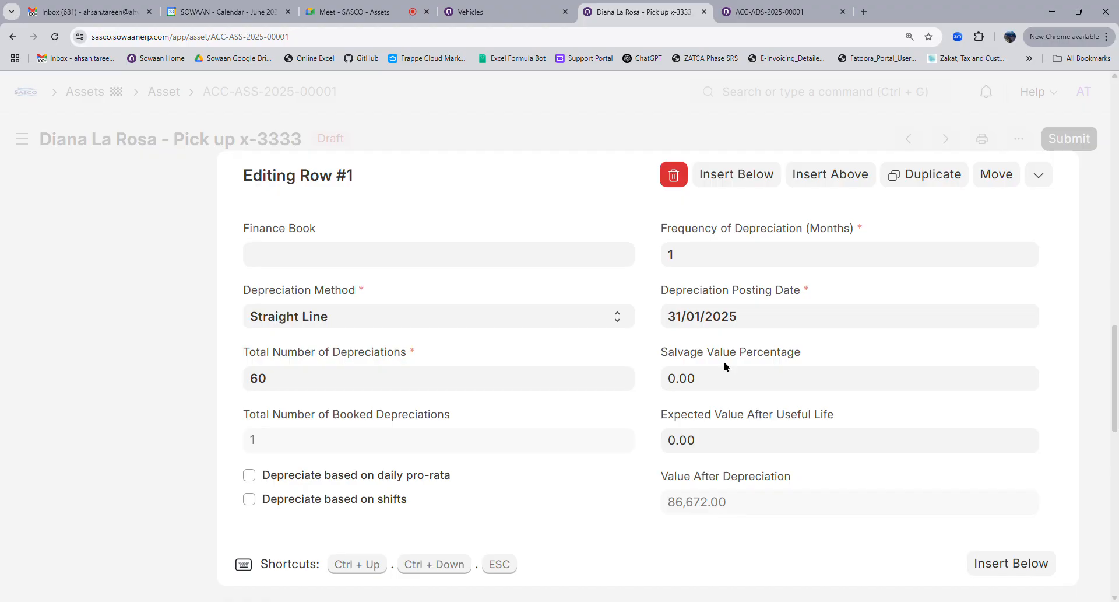
Set salvage value percentage to 5, leaving 5,000.00 after useful life, and save
click(720, 390)
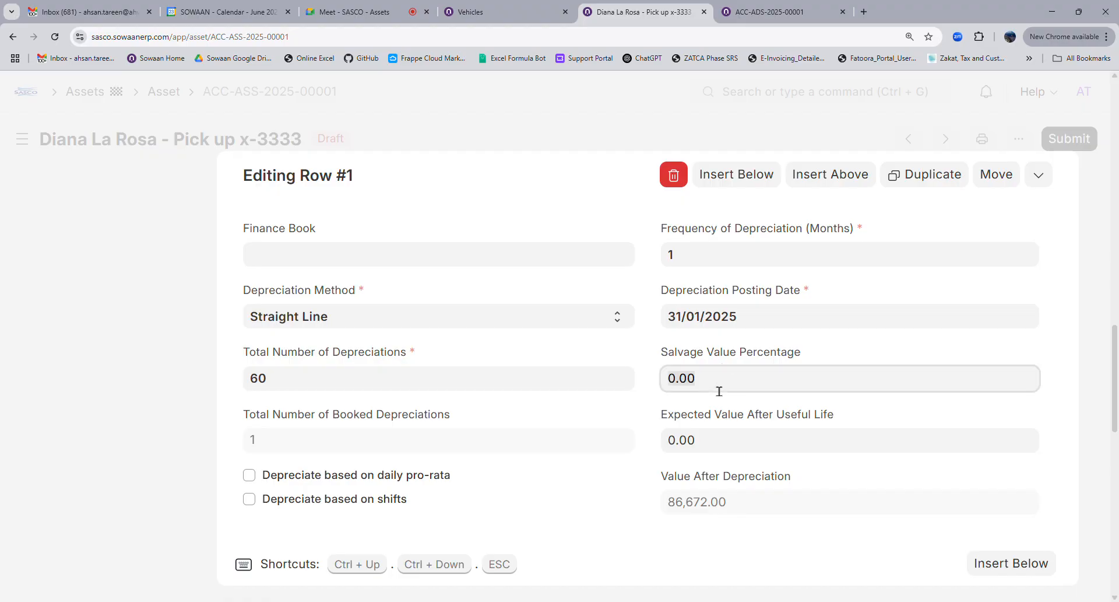
text(1)
text(5)
click(679, 411)
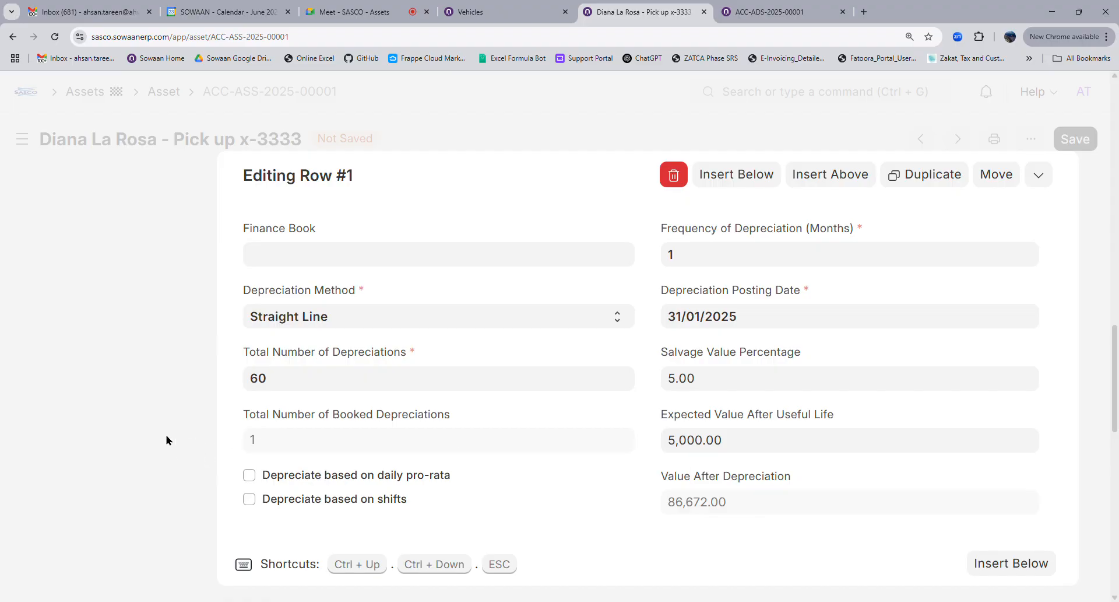
key(Escape)
click(1075, 139)
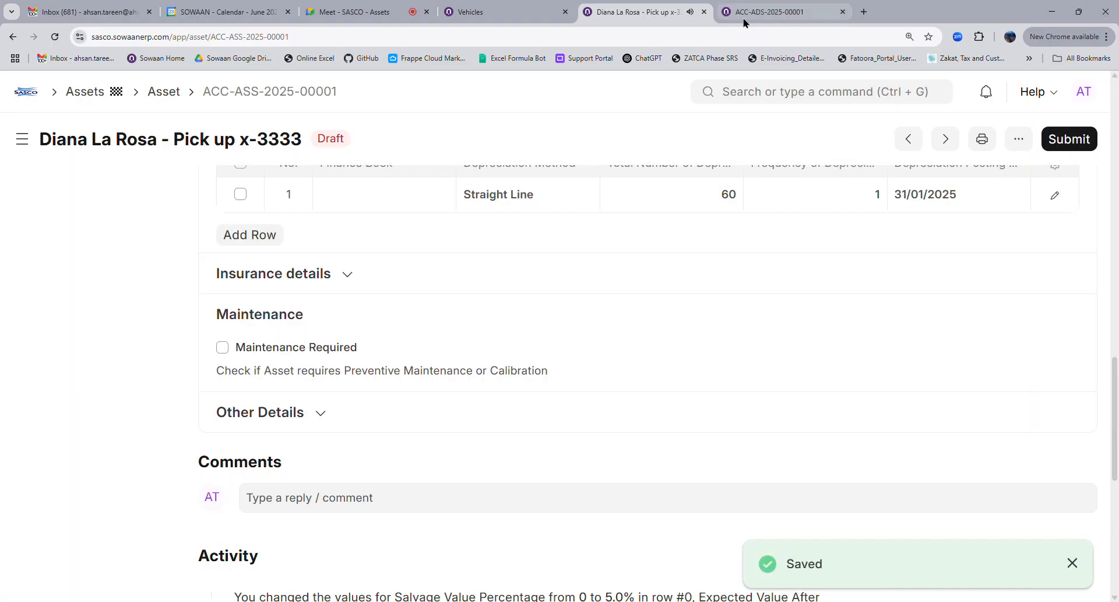
click(744, 18)
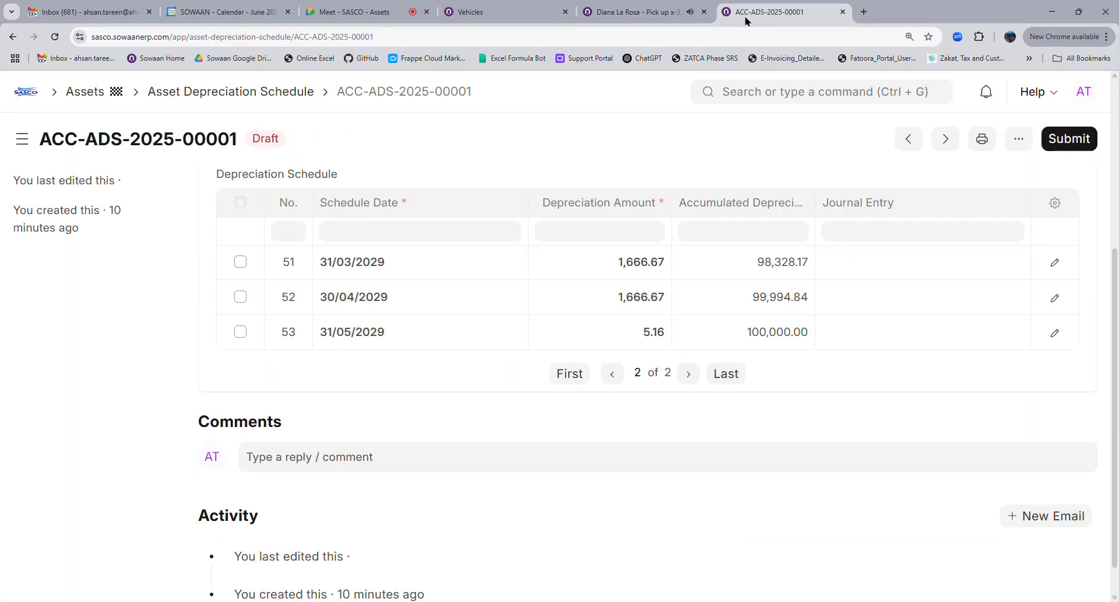
Reload the schedule: 1,583.33 monthly, ending row 52 on 30/04/2029 at 95,000.00 accumulated
click(55, 36)
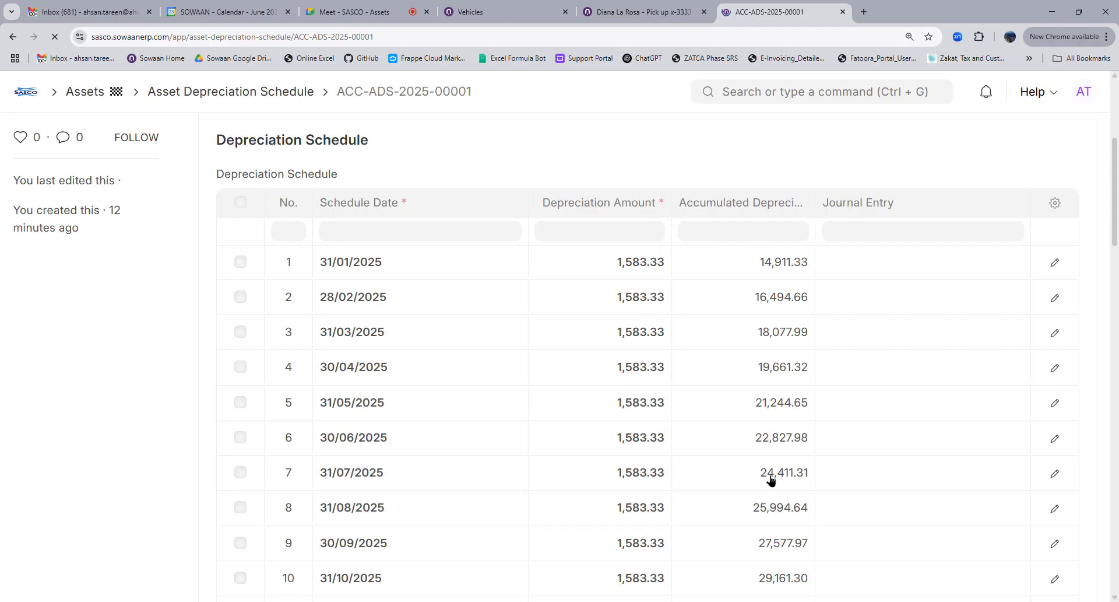
scroll(769, 480, down, 8)
scroll(771, 479, down, 15)
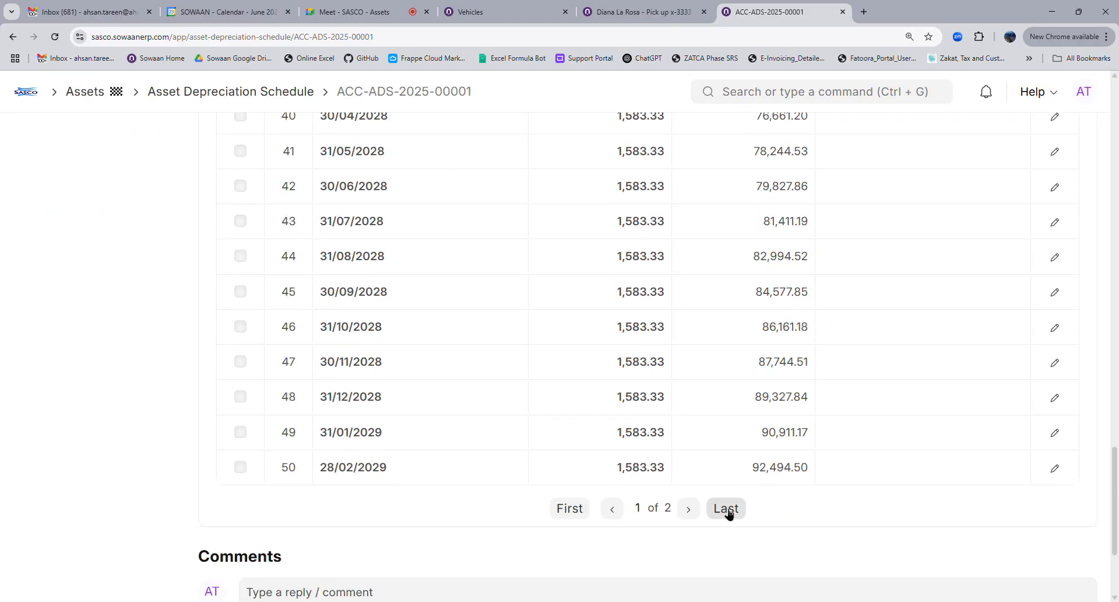
click(726, 508)
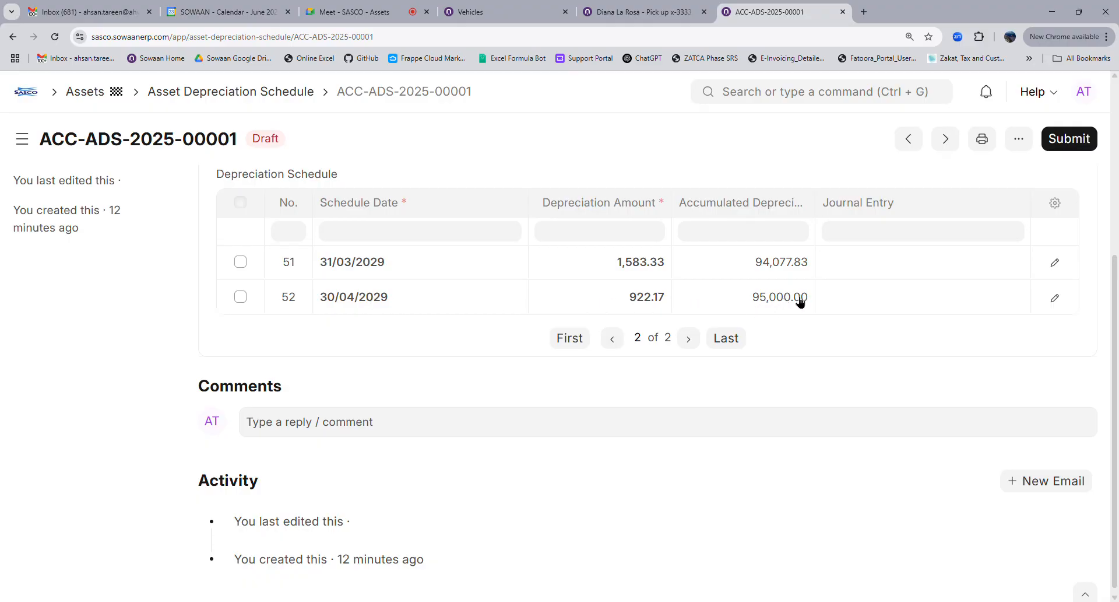
scroll(899, 335, up, 5)
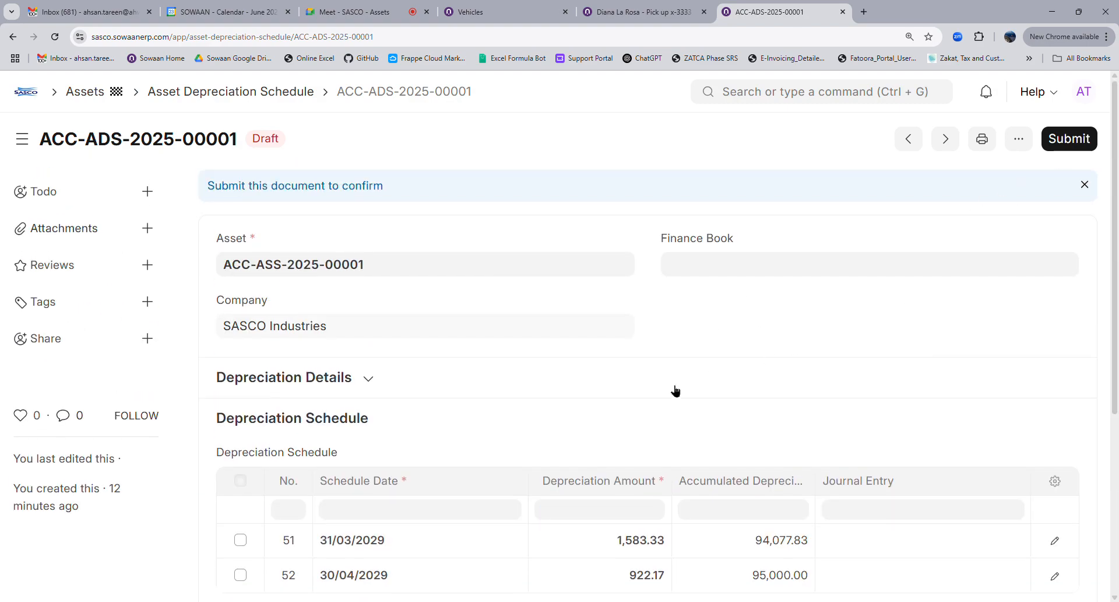
scroll(541, 475, down, 5)
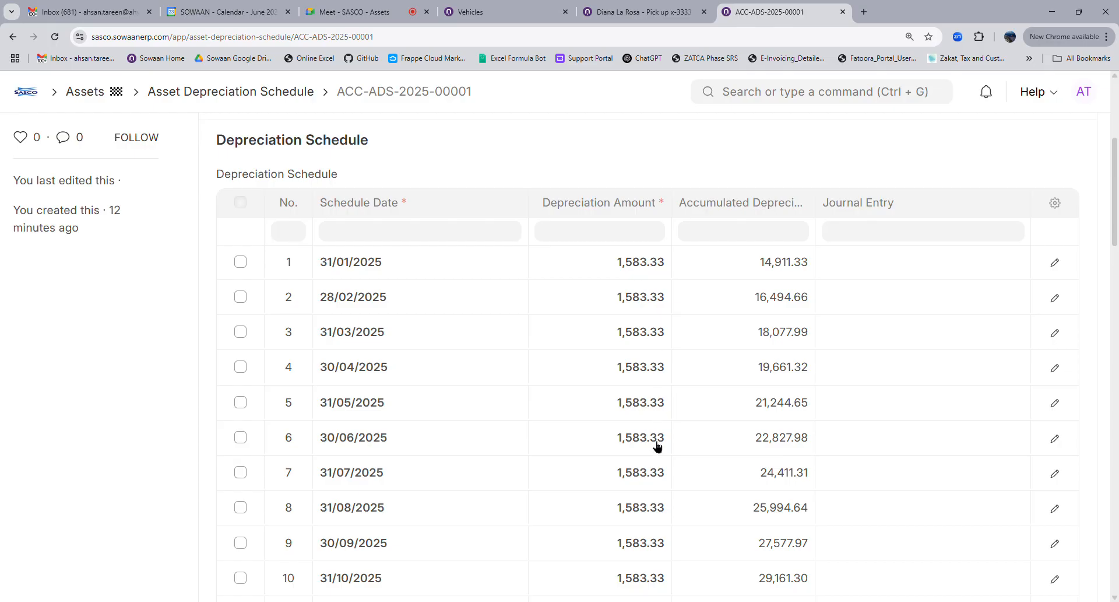
scroll(1093, 170, up, 4)
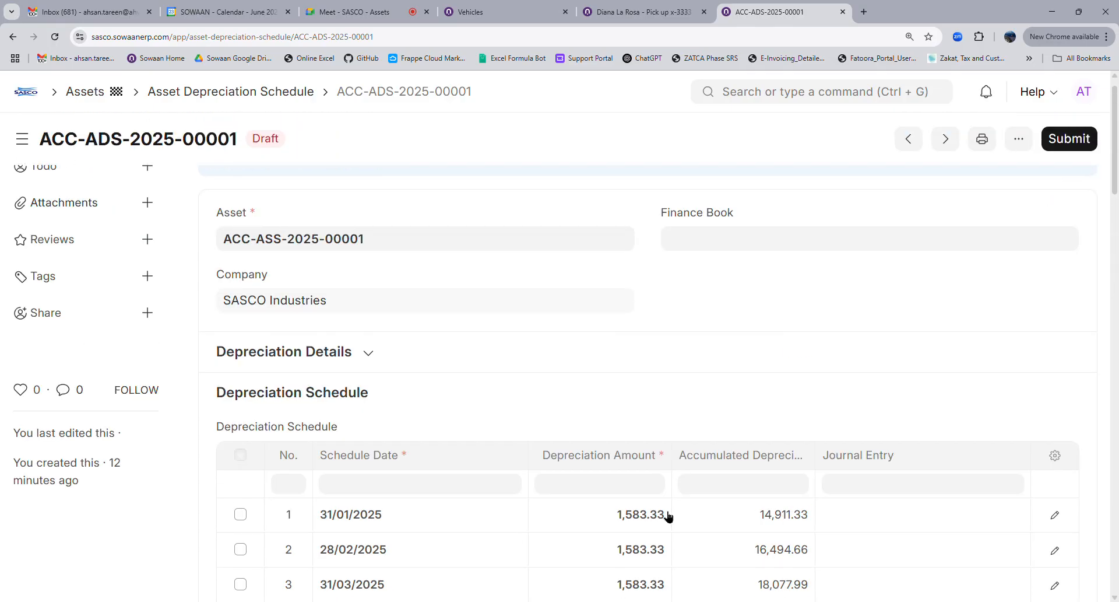
Attempt to submit the pickup asset and dismiss the error about its non-SASCO custodian
click(1055, 142)
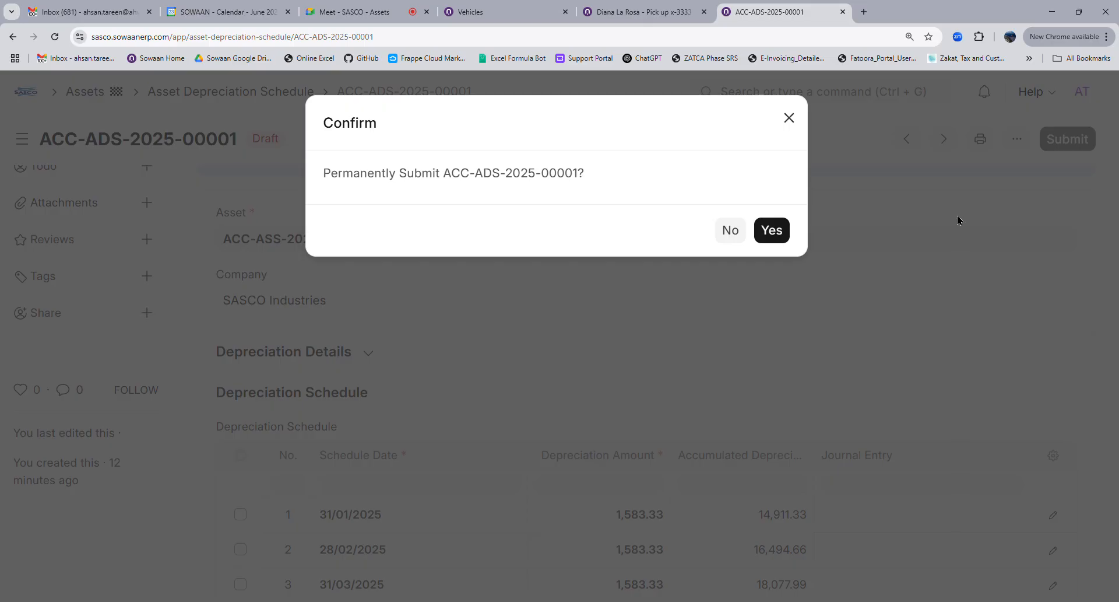
click(589, 12)
scroll(810, 326, up, 10)
click(1081, 146)
click(771, 236)
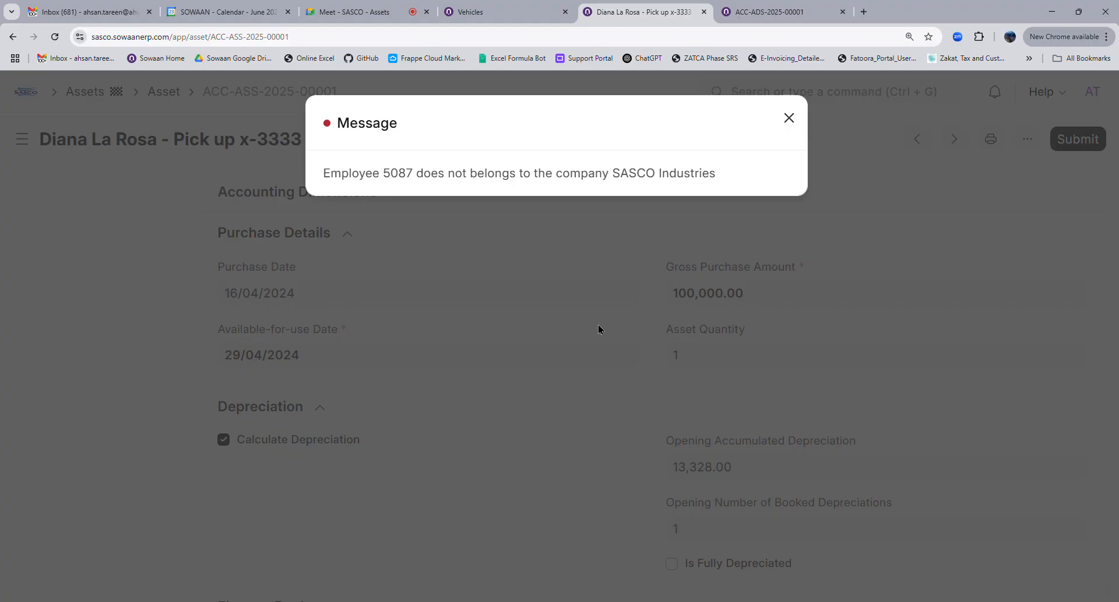
click(598, 324)
scroll(728, 420, up, 4)
Replace the invalid custodian with employee 1013
click(729, 312)
key(ctrl+a)
key(BackSpace)
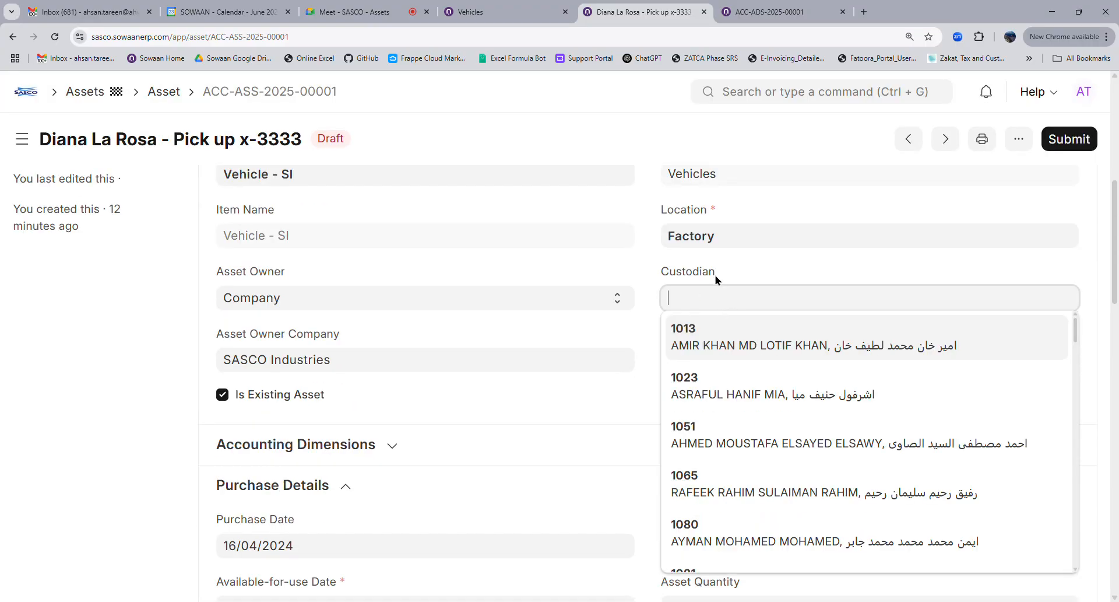
click(706, 337)
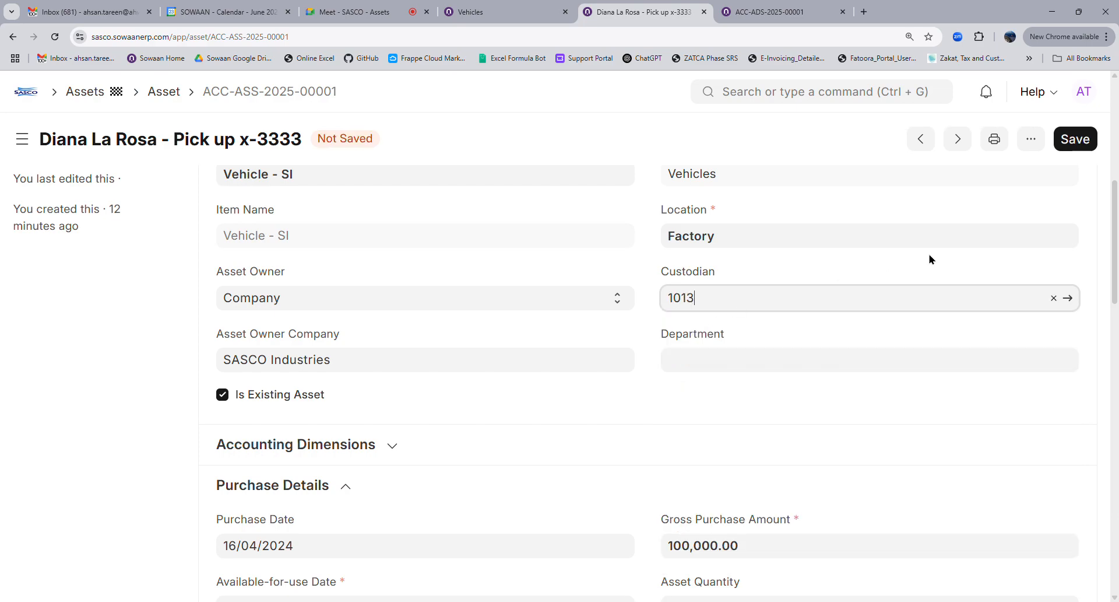
Save and submit the asset, leaving it Partially Depreciated
click(1086, 148)
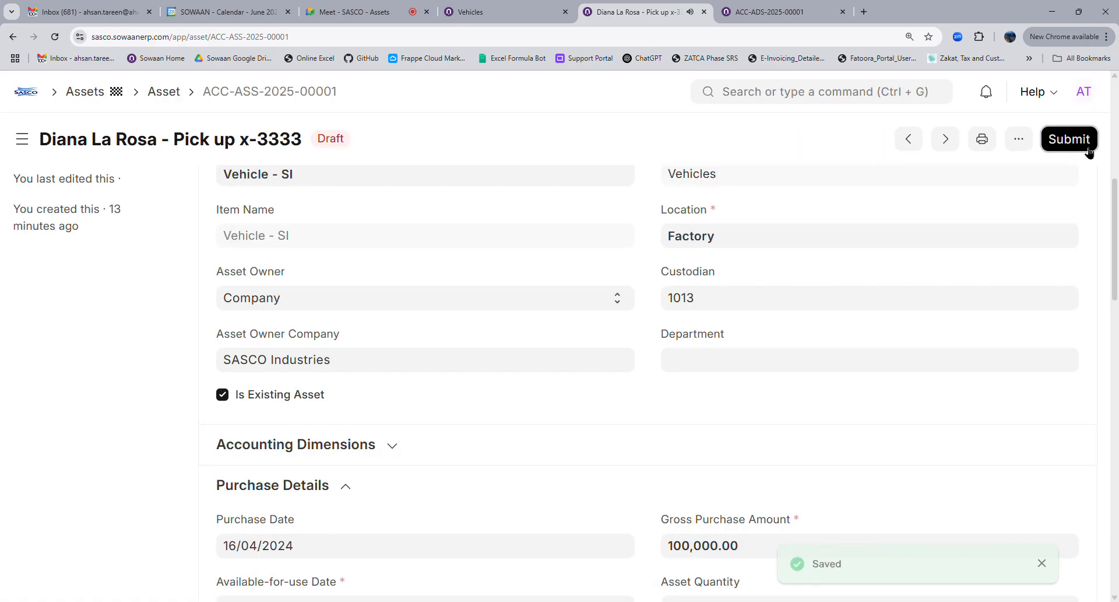
click(1070, 139)
click(766, 228)
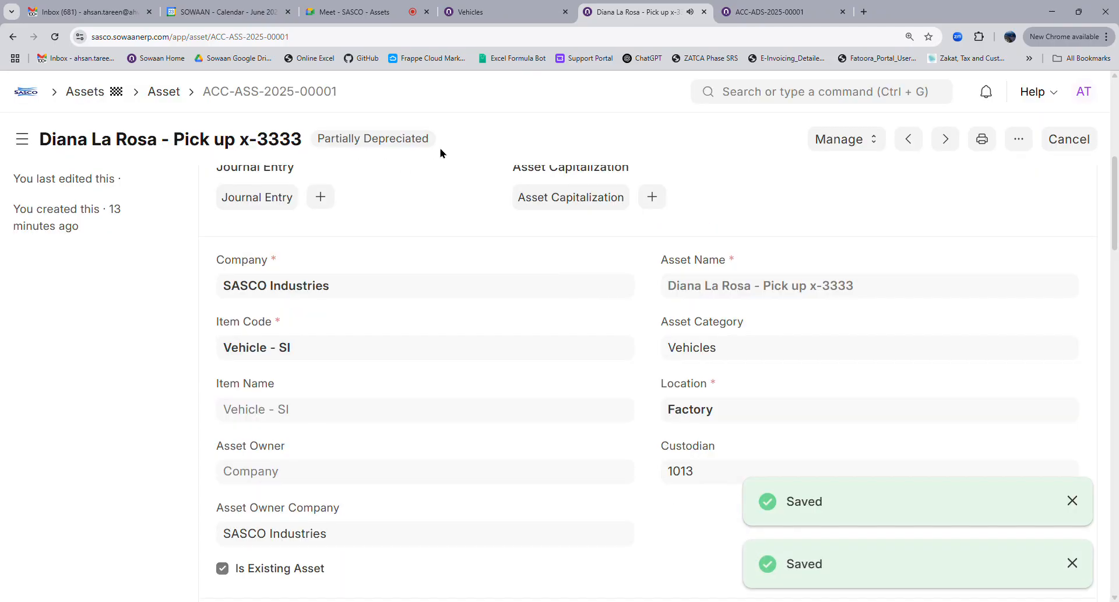
scroll(429, 290, up, 5)
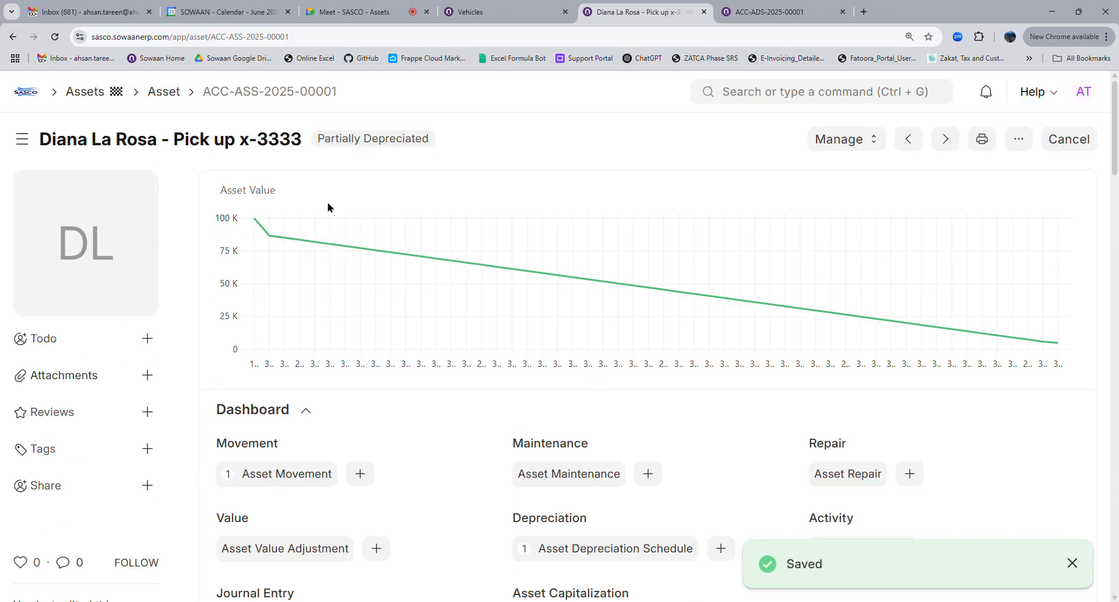
mouse_move(107, 236)
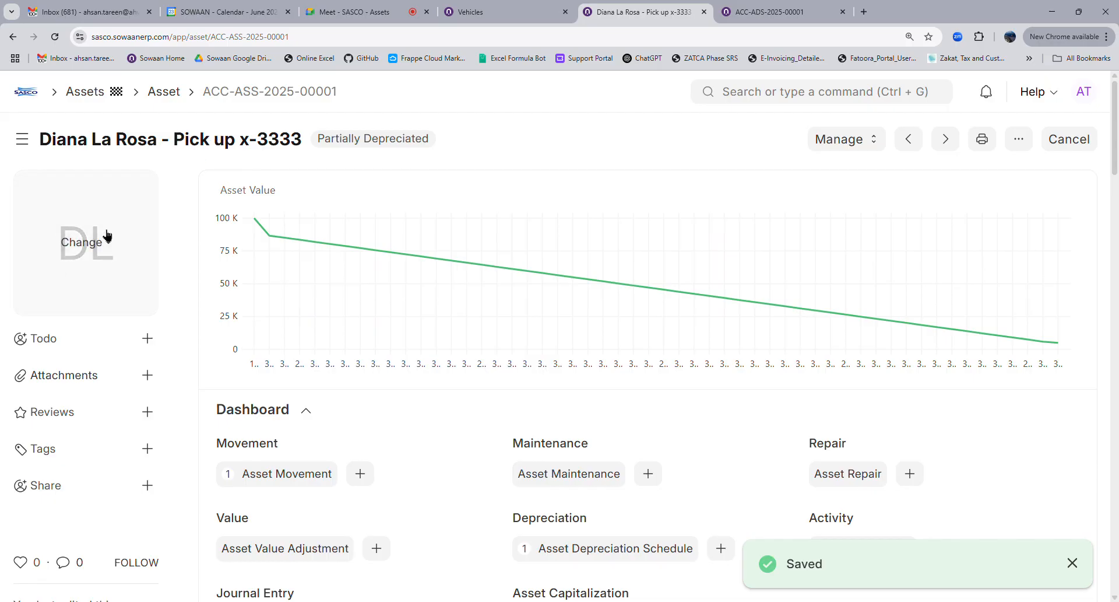
Search Google for 'pick up' in a new tab
click(865, 13)
text(pic)
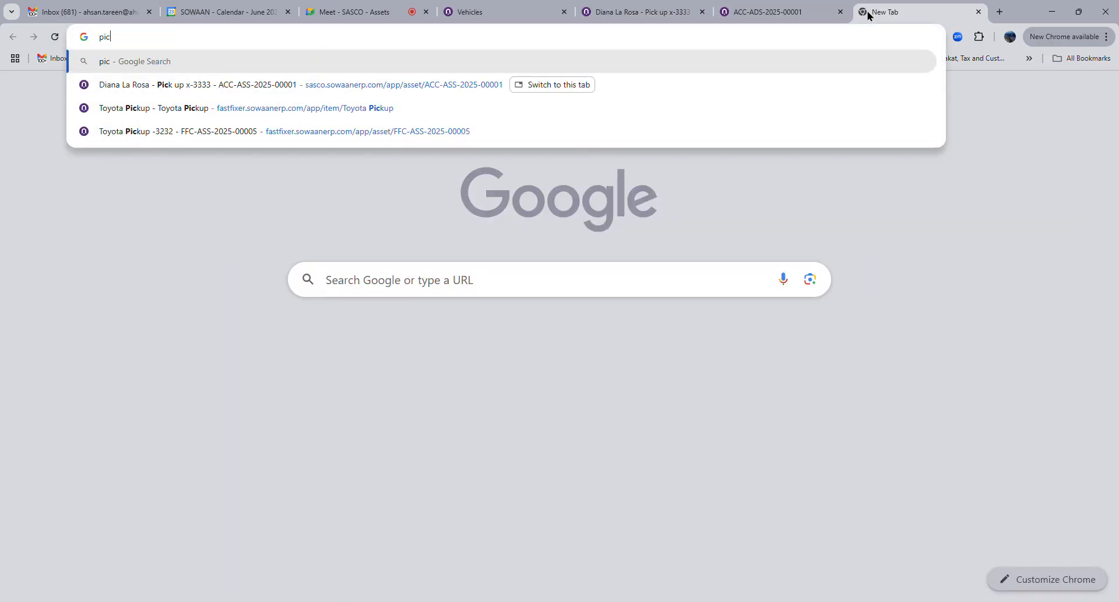
text(ku)
key(BackSpace)
text(up)
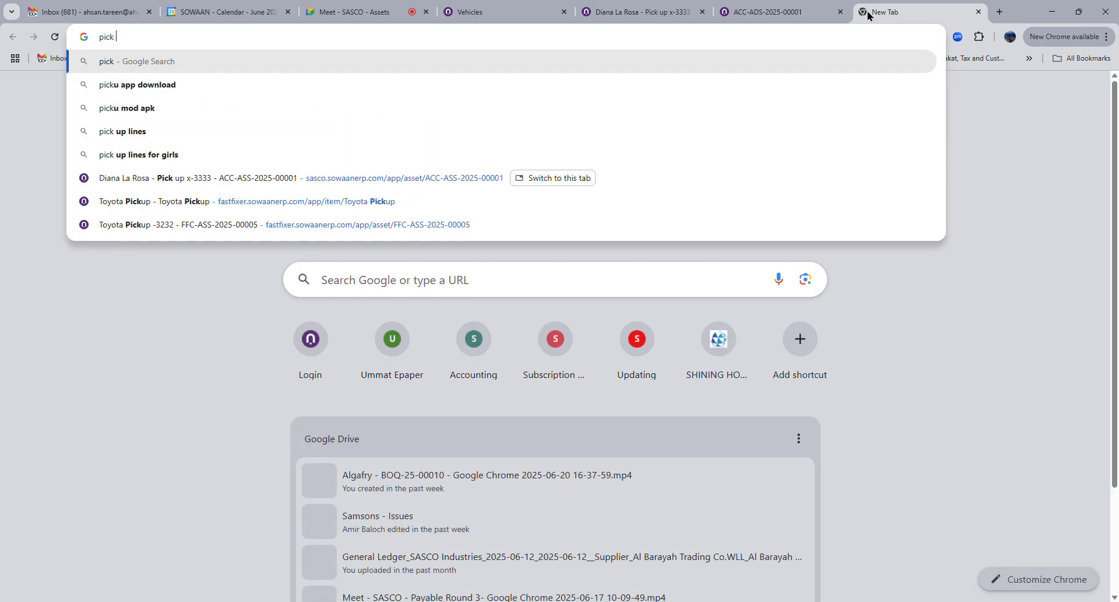
key(Return)
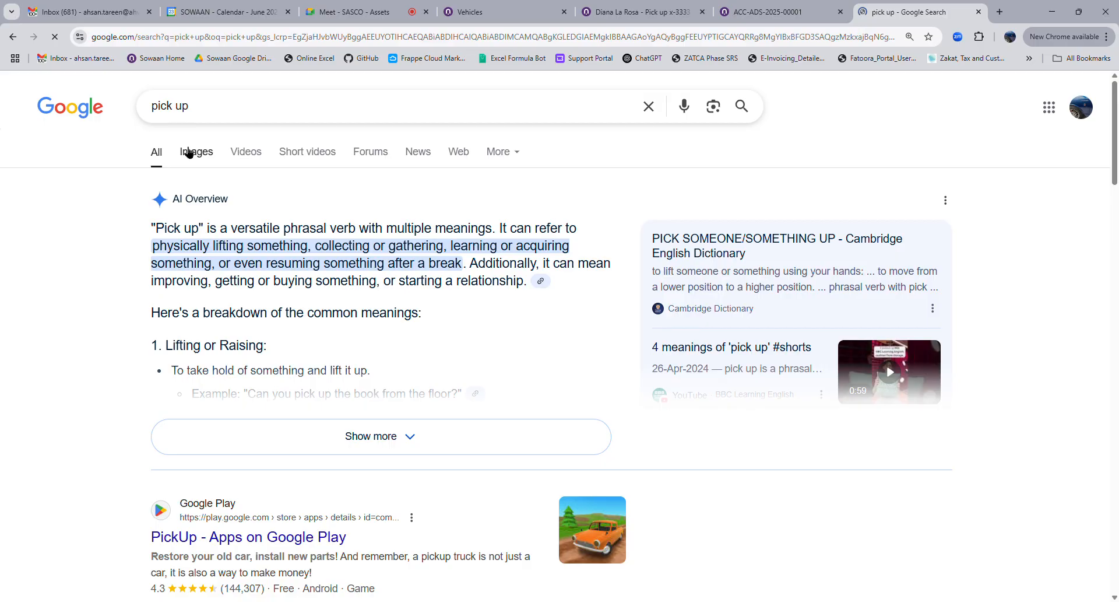
Open the Ford Ranger picture from the image results, then return to the asset record
click(192, 153)
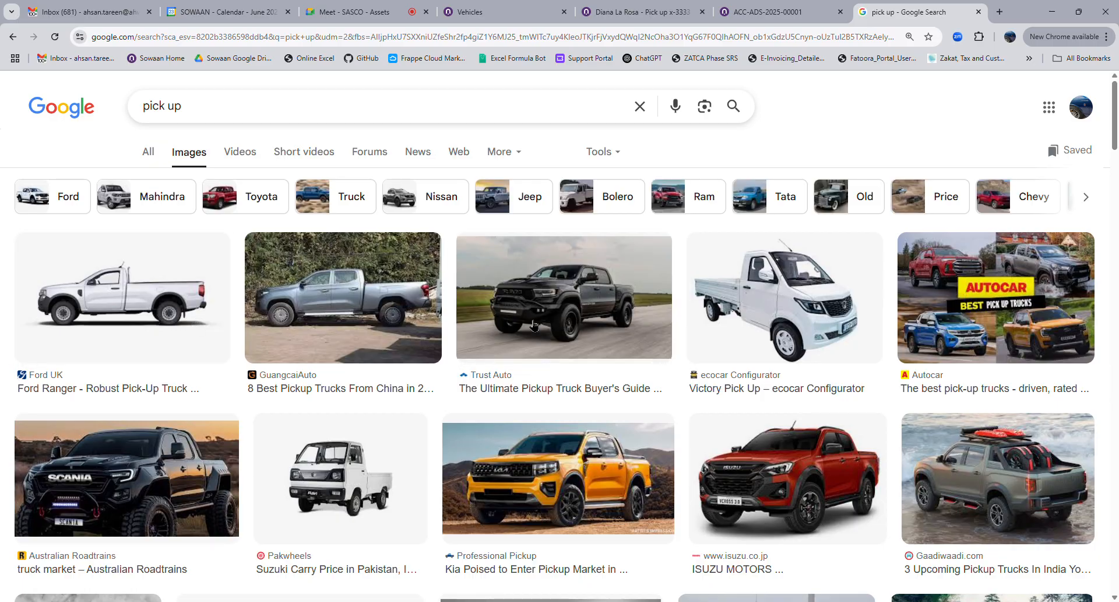
click(198, 316)
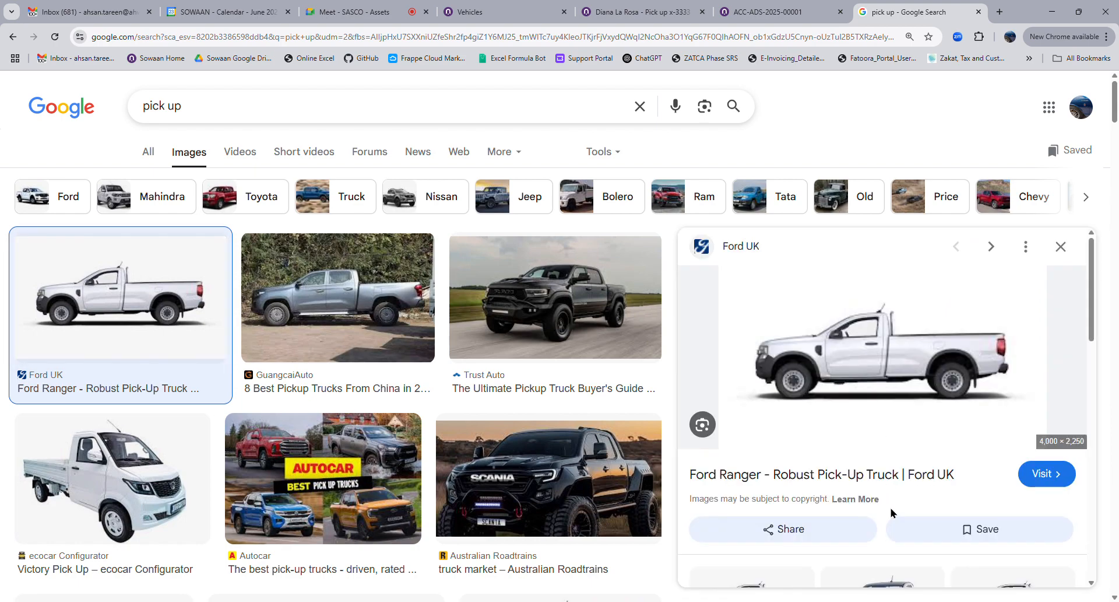
click(638, 11)
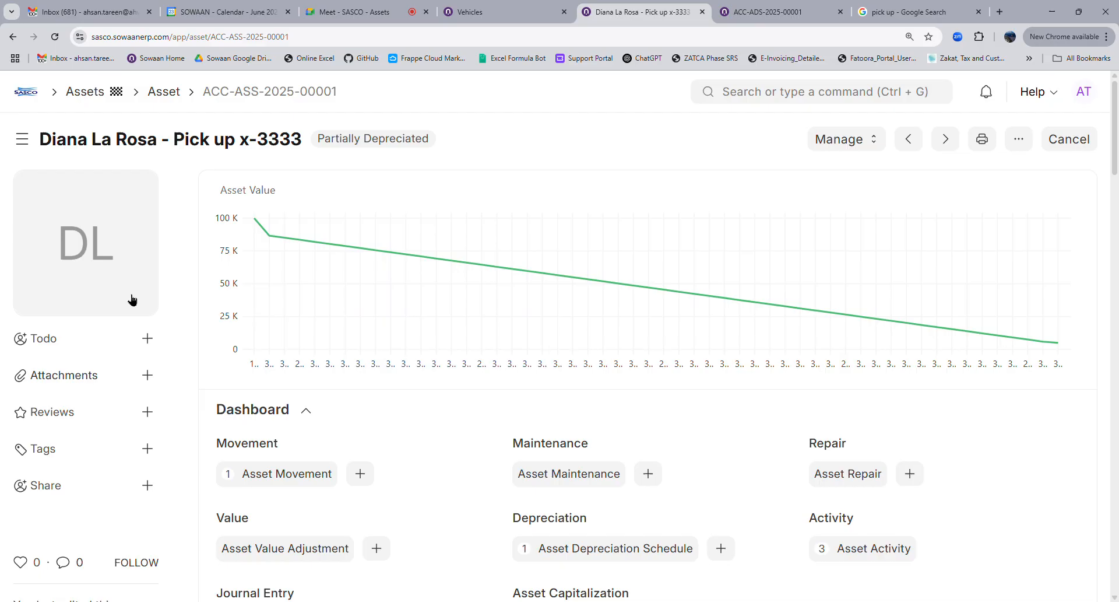
Upload the pickup truck picture to the asset from its pasted web link
click(124, 282)
click(123, 267)
click(586, 284)
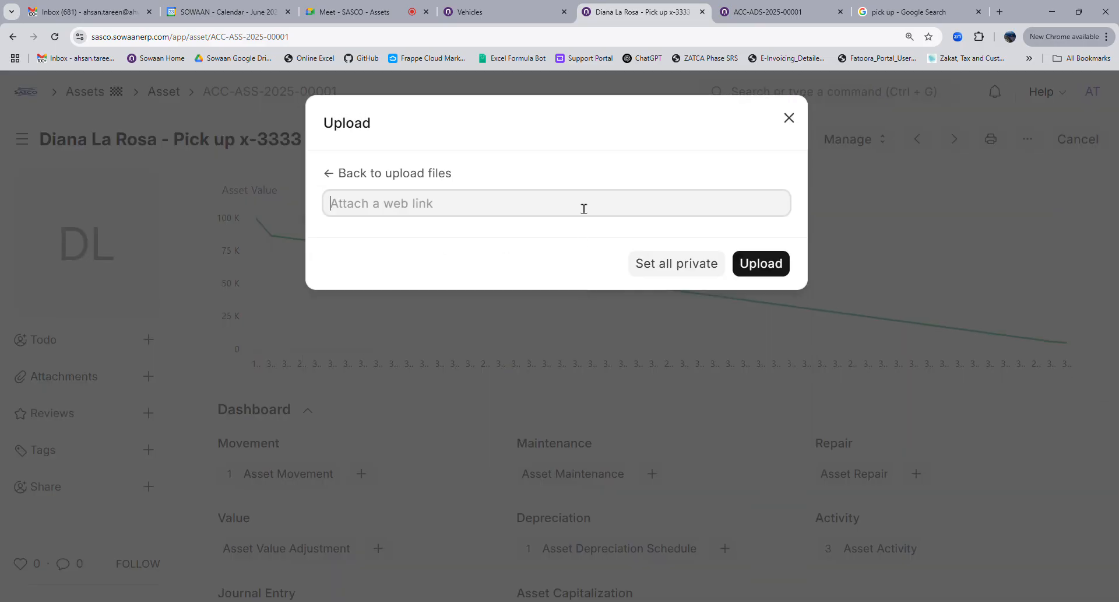
key(ctrl+v)
click(752, 268)
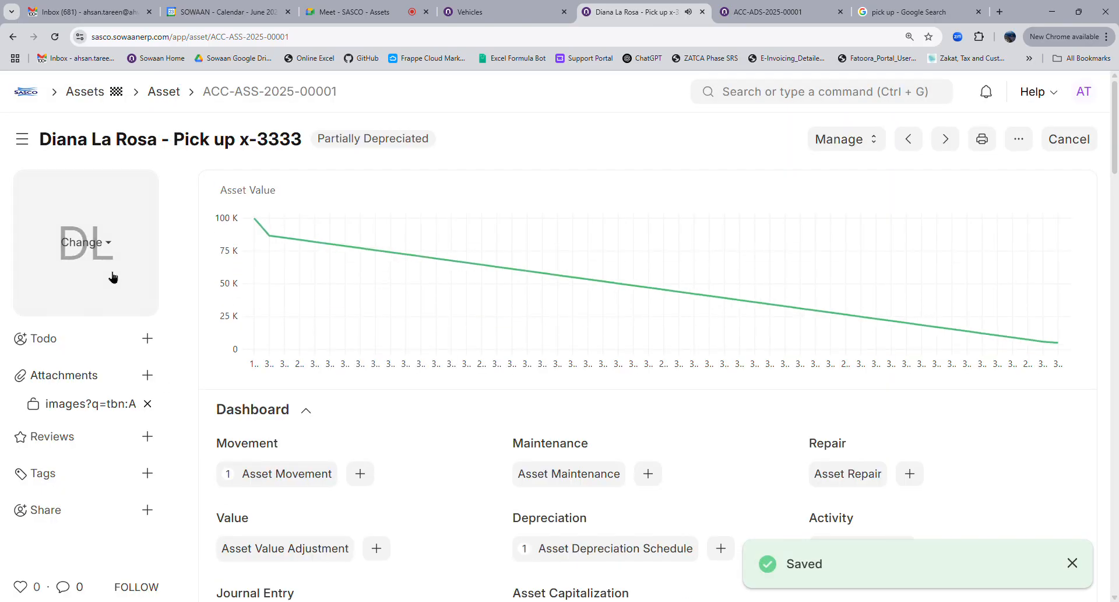
Start deleting the image attachment but answer No, keeping it attached
click(147, 404)
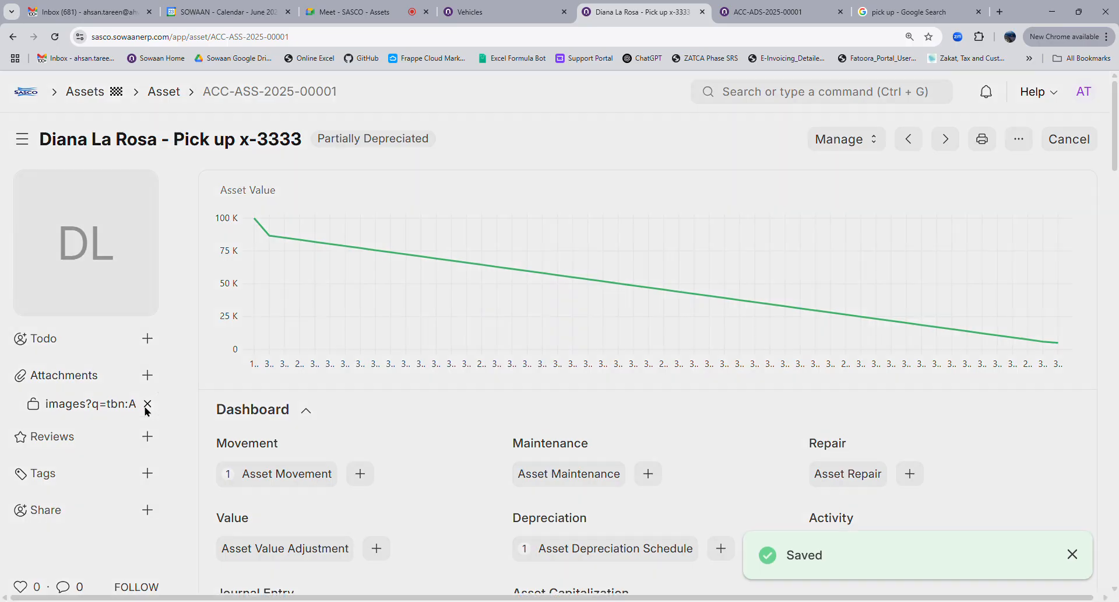
click(723, 232)
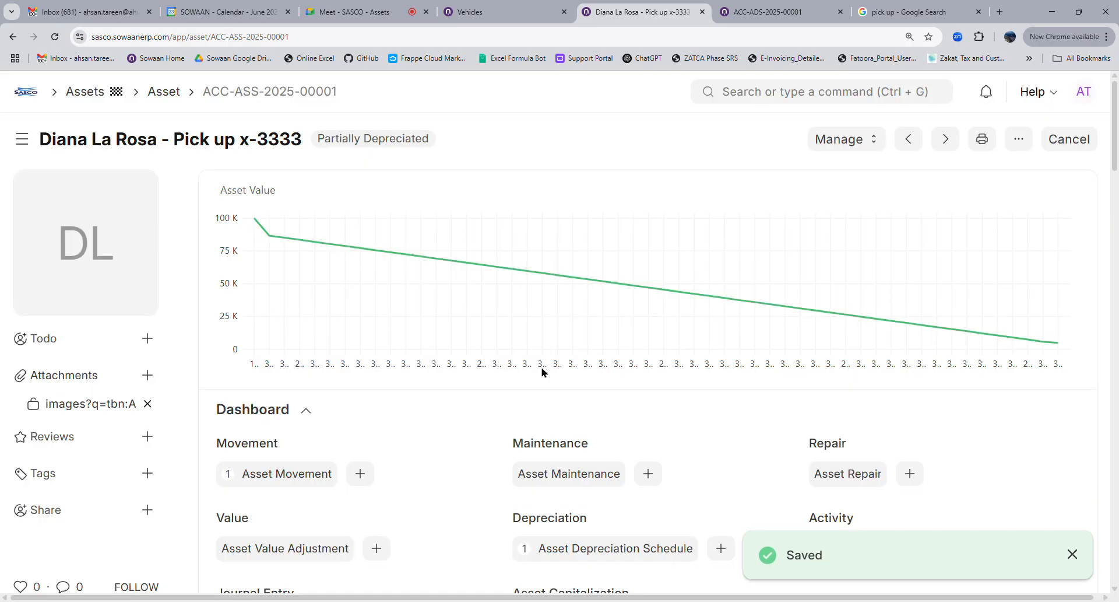
scroll(490, 375, down, 3)
scroll(474, 406, down, 2)
scroll(472, 406, down, 1)
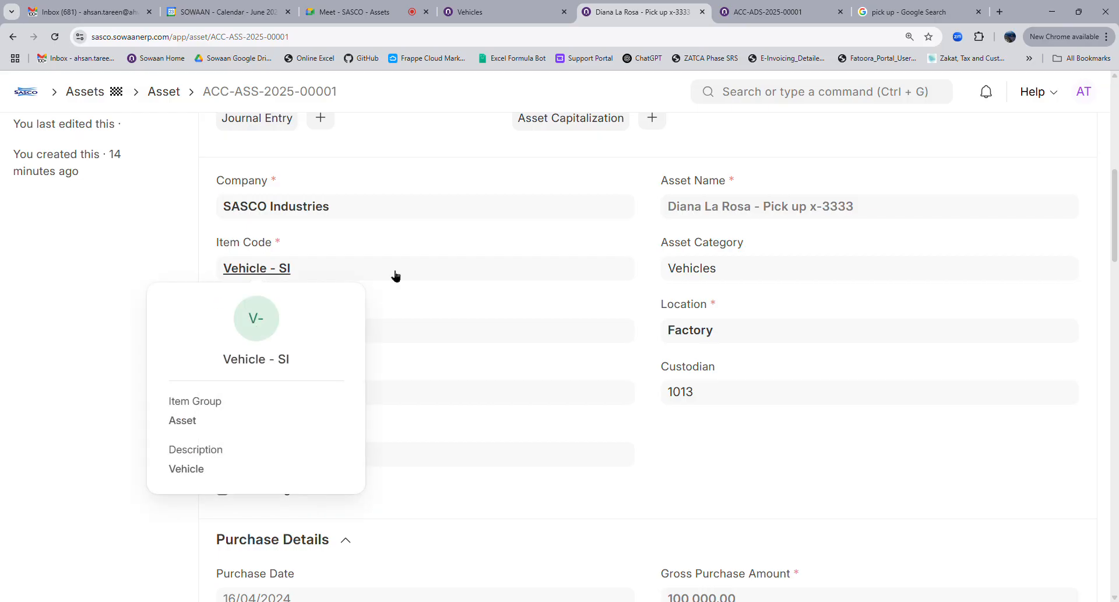
scroll(262, 274, up, 7)
Open Customize for the Asset form and select the Image field
click(1019, 138)
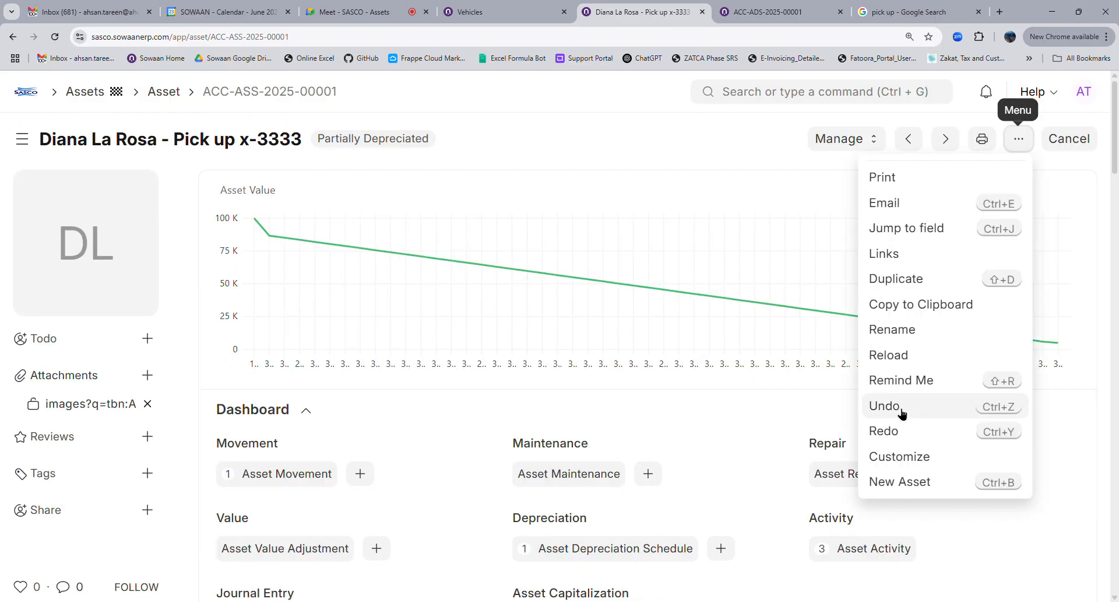
click(892, 458)
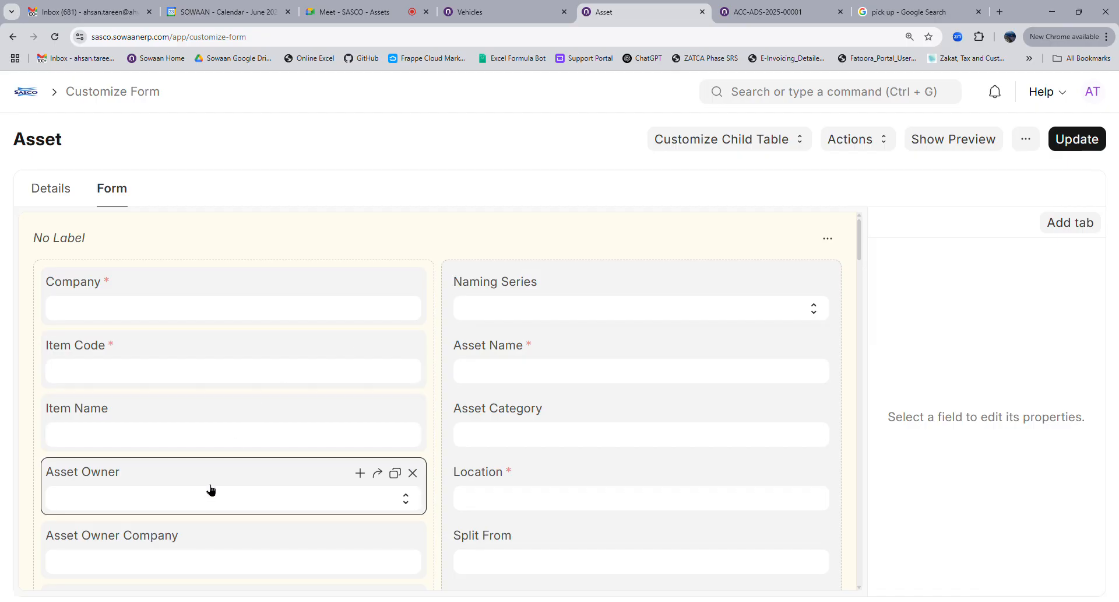
scroll(211, 490, down, 4)
scroll(210, 489, down, 4)
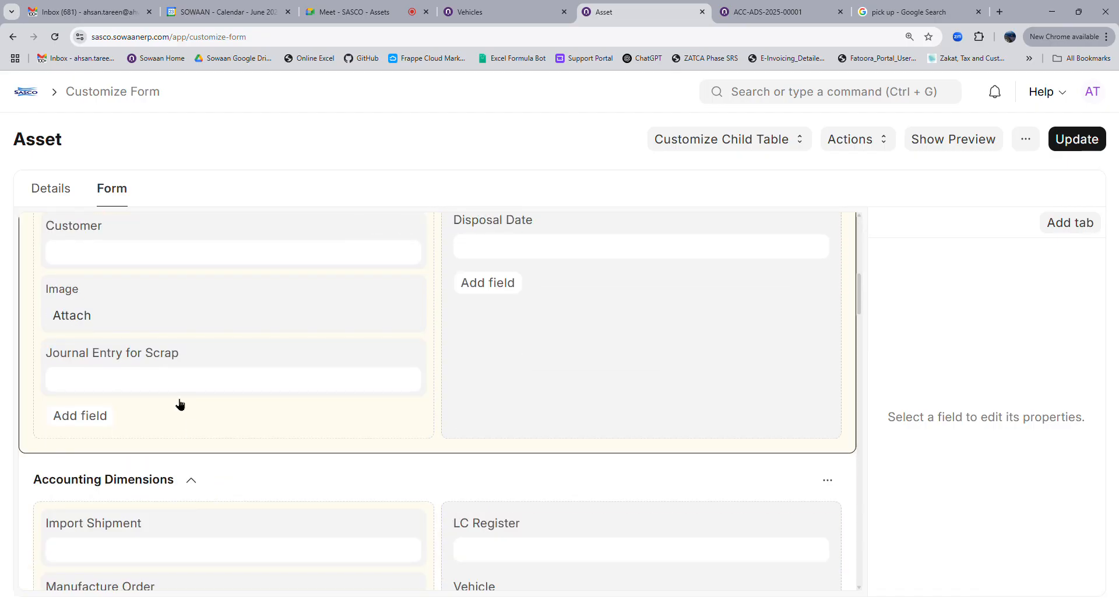
click(149, 315)
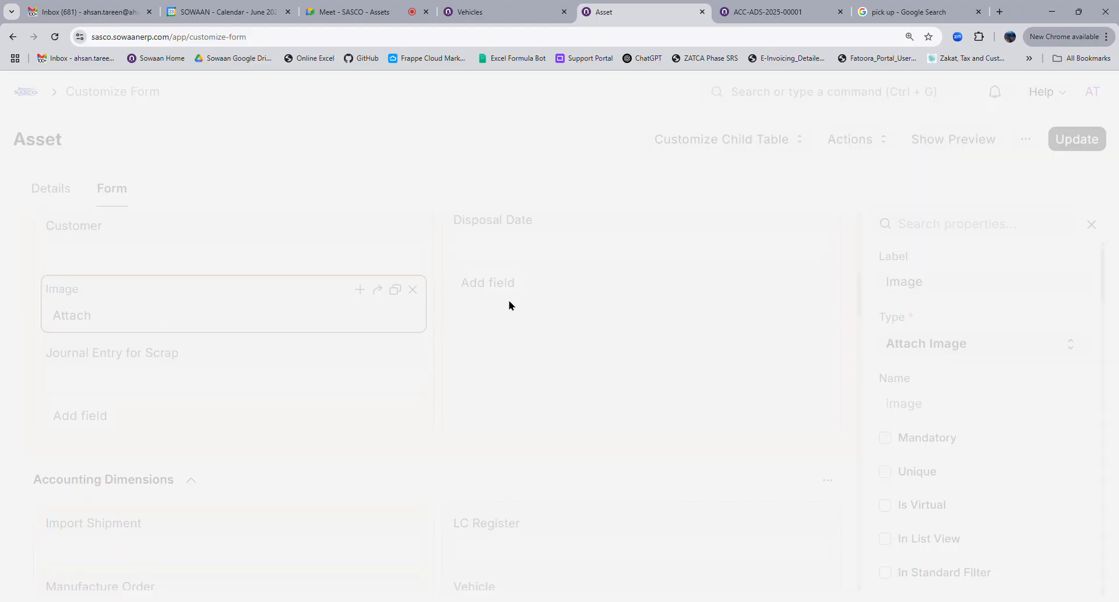
Clear the Image field's Fetch From source, update the customization, and return to the Asset list
scroll(956, 489, down, 6)
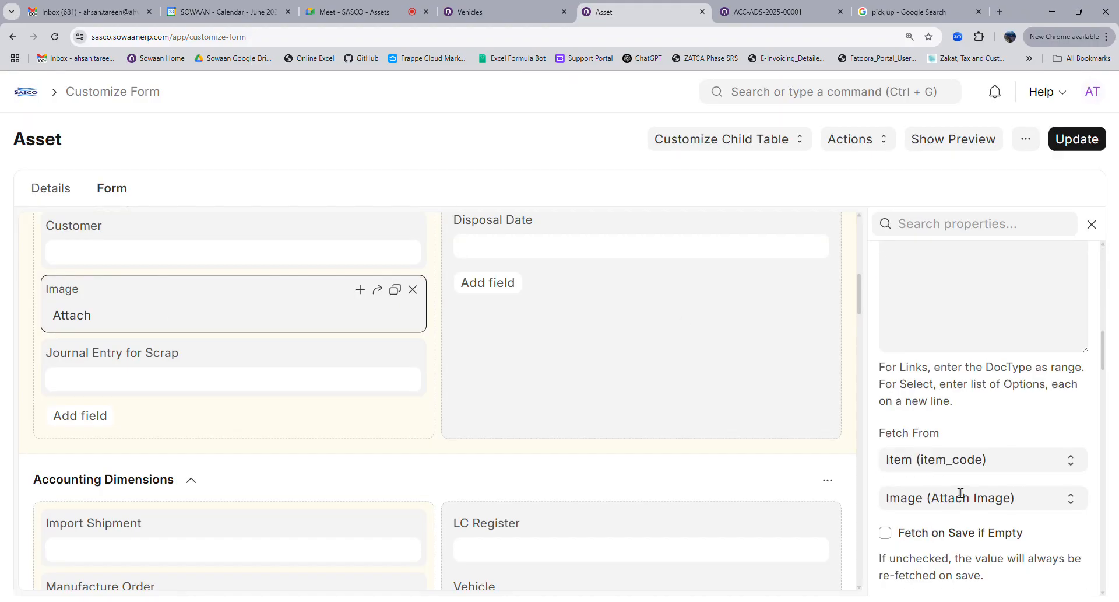
click(945, 463)
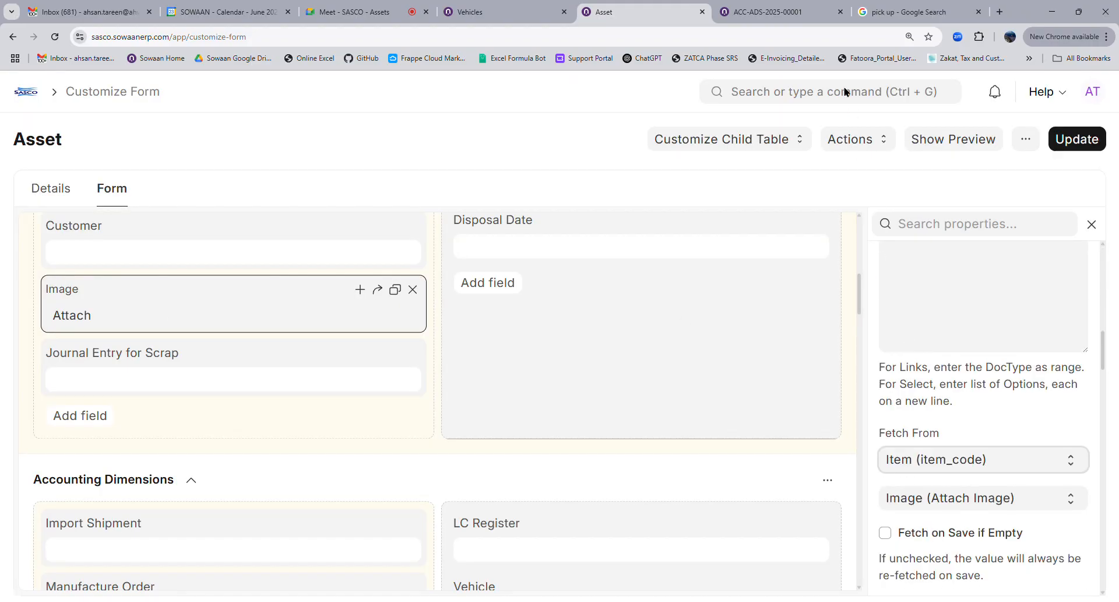
click(989, 498)
click(1076, 148)
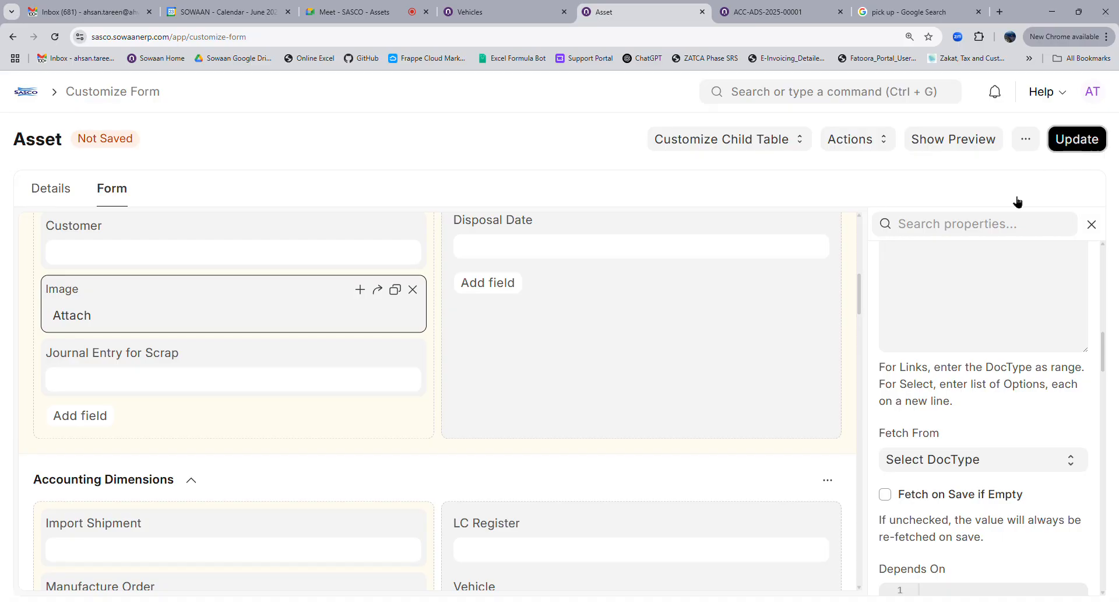
click(1060, 153)
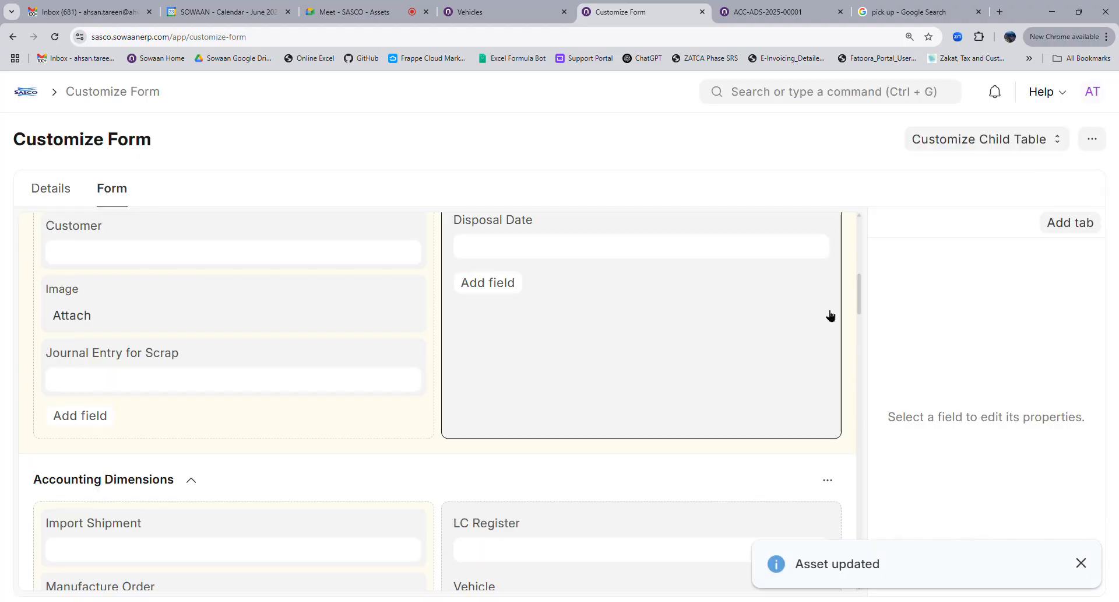
click(849, 138)
click(860, 170)
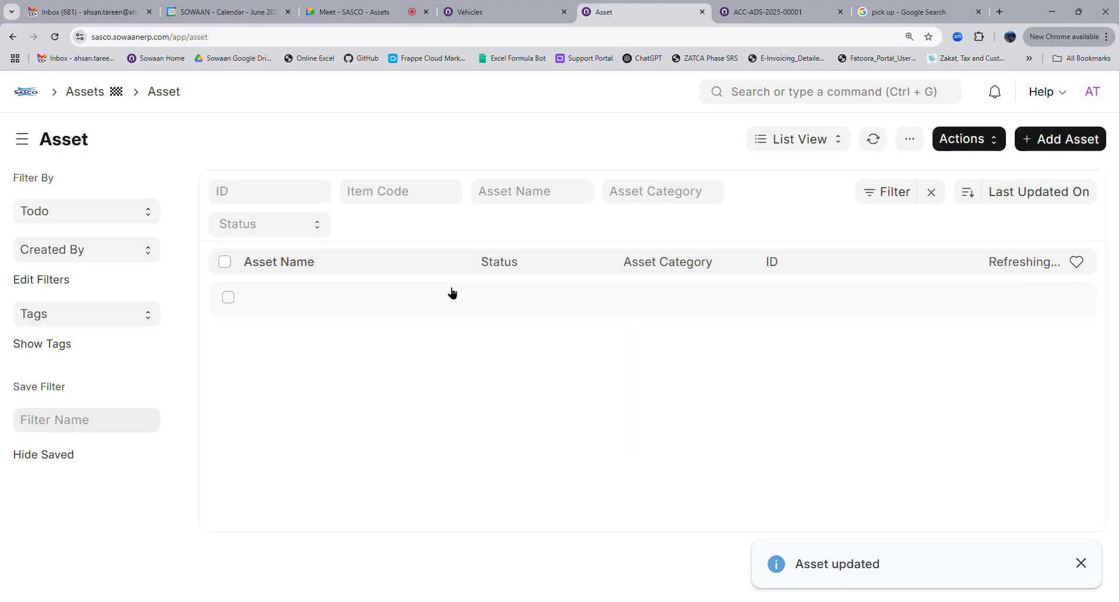
Open asset ACC-ASS-2025-00001 and delete its existing image attachment
click(321, 300)
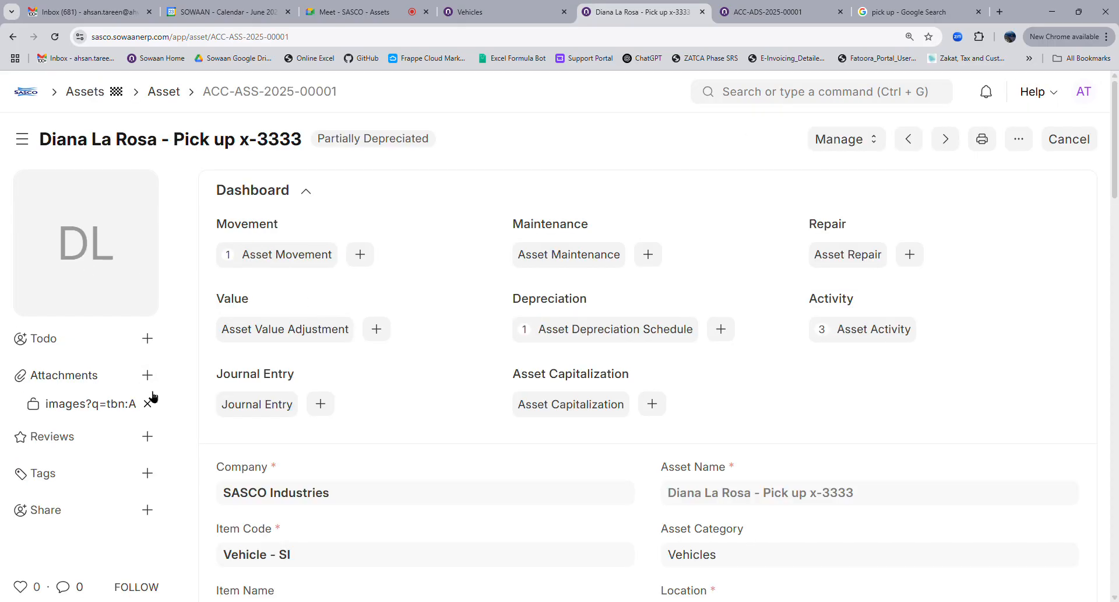
click(106, 256)
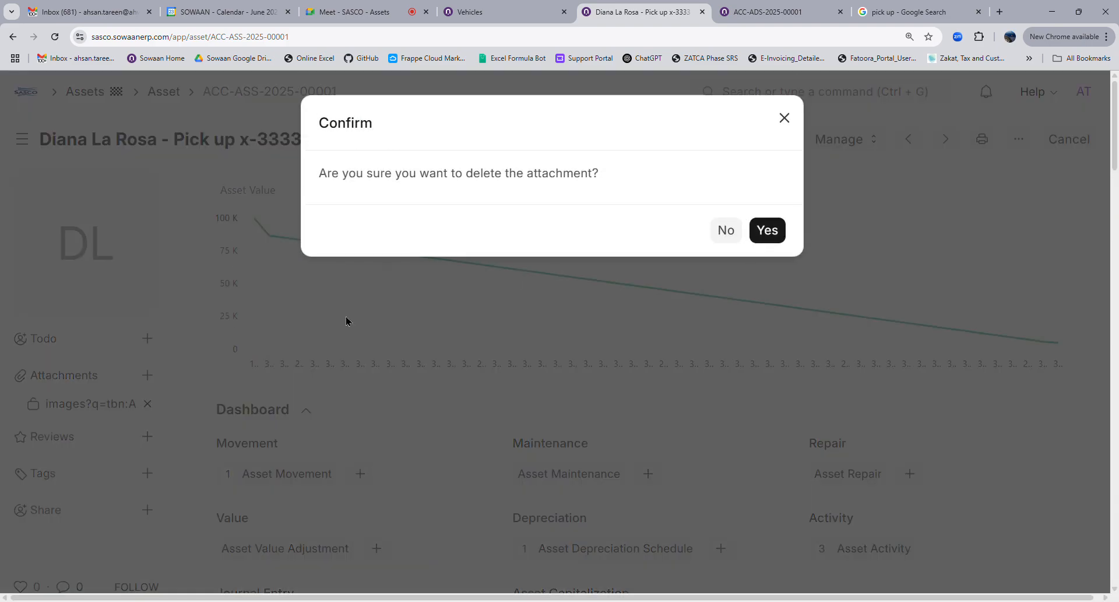
click(760, 233)
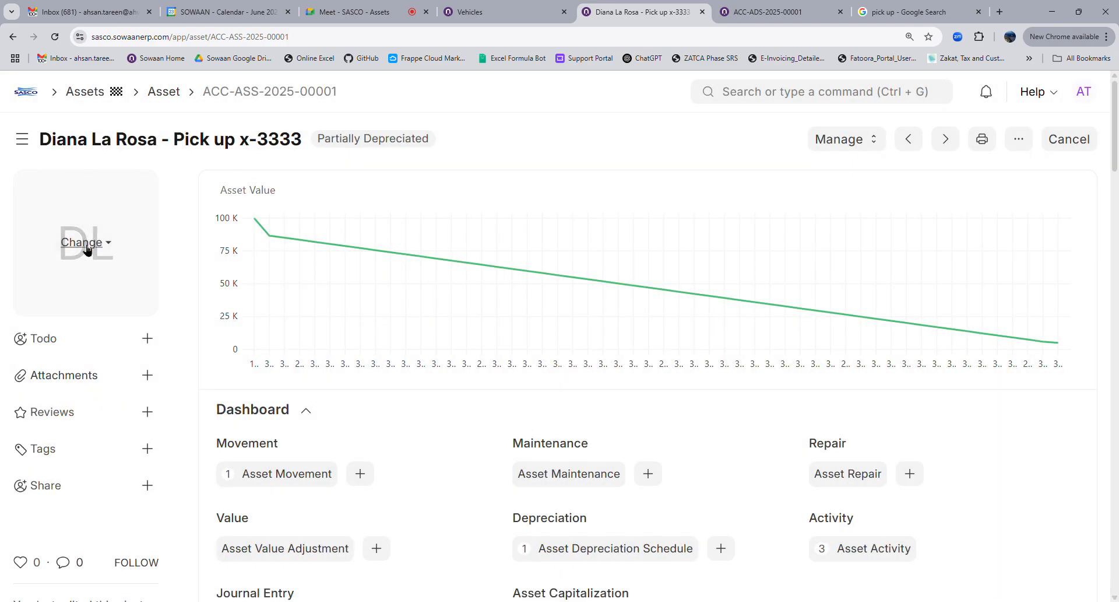
Upload the white pickup truck picture as the asset image from its pasted web link
click(87, 245)
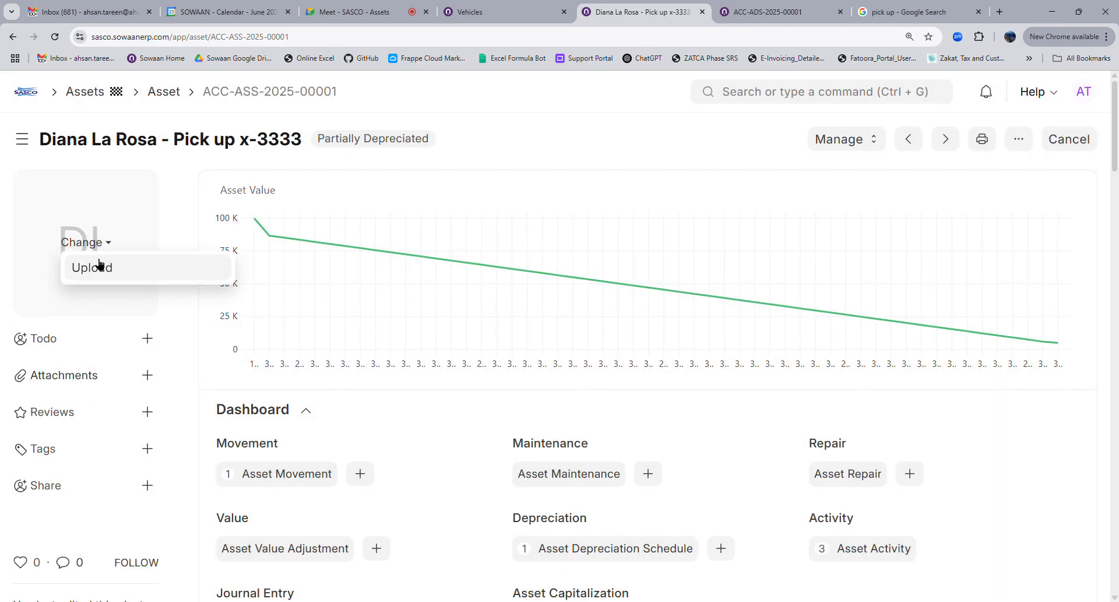
click(94, 265)
click(583, 280)
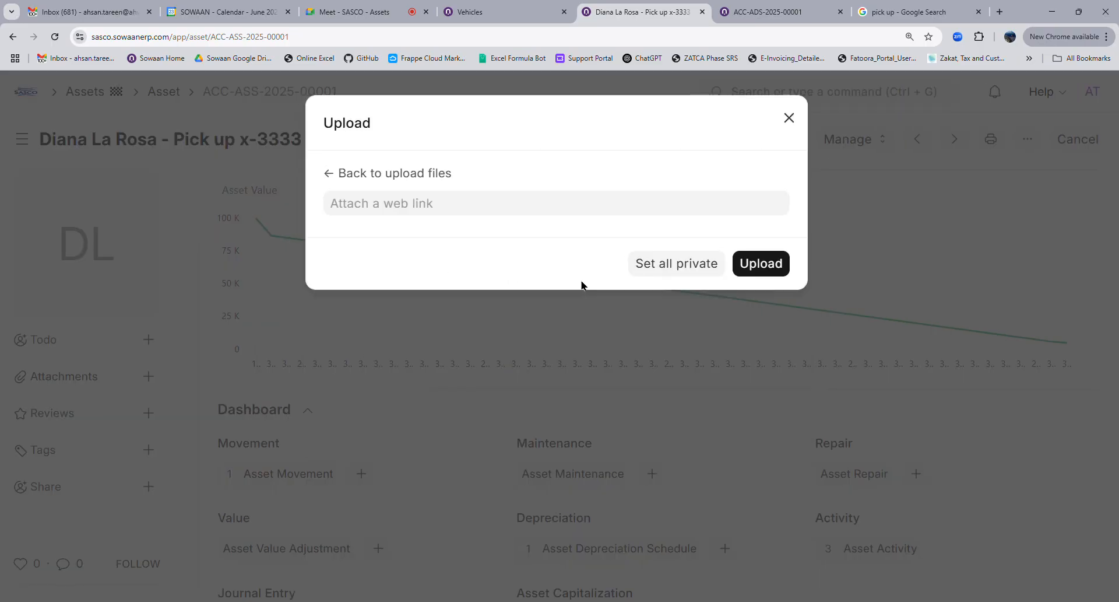
click(538, 217)
text(https://encrypted-tbn0.gstatic.com/images?q=tbn:ANd9GcTKkE_2jarOYMaxMENWZG6SHEGChnEZIrnKXg&s)
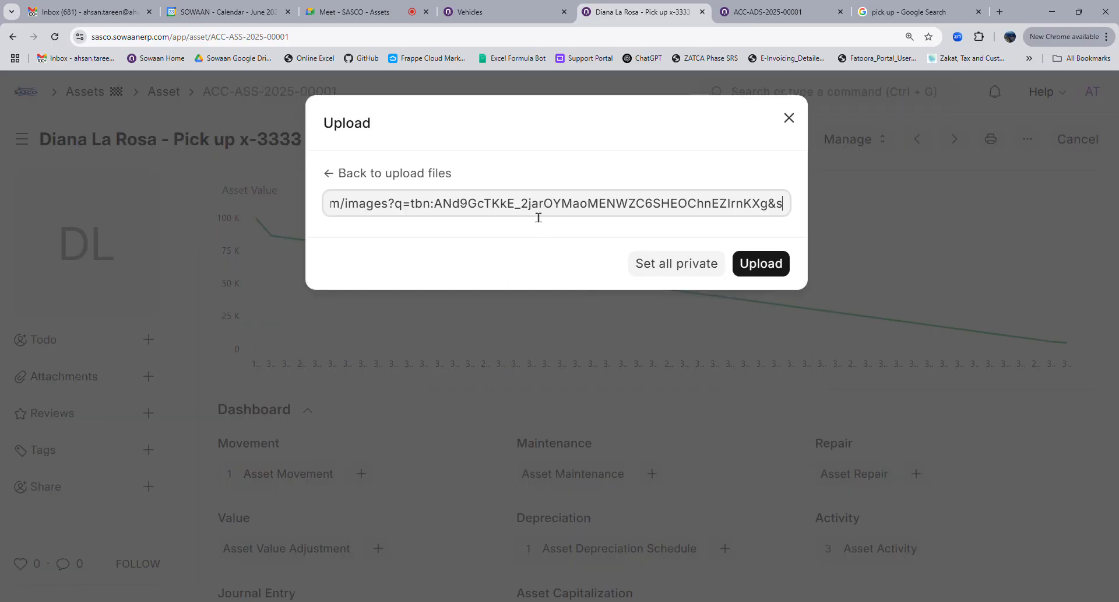
click(756, 277)
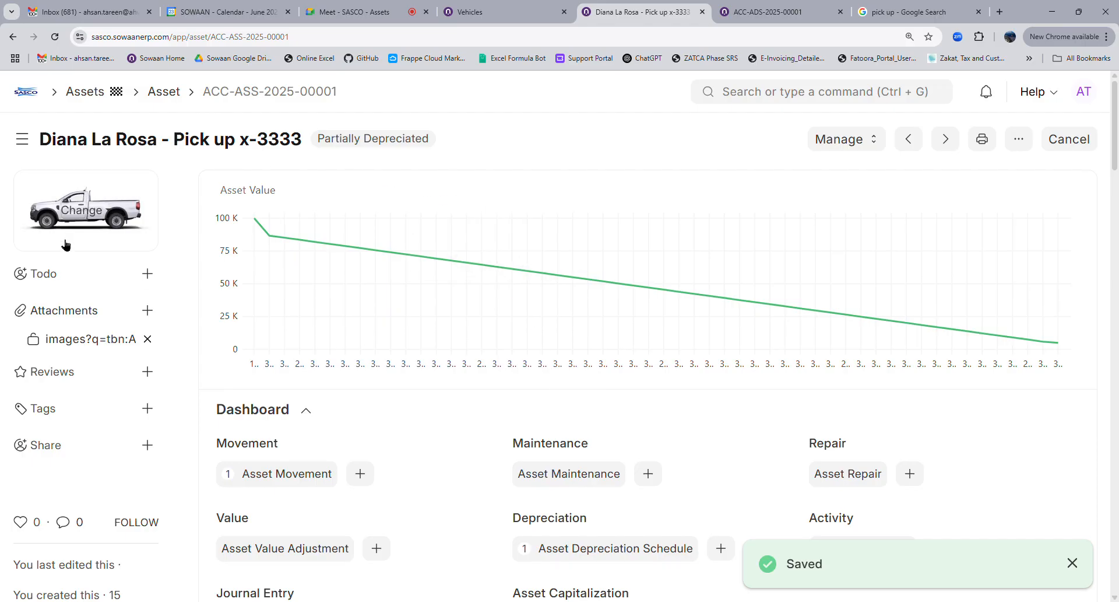
scroll(390, 295, down, 8)
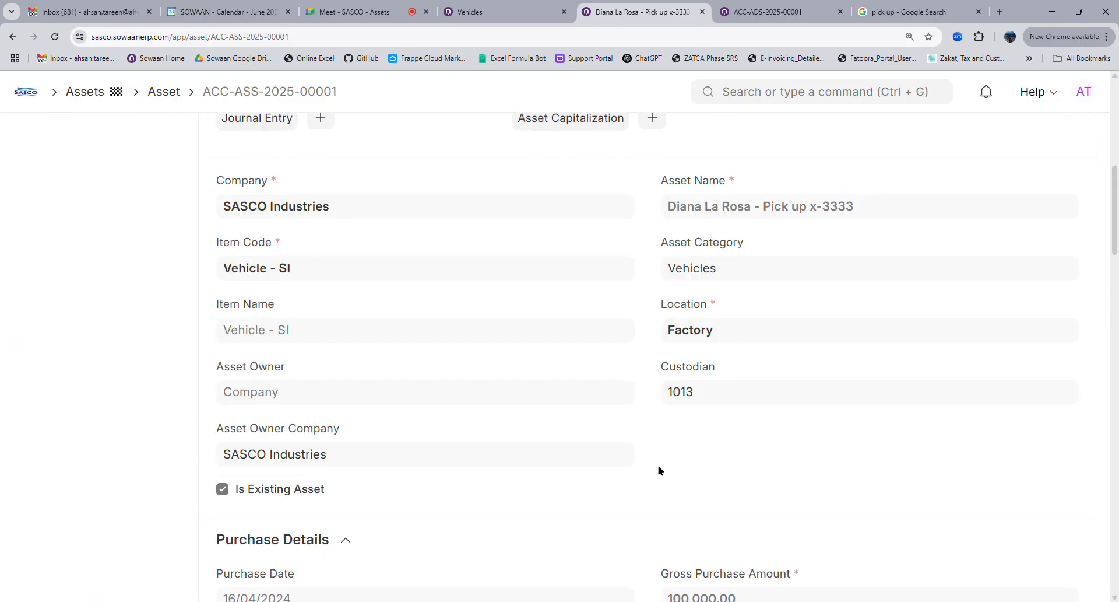
scroll(659, 470, down, 4)
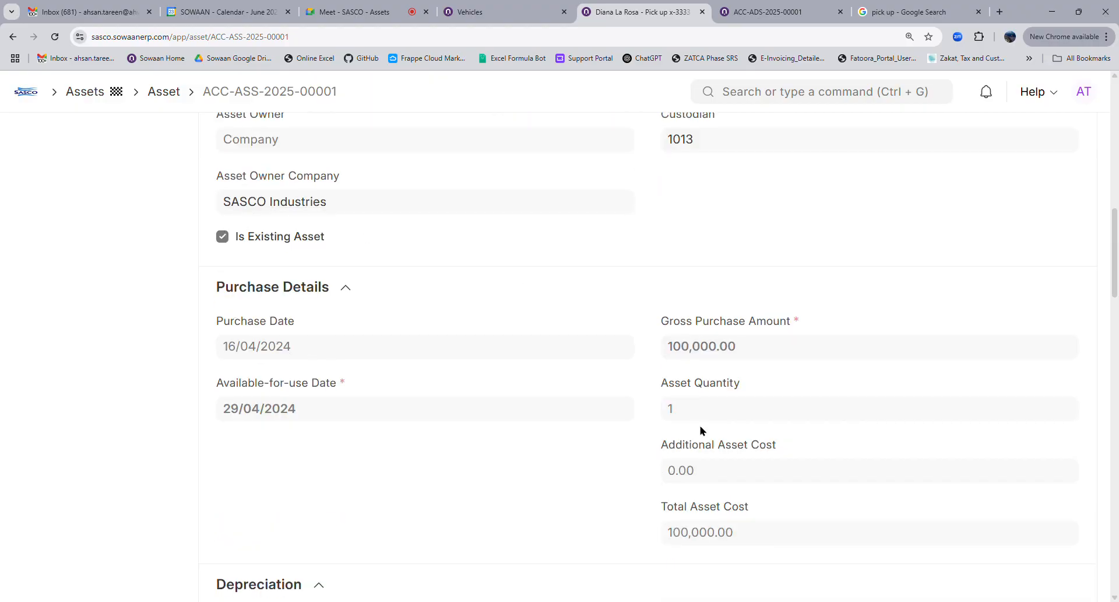
scroll(702, 428, down, 4)
scroll(639, 454, down, 4)
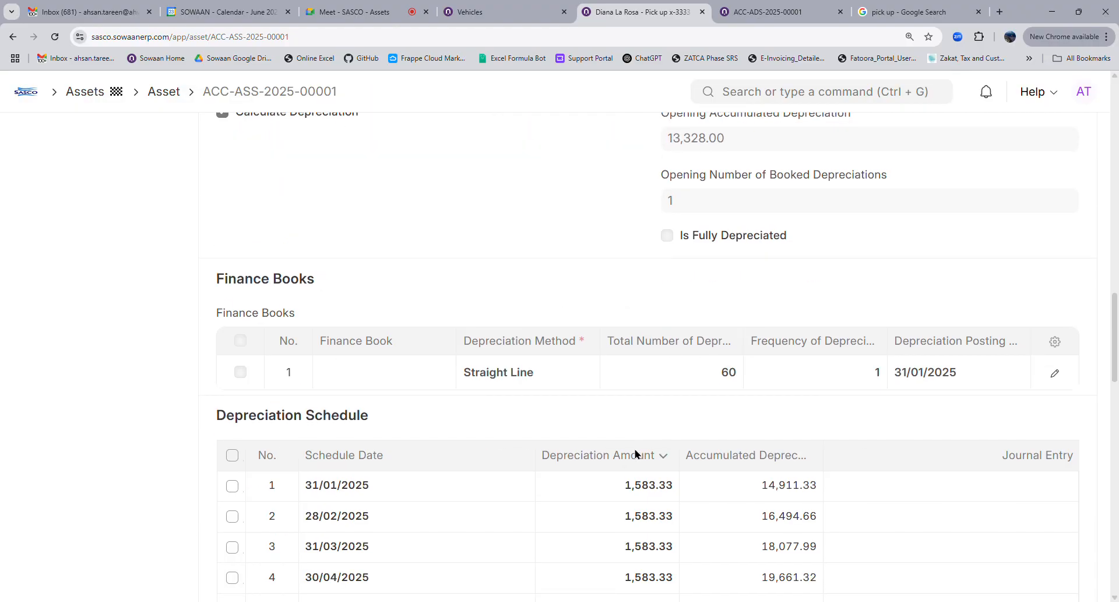
scroll(590, 421, down, 8)
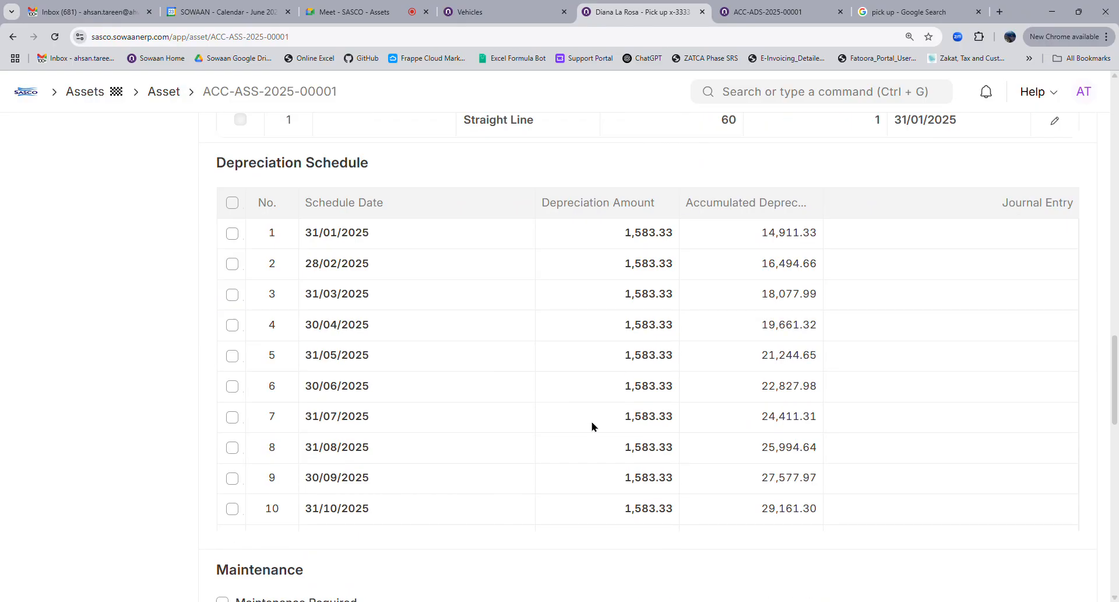
scroll(590, 421, up, 5)
scroll(591, 407, up, 4)
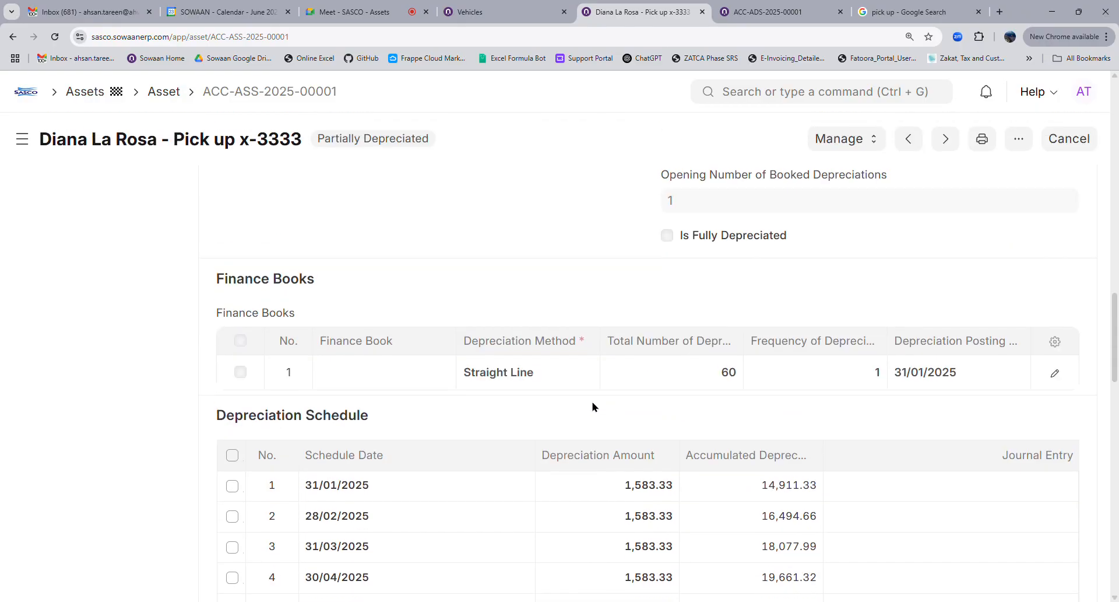
scroll(593, 406, down, 14)
scroll(592, 406, down, 9)
scroll(592, 407, up, 9)
scroll(601, 407, up, 20)
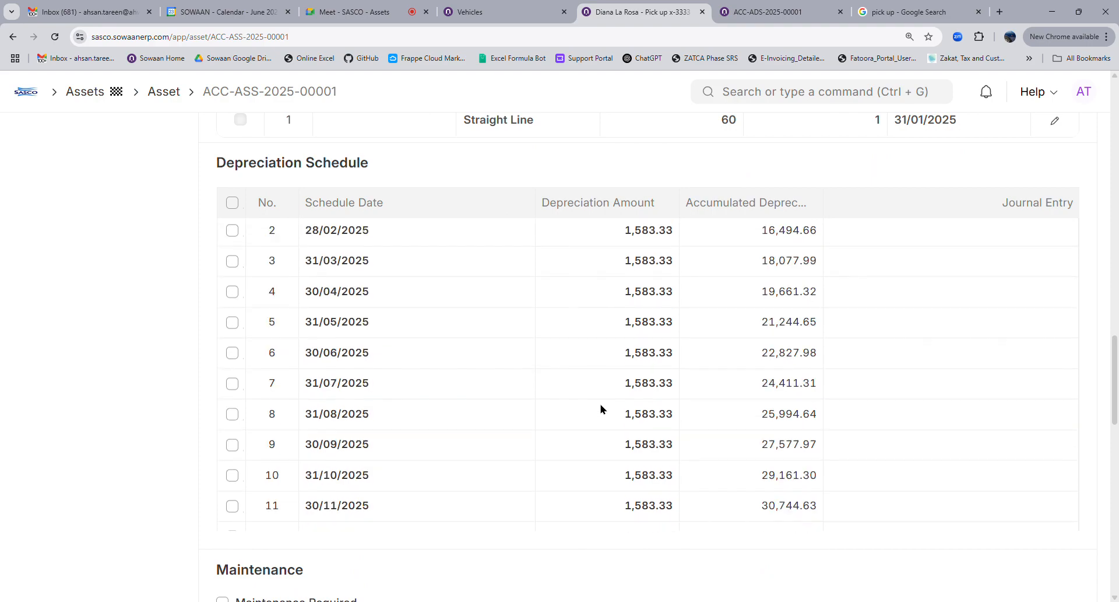
scroll(723, 392, down, 4)
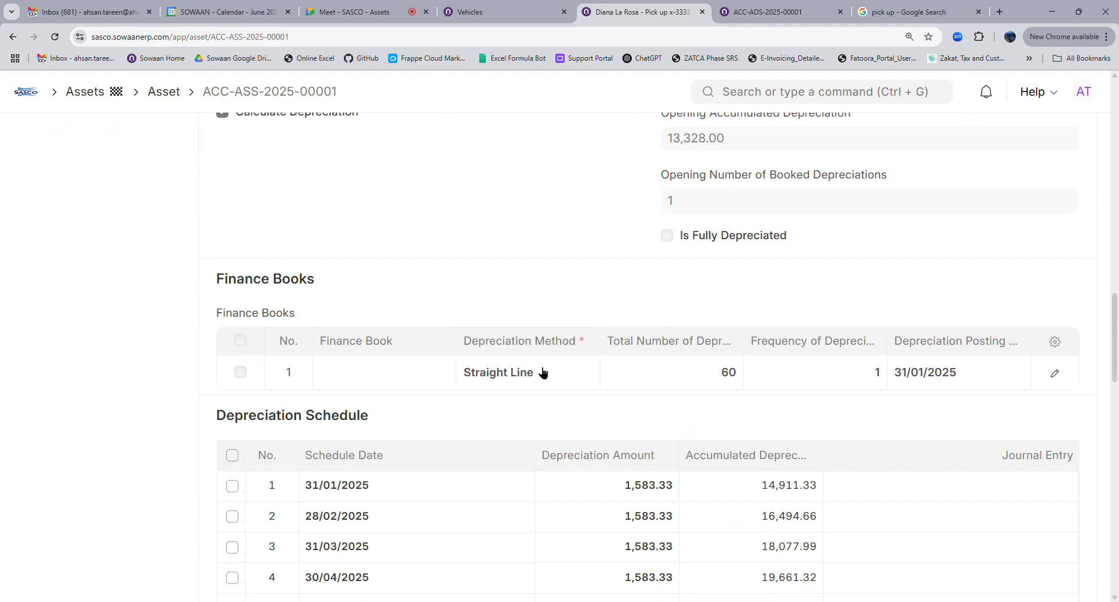
scroll(317, 400, down, 5)
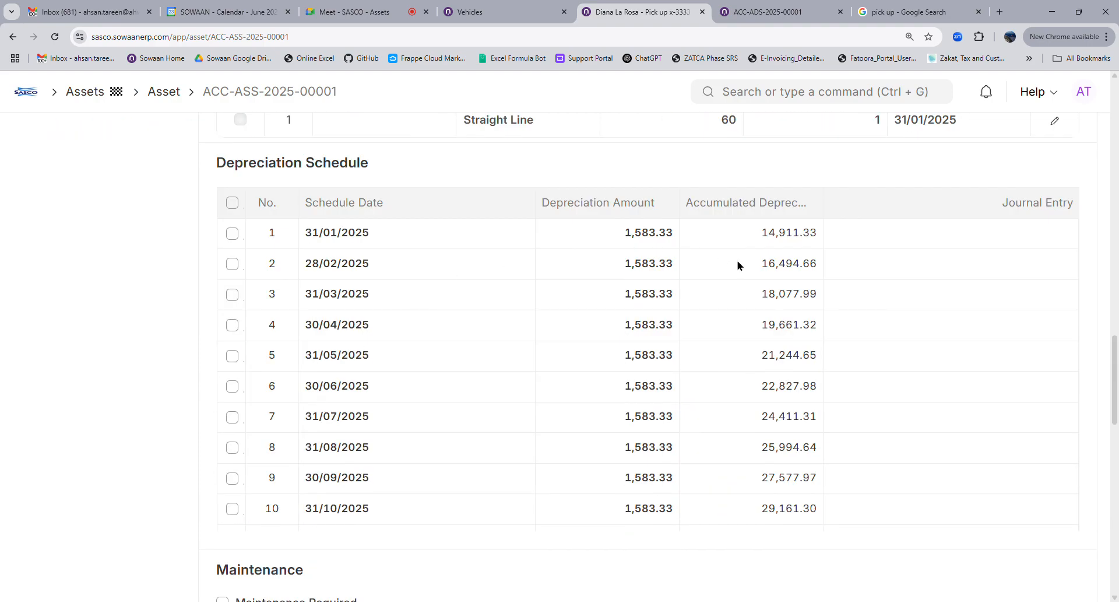
scroll(736, 268, up, 10)
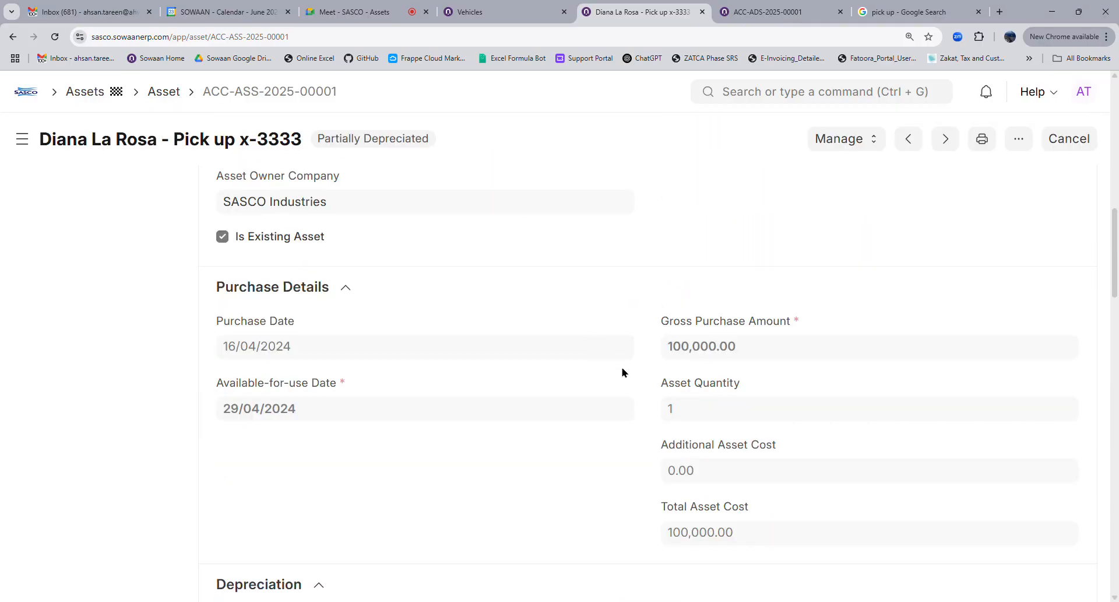
scroll(341, 427, down, 10)
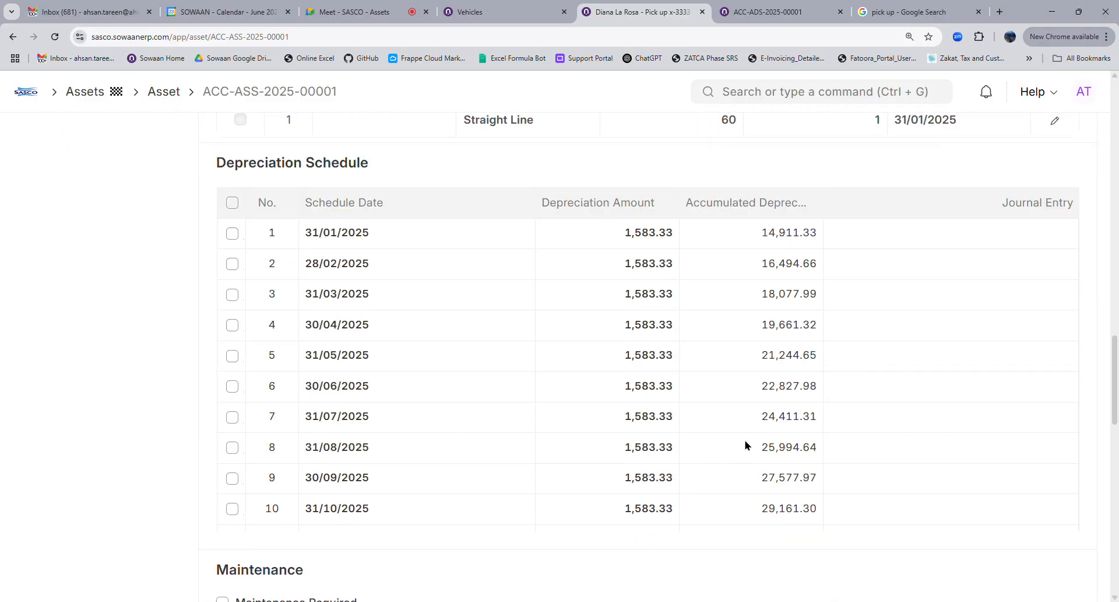
scroll(746, 392, up, 4)
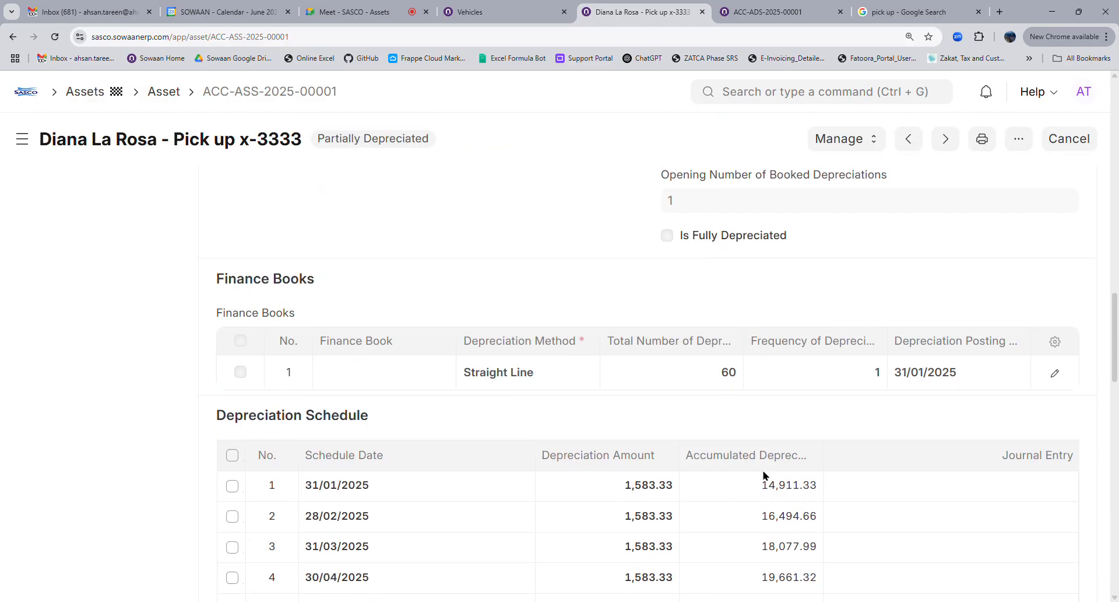
scroll(765, 475, up, 4)
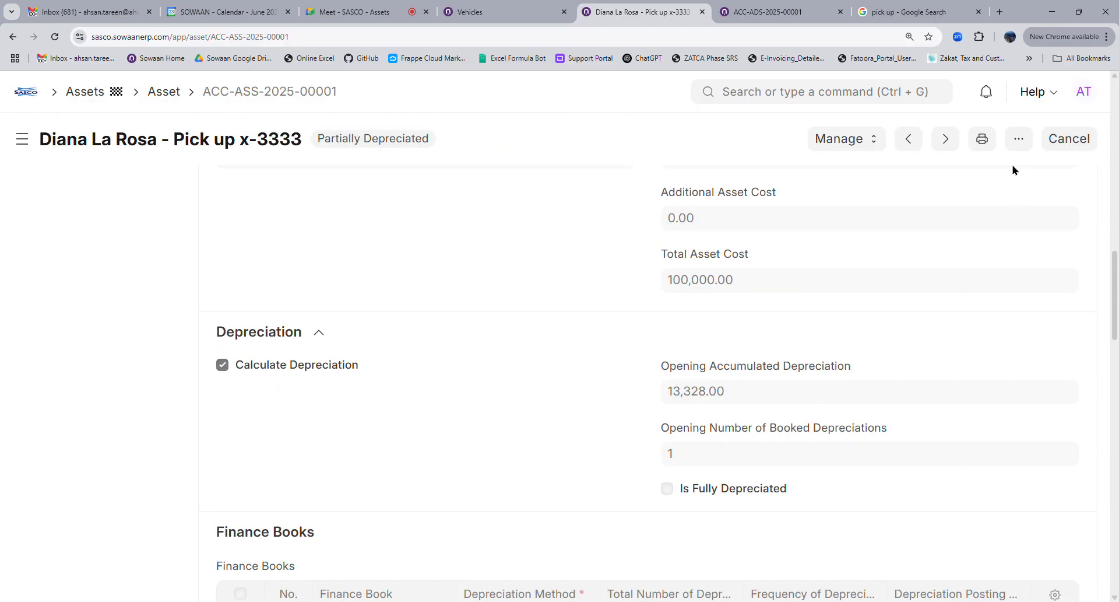
scroll(701, 437, up, 10)
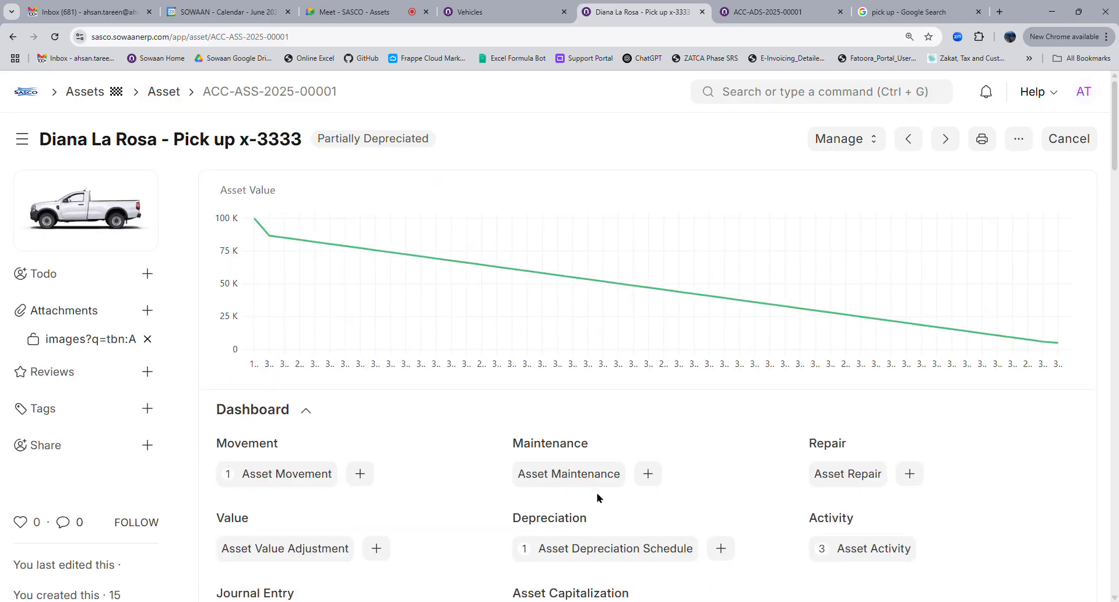
scroll(598, 497, down, 4)
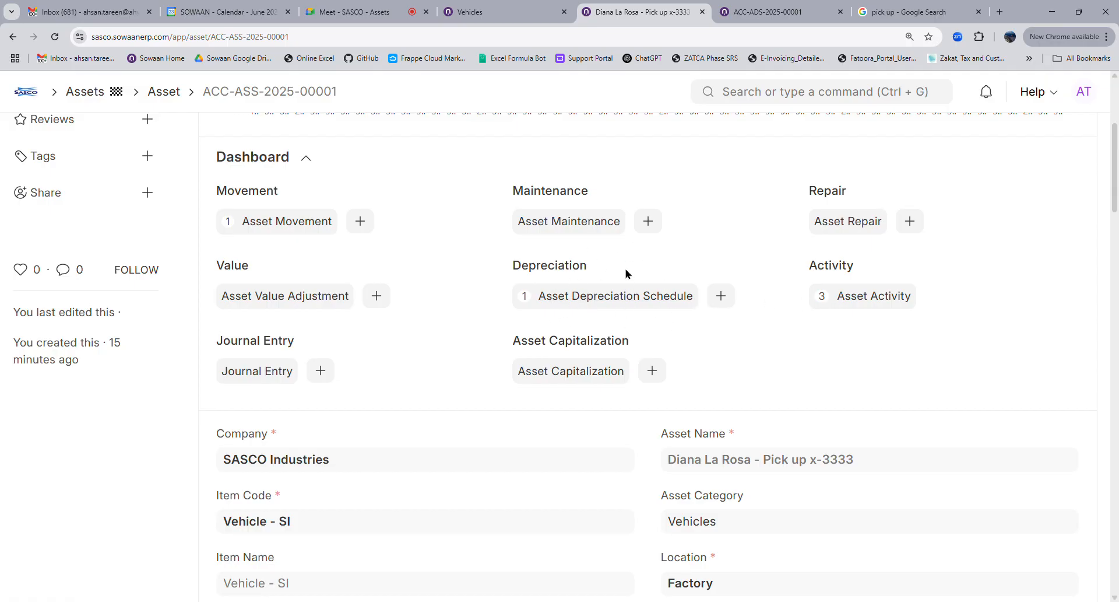
scroll(632, 457, down, 15)
scroll(634, 455, down, 4)
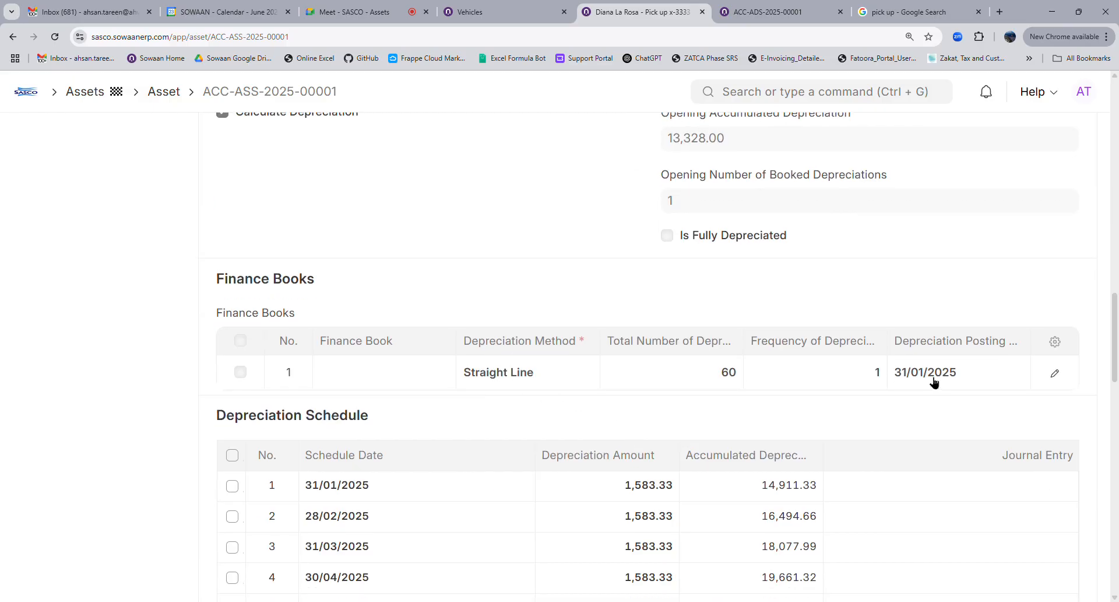
scroll(600, 494, down, 5)
scroll(676, 501, down, 4)
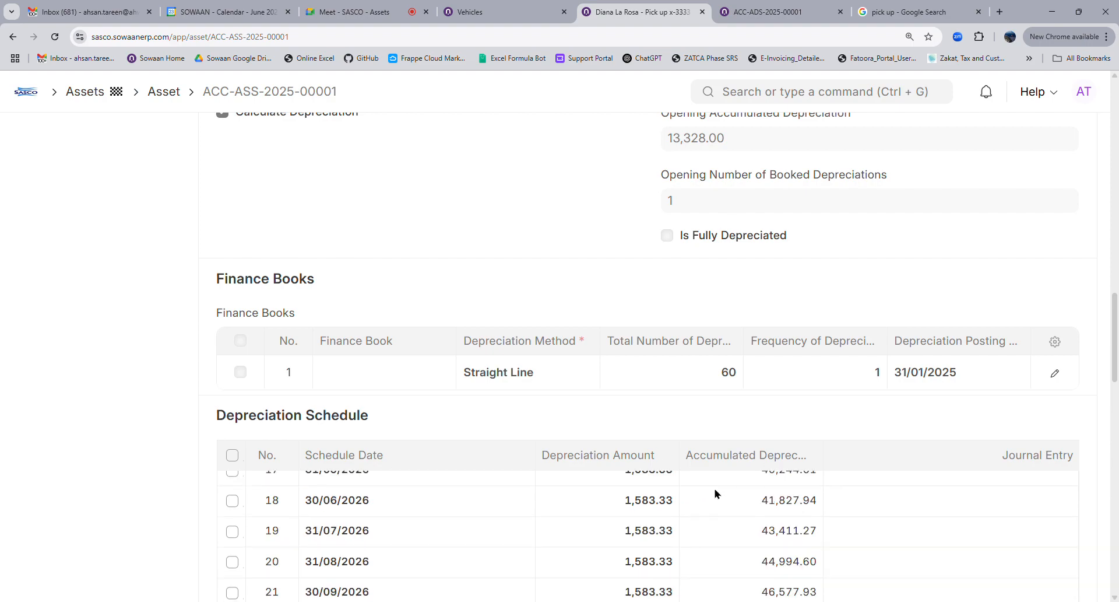
scroll(701, 505, up, 15)
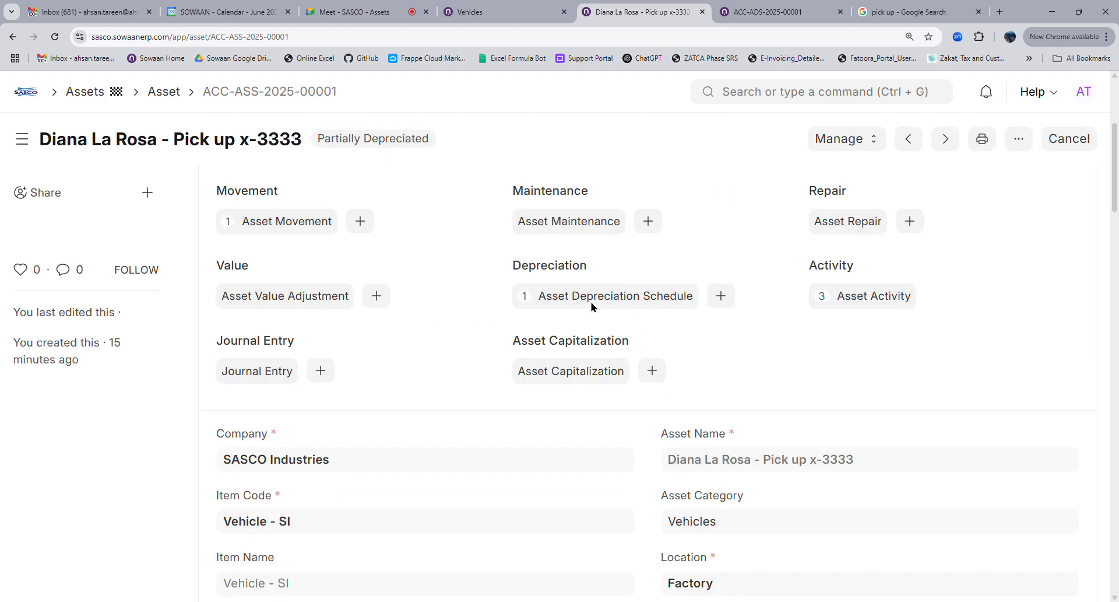
scroll(632, 497, down, 15)
scroll(566, 513, down, 4)
scroll(642, 525, down, 5)
scroll(849, 425, down, 5)
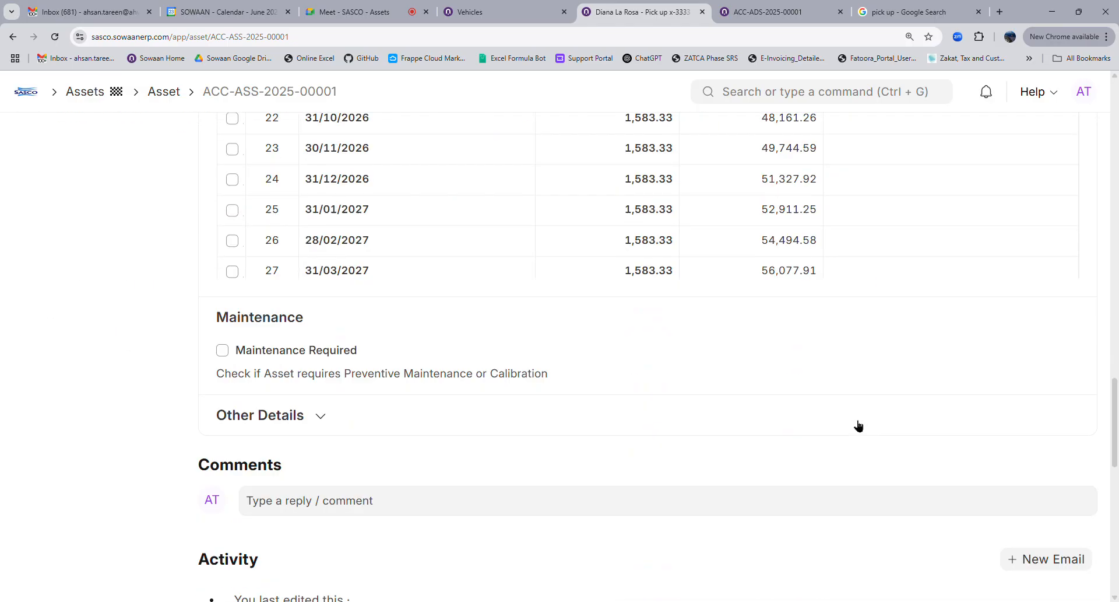
scroll(614, 331, up, 5)
scroll(540, 324, up, 5)
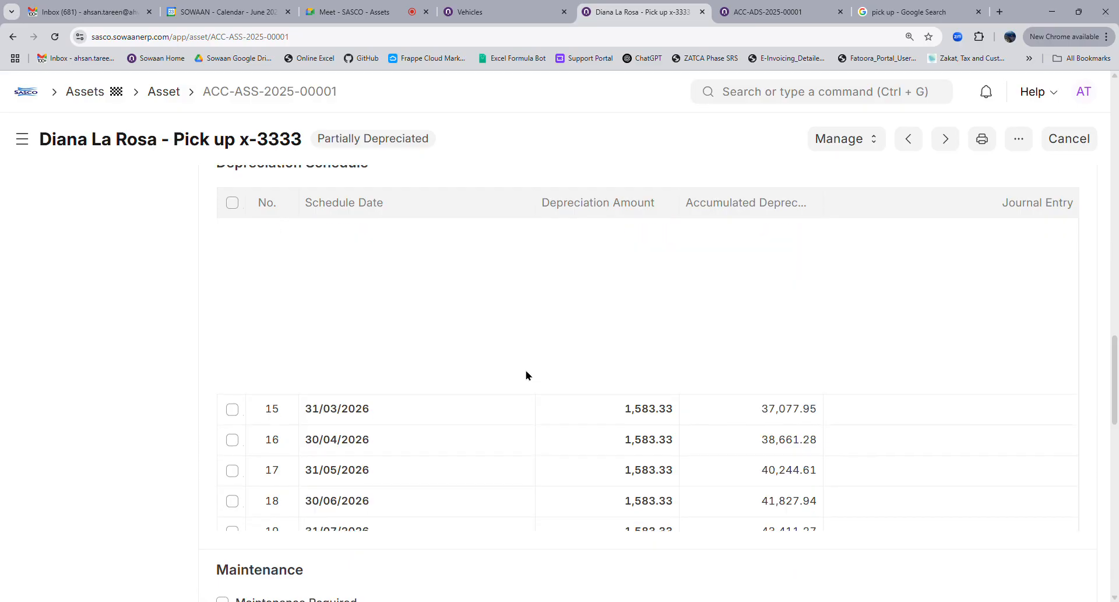
scroll(515, 352, up, 8)
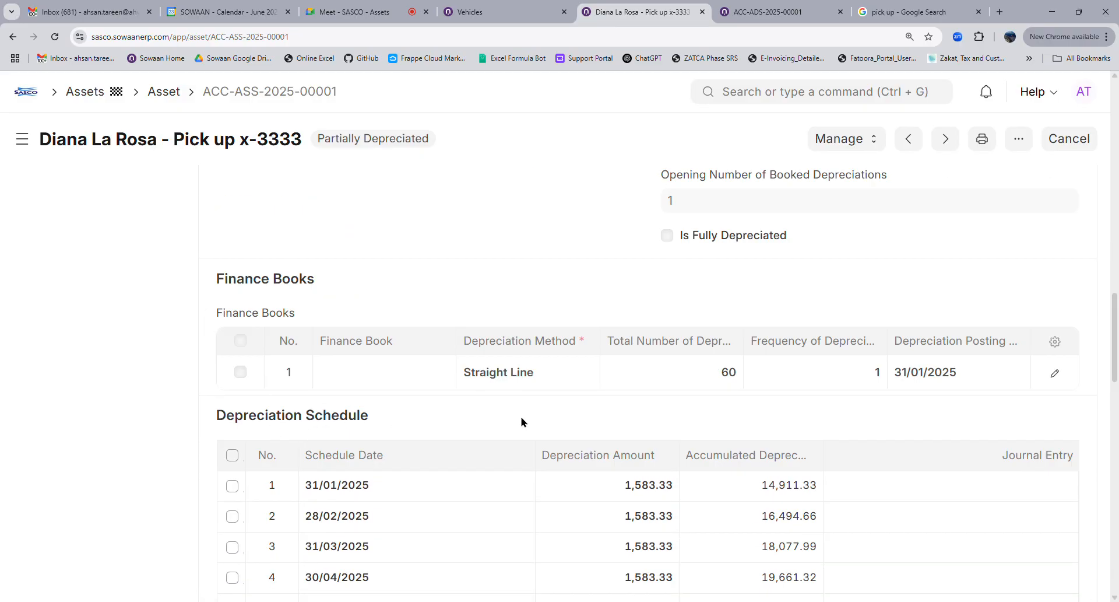
scroll(675, 420, up, 15)
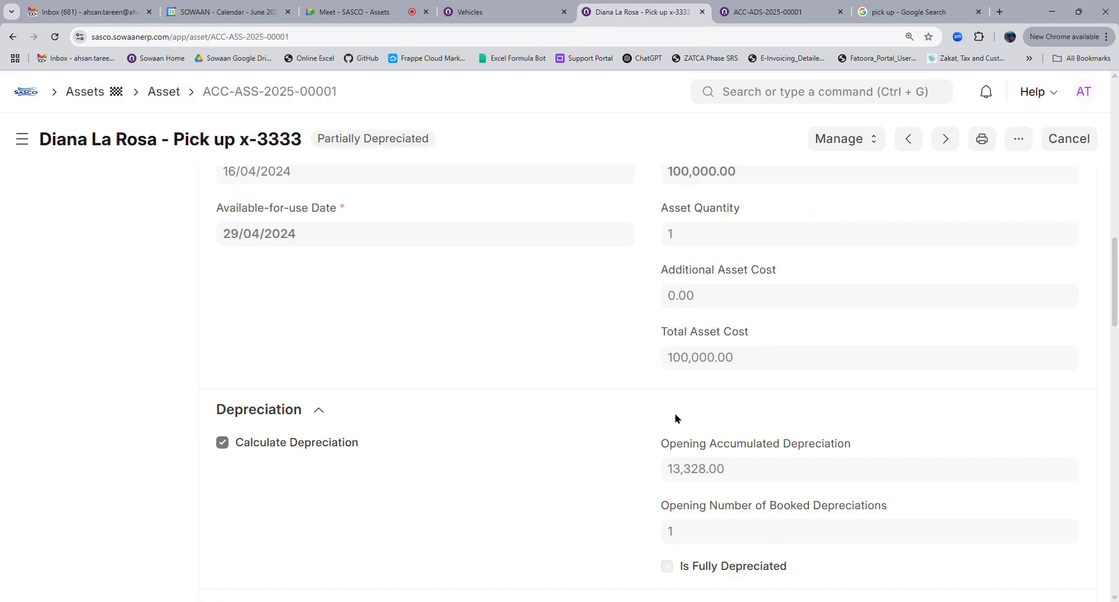
click(834, 140)
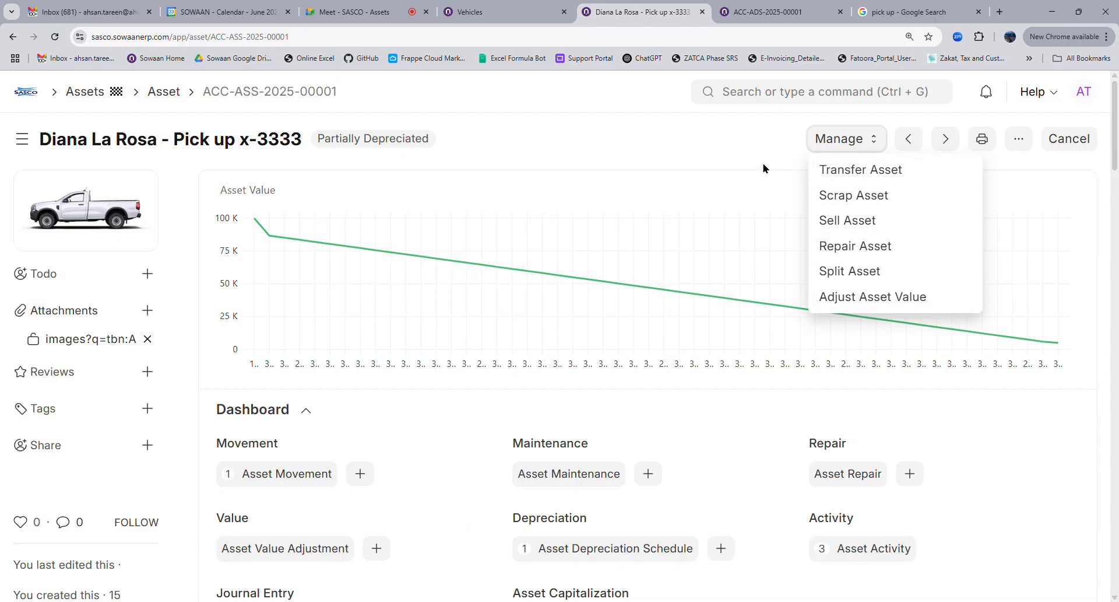
click(668, 140)
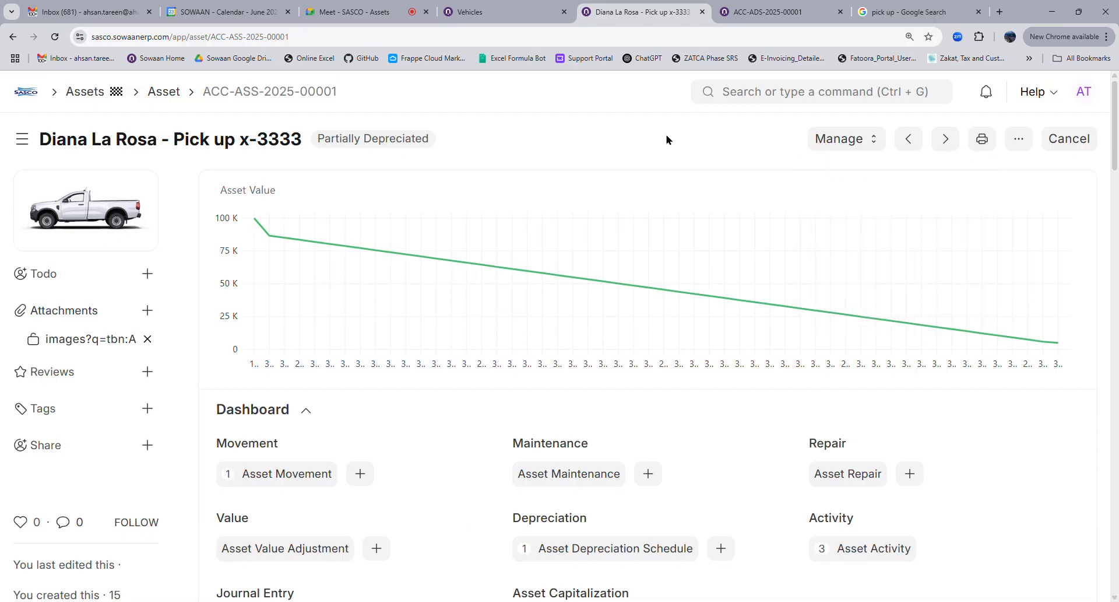
Switch the Asset list to Image View and open the pickup truck asset from its card
click(163, 95)
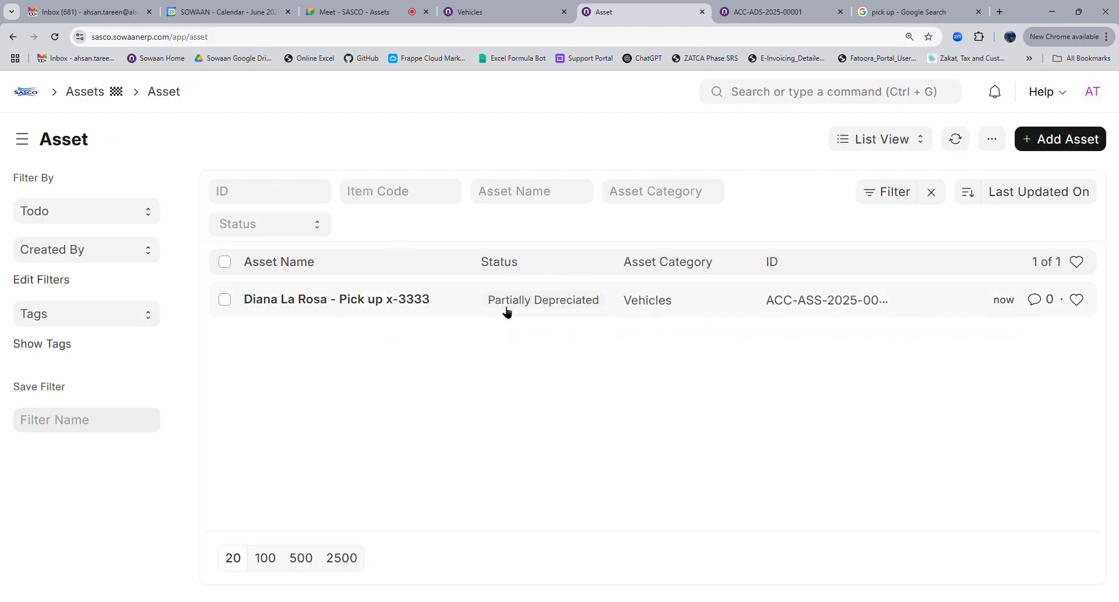
click(872, 140)
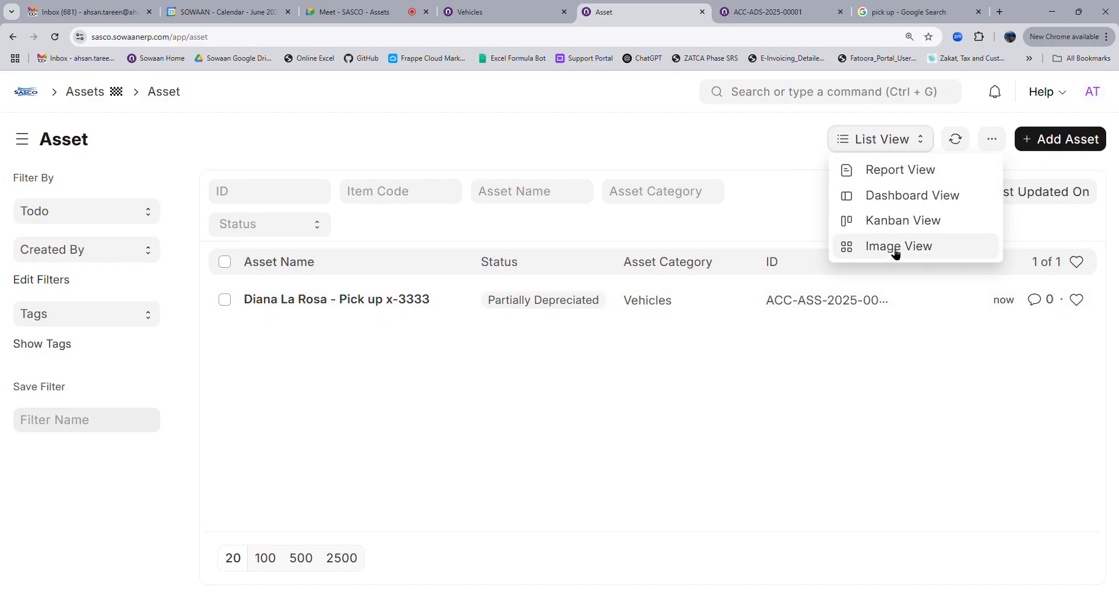
click(914, 246)
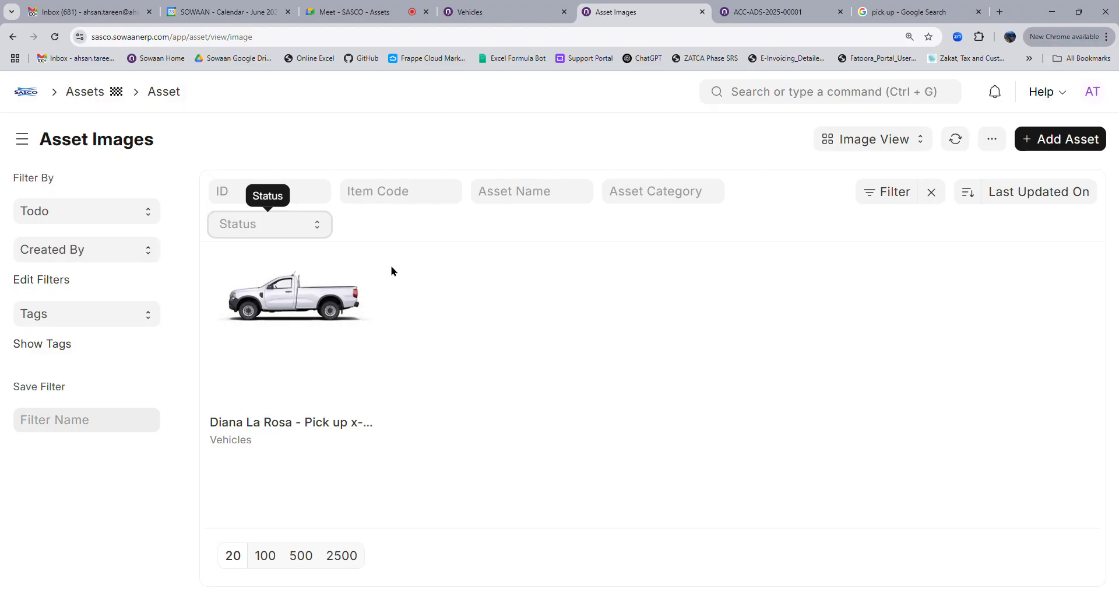
click(315, 421)
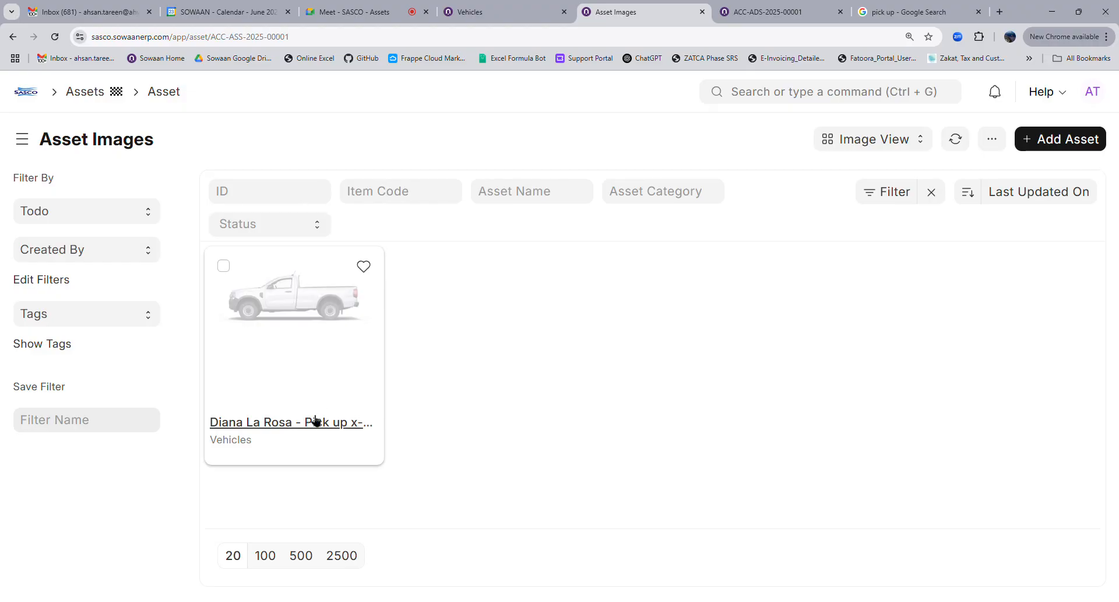
Scroll the pickup asset's depreciation schedule to row 52, showing 95,000.00 accumulated
scroll(525, 404, down, 10)
scroll(670, 409, down, 10)
scroll(431, 414, up, 4)
scroll(408, 414, down, 1)
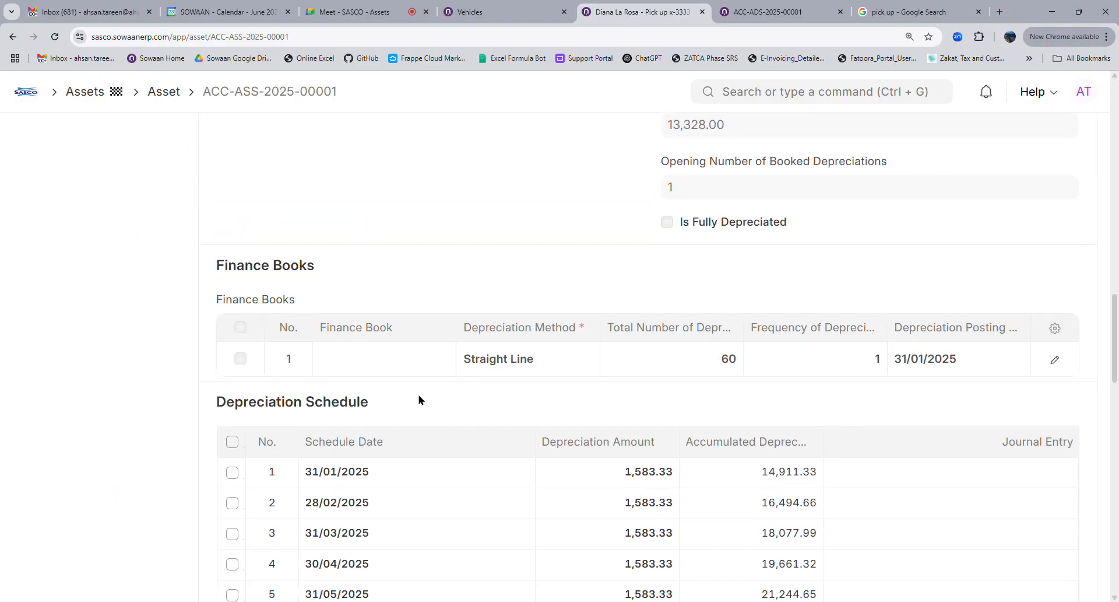
scroll(419, 400, down, 4)
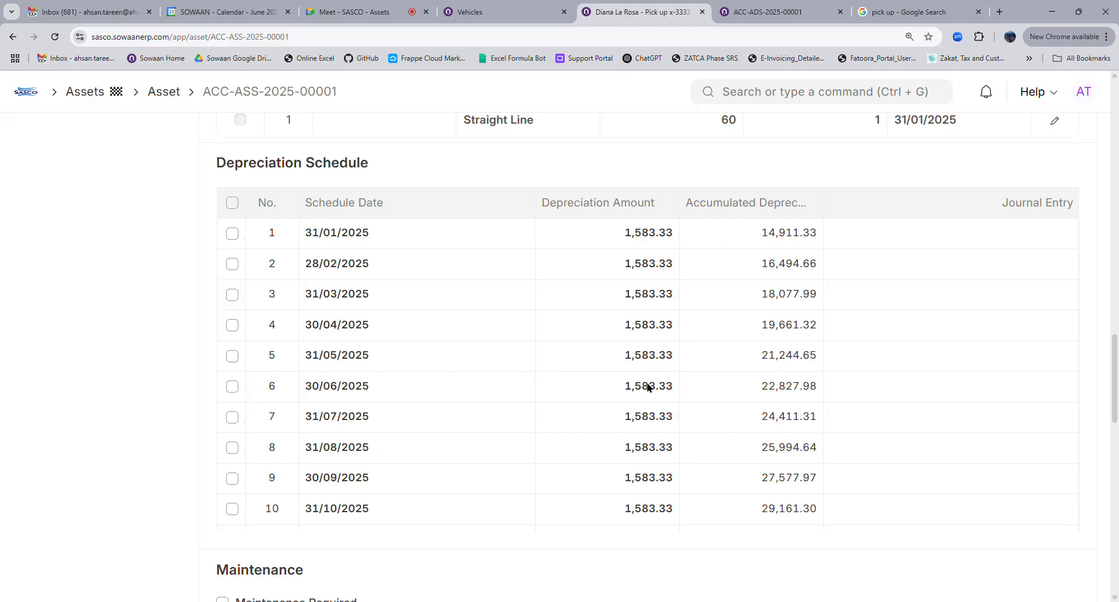
scroll(498, 408, down, 20)
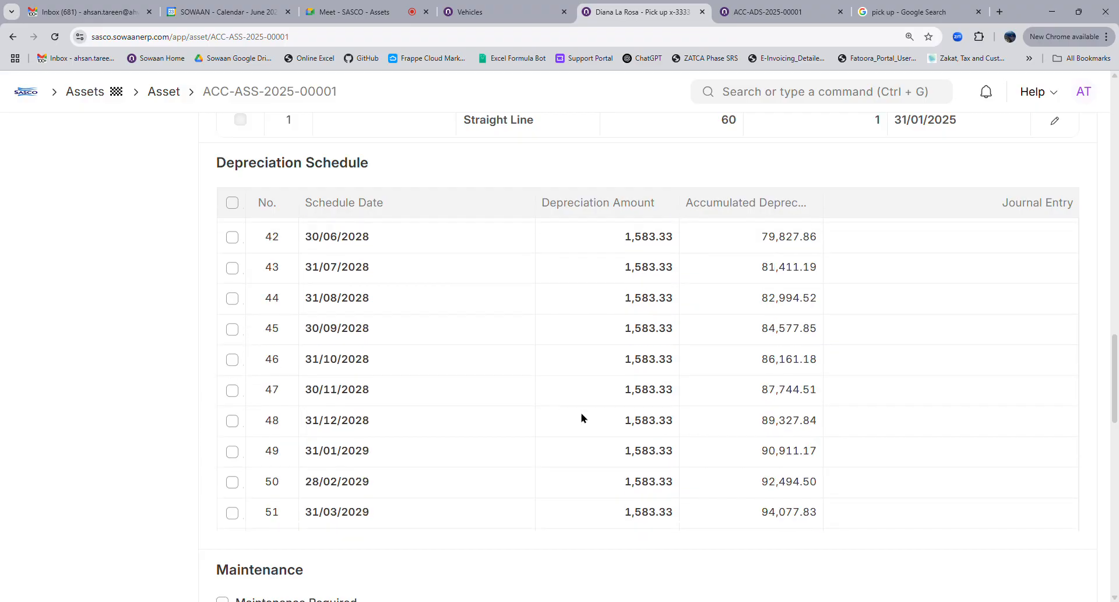
scroll(518, 418, up, 8)
scroll(519, 418, up, 5)
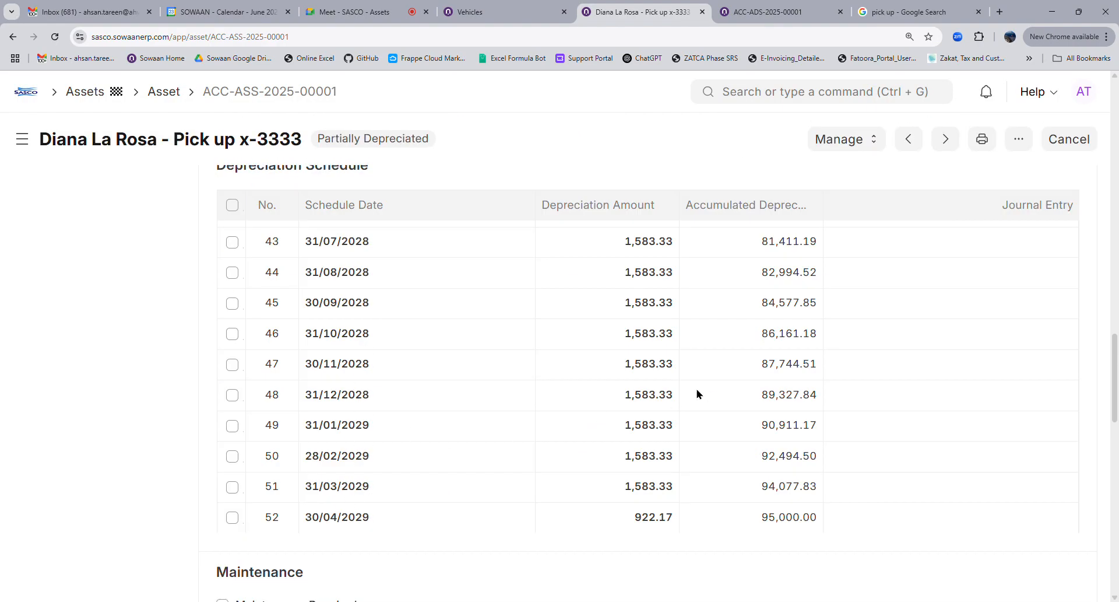
scroll(796, 222, up, 5)
Look over the asset's Manage actions without choosing one, then scroll the schedule back
click(843, 144)
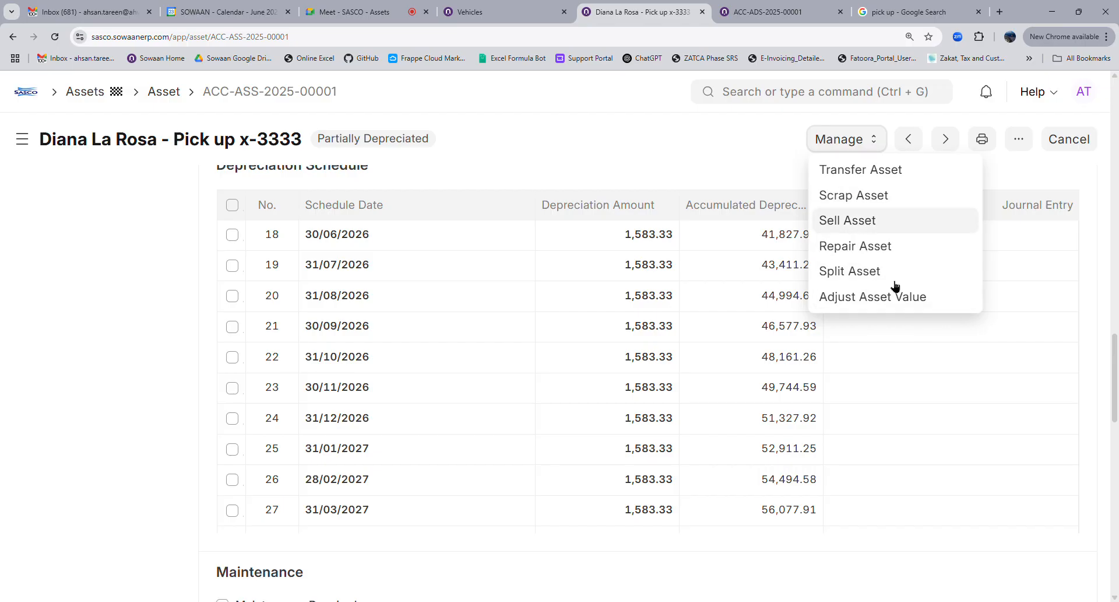
click(723, 150)
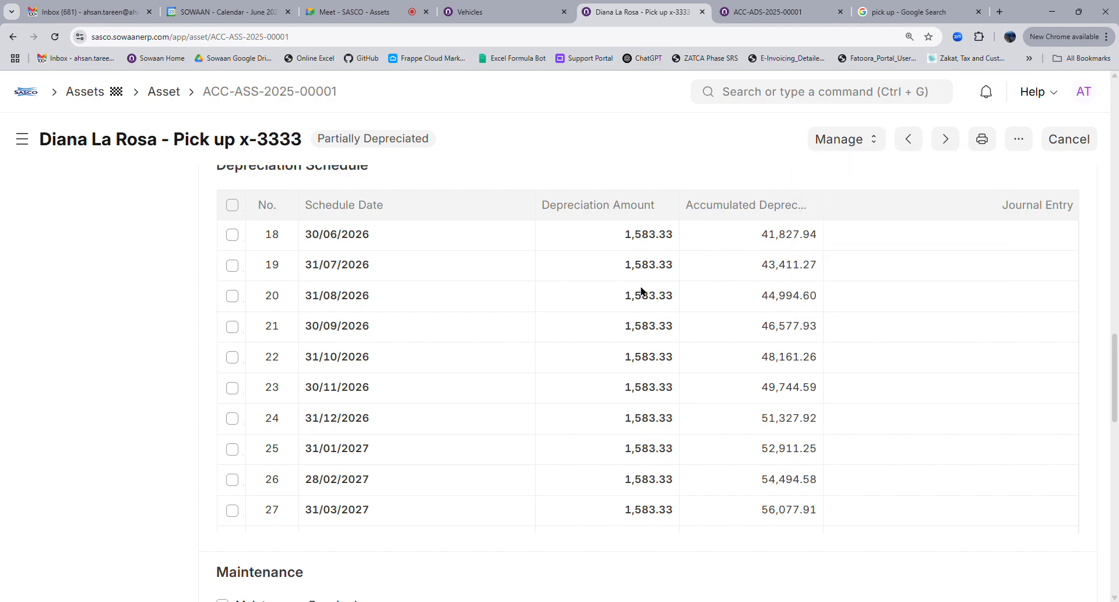
scroll(647, 350, up, 10)
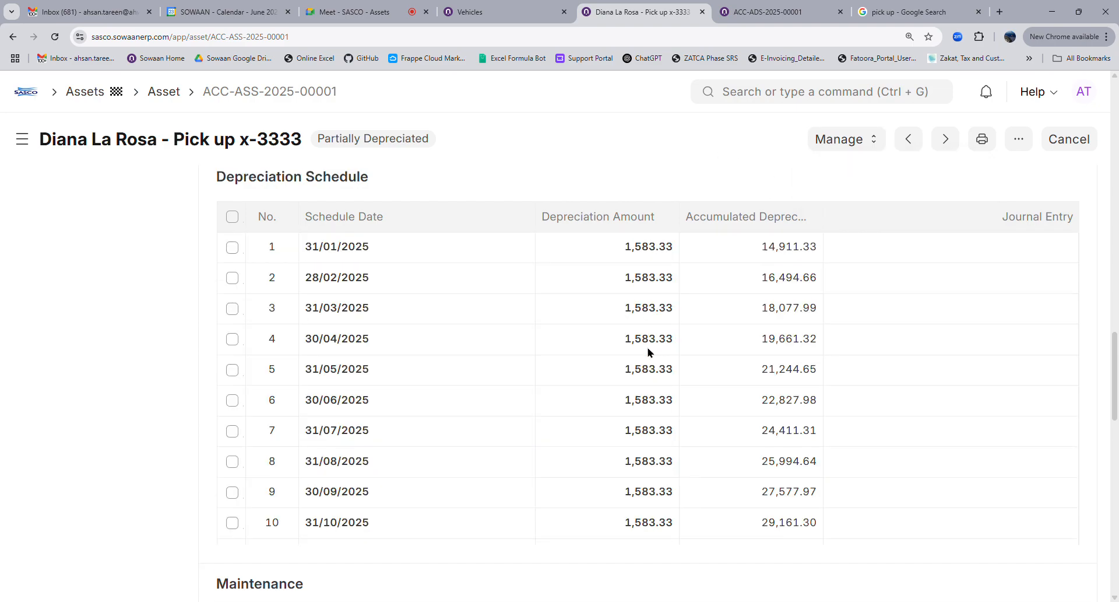
scroll(647, 352, down, 10)
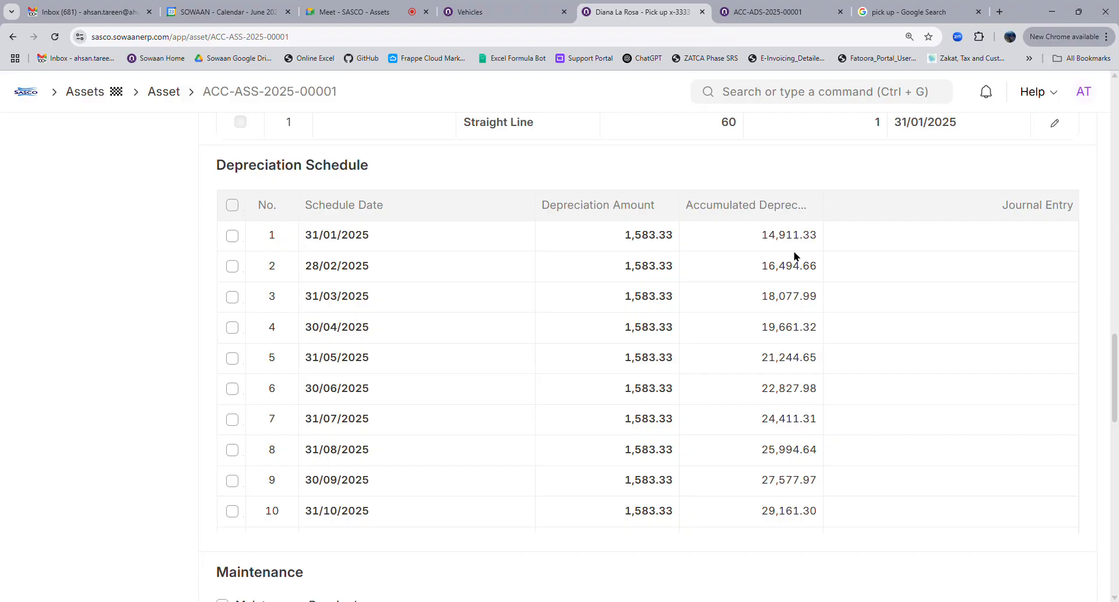
Switch to the Vehicles asset category and look over its finance book and account settings
click(478, 12)
scroll(573, 408, down, 4)
scroll(313, 226, up, 4)
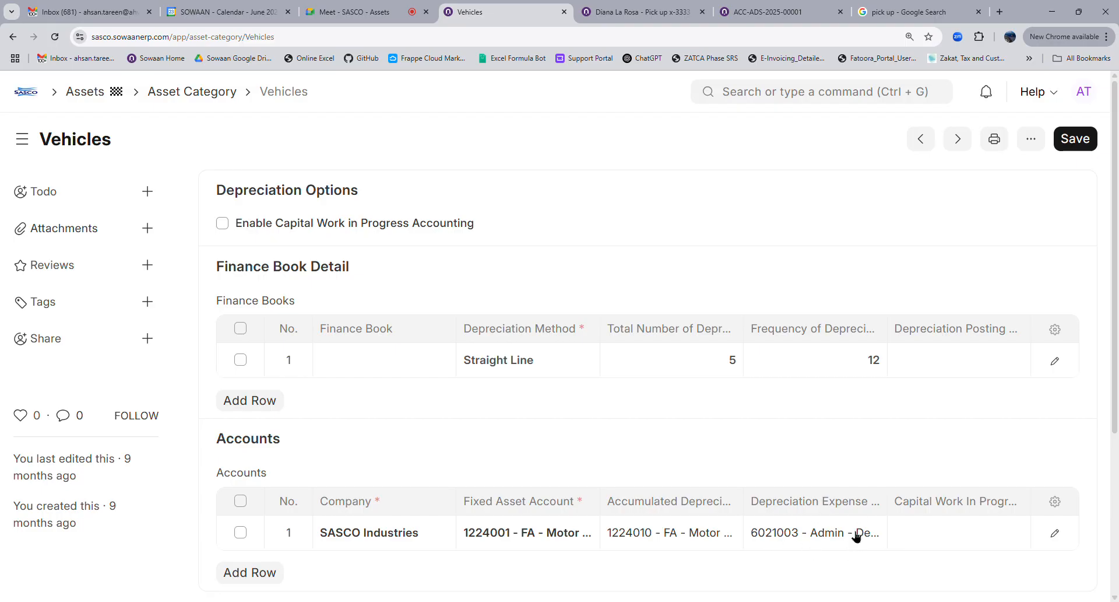
Follow the Vehicles category's Accumulated Depreciation Account link to 1224010 - FA - Motor Vechical Accum Dep. - SI
click(707, 547)
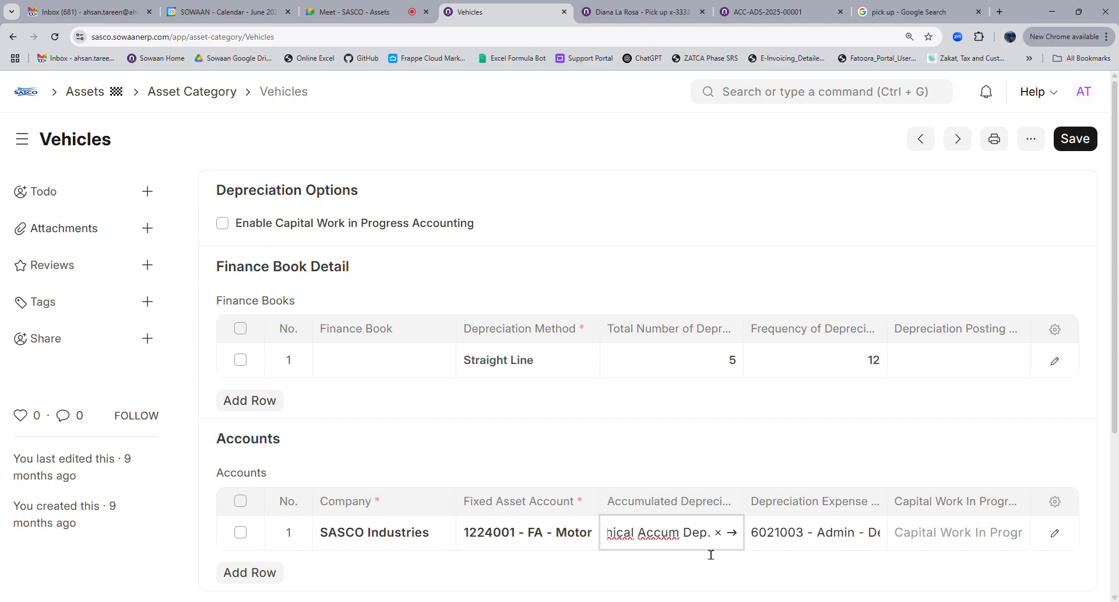
click(733, 533)
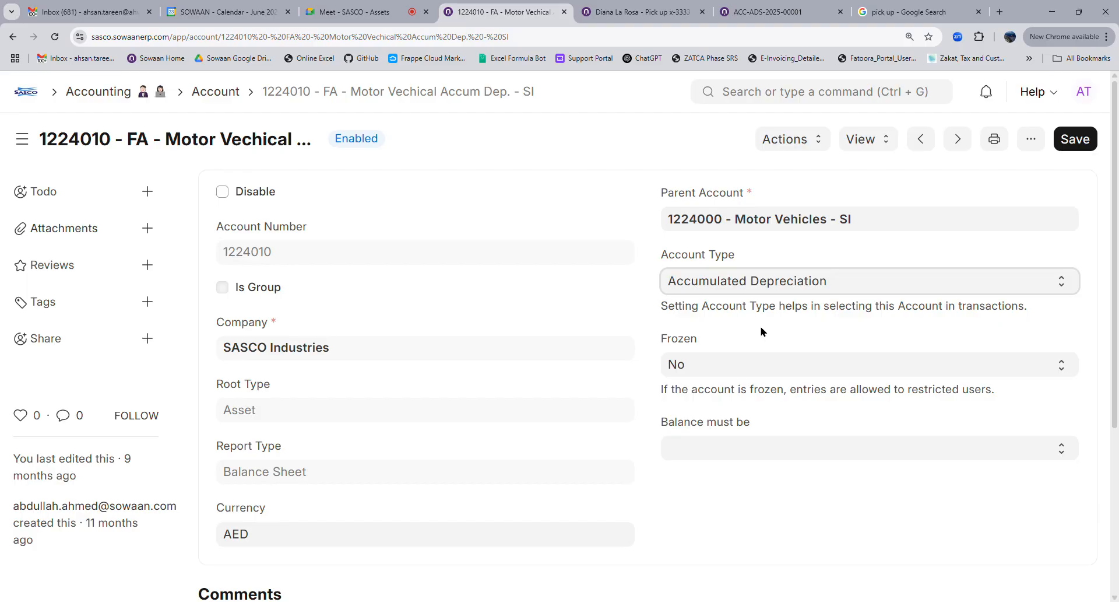
Go to the Chart of Accounts and expand all account groups
click(880, 140)
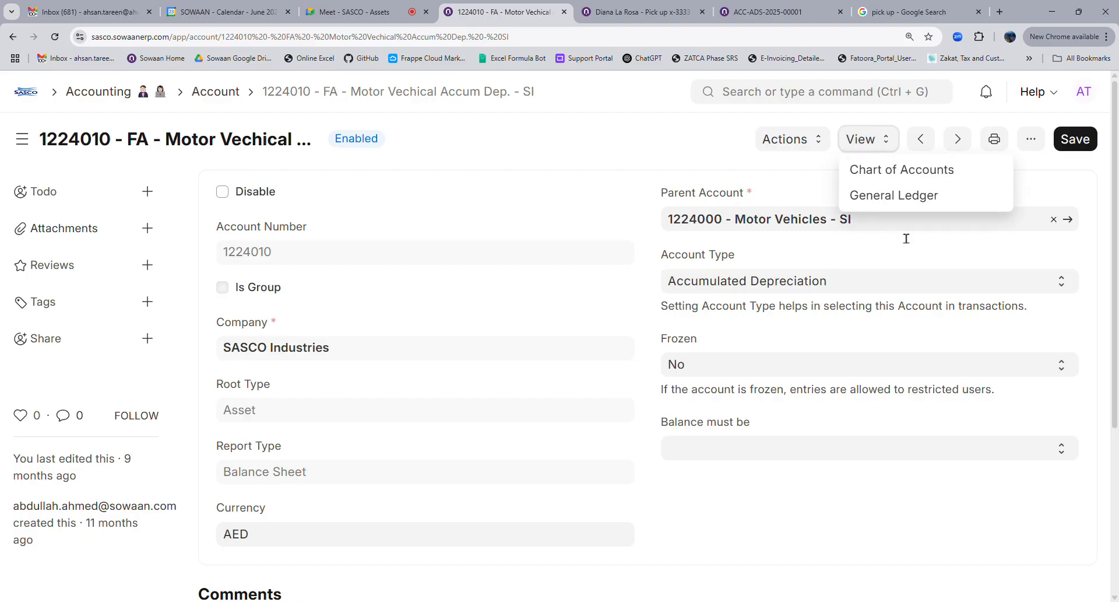
click(889, 175)
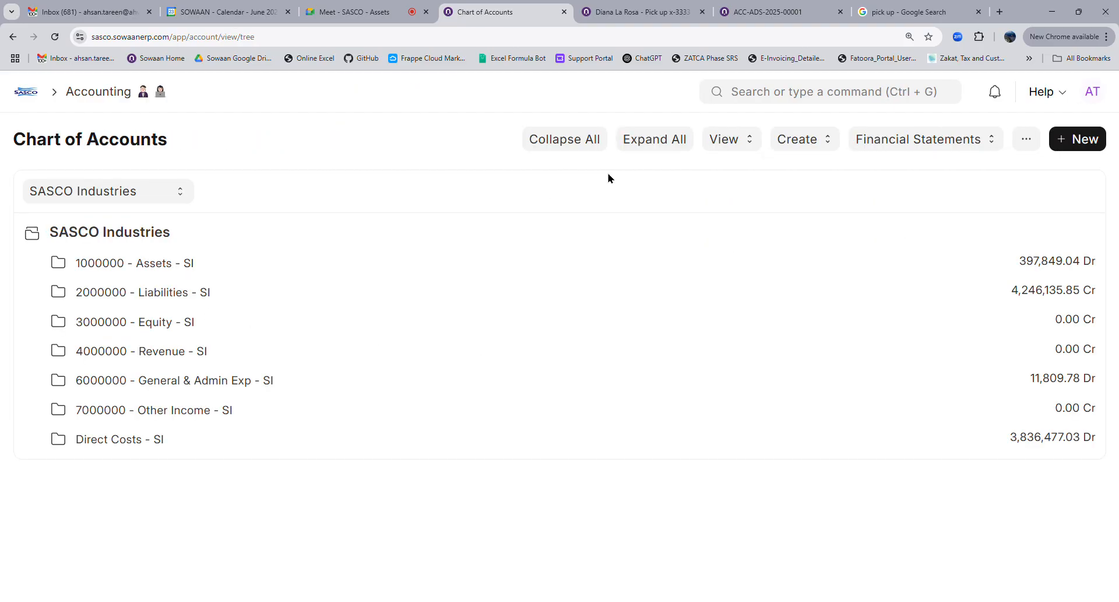
click(655, 152)
Find 'accum' on the page, then search 'depre' to reach the Admin - Depreciation group
key(ctrl+f)
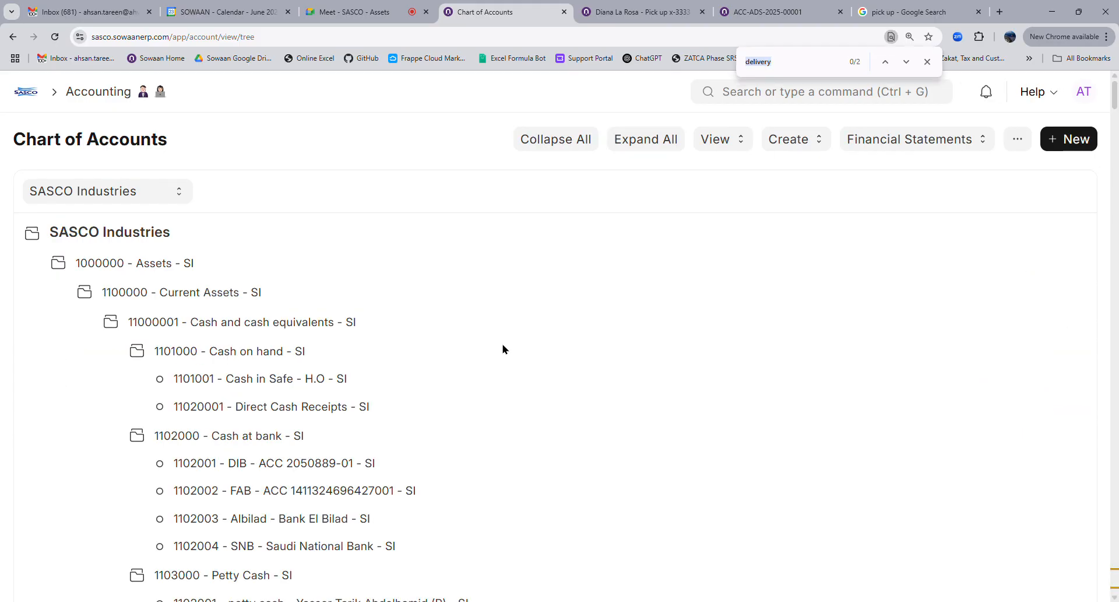
text(accum)
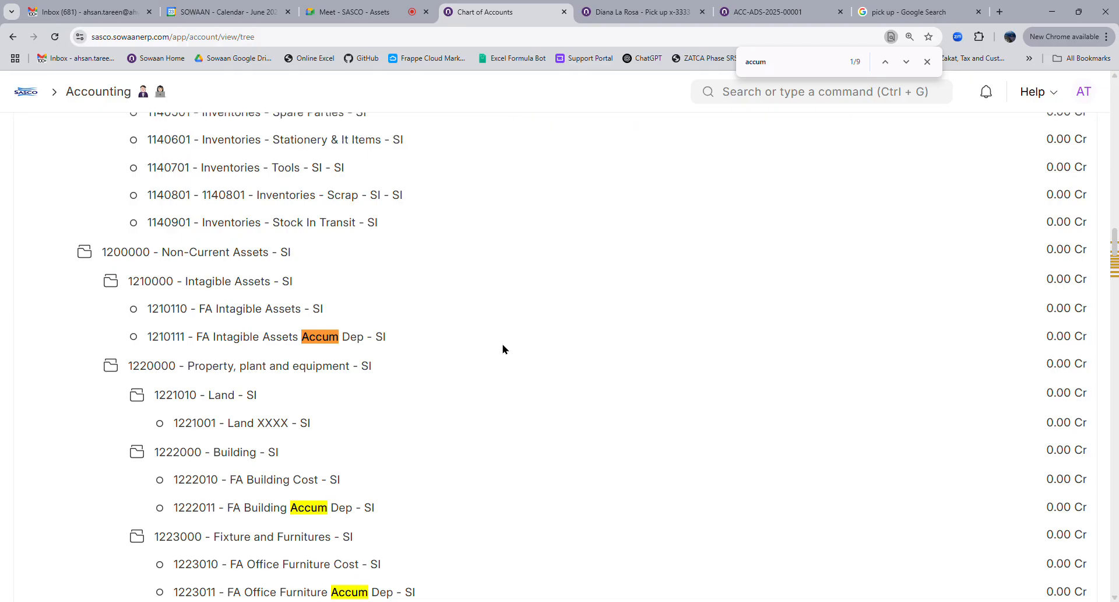
scroll(500, 352, down, 4)
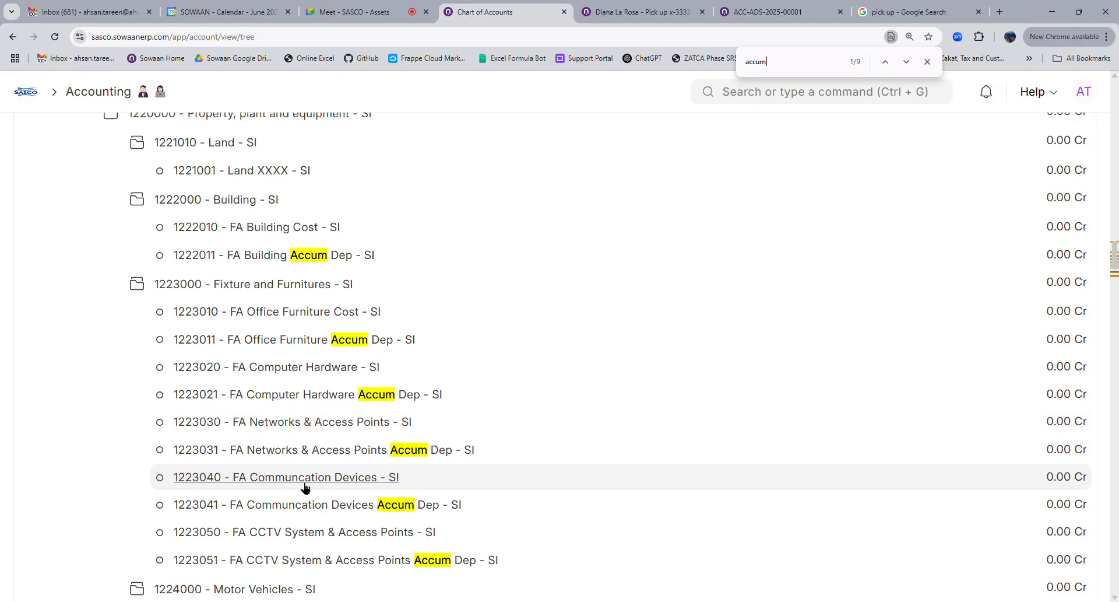
scroll(314, 512, down, 4)
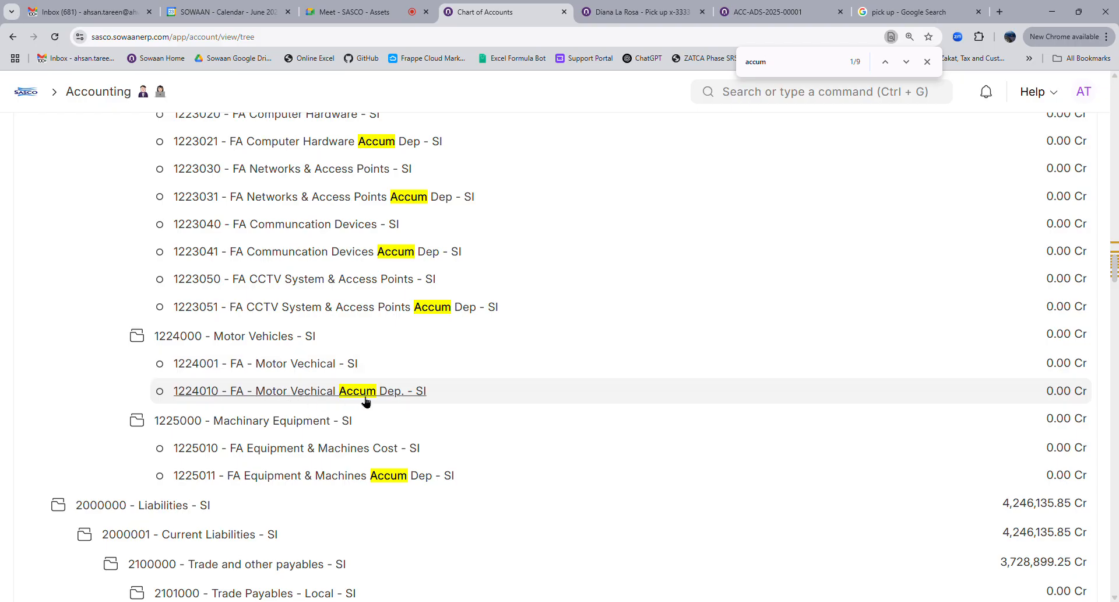
double_click(803, 74)
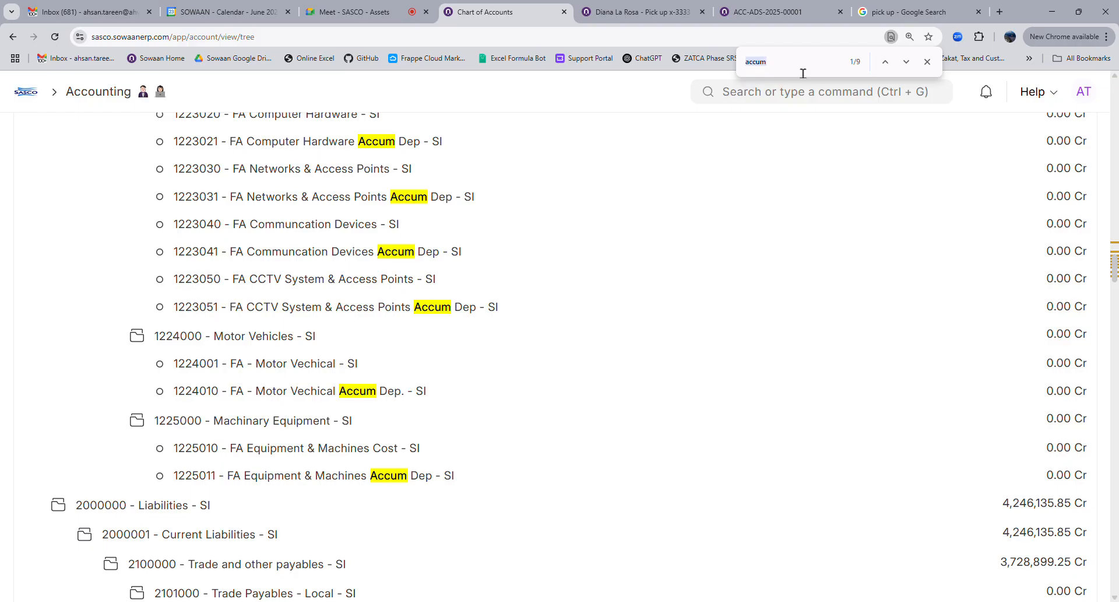
text(depre)
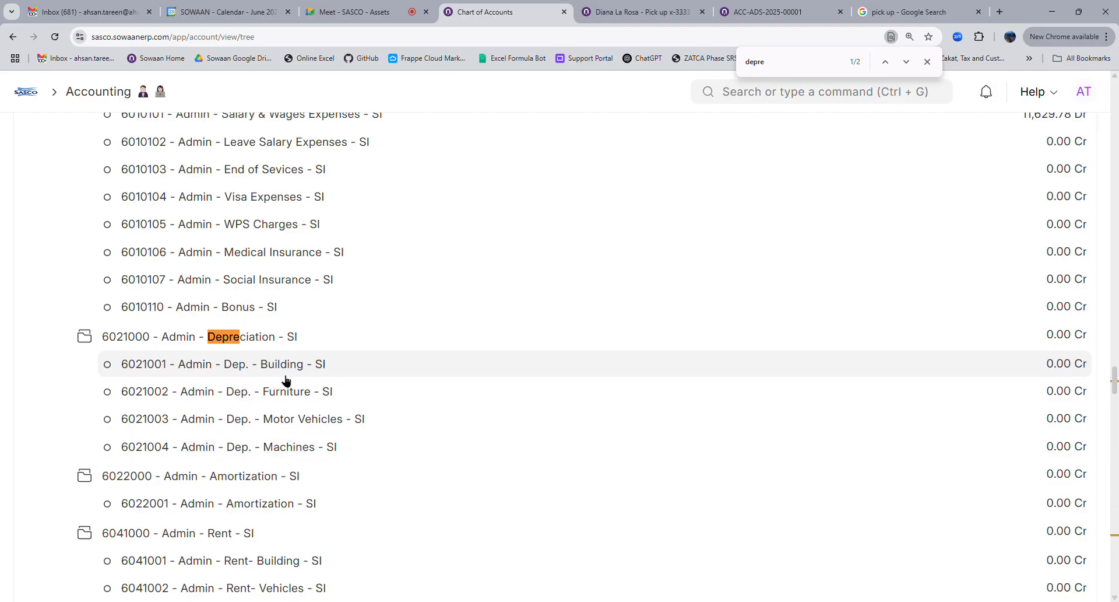
Set account 6021001 - Admin - Dep. - Building to account type Depreciation
click(305, 367)
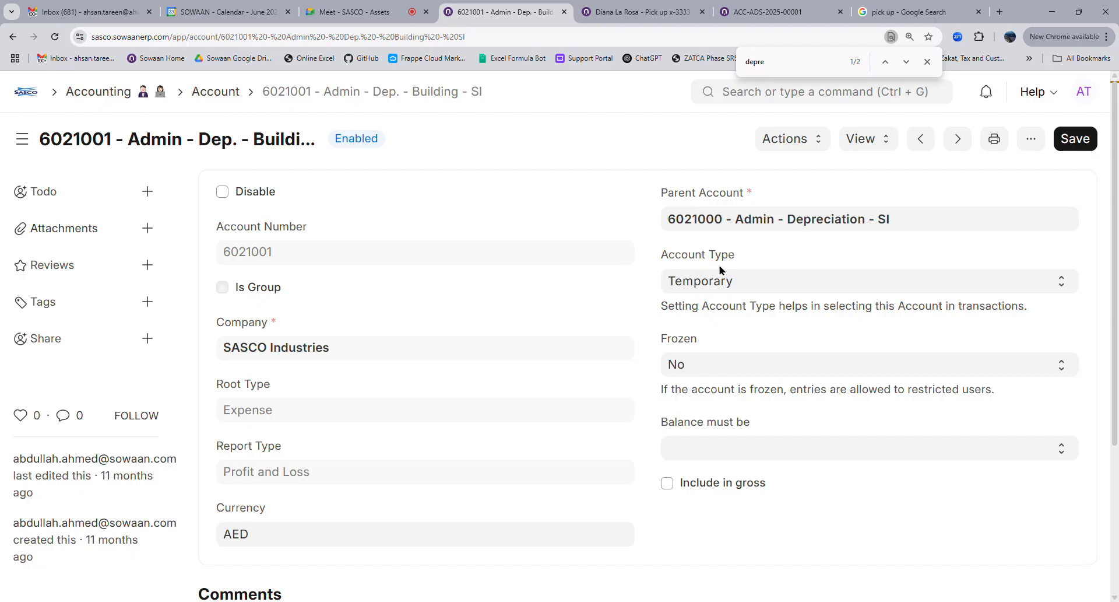
click(719, 288)
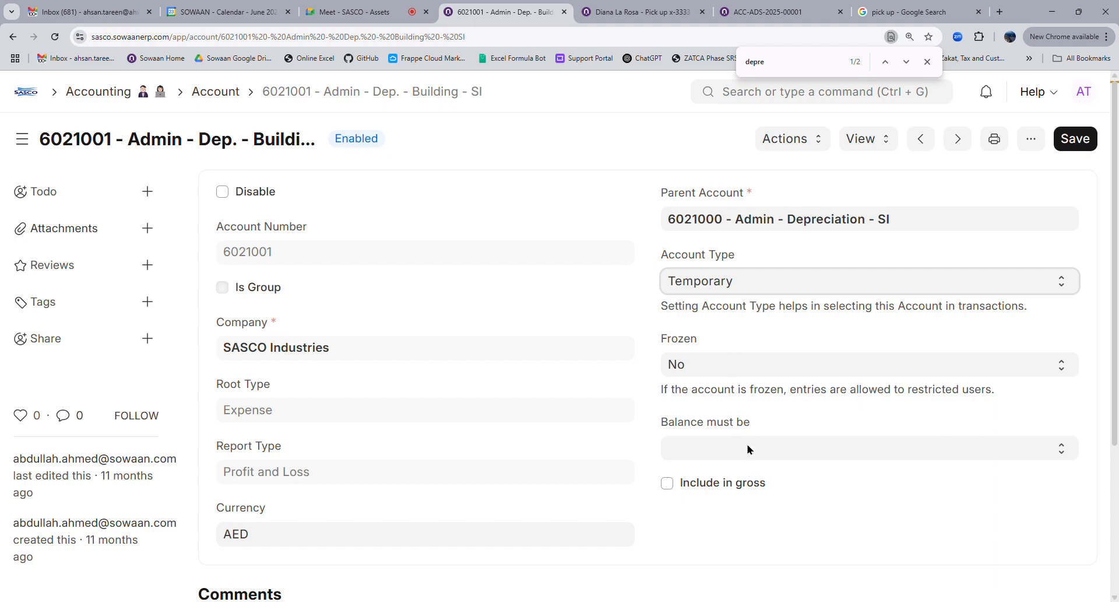
key(d)
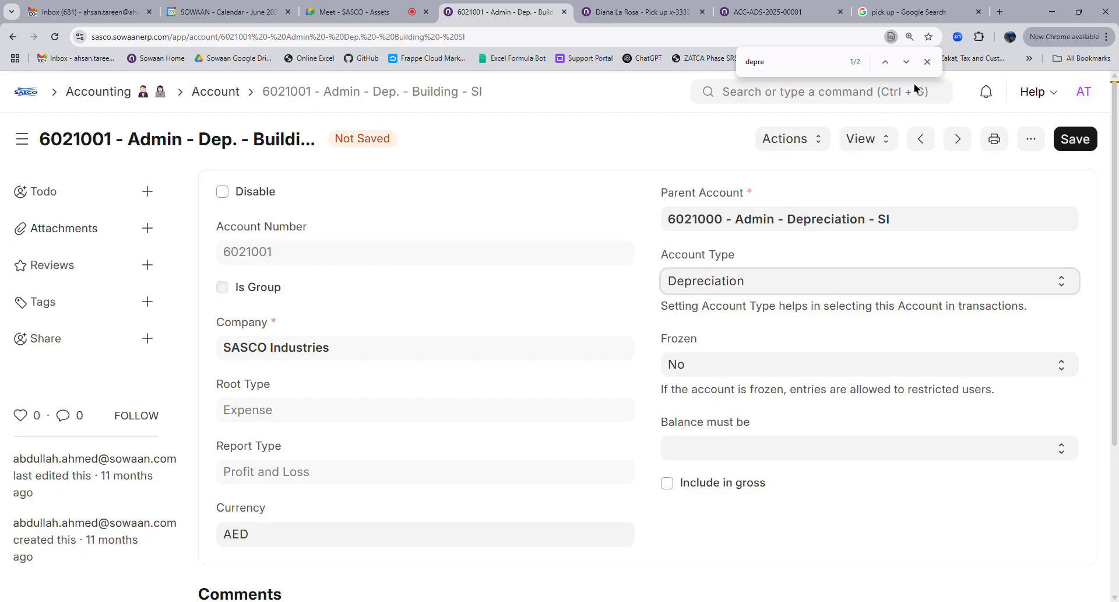
click(927, 62)
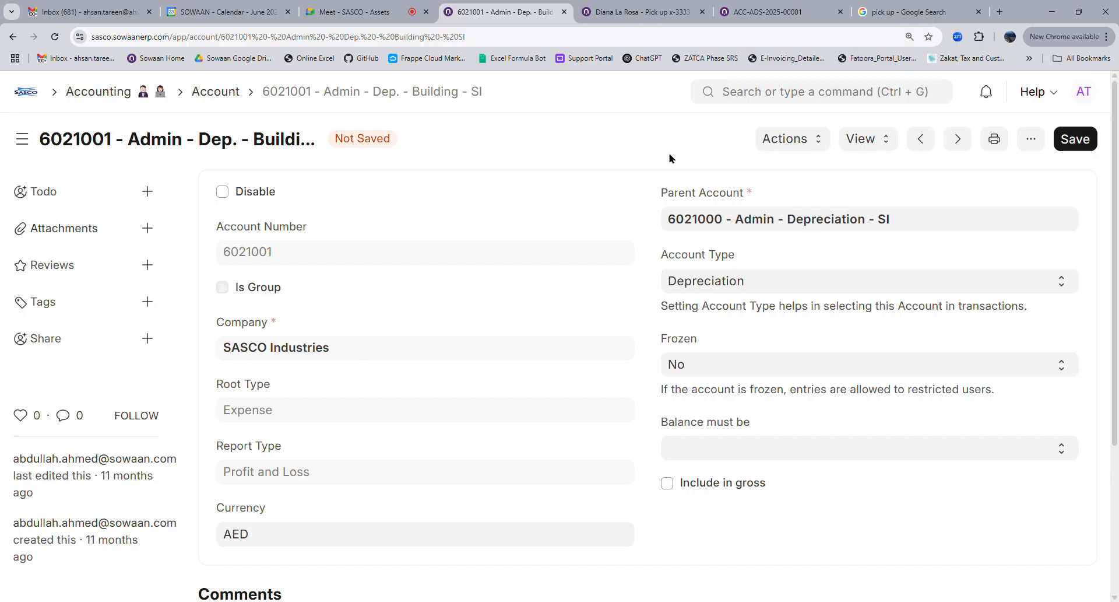
click(801, 101)
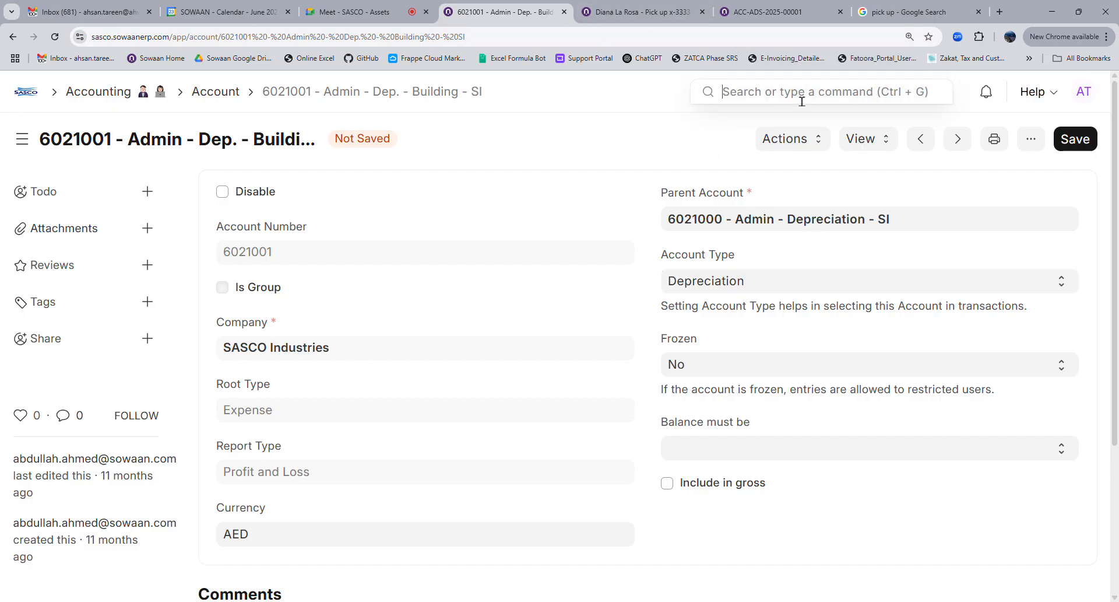
Tick Book Asset Depreciation Entry Automatically on the Accounts Settings Assets tab and save
text(accounts se)
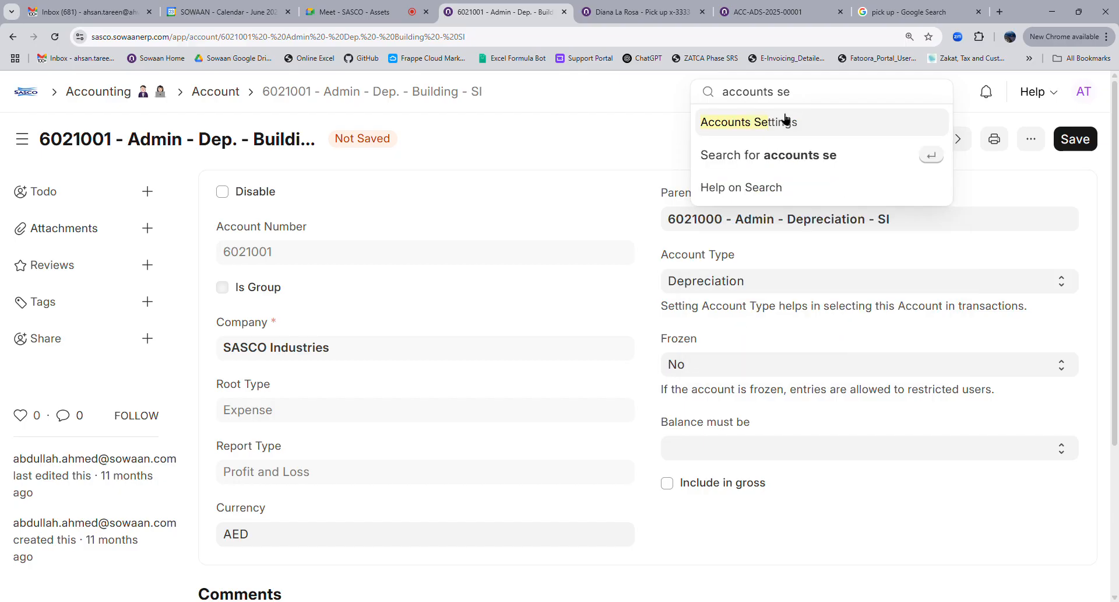
click(782, 121)
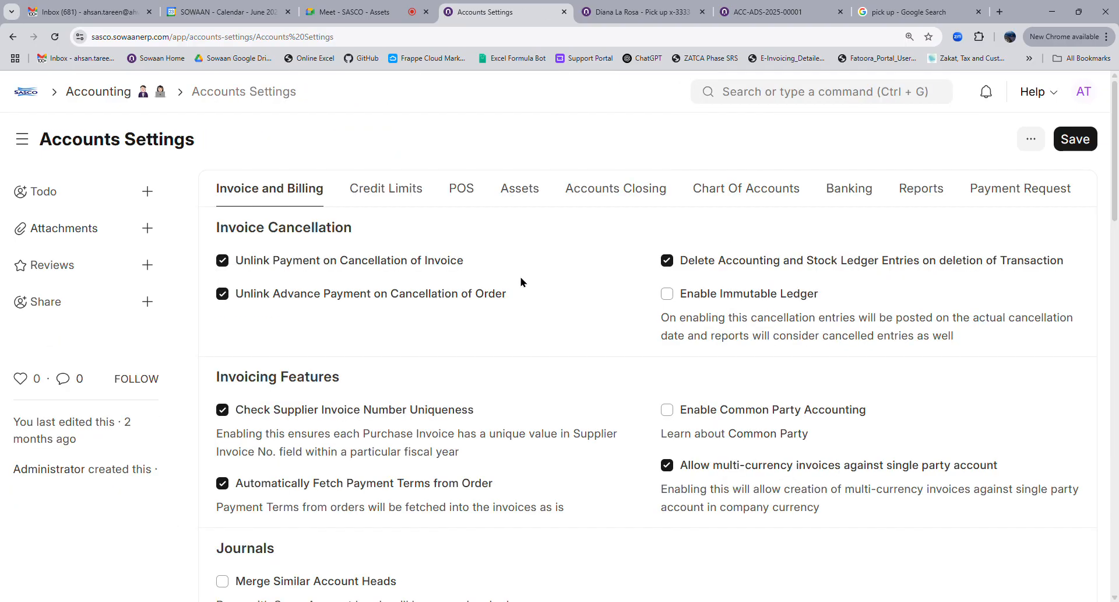
click(520, 192)
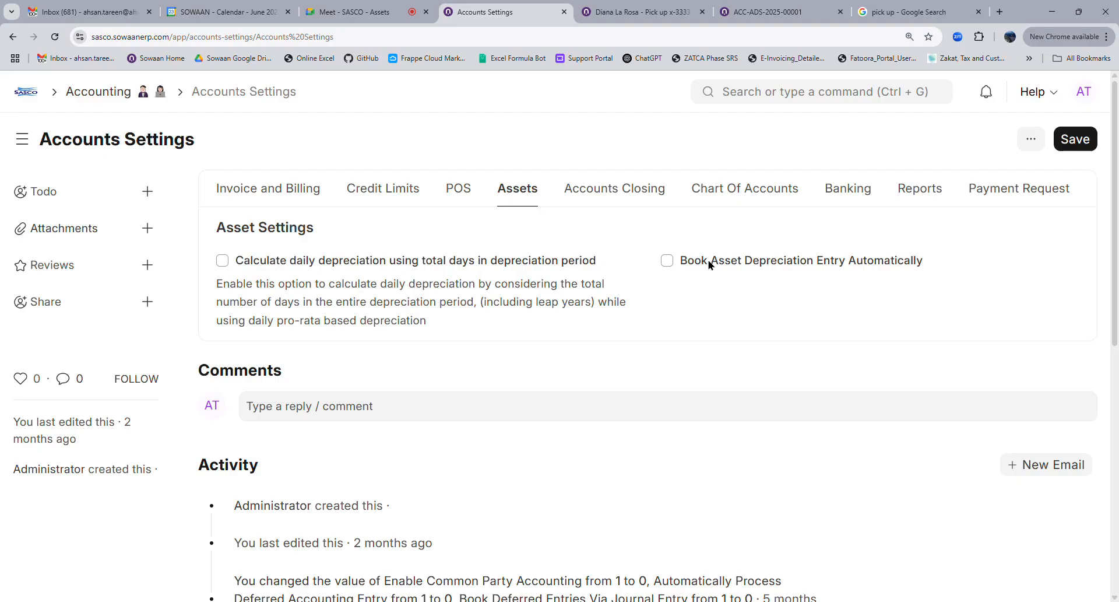
click(710, 261)
key(ctrl+s)
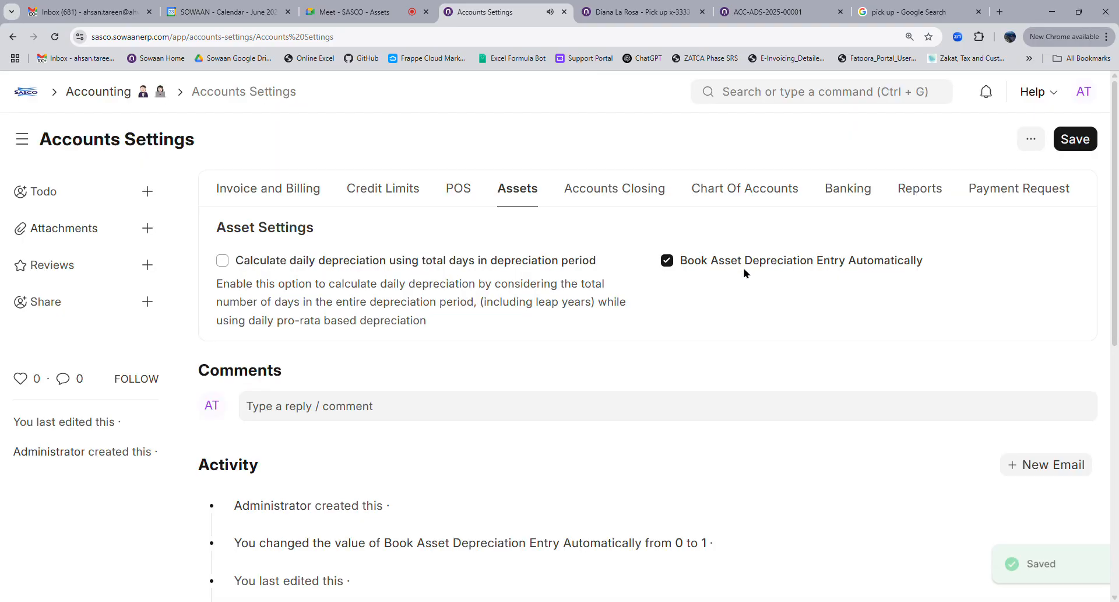
click(772, 99)
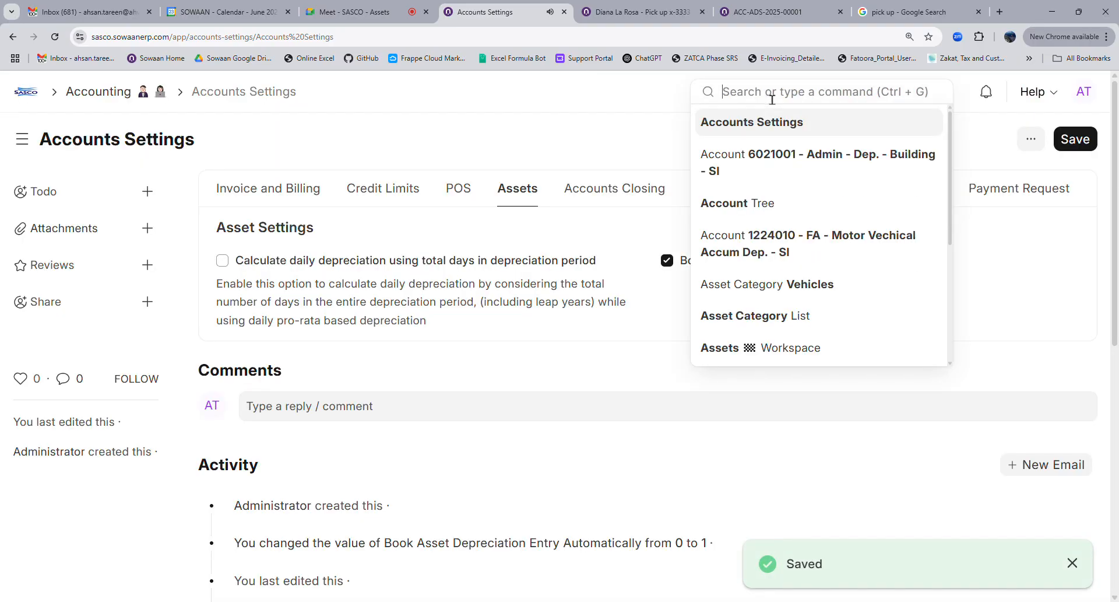
Find and open the post depreciation entries job in the Scheduled Job Type list, filtered by 'depre'
text(job ty)
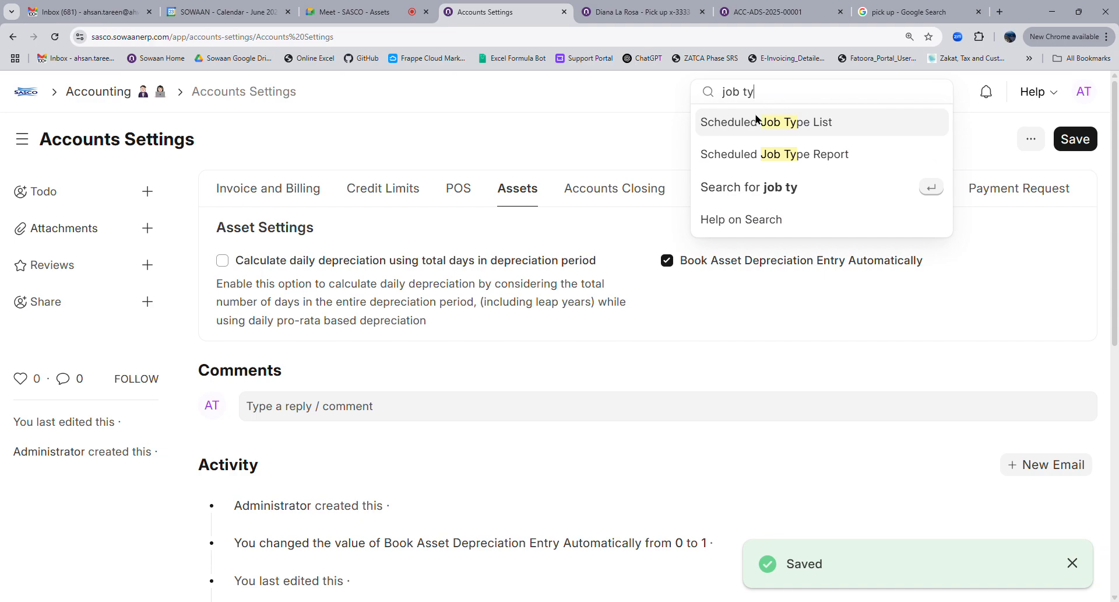
click(807, 122)
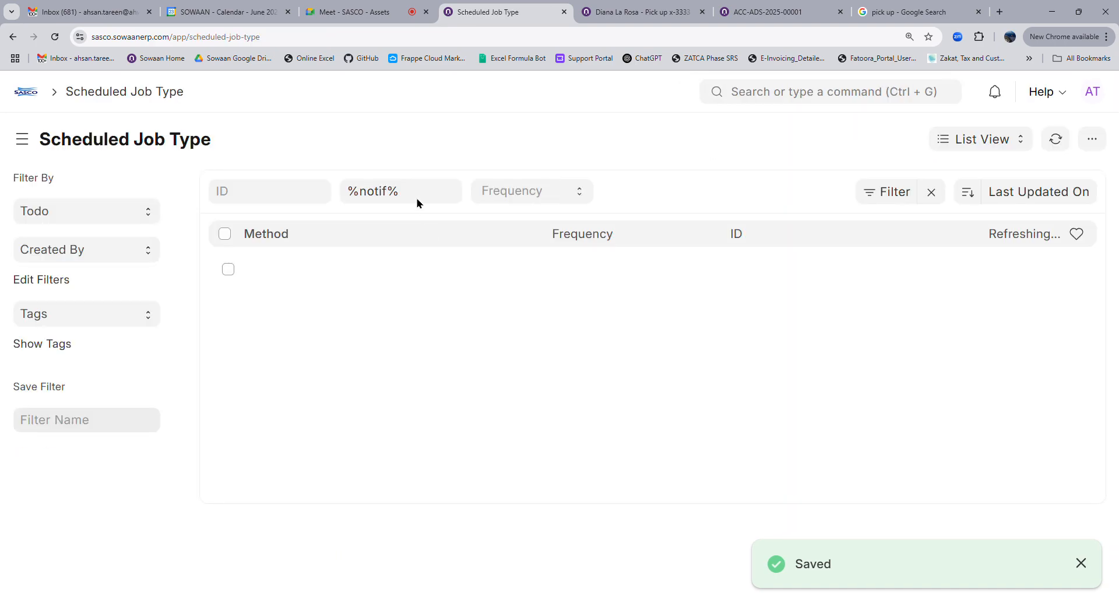
click(425, 207)
key(ctrl+a)
text(depre)
click(392, 271)
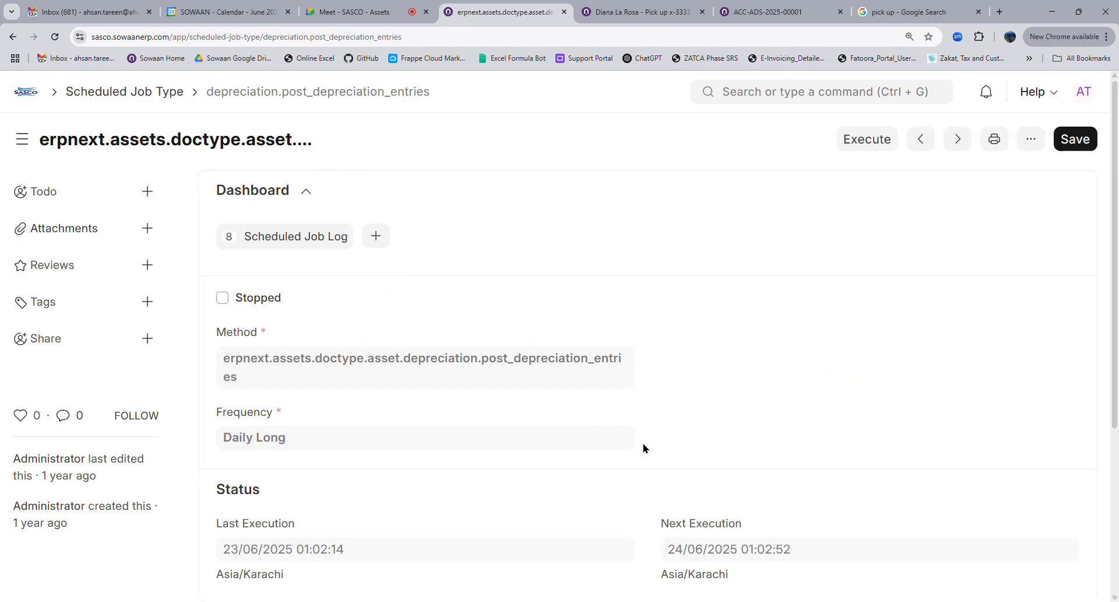
Execute the depreciation job now, then go back to the pickup asset's record
scroll(645, 450, down, 4)
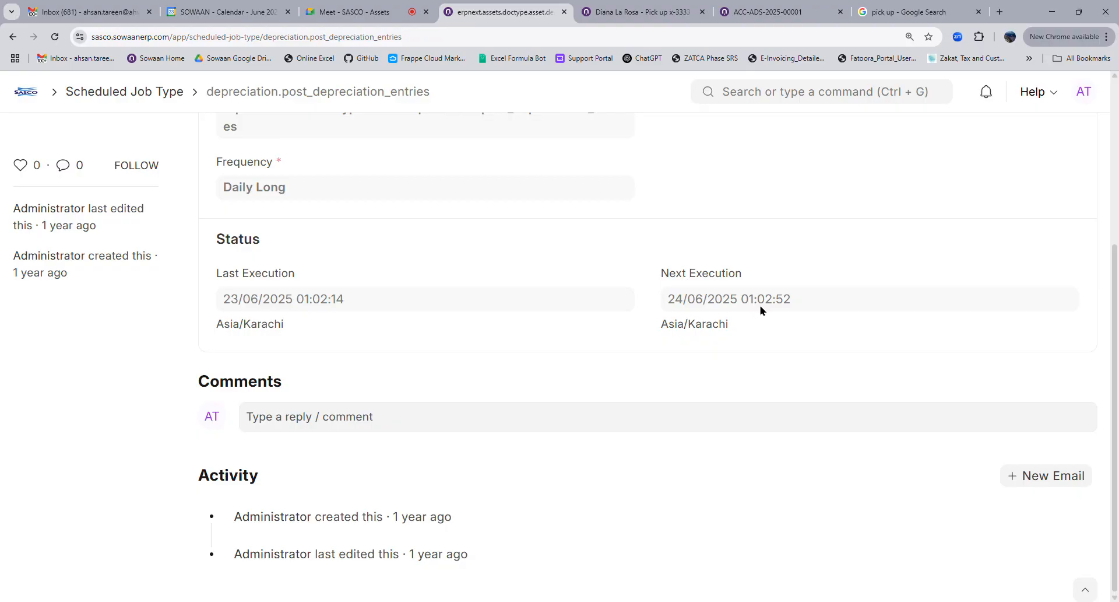
scroll(775, 369, up, 4)
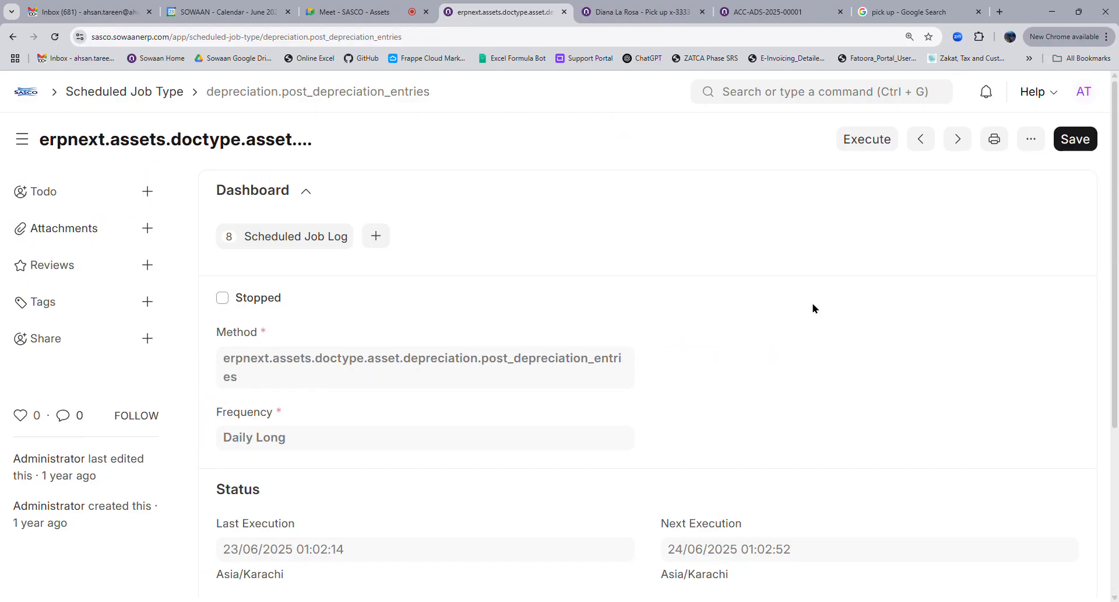
click(845, 143)
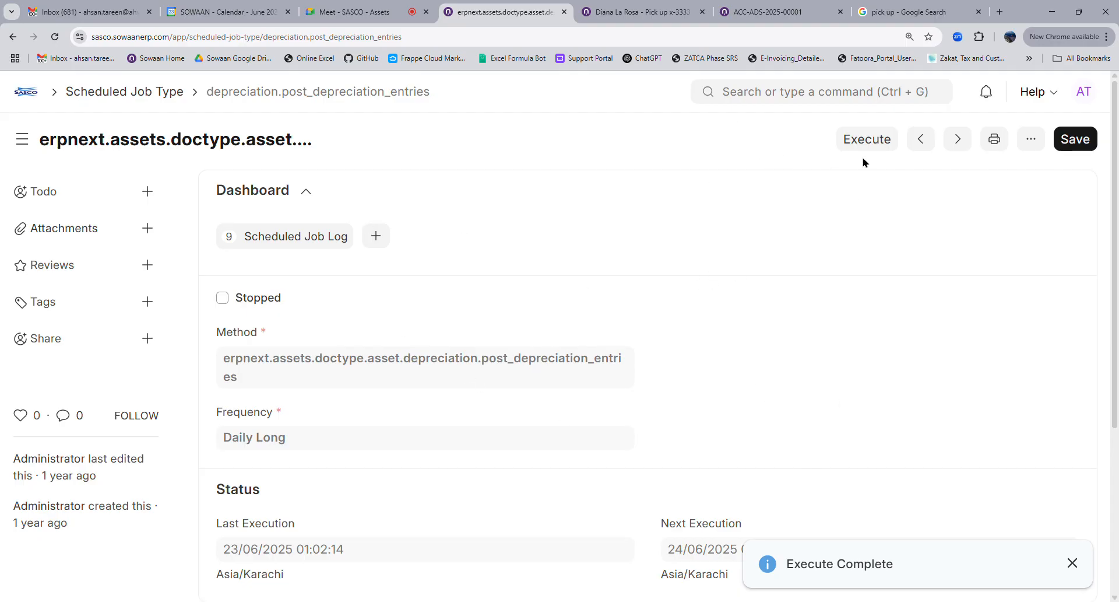
click(654, 14)
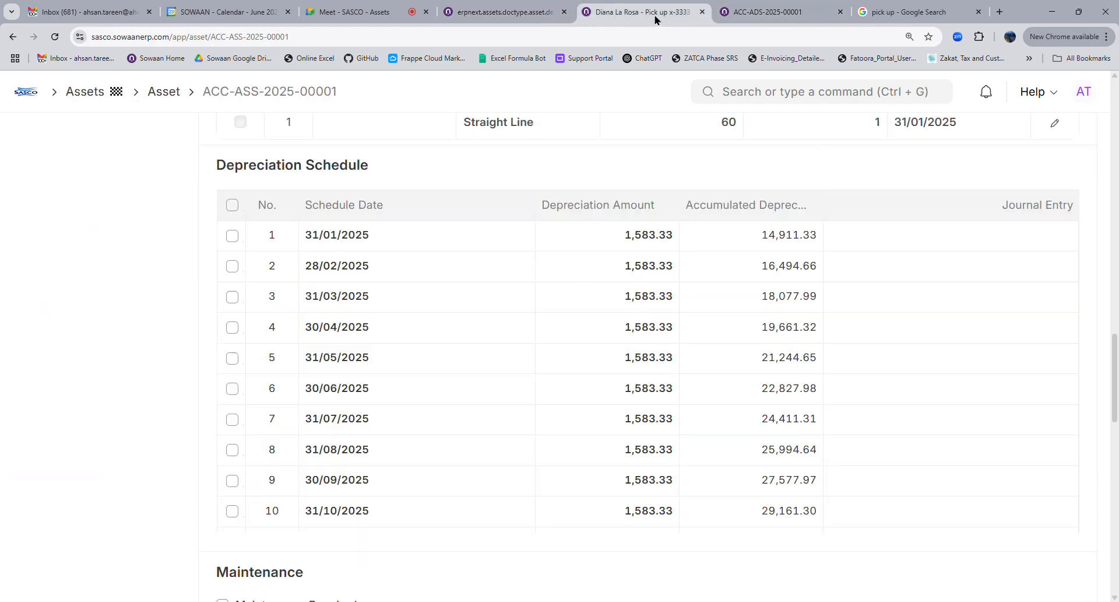
Open the Journal Entry list through the 'journ' search
scroll(642, 315, up, 5)
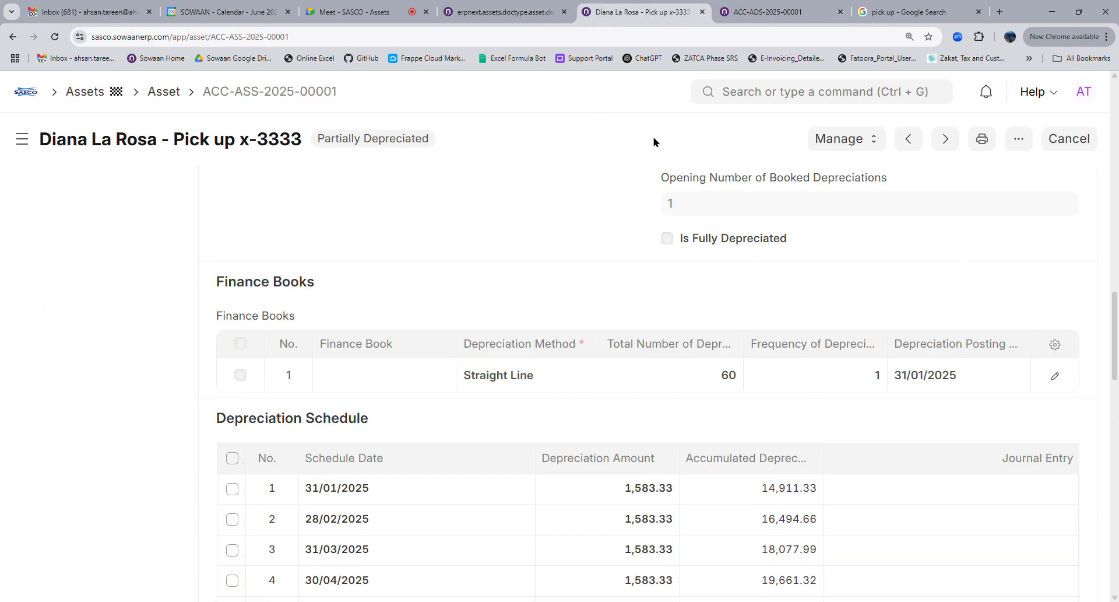
click(522, 6)
click(752, 92)
text(journ)
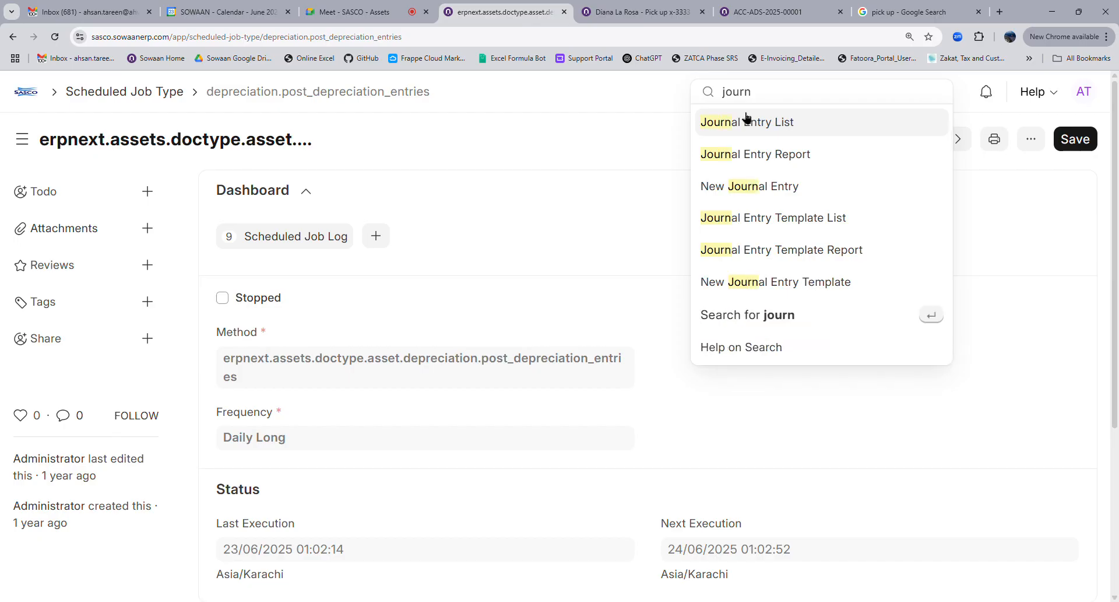
click(744, 120)
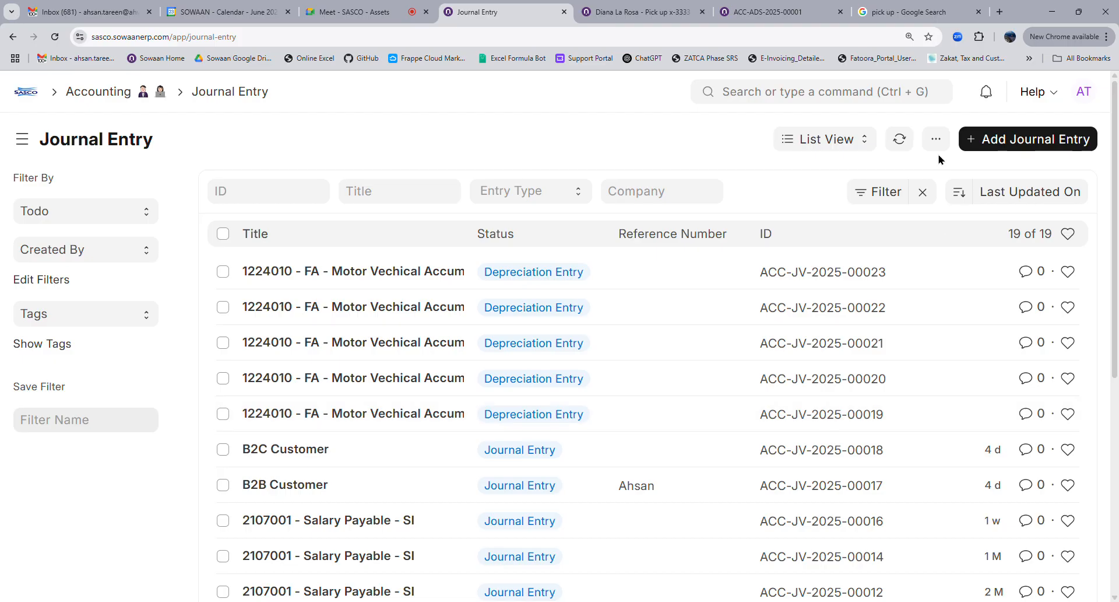
Reload the list until depreciation entries ACC-JV-2025-00019 to 00023 appear
click(911, 139)
click(899, 138)
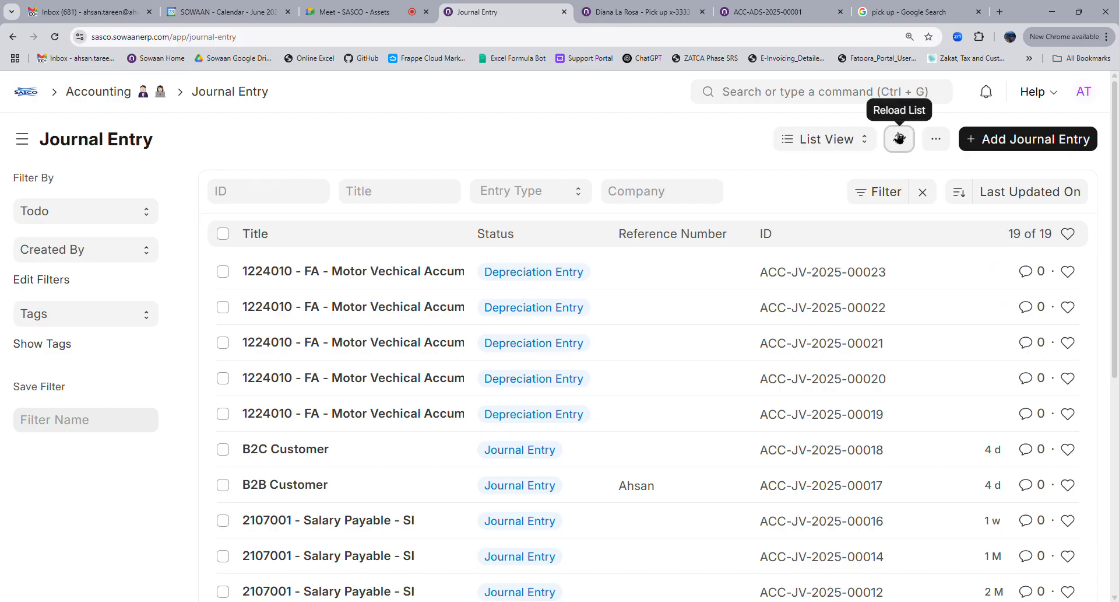
click(899, 137)
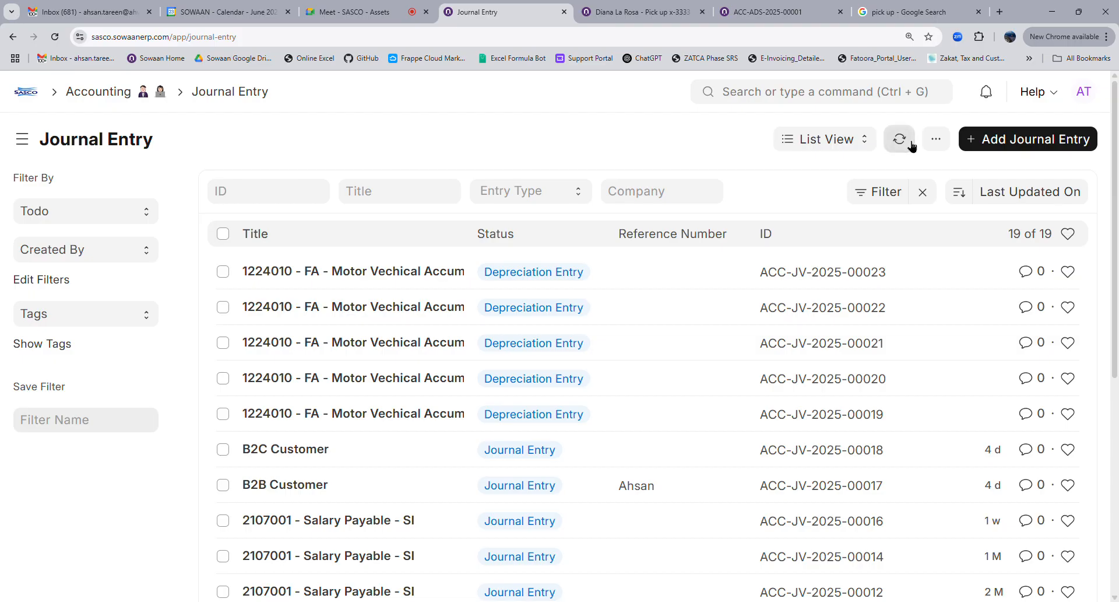
click(911, 144)
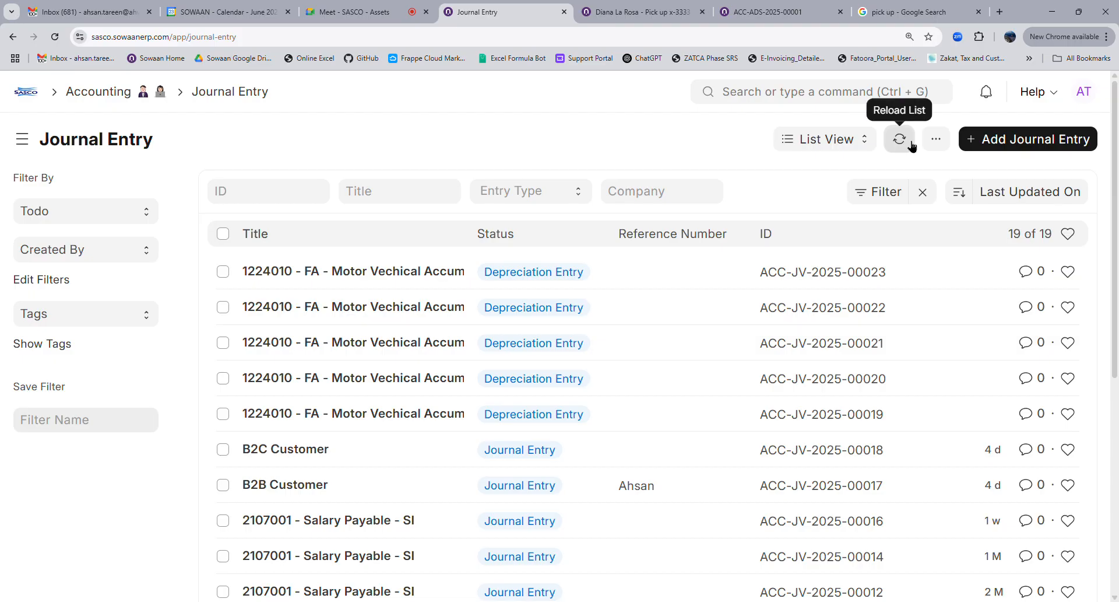
click(912, 145)
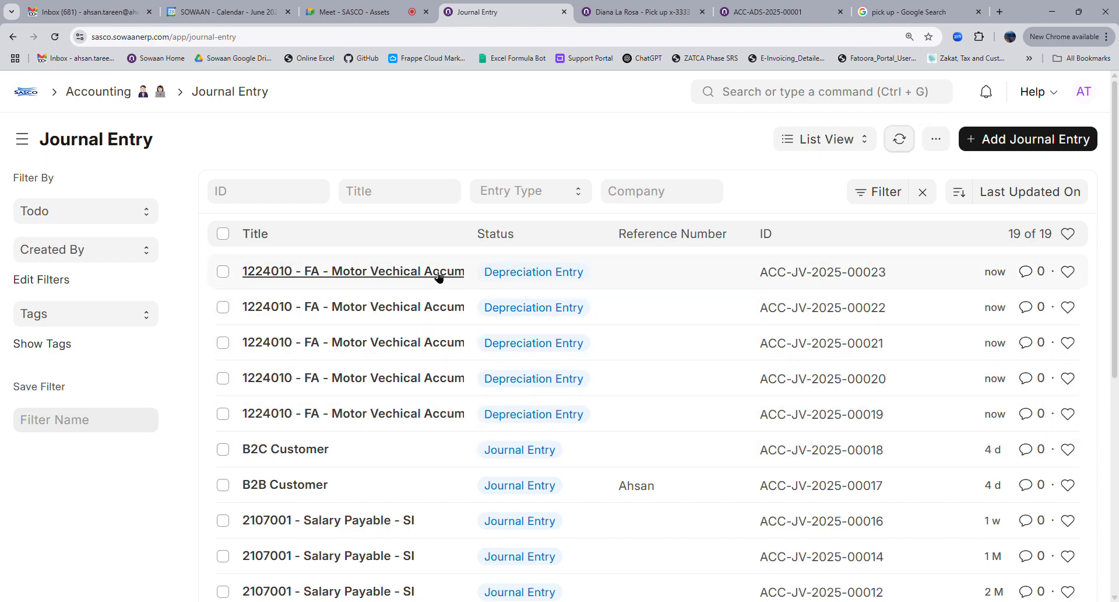
Inspect the newest depreciation entry, ACC-JV-2025-00023
click(419, 270)
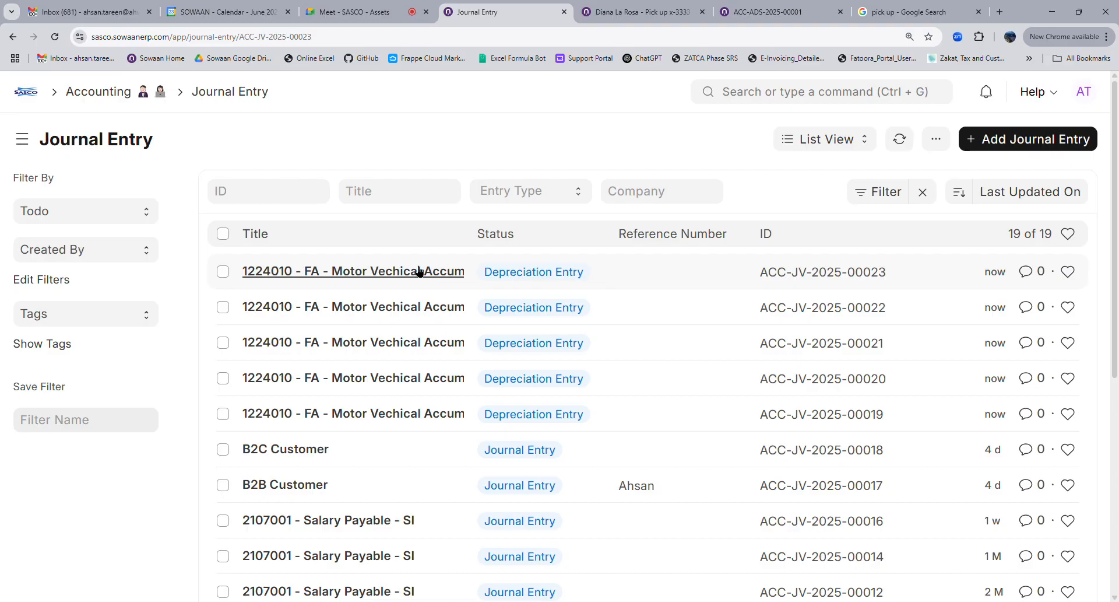
scroll(502, 320, down, 4)
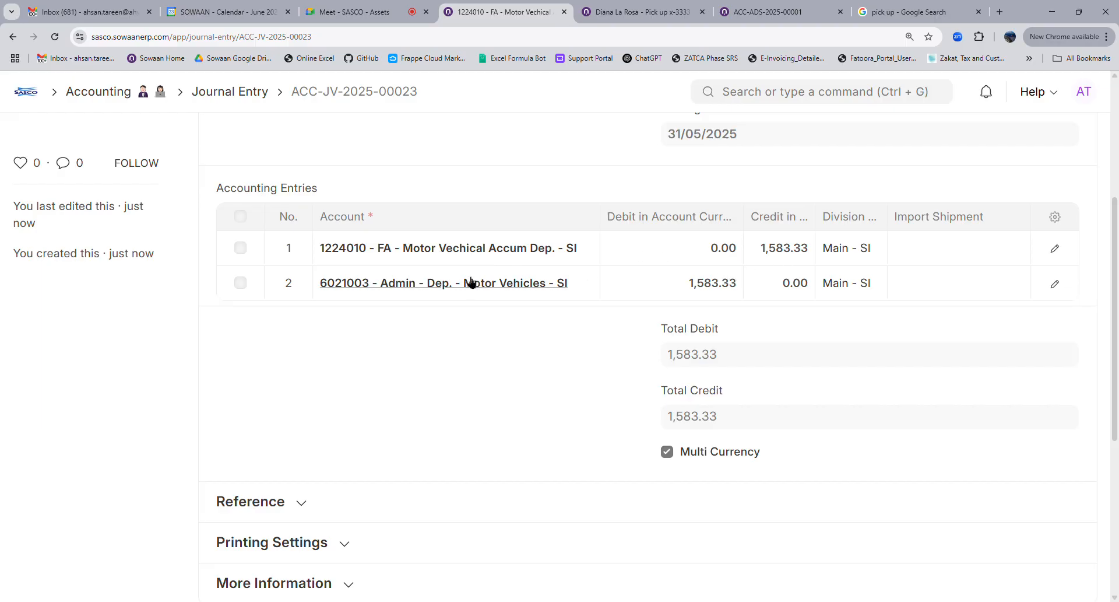
scroll(510, 338, up, 5)
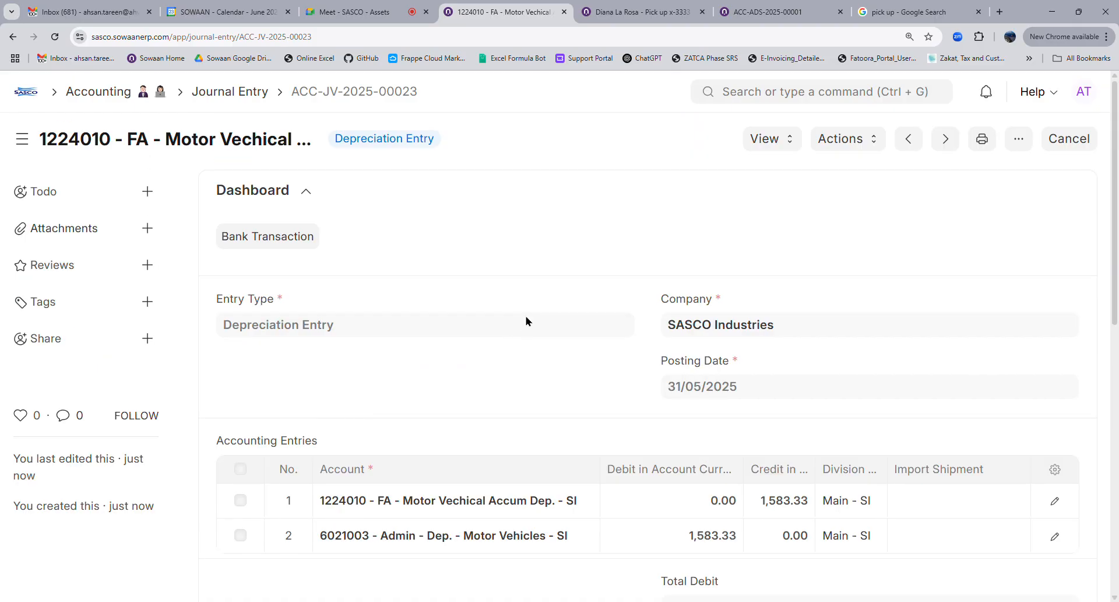
click(242, 95)
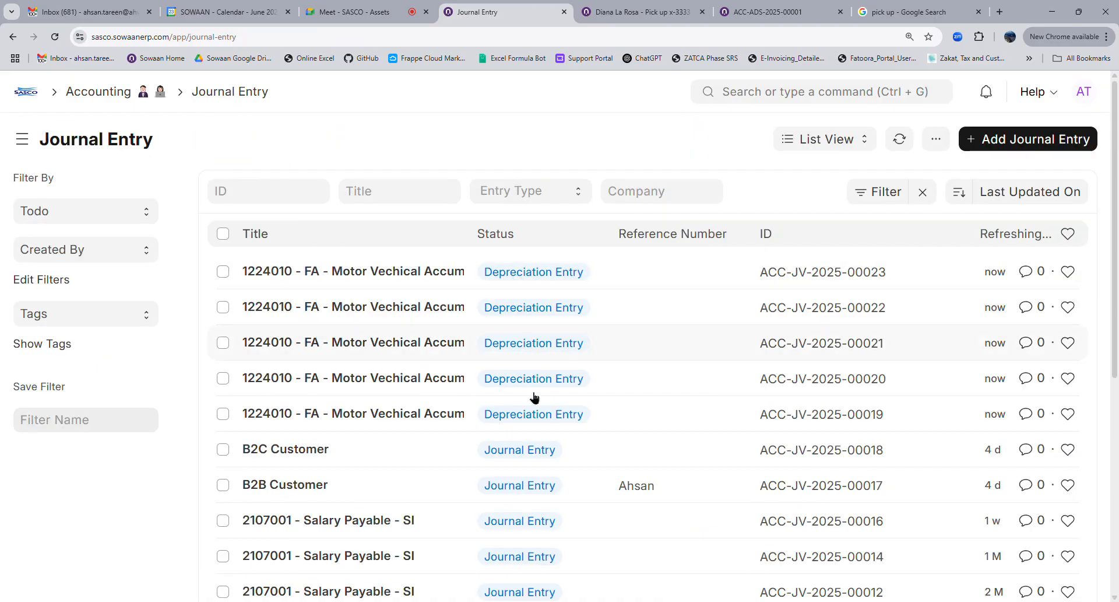
Filter the journals to Depreciation Entry, then view the pickup asset's depreciation schedule
click(519, 194)
click(528, 434)
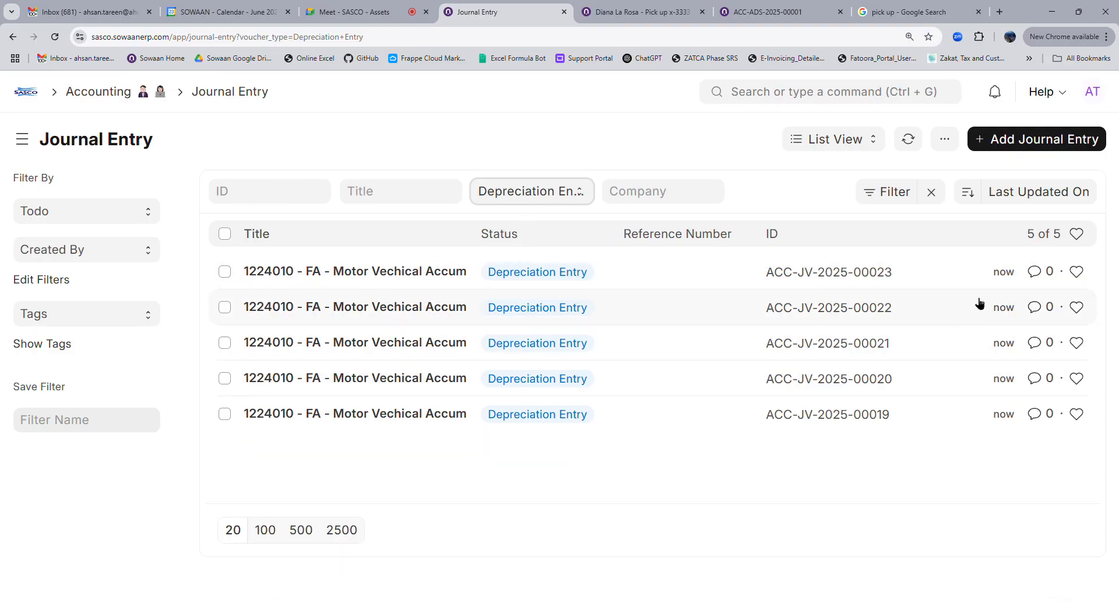
click(604, 5)
scroll(770, 385, down, 4)
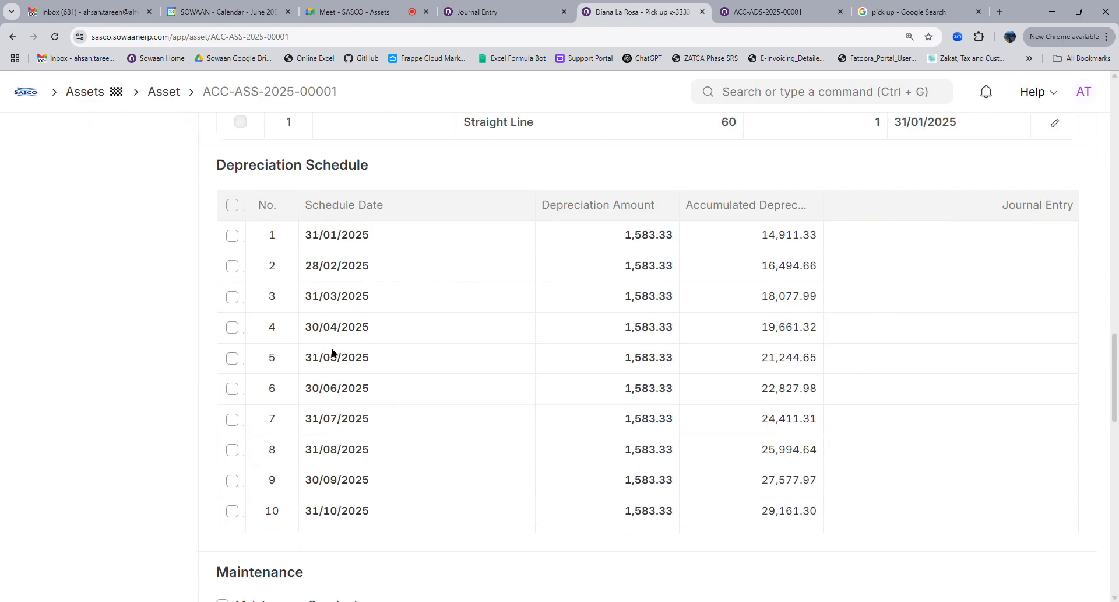
Reload asset ACC-ASS-2025-00001 and check the schedule rows linked to journals 00019 through 00023
click(56, 37)
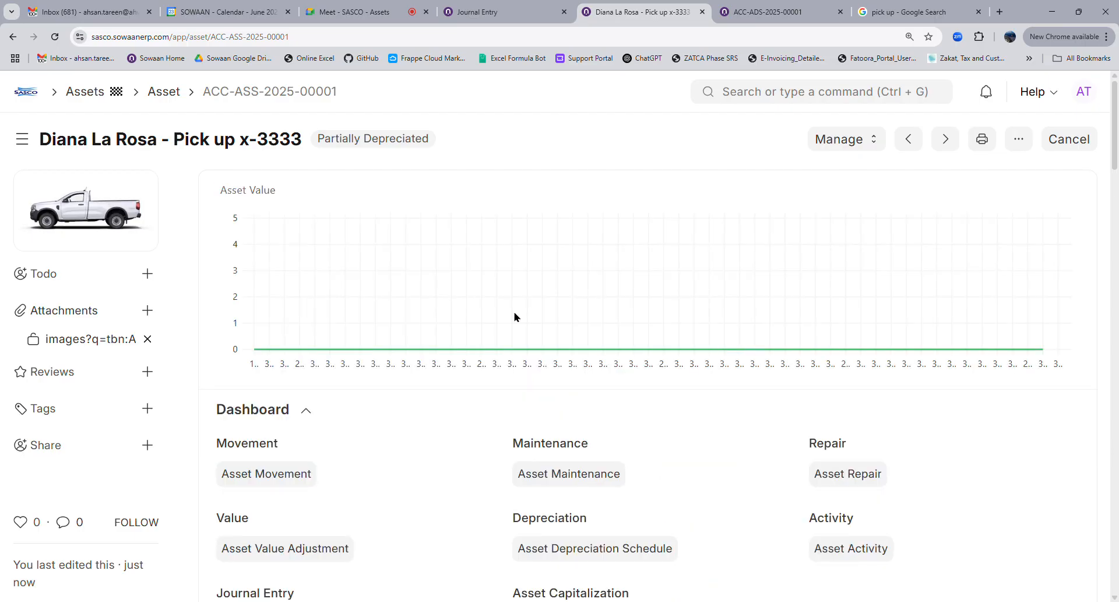
scroll(595, 336, down, 4)
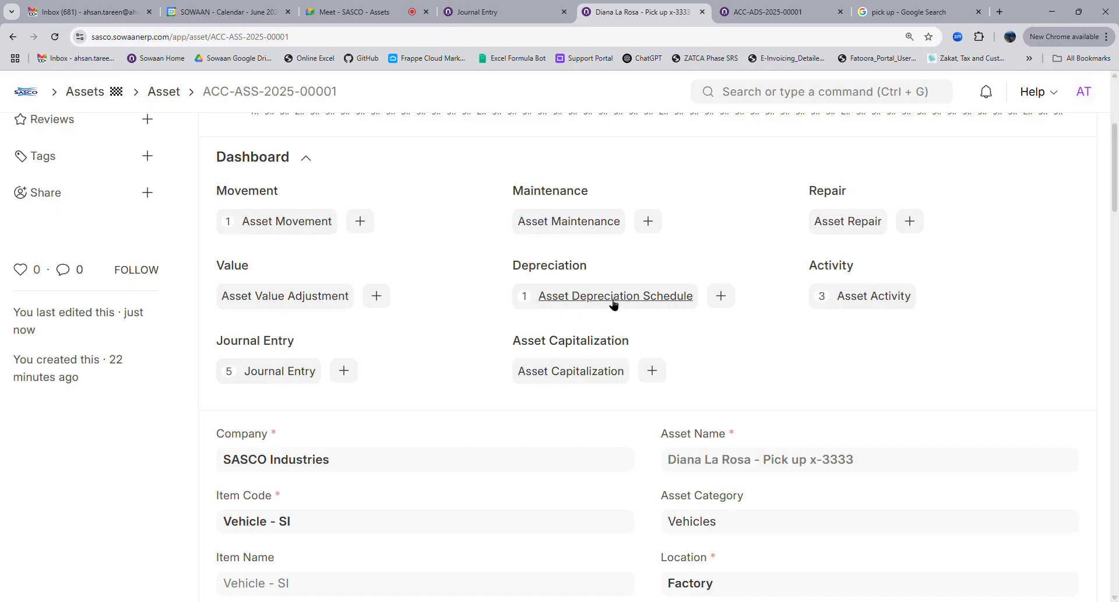
scroll(745, 428, down, 15)
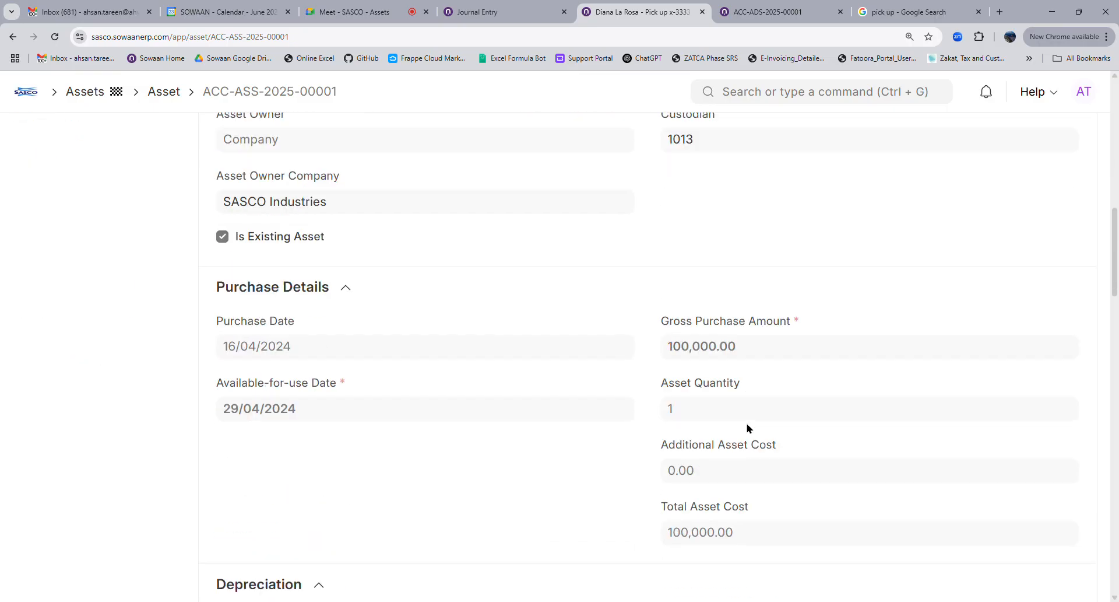
scroll(747, 428, down, 4)
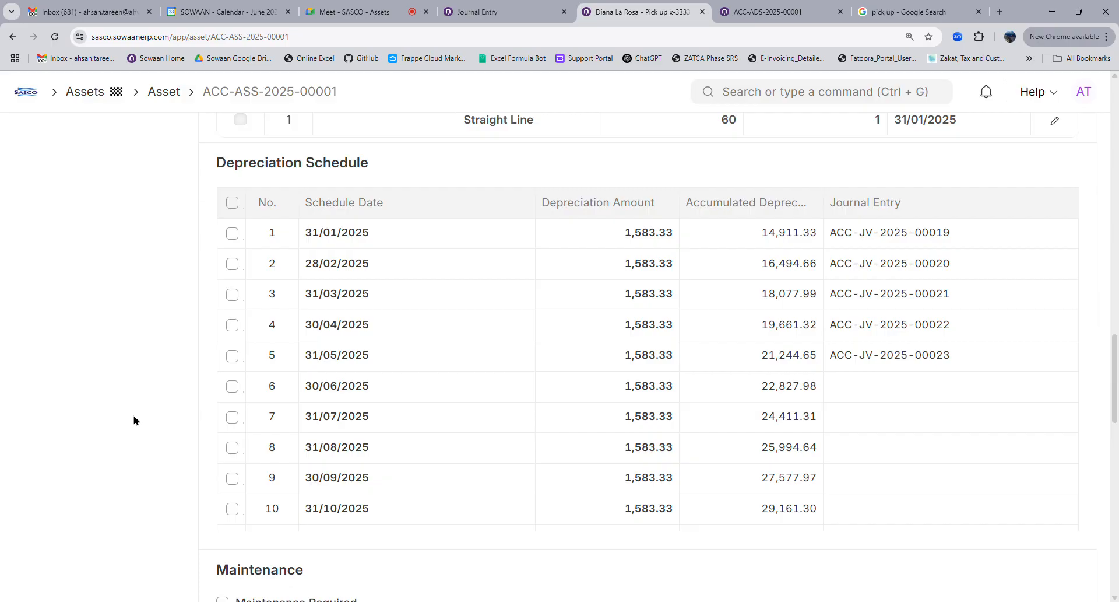
scroll(134, 420, up, 20)
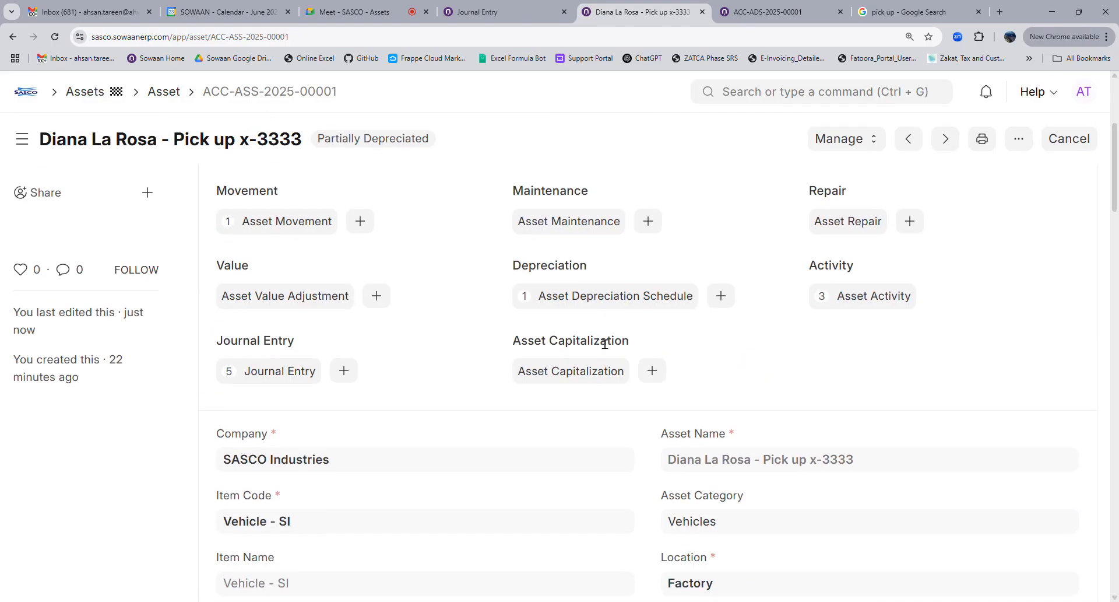
scroll(605, 344, up, 4)
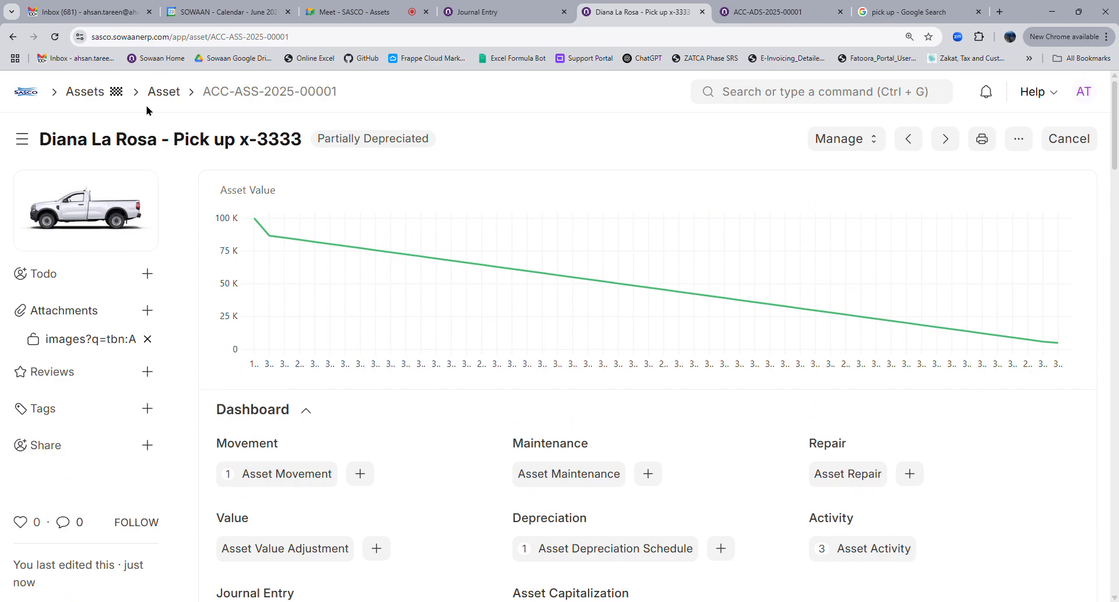
scroll(525, 395, down, 8)
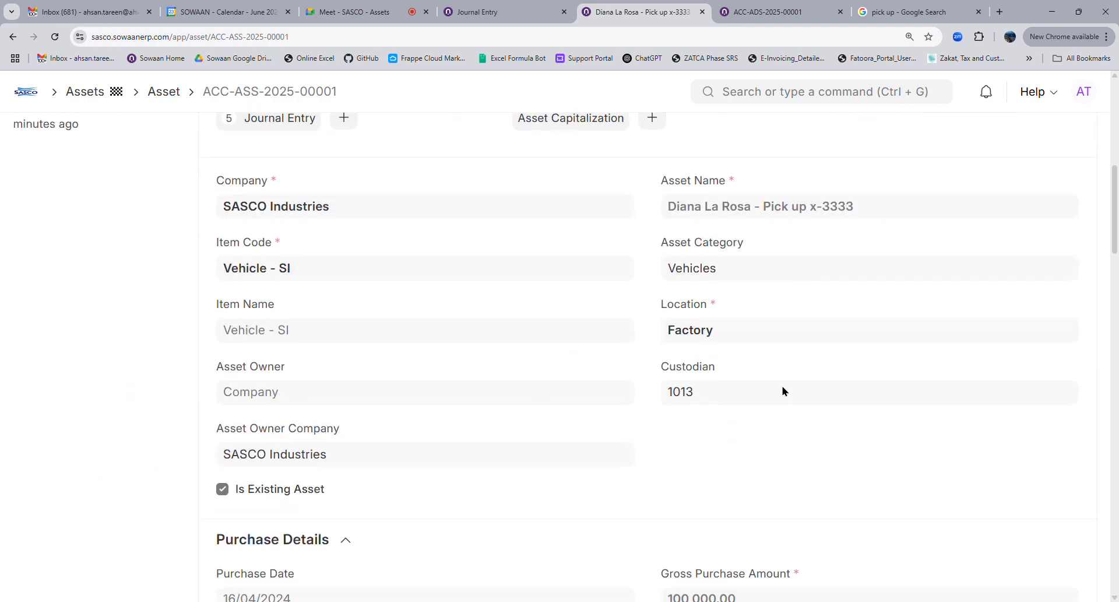
scroll(784, 390, down, 1)
scroll(781, 396, down, 16)
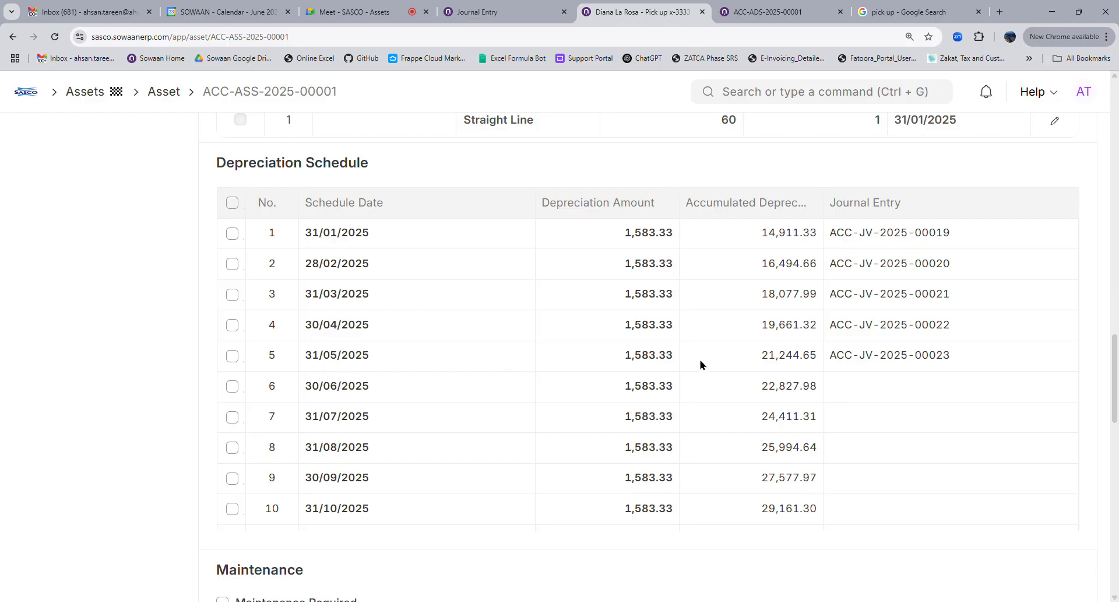
scroll(914, 374, up, 15)
click(818, 146)
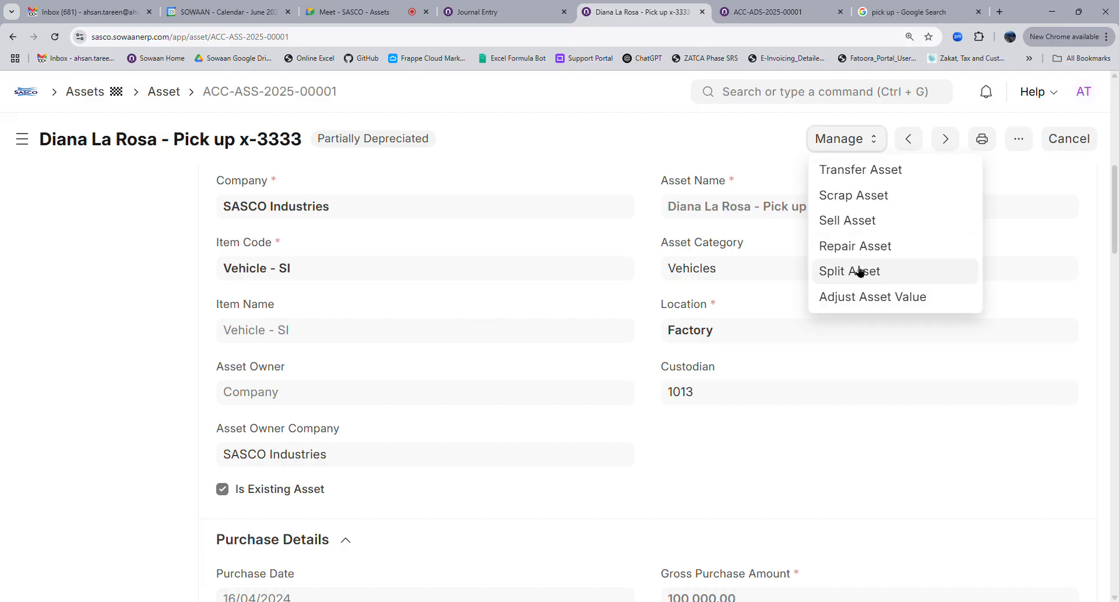
click(684, 139)
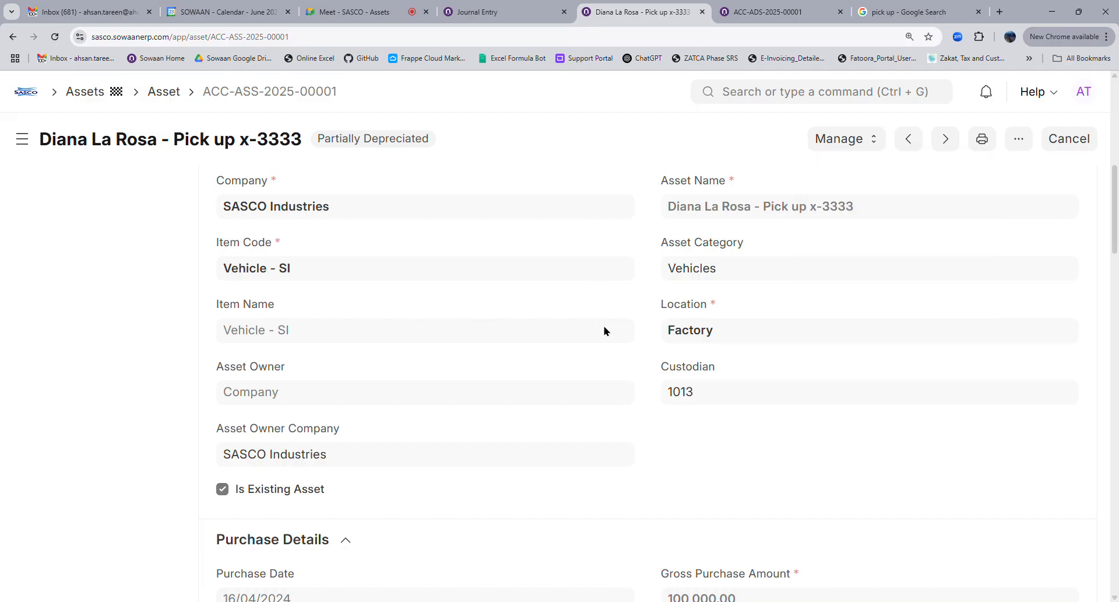
scroll(604, 326, up, 7)
scroll(604, 330, down, 12)
scroll(605, 333, up, 4)
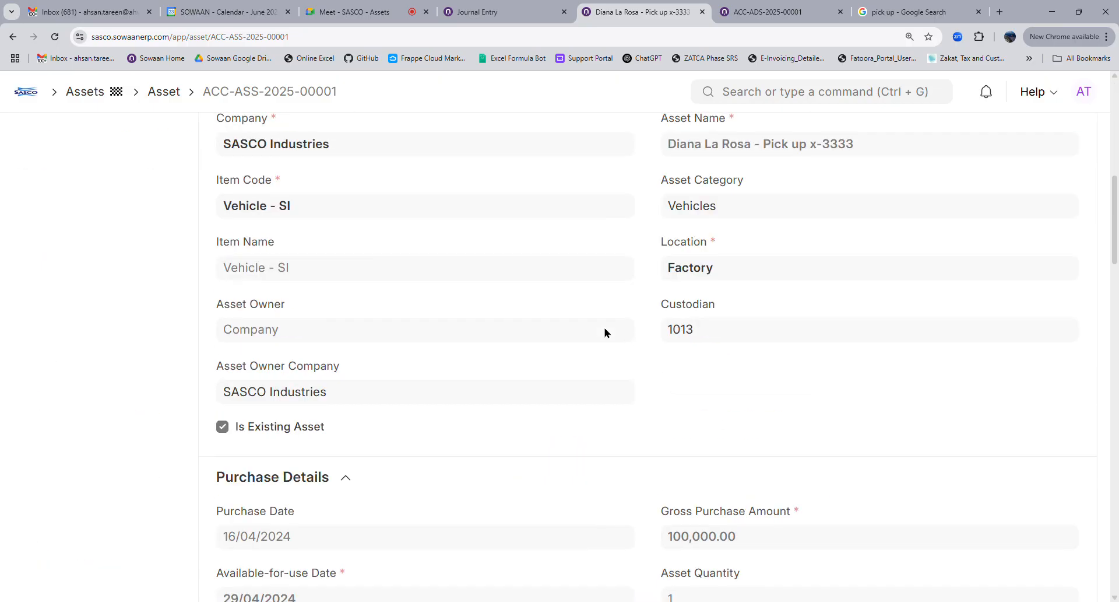
scroll(605, 332, up, 10)
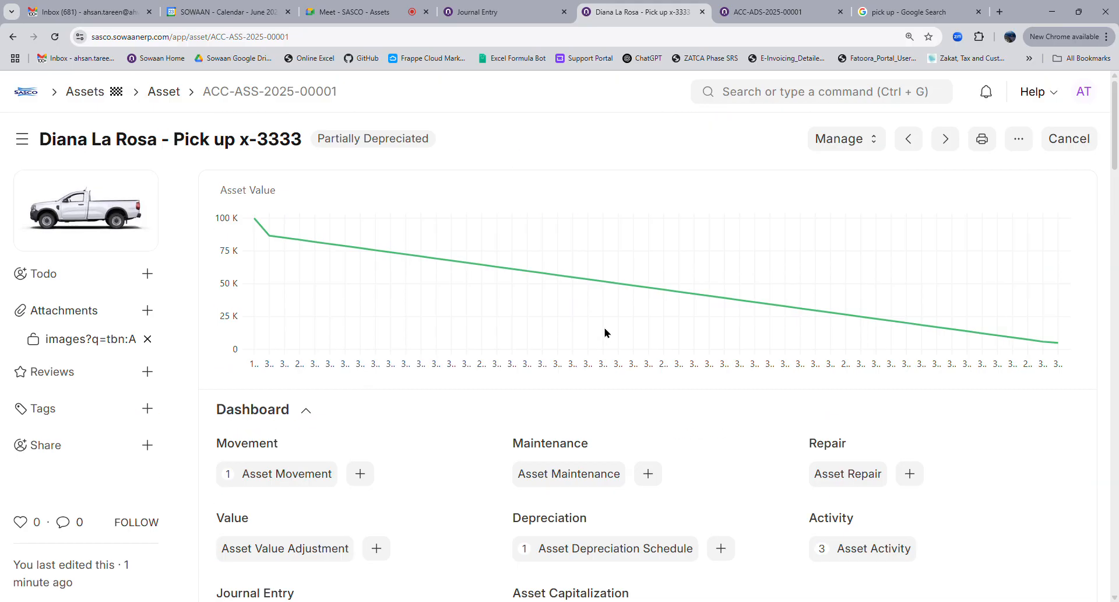
scroll(604, 332, down, 4)
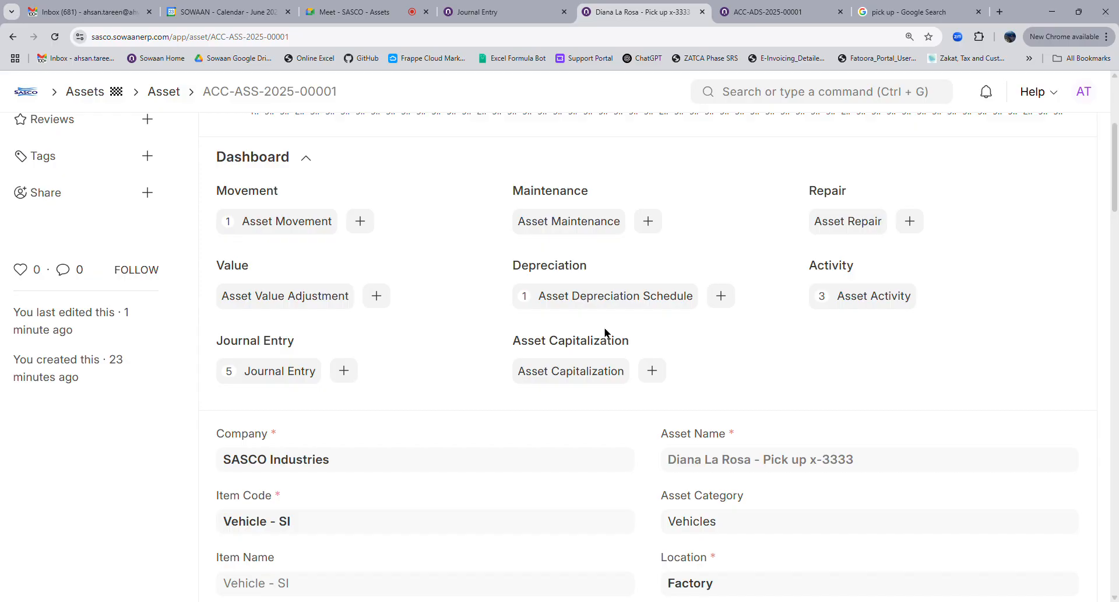
scroll(613, 393, up, 4)
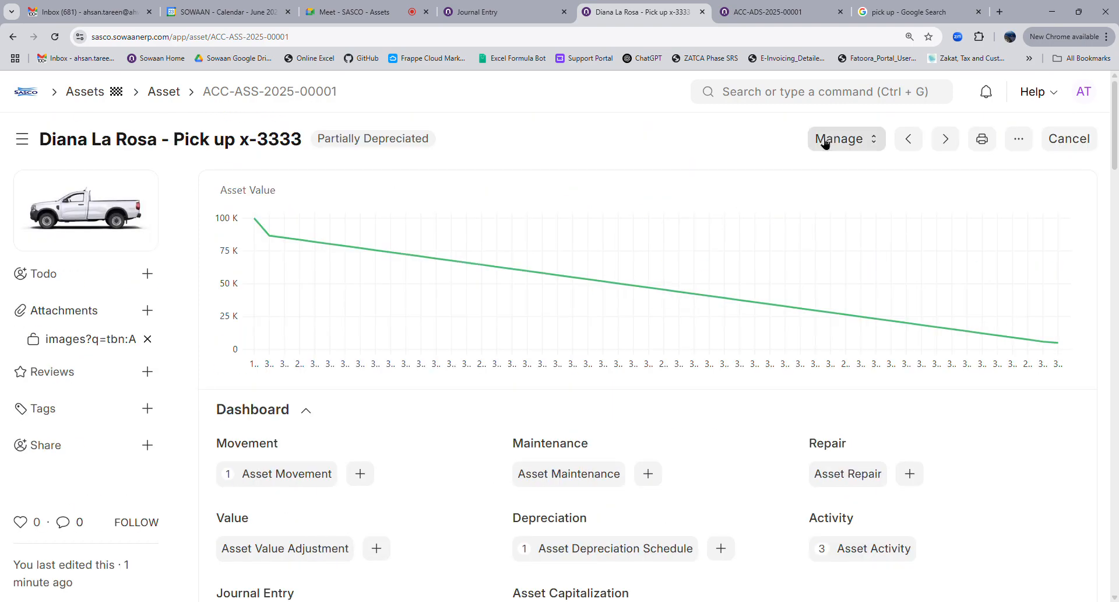
click(832, 141)
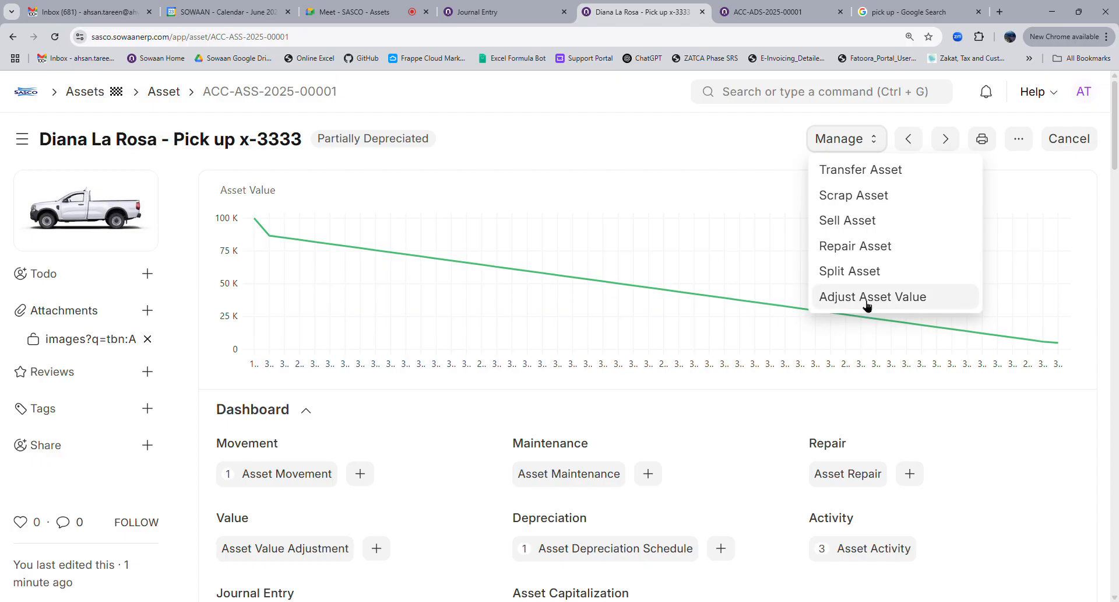
click(563, 147)
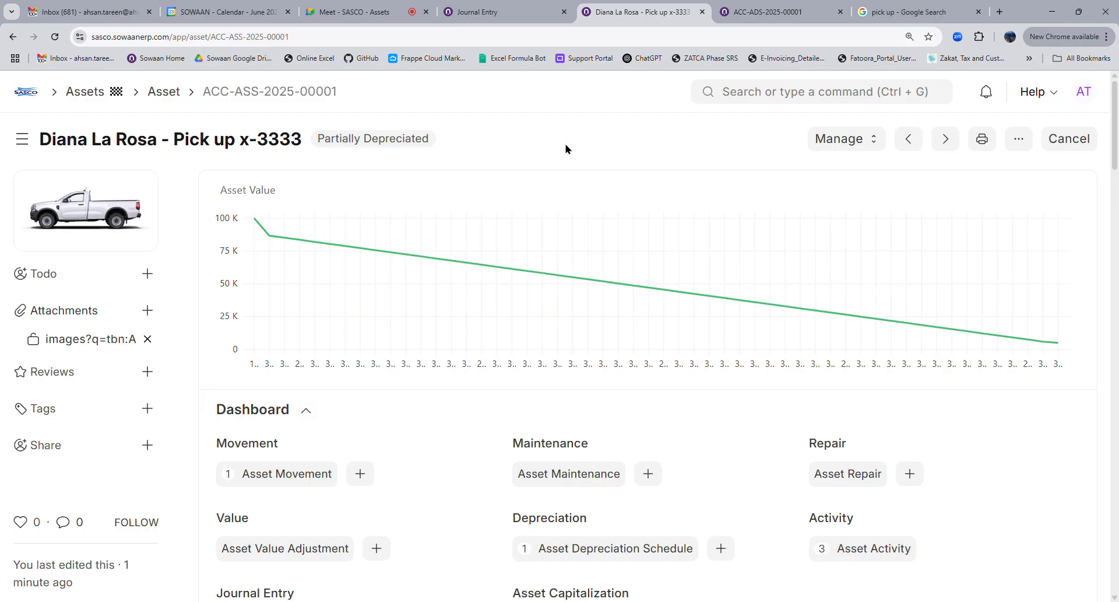
click(837, 146)
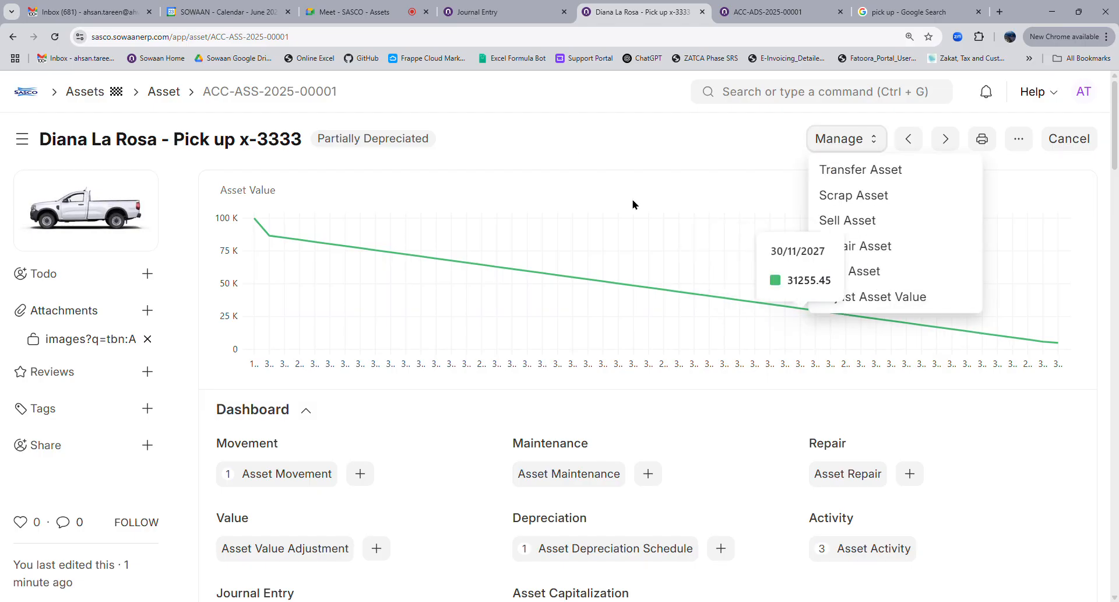
click(609, 150)
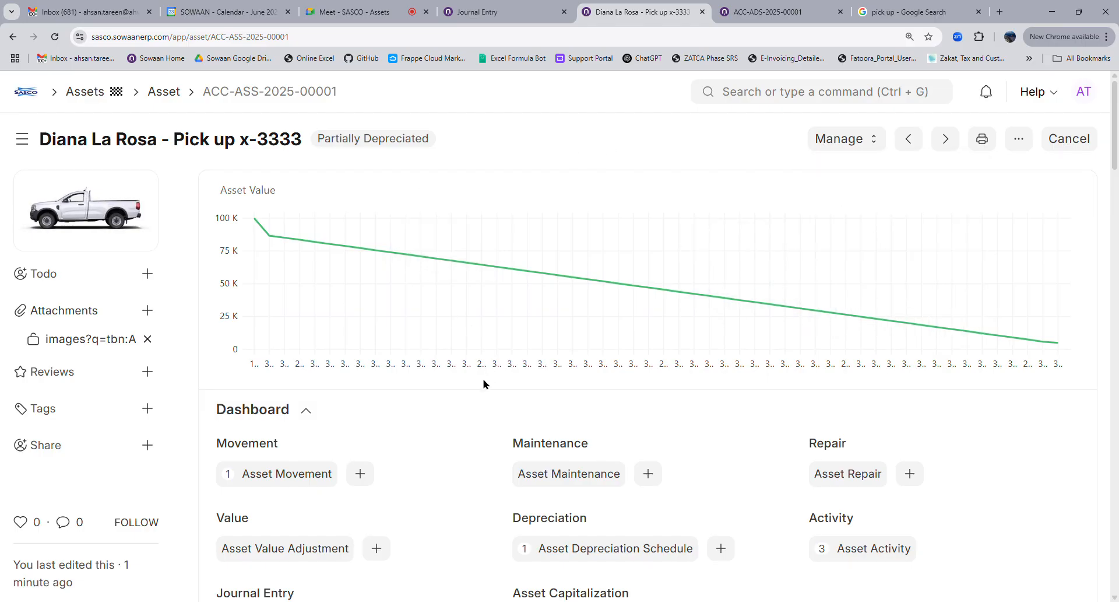
scroll(484, 383, down, 4)
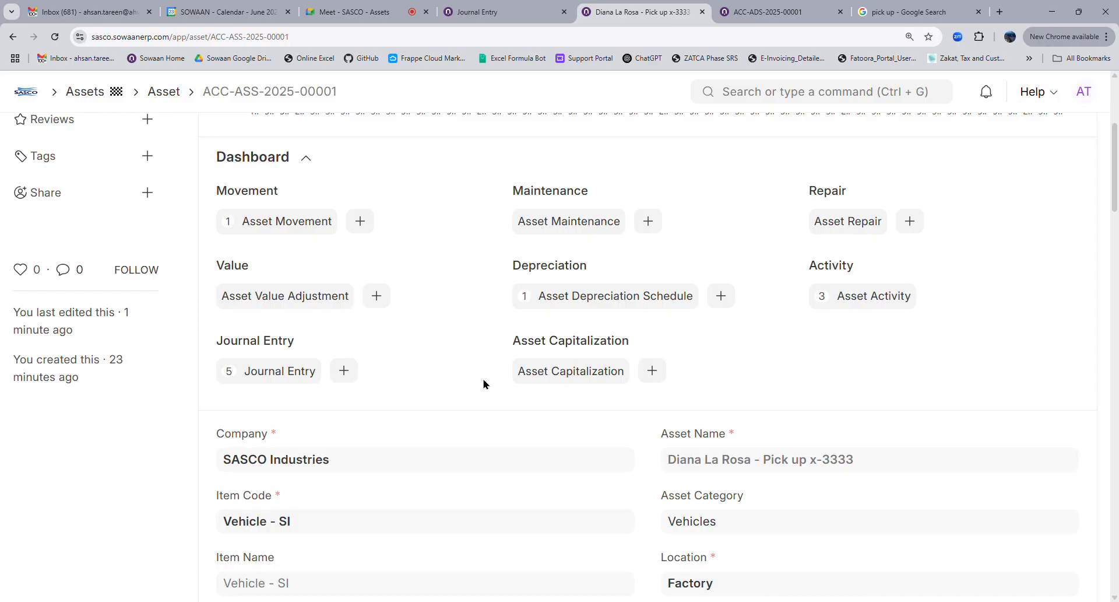
scroll(483, 383, up, 4)
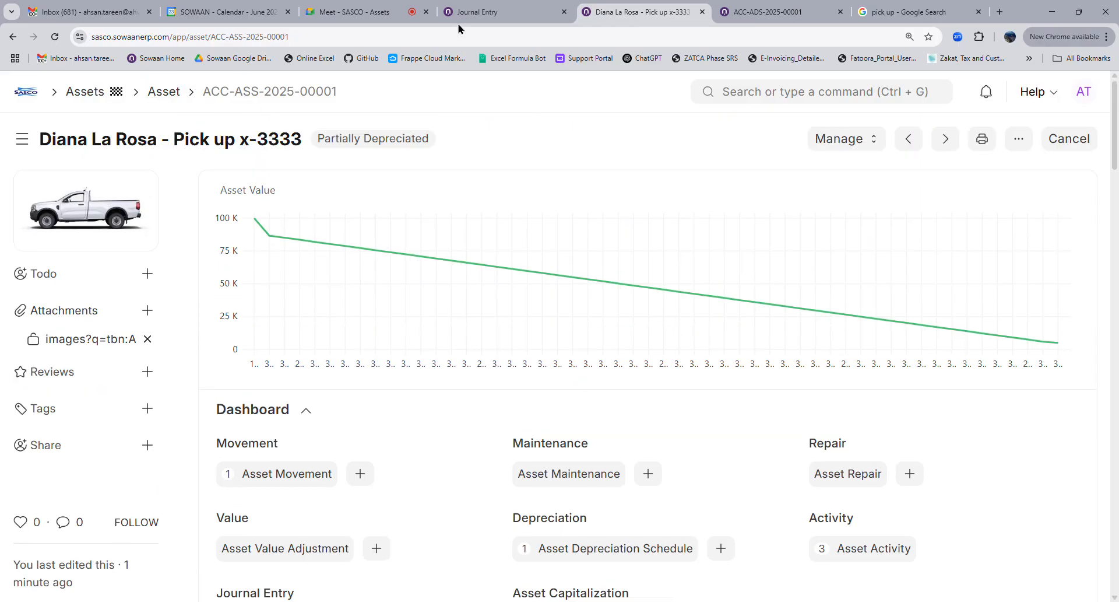
click(498, 13)
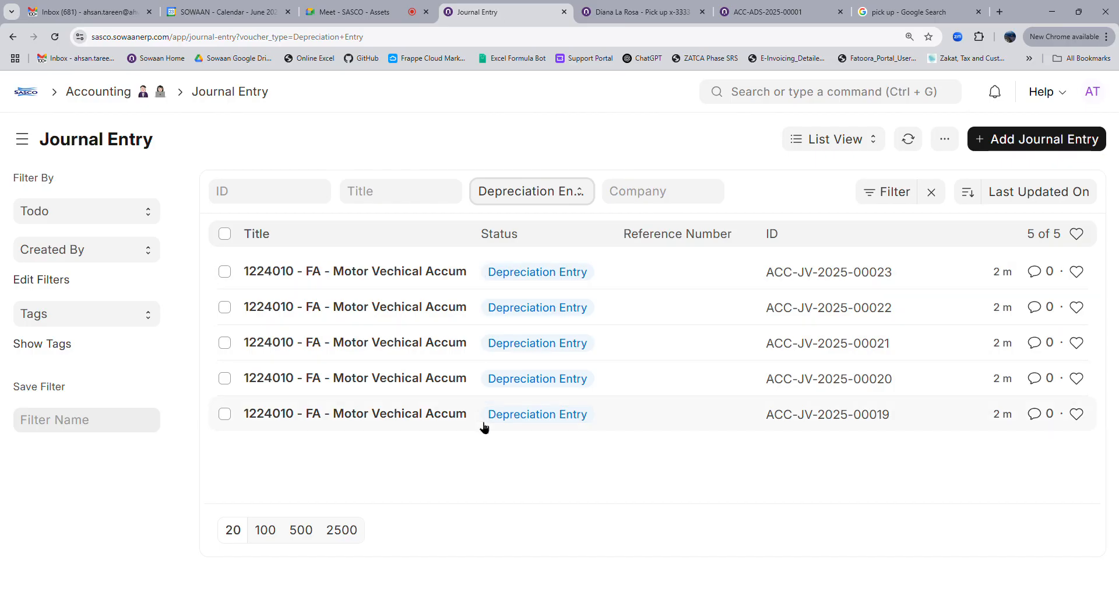
Go from the pickup asset up through the Asset list to the Assets workspace
click(635, 11)
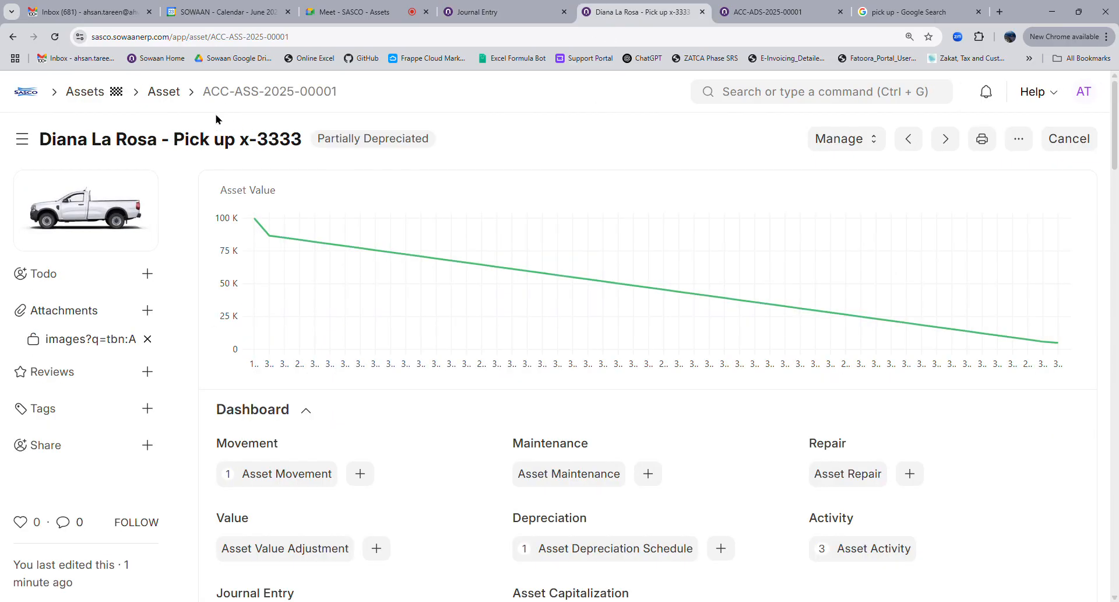
click(165, 91)
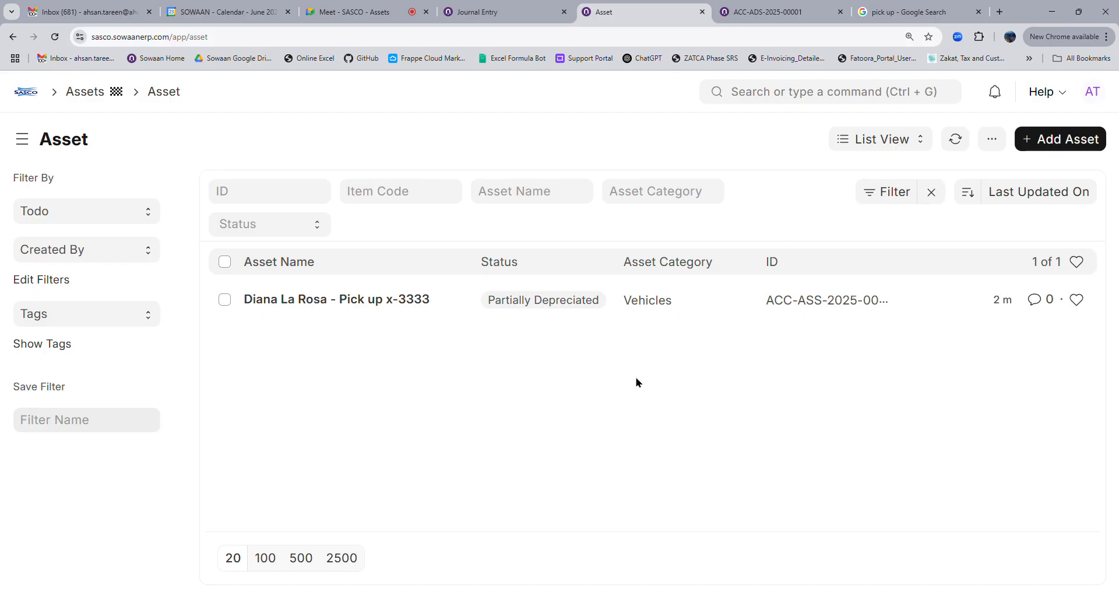
click(93, 99)
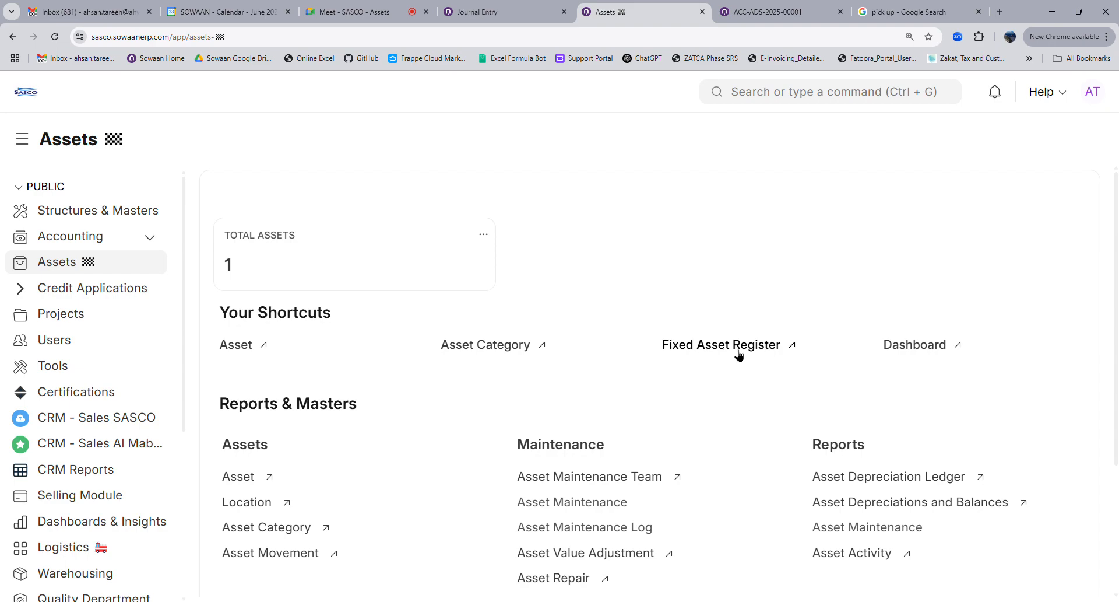
Open the Fixed Asset Register and browse its Asset Category and Cost Center filter options
click(718, 355)
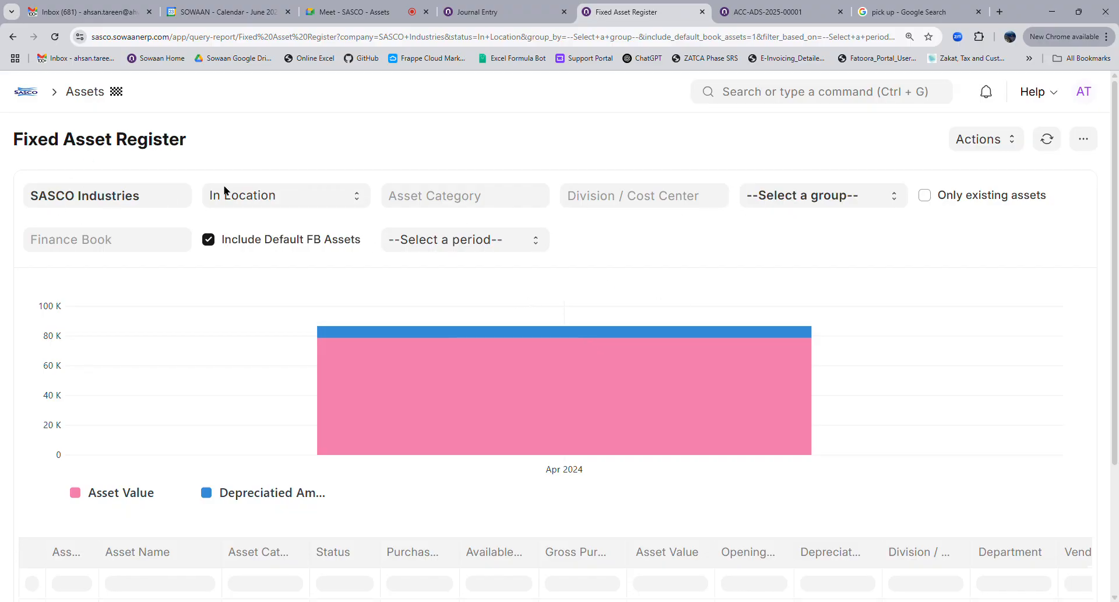
click(461, 197)
click(648, 197)
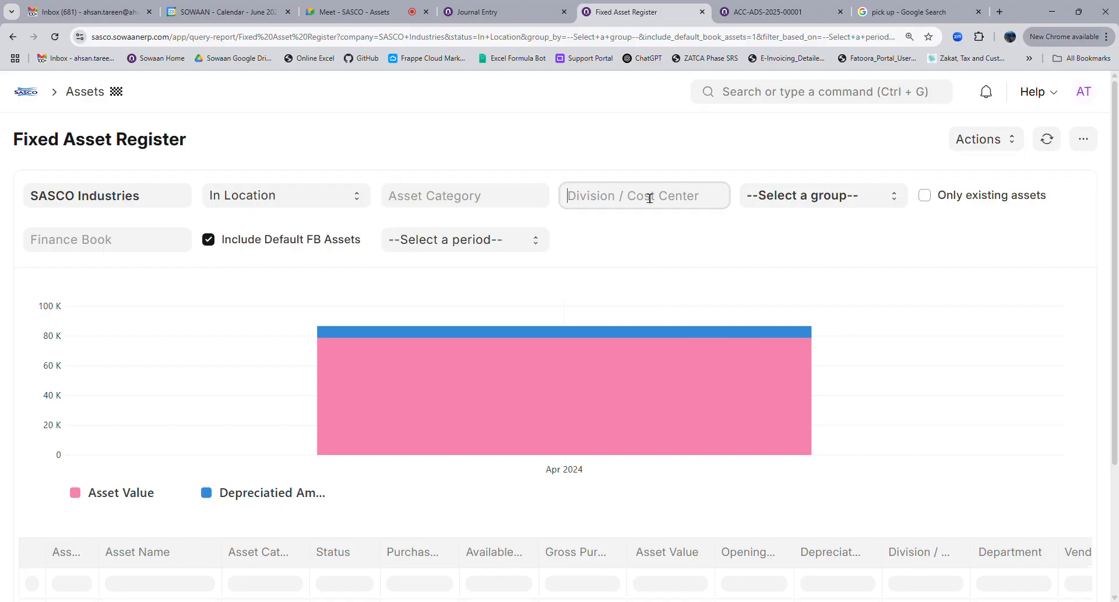
click(538, 148)
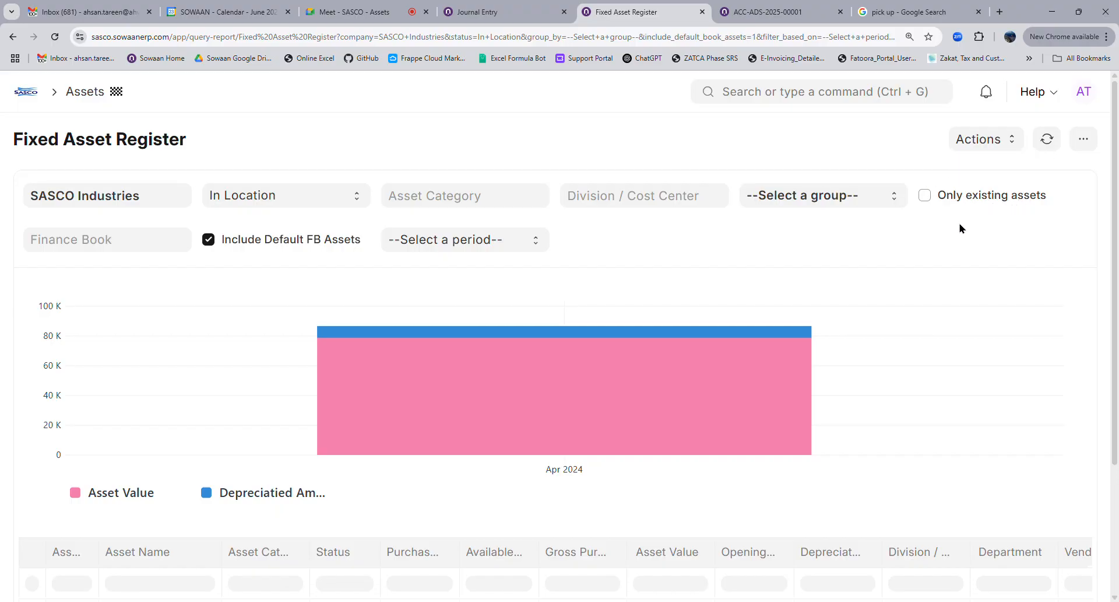
Widen the Depreciated Amount column and review the pickup row: 78,755.35 value, 7,916.65 depreciated
scroll(807, 353, down, 3)
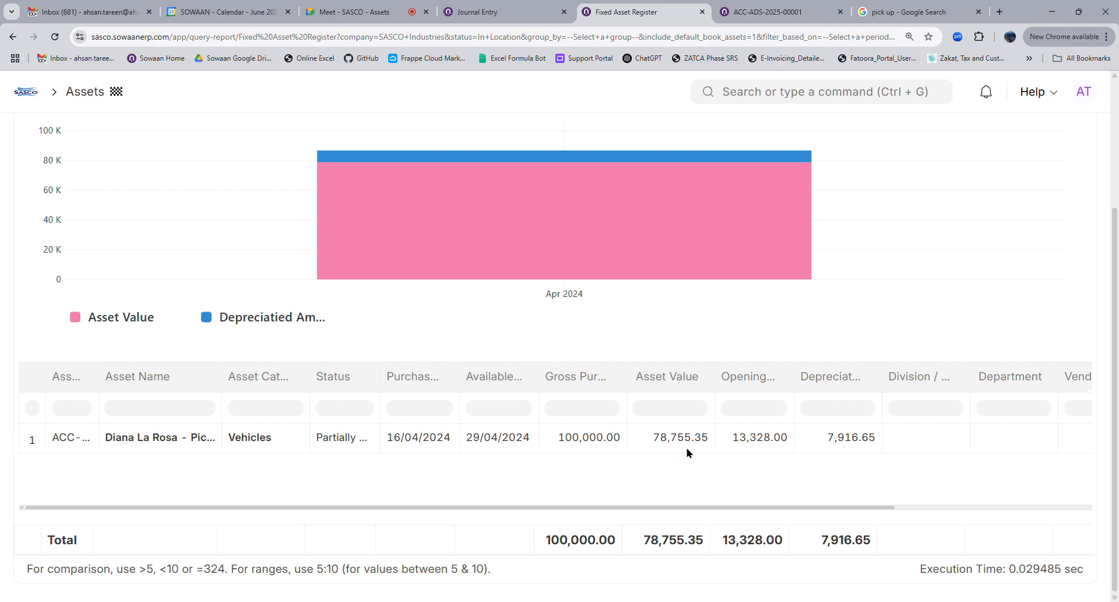
scroll(687, 447, up, 3)
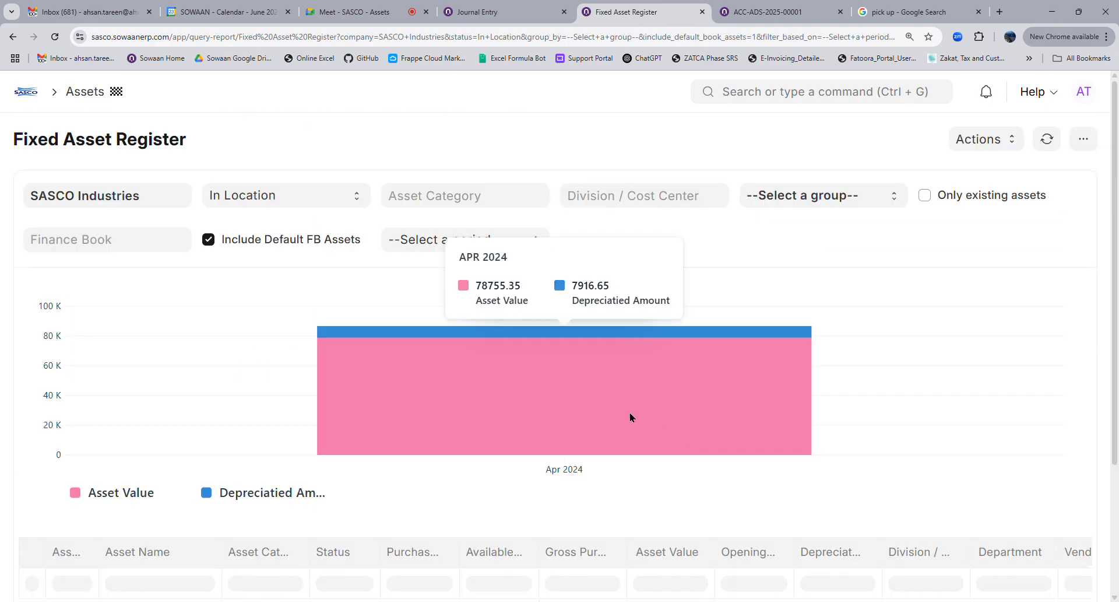
scroll(630, 418, down, 3)
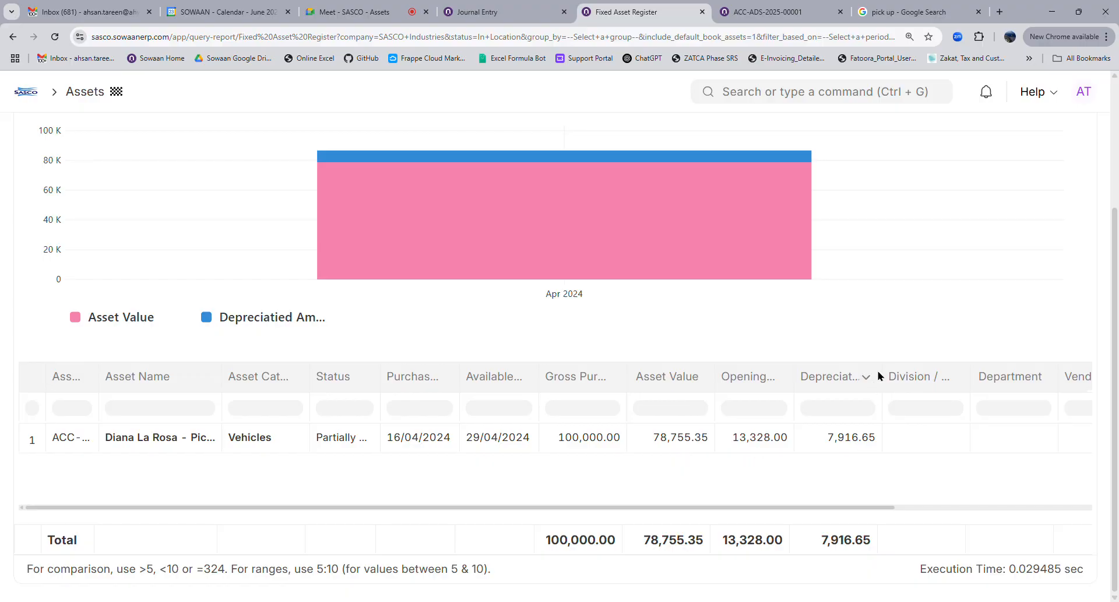
drag(888, 372, 939, 373)
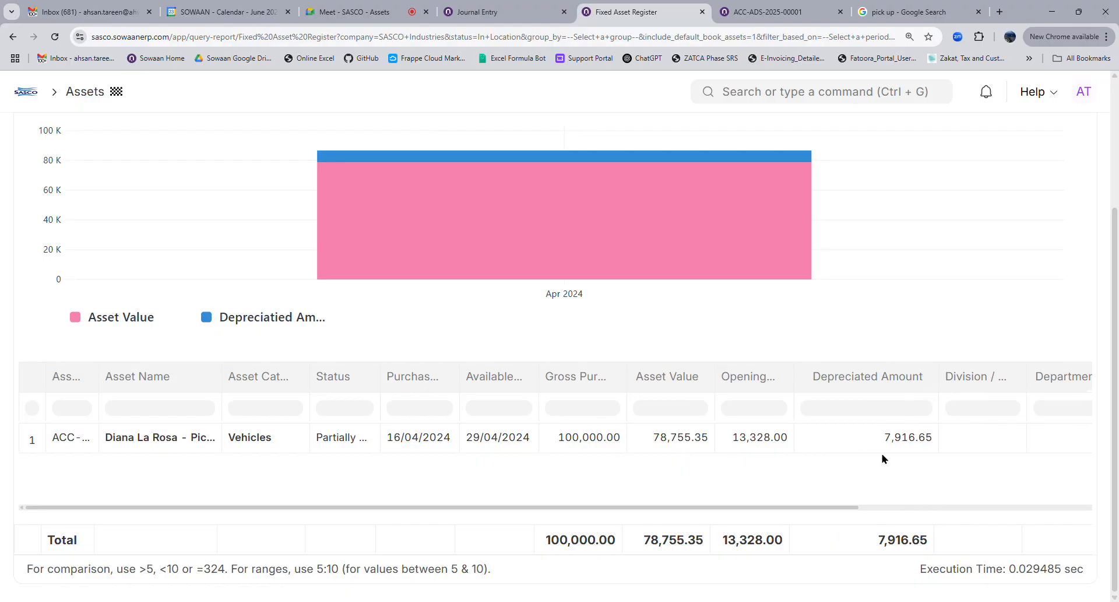
drag(846, 512, 995, 513)
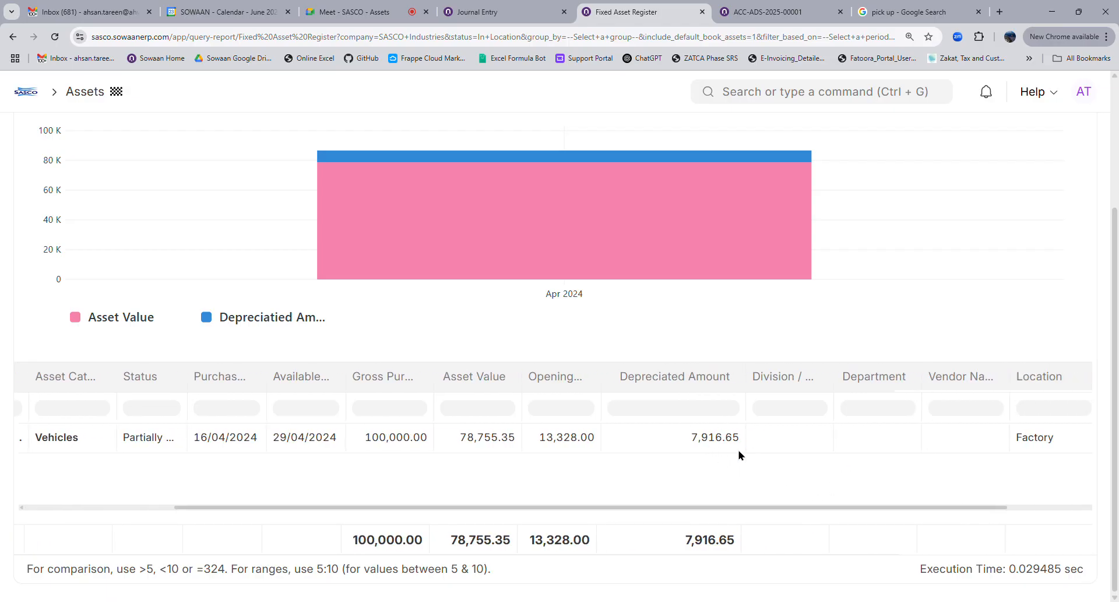
drag(925, 512, 1063, 511)
drag(981, 512, 637, 519)
scroll(727, 327, up, 3)
click(788, 201)
click(791, 236)
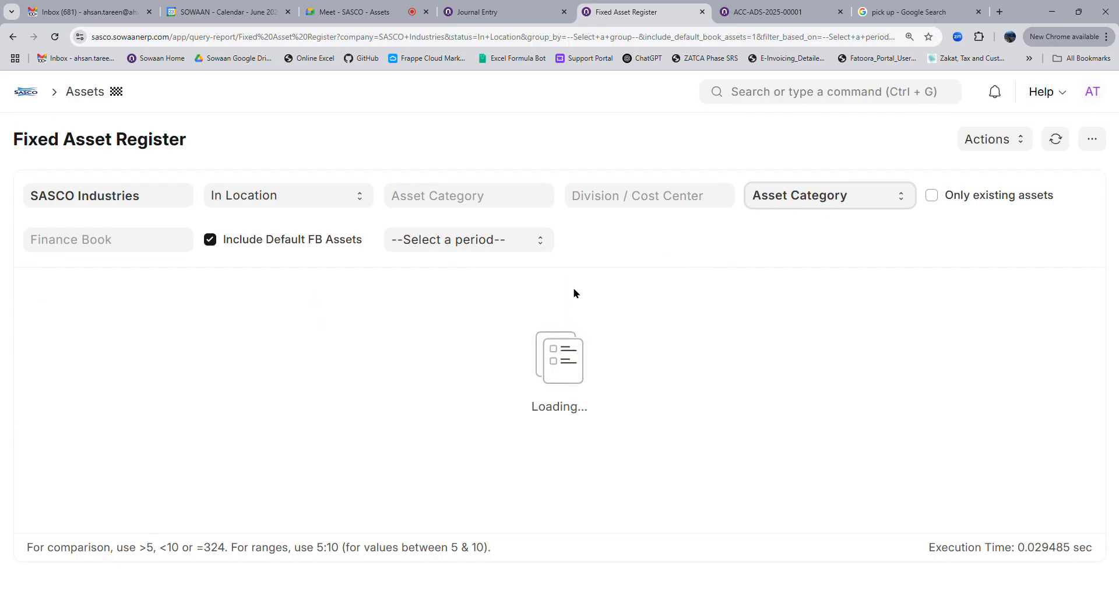
click(1055, 138)
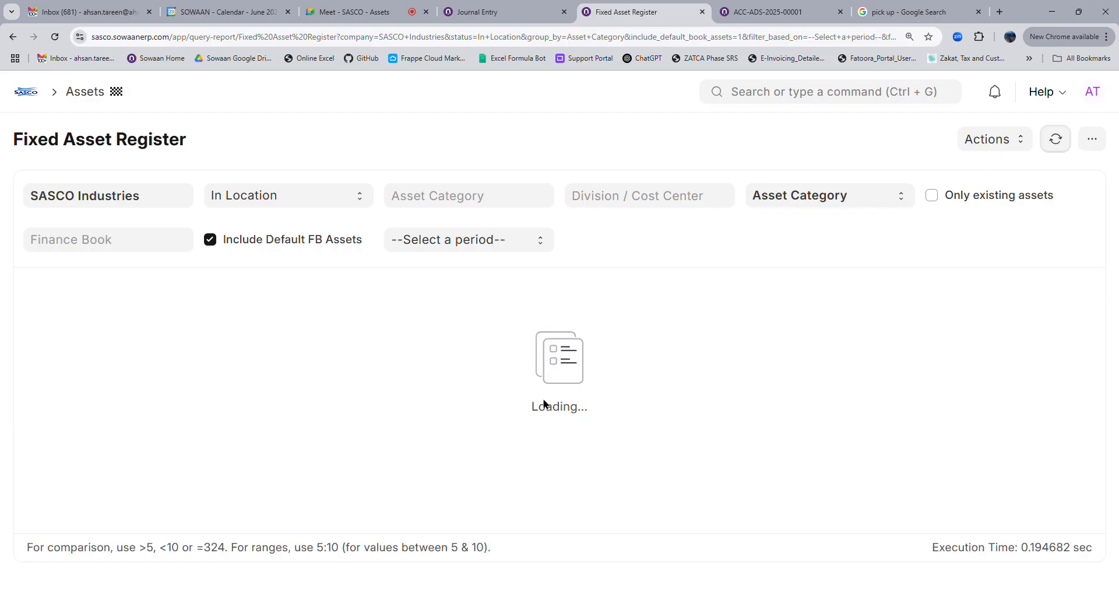
drag(425, 413, 708, 433)
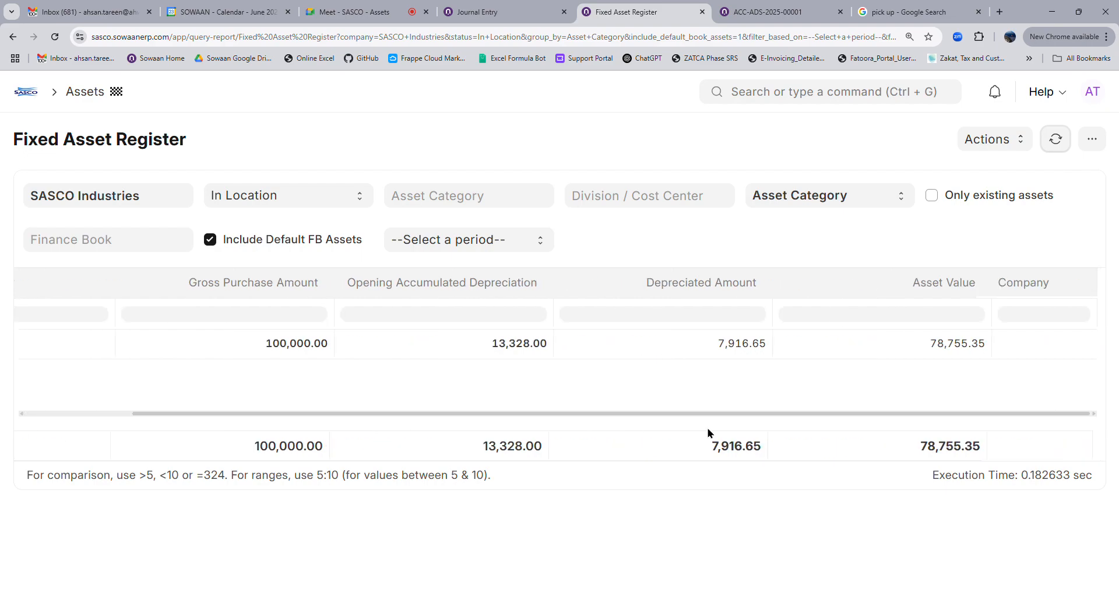
drag(704, 415, 622, 418)
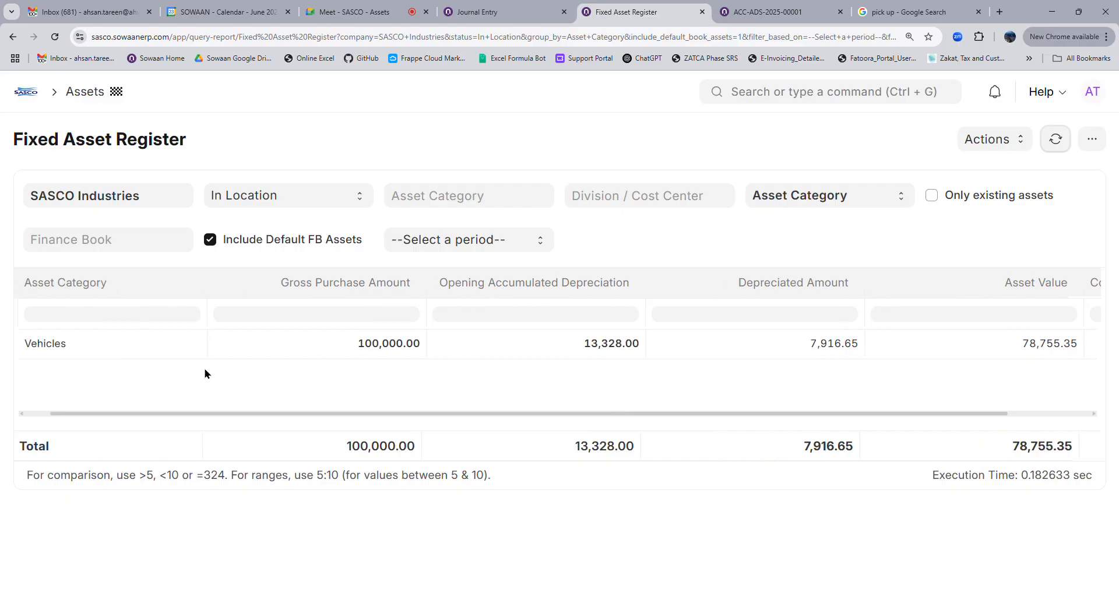
drag(209, 418, 171, 420)
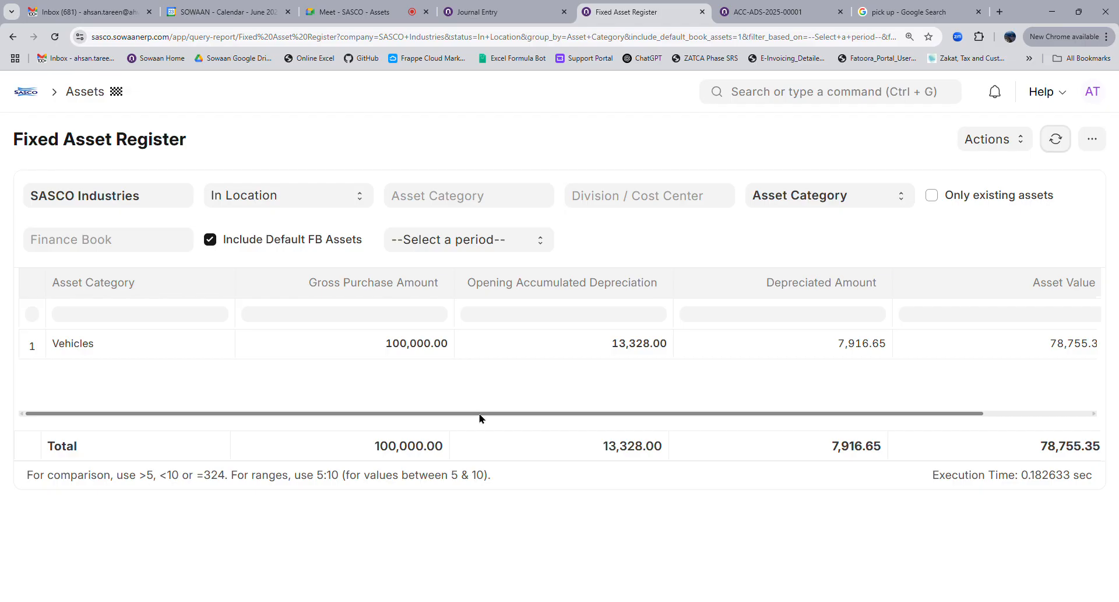
drag(479, 414, 655, 412)
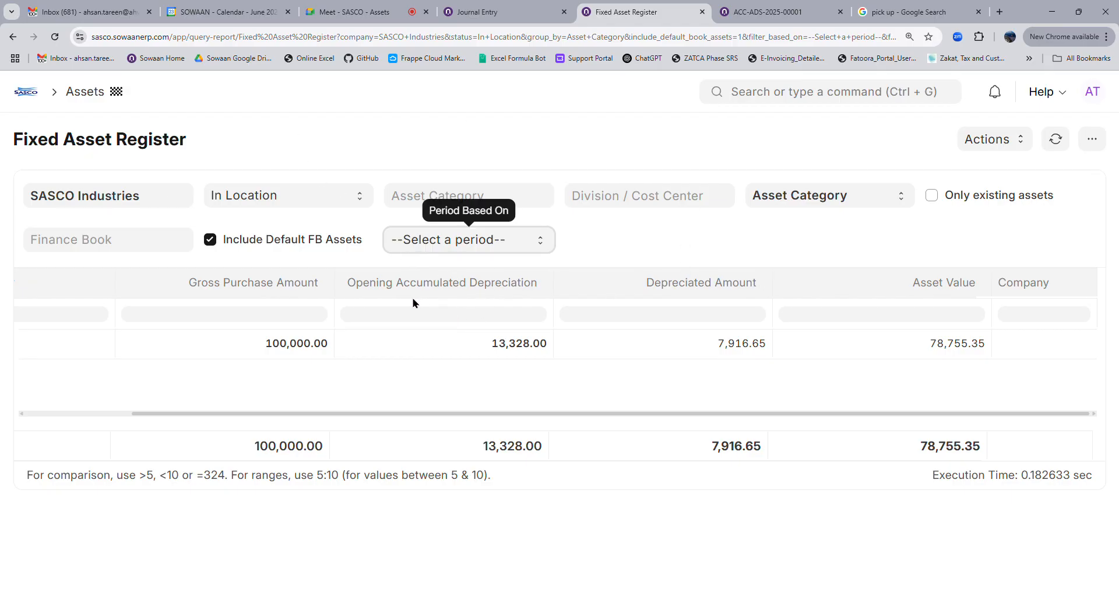
click(432, 307)
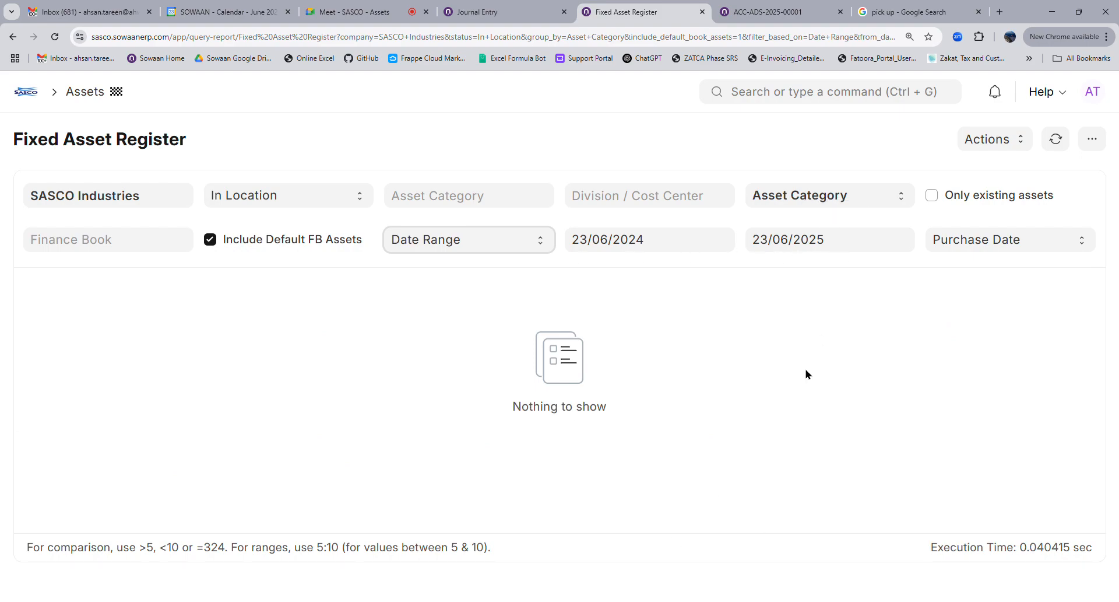
click(440, 288)
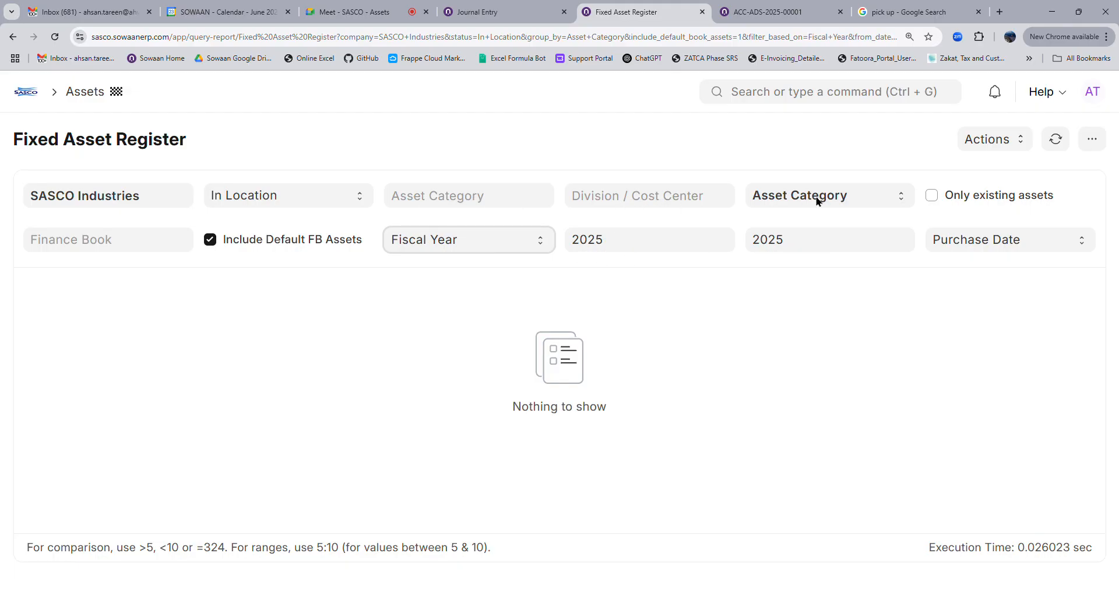
click(814, 216)
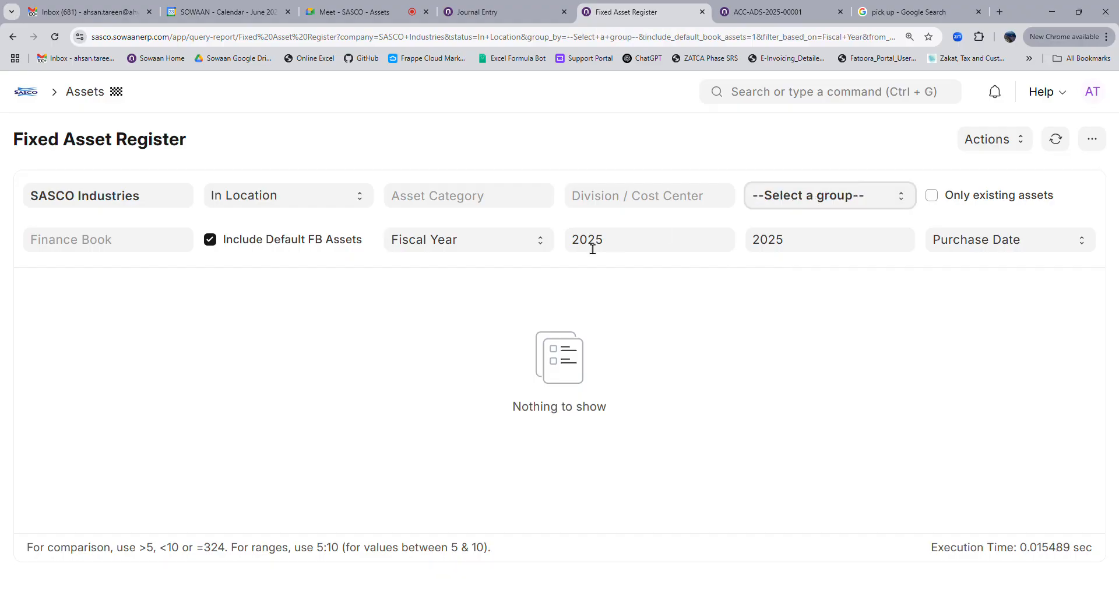
click(463, 265)
click(1048, 141)
scroll(466, 326, down, 3)
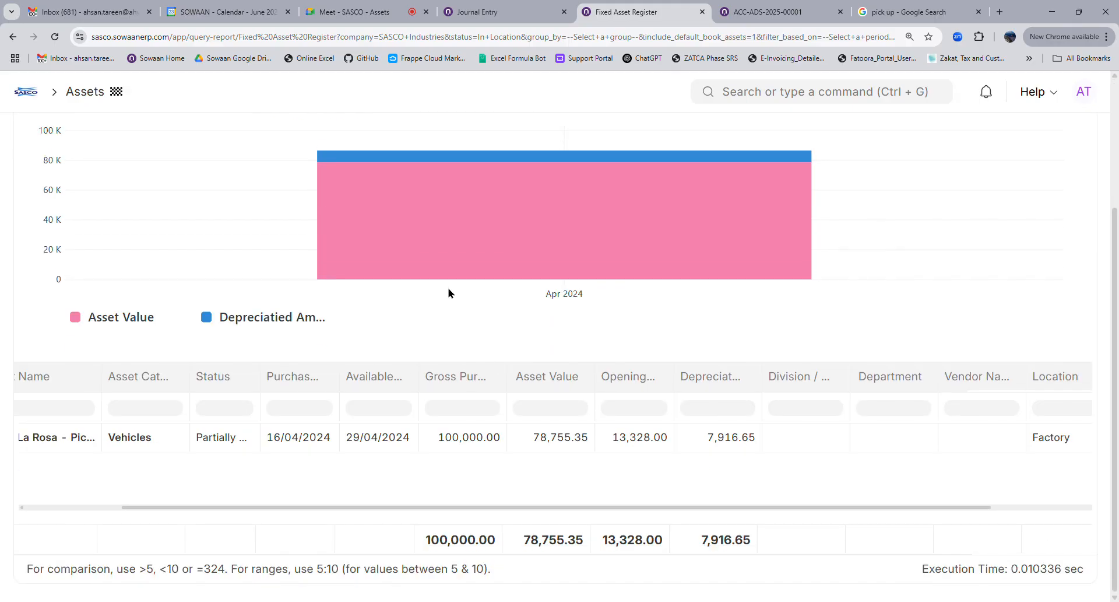
scroll(975, 239, up, 3)
Toggle the Fixed Asset Register's Only existing assets filter on and back off
click(982, 197)
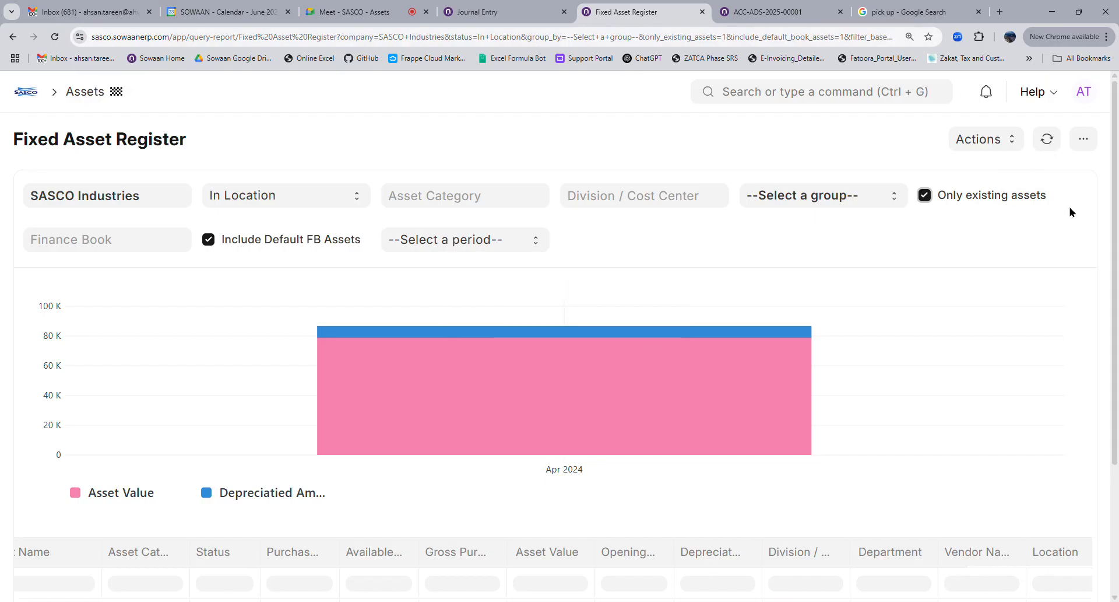
click(925, 195)
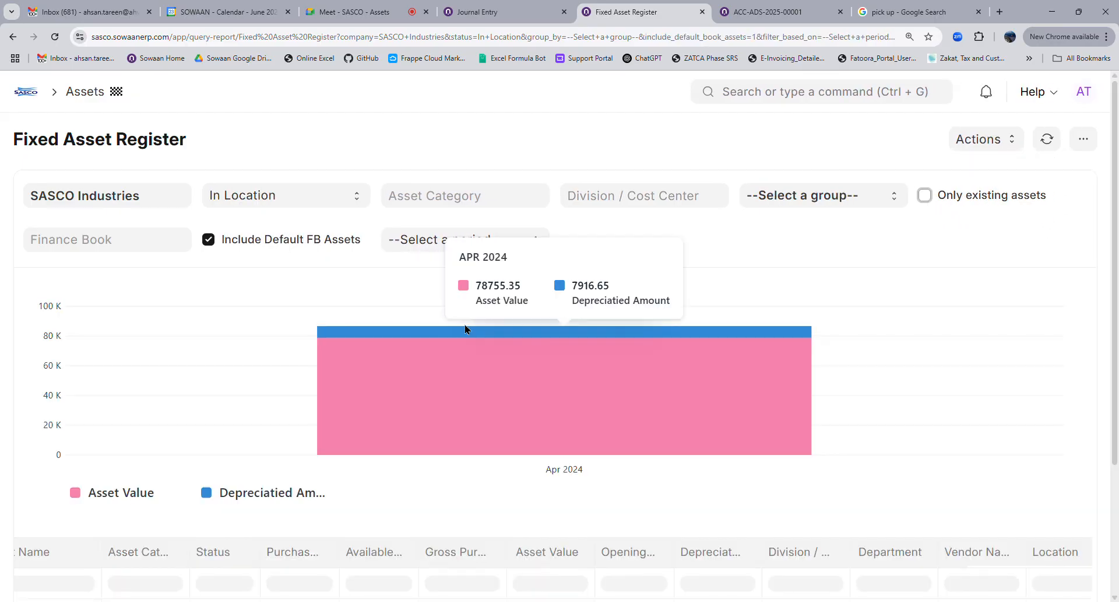
scroll(370, 468, down, 3)
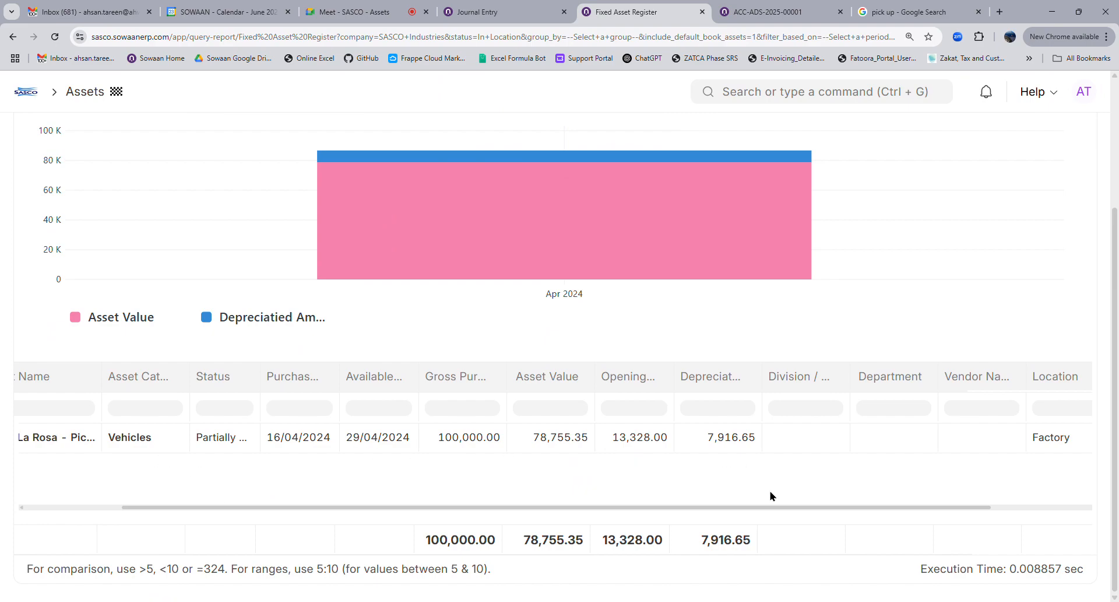
drag(780, 512, 714, 441)
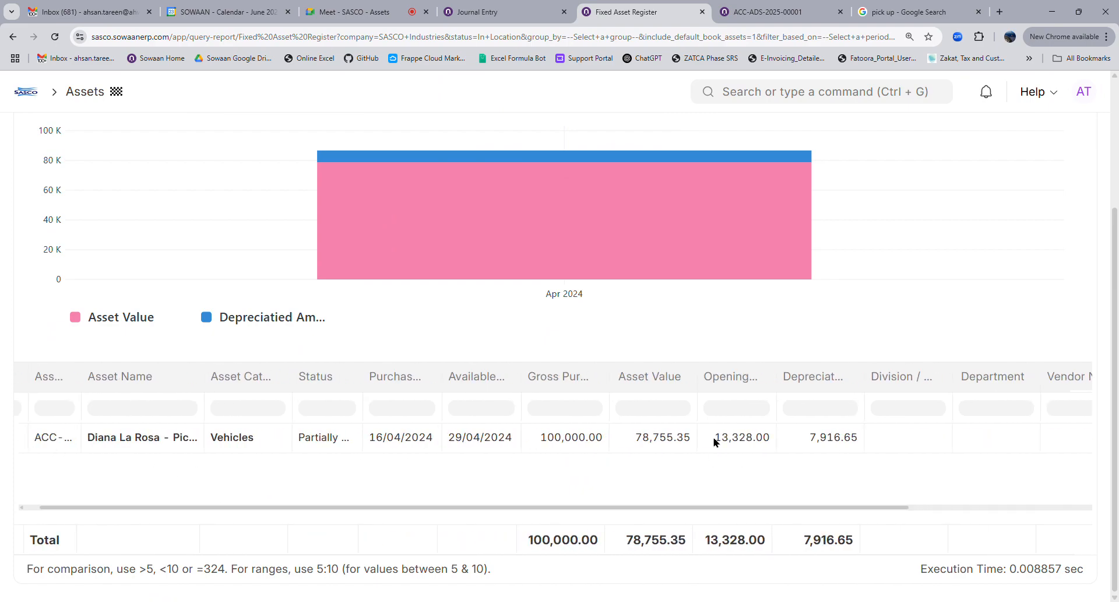
Move the report page ahead of Journal Entry, then go to the Home workspace
drag(612, 20, 469, 22)
click(624, 23)
click(66, 94)
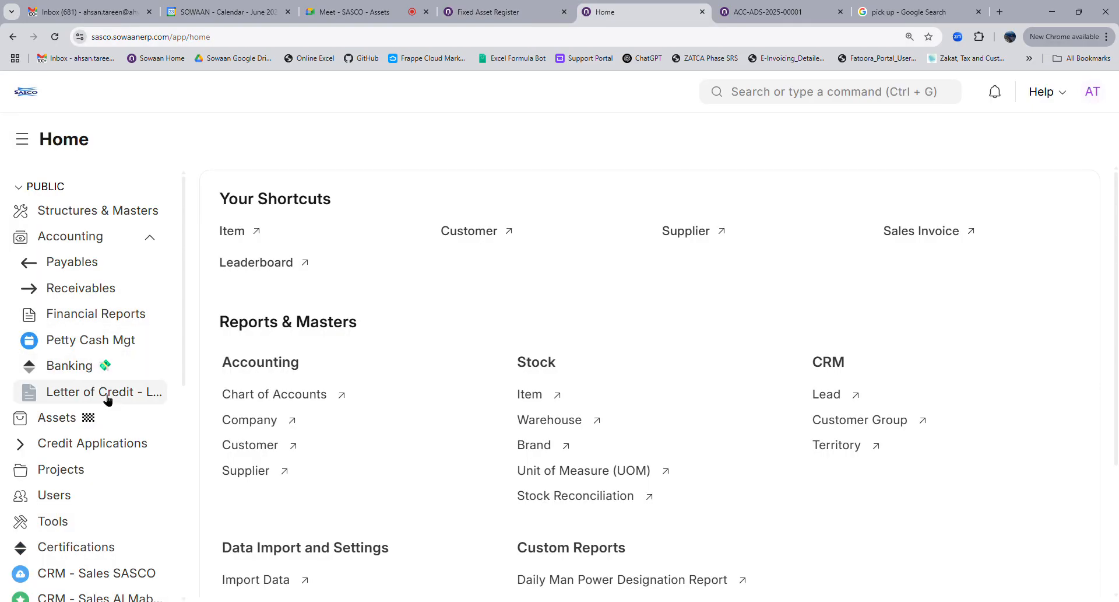
Open the Asset Depreciation Ledger with From Date set to 01/01/2025
click(85, 427)
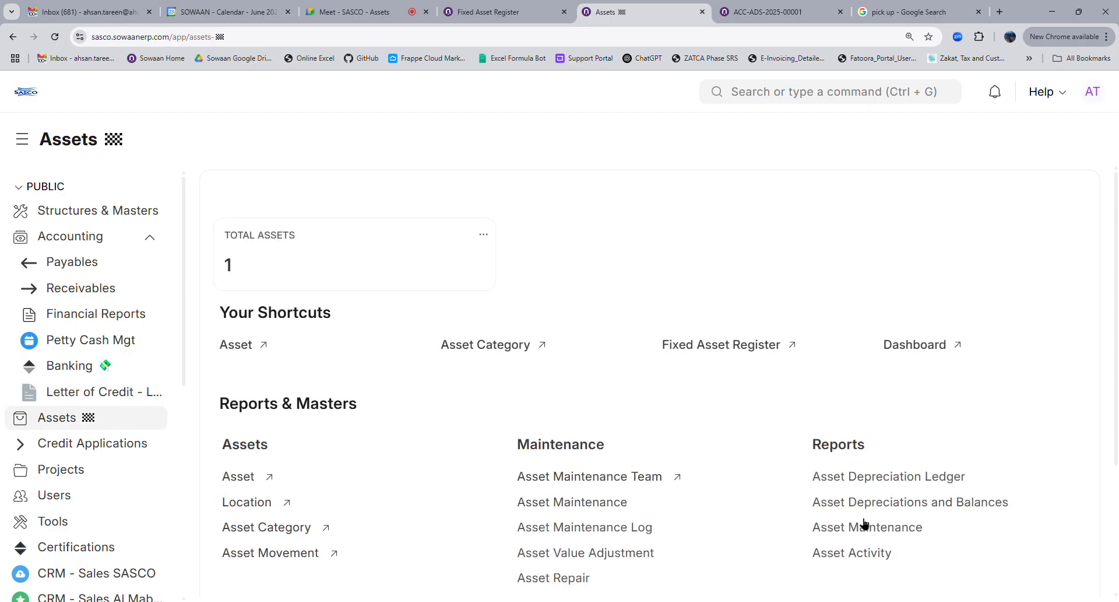
click(879, 483)
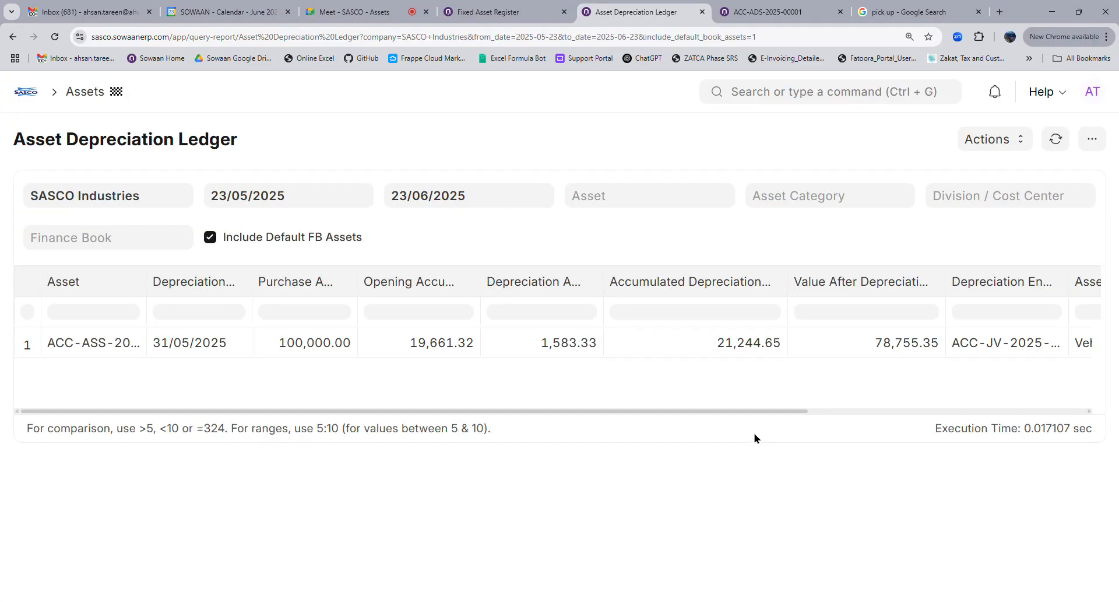
click(309, 206)
click(296, 235)
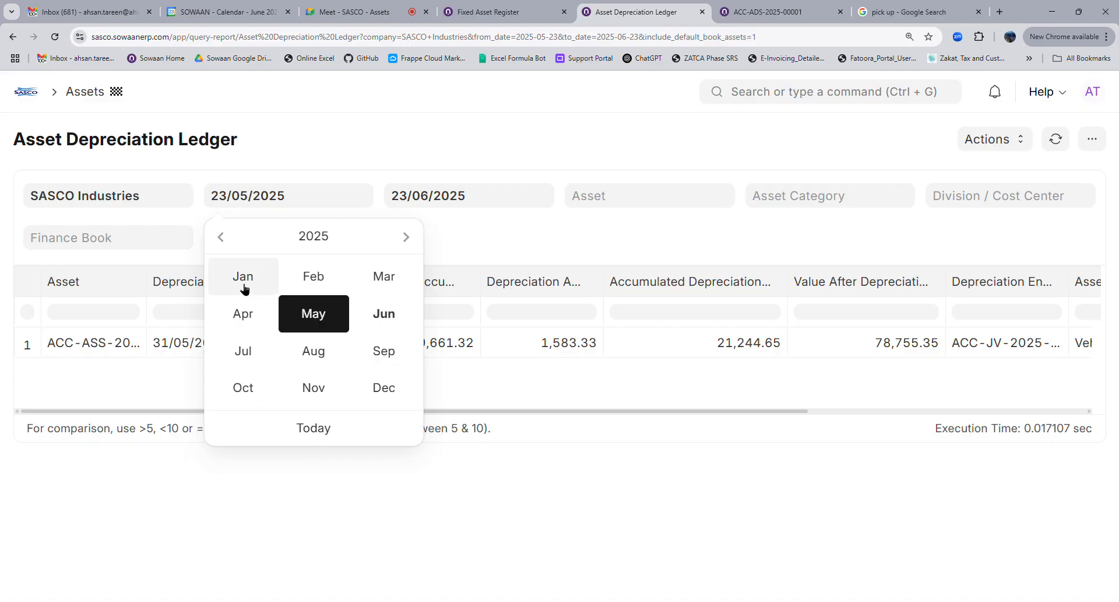
click(244, 288)
click(313, 303)
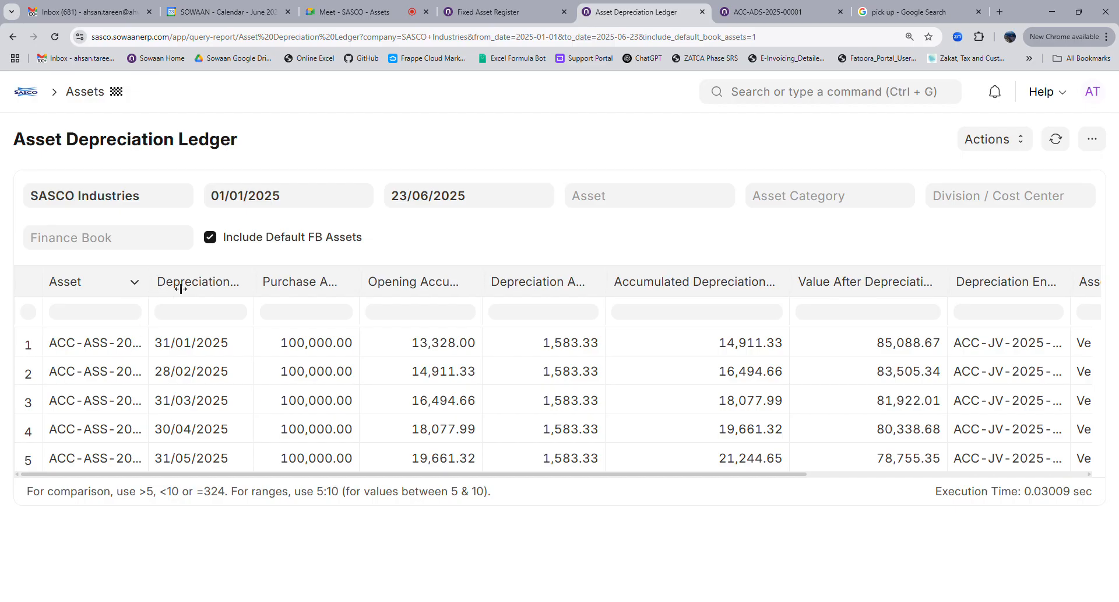
Widen the Asset column and start adding a new report column
drag(175, 288, 202, 288)
click(1092, 139)
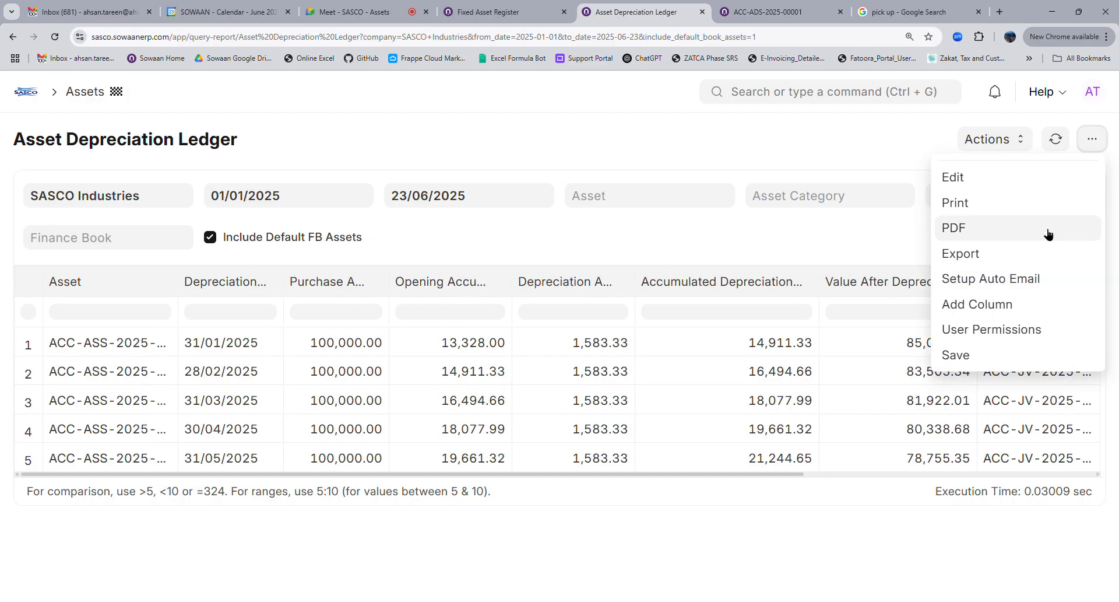
click(984, 302)
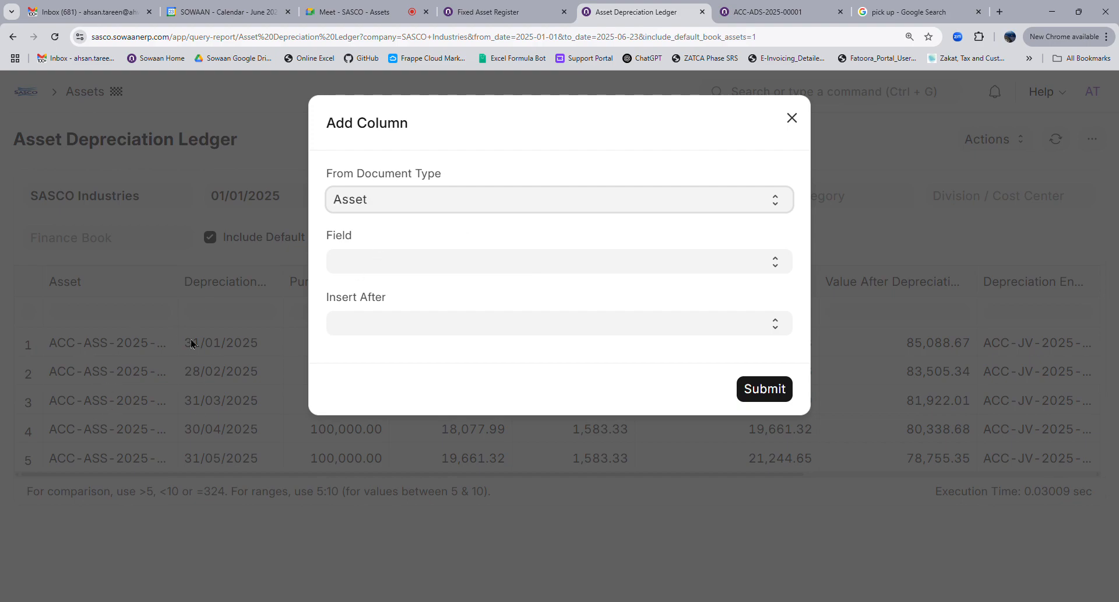
Insert an Asset Name column after Asset in the ledger and widen it to show full names
click(386, 268)
click(383, 349)
click(379, 325)
click(447, 354)
click(764, 390)
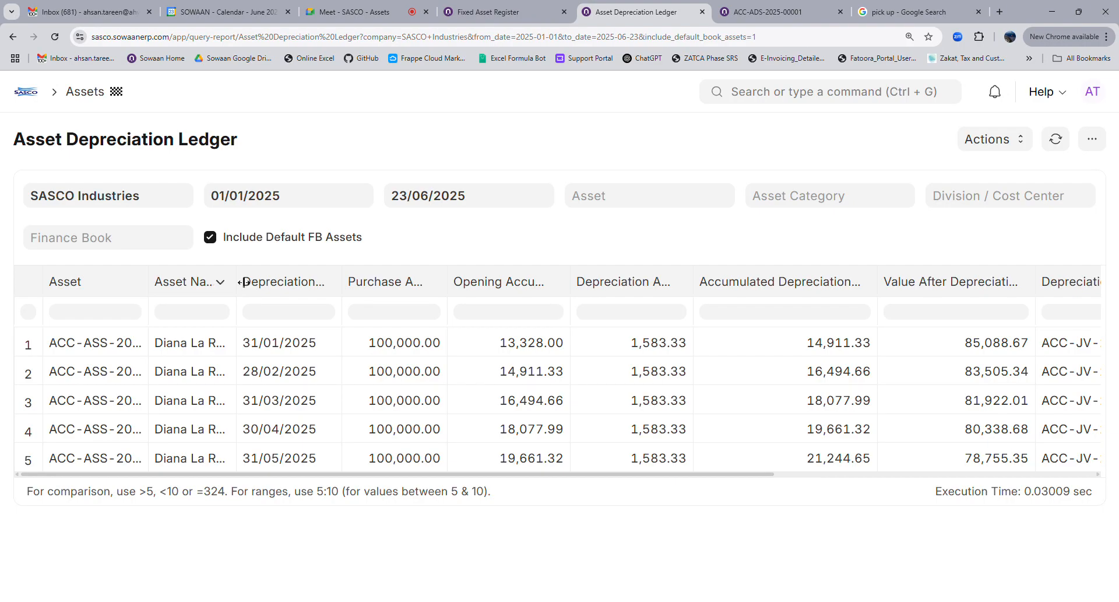
drag(243, 282, 366, 282)
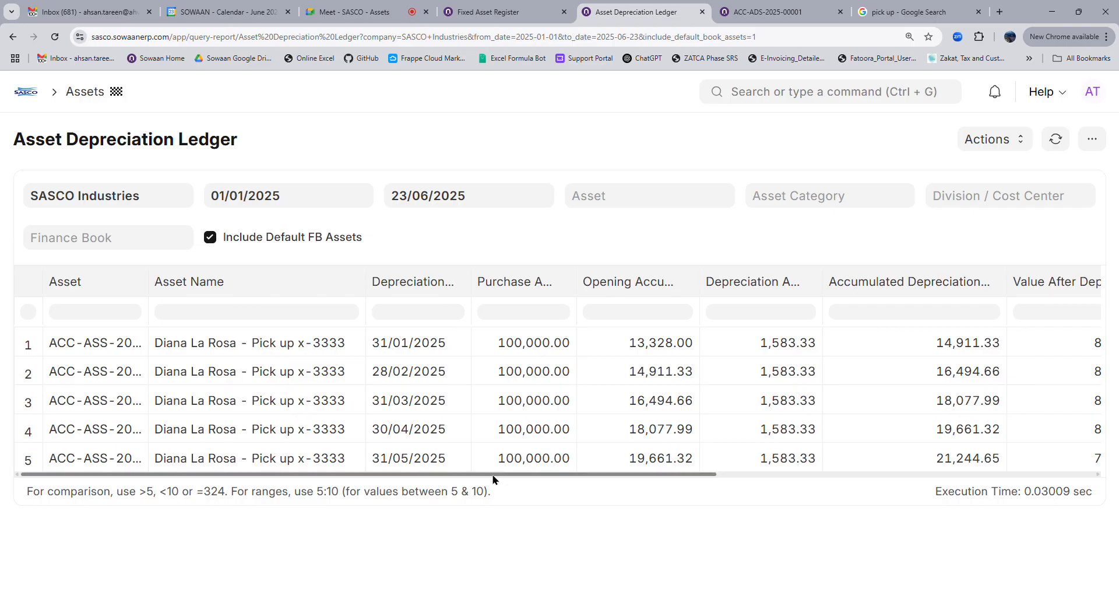
mouse_move(499, 479)
mouse_down()
mouse_move(588, 486)
mouse_move(495, 478)
mouse_up()
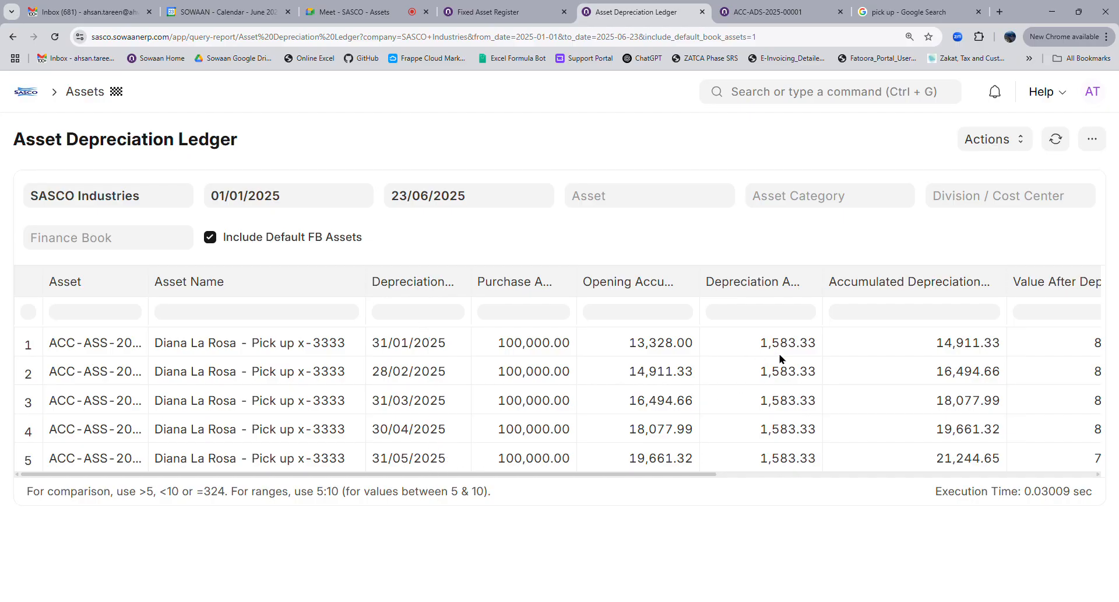
Widen the Depreciation Entry column for full journal IDs and compare the 78,755.35 value with the Fixed Asset Register
drag(709, 476, 840, 477)
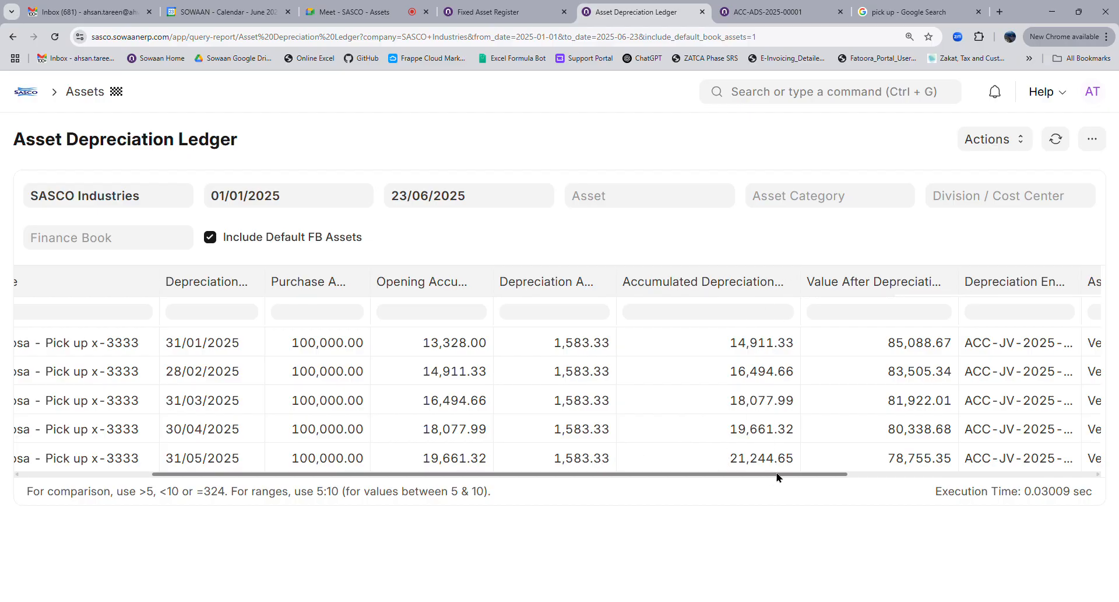
scroll(777, 476, right, 3)
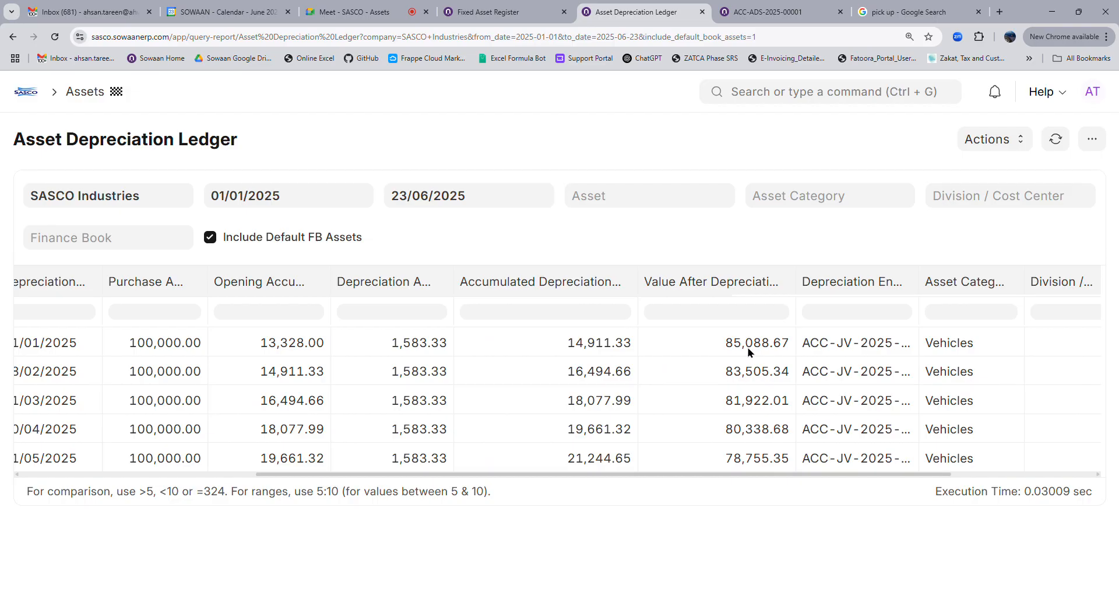
drag(512, 476, 428, 485)
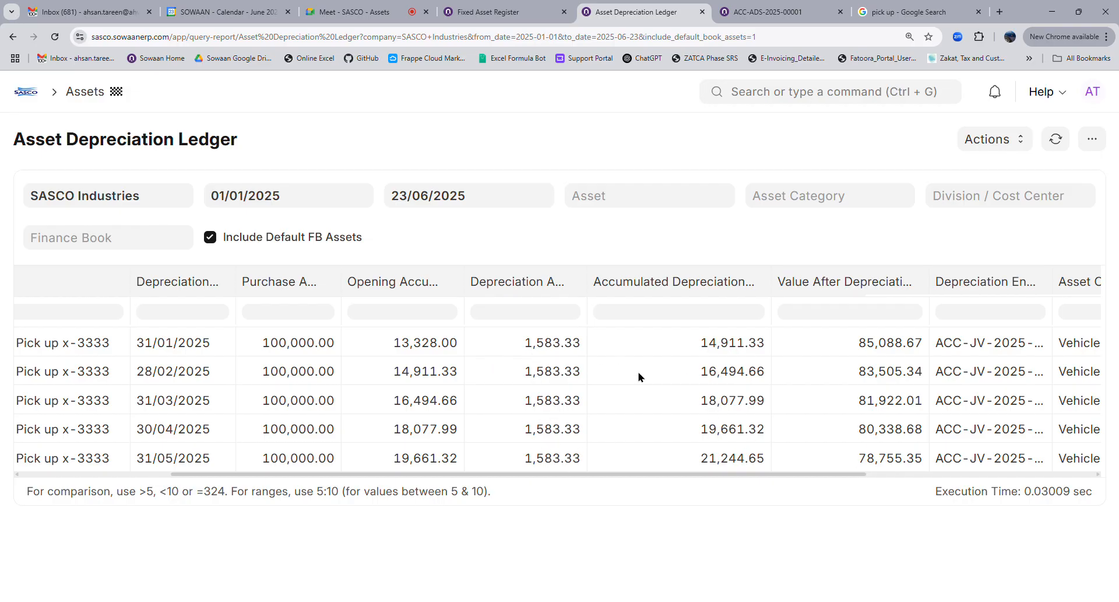
drag(767, 478, 939, 476)
drag(778, 290, 833, 285)
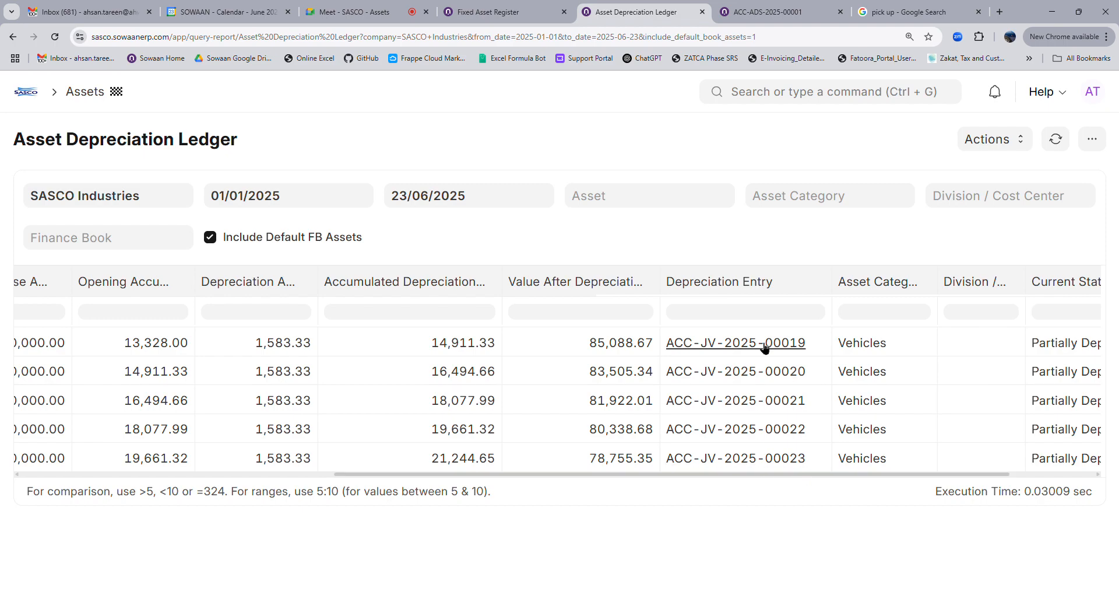
drag(932, 474, 1056, 478)
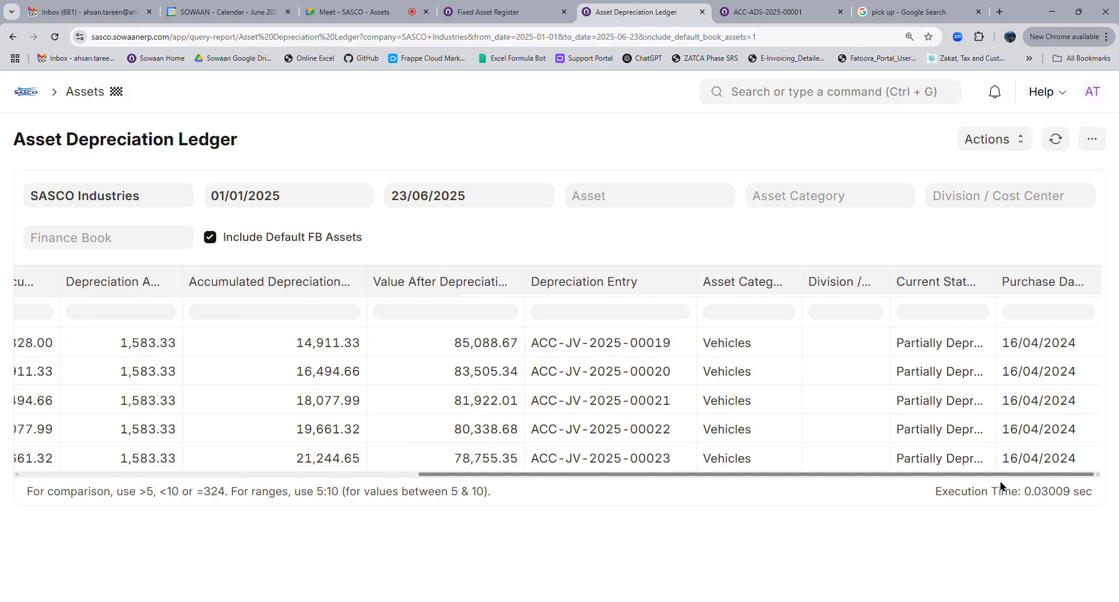
drag(1001, 485, 385, 453)
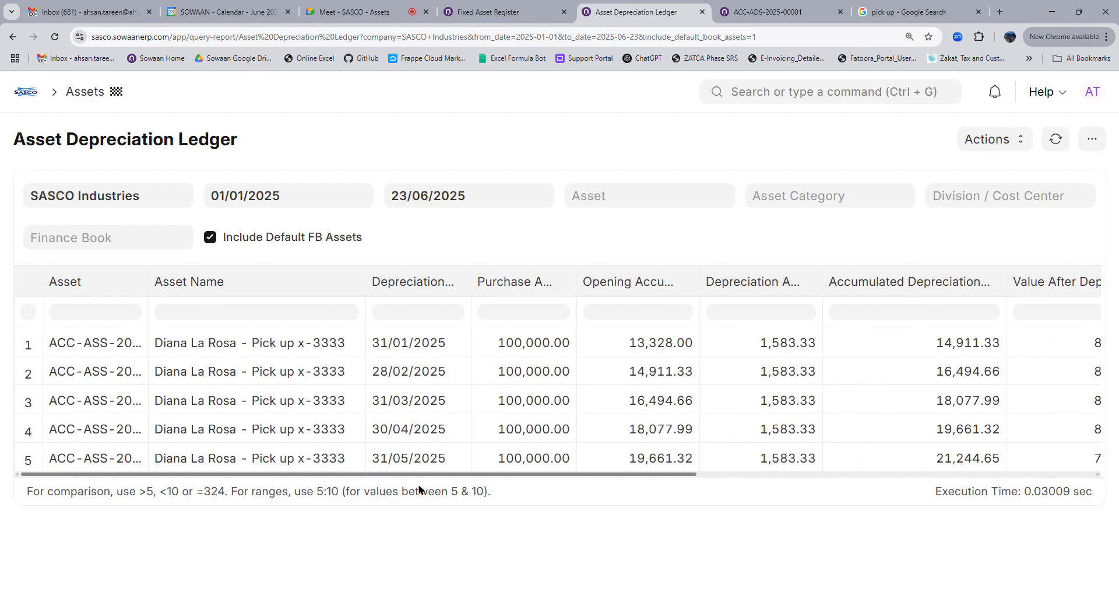
click(507, 11)
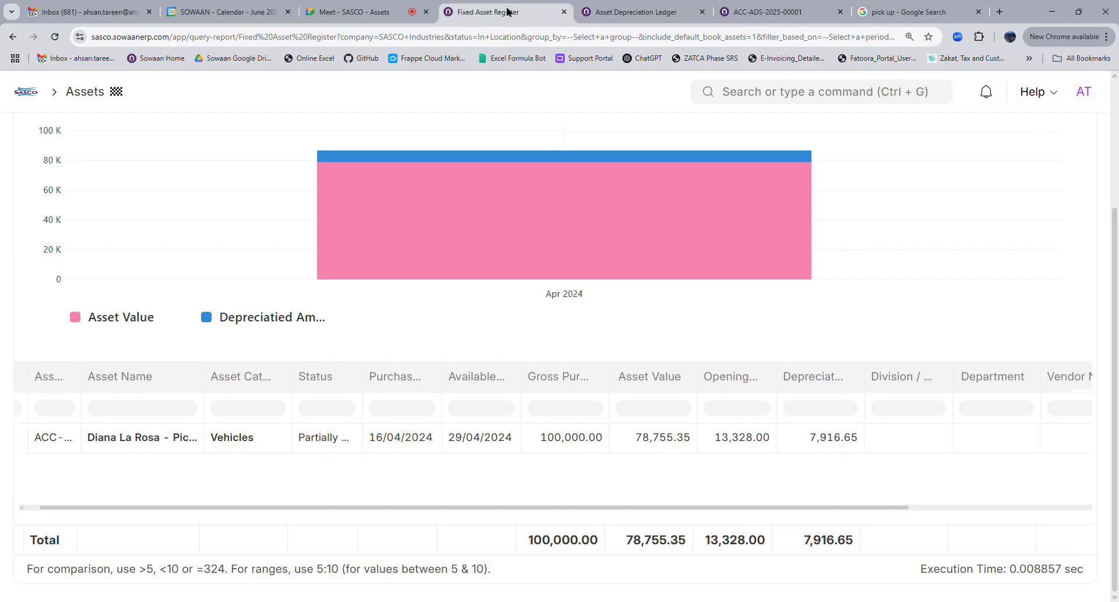
click(598, 12)
Go from the ACC-ADS-2025-00001 schedule back to Assets and open the Asset Depreciations and Balances report
click(764, 11)
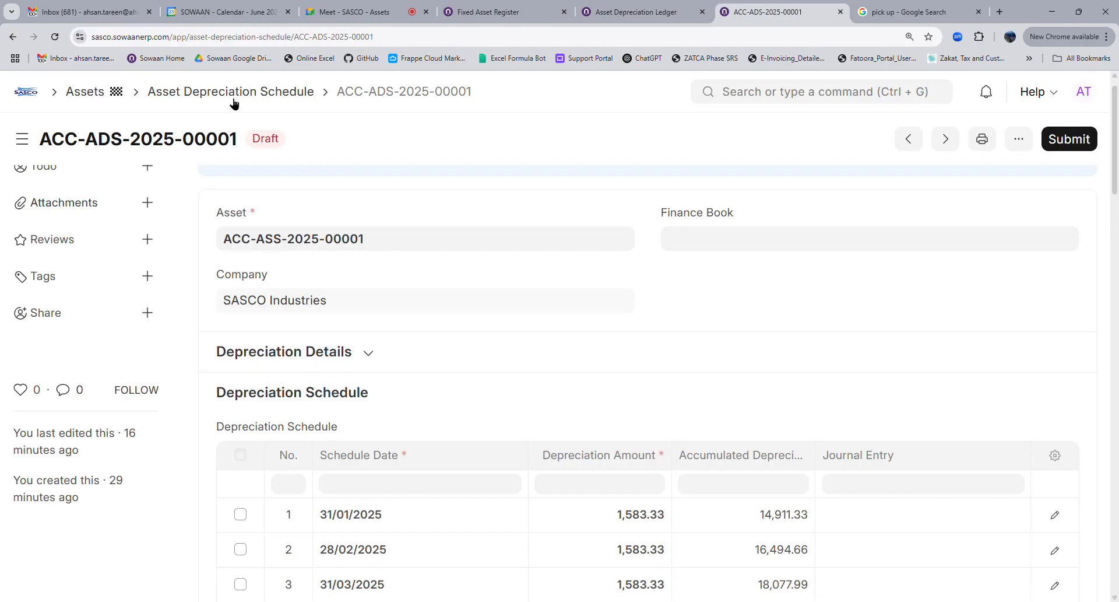
click(78, 93)
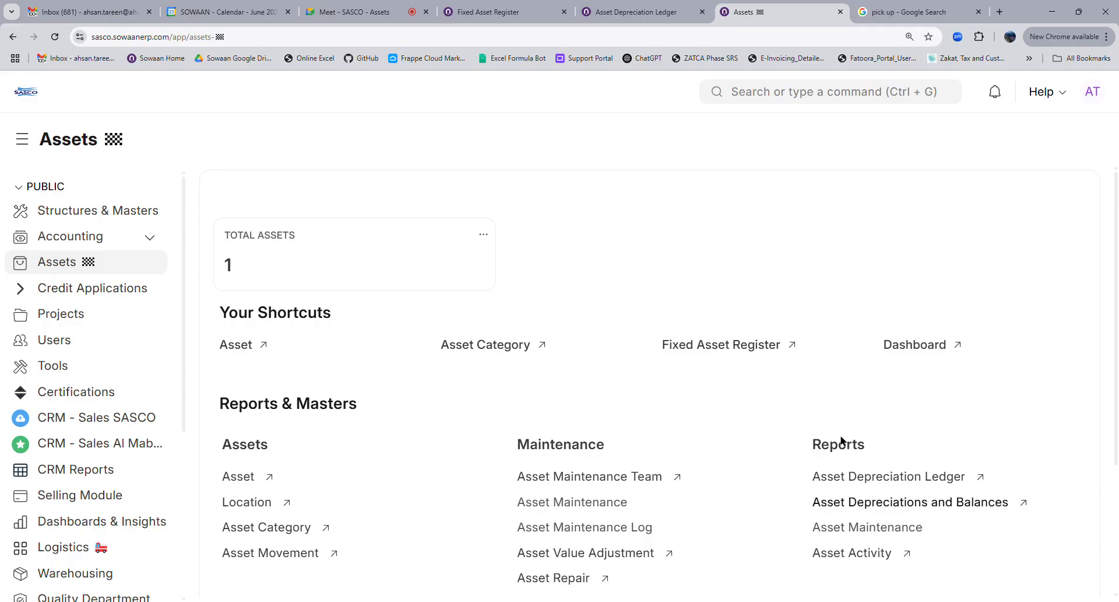
click(873, 504)
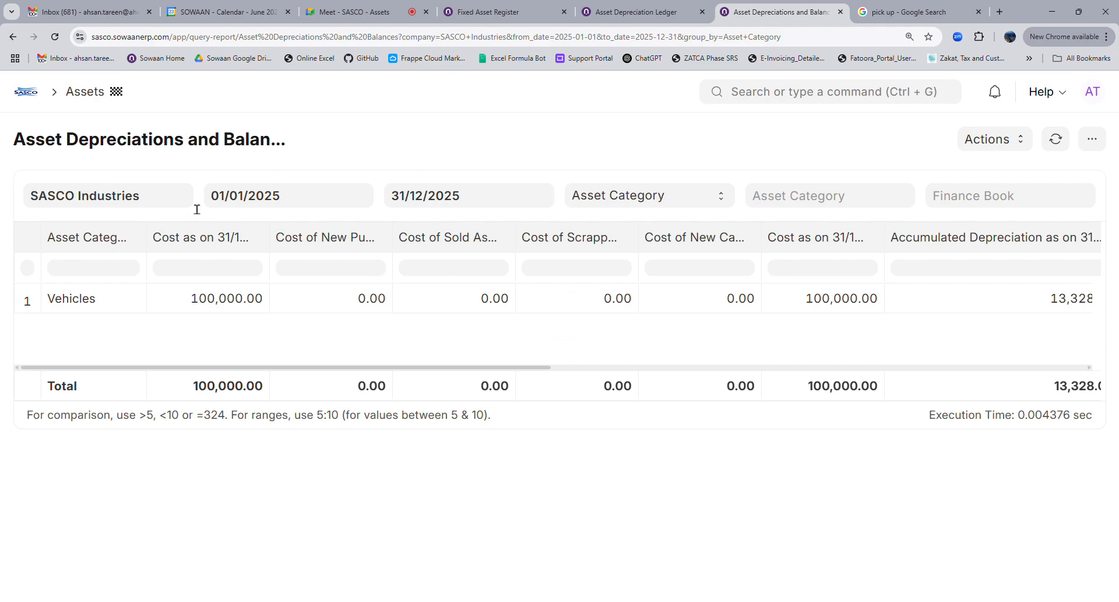
Group the report by Asset and widen the Asset and Cost as on 31/12/2024 columns
click(601, 240)
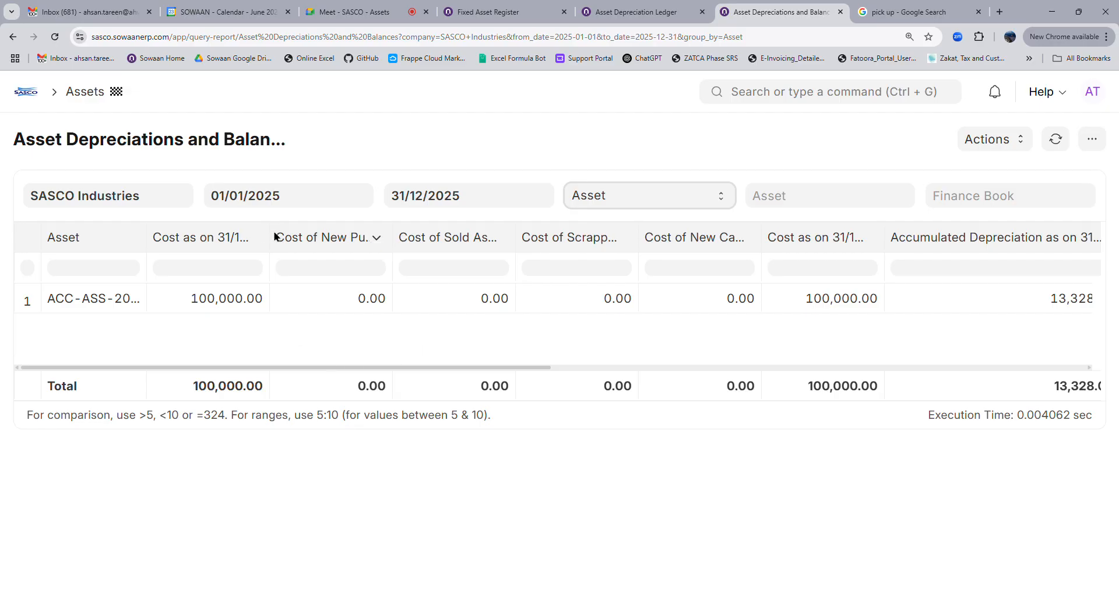
drag(274, 235, 351, 238)
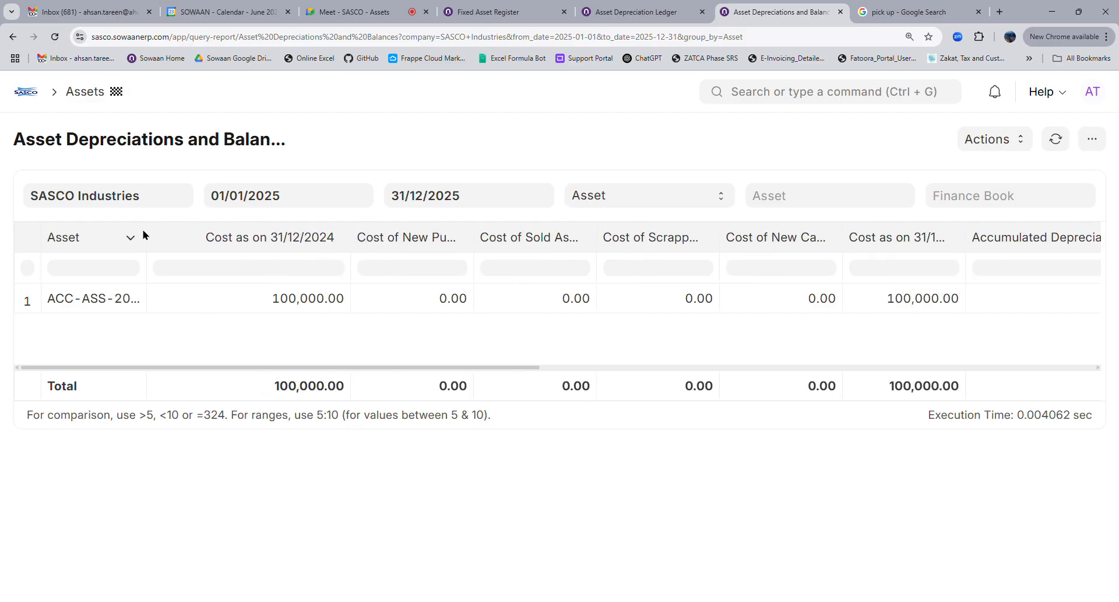
drag(150, 237, 202, 239)
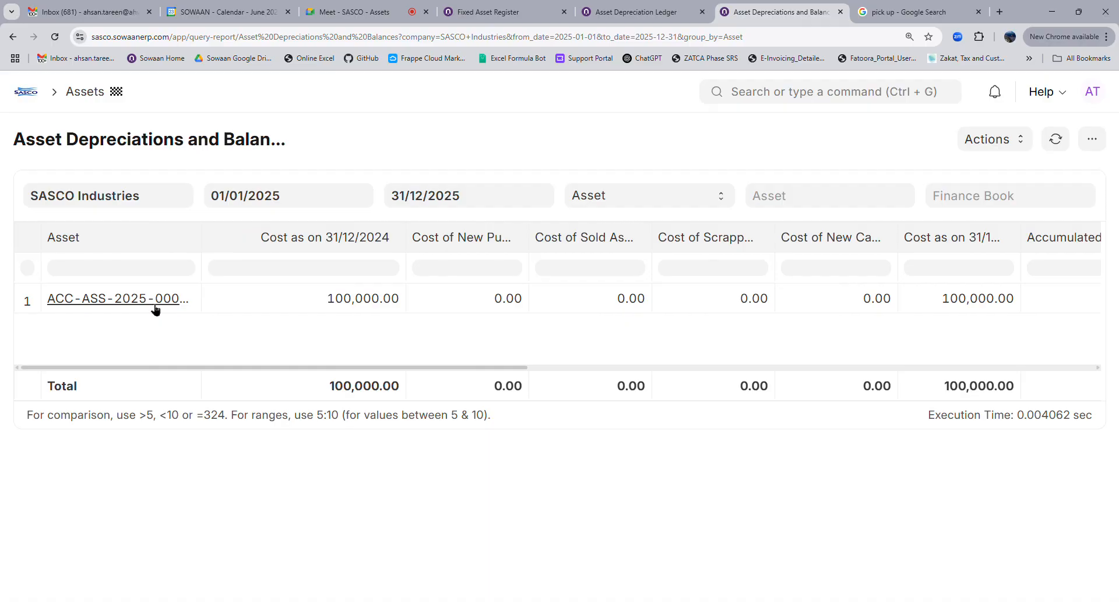
Add an Asset Name column from the Asset document, inserted after the Asset column
click(1092, 138)
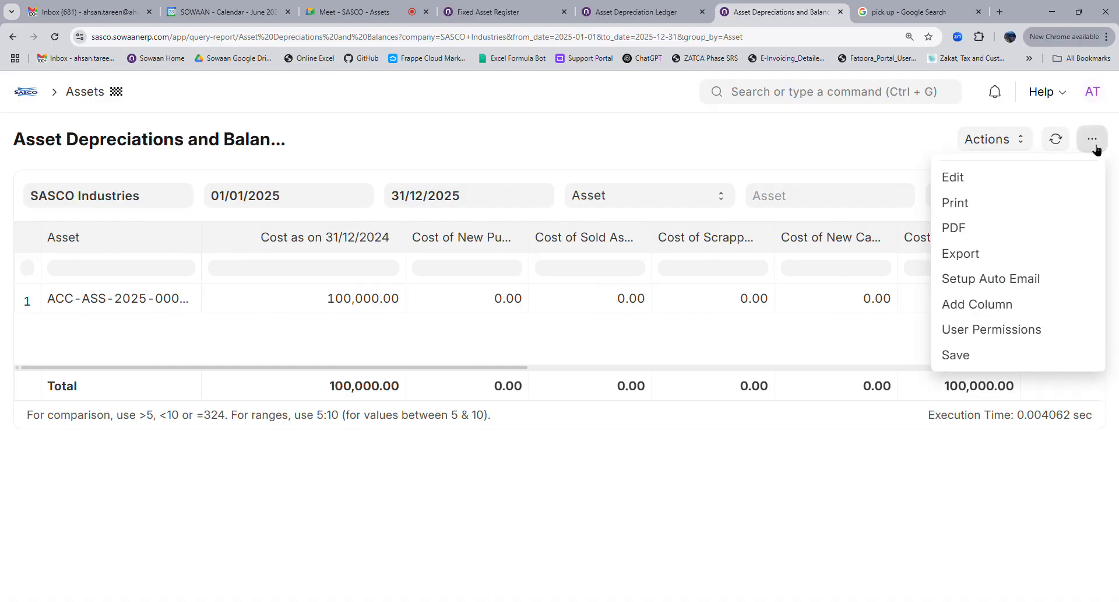
click(952, 316)
click(383, 219)
click(383, 260)
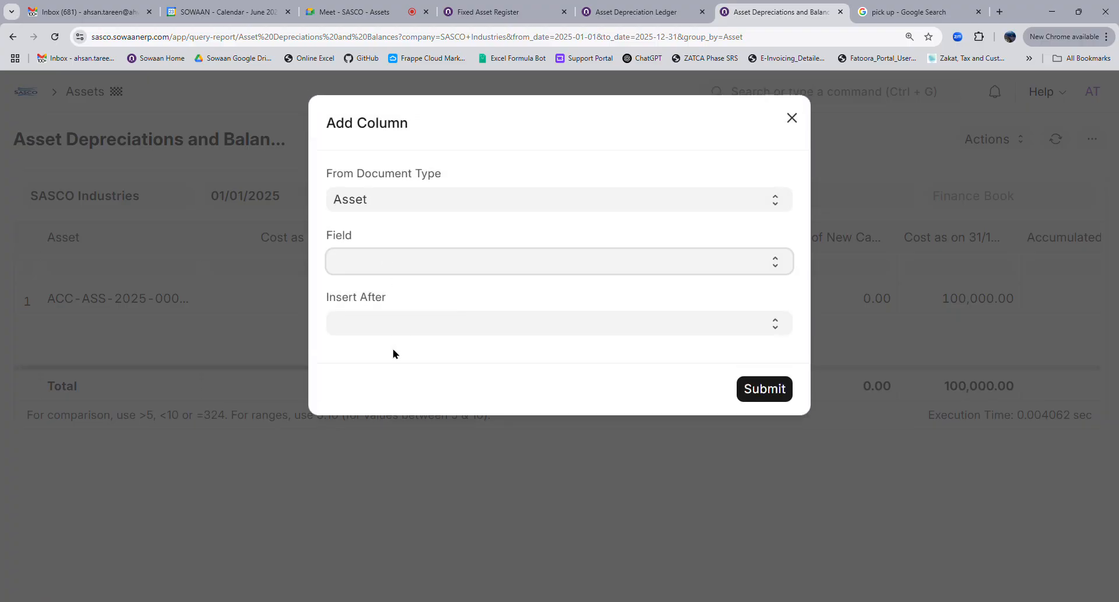
click(381, 322)
click(752, 387)
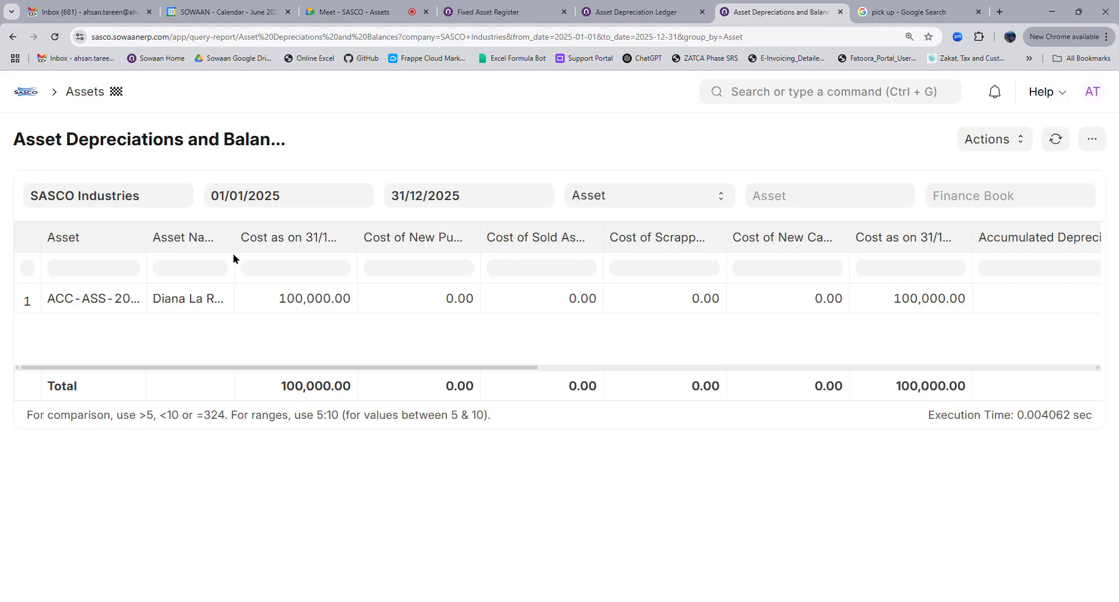
drag(238, 236, 326, 235)
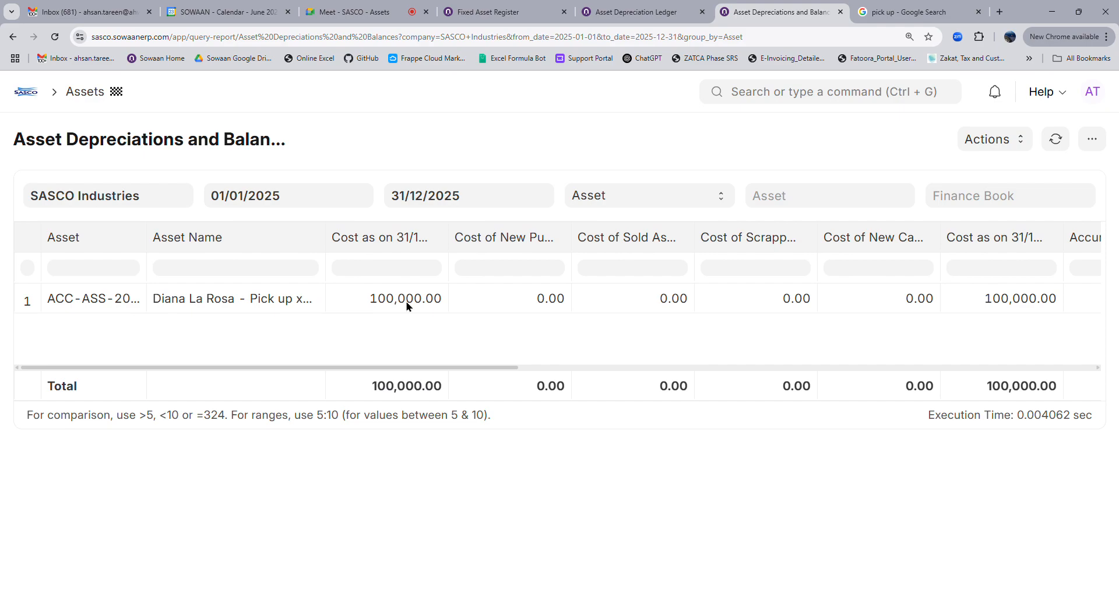
drag(449, 236, 533, 241)
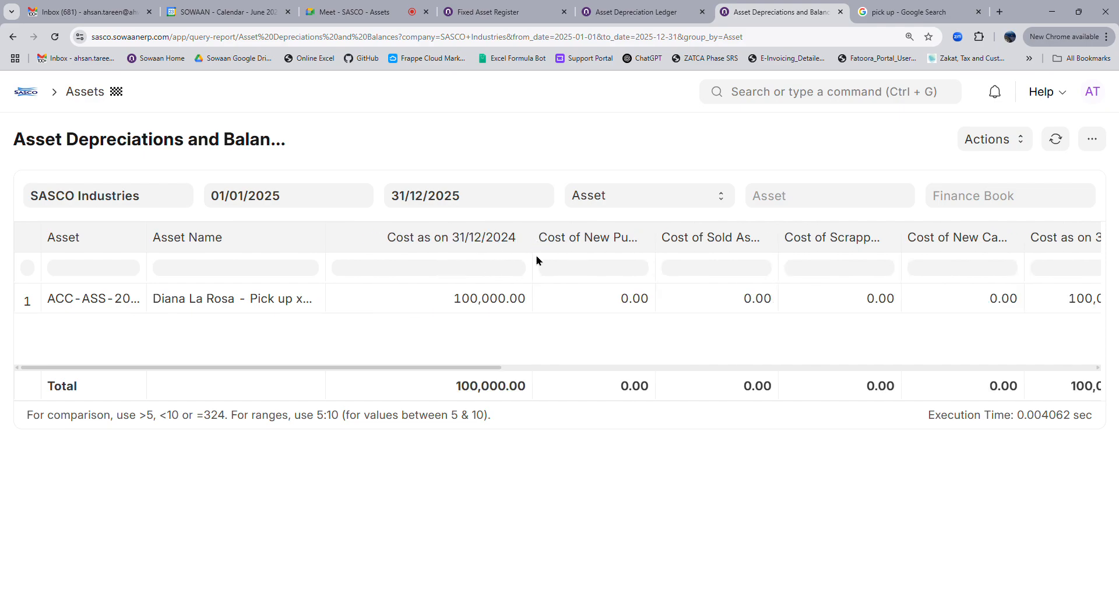
drag(494, 372, 629, 392)
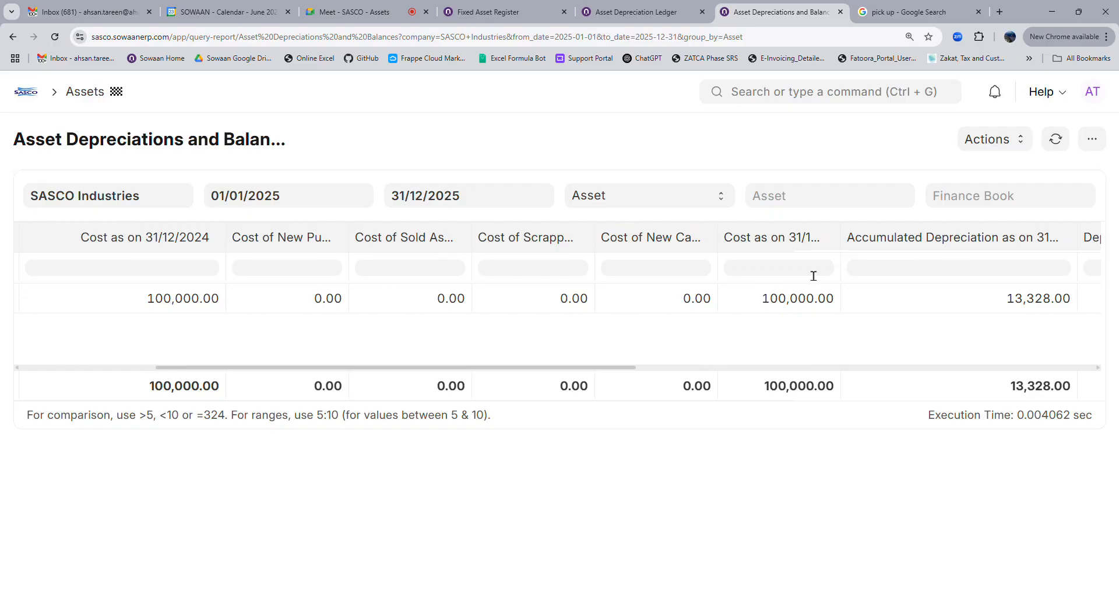
drag(843, 237, 895, 233)
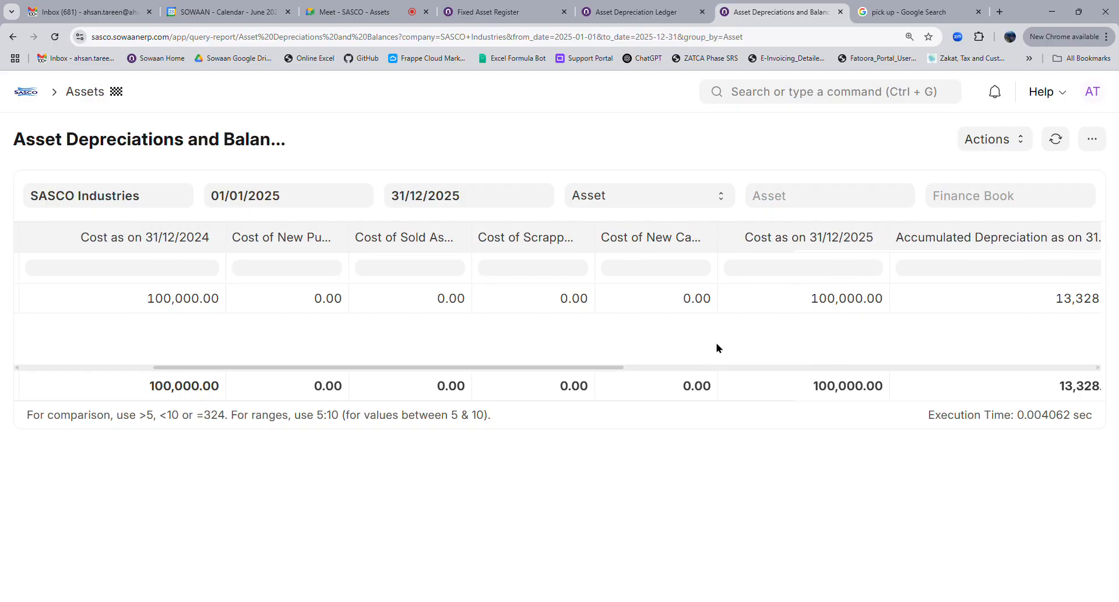
drag(600, 370, 777, 385)
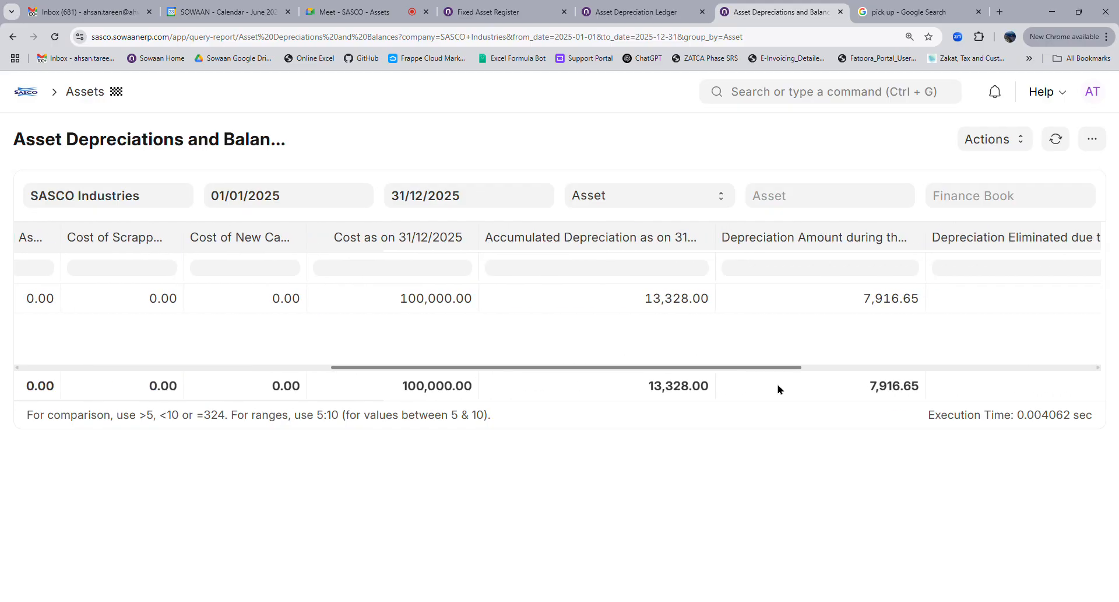
drag(719, 237, 800, 237)
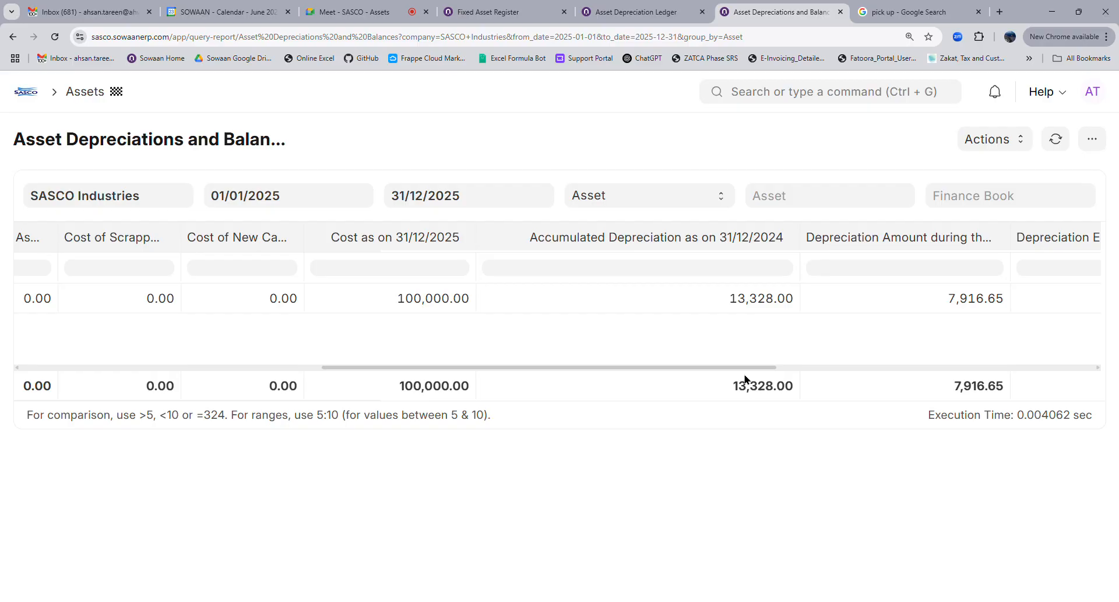
drag(744, 369, 513, 382)
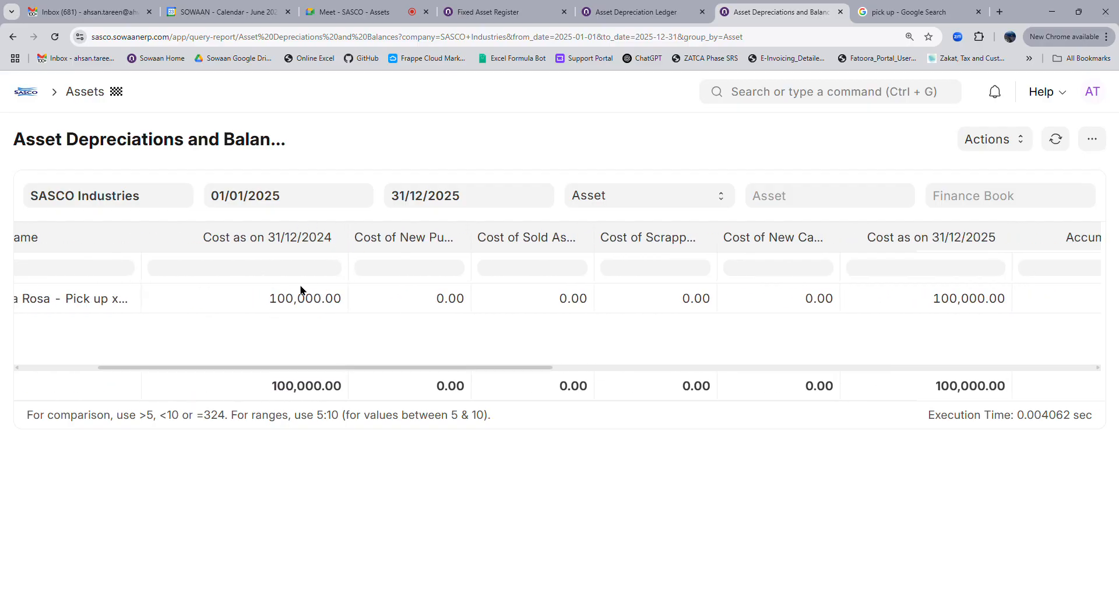
drag(502, 370, 785, 383)
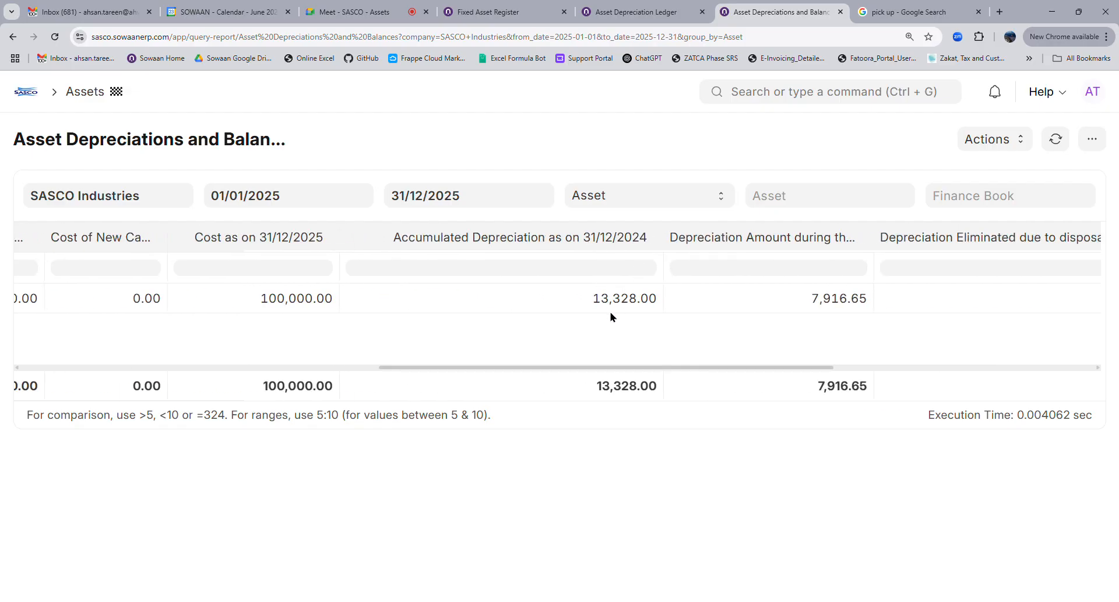
drag(785, 371, 816, 369)
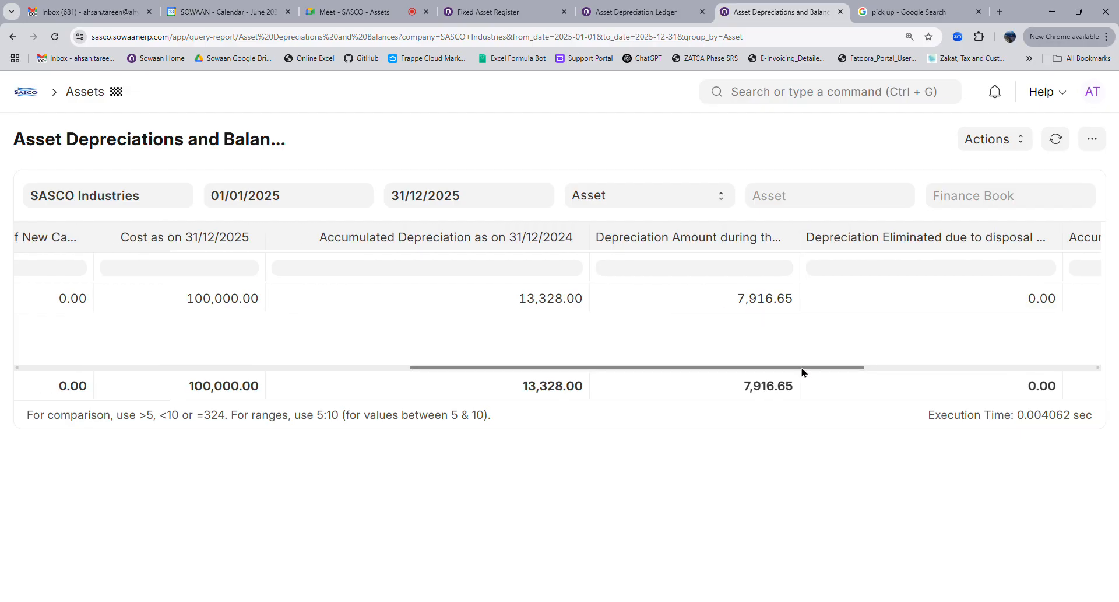
drag(803, 371, 838, 370)
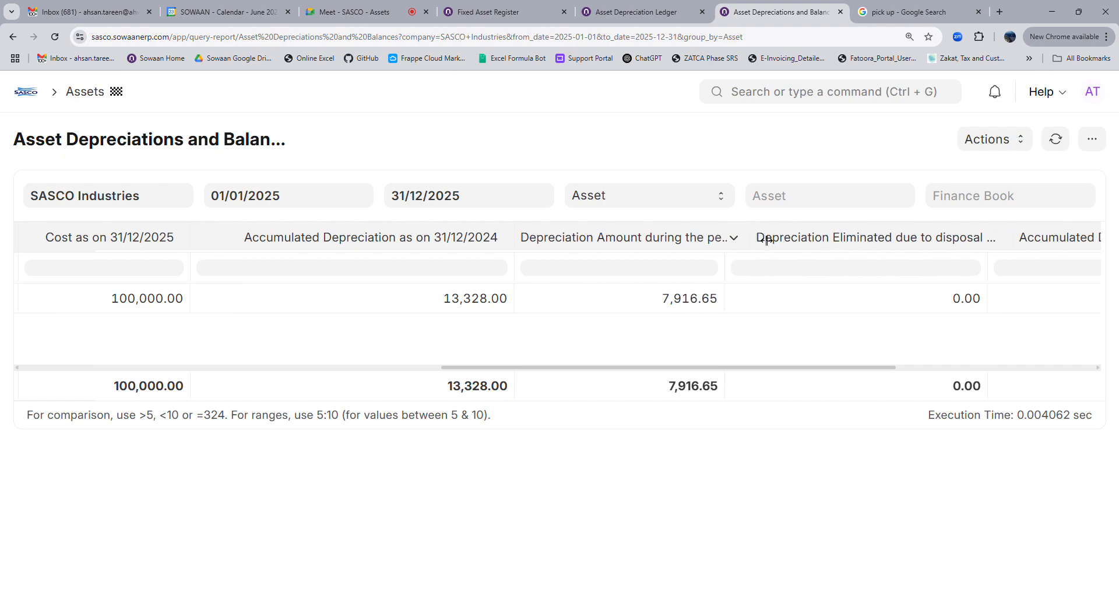
drag(758, 239, 798, 239)
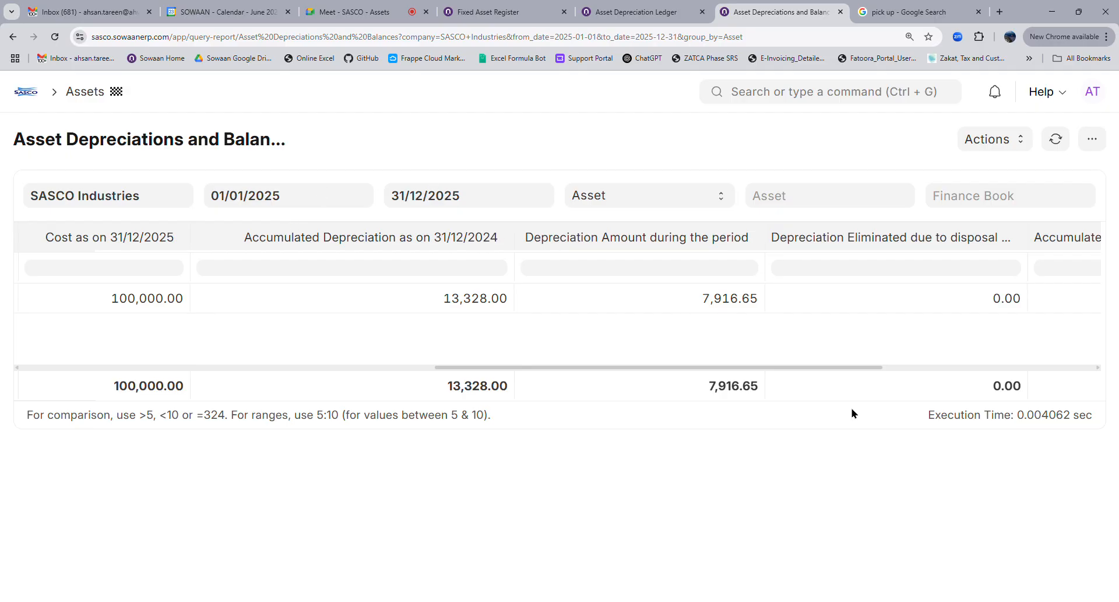
drag(850, 368, 1041, 369)
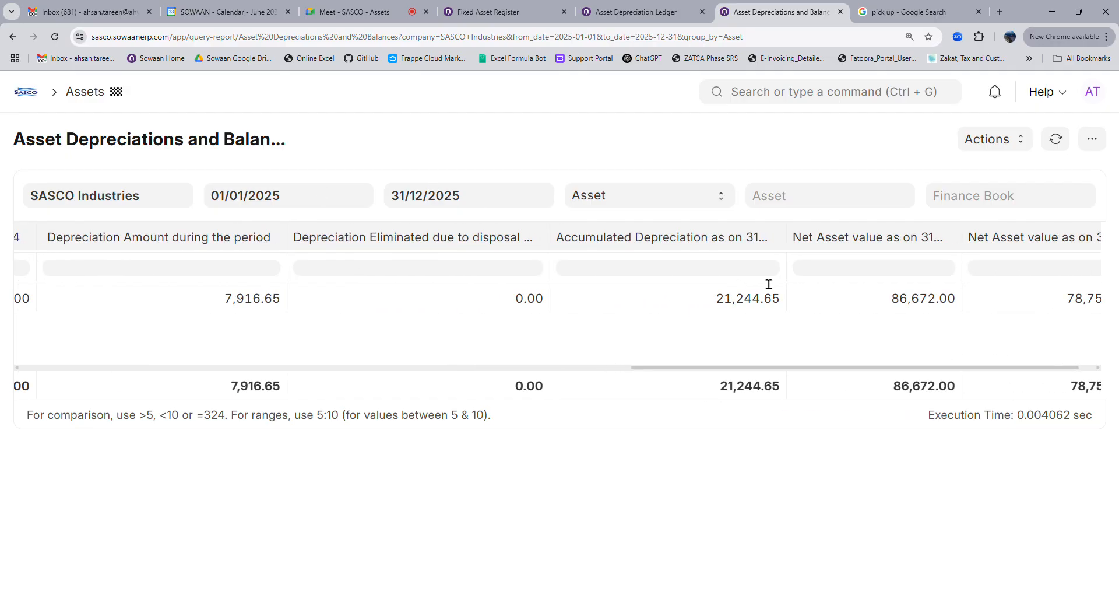
drag(794, 228, 835, 231)
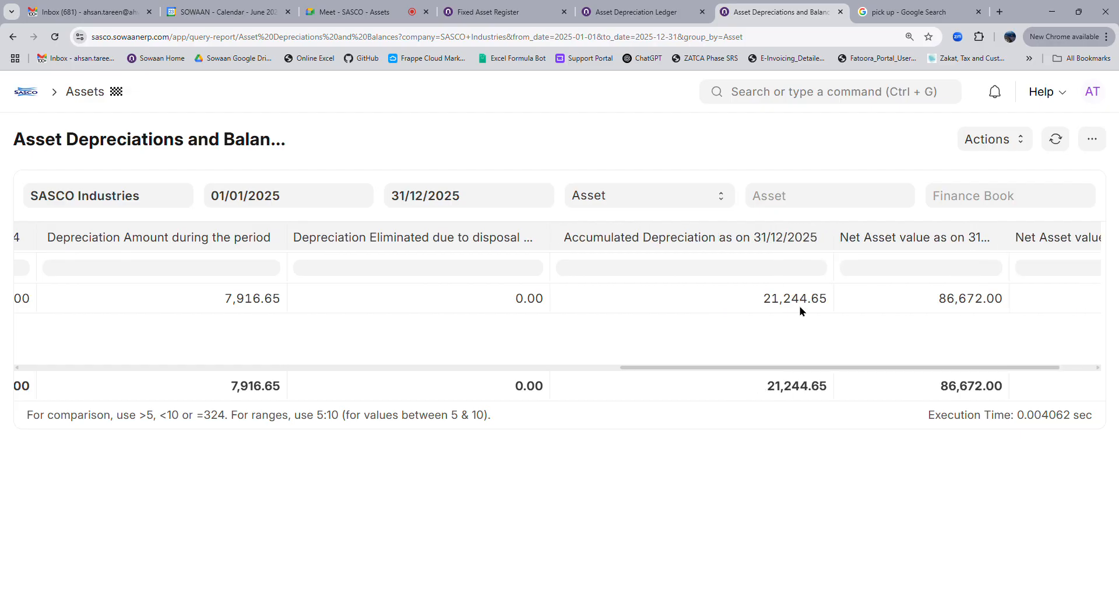
drag(664, 367, 457, 375)
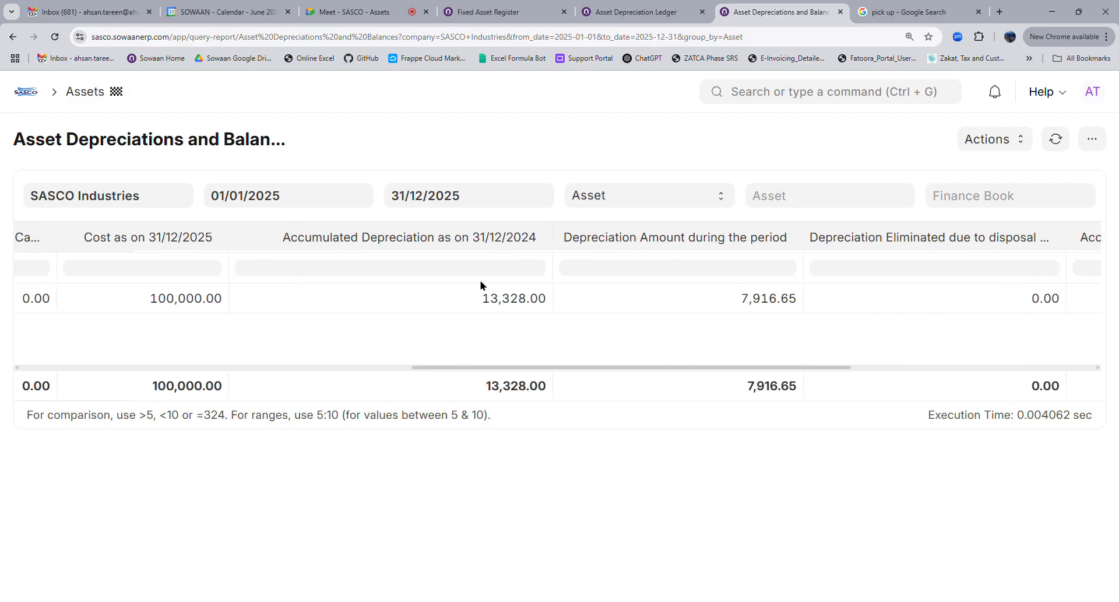
drag(777, 366, 958, 382)
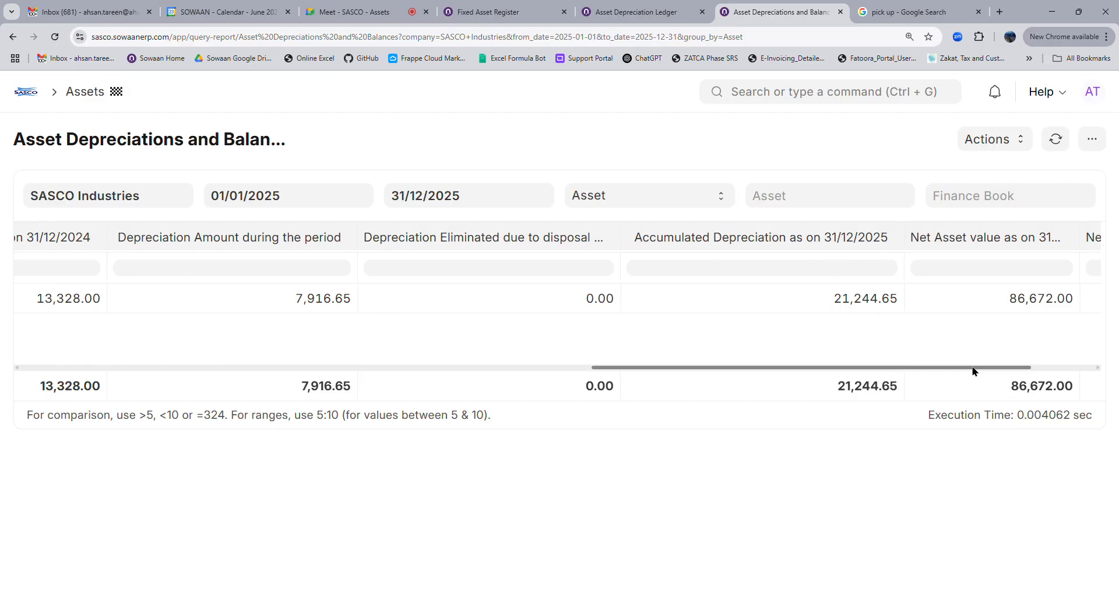
drag(986, 370, 995, 380)
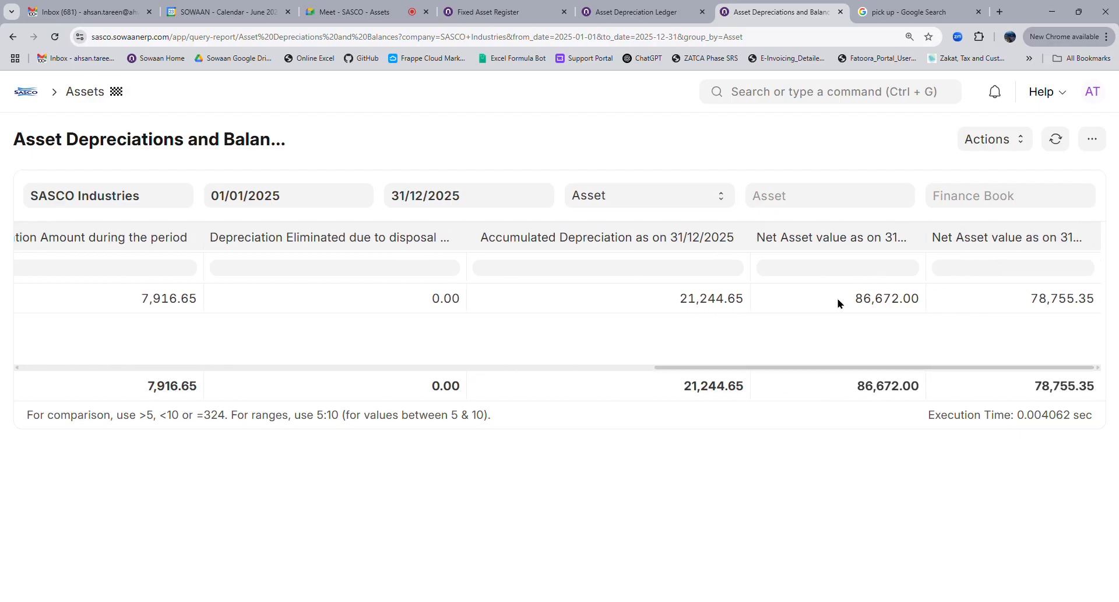
drag(930, 234, 987, 236)
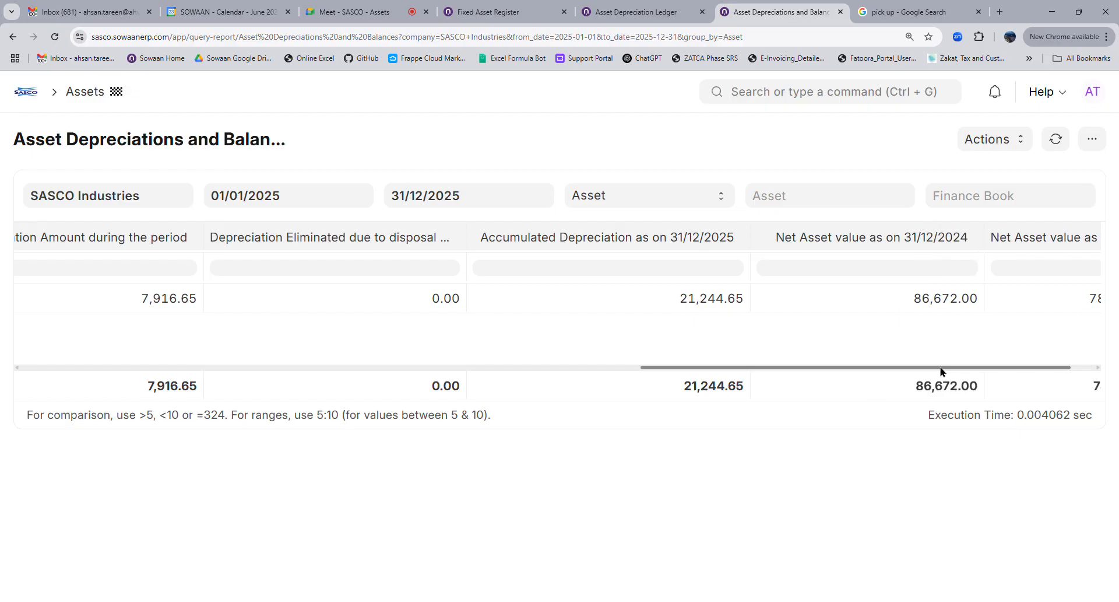
drag(942, 371, 992, 369)
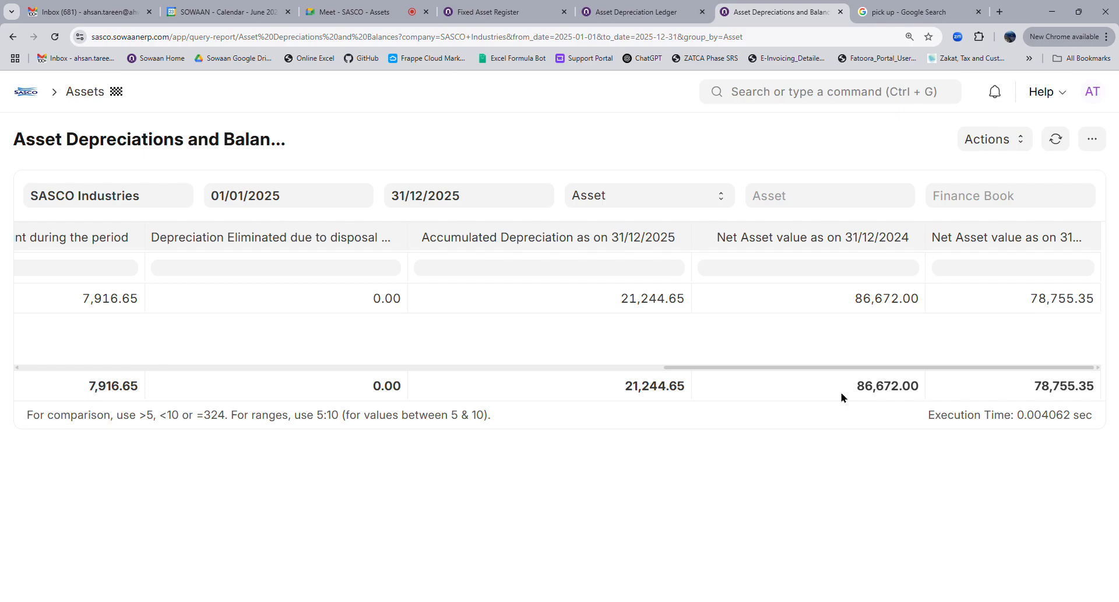
drag(774, 372, 577, 369)
drag(391, 368, 24, 365)
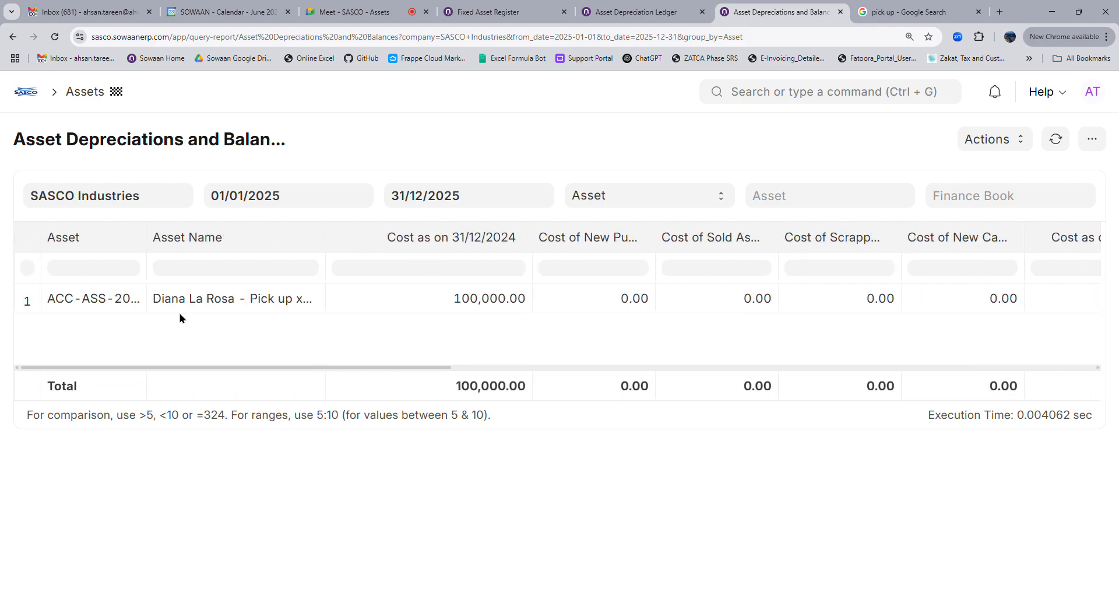
Start a report chart with Asset Name on the x-axis and Cost as on 31/12/2024 as the first series
click(991, 140)
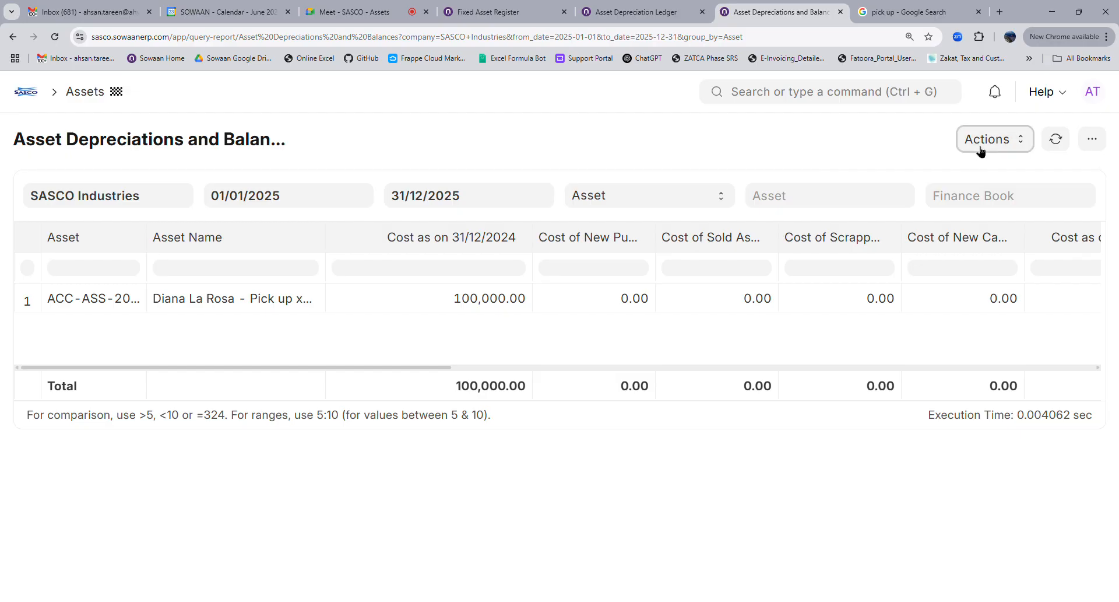
click(990, 196)
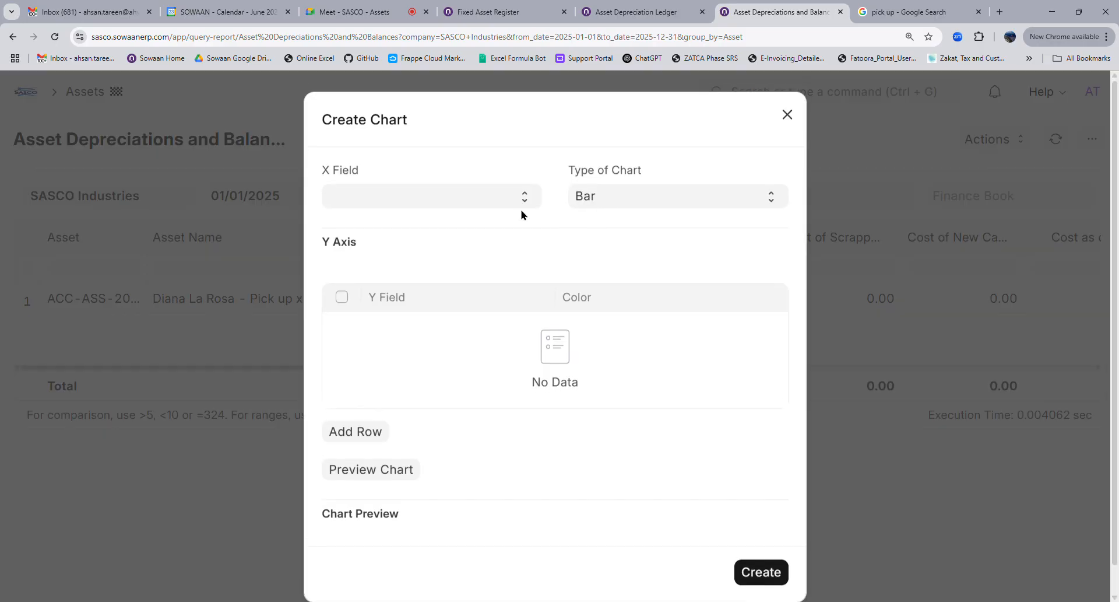
click(344, 233)
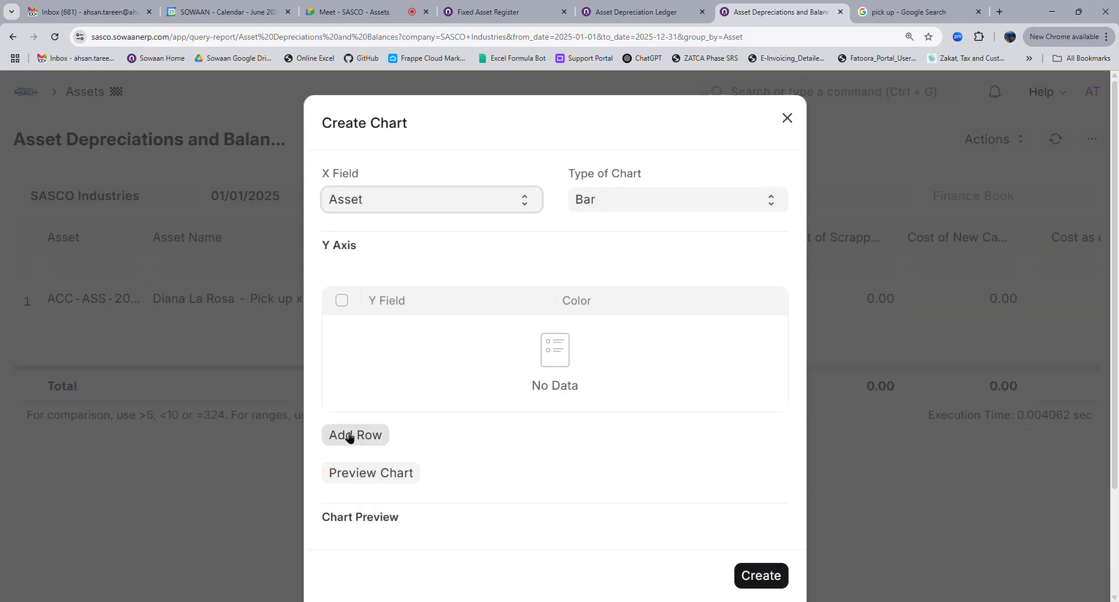
click(368, 245)
click(378, 434)
click(406, 342)
click(415, 355)
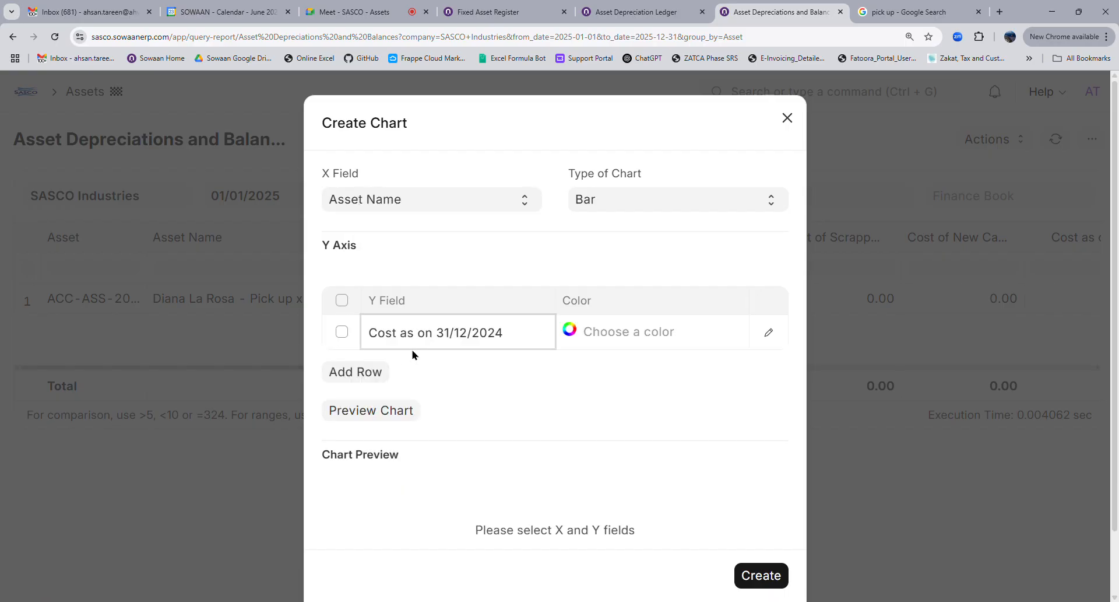
Add Net Asset value as a light blue second series, preview, and create the bar chart
click(373, 362)
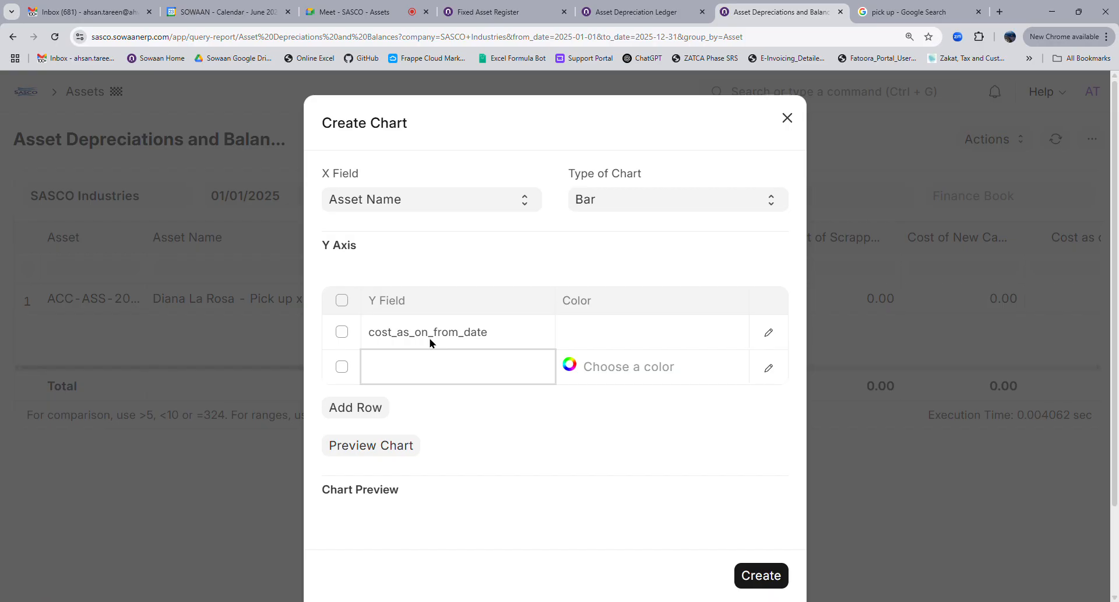
click(429, 338)
click(588, 367)
click(621, 148)
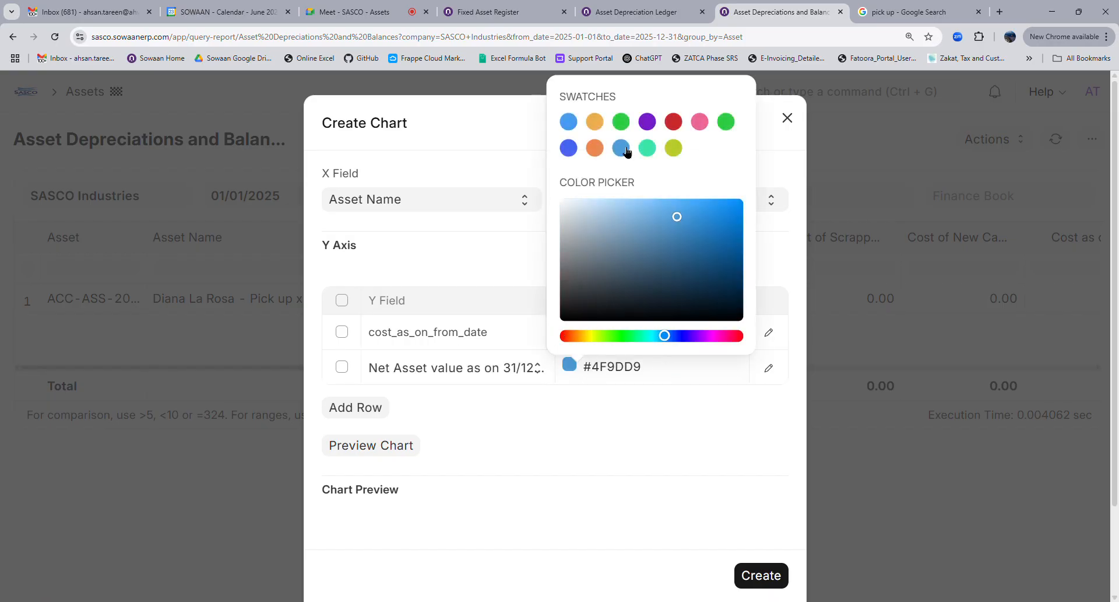
click(371, 445)
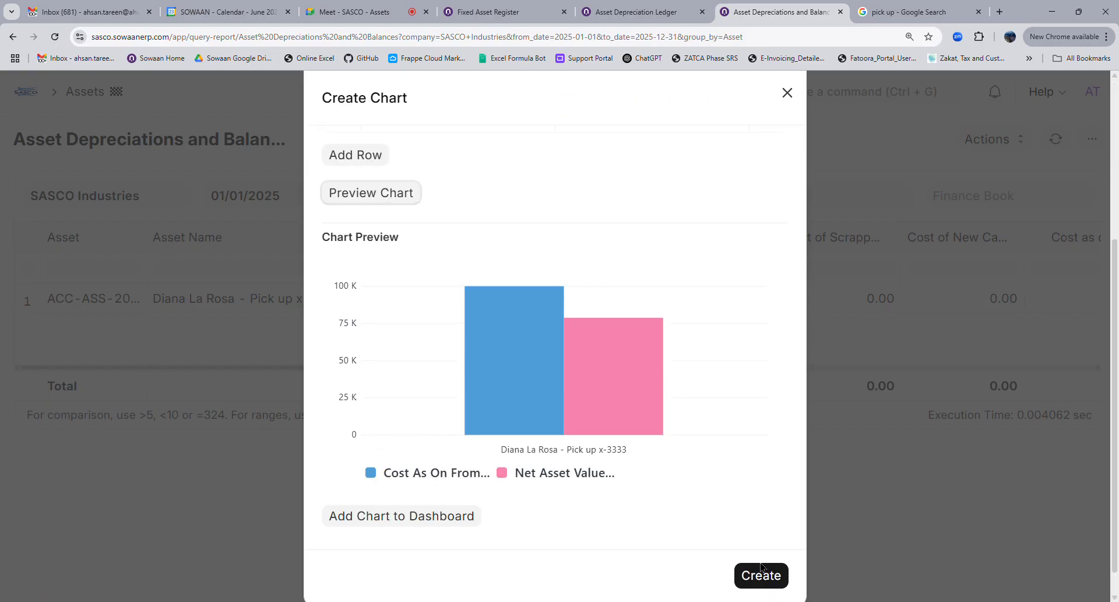
key(Escape)
scroll(603, 517, down, 2)
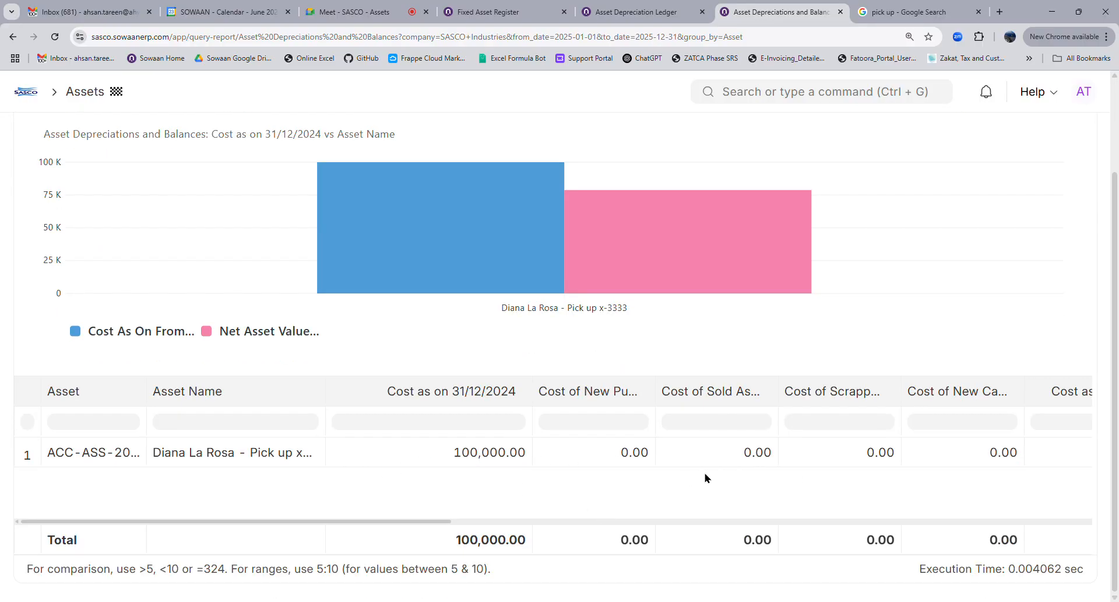
mouse_move(555, 262)
scroll(556, 262, up, 2)
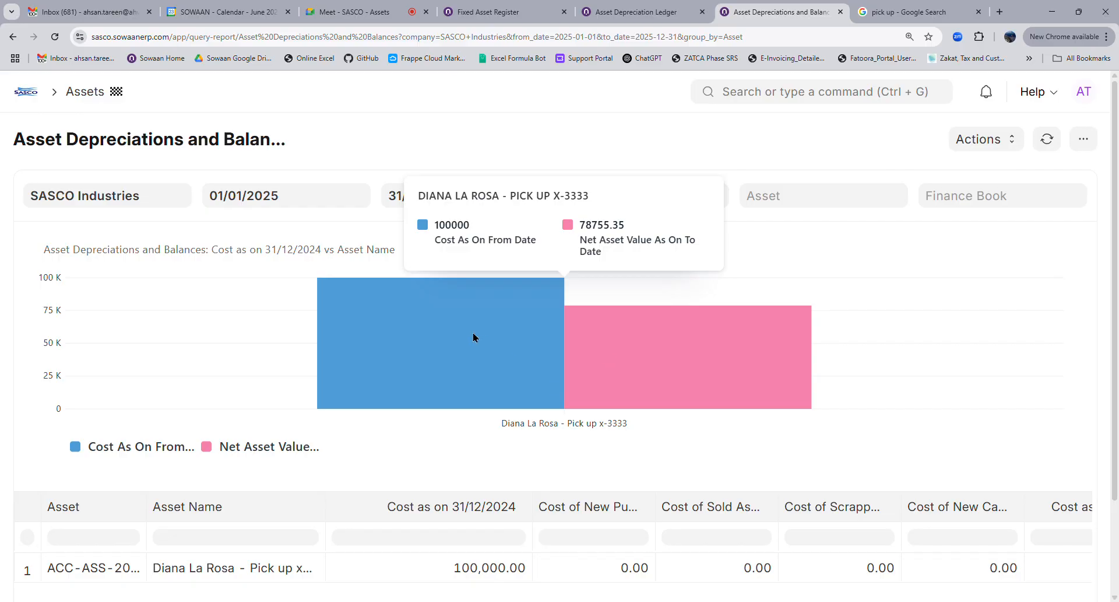
scroll(495, 520, down, 2)
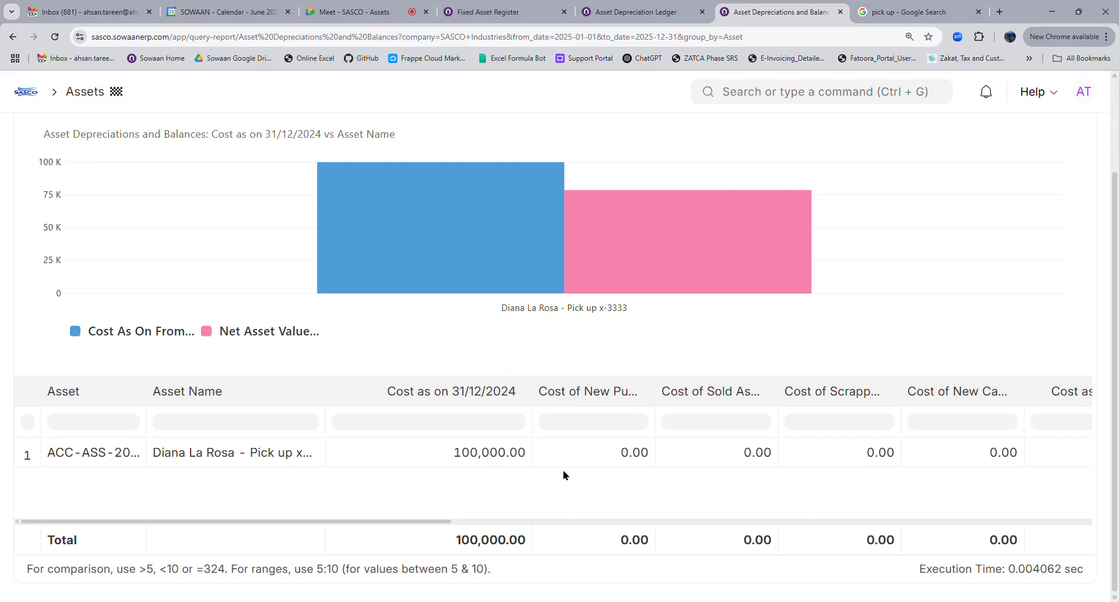
scroll(562, 470, up, 2)
mouse_move(530, 367)
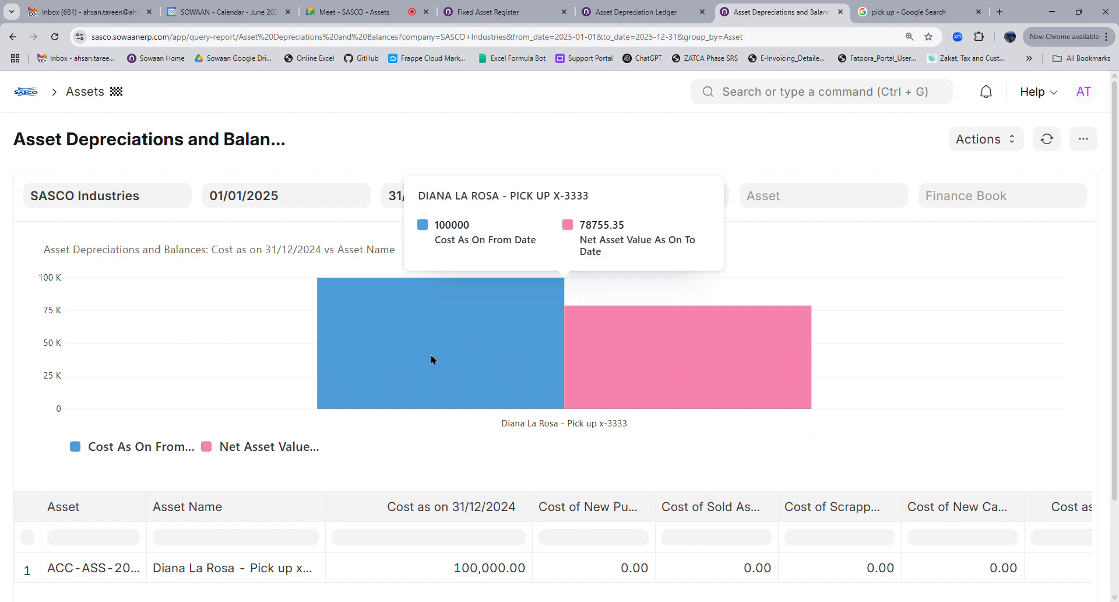
click(982, 143)
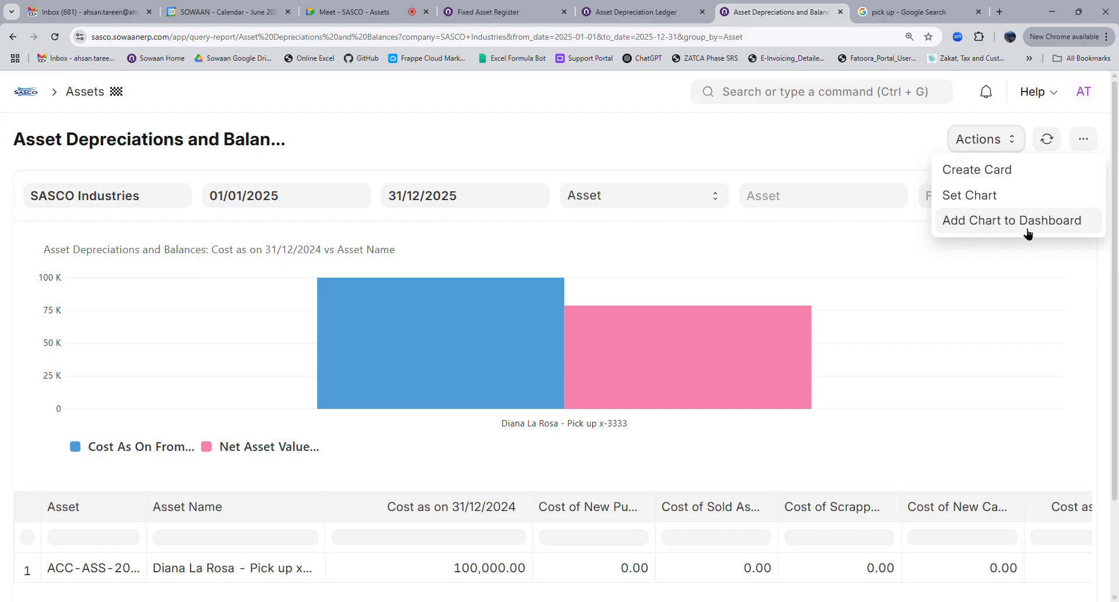
click(712, 167)
scroll(305, 317, down, 2)
scroll(320, 325, up, 2)
click(1083, 139)
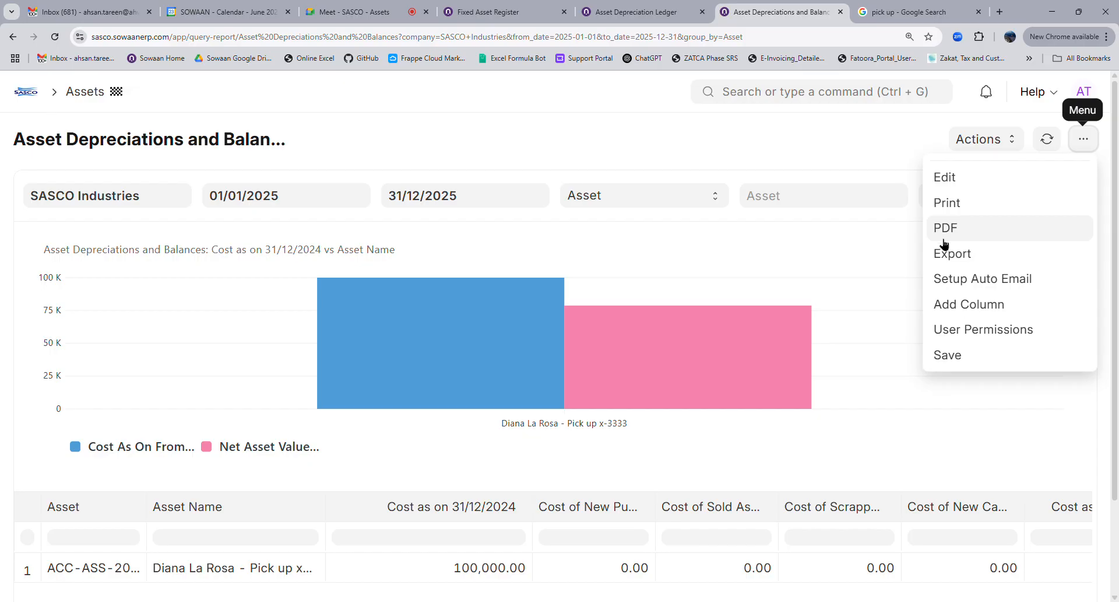
click(605, 115)
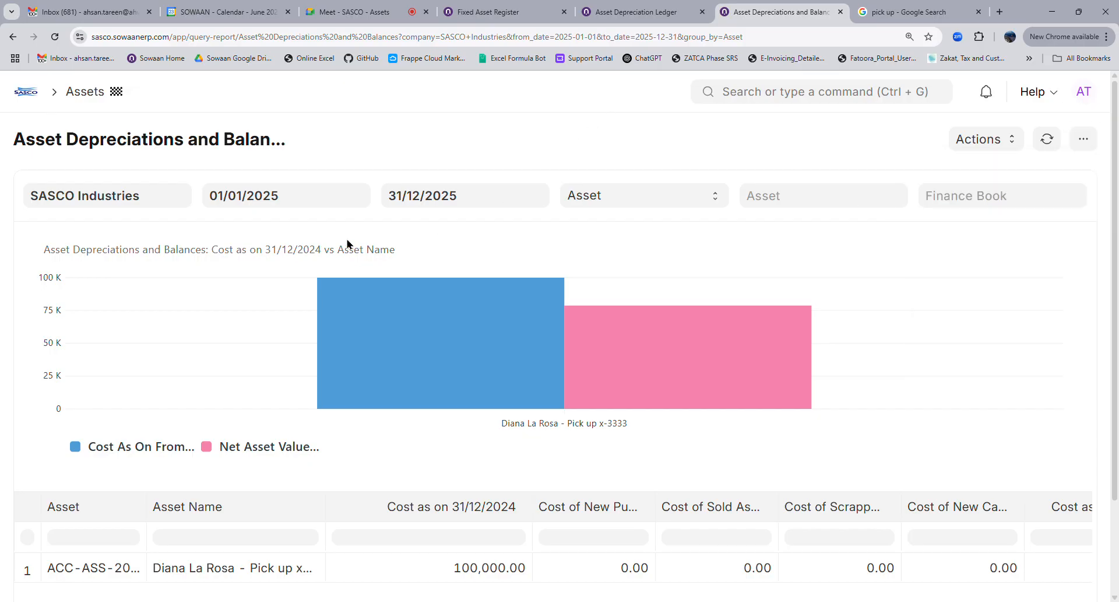
click(481, 13)
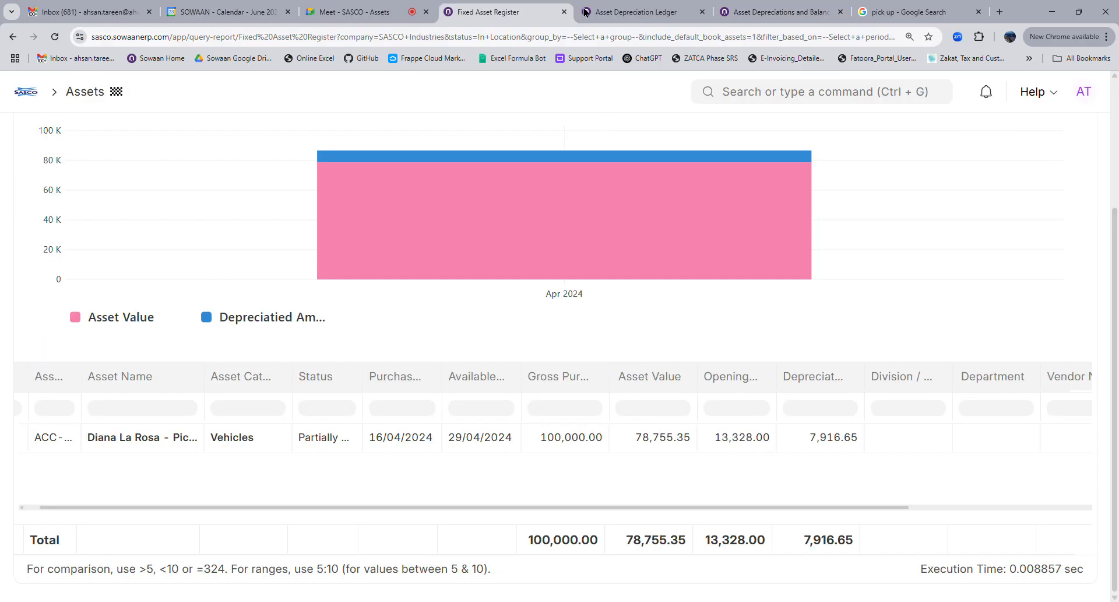
click(589, 12)
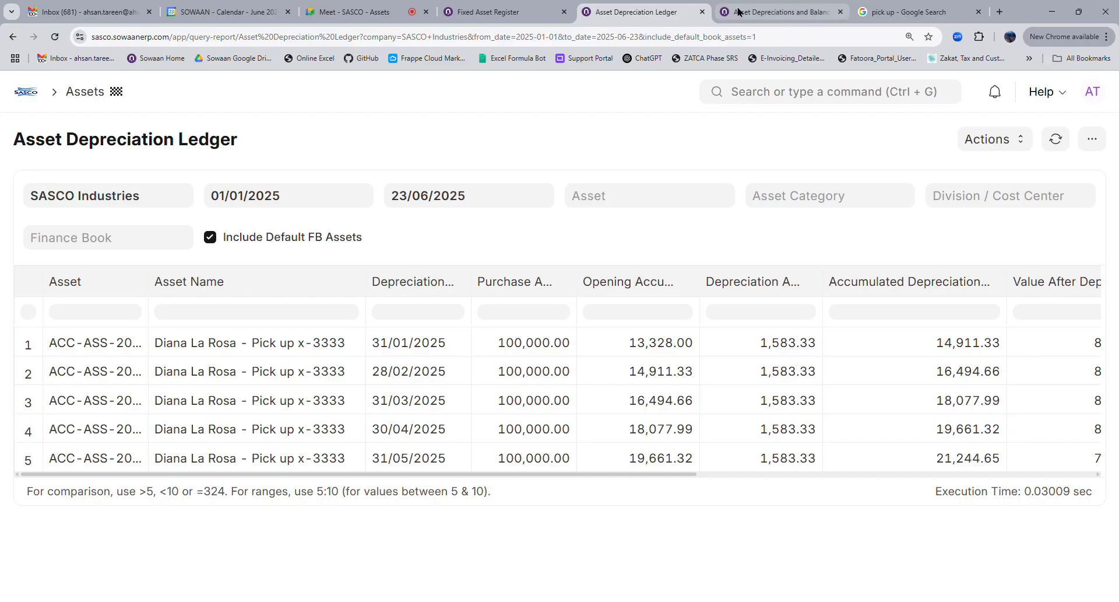
click(778, 11)
scroll(734, 474, down, 2)
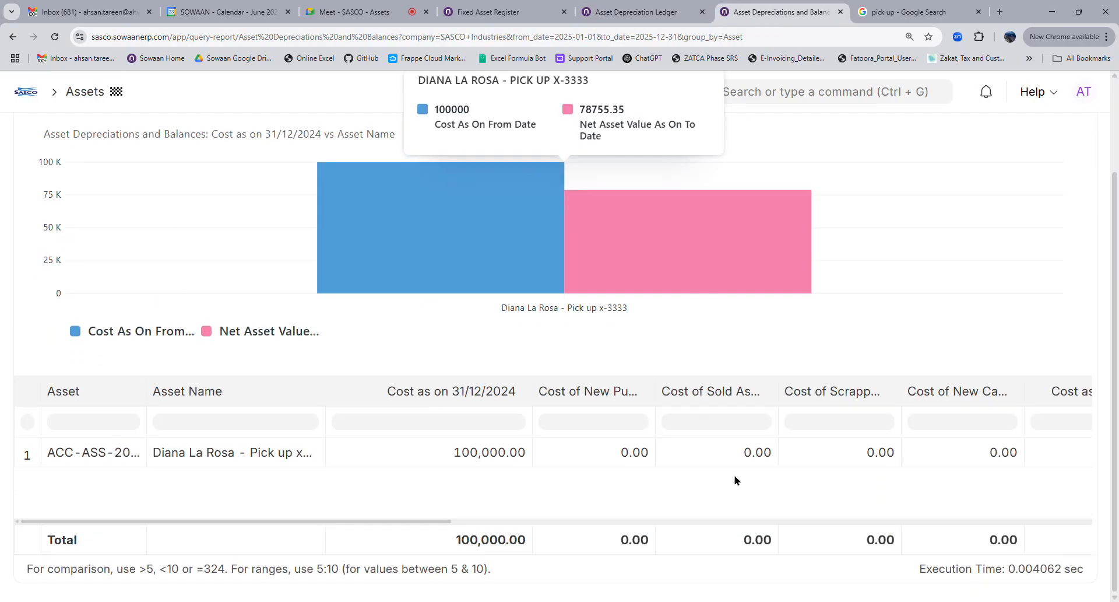
drag(452, 524, 332, 500)
mouse_move(699, 205)
scroll(667, 230, up, 2)
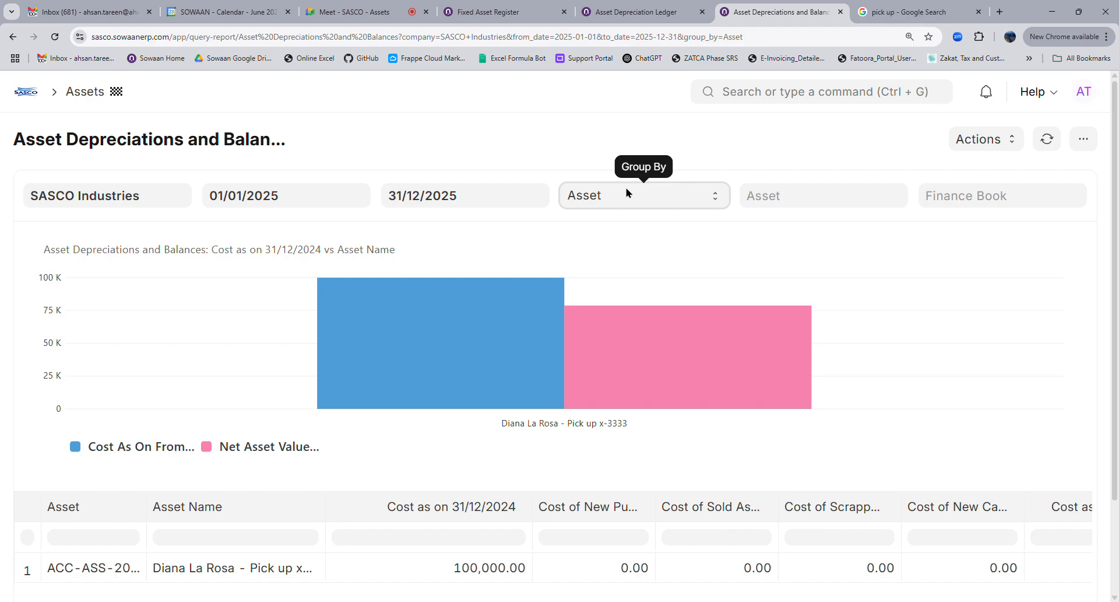
Return to the Assets workspace and open the Pick up x-3333 asset from the asset list
click(494, 15)
scroll(211, 449, up, 3)
click(86, 93)
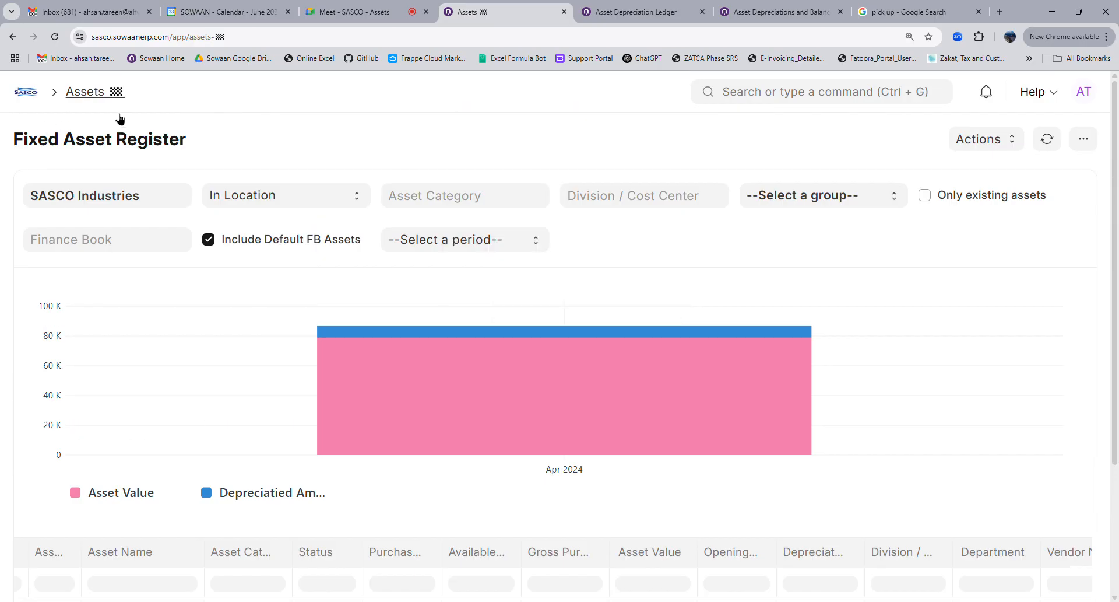
scroll(564, 382, down, 3)
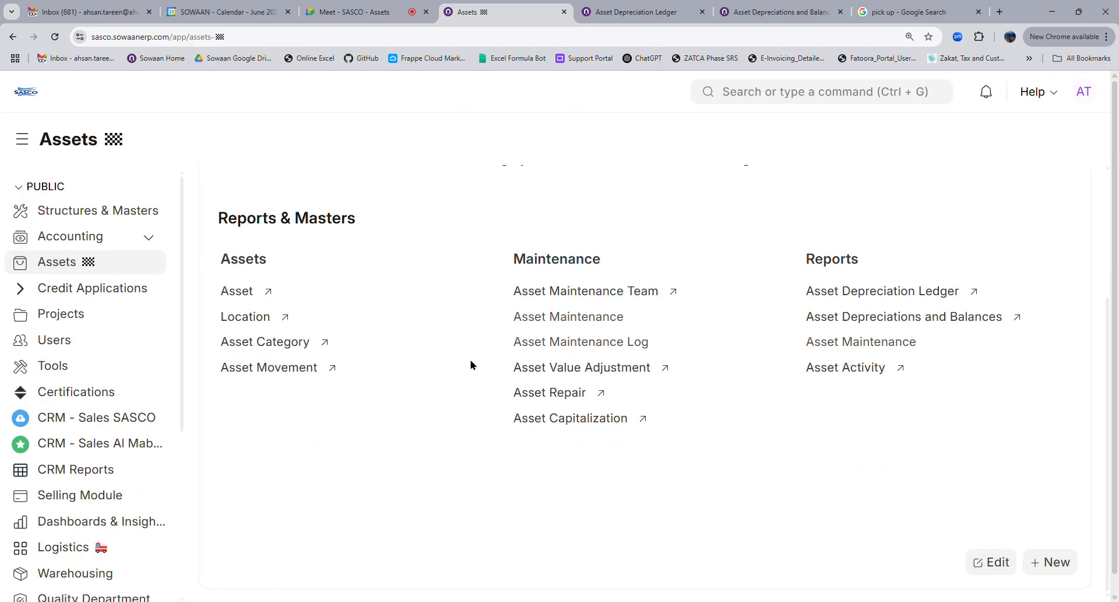
scroll(470, 365, up, 3)
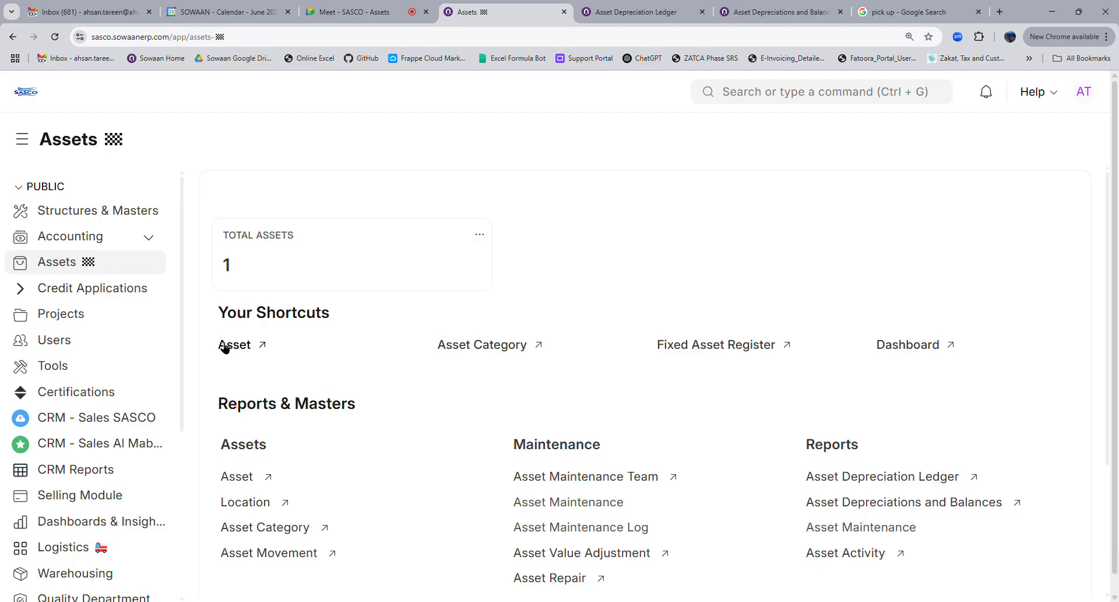
click(244, 349)
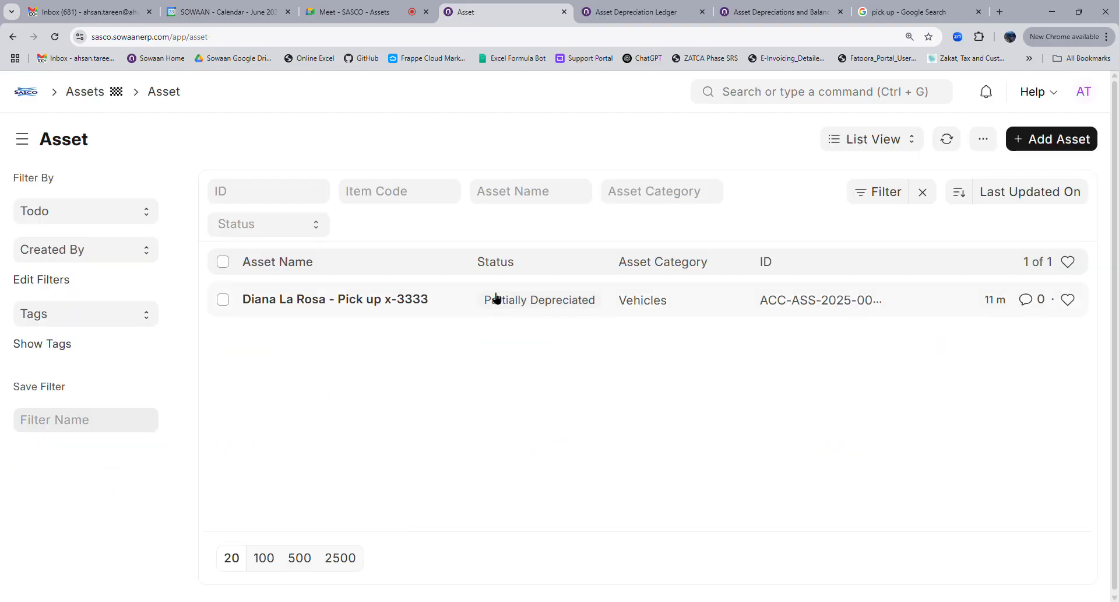
click(318, 301)
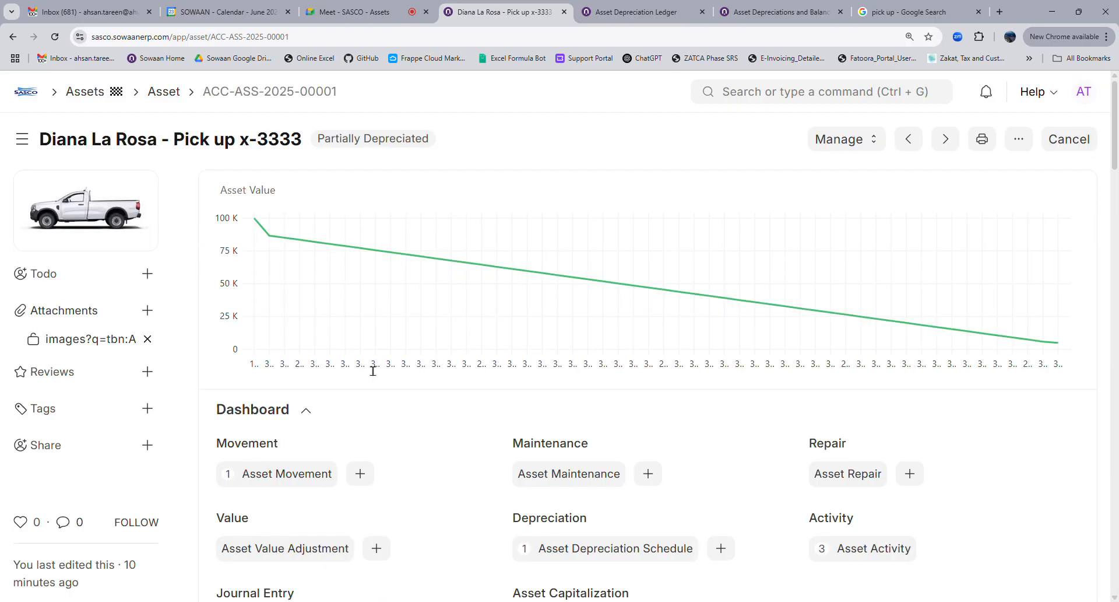
Tick Maintenance Required on the pickup asset, save it, and bring up the '...' actions menu
scroll(317, 290, down, 12)
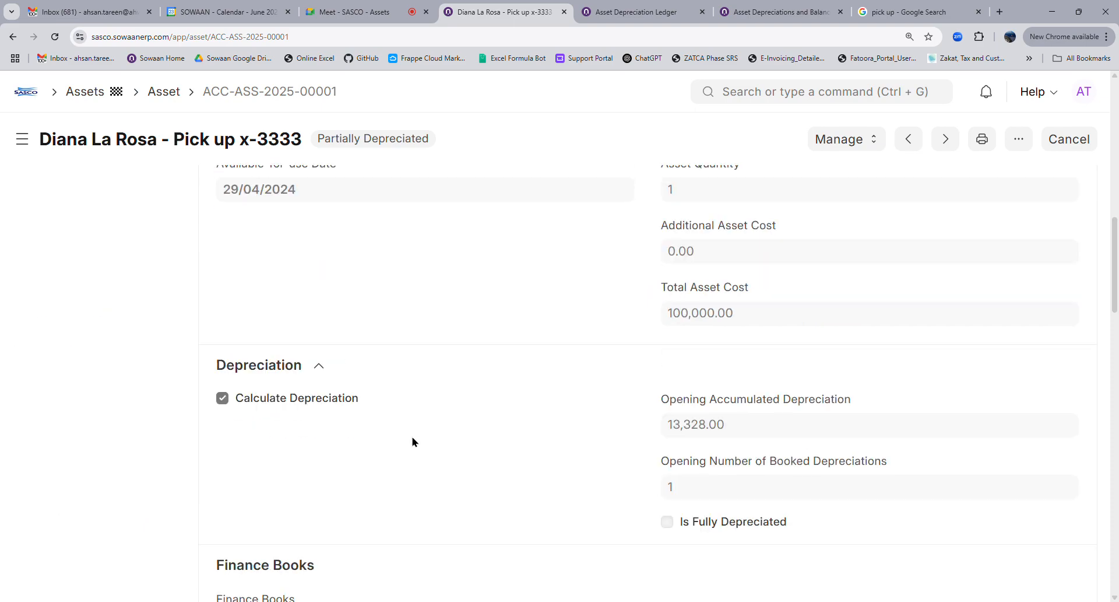
scroll(413, 441, up, 5)
scroll(413, 441, down, 15)
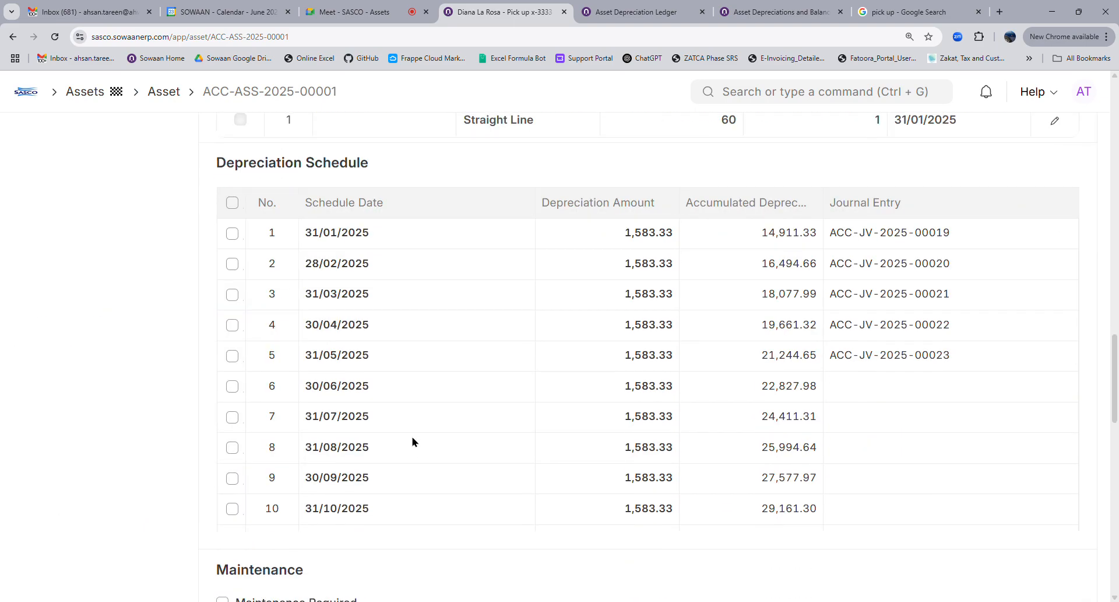
click(272, 353)
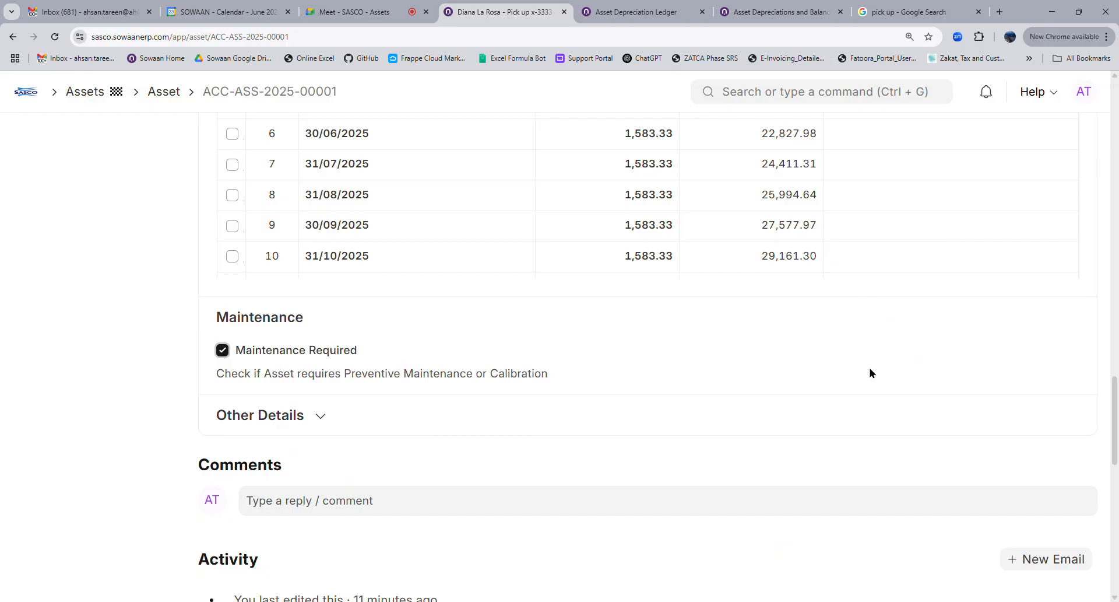
scroll(869, 373, up, 8)
click(1070, 141)
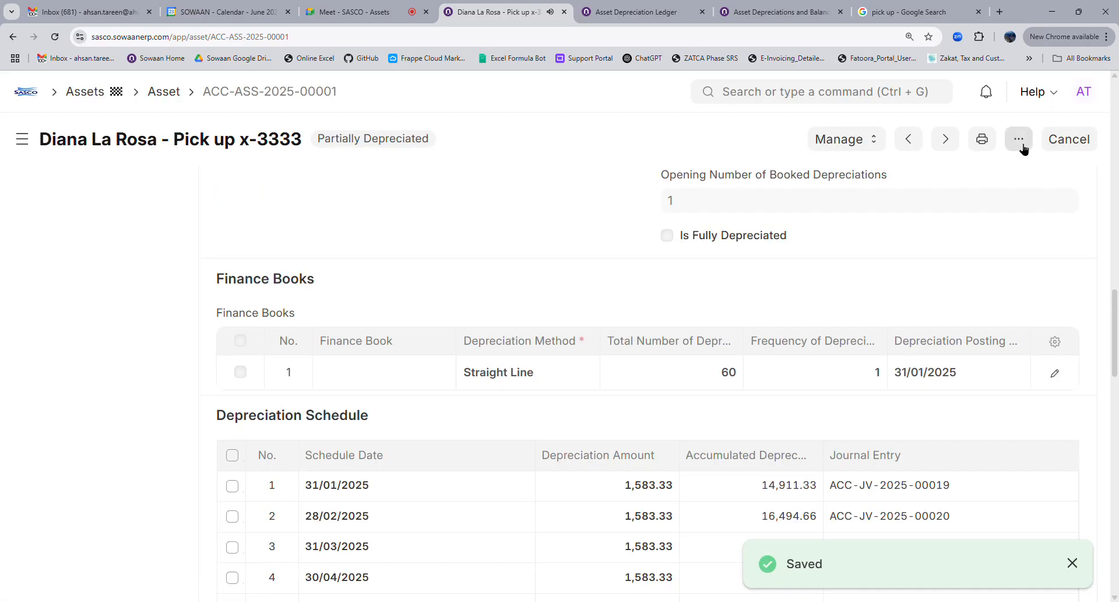
click(1020, 143)
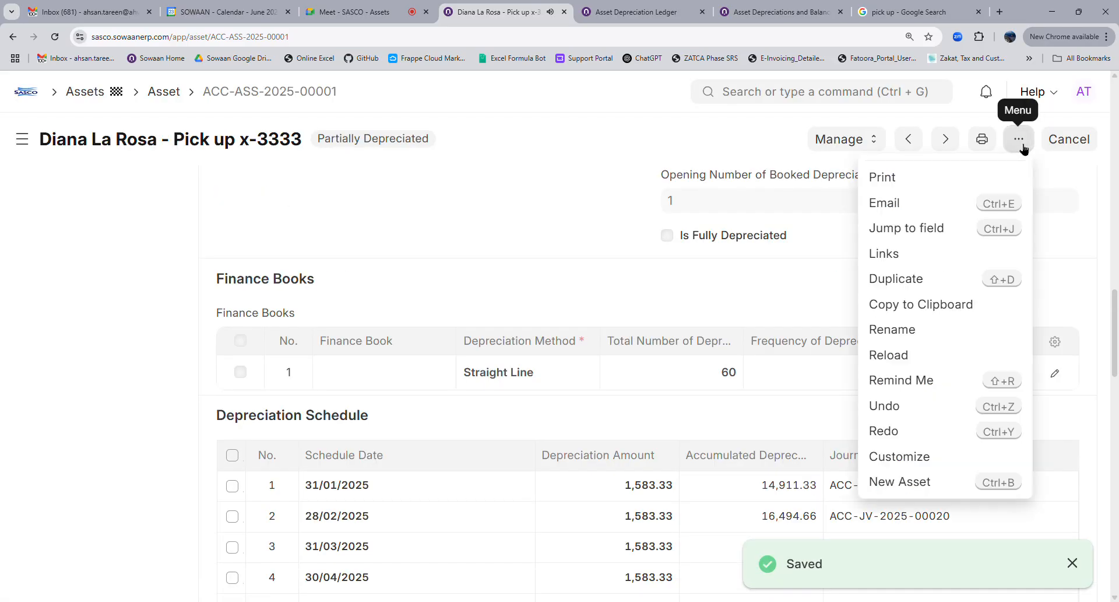
Duplicate Pick up x-3333 into a New Asset draft, expand Accounting Dimensions, and review the copied fields
click(882, 278)
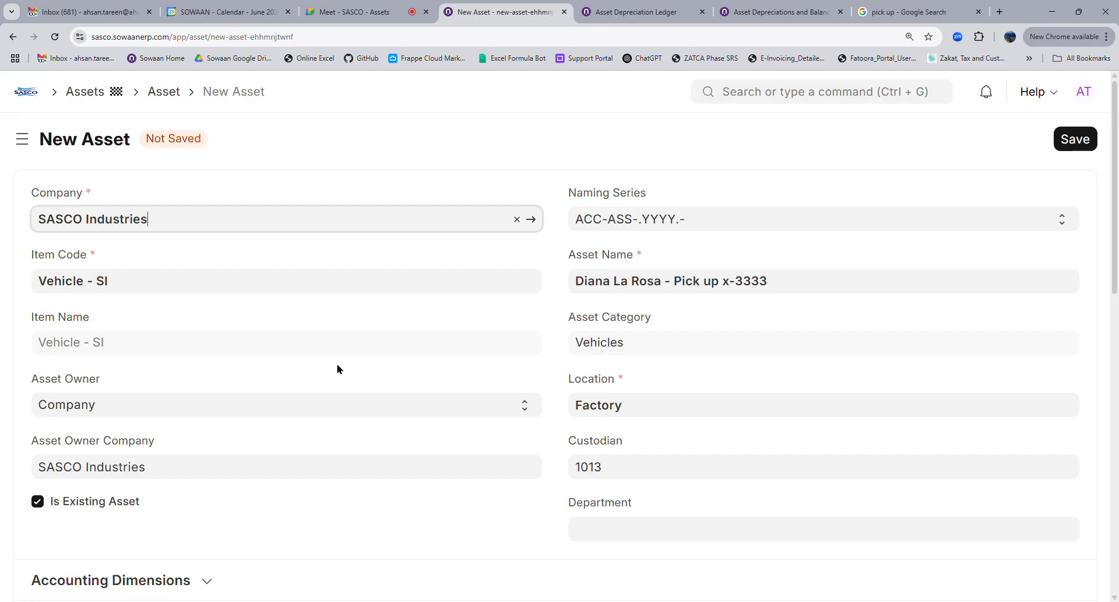
scroll(344, 374, down, 4)
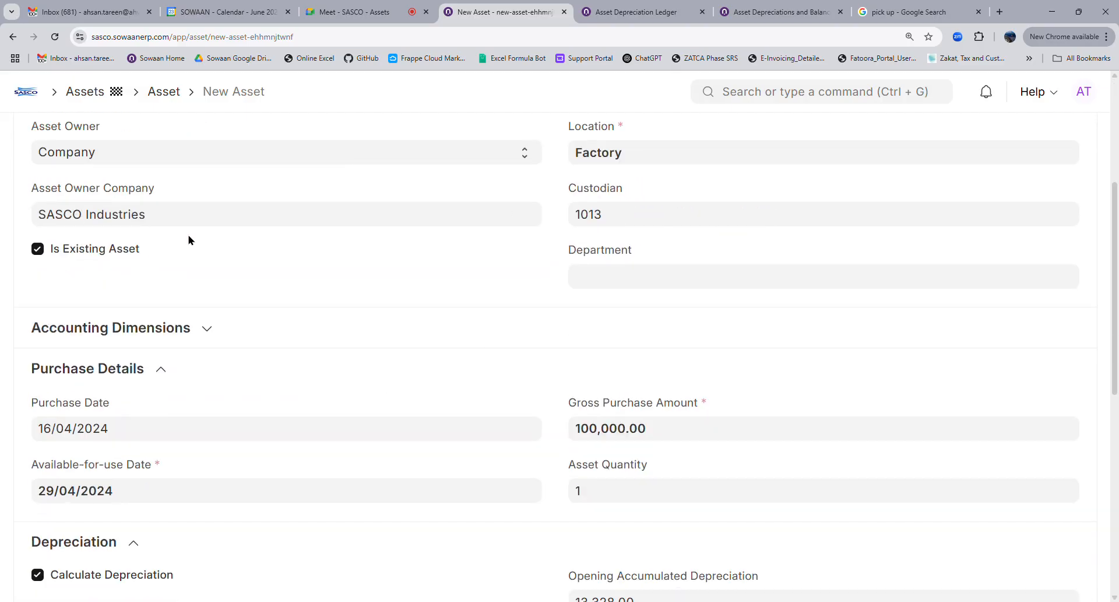
click(197, 329)
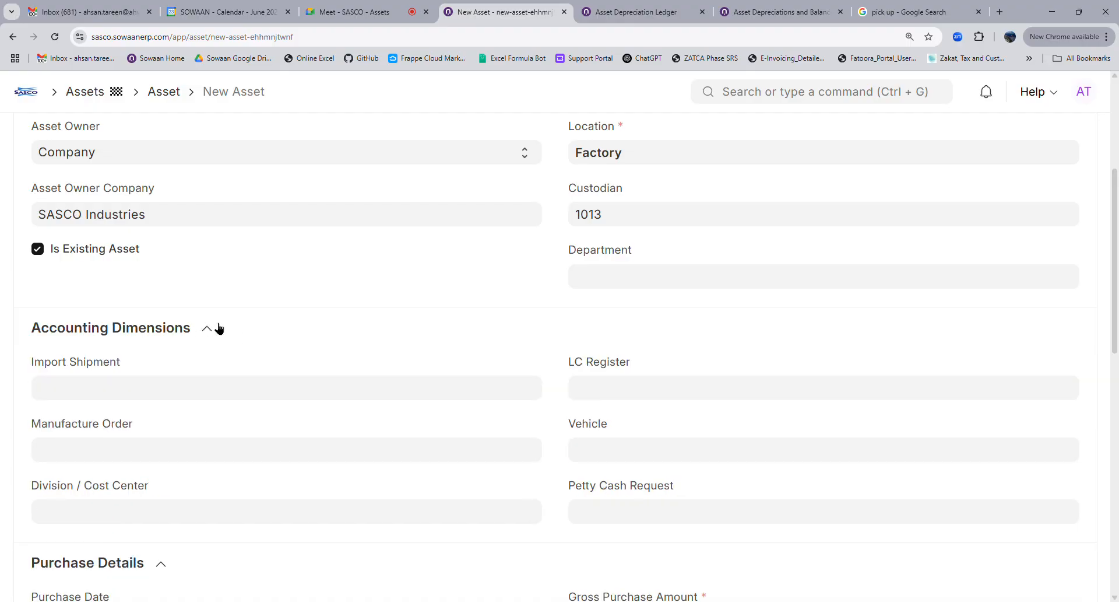
scroll(349, 396, down, 4)
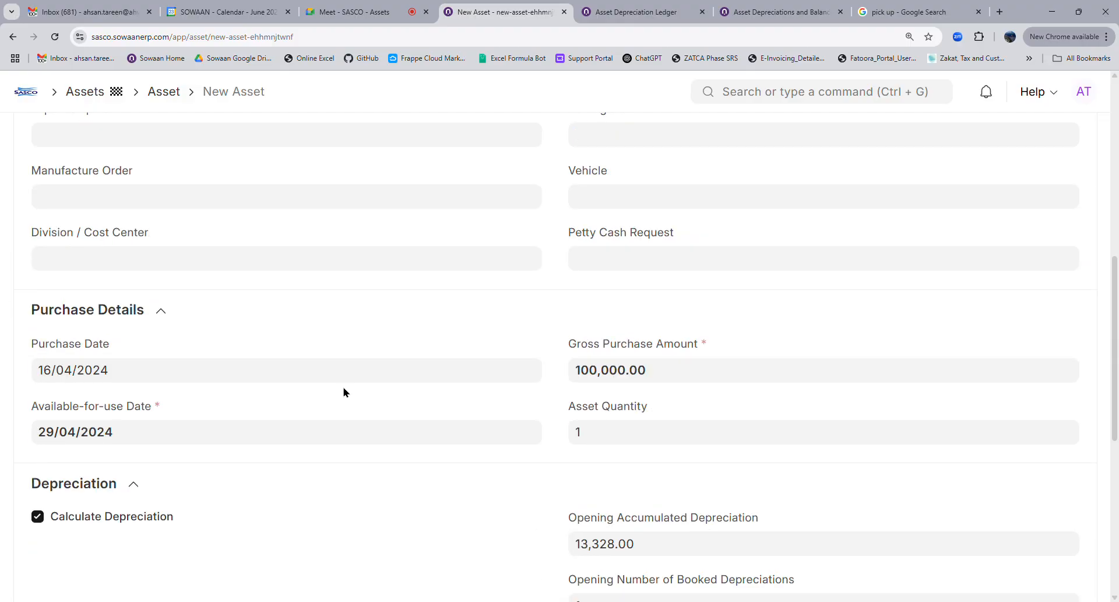
scroll(482, 431, up, 8)
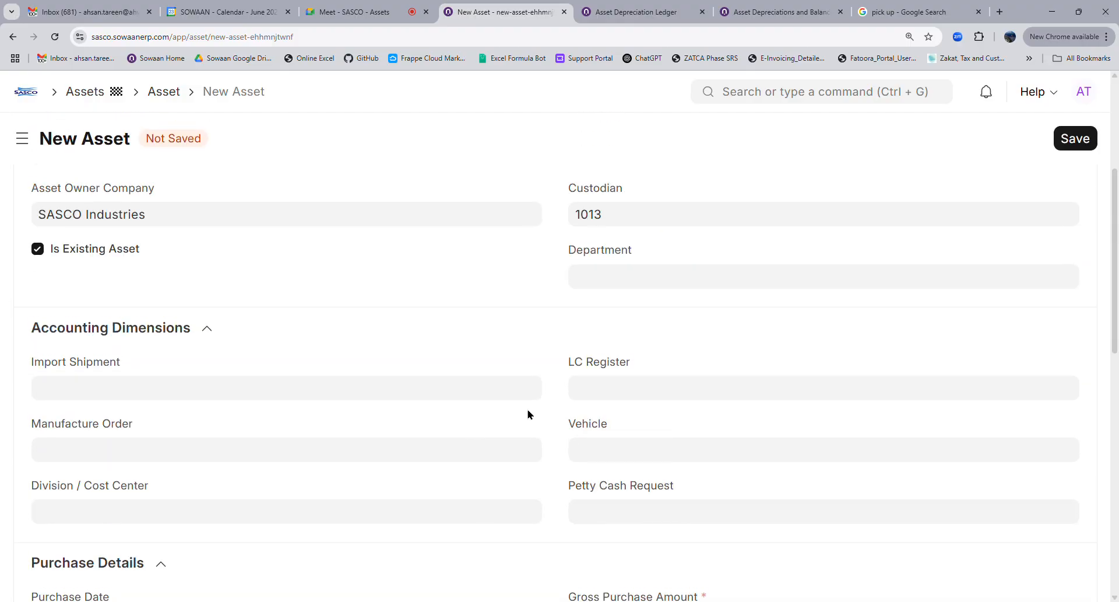
click(812, 295)
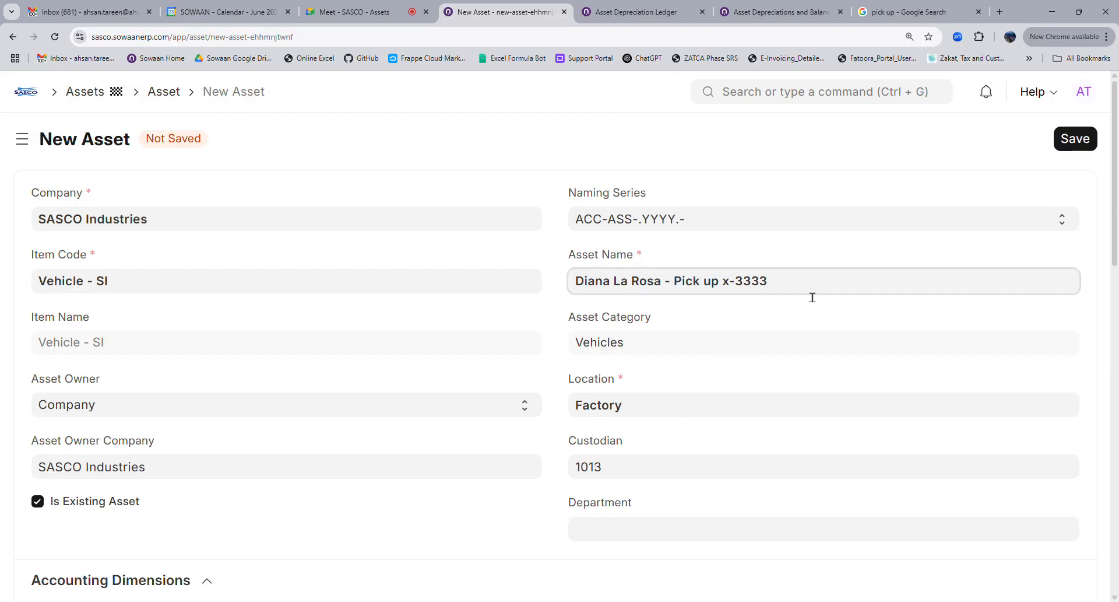
scroll(526, 430, down, 5)
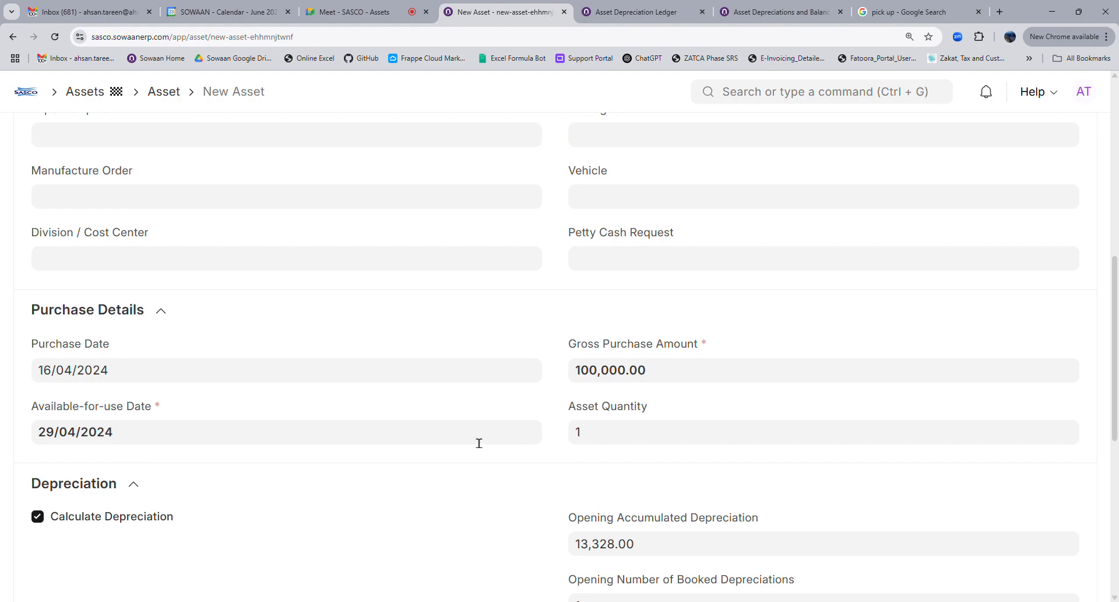
scroll(323, 408, down, 7)
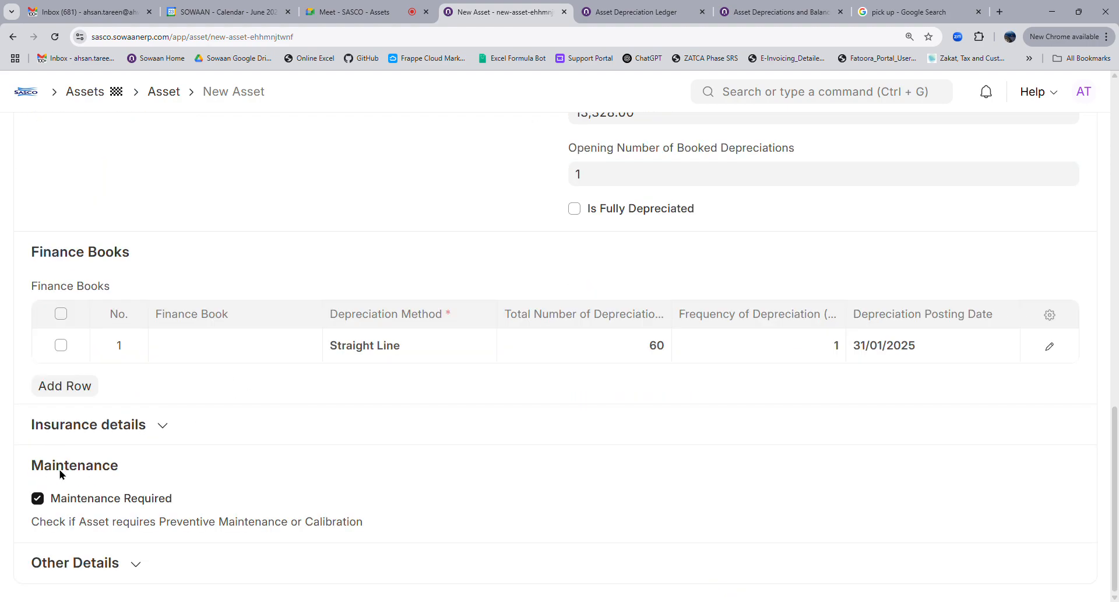
Expand Insurance details and enter the insurance policy number on the new asset
click(113, 430)
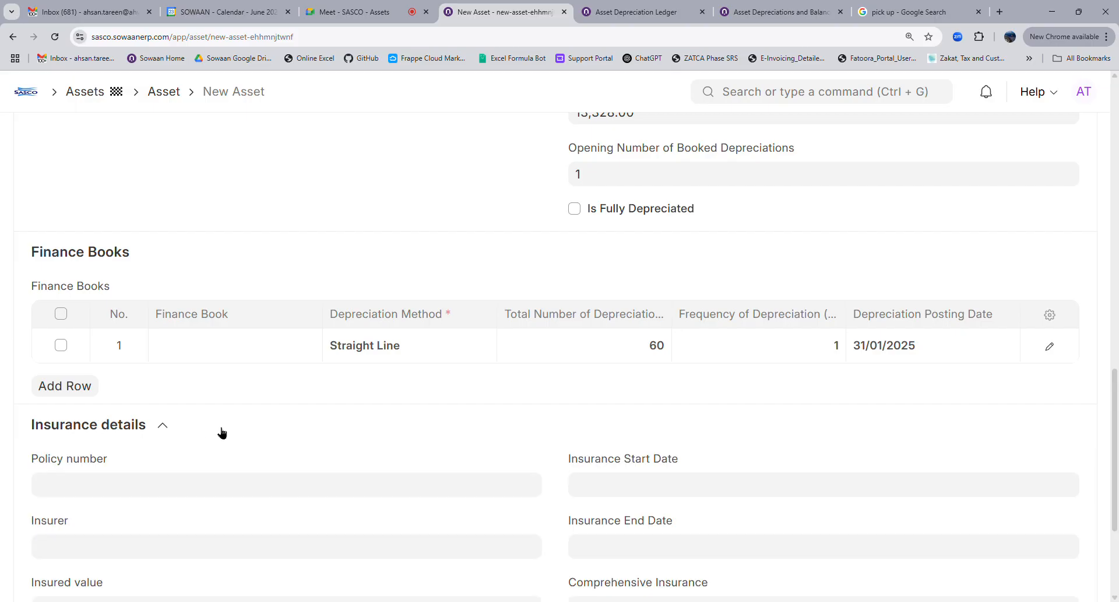
scroll(221, 432, down, 3)
click(96, 296)
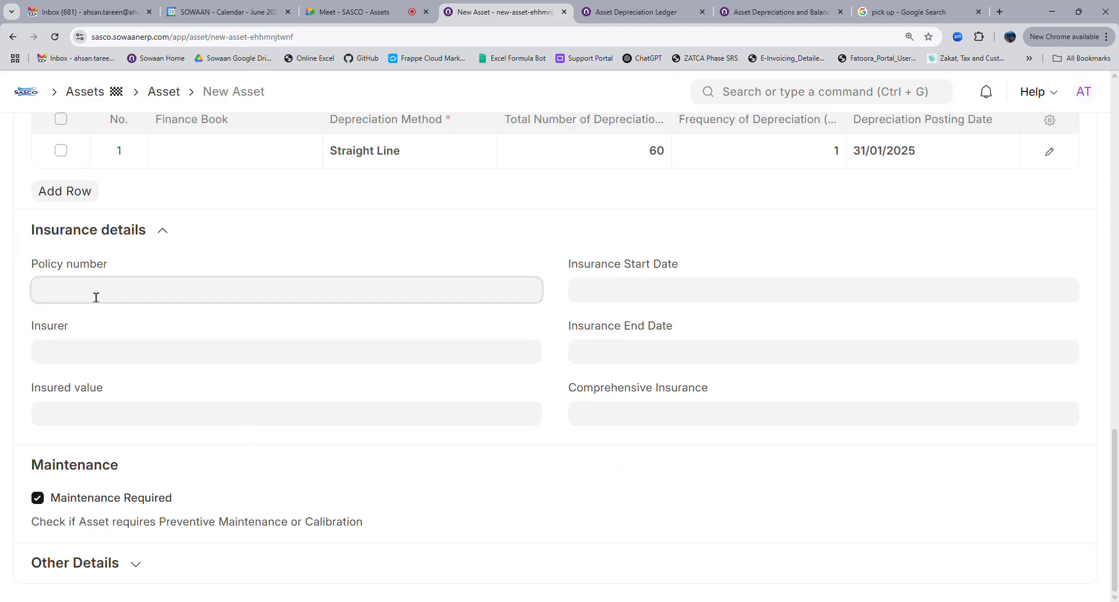
Step through the insurer, insured value, start/end date and comprehensive insurance fields, leaving them blank
click(137, 352)
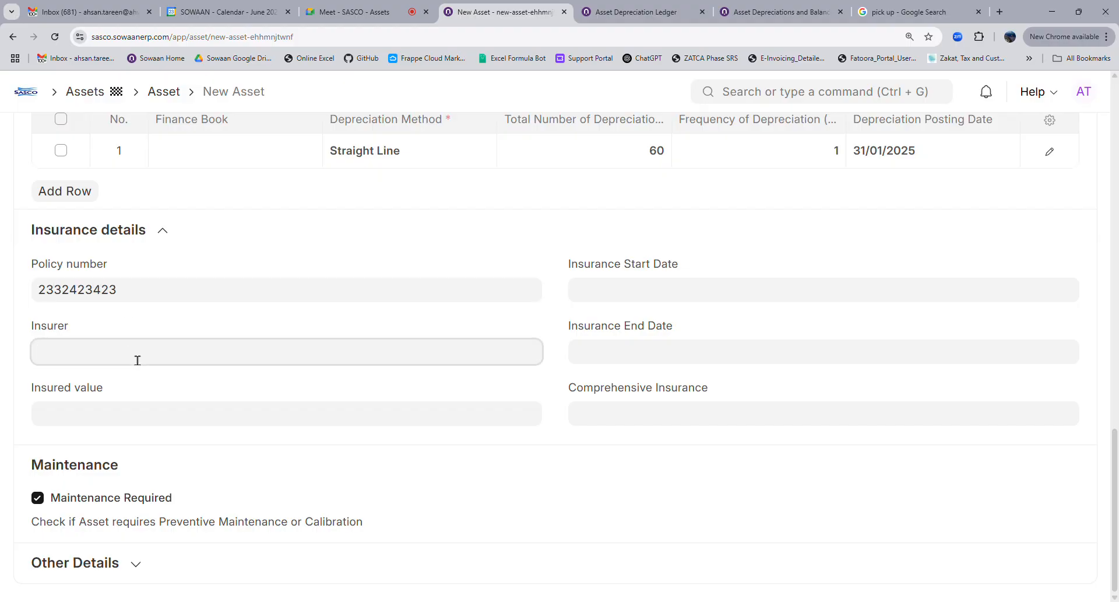
click(140, 417)
click(604, 354)
click(626, 295)
click(559, 402)
click(603, 419)
click(562, 465)
Expand the Other Details section of the new asset form
click(146, 563)
scroll(236, 500, down, 2)
scroll(234, 495, up, 5)
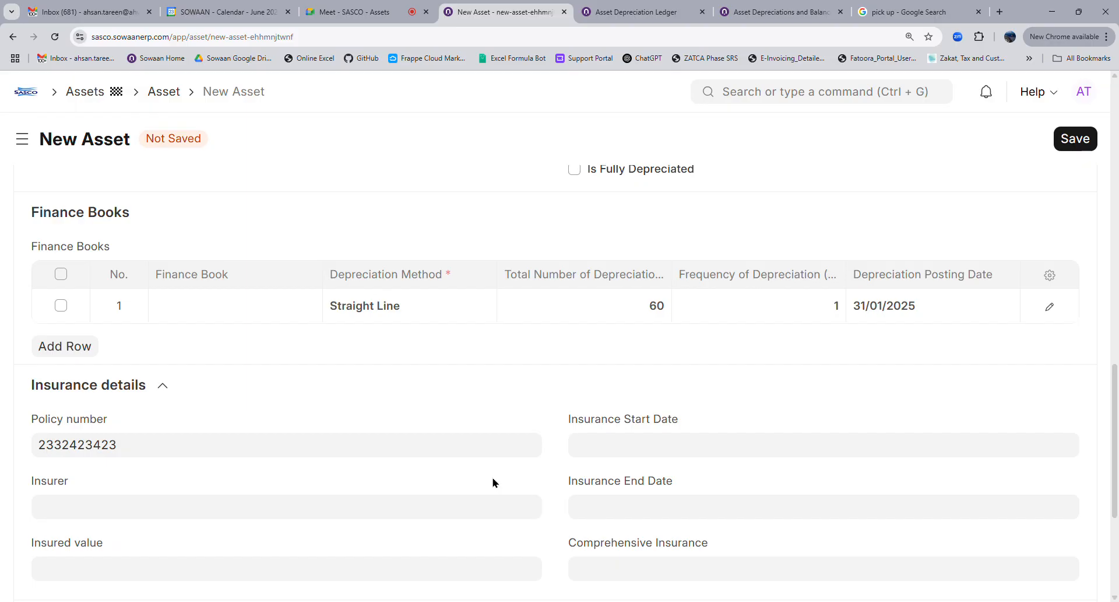
scroll(493, 482, down, 5)
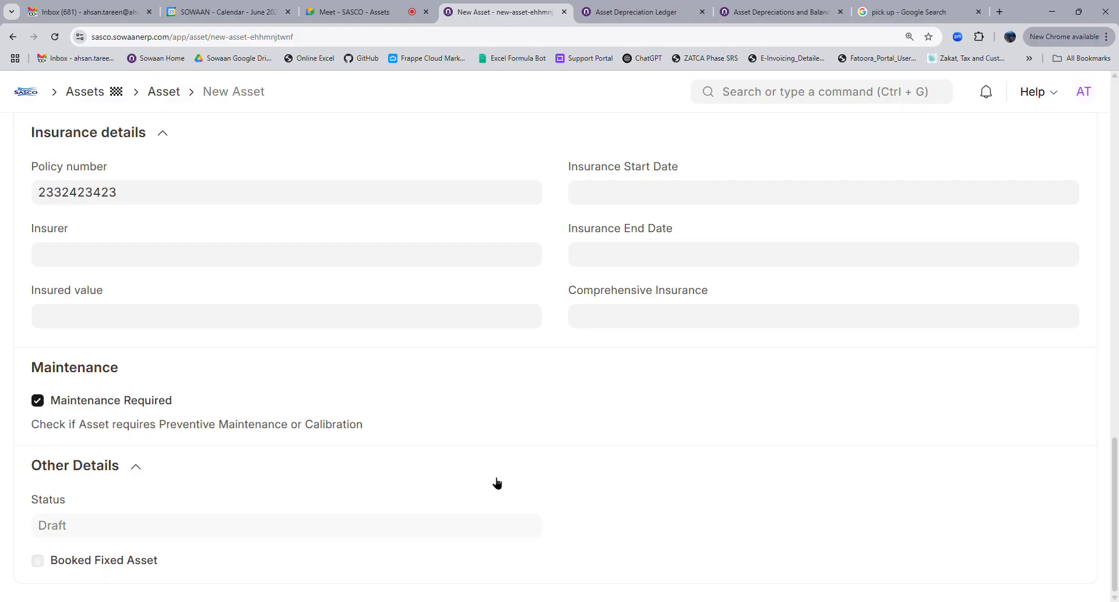
scroll(496, 483, up, 15)
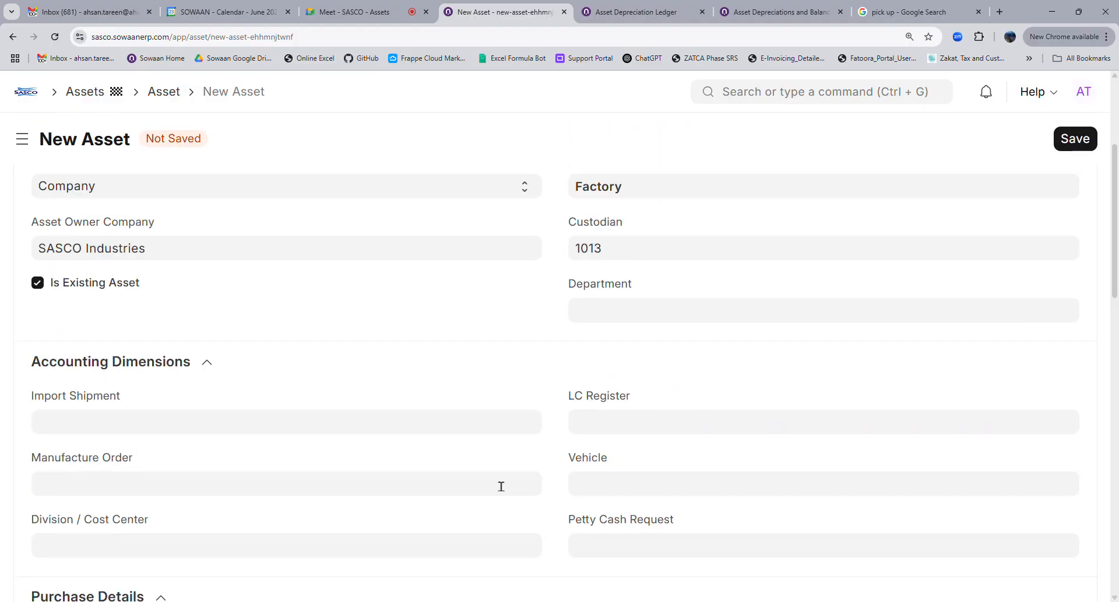
scroll(501, 485, down, 10)
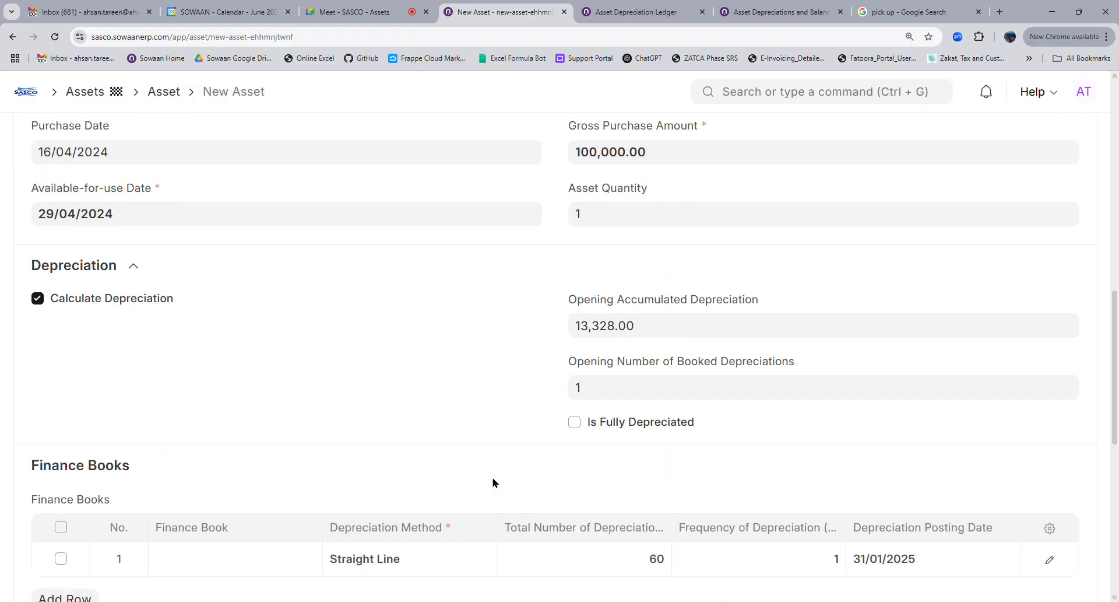
scroll(492, 482, down, 4)
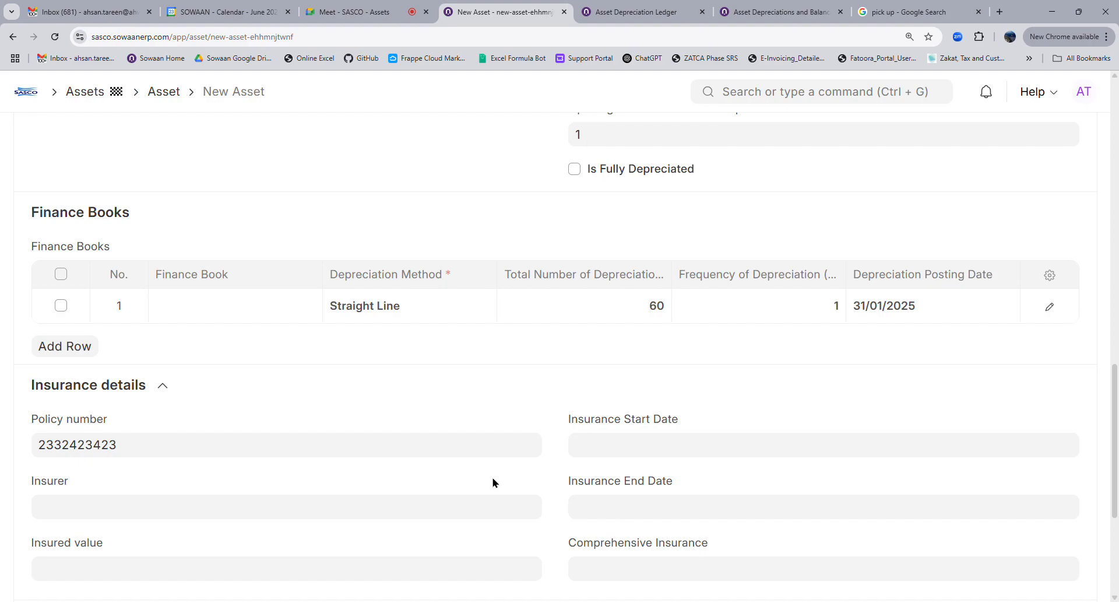
scroll(482, 477, down, 4)
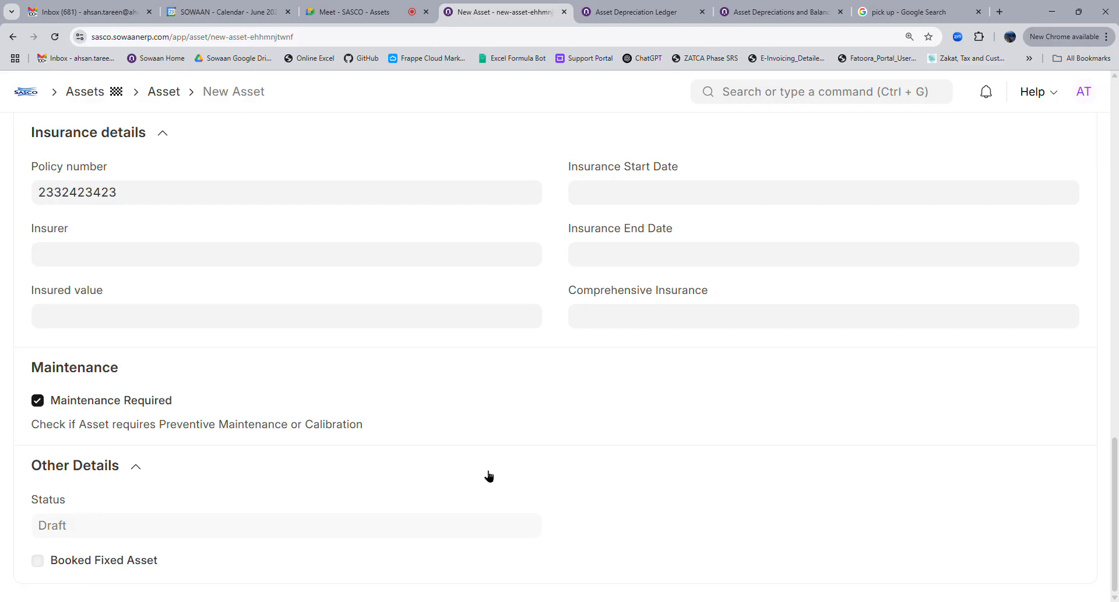
scroll(488, 470, up, 4)
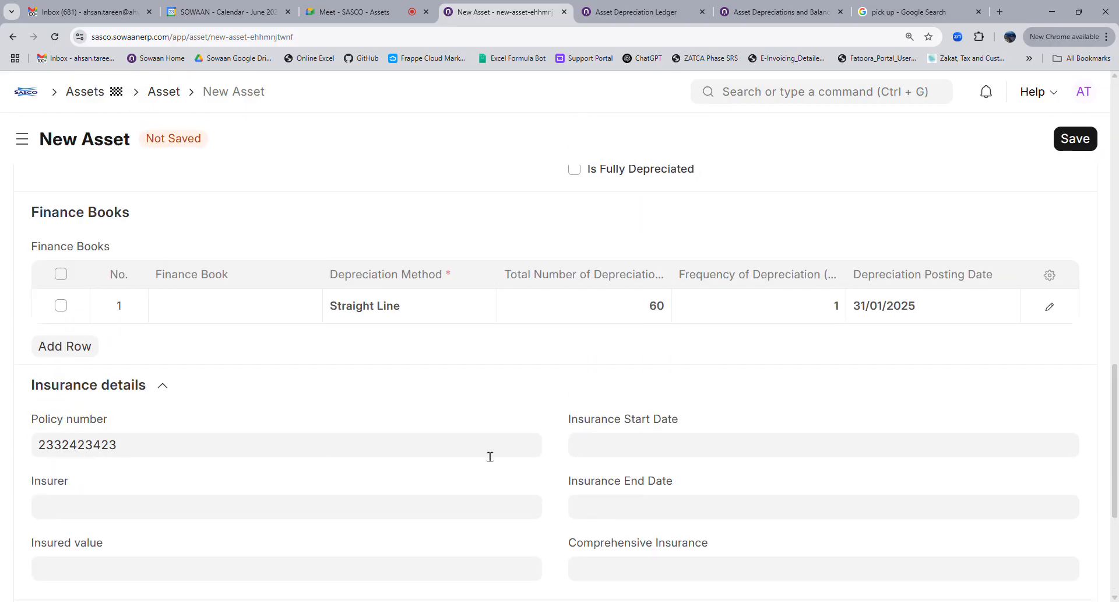
scroll(490, 456, down, 4)
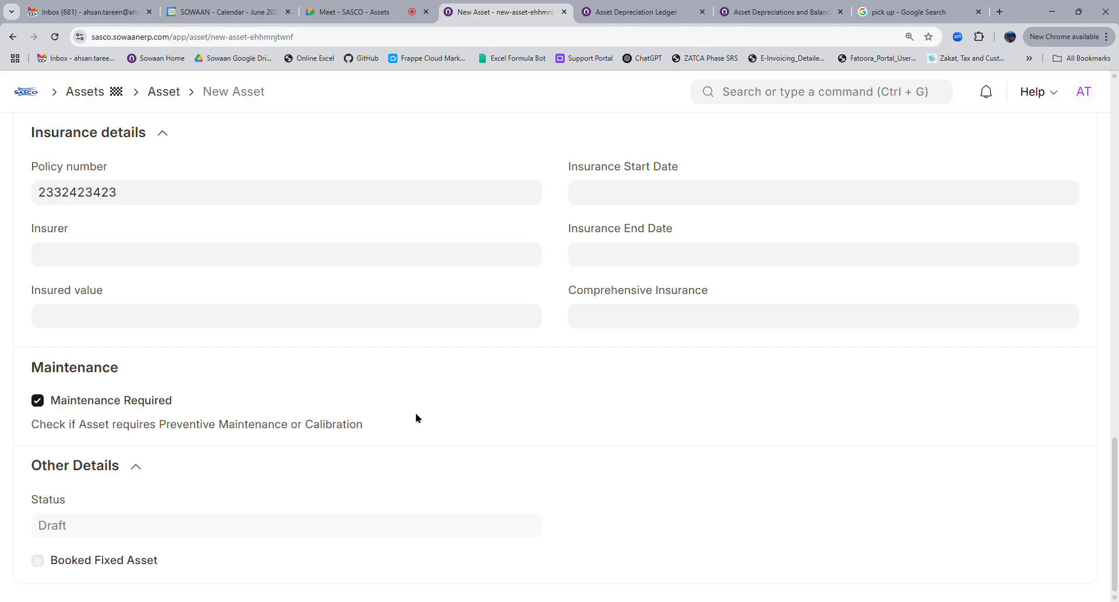
scroll(447, 424, up, 4)
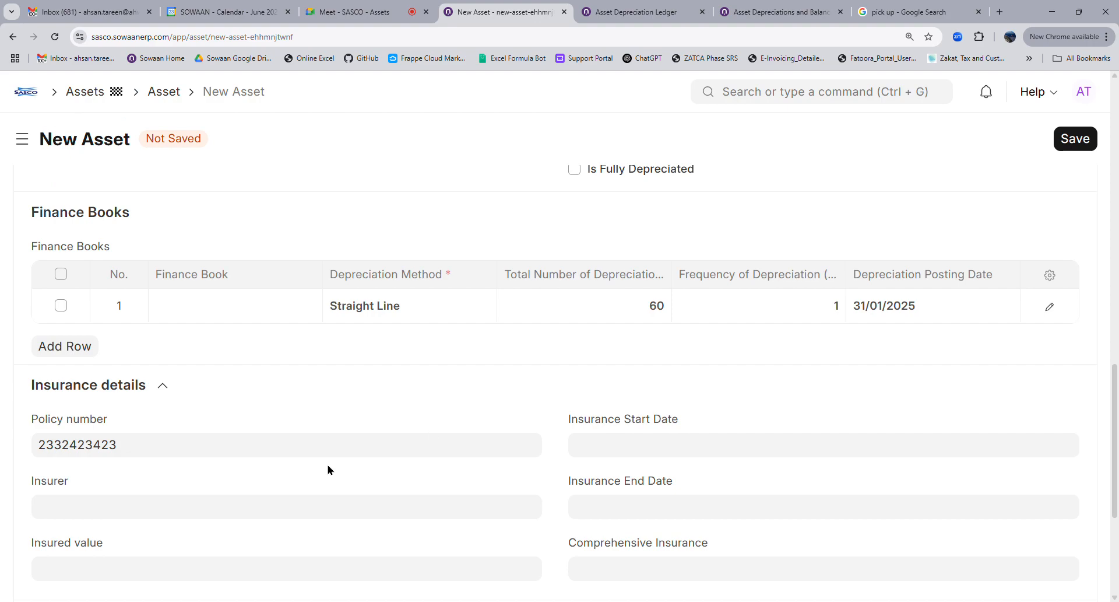
scroll(492, 400, down, 4)
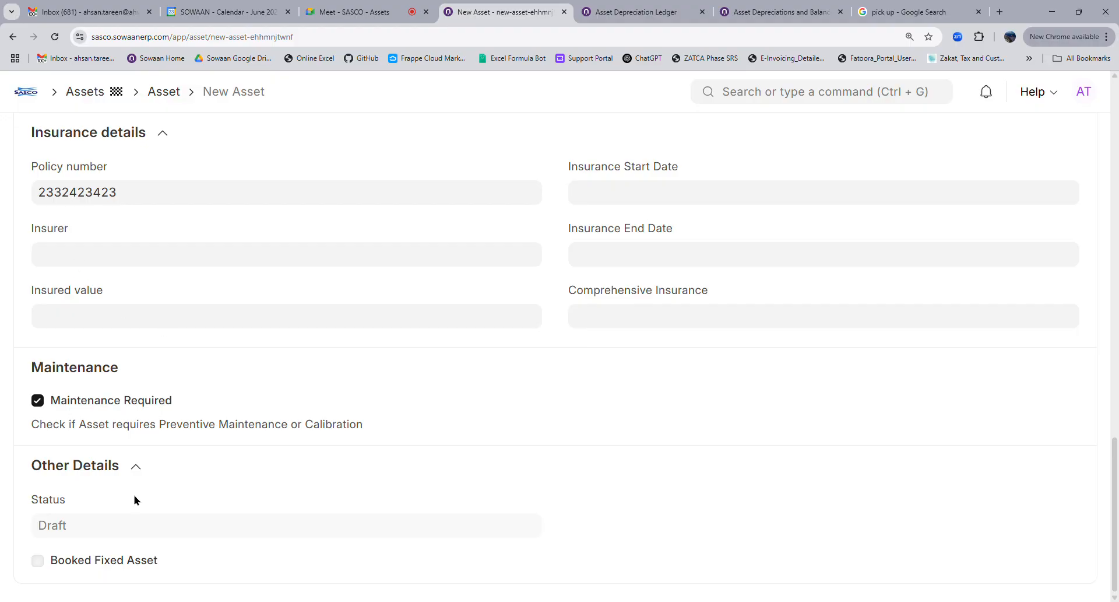
scroll(137, 409, up, 3)
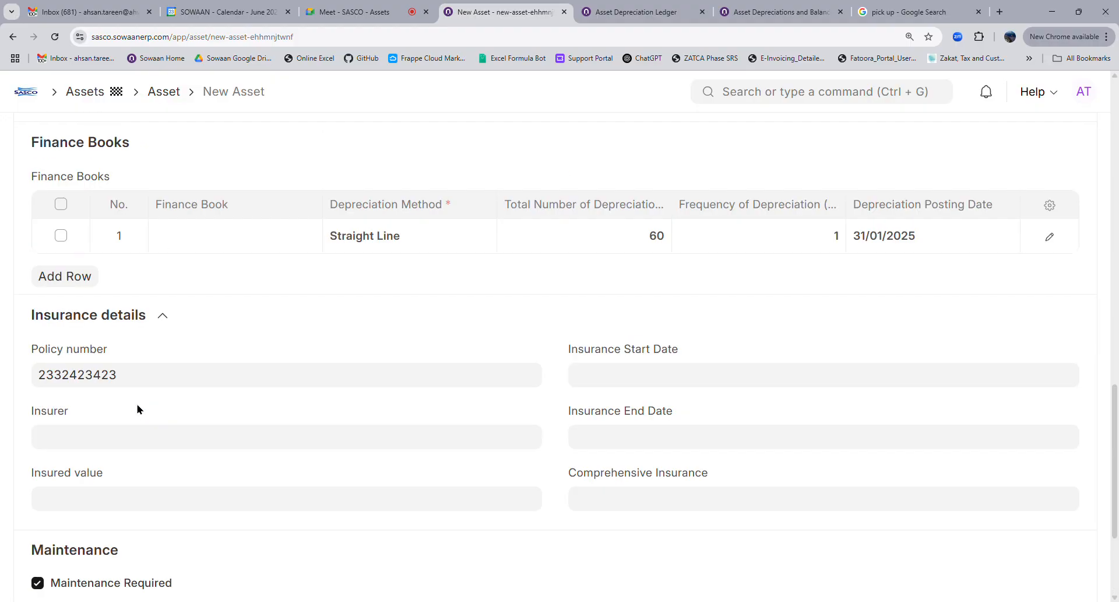
scroll(140, 406, up, 1)
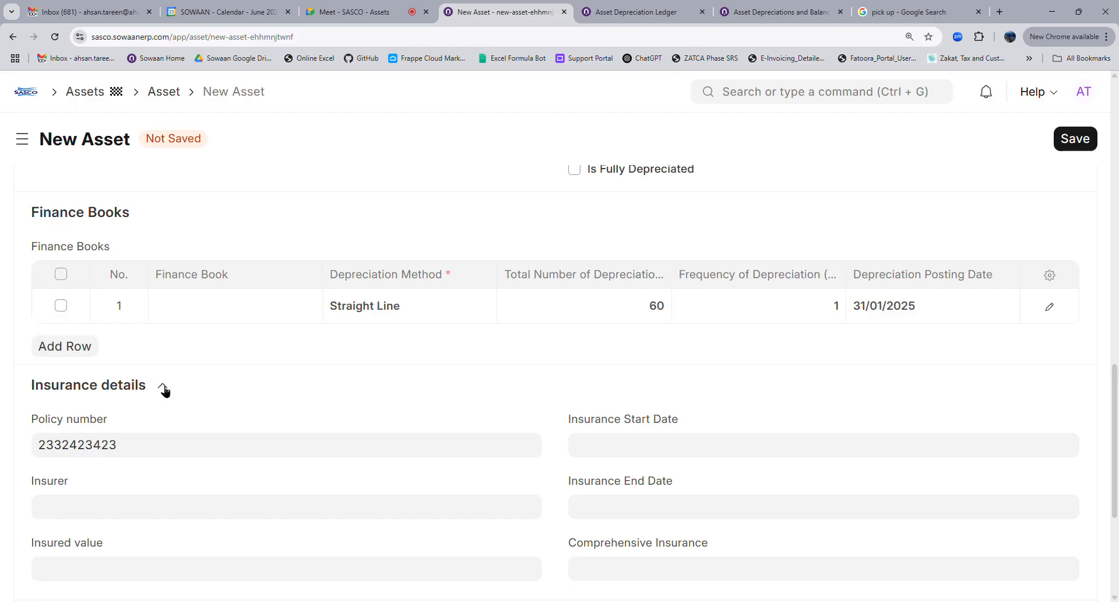
click(163, 389)
click(164, 389)
scroll(262, 411, down, 4)
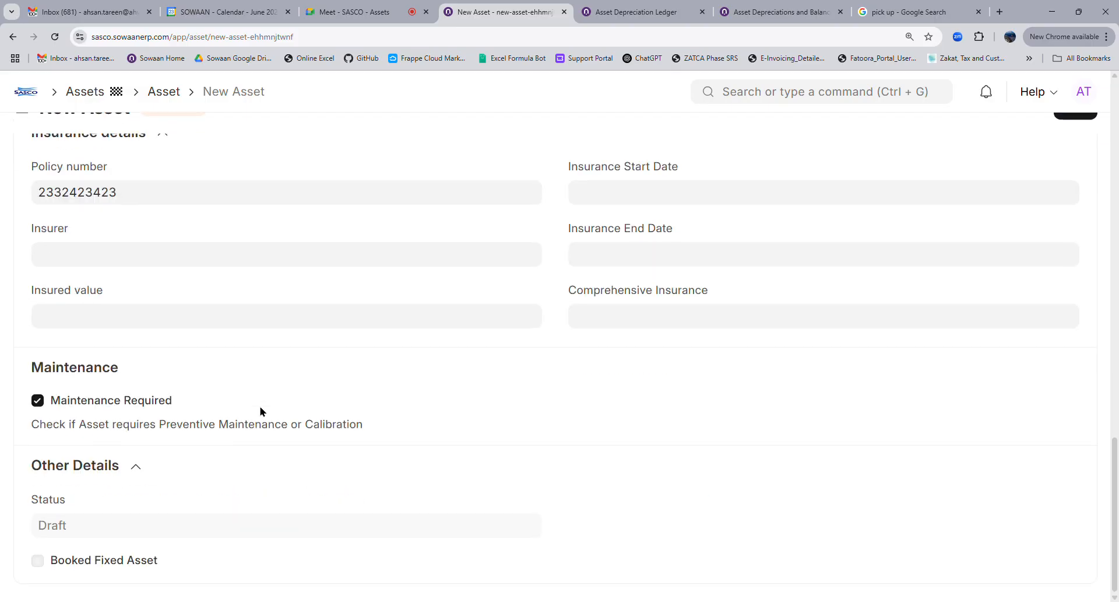
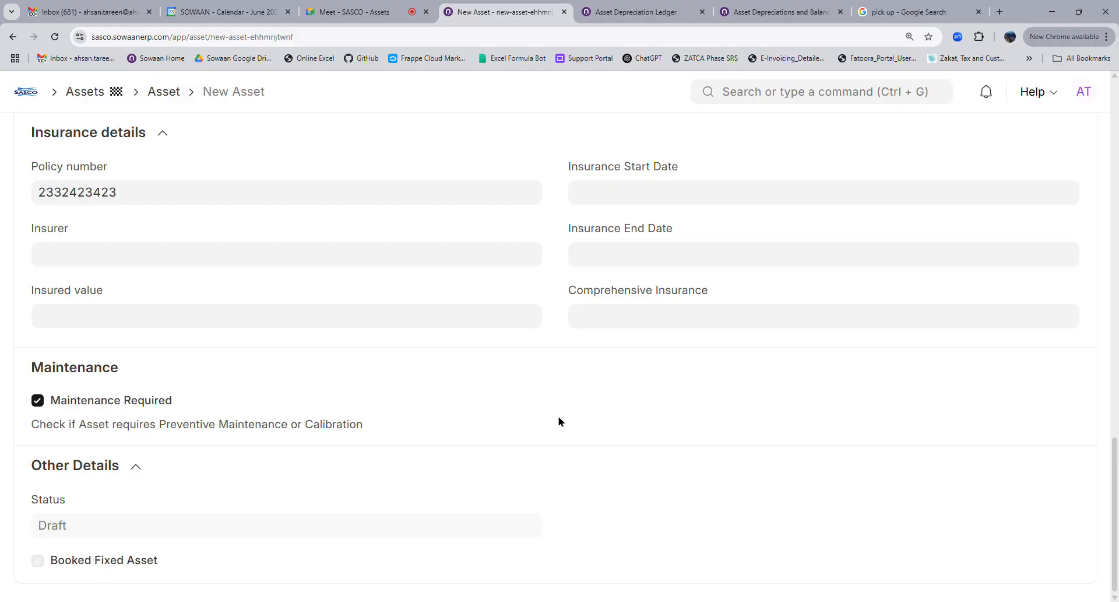
Leave the unsaved new asset and open existing pick-up asset ACC-ASS-2025-00001 from the Asset list
scroll(559, 421, up, 4)
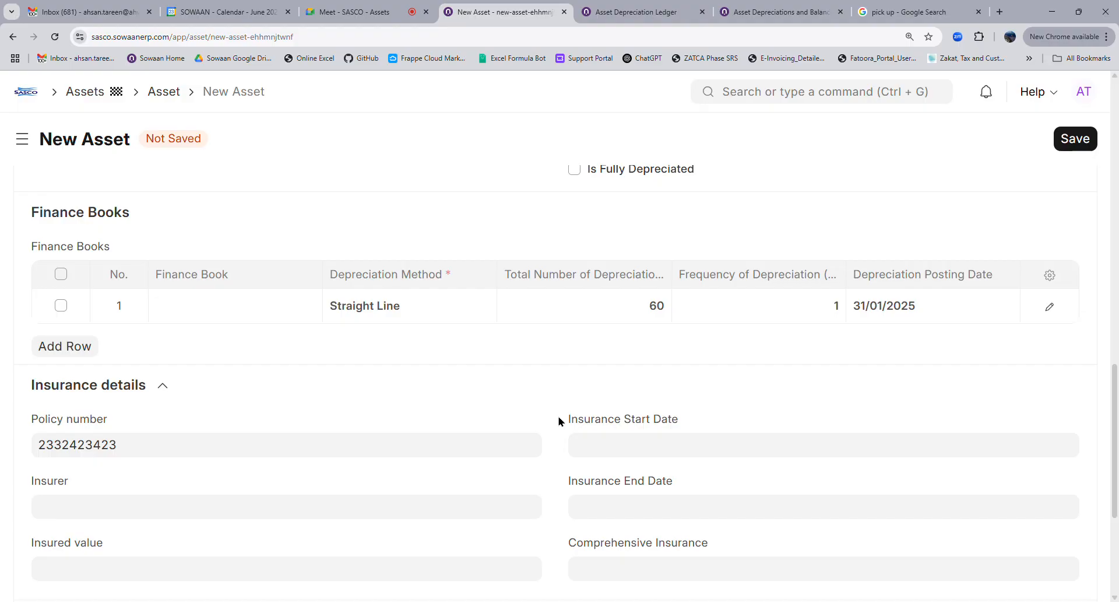
scroll(559, 421, down, 4)
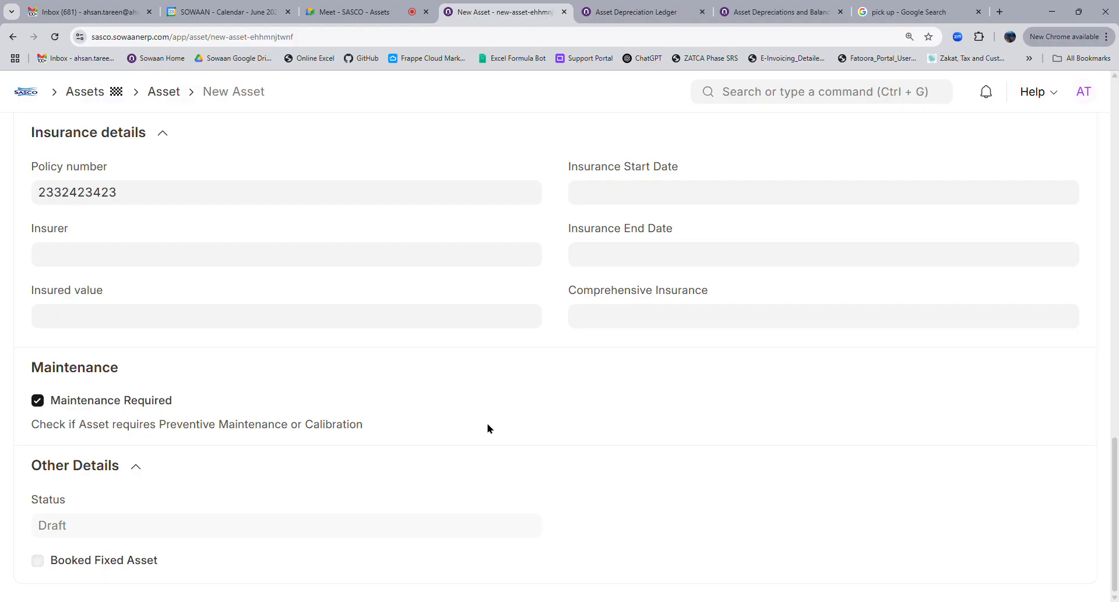
scroll(489, 430, up, 4)
scroll(482, 442, down, 4)
scroll(329, 426, up, 5)
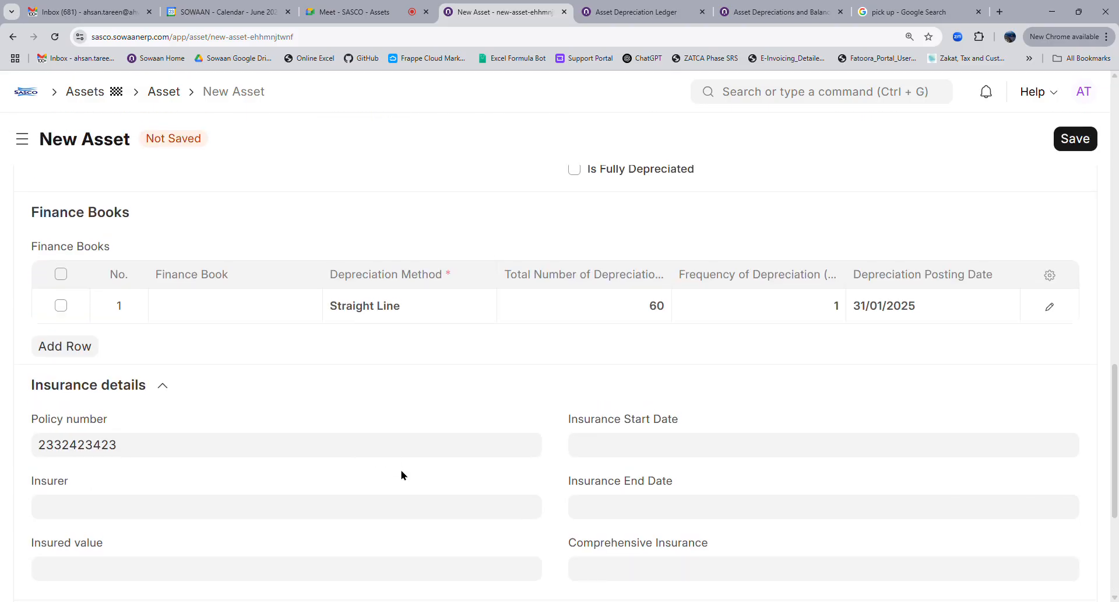
scroll(401, 474, down, 4)
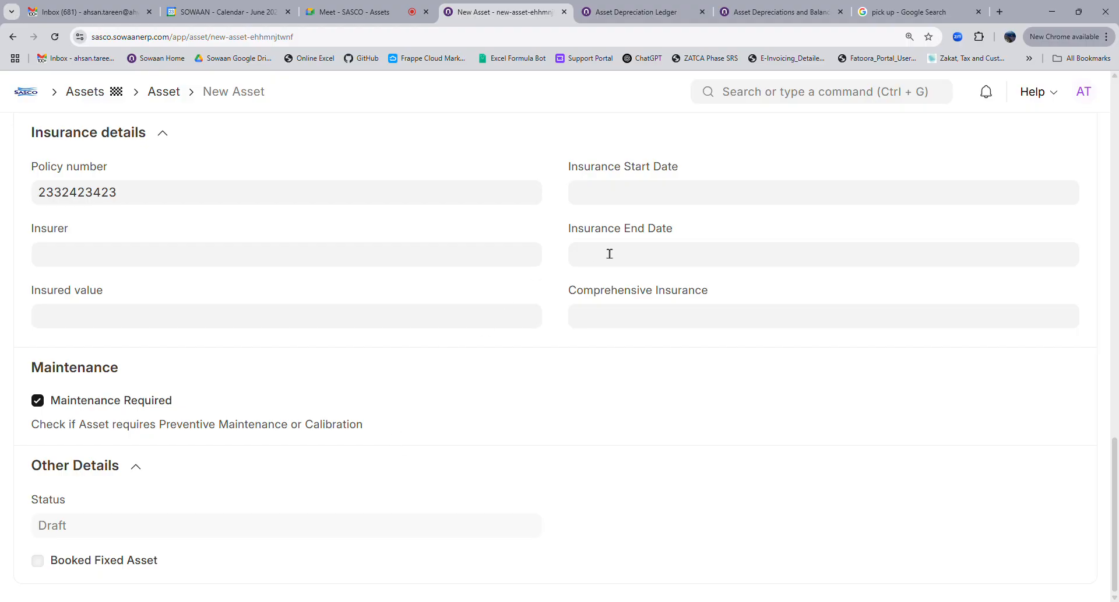
scroll(431, 362, up, 4)
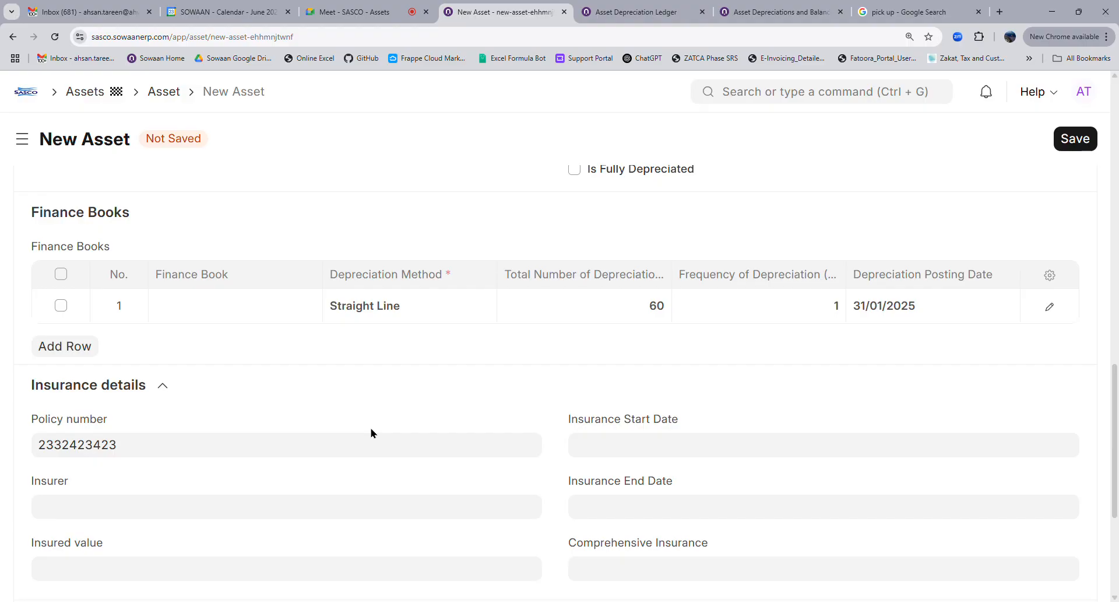
scroll(371, 433, down, 4)
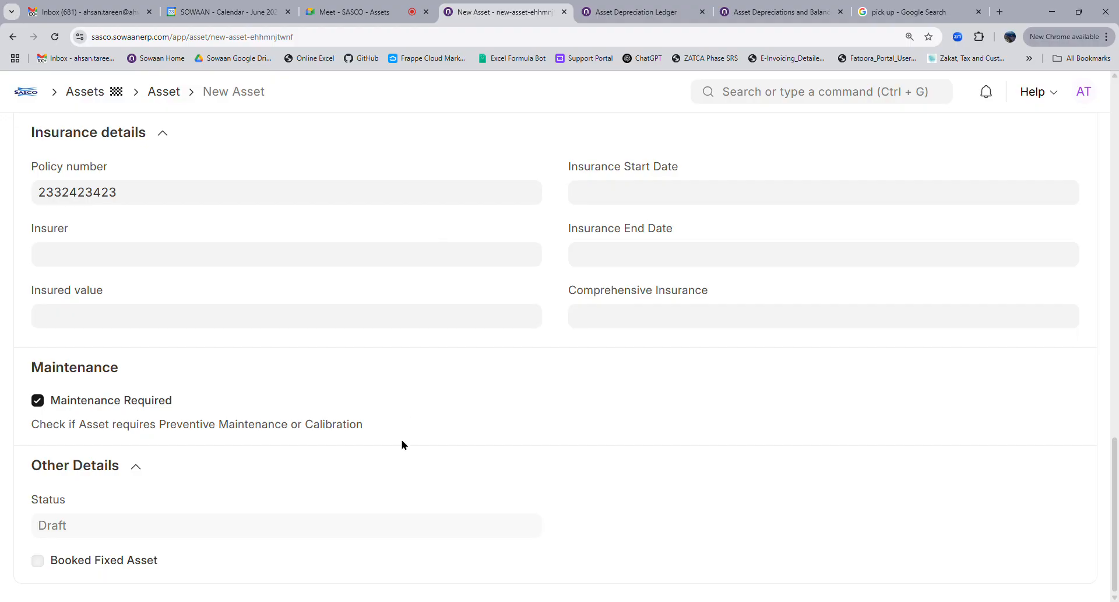
scroll(408, 457, up, 4)
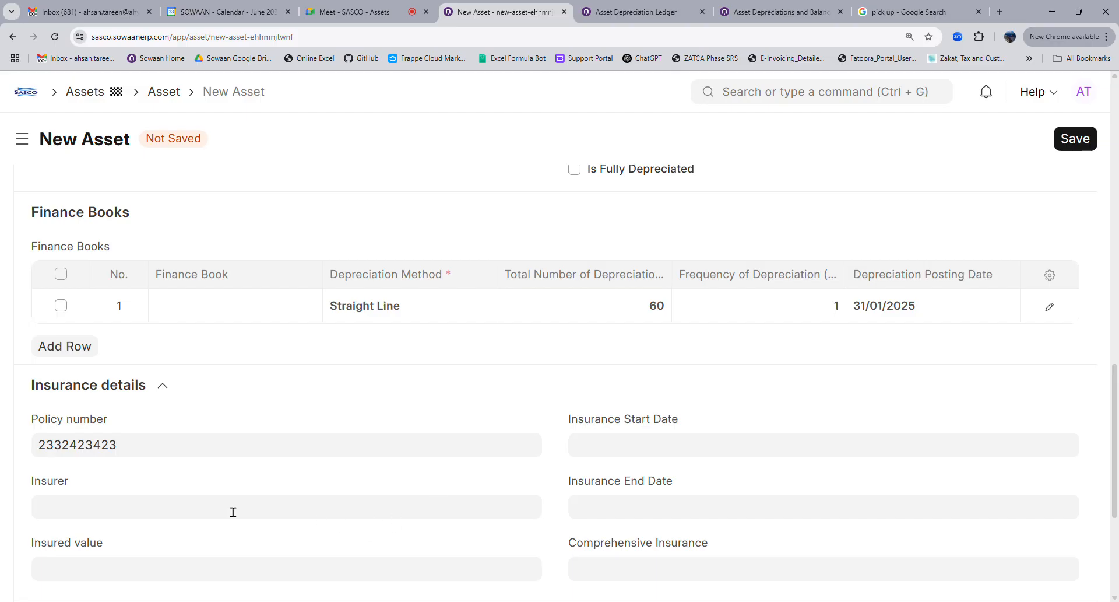
scroll(302, 512, down, 4)
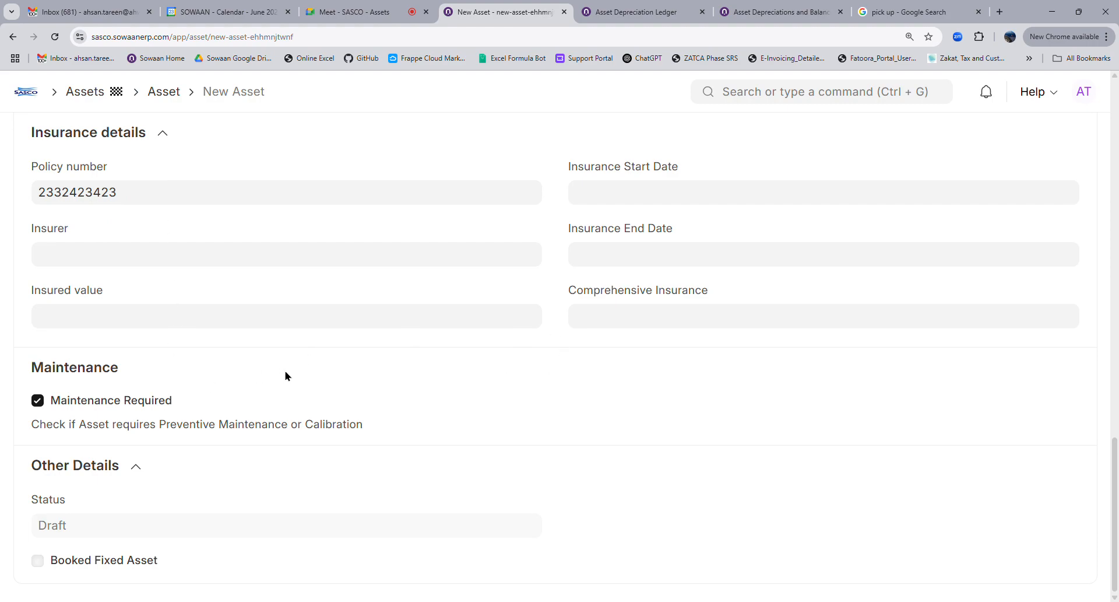
scroll(285, 375, up, 8)
scroll(481, 413, up, 9)
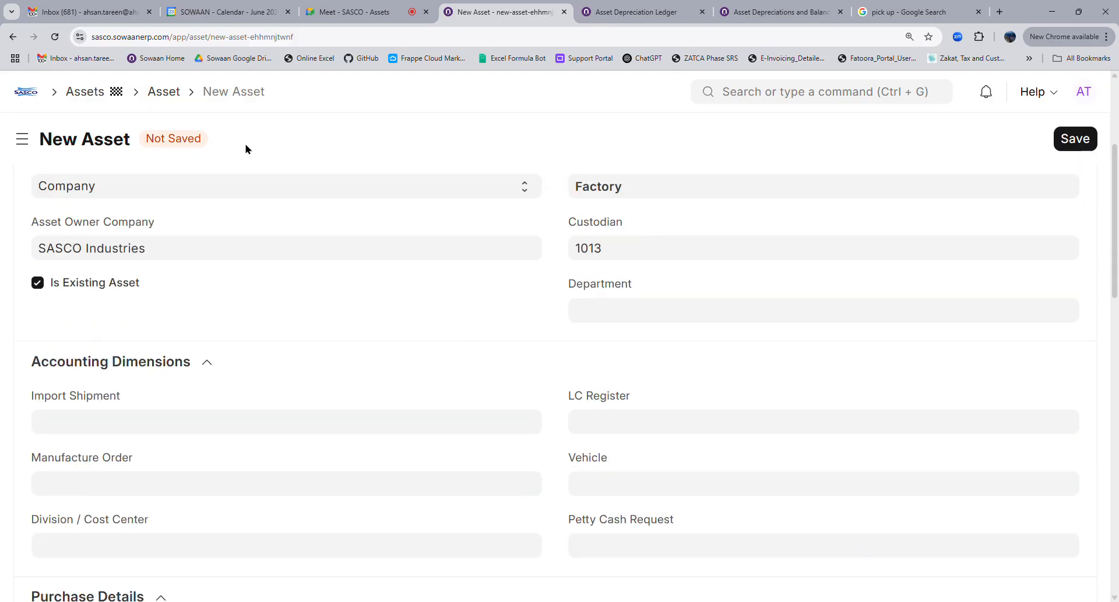
click(166, 94)
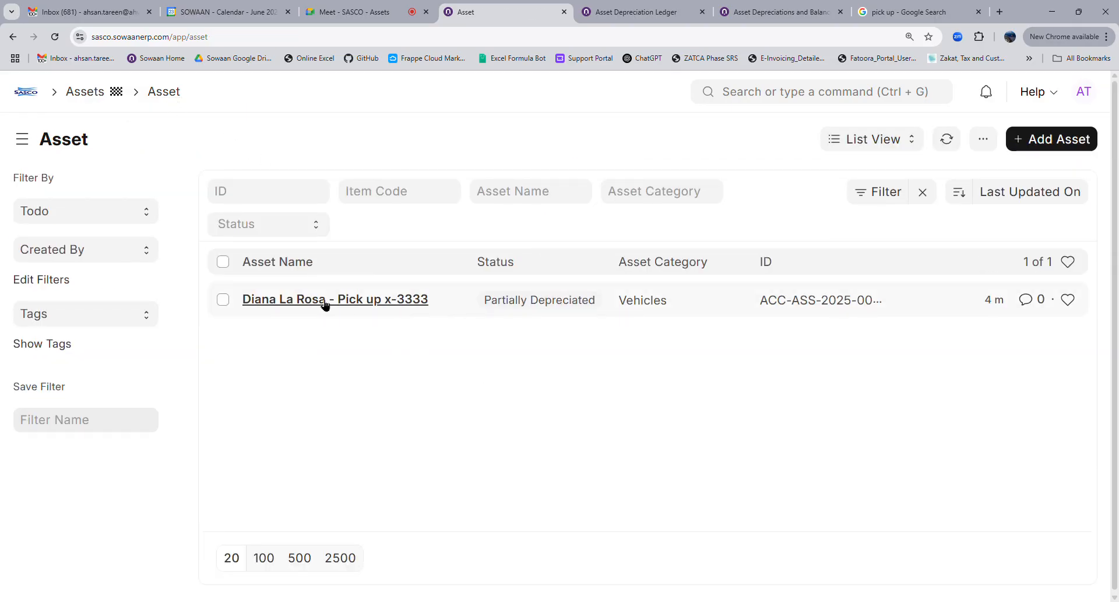
click(325, 300)
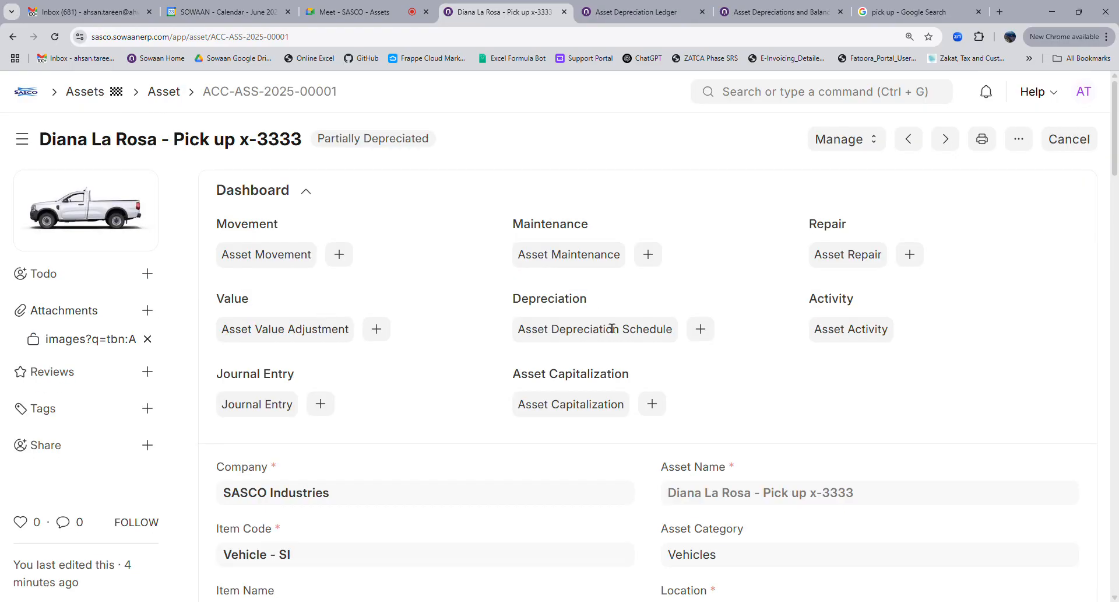
Expand the asset's Other Details to see its status, then bring up the extra actions menu
scroll(513, 402, down, 4)
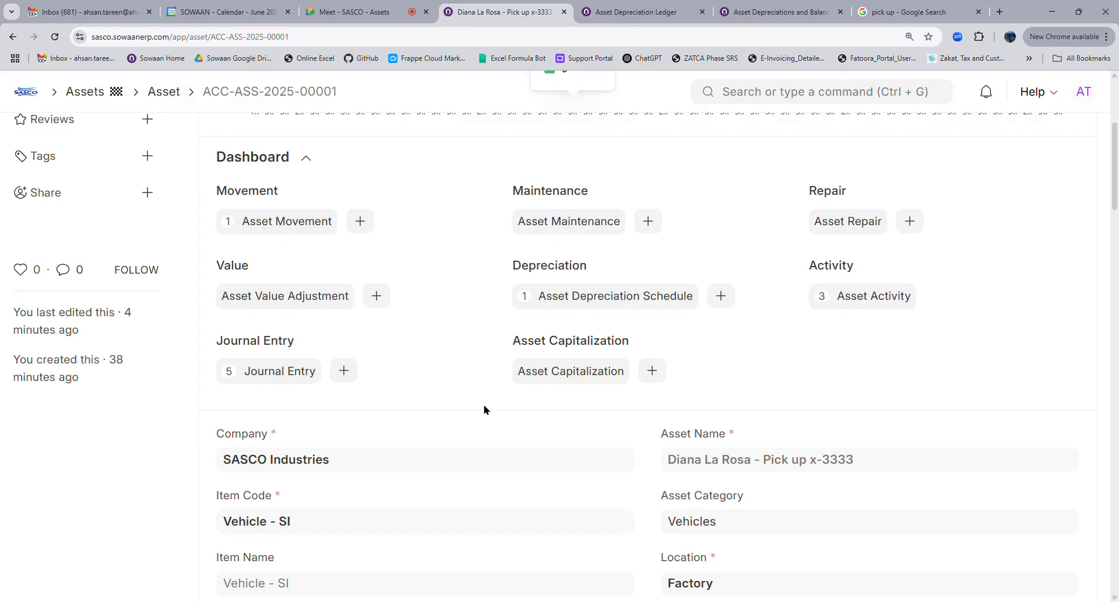
scroll(511, 359, up, 4)
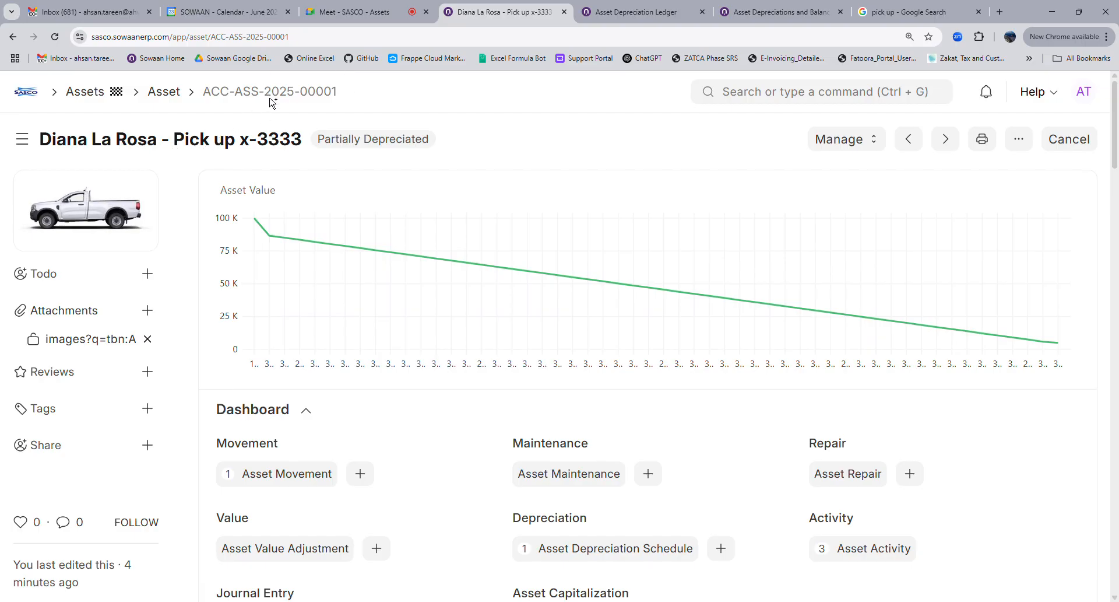
scroll(447, 399, down, 9)
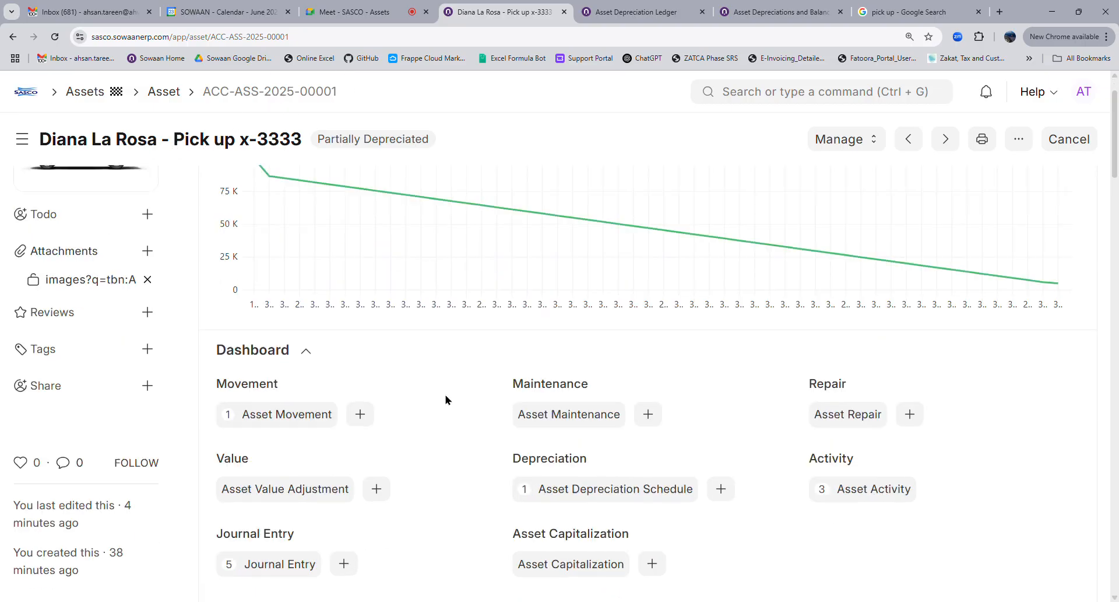
scroll(589, 406, down, 20)
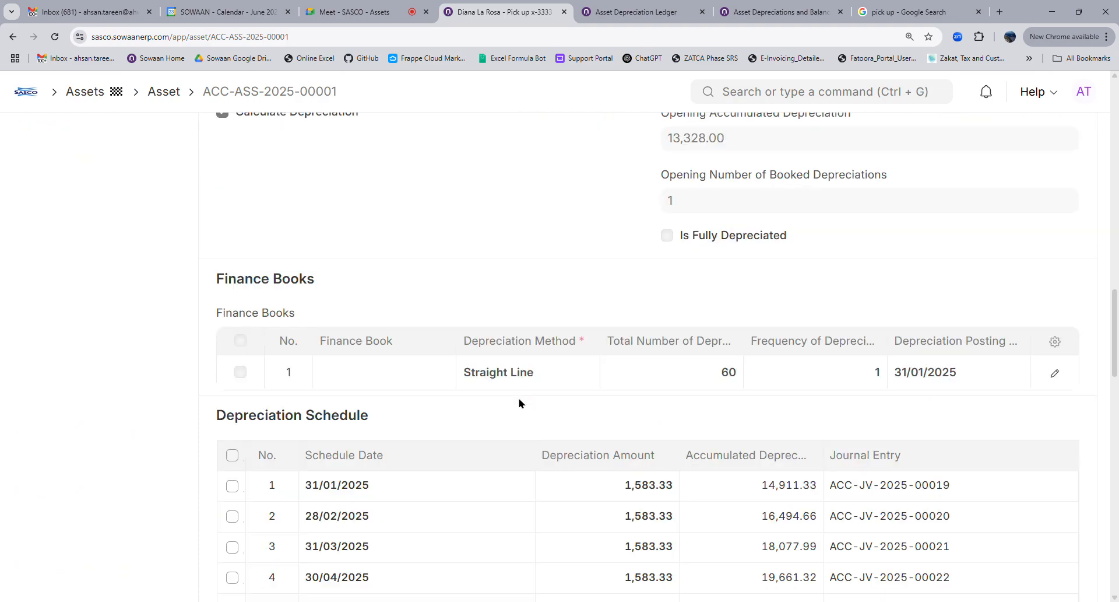
scroll(520, 400, up, 4)
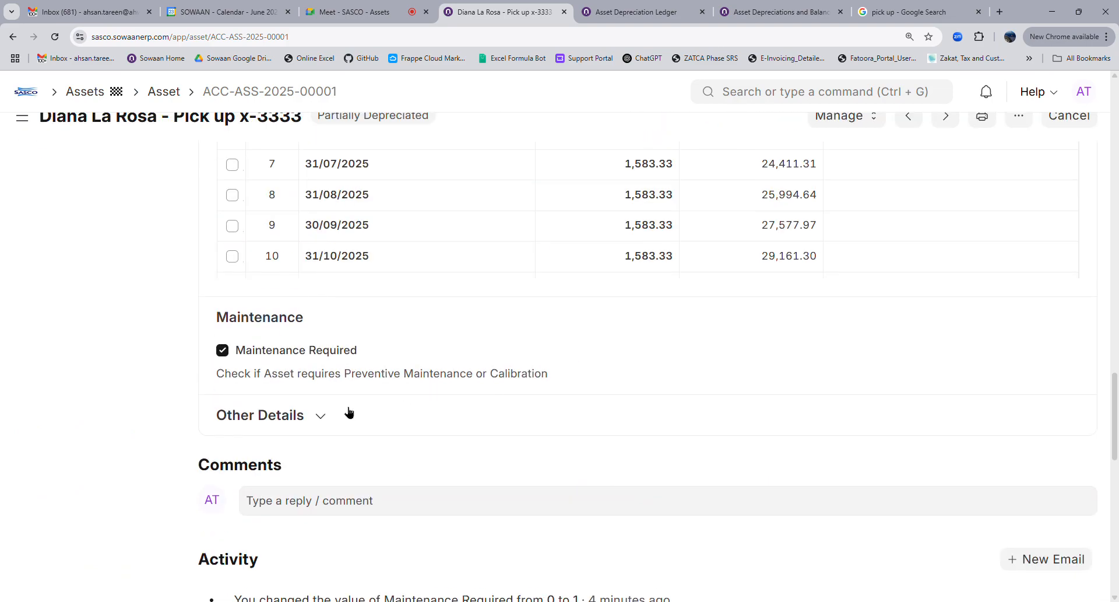
click(327, 414)
scroll(557, 364, up, 8)
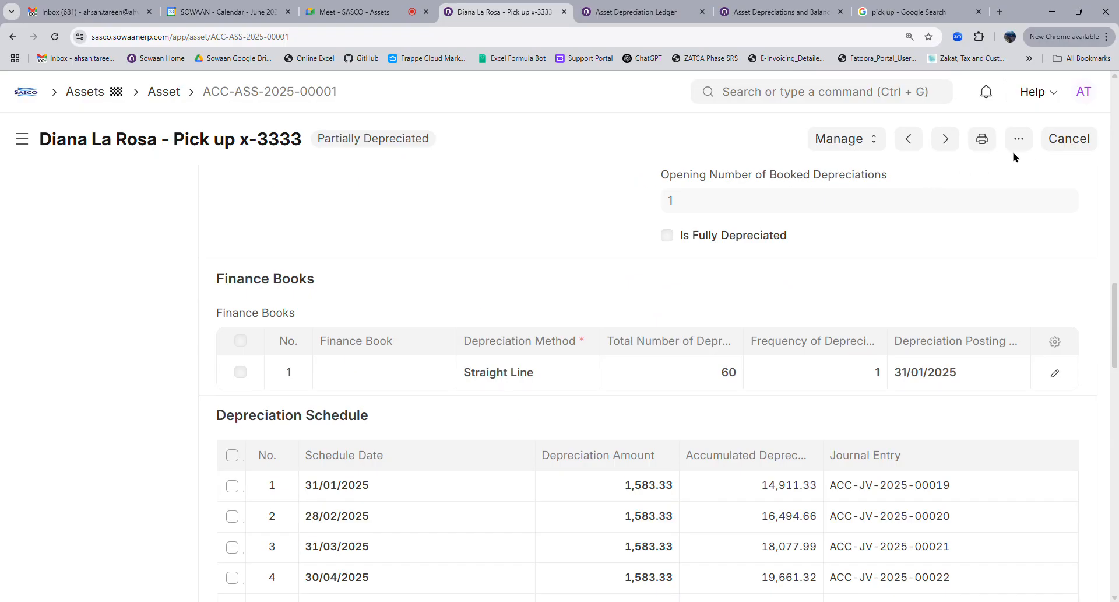
click(1019, 139)
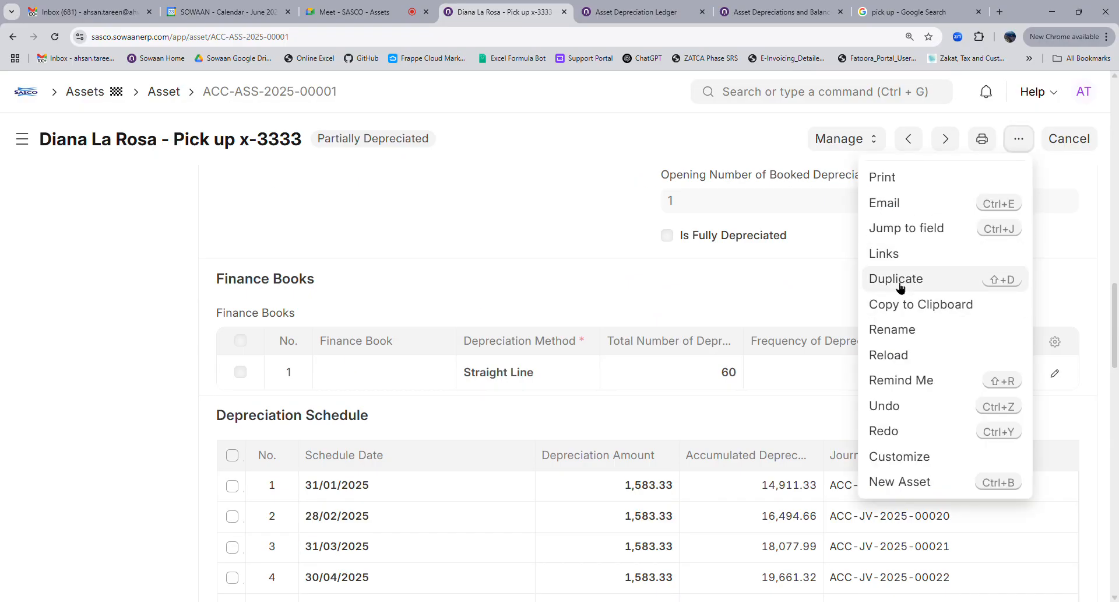
scroll(466, 426, down, 9)
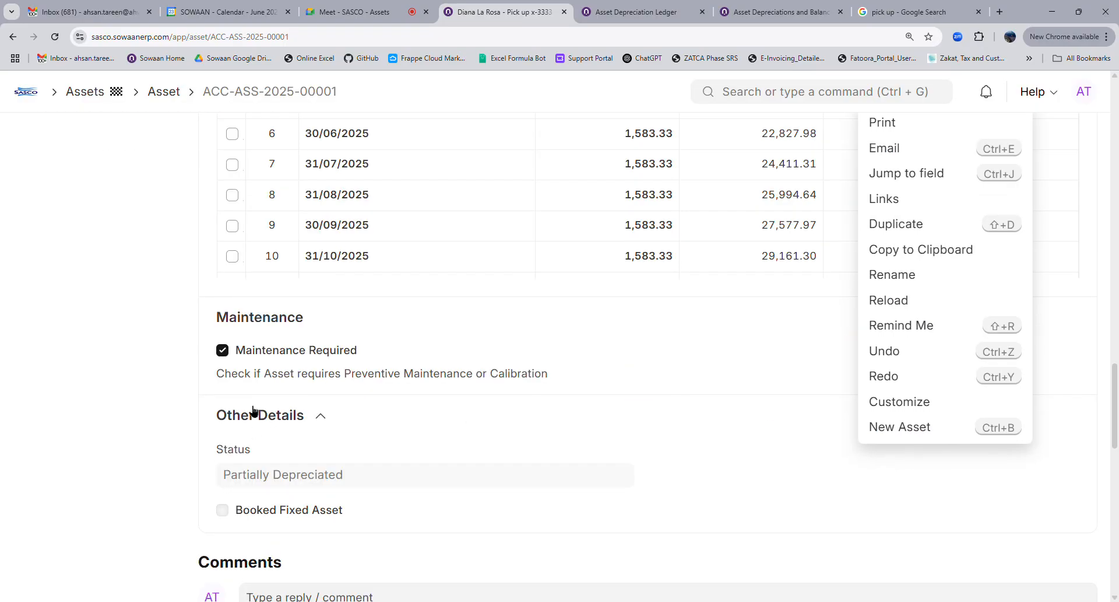
Duplicate the pick-up asset, append 4 to its name (x-33334), and save it as ACC-ASS-2025-00002
click(899, 225)
click(809, 280)
text(4)
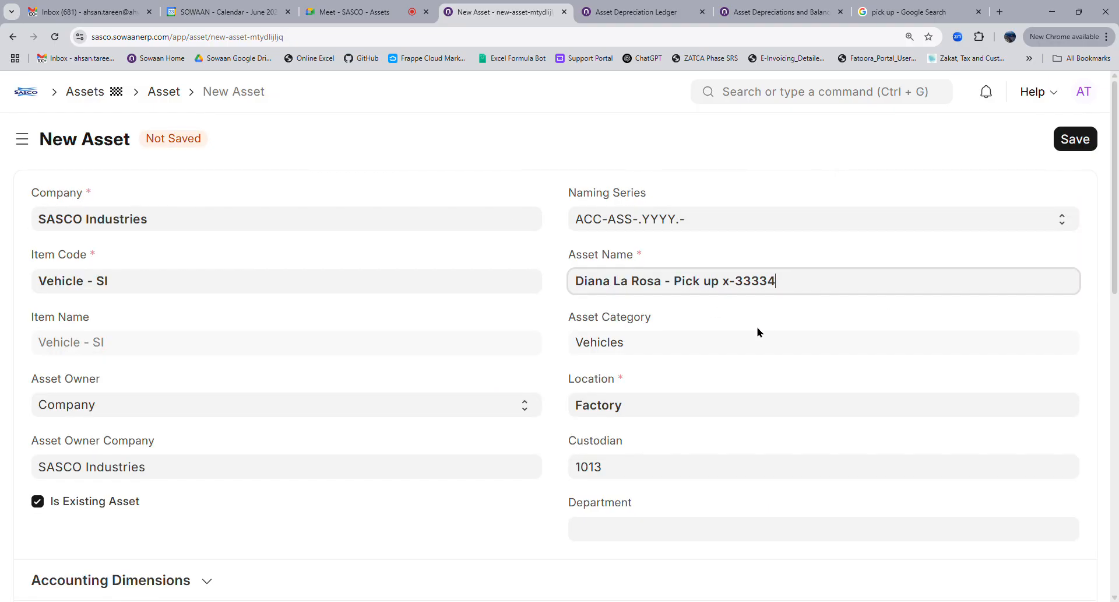
click(508, 358)
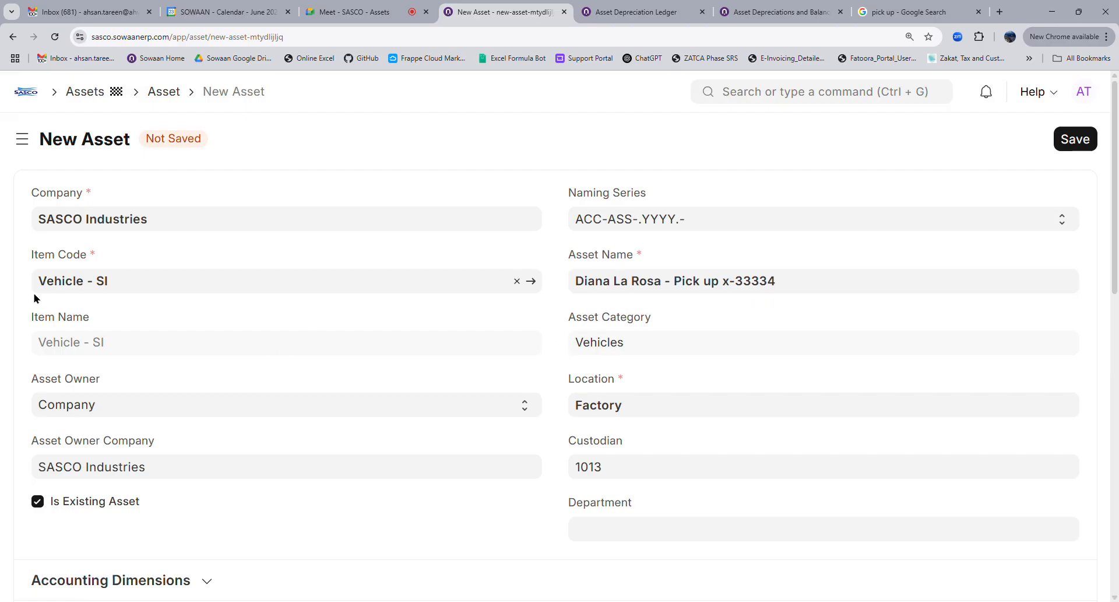
drag(706, 290, 784, 288)
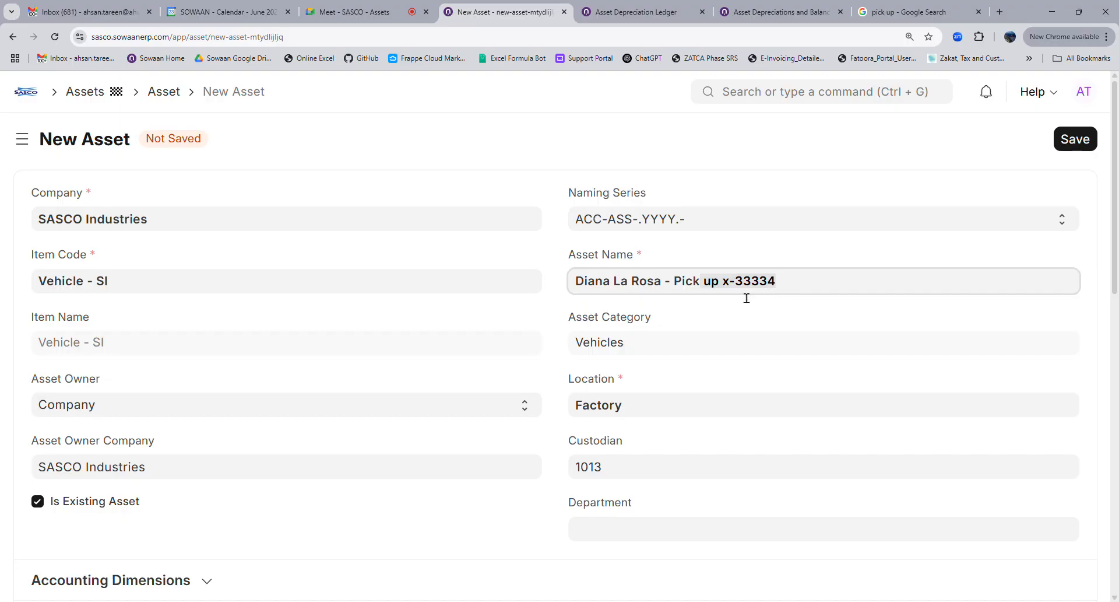
click(549, 349)
scroll(572, 451, down, 4)
scroll(607, 437, down, 5)
scroll(607, 437, up, 5)
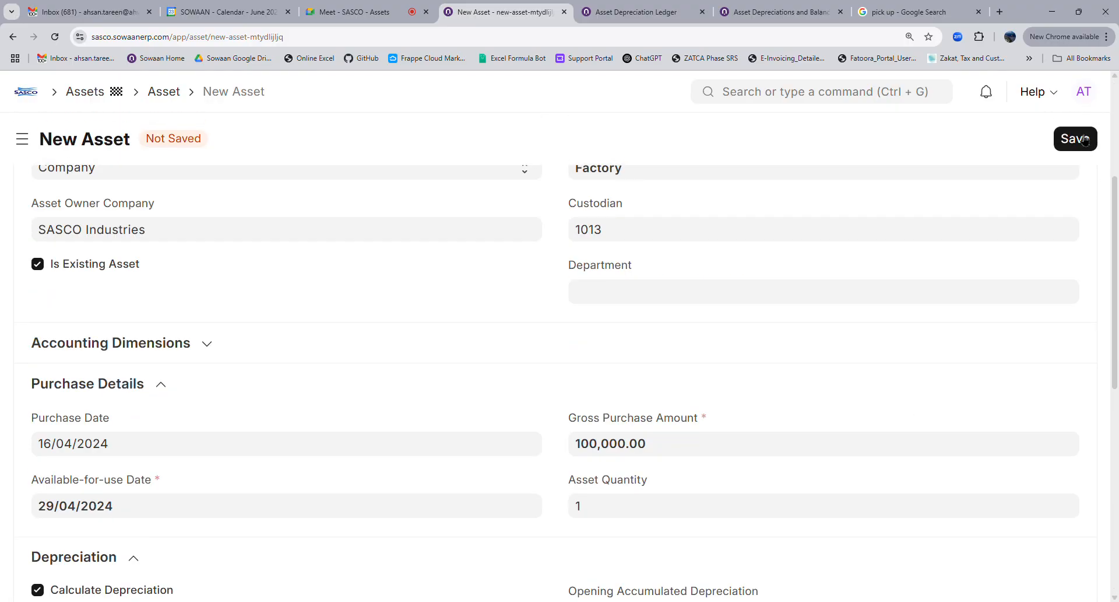
click(1072, 141)
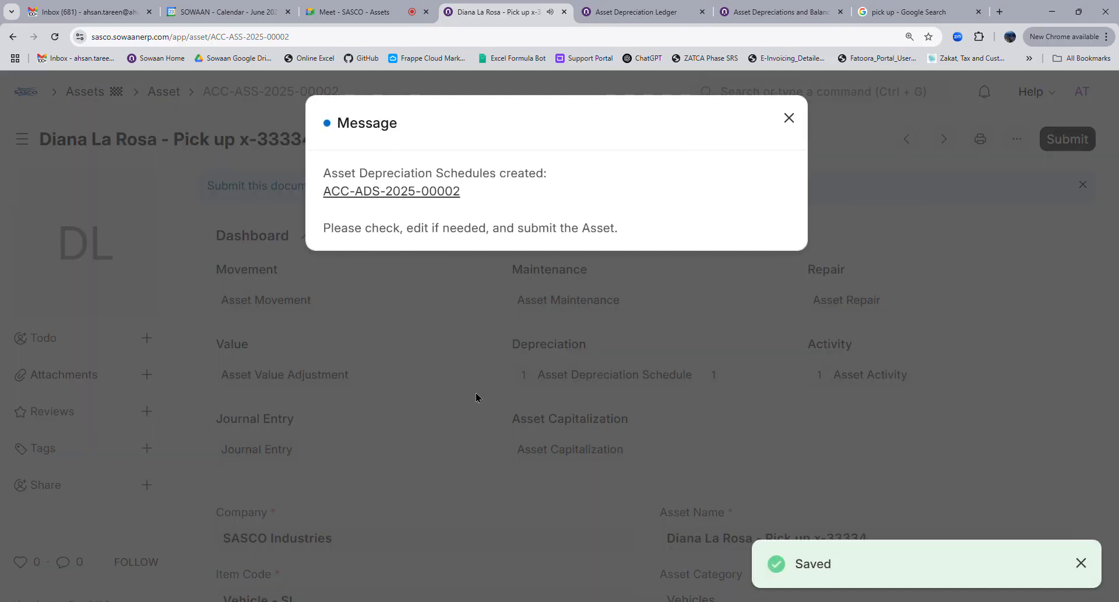
click(447, 357)
Enter policy number 2342342, insurer 'Insurance company' and insured value 100000 under Insurance details
scroll(572, 400, down, 4)
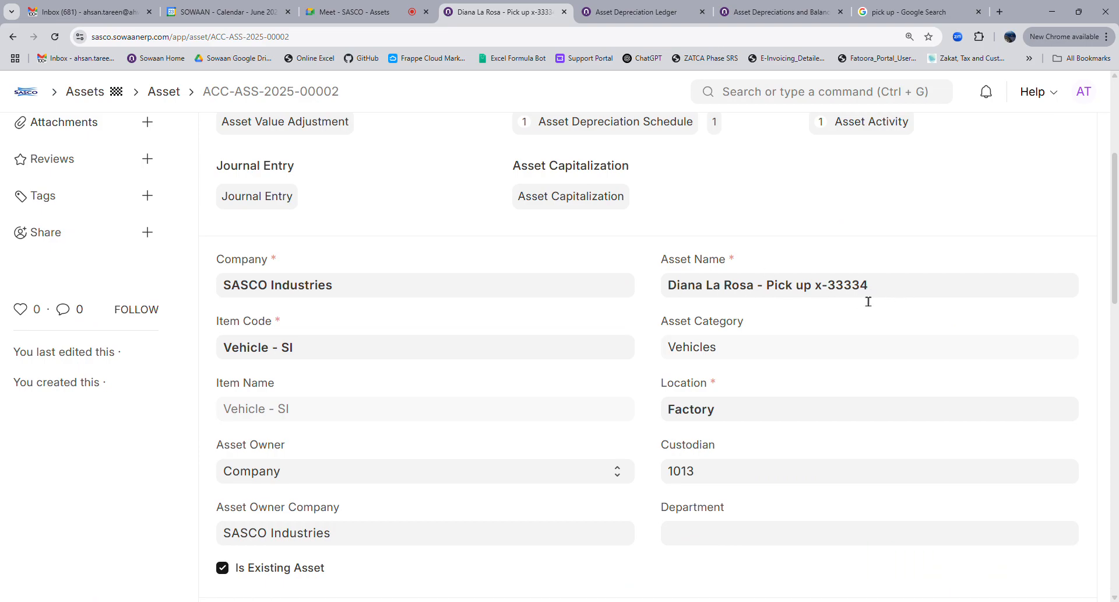
scroll(652, 462, down, 7)
scroll(616, 469, down, 9)
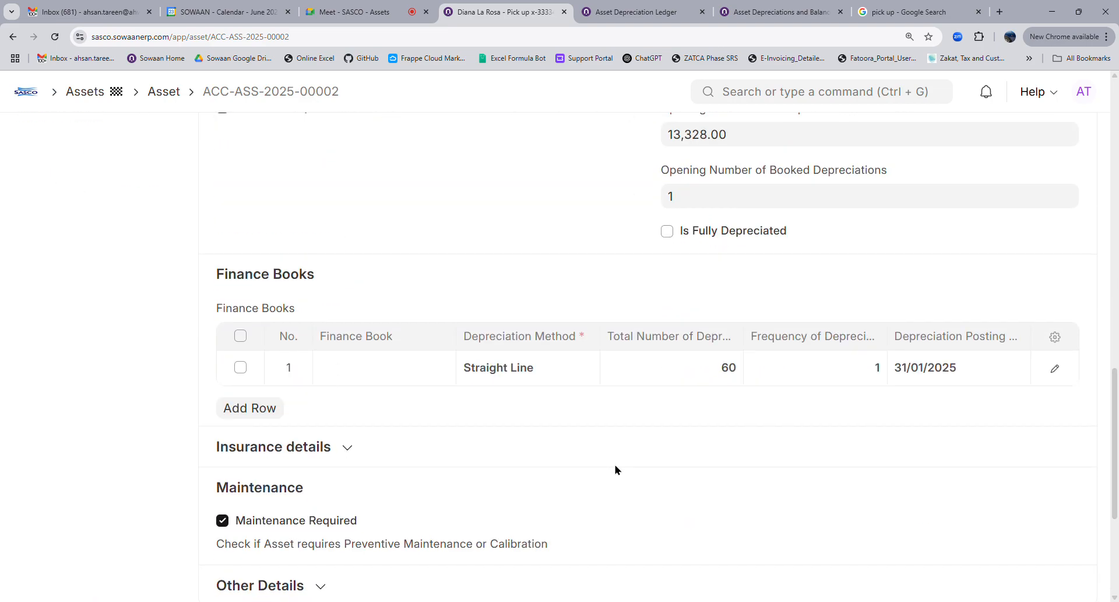
click(282, 197)
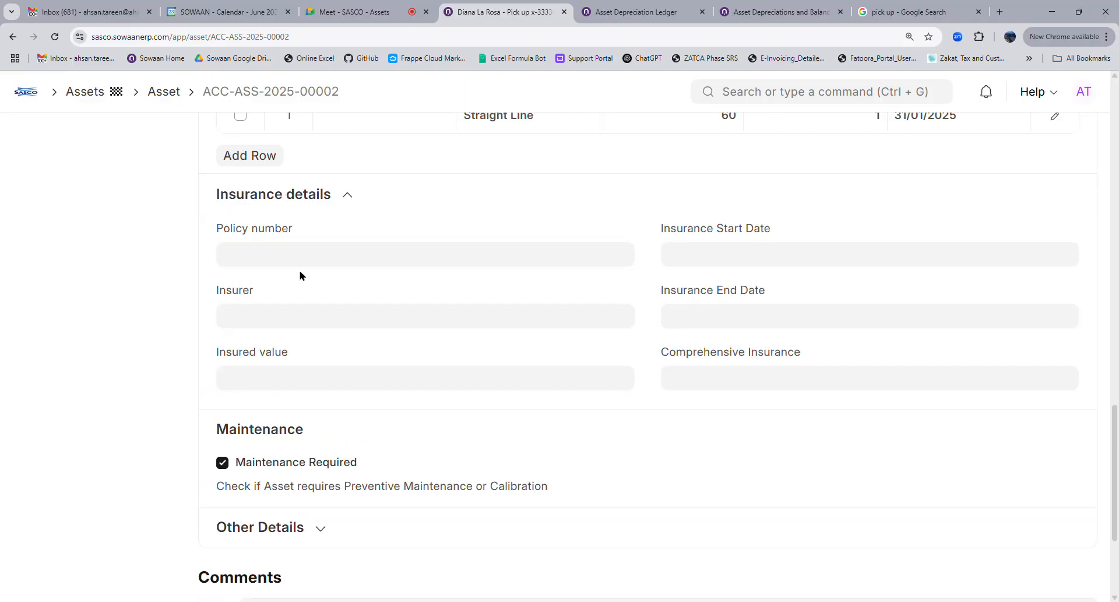
click(357, 262)
text(2342342)
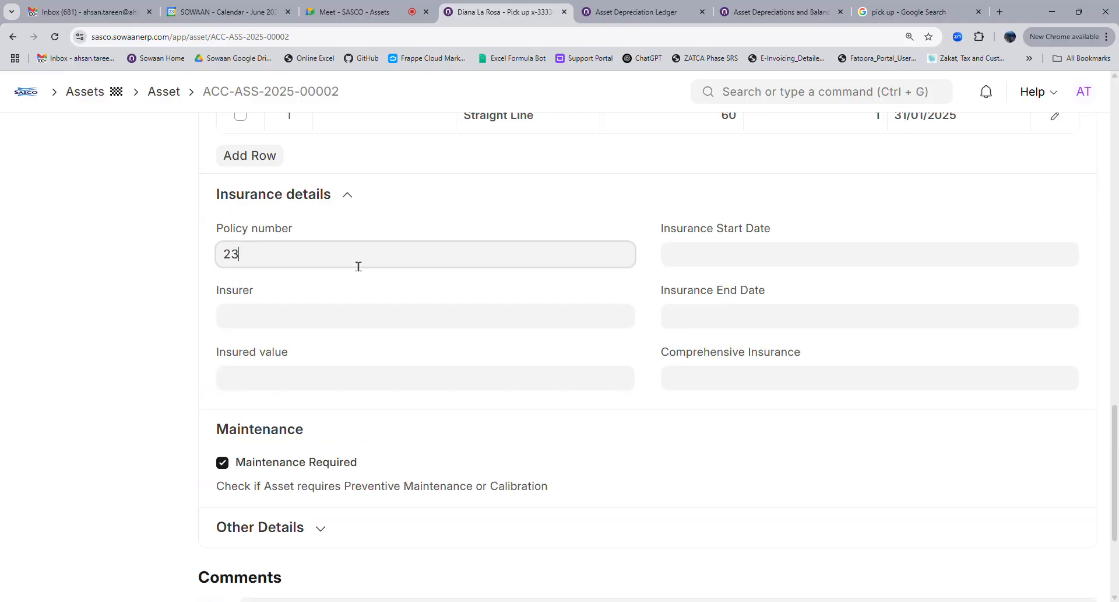
click(316, 336)
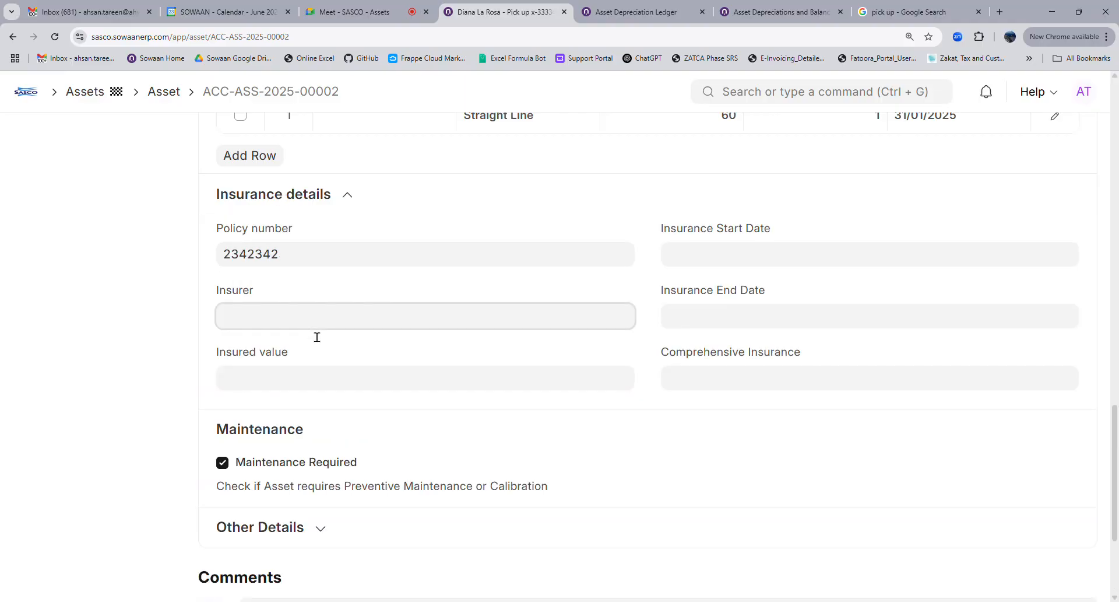
text(Insurance company)
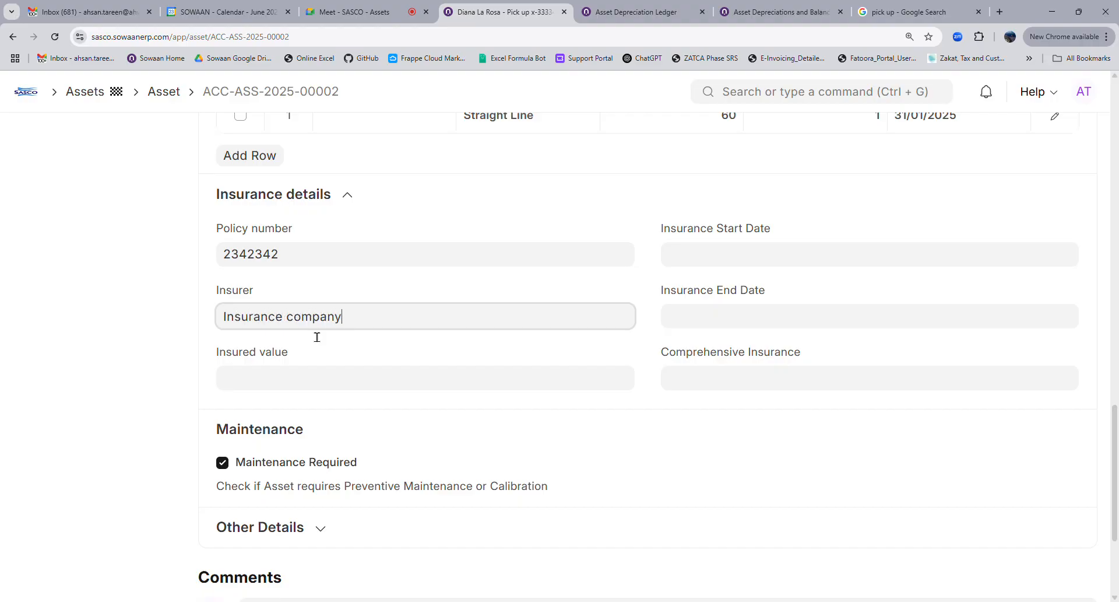
click(325, 392)
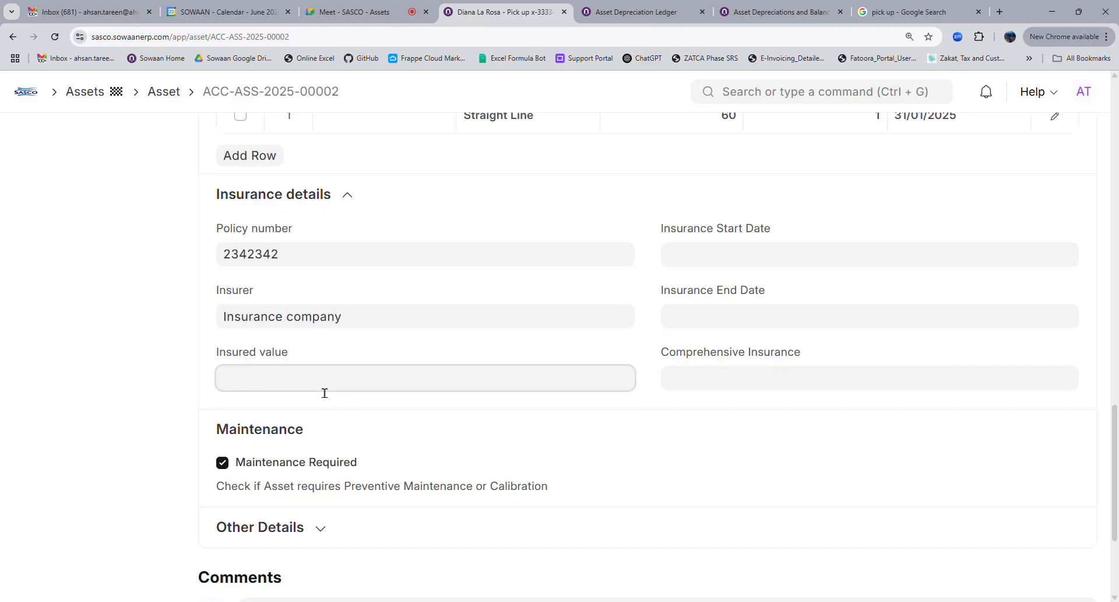
text(100000)
click(505, 346)
Set insurance coverage from 01/06/2025 to 25/09/2025 and Comprehensive Insurance to yes
click(714, 270)
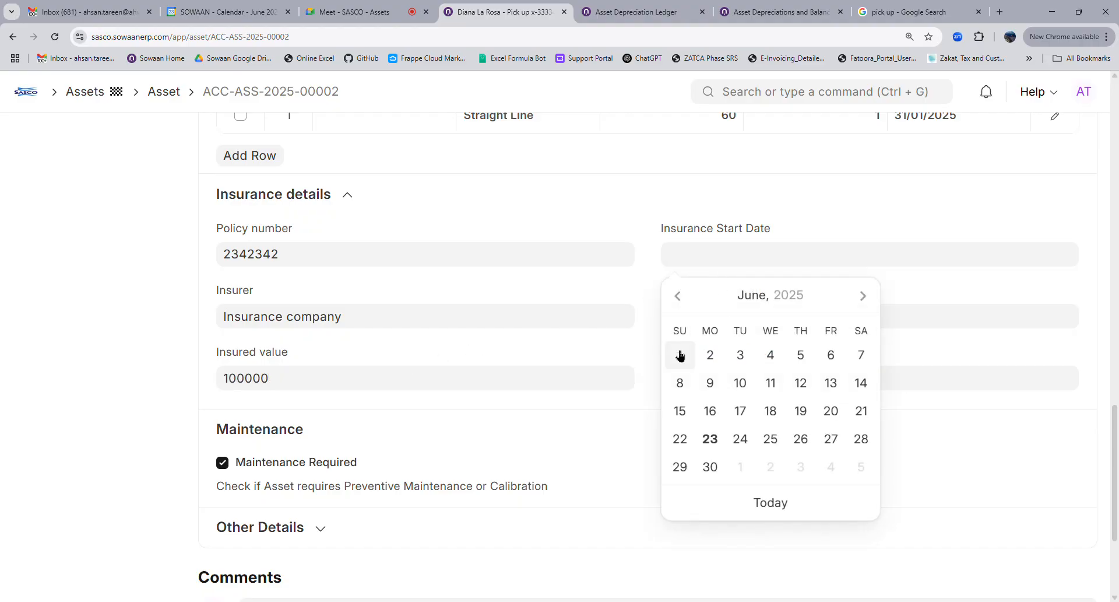
click(680, 354)
click(719, 321)
click(863, 357)
click(863, 357)
click(863, 357)
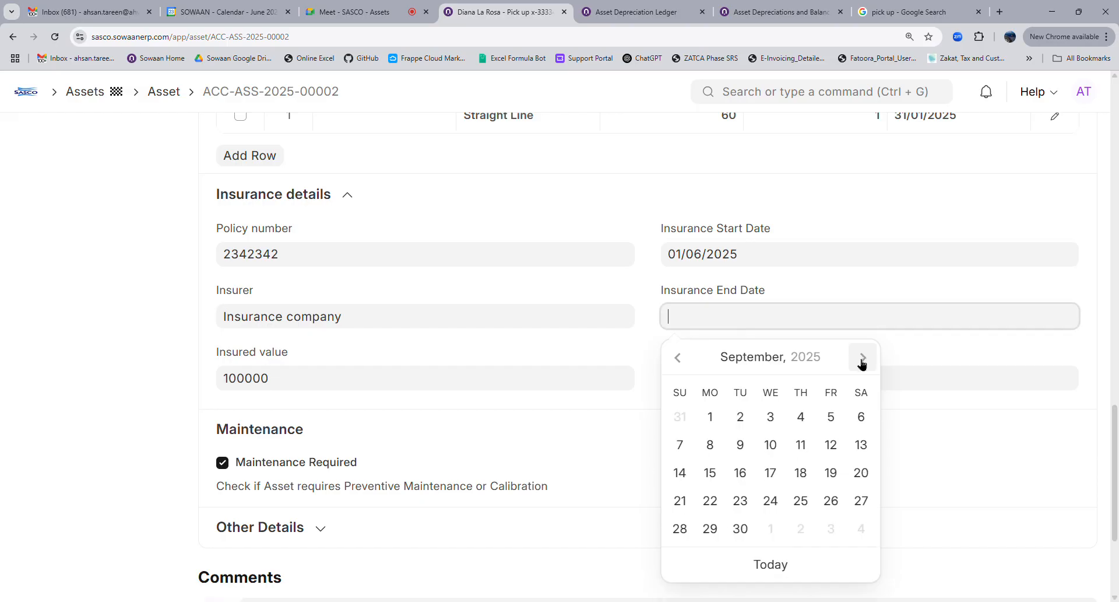
click(800, 498)
click(745, 387)
text(es)
key(BackSpace)
key(BackSpace)
text(yes)
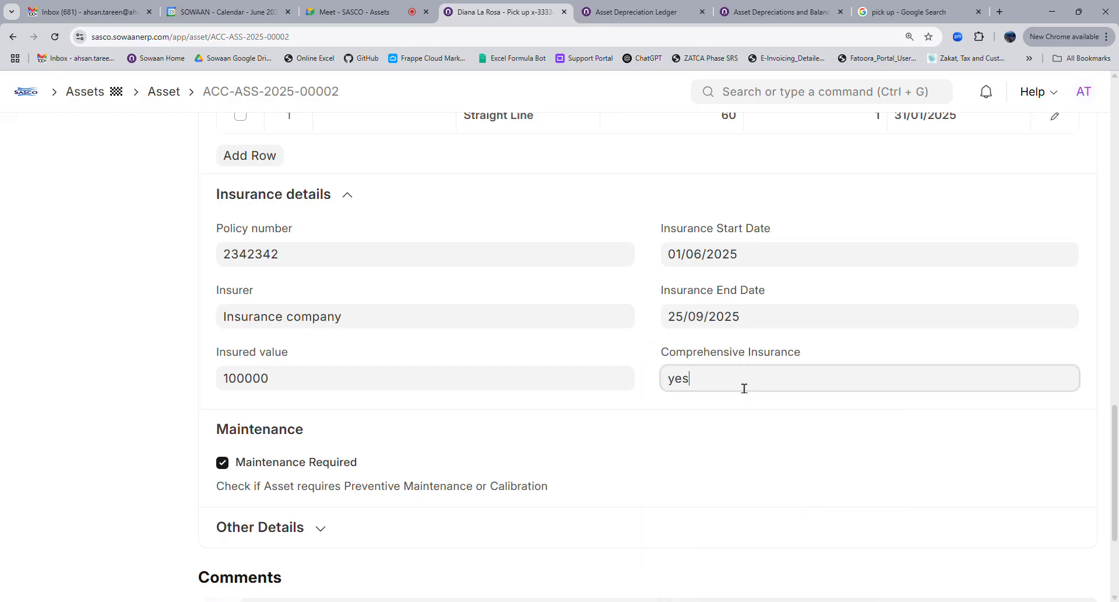
scroll(727, 430, up, 5)
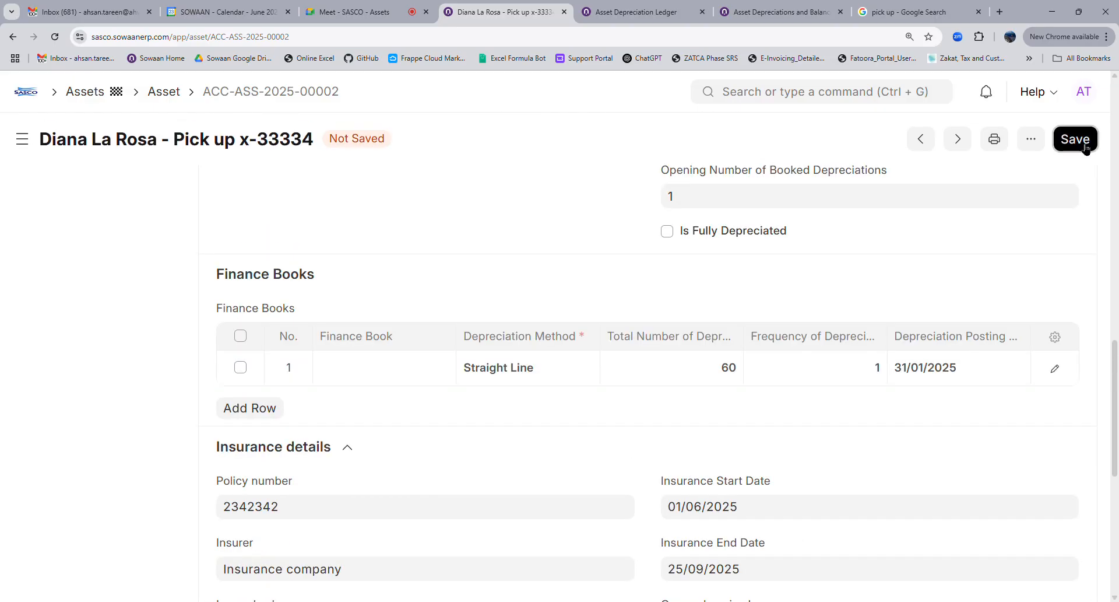
Save the asset, then change the Insurance End Date to 30/12/2027 and save again
click(1075, 140)
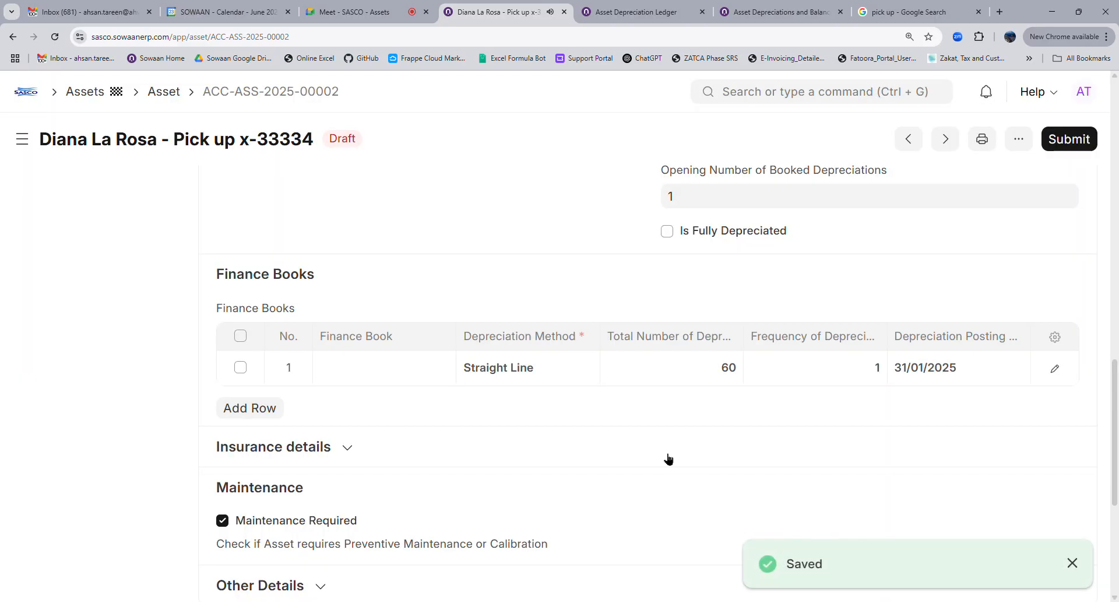
scroll(344, 486, down, 4)
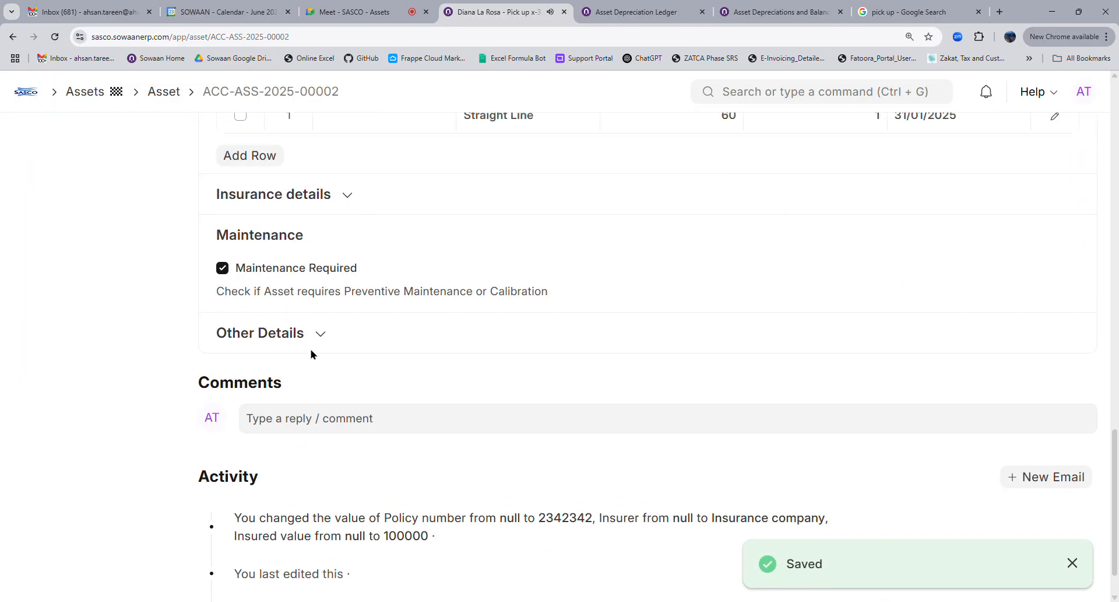
click(312, 198)
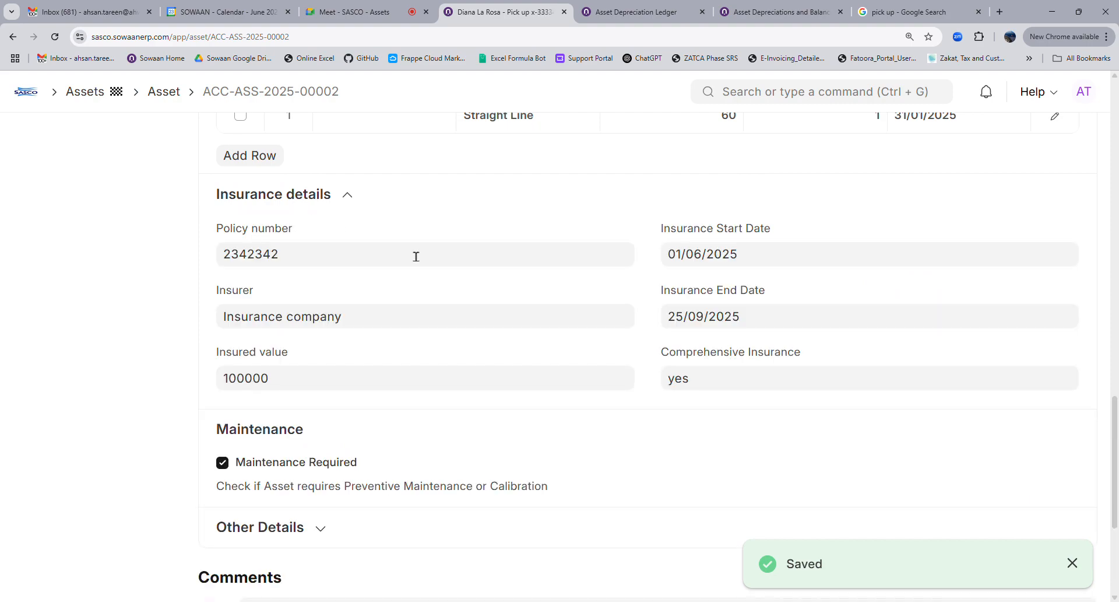
click(775, 324)
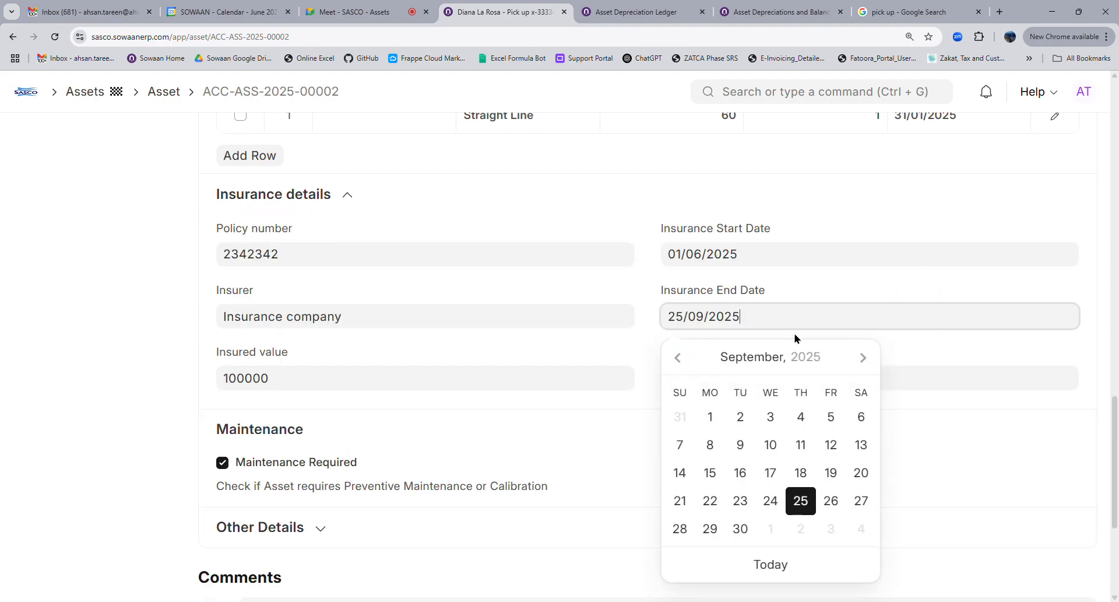
click(812, 356)
click(865, 366)
click(865, 366)
click(842, 516)
click(800, 530)
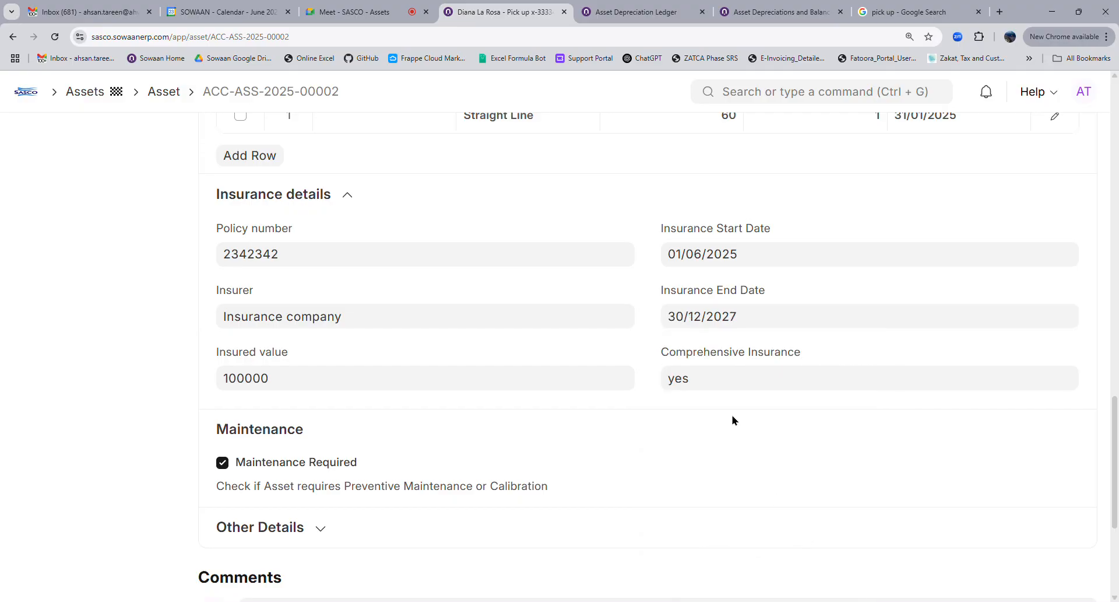
scroll(869, 299, up, 4)
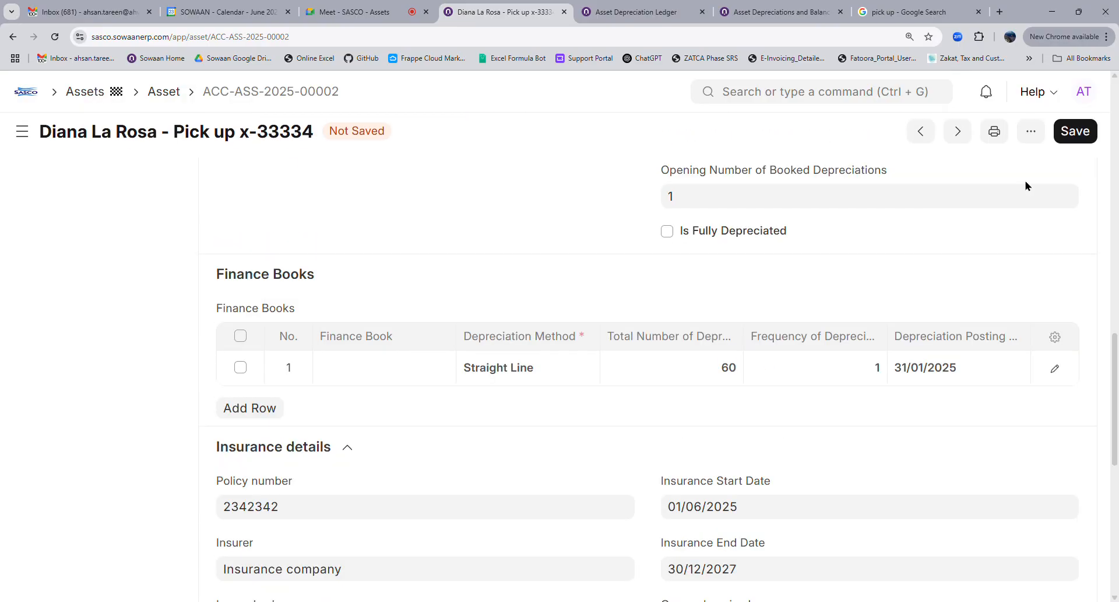
click(1075, 139)
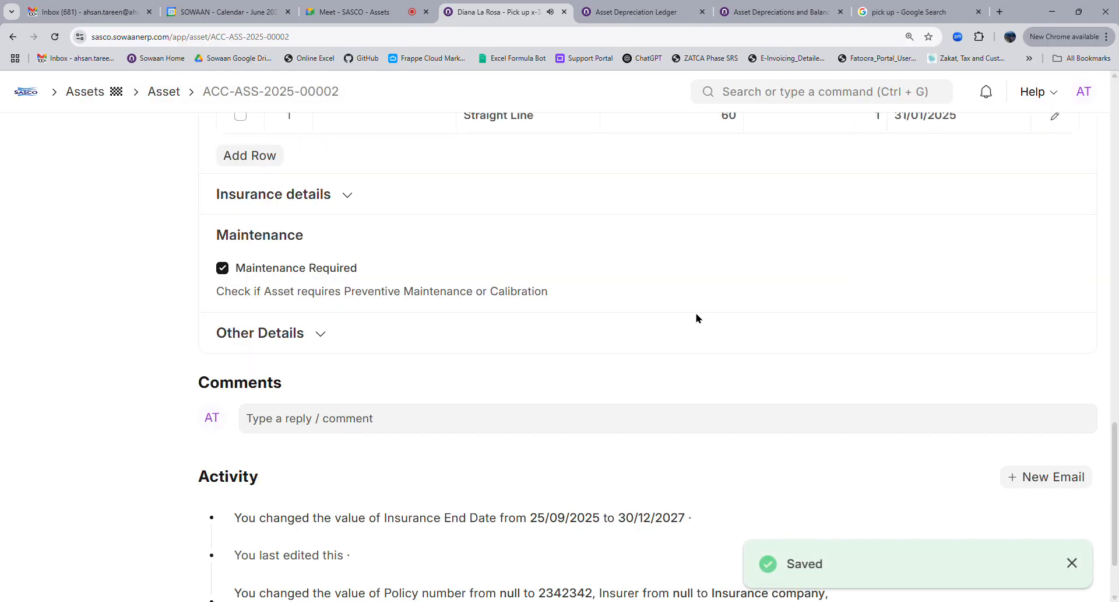
Revise the Insurance End Date to 18/08/2026, save, and check the saved insurance values
click(332, 196)
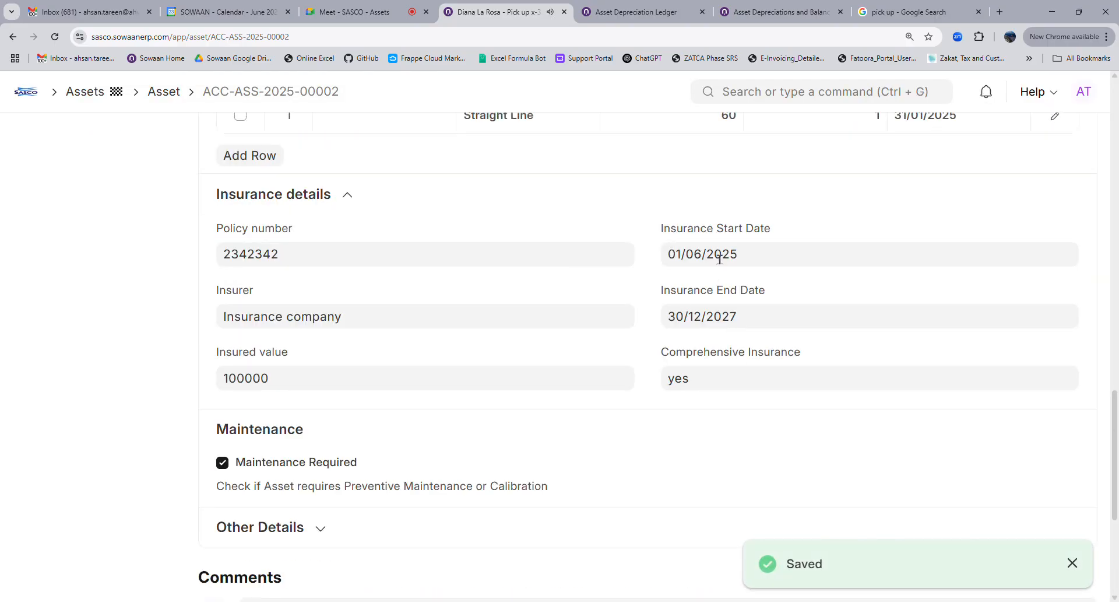
click(758, 316)
click(732, 364)
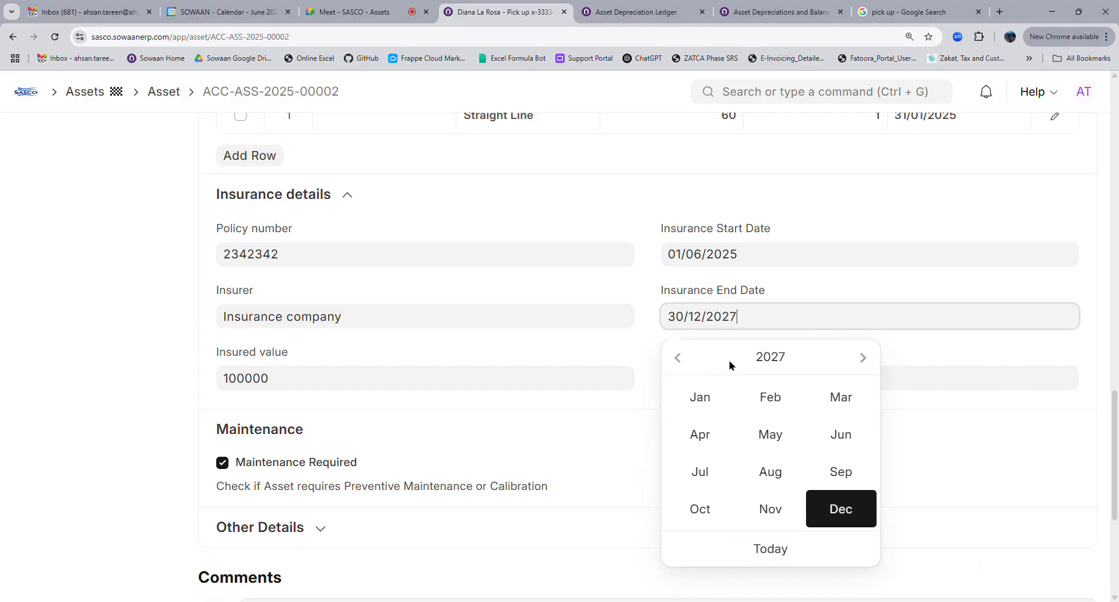
click(678, 356)
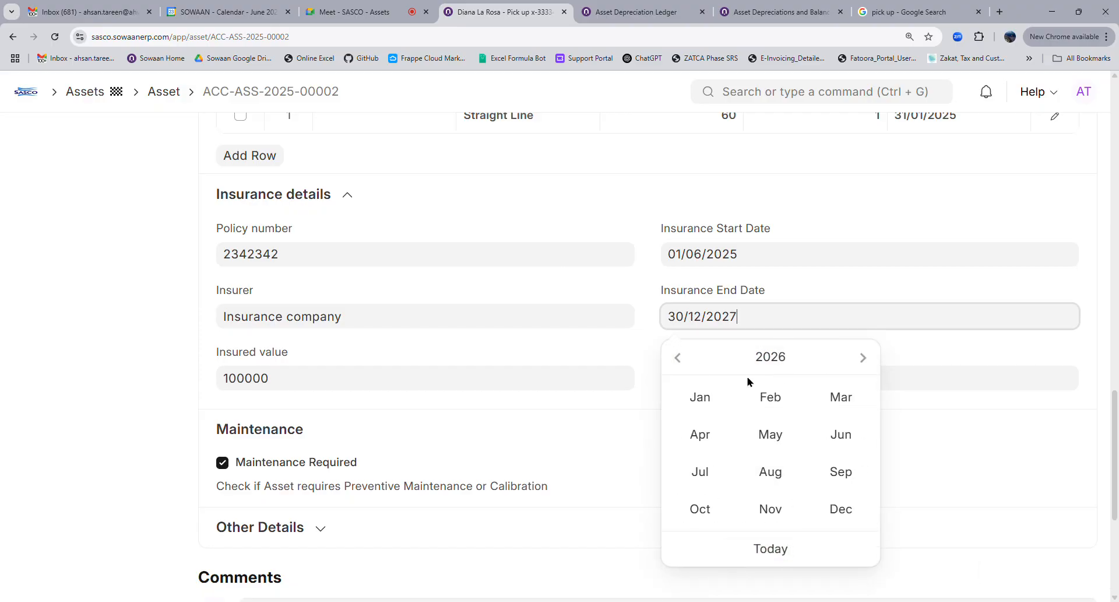
click(771, 472)
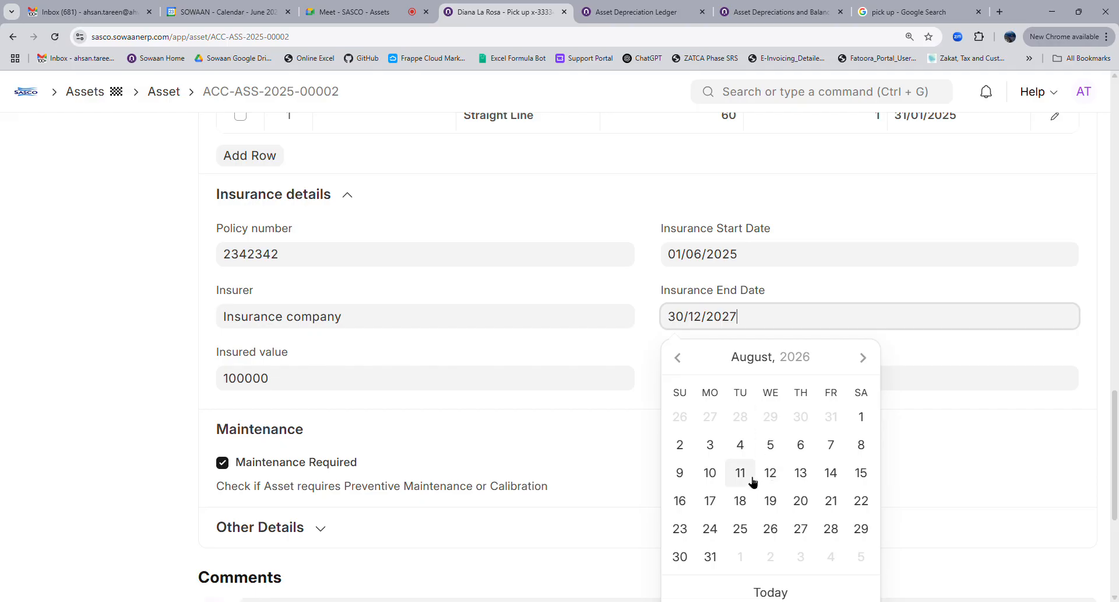
click(744, 497)
scroll(874, 331, up, 4)
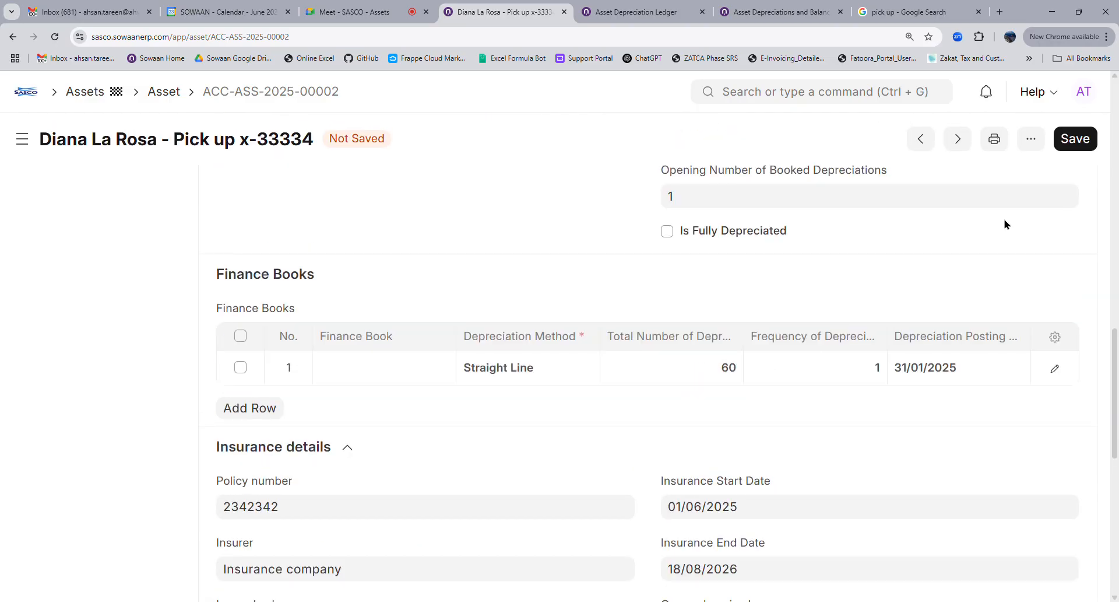
click(1073, 139)
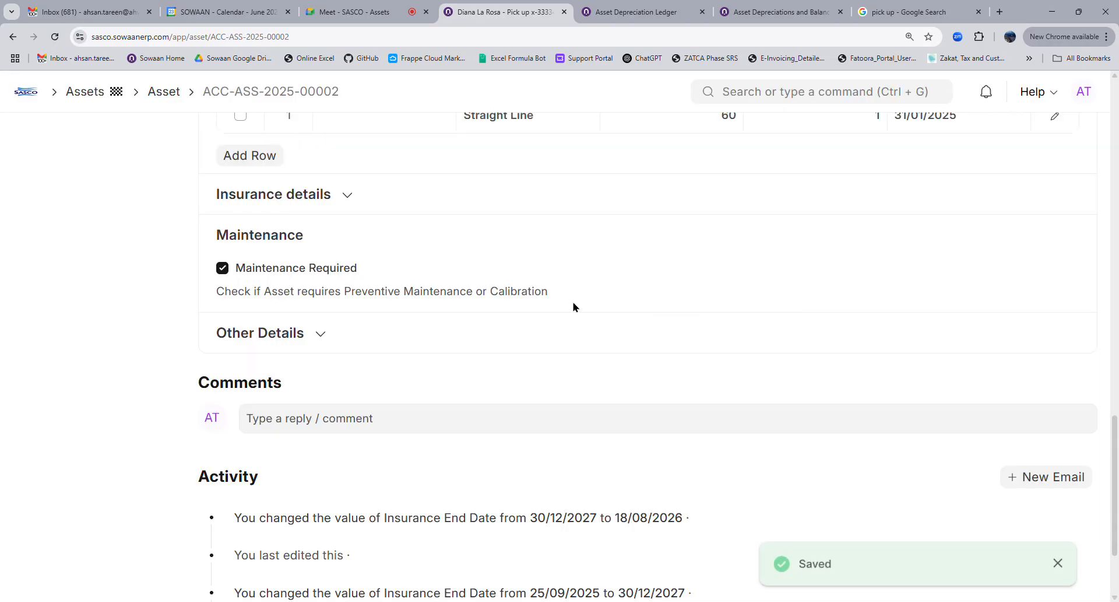
click(322, 205)
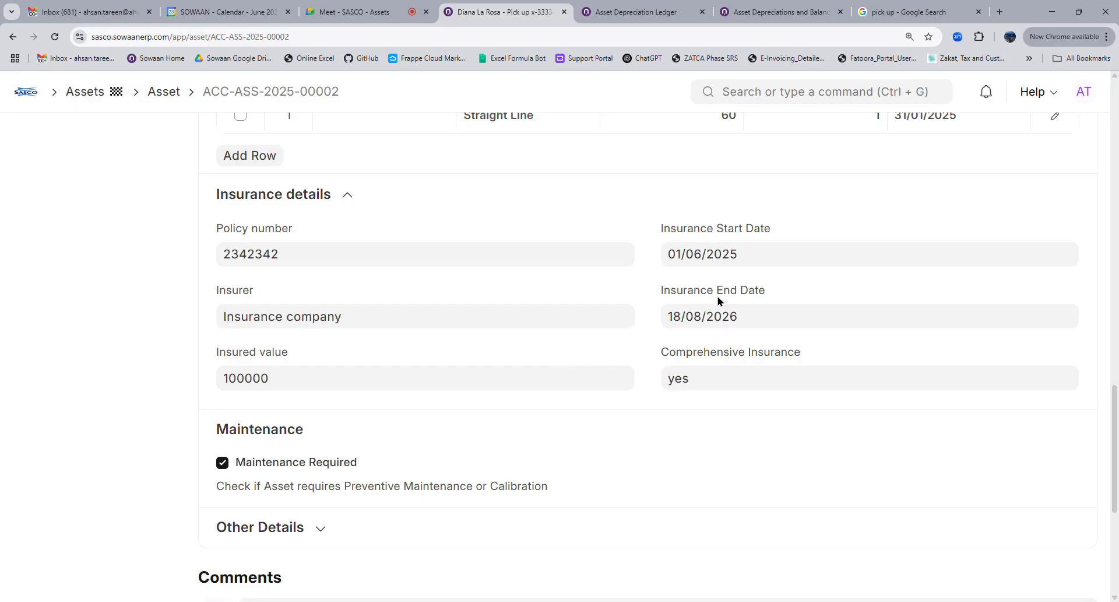
scroll(1004, 168, up, 1)
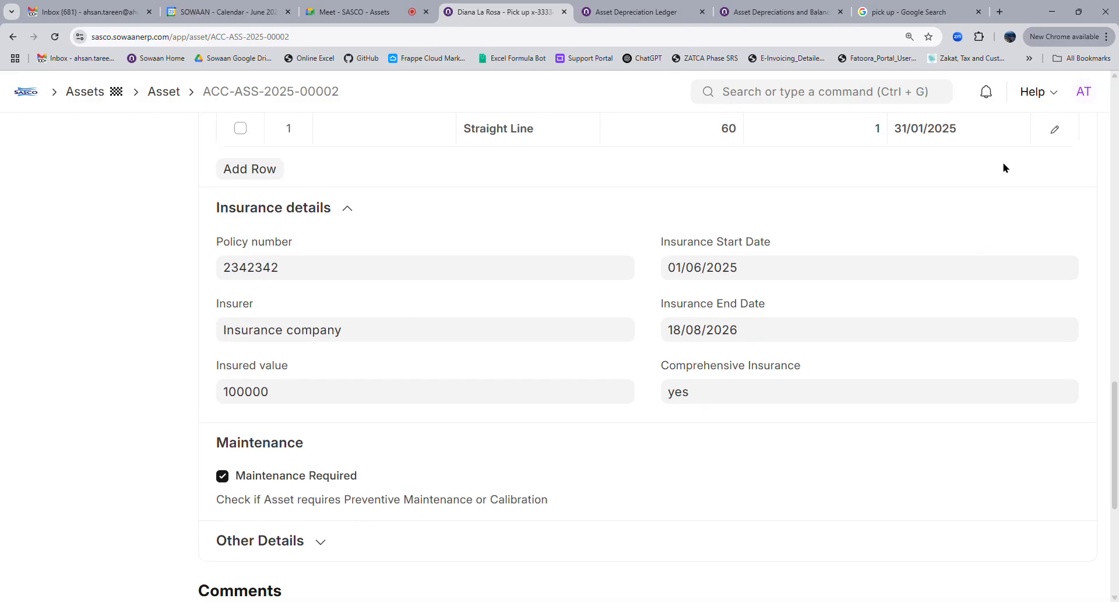
scroll(1004, 168, up, 4)
Permanently submit asset ACC-ASS-2025-00002 and return to the Asset list
click(1055, 145)
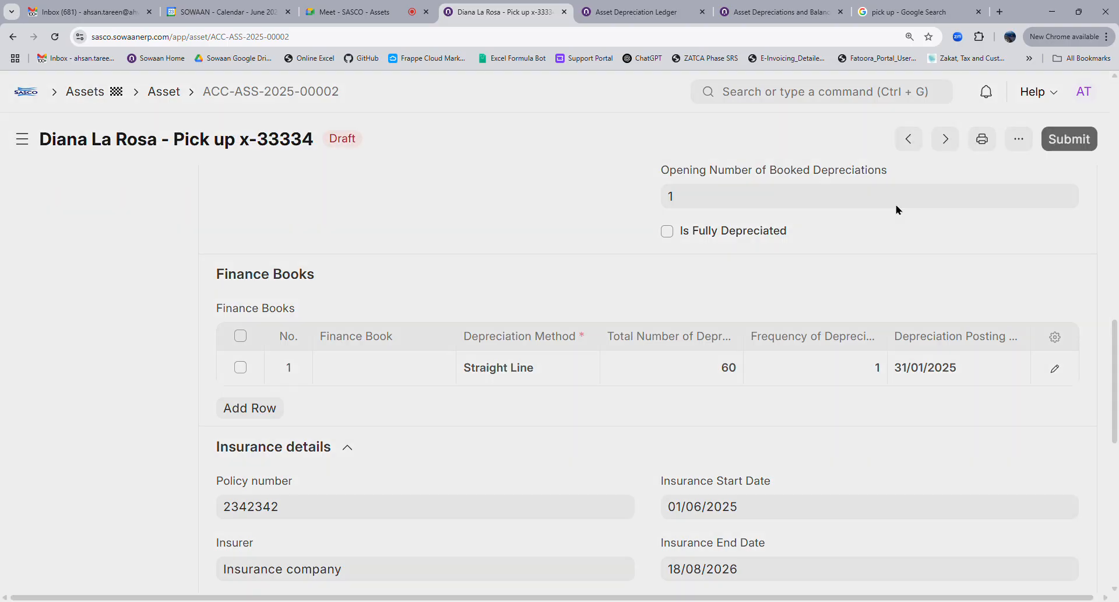
click(787, 236)
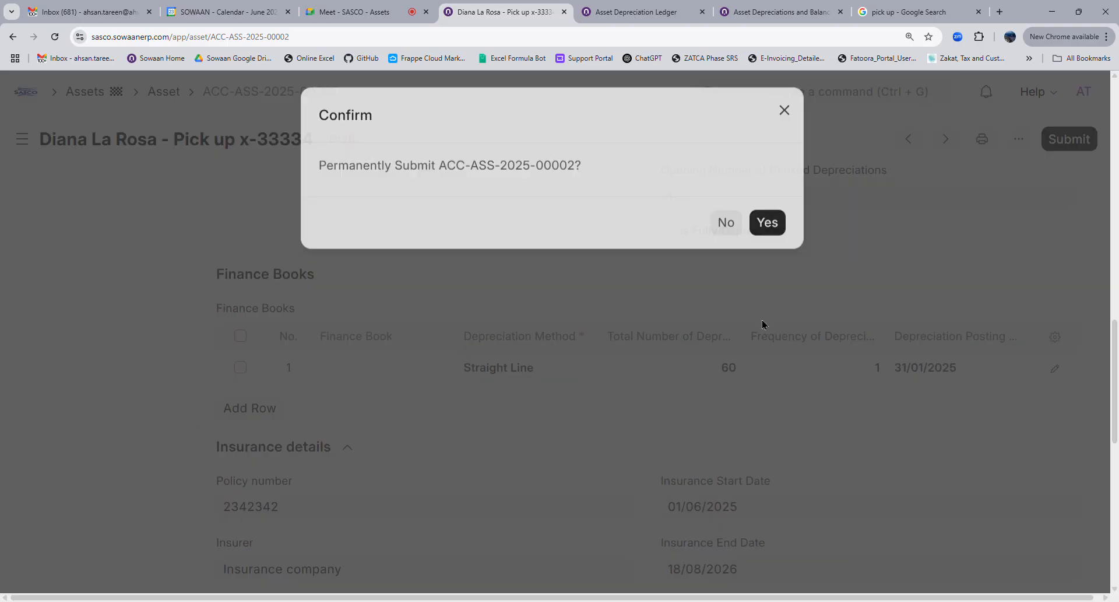
scroll(706, 393, down, 4)
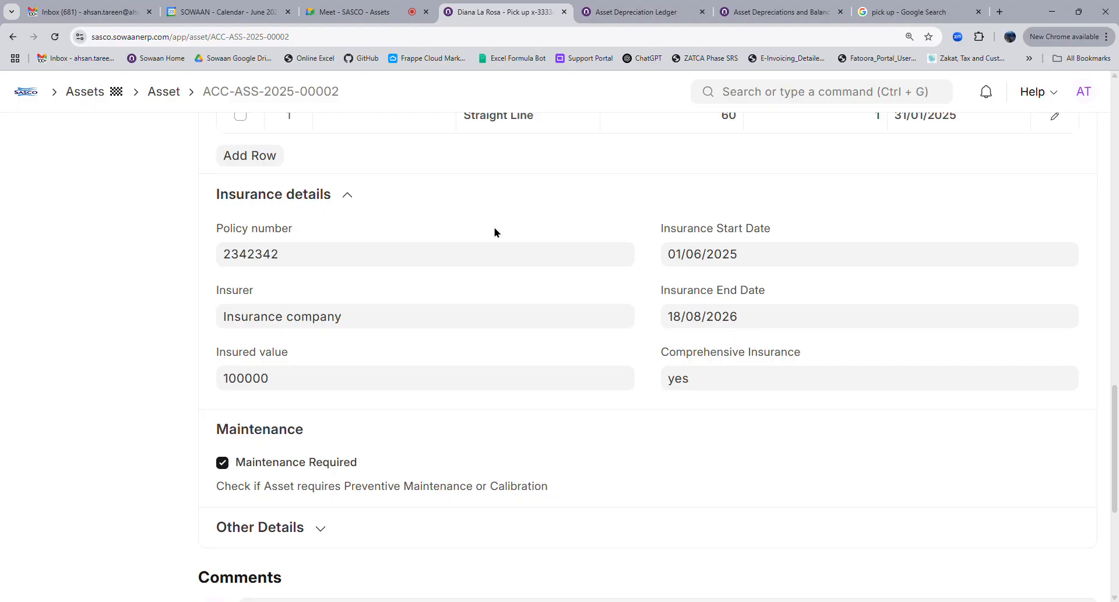
scroll(538, 363, up, 10)
click(165, 93)
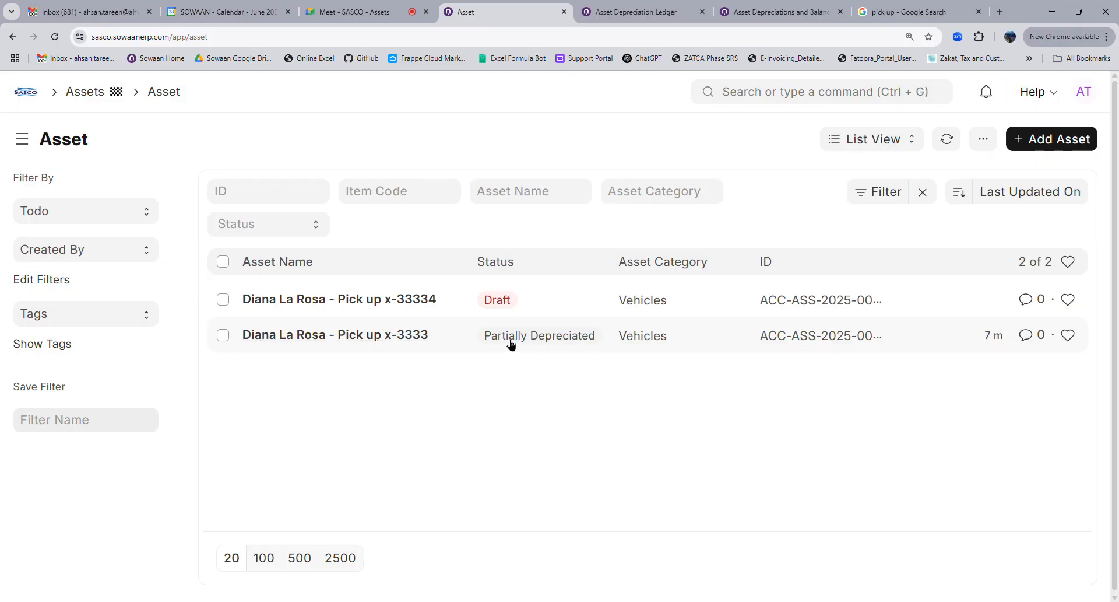
Copy the x-3333 asset's ID ACC-ASS-2025-00001, then search 'purchase or' from the Asset list
click(357, 343)
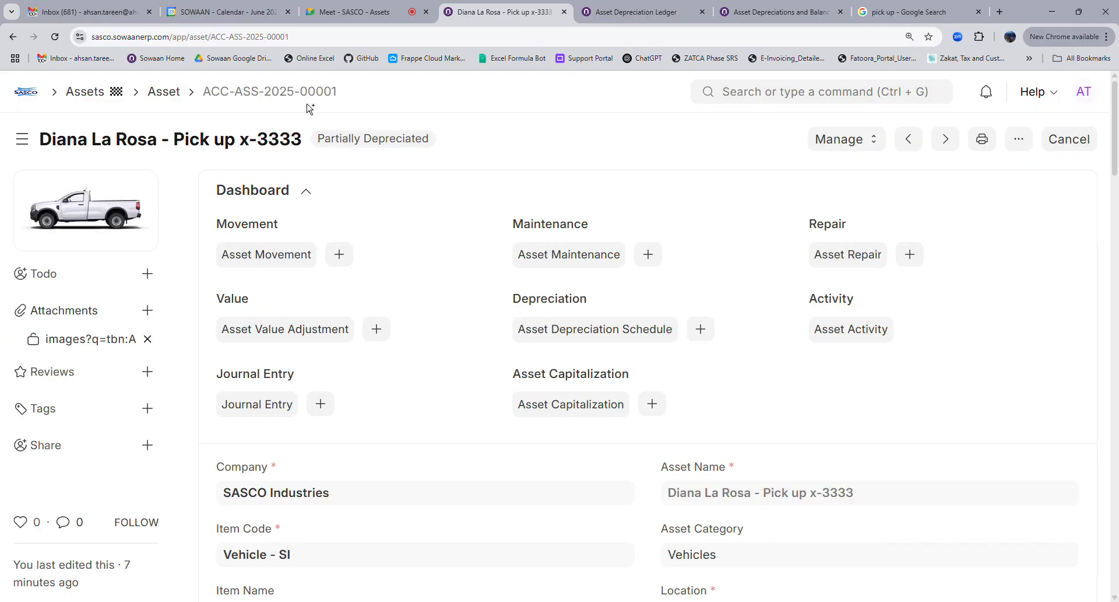
click(292, 95)
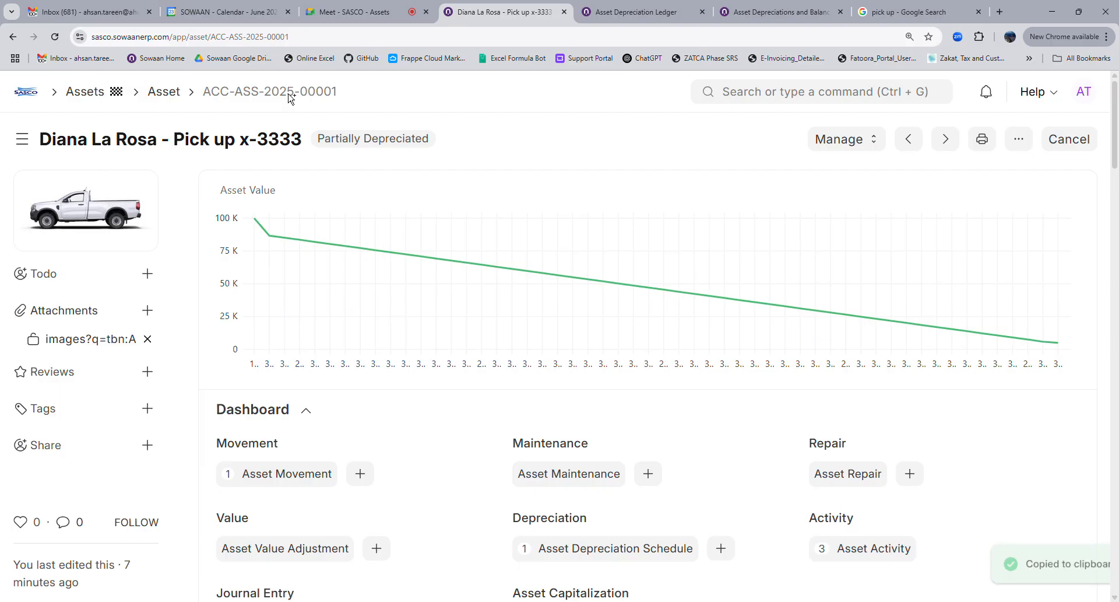
click(175, 94)
click(774, 95)
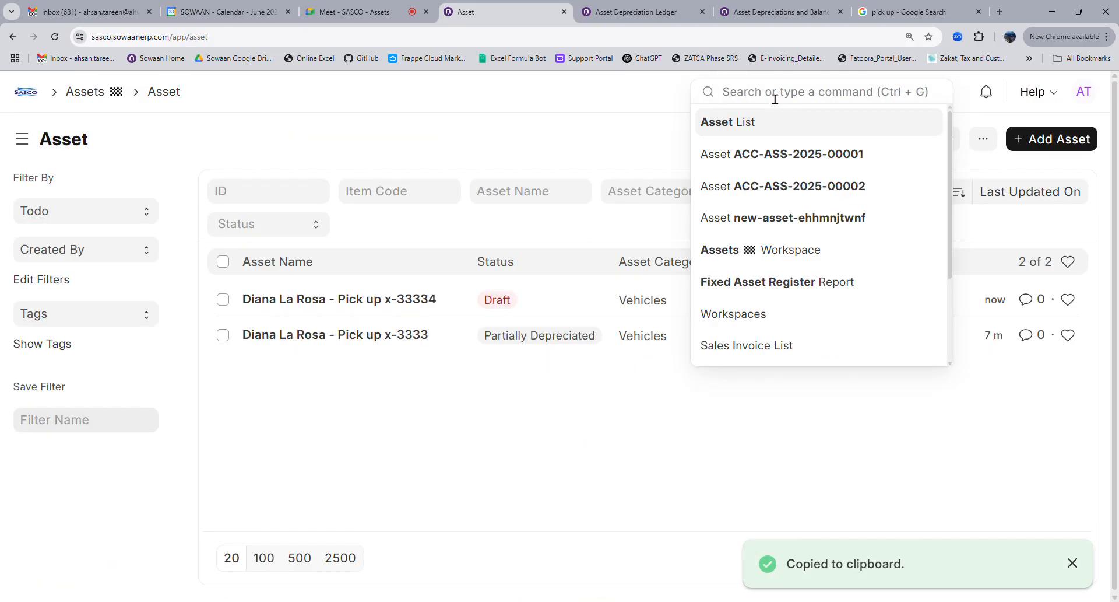
text(purchase or)
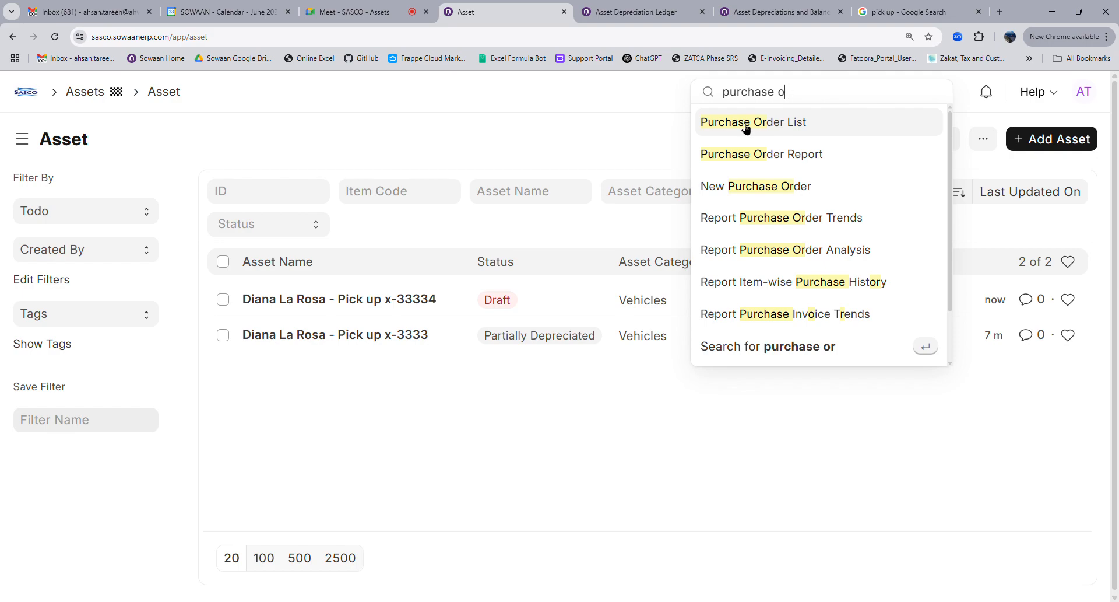
Correct the search to 'purchase in', open the Purchase Invoice list and create the first invoice
key(BackSpace)
text(in)
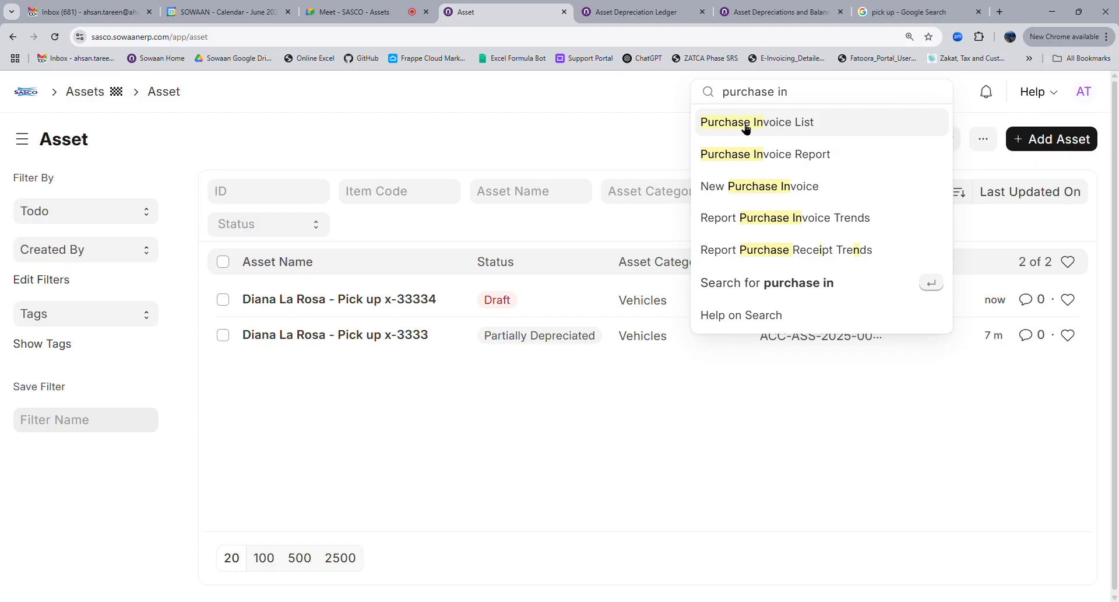
click(746, 126)
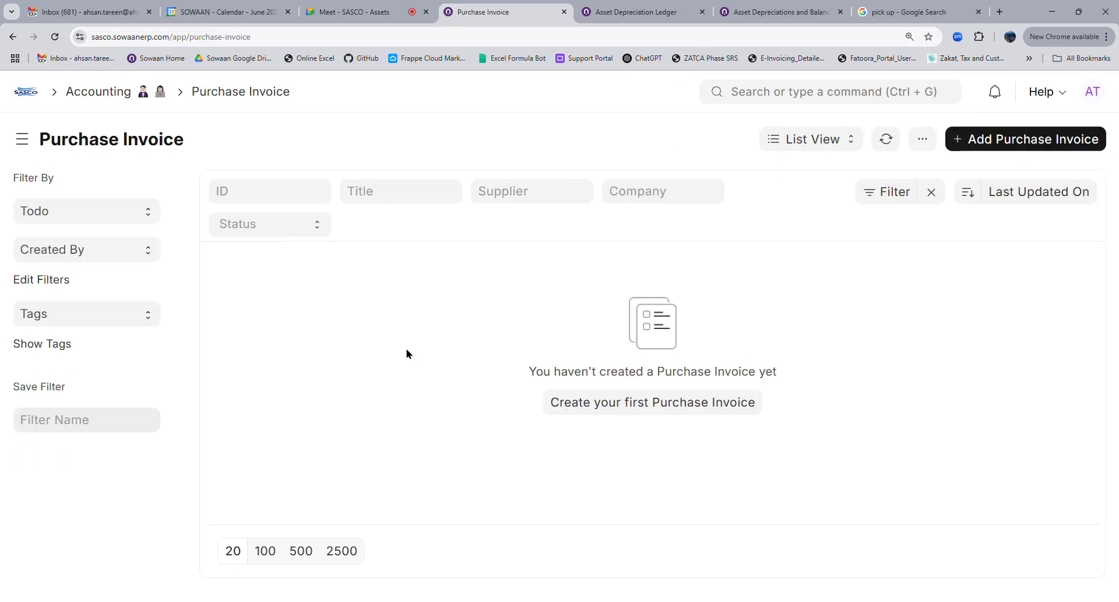
click(655, 407)
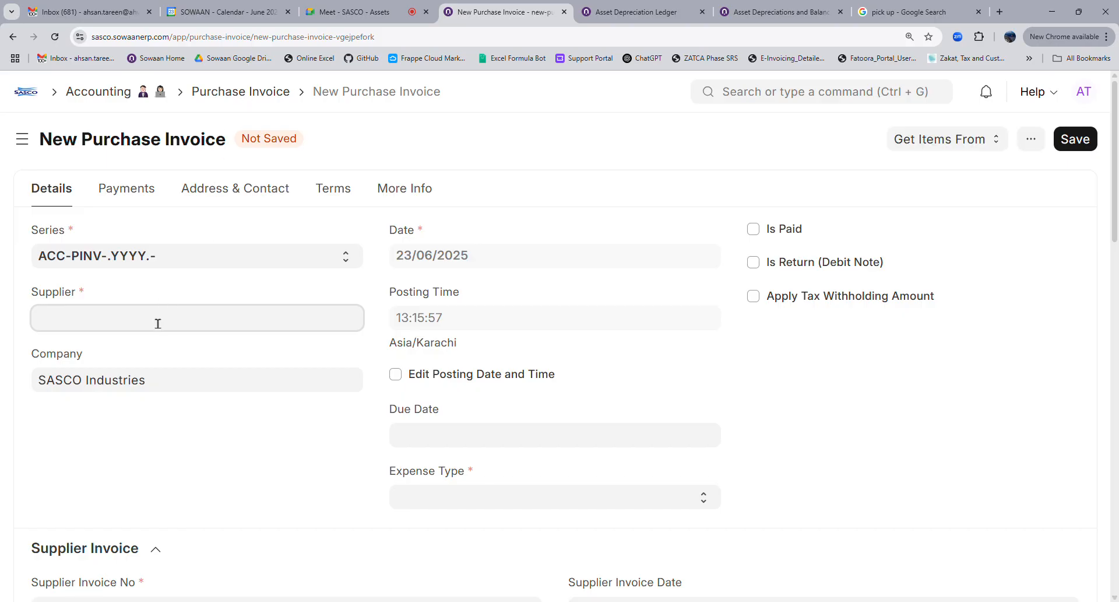
Search the supplier list with several names ('insuran', 'albarw', 'alber', 'waz') looking for the insurer
click(158, 323)
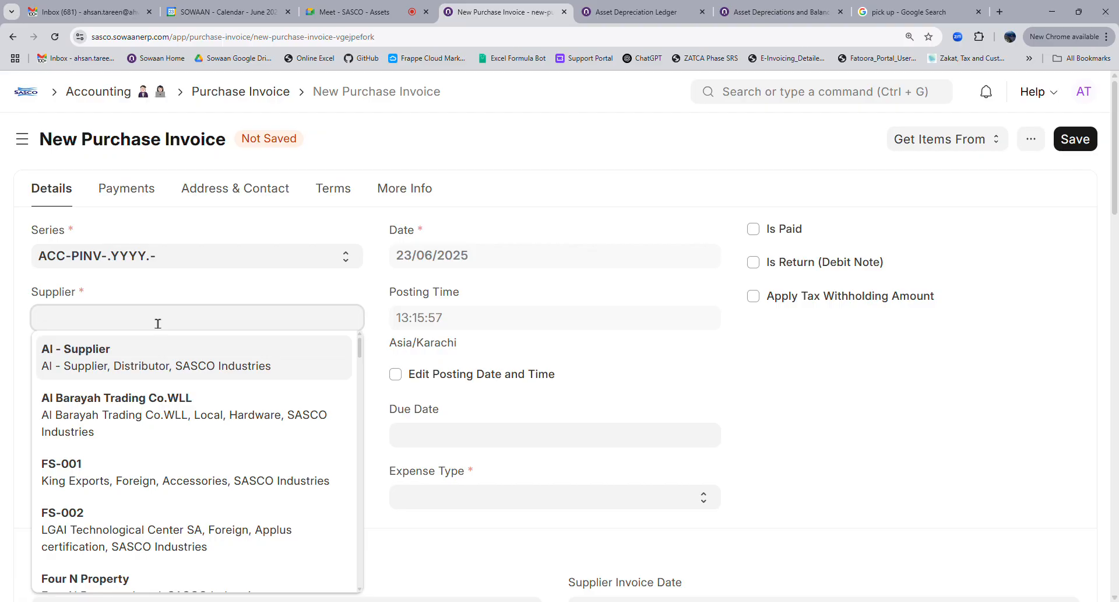
text(insu)
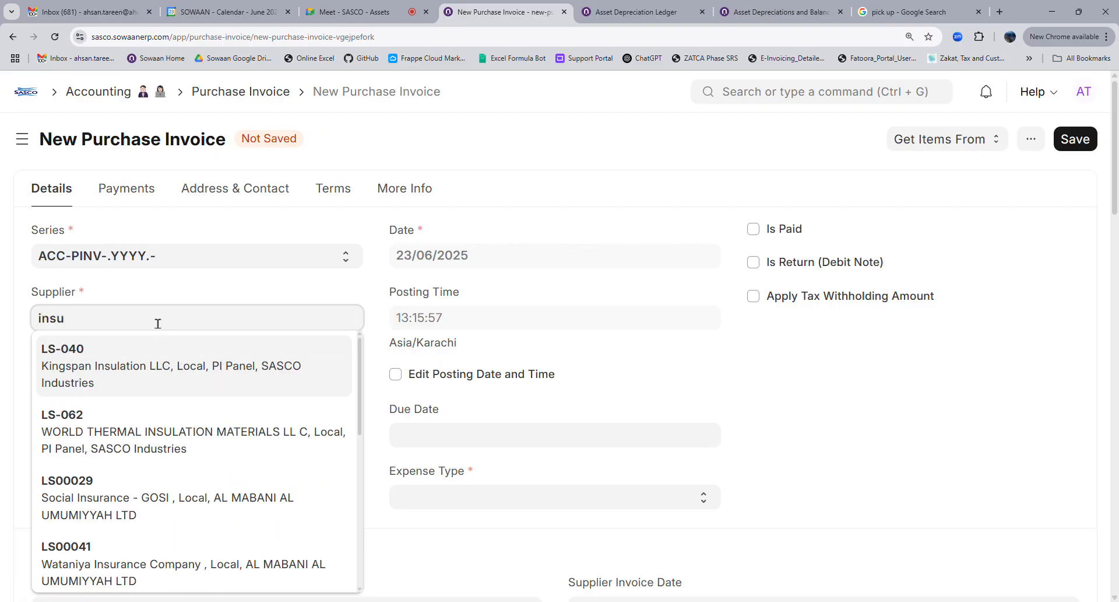
text(ran)
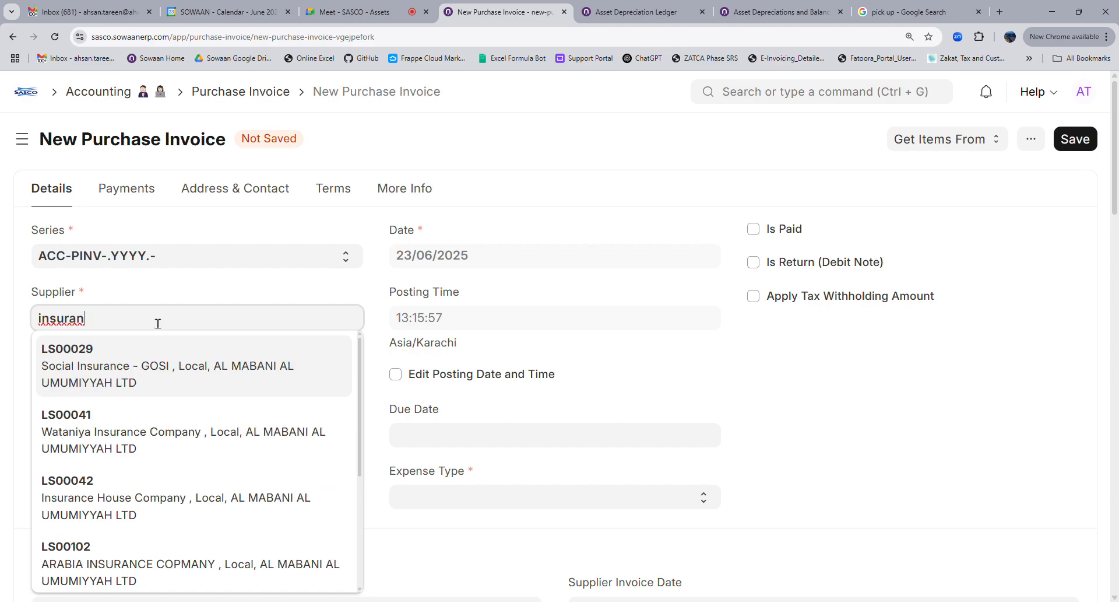
key(BackSpace)
key(BackSpace)
key(BackSpace)
key(BackSpace)
key(BackSpace)
key(BackSpace)
key(BackSpace)
text(alb)
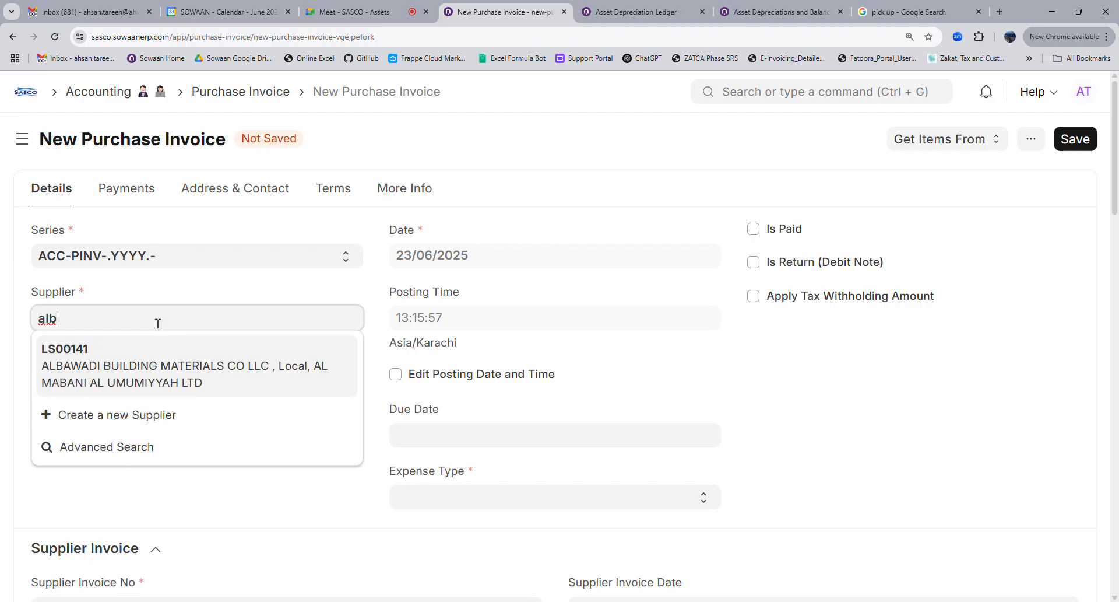
key(ctrl+a)
text(albarw)
key(BackSpace)
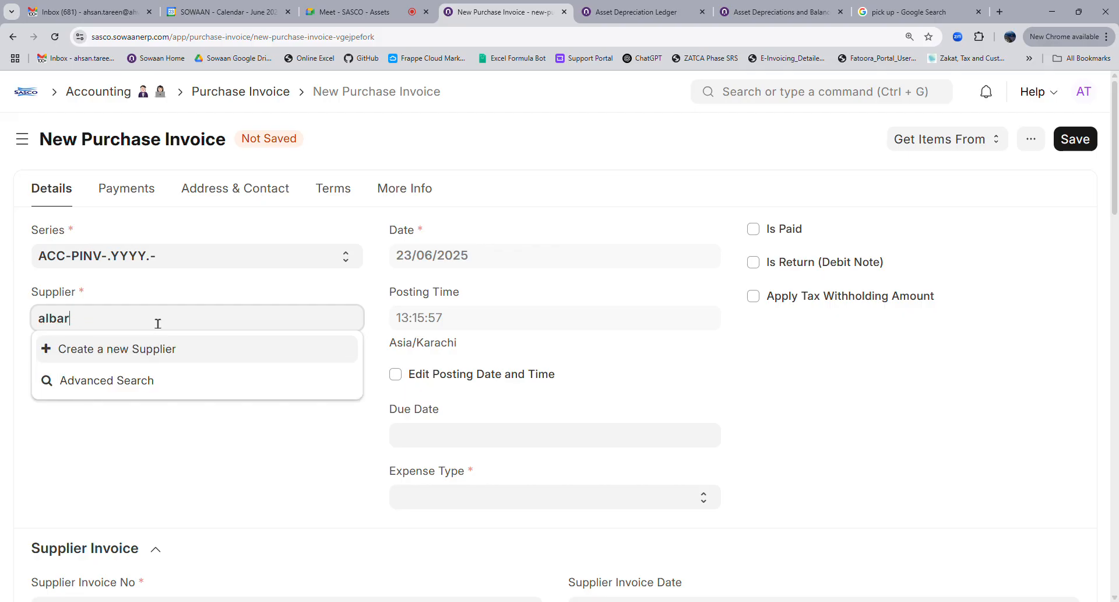
key(BackSpace)
key(BackSpace)
key(BackSpace)
key(BackSpace)
key(BackSpace)
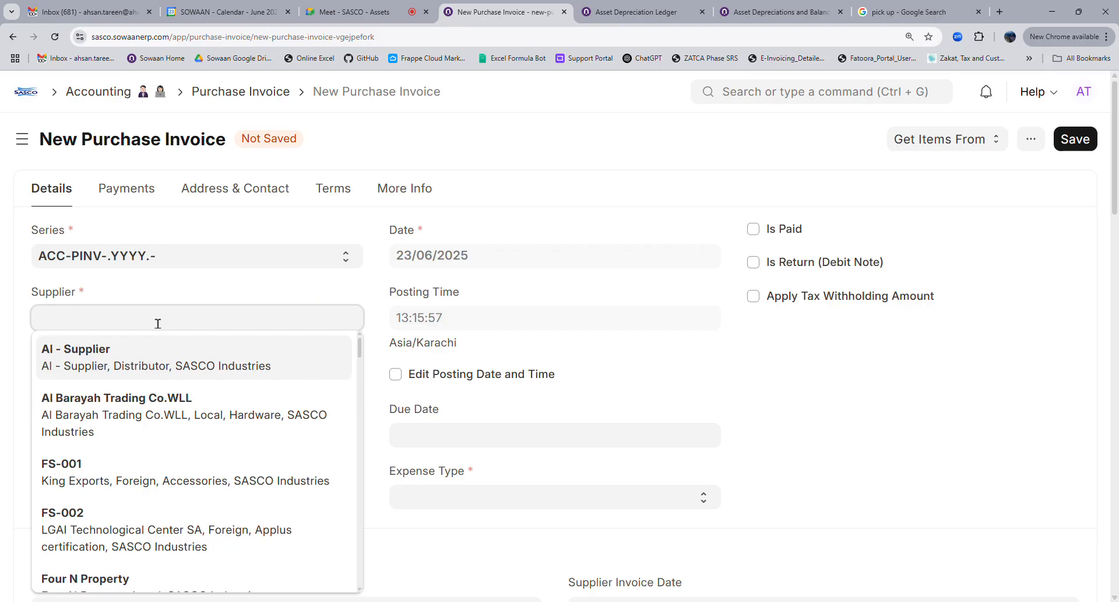
text(alber)
key(BackSpace)
key(BackSpace)
key(BackSpace)
key(BackSpace)
key(BackSpace)
text(w)
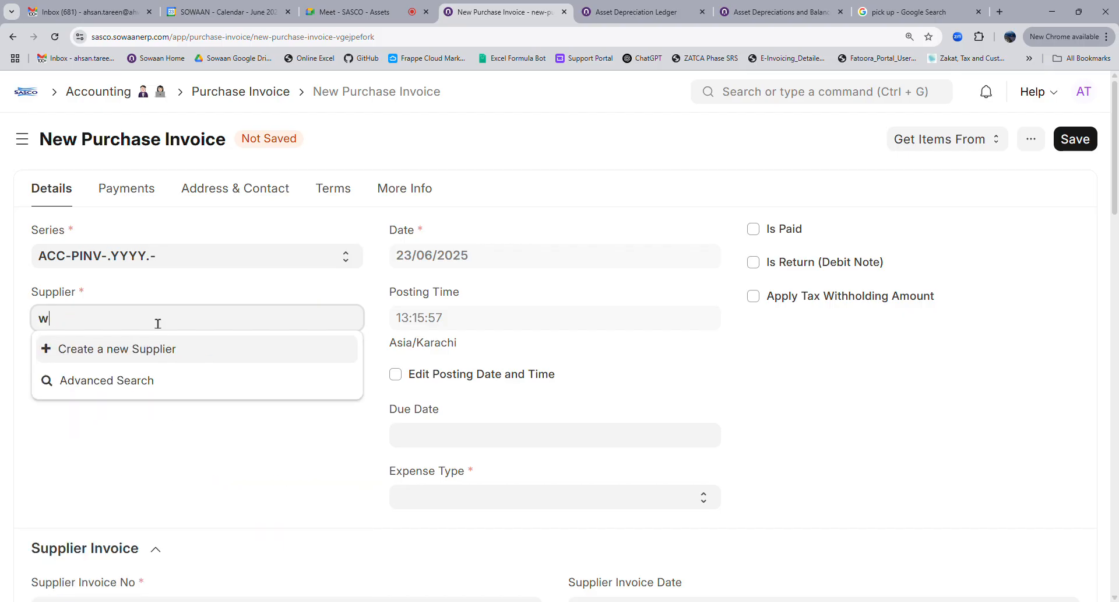
text(az)
key(BackSpace)
key(BackSpace)
key(BackSpace)
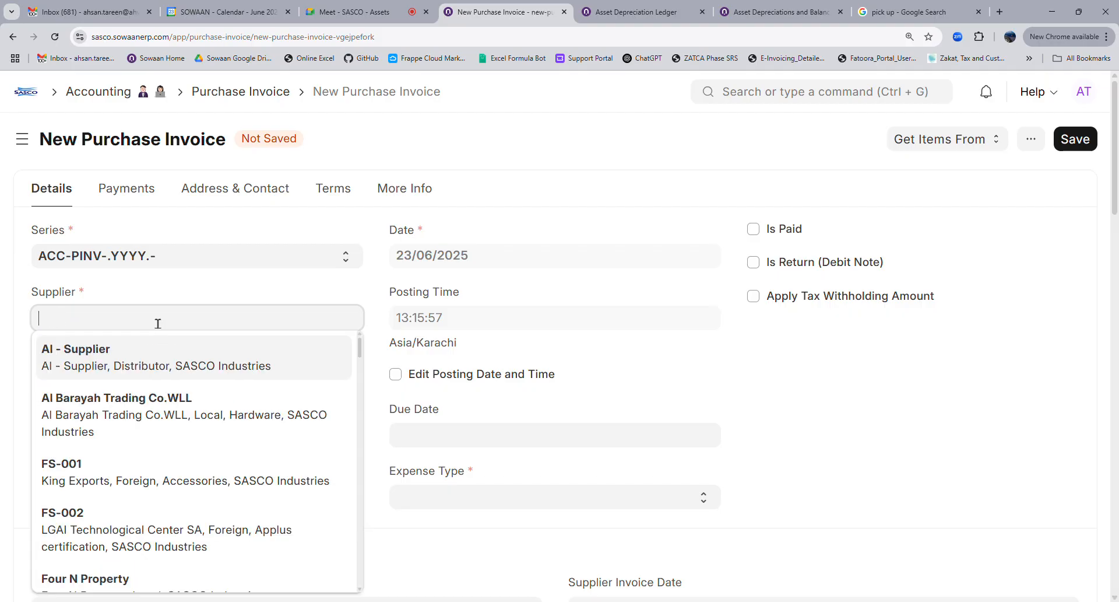
Pick Wataniya Insurance Company (LS00041) as supplier and set Expense Type to Business Expenses
text(insurance)
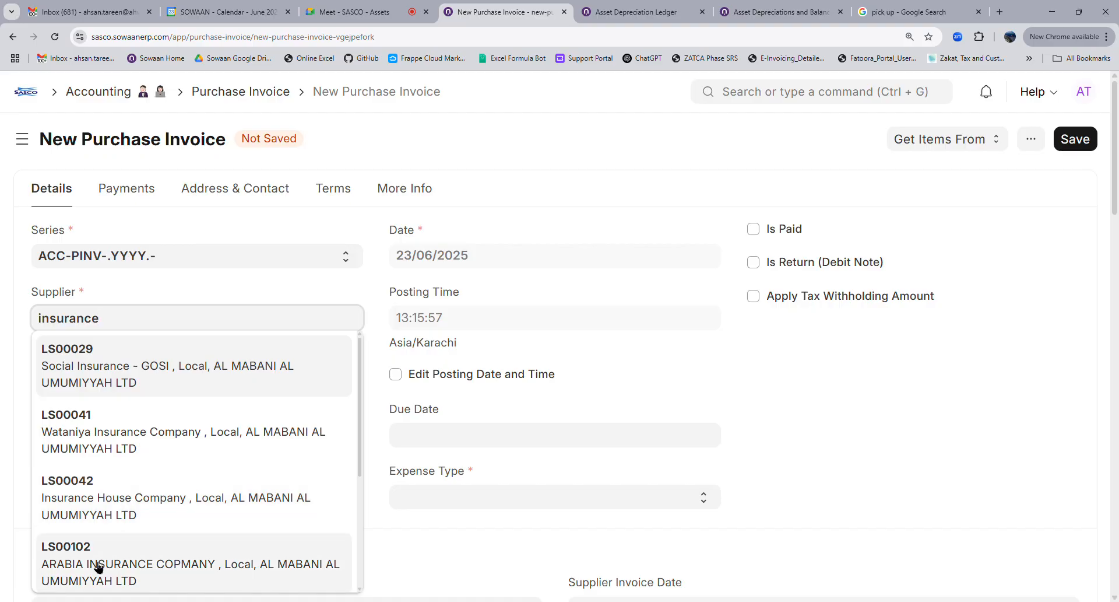
click(116, 443)
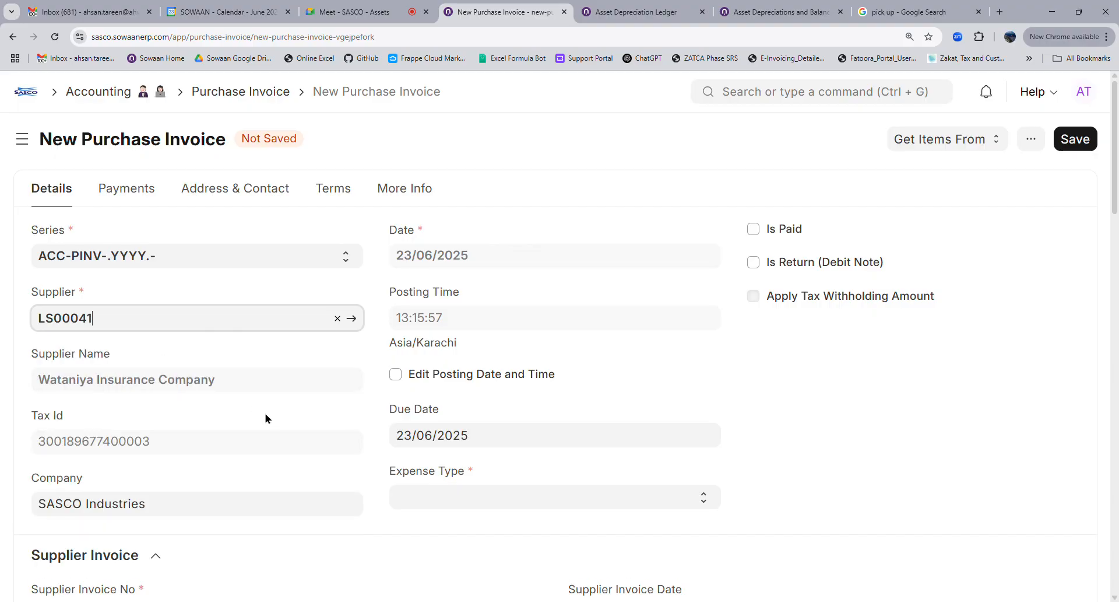
click(481, 500)
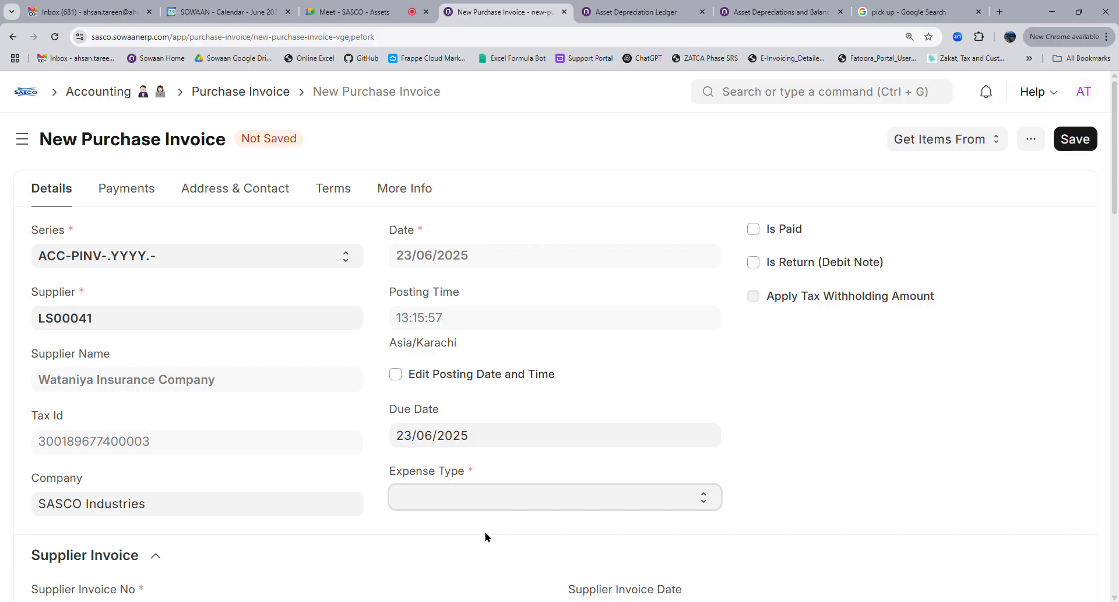
click(496, 525)
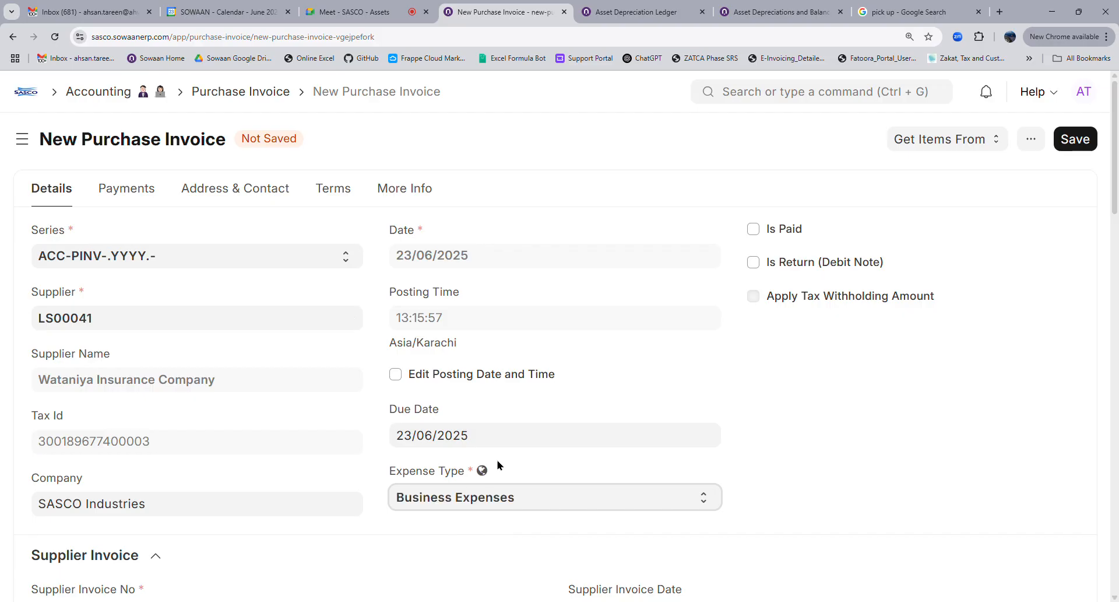
Set Division / Cost Center to 1400 - Scrap Cubes - S - SI and Project to General Project
scroll(495, 454, down, 8)
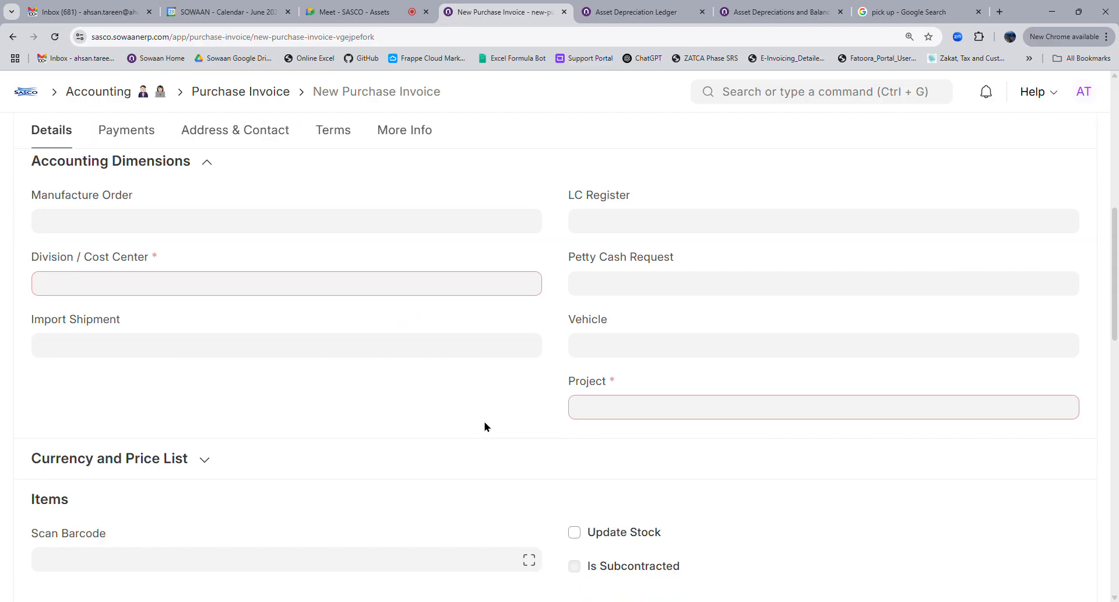
click(113, 294)
click(173, 376)
click(610, 417)
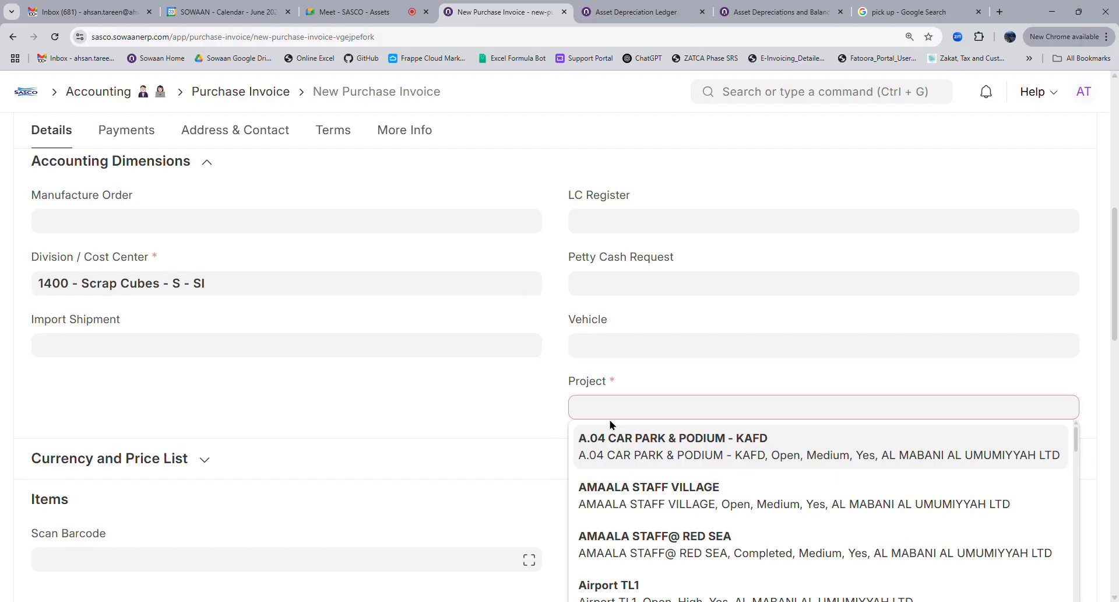
text(gene)
click(614, 502)
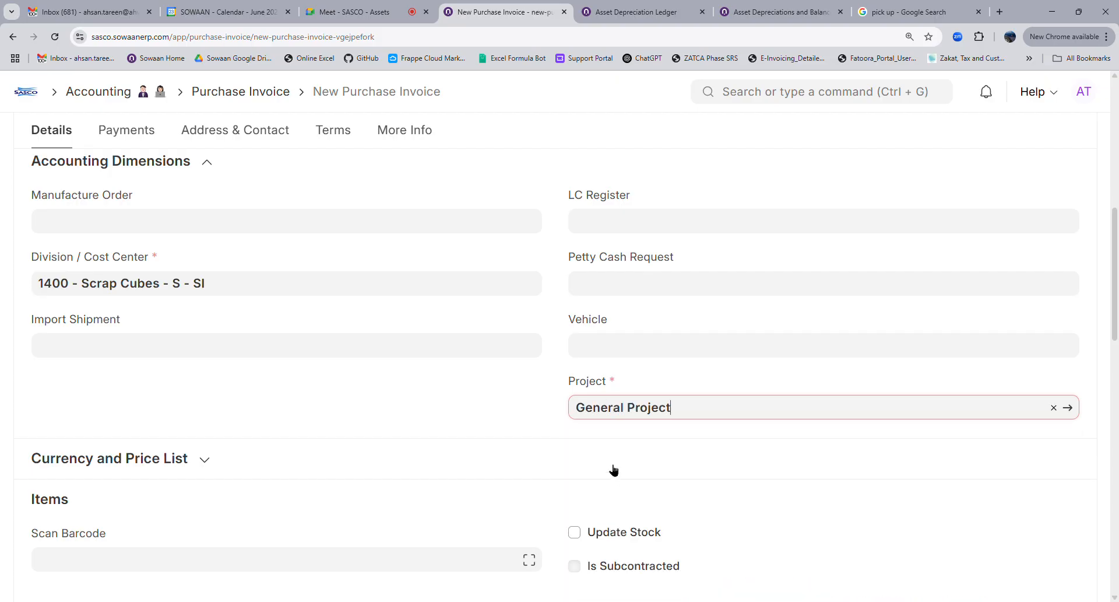
scroll(559, 438, down, 4)
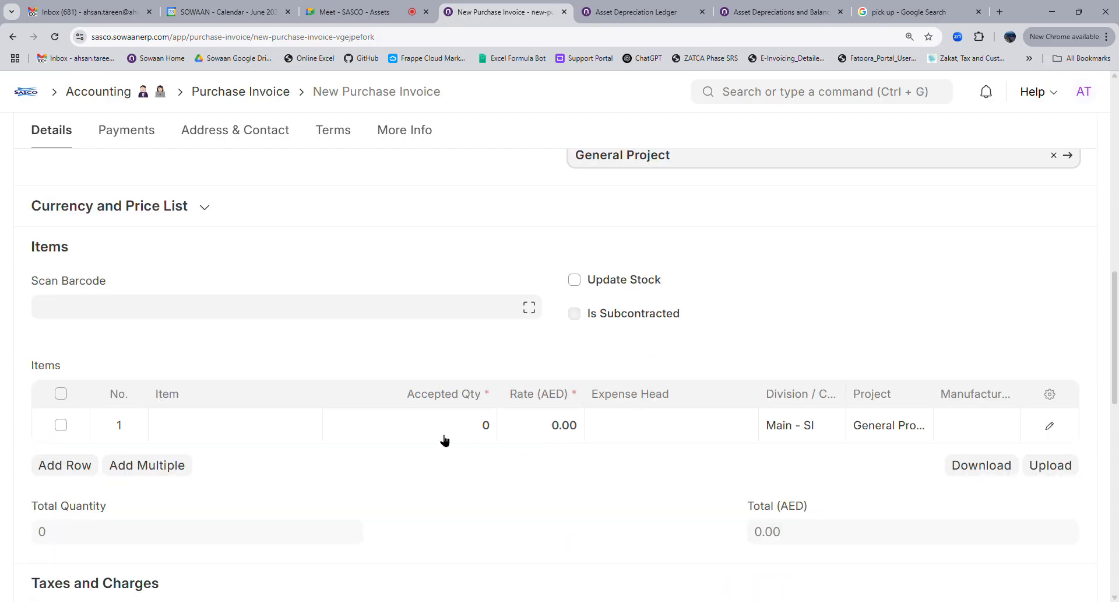
Search 'service' in the first Items row and browse the suggestions without finding a match
click(290, 437)
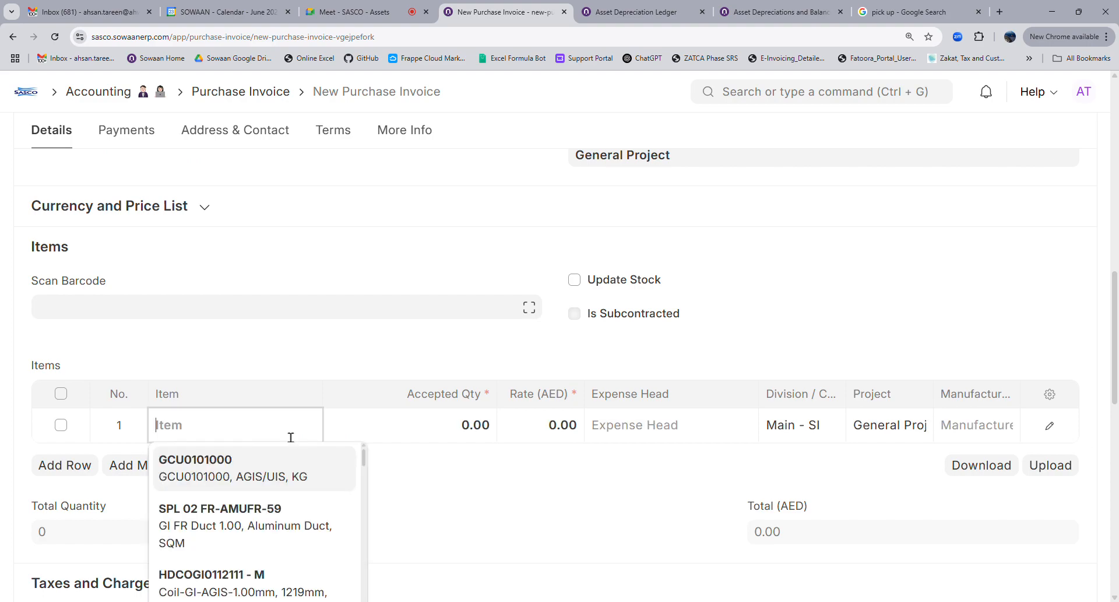
text(Insracen)
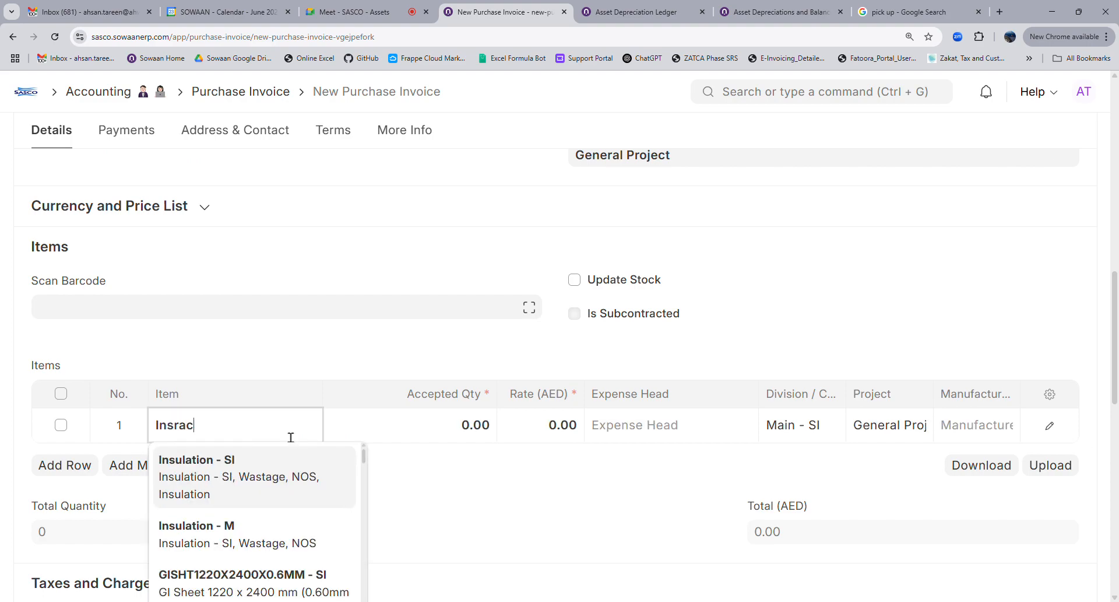
key(BackSpace)
key(BackSpace)
key(BackSpace)
key(BackSpace)
key(BackSpace)
key(BackSpace)
key(BackSpace)
key(BackSpace)
key(BackSpace)
text(service)
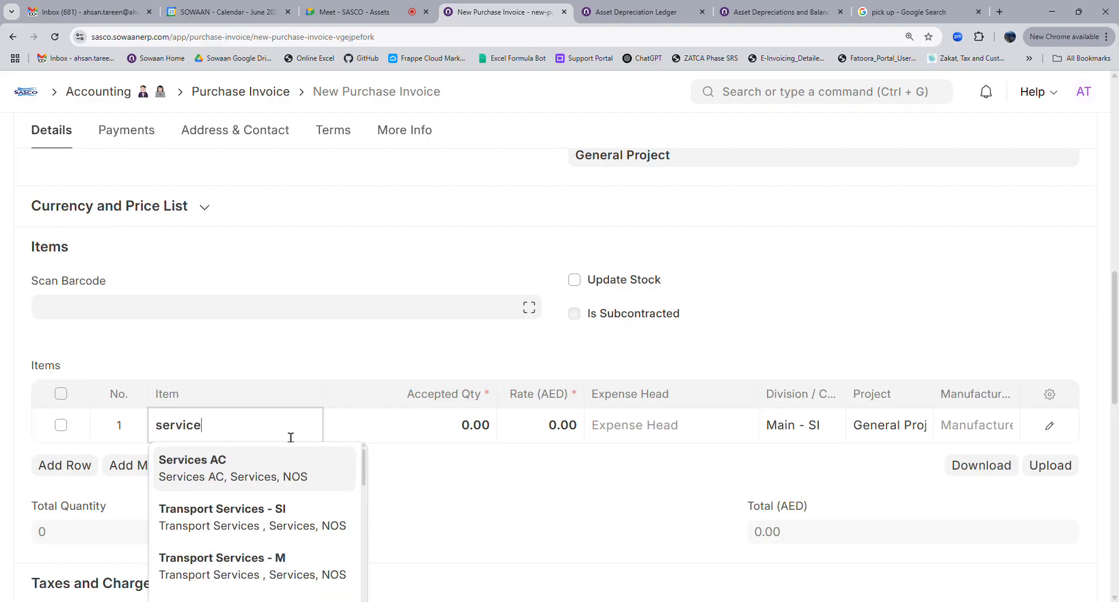
scroll(249, 527, down, 3)
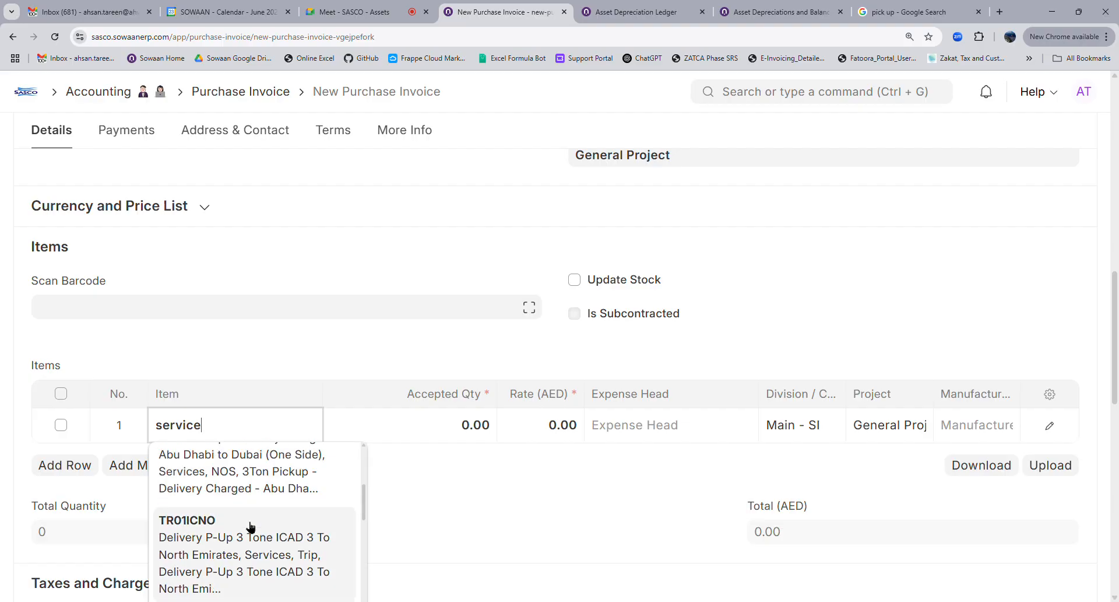
scroll(250, 527, up, 3)
scroll(250, 527, down, 3)
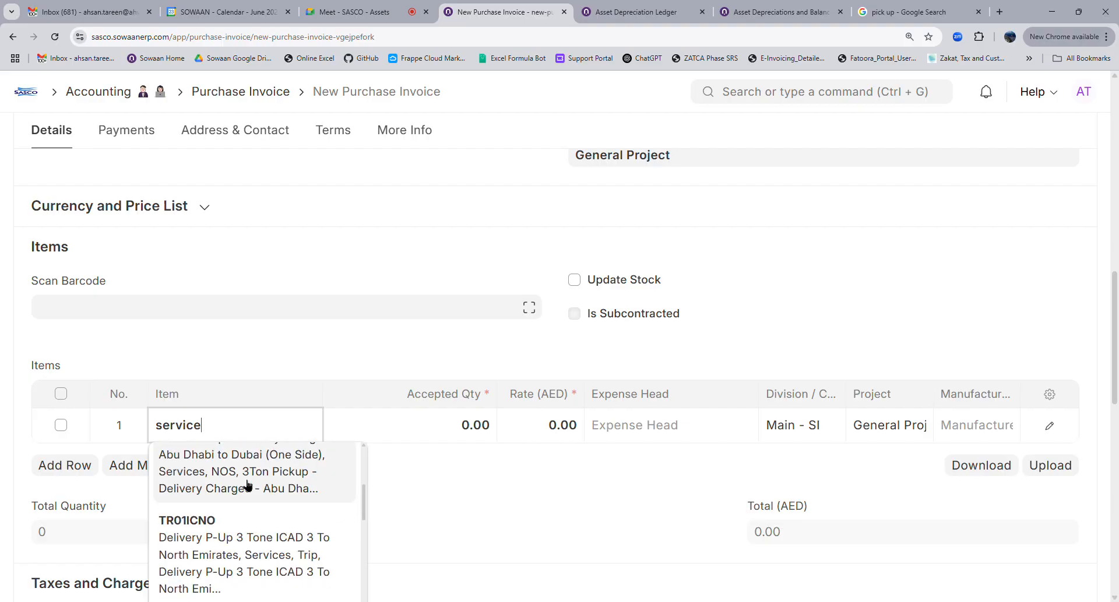
double_click(247, 437)
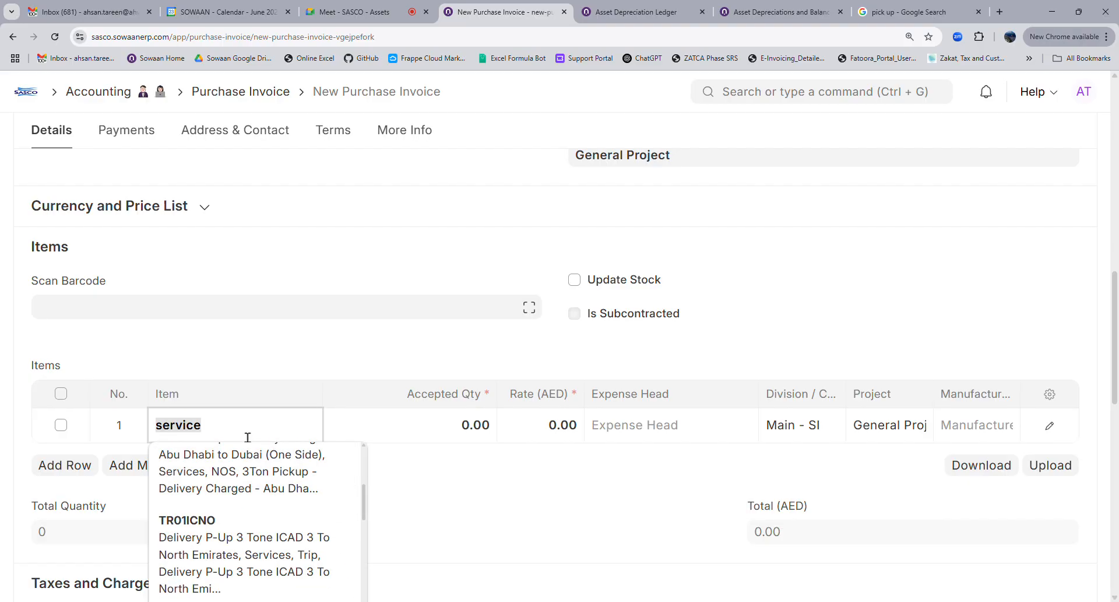
scroll(248, 436, down, 10)
scroll(241, 463, up, 4)
Save a new item coded Services with Maintain Stock off and item group Services
click(240, 400)
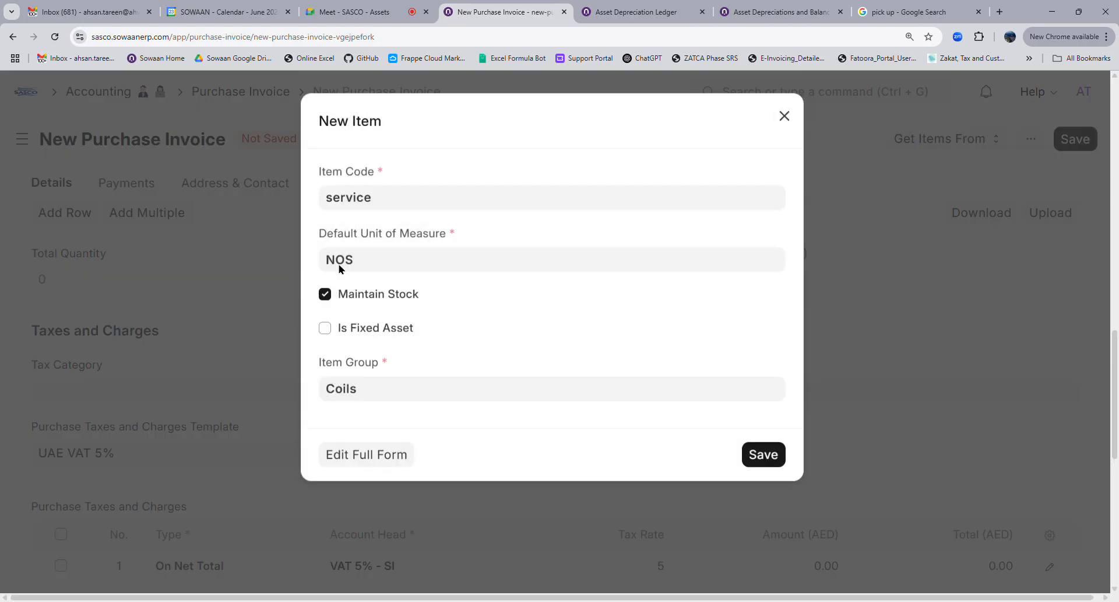
text(In)
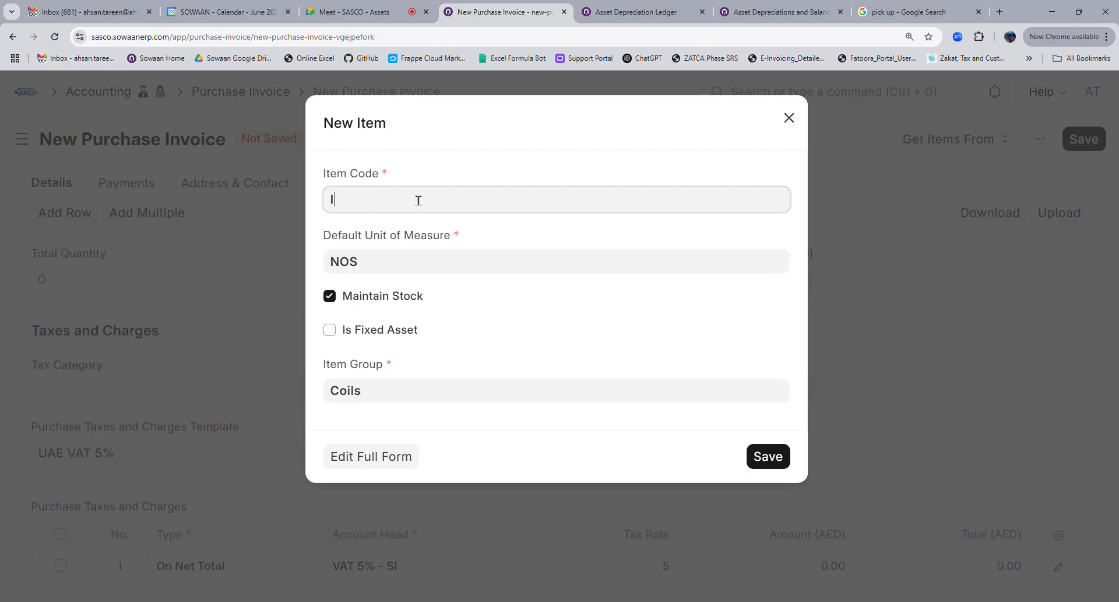
text(Services)
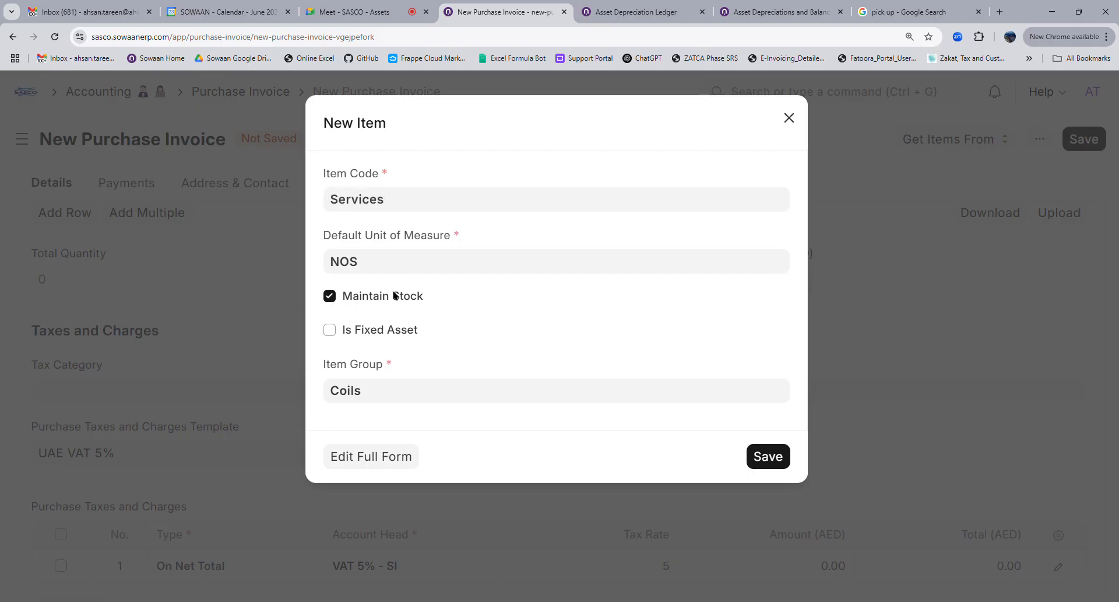
click(374, 298)
double_click(393, 390)
text(serv)
click(389, 421)
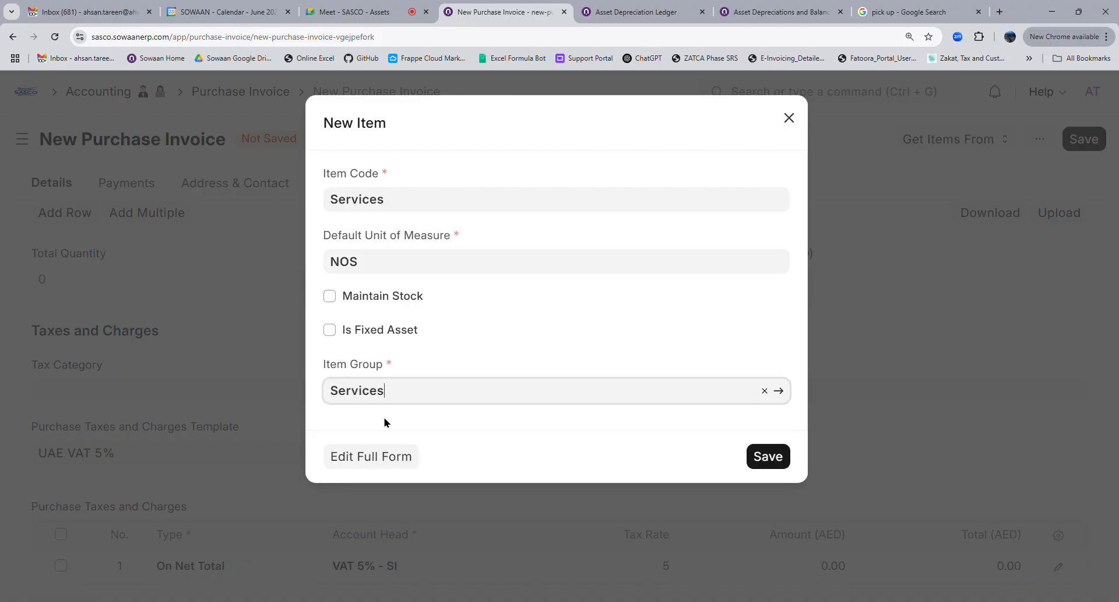
click(780, 456)
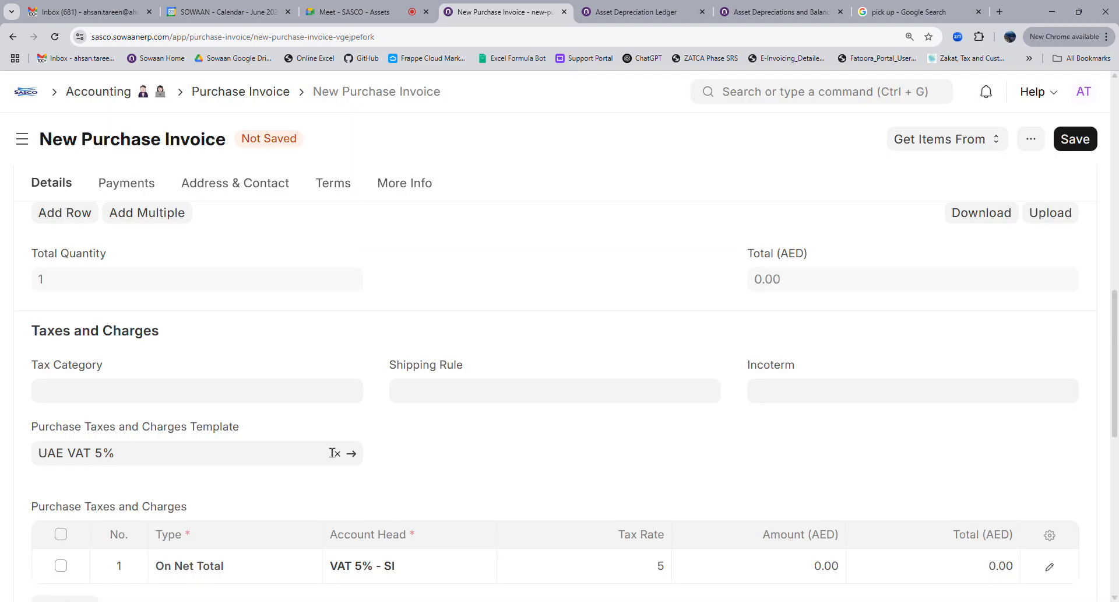
Add a Description column to the items grid, placed right after Item
scroll(334, 452, up, 4)
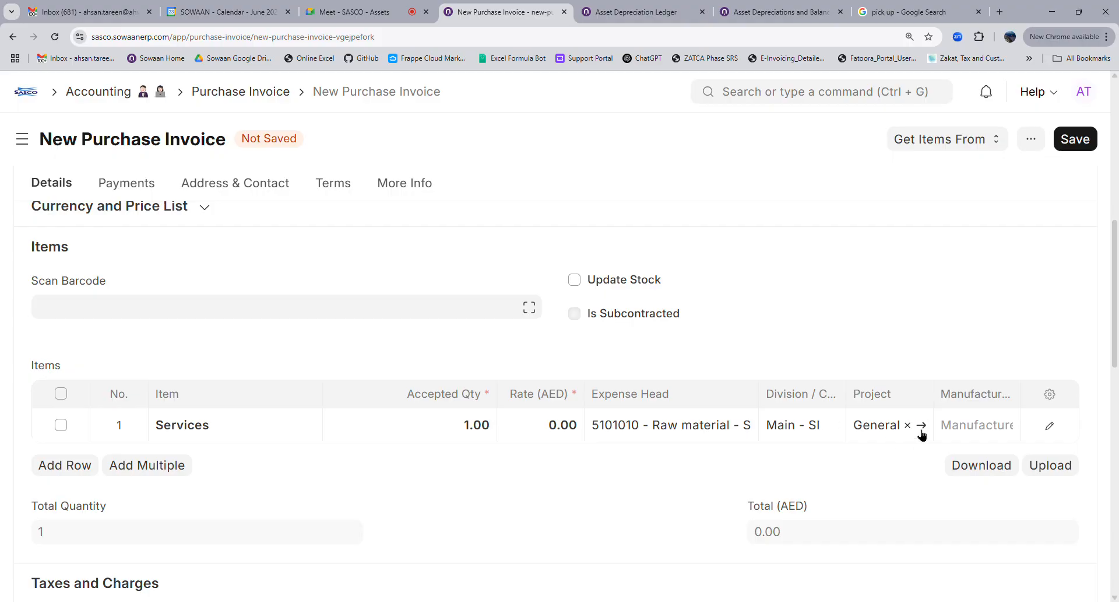
click(1050, 394)
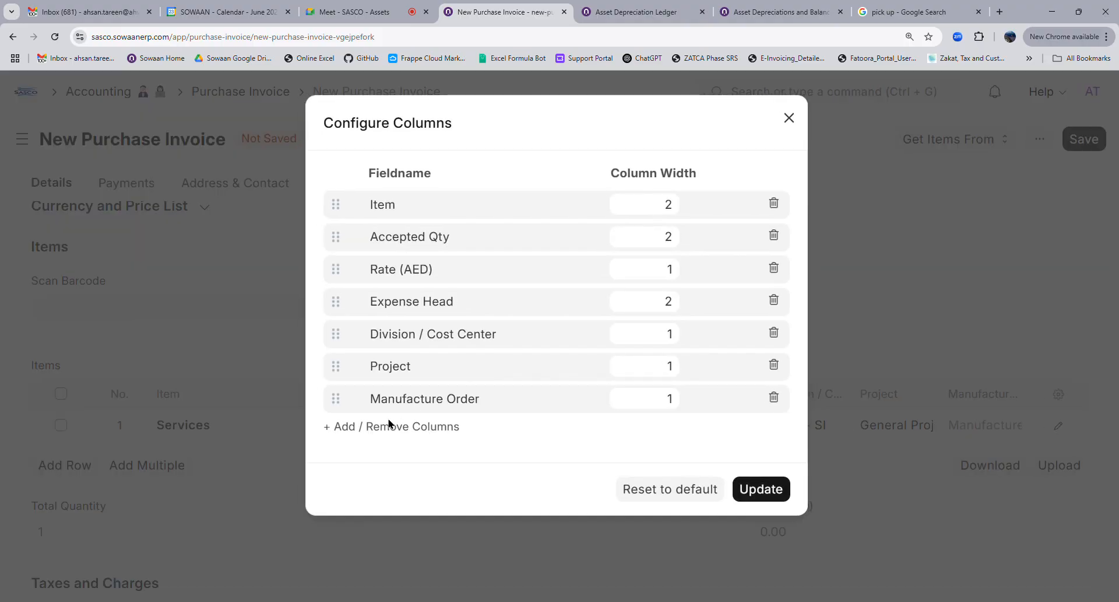
click(389, 424)
click(328, 451)
click(767, 575)
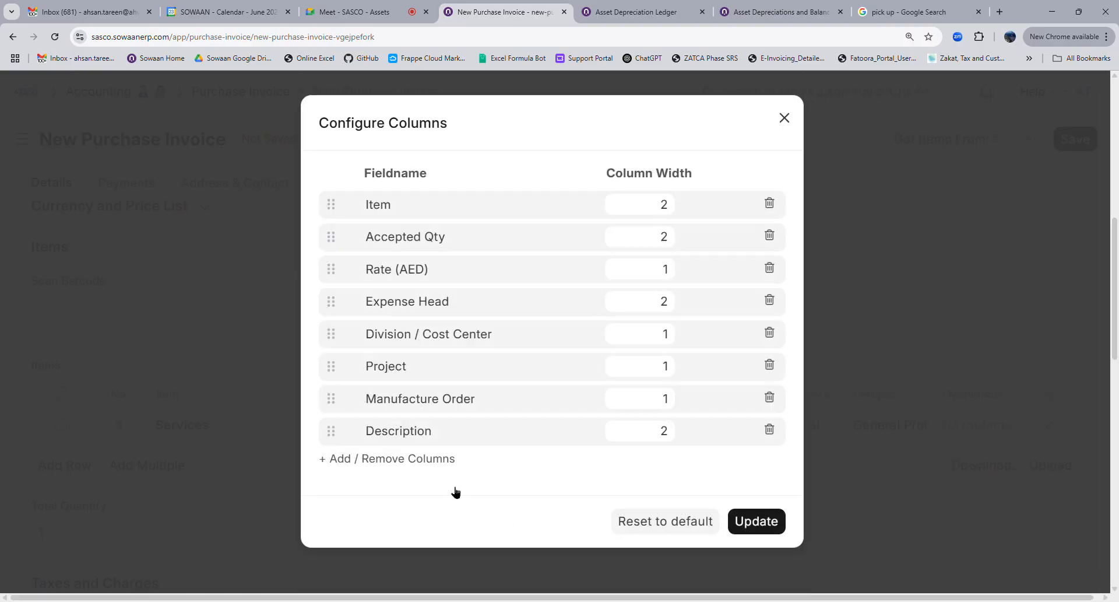
drag(338, 432, 359, 251)
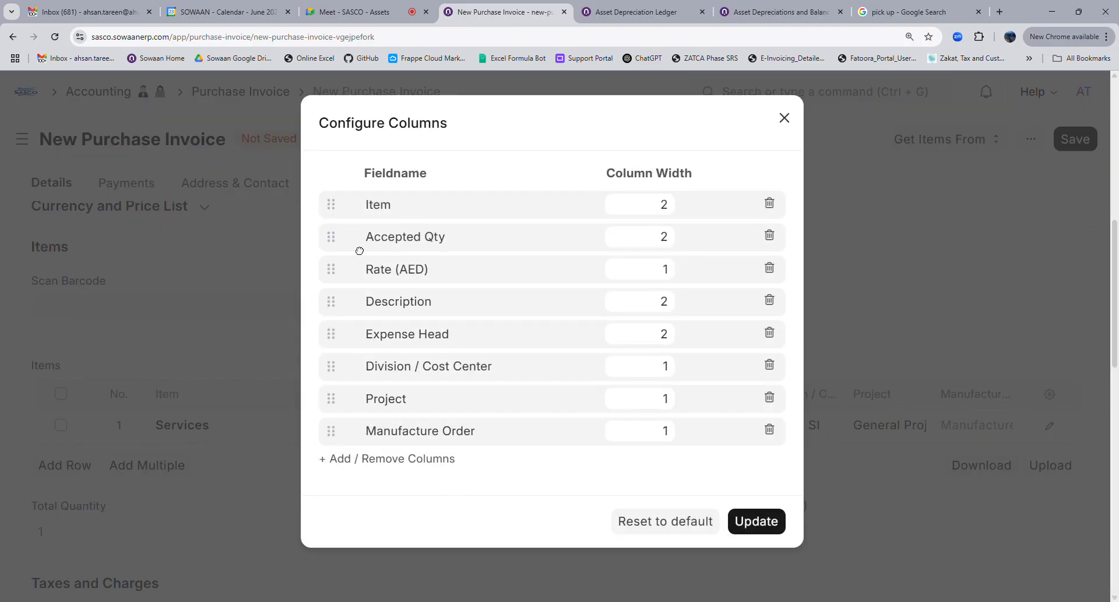
drag(344, 307, 350, 242)
Narrow the Accepted Qty and Expense Head columns to width 1 and apply the layout
double_click(656, 279)
text(1)
double_click(658, 335)
text(1)
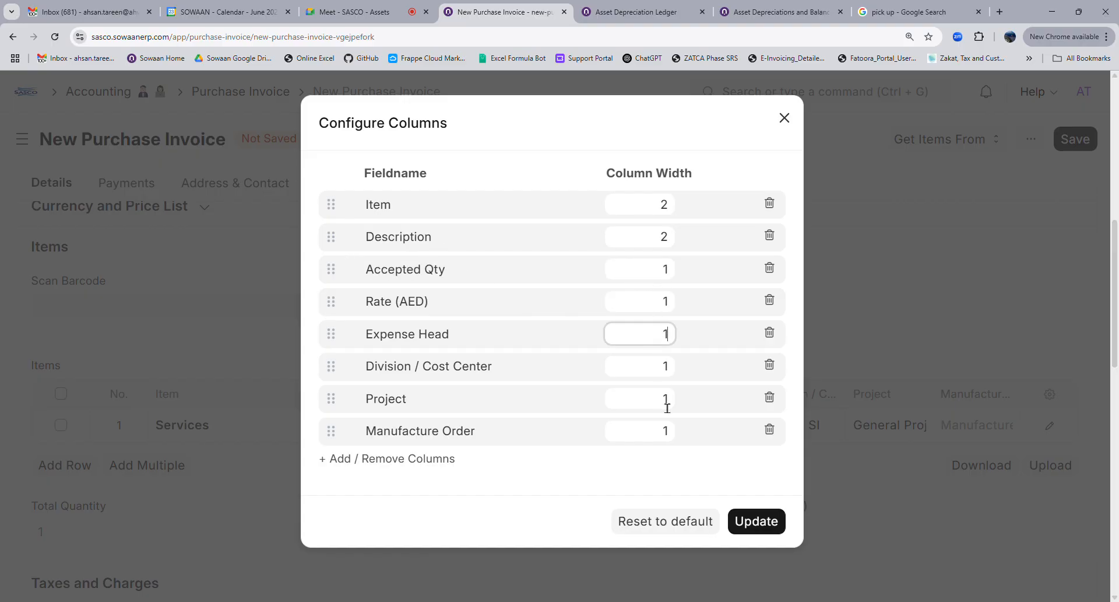
click(743, 522)
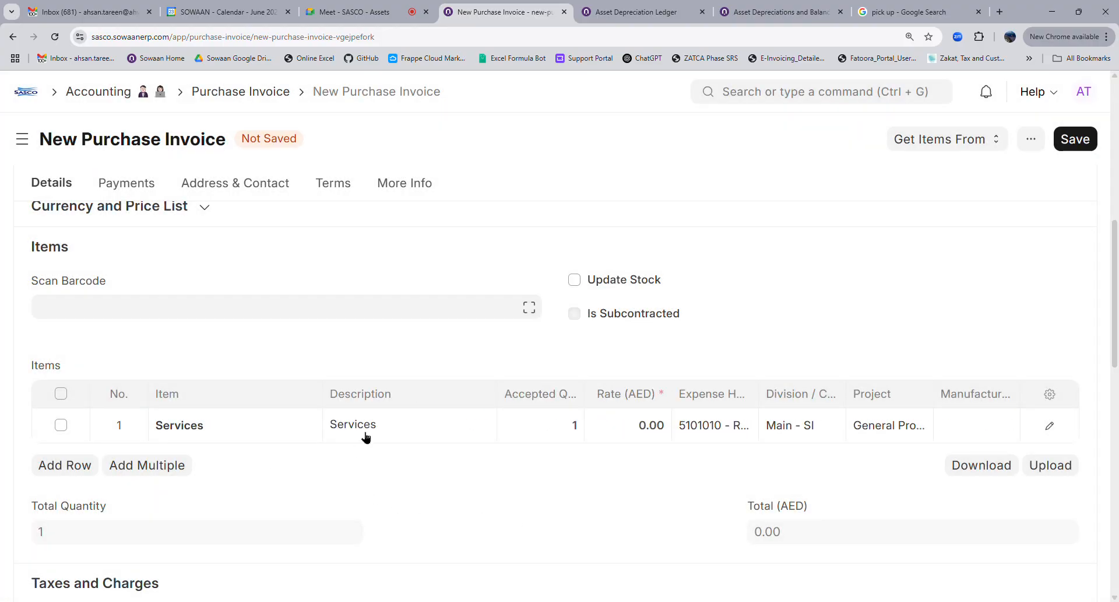
Enter the supplier invoice number on the purchase invoice
scroll(345, 275, up, 10)
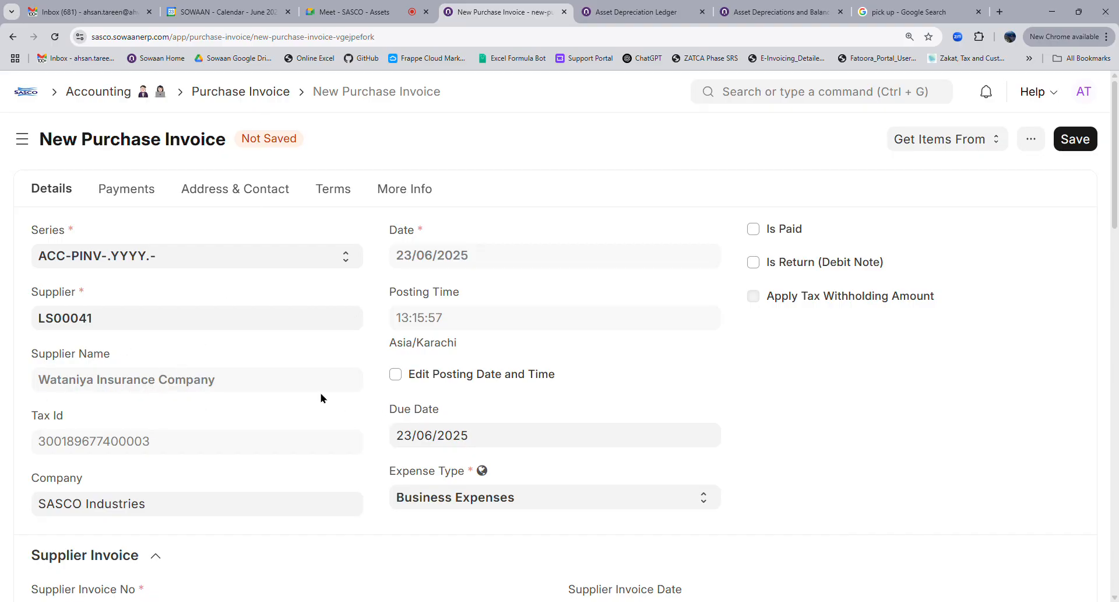
scroll(751, 432, down, 8)
scroll(260, 387, up, 4)
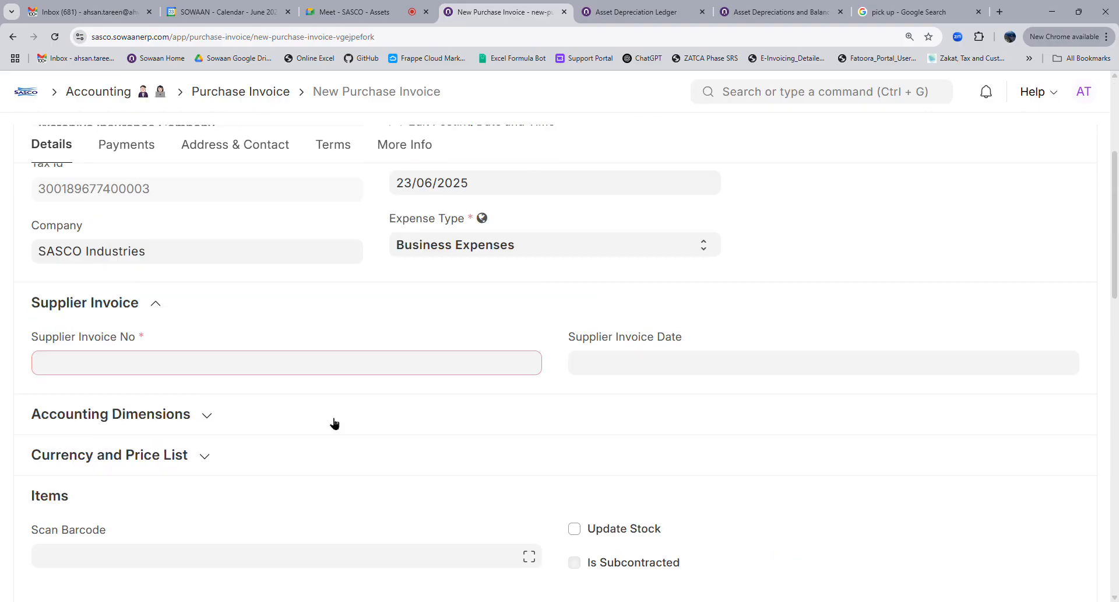
click(189, 367)
text(23423423)
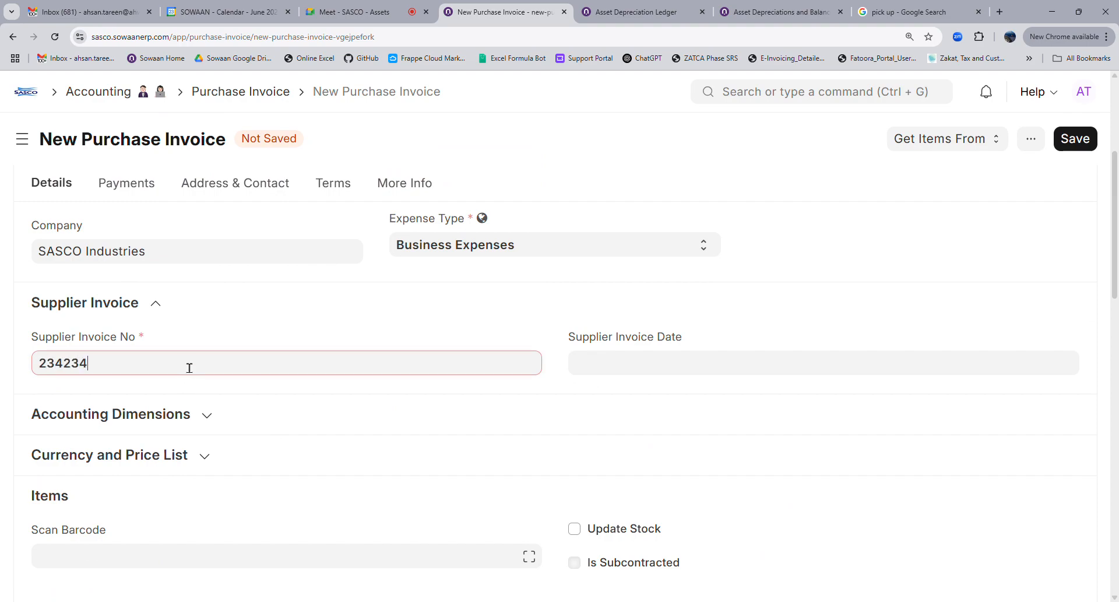
click(207, 345)
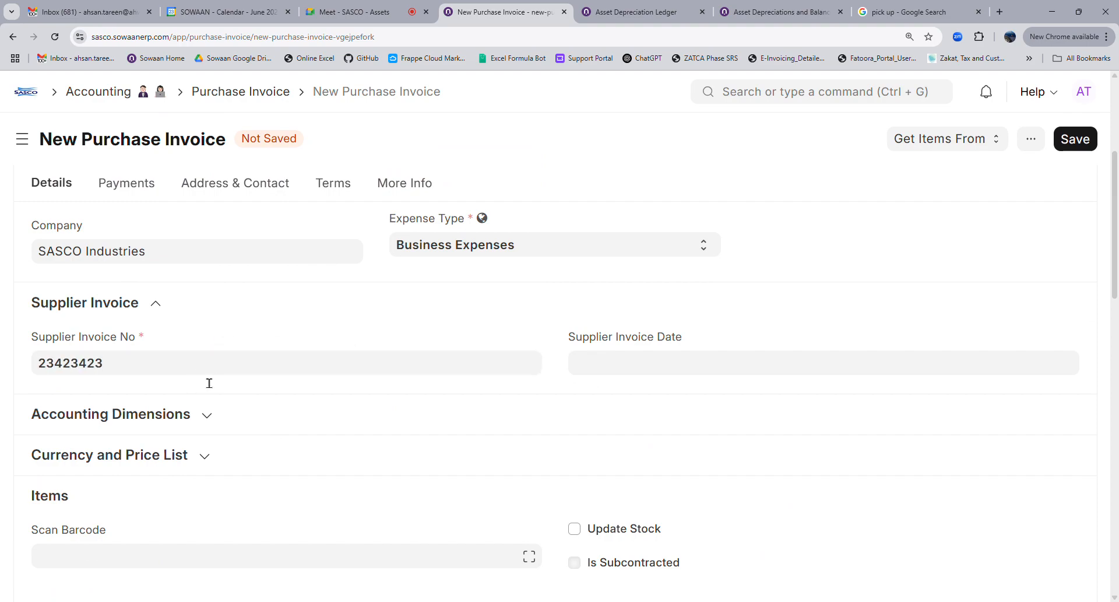
Expand Accounting Dimensions and check the Division / Cost Center value
click(191, 411)
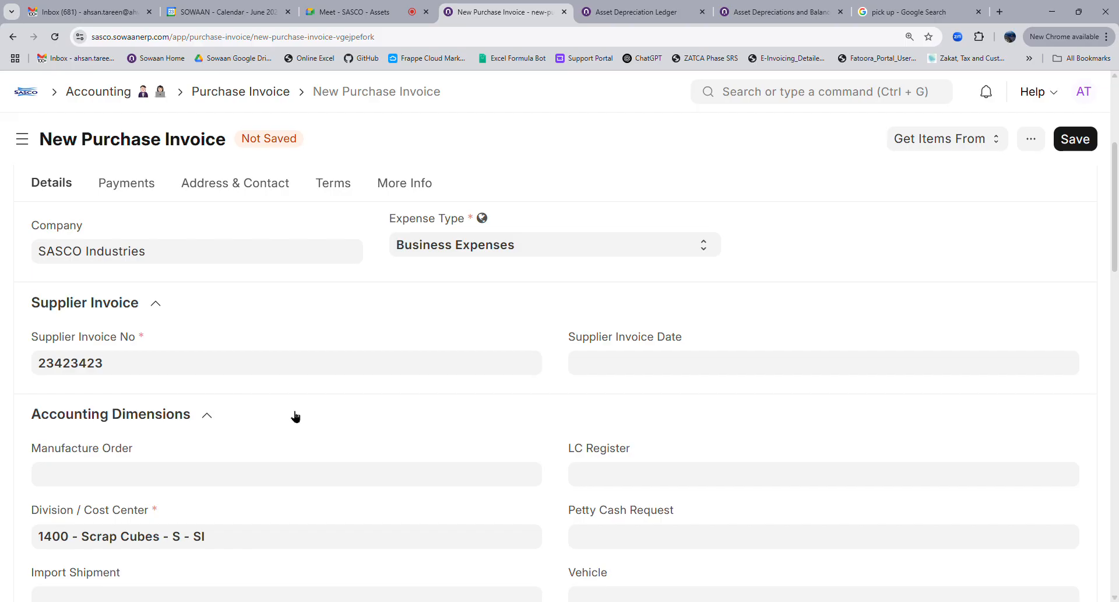
scroll(292, 416, down, 4)
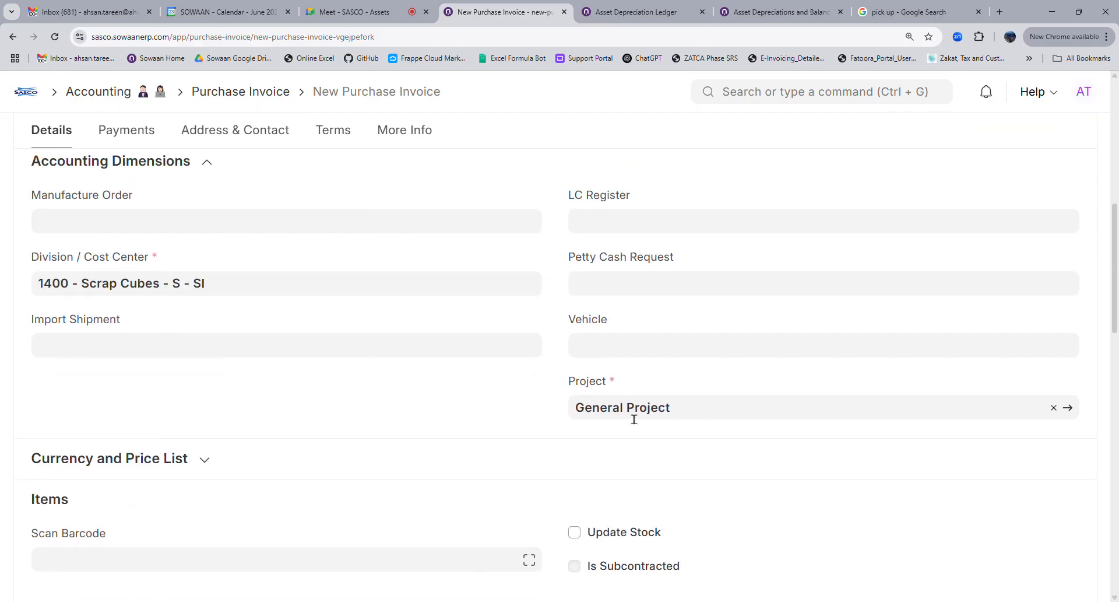
click(227, 296)
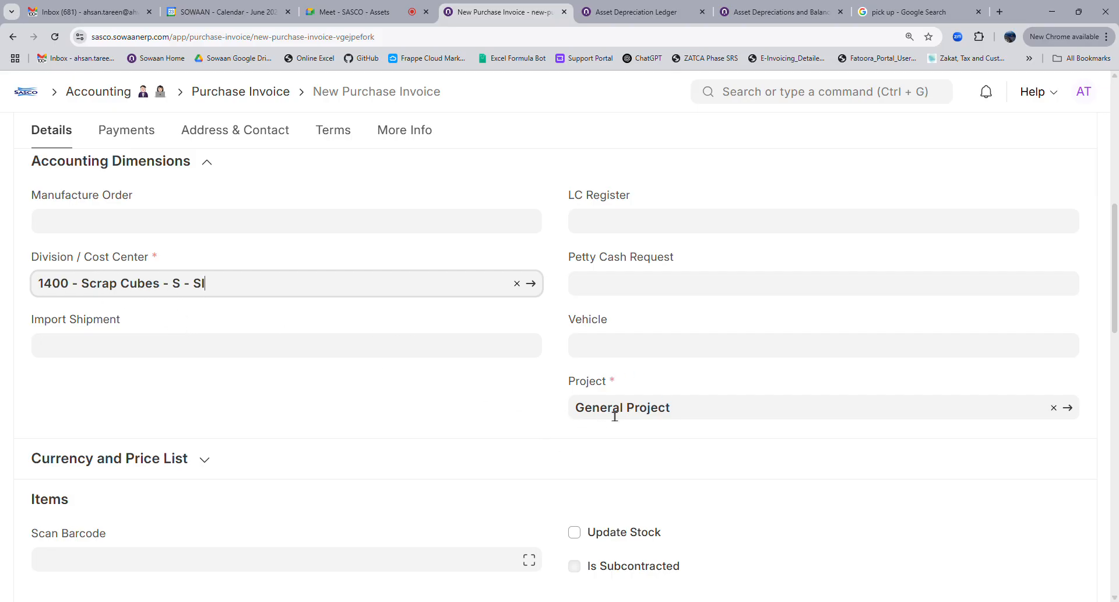
Change the Services line description to 'Insurance policy 2025 -26' and its rate to 5,000
scroll(638, 455, down, 4)
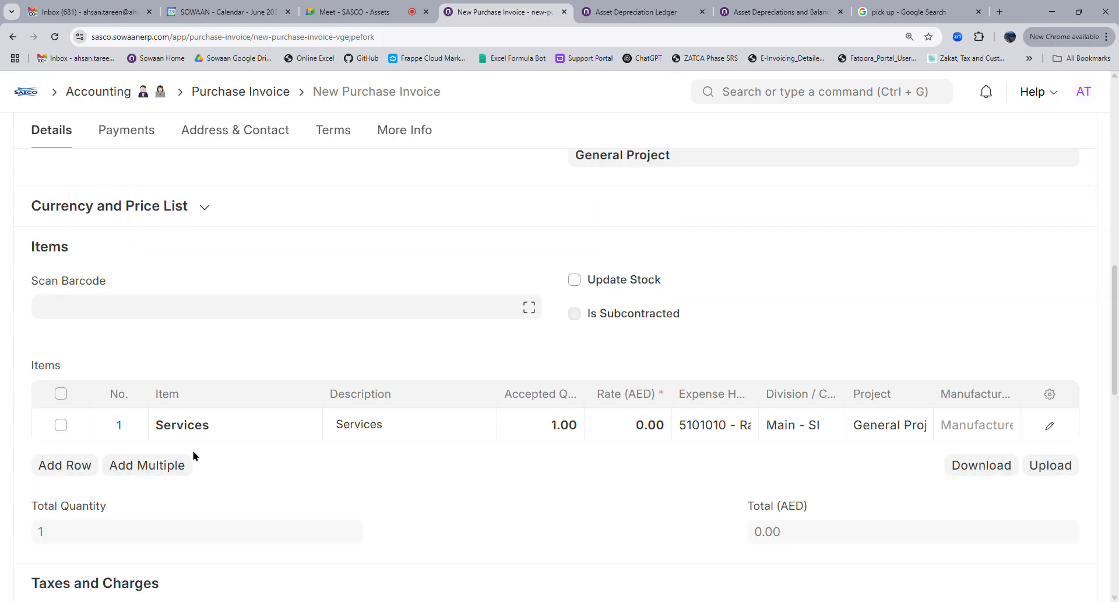
double_click(387, 440)
text(insurance policy 2025 -26)
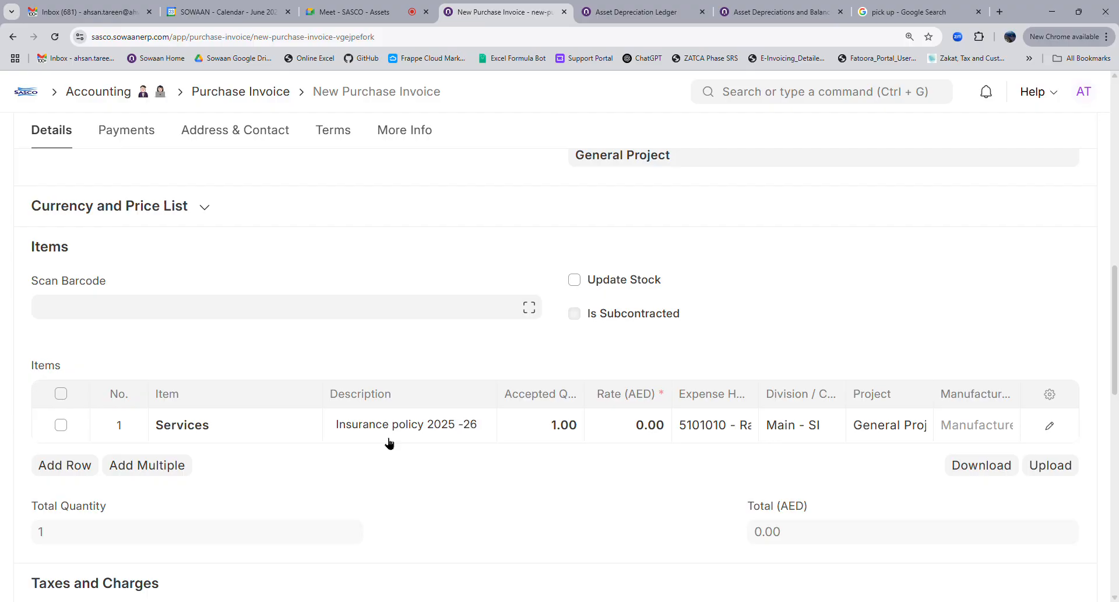
click(627, 441)
text(4)
key(BackSpace)
text(5000)
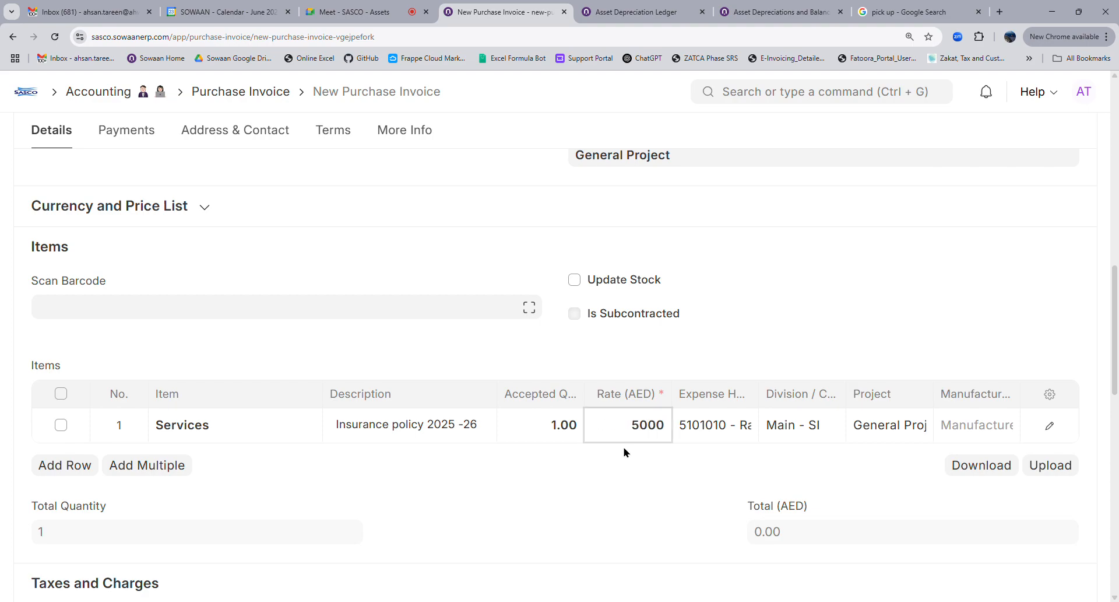
click(625, 457)
scroll(677, 457, down, 4)
scroll(677, 457, up, 4)
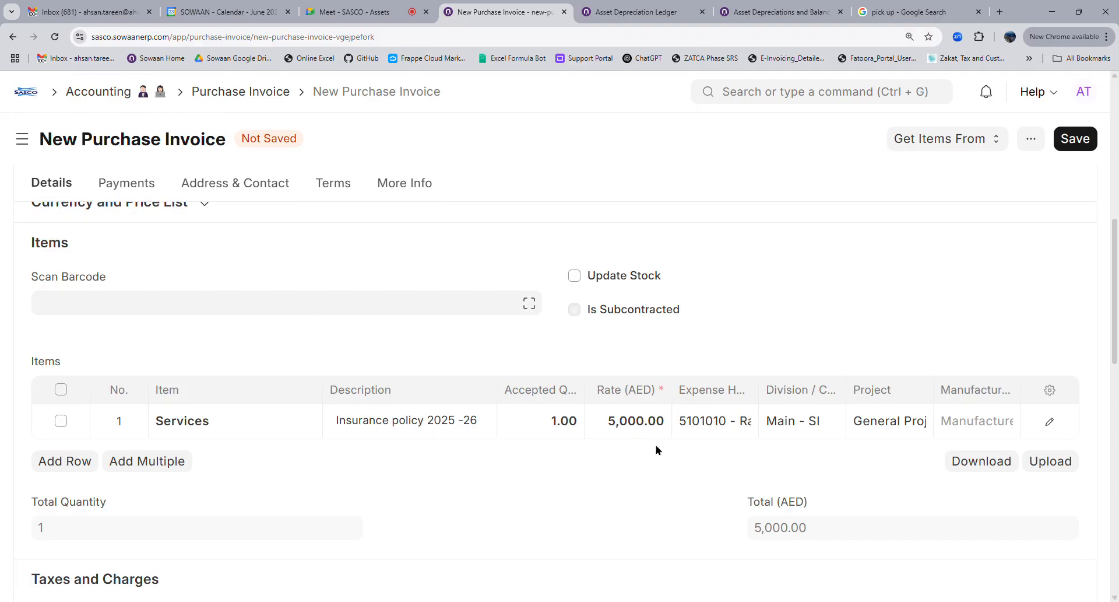
Set the line's expense head to 6061001 - Admin - Insurance - SI
click(734, 422)
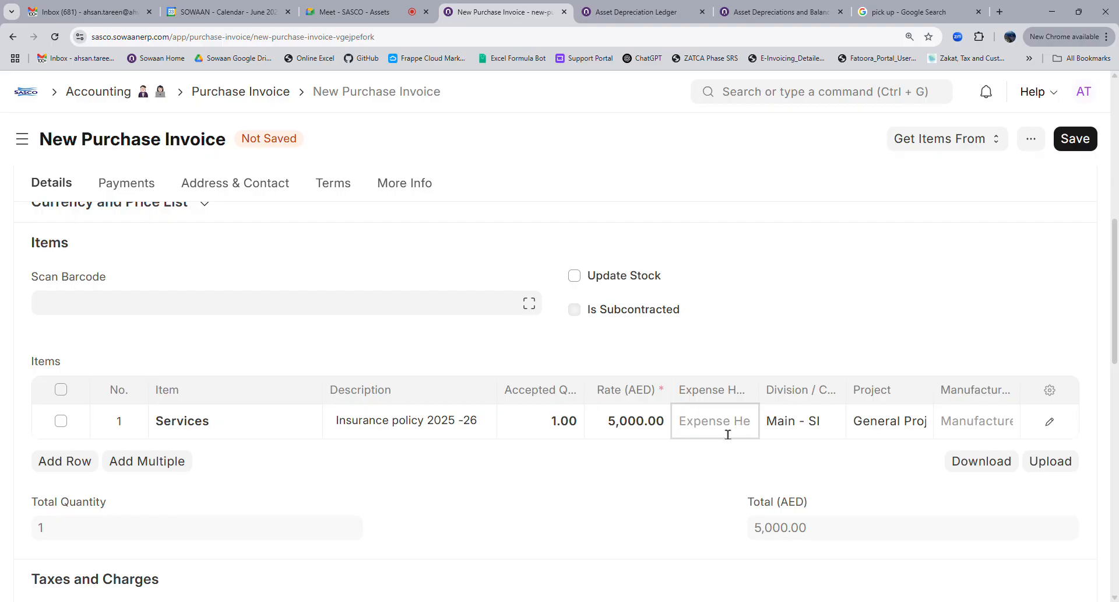
text(ins)
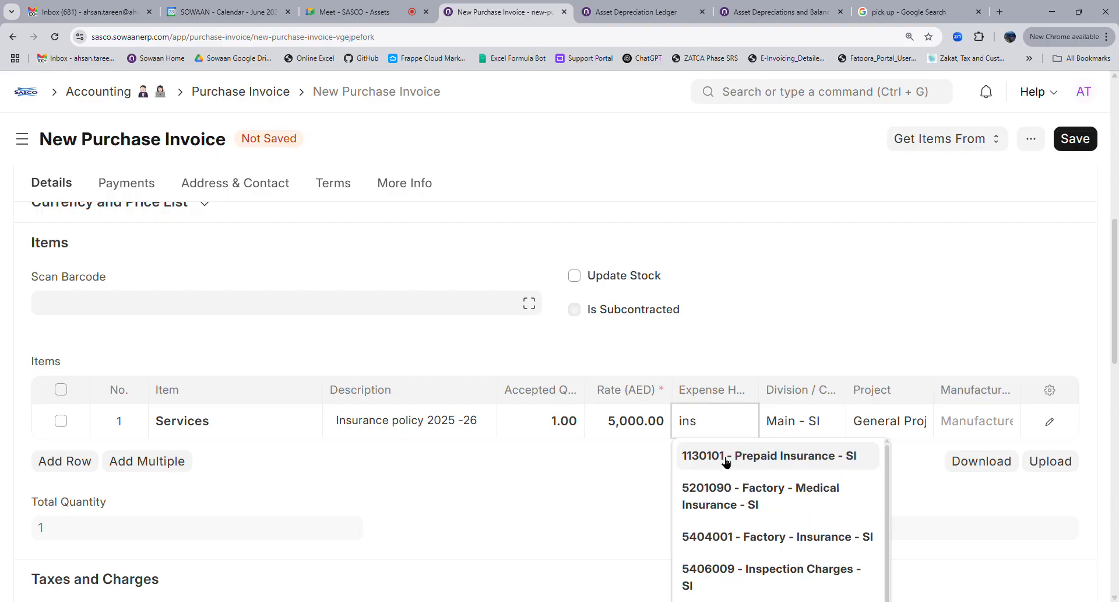
text(urance)
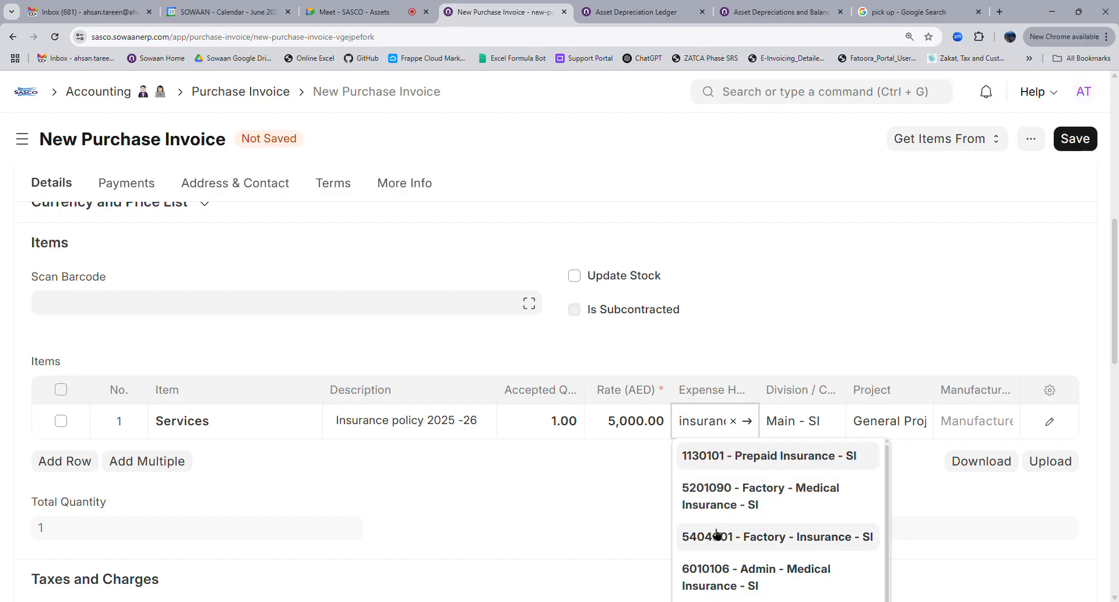
scroll(717, 534, down, 2)
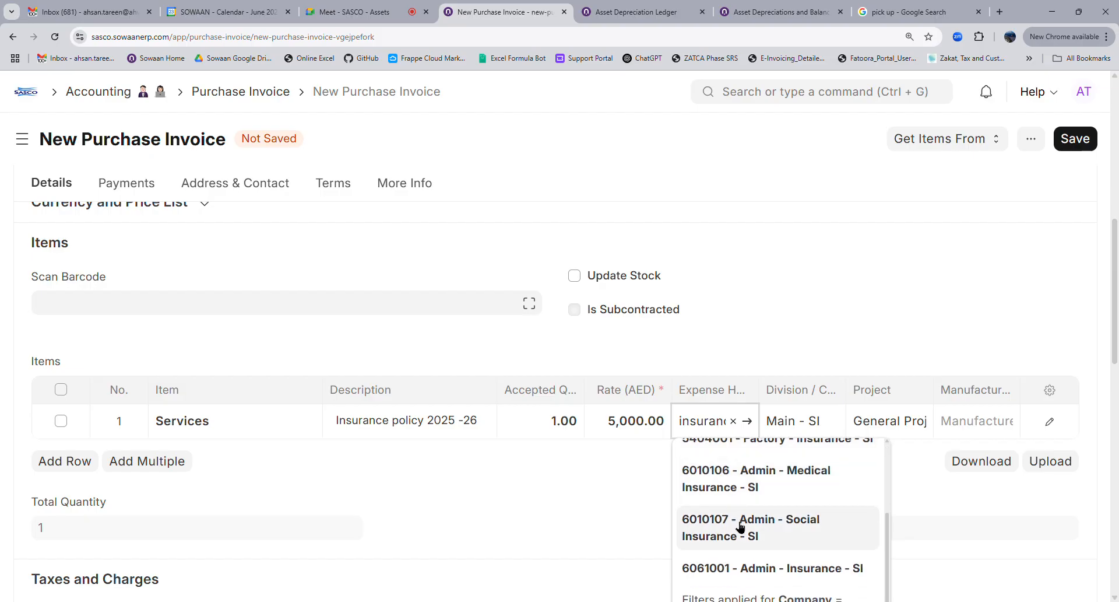
click(810, 568)
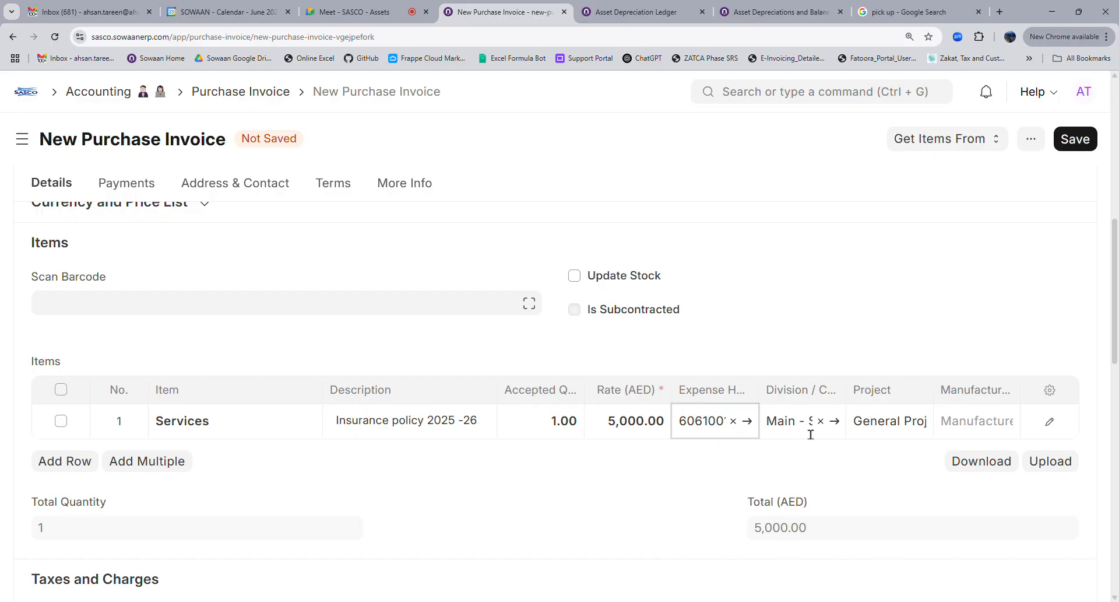
Save the invoice as Draft ACC-PINV-2025-00008 and move to the Asset Depreciation Ledger
scroll(445, 381, up, 4)
click(155, 415)
scroll(125, 378, down, 3)
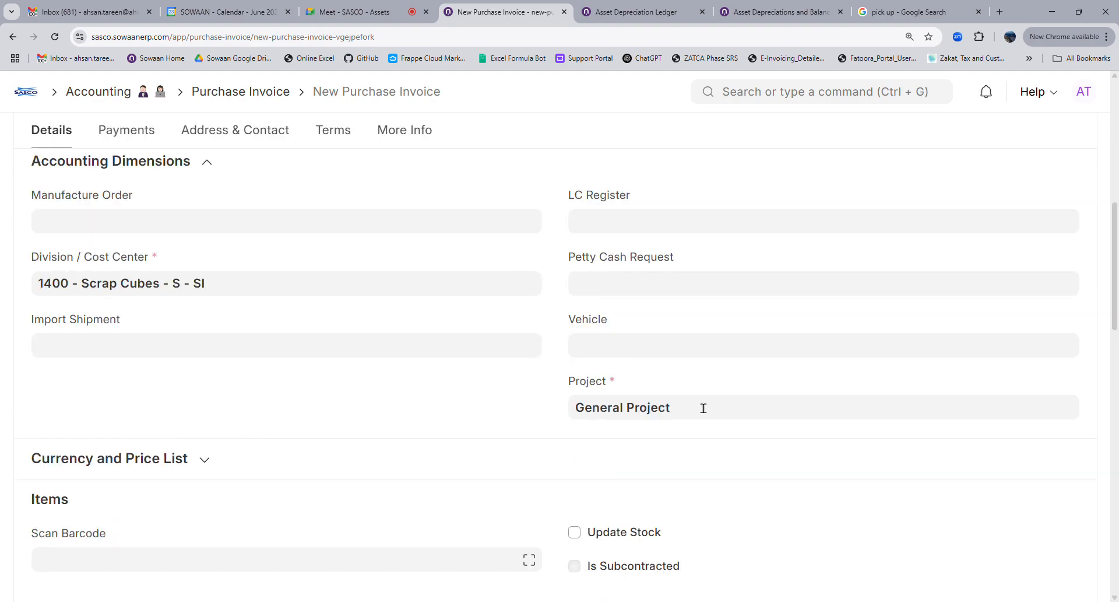
scroll(732, 447, down, 4)
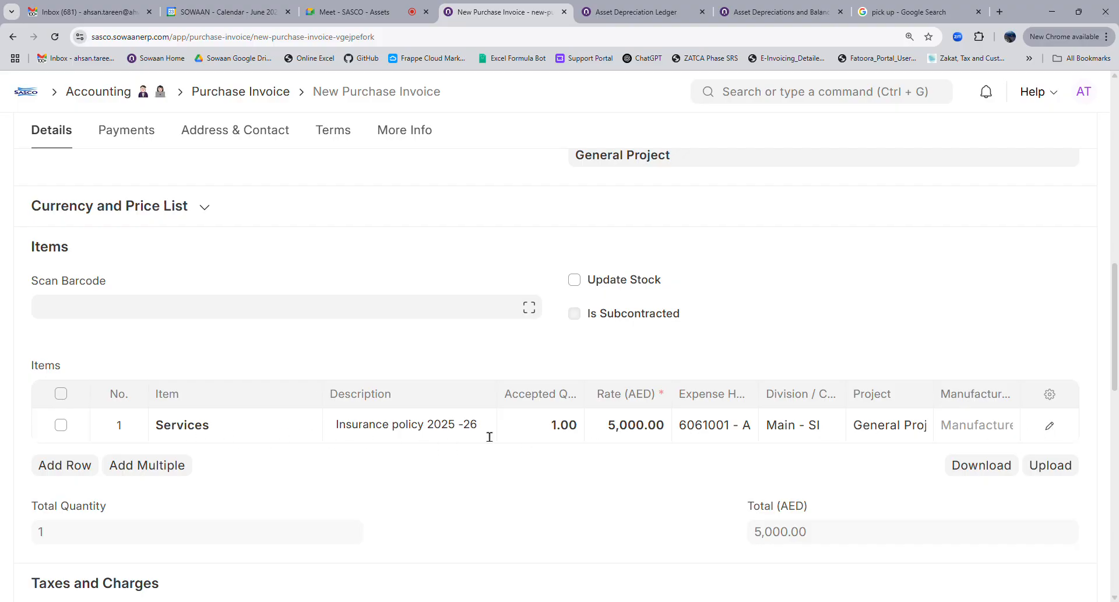
scroll(420, 402, up, 4)
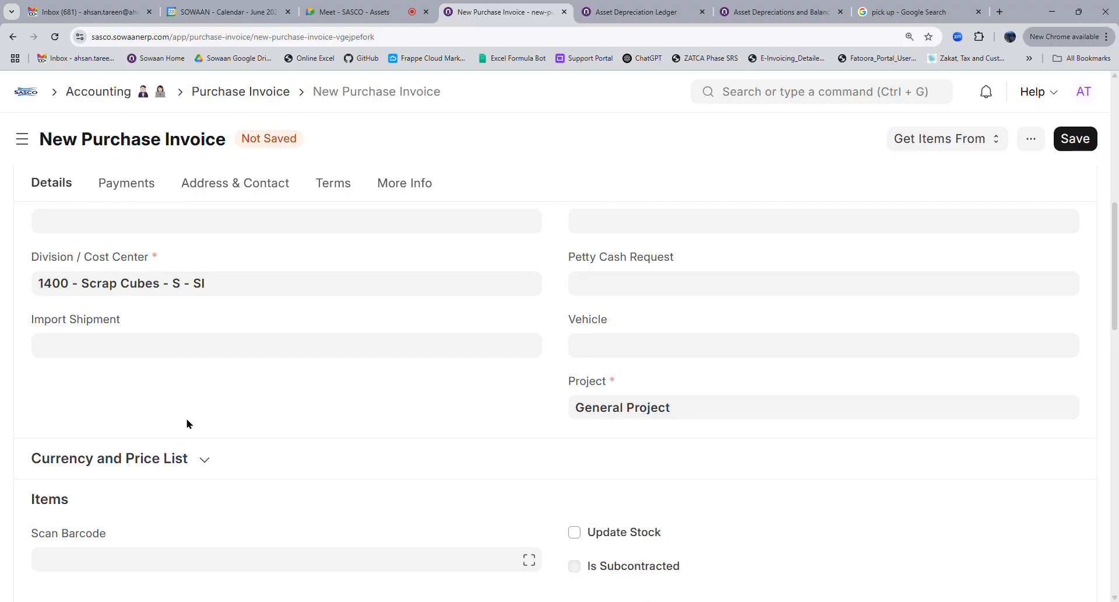
scroll(186, 423, up, 4)
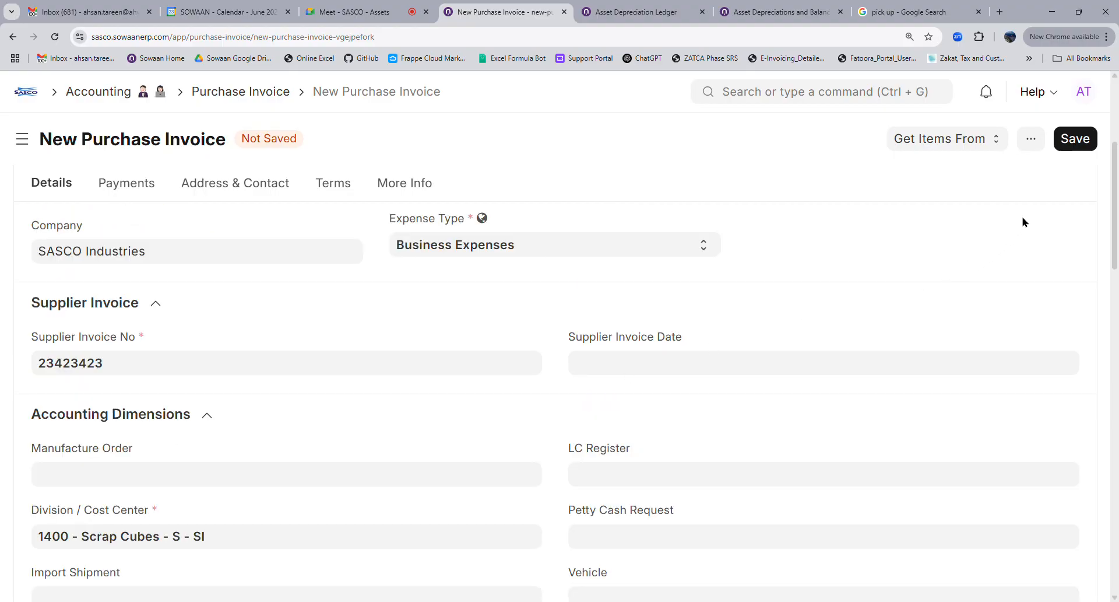
click(1074, 141)
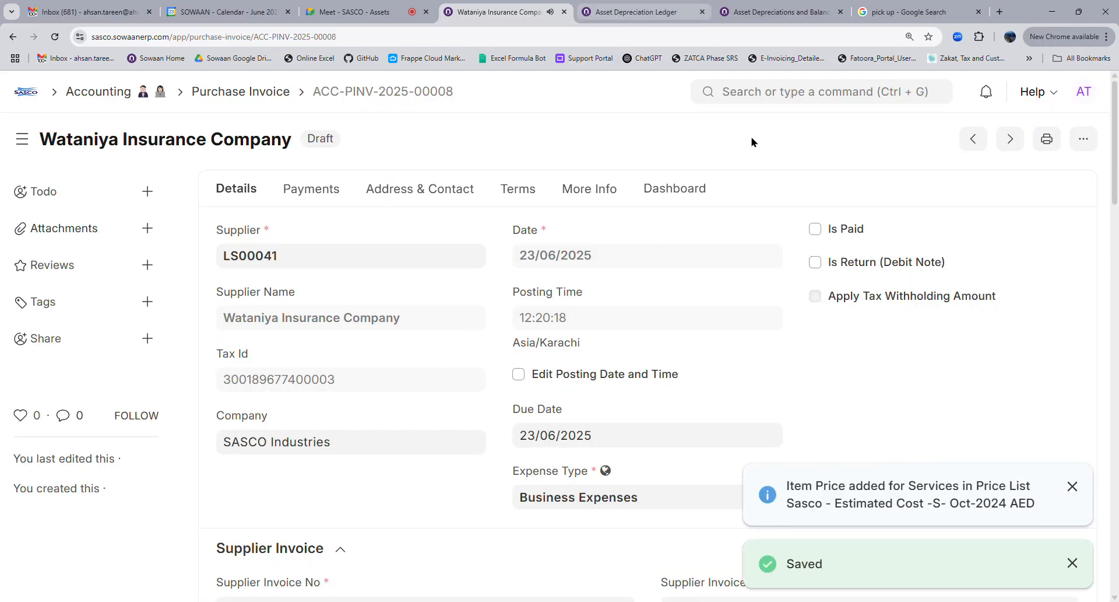
key(ctrl+Tab)
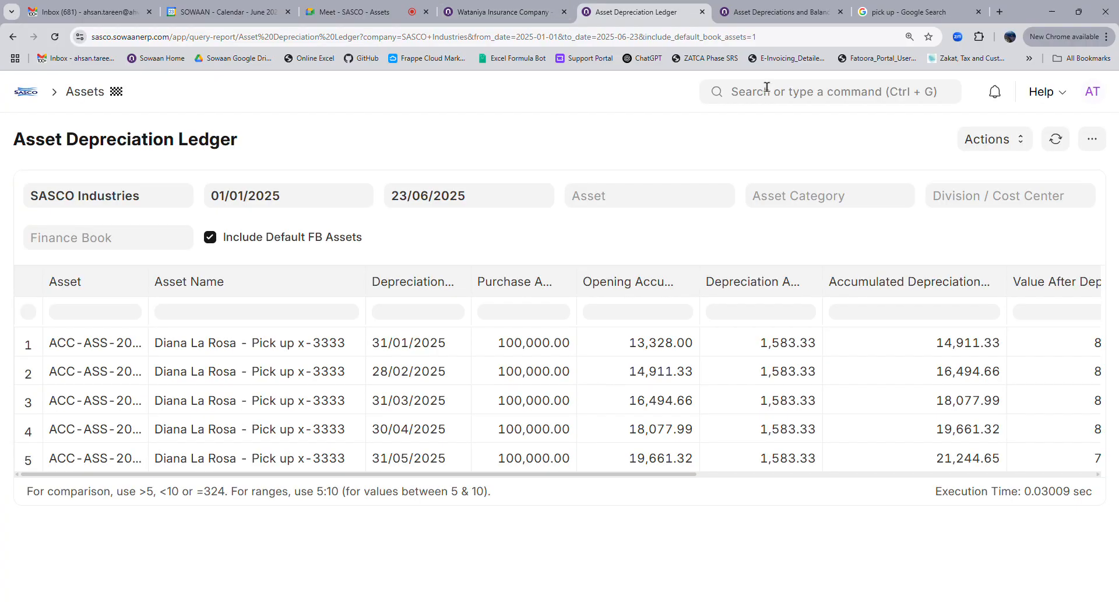
Open the Asset list to look over the assets
click(773, 93)
text(asset)
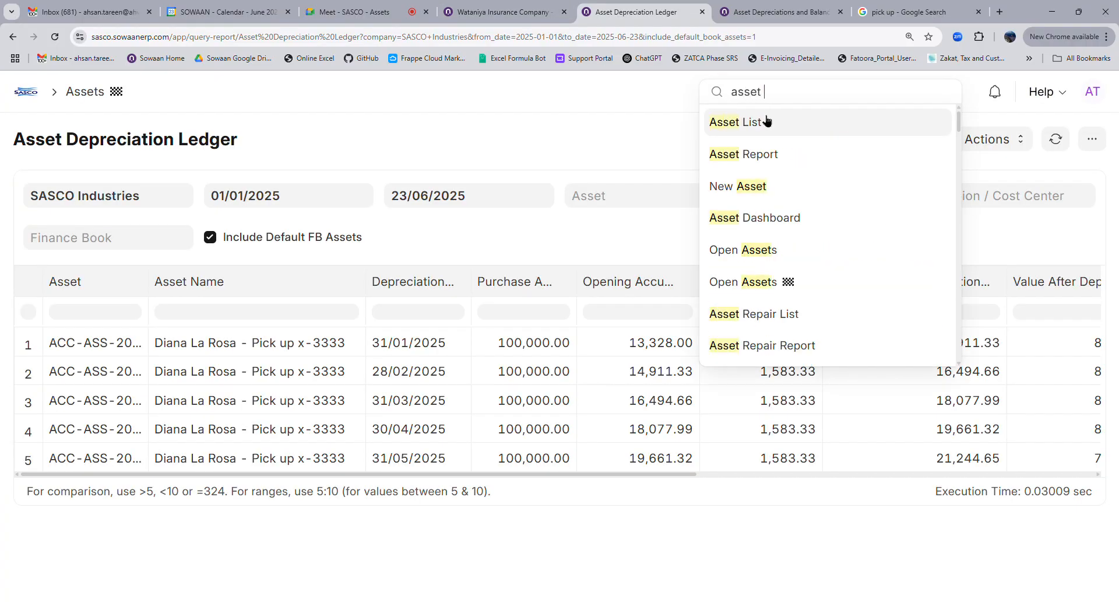
click(765, 124)
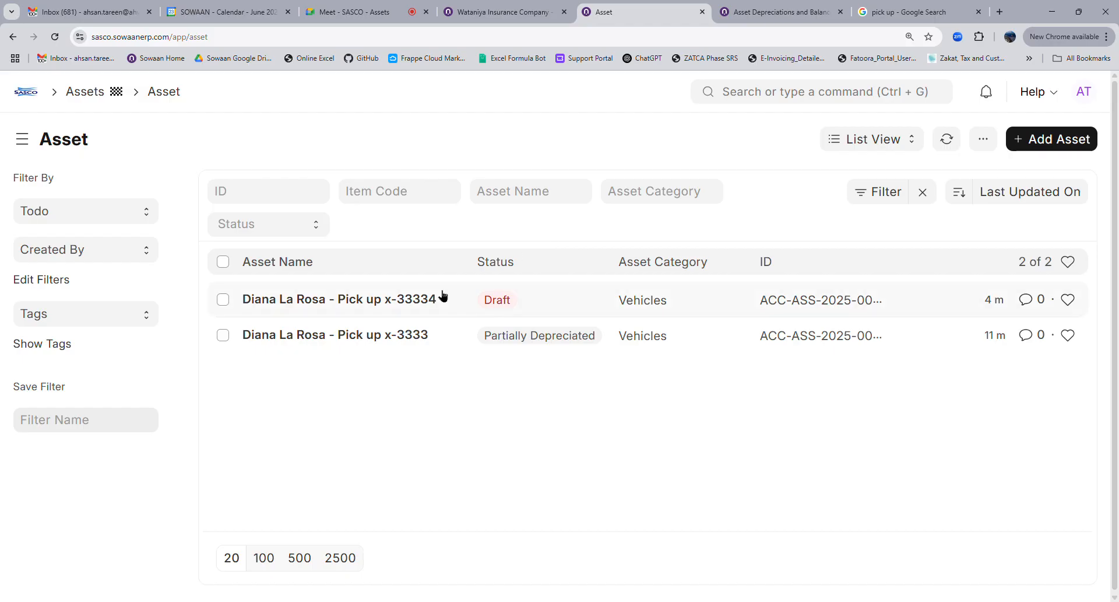
Open the Accounting Dimension list showing its four enabled dimensions
click(808, 109)
text(accounting d)
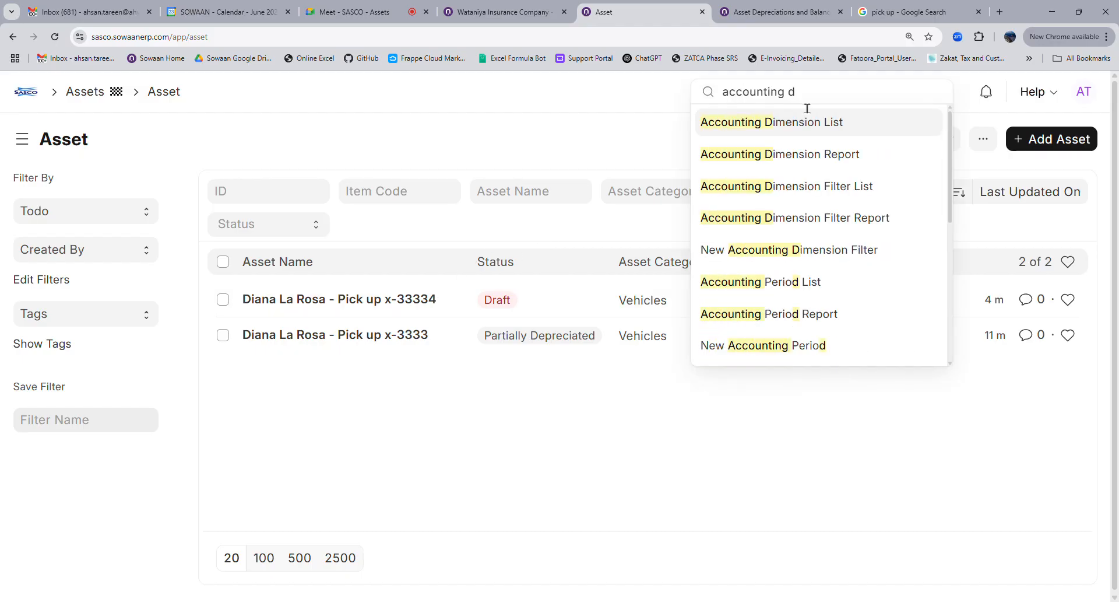
key(Return)
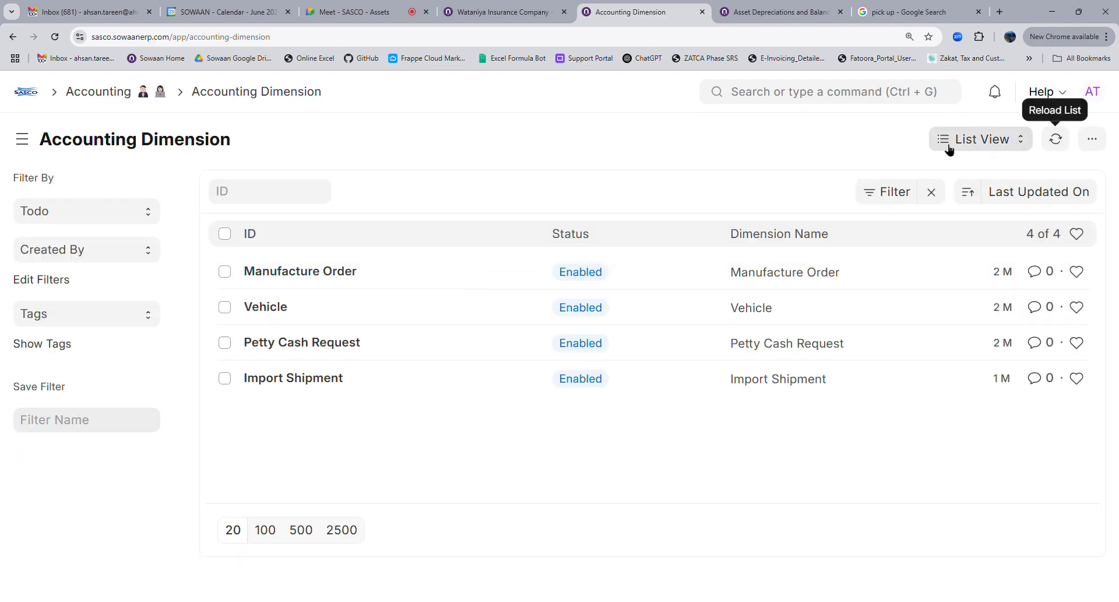
click(788, 106)
text(role per)
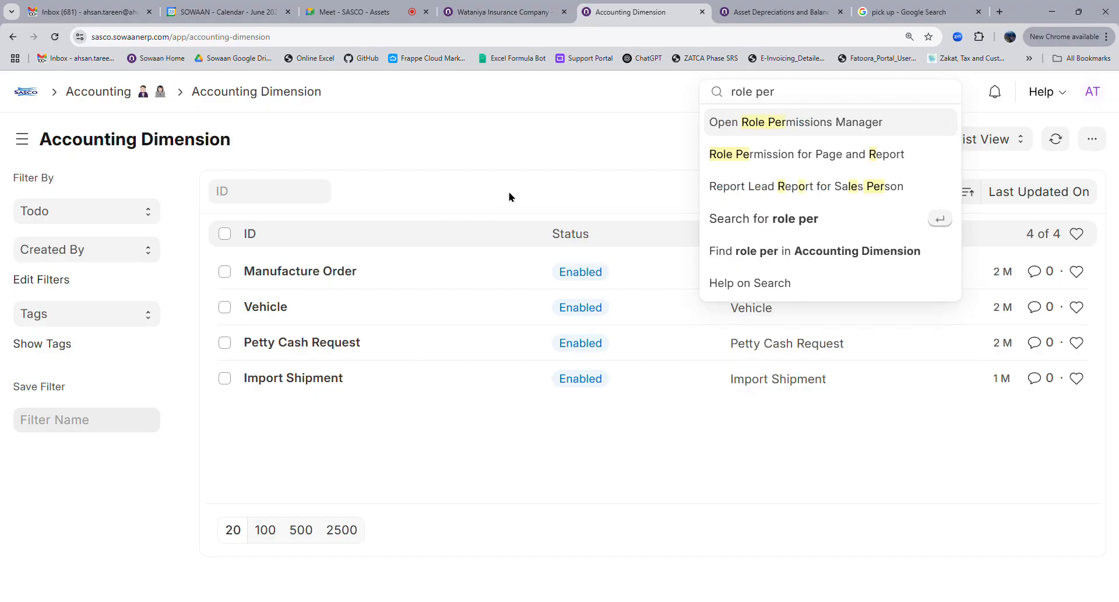
Grant System Manager Create permission on Accounting Dimension in Role Permissions Manager
click(779, 120)
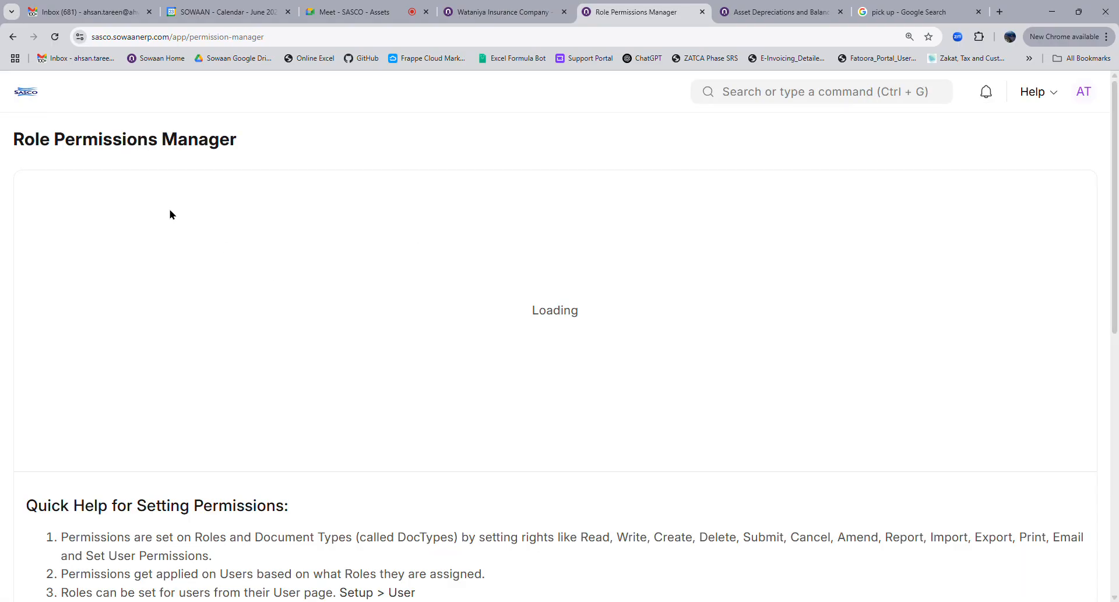
click(126, 193)
text(accounting d)
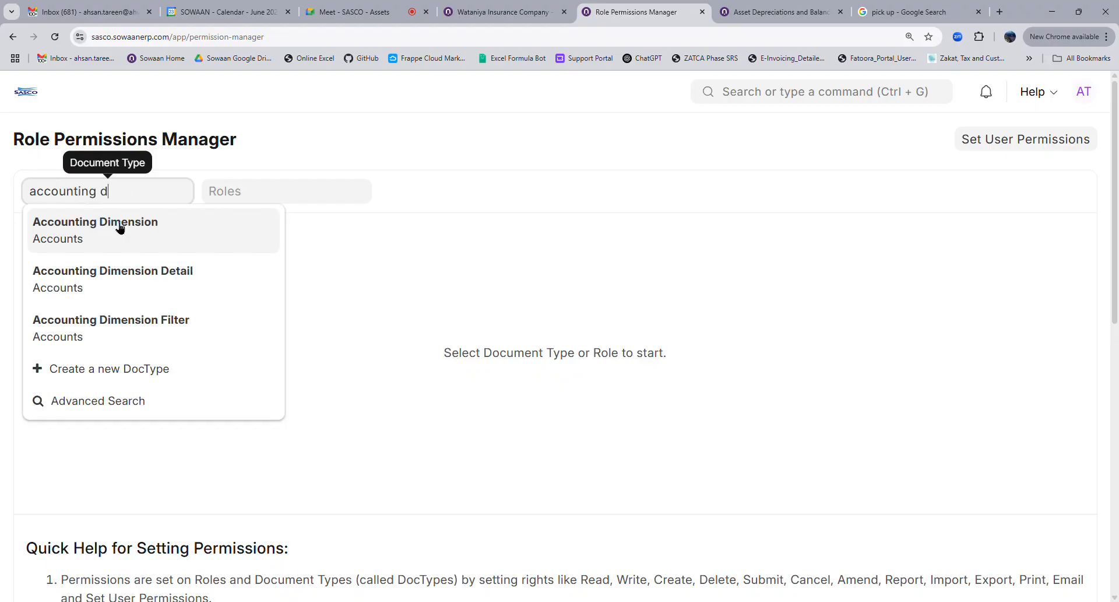
key(Return)
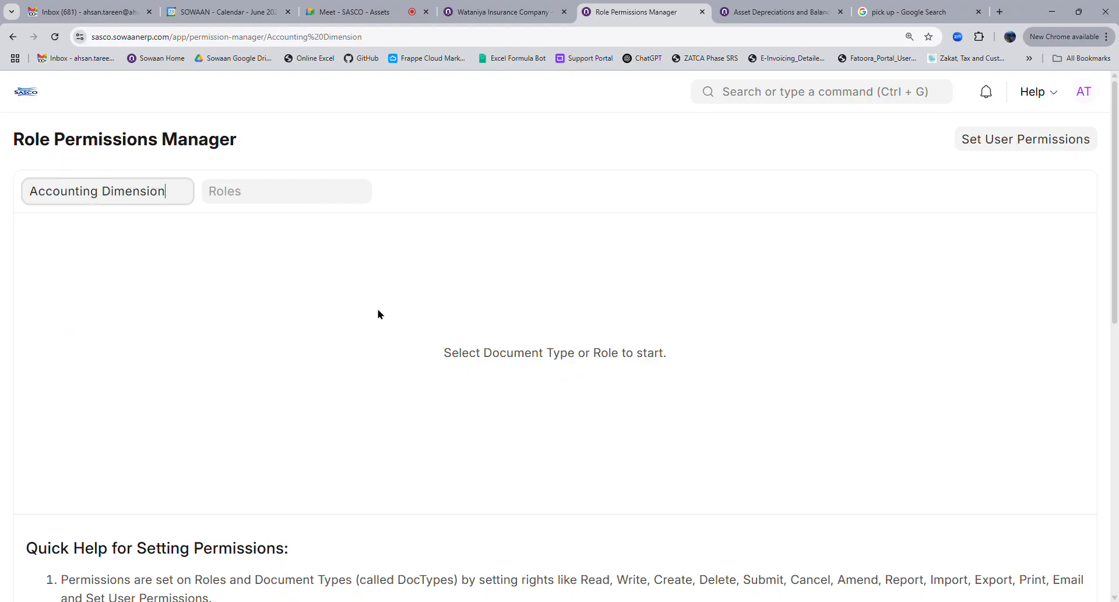
click(1033, 139)
click(581, 327)
Go back to the Accounting Dimension list via the search bar
click(792, 91)
text(accounting d)
key(Return)
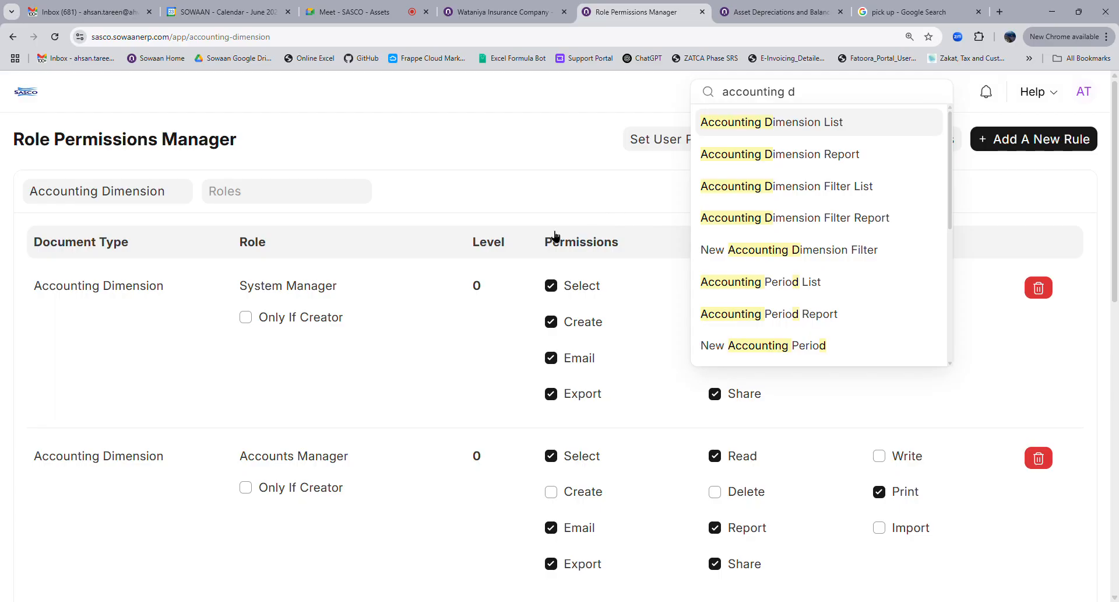
Reload the Accounting Dimension list and open a new blank Accounting Dimension form
click(54, 37)
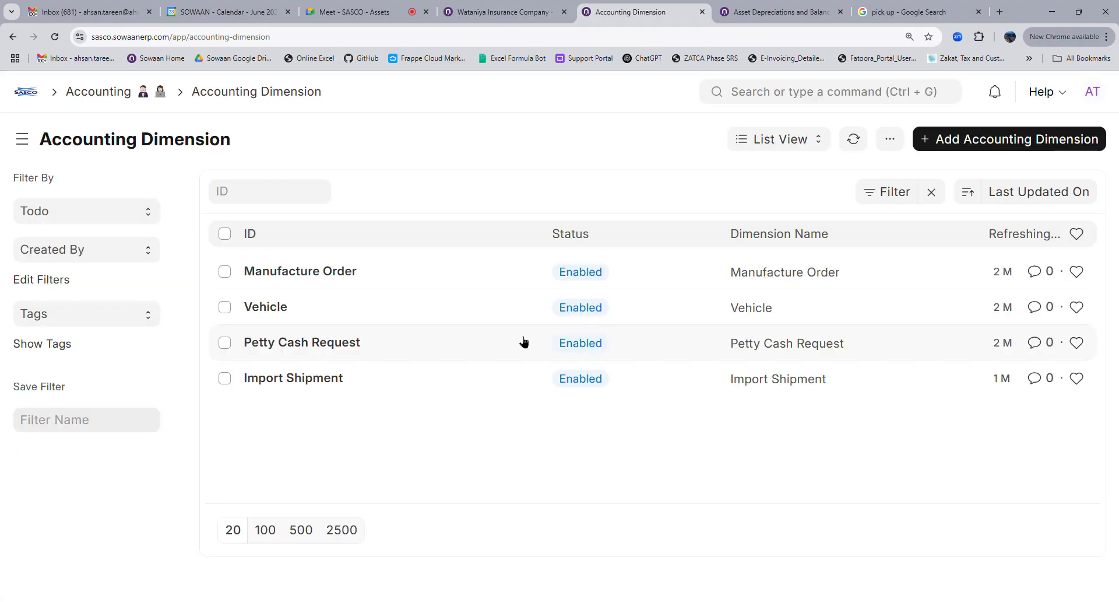
click(983, 146)
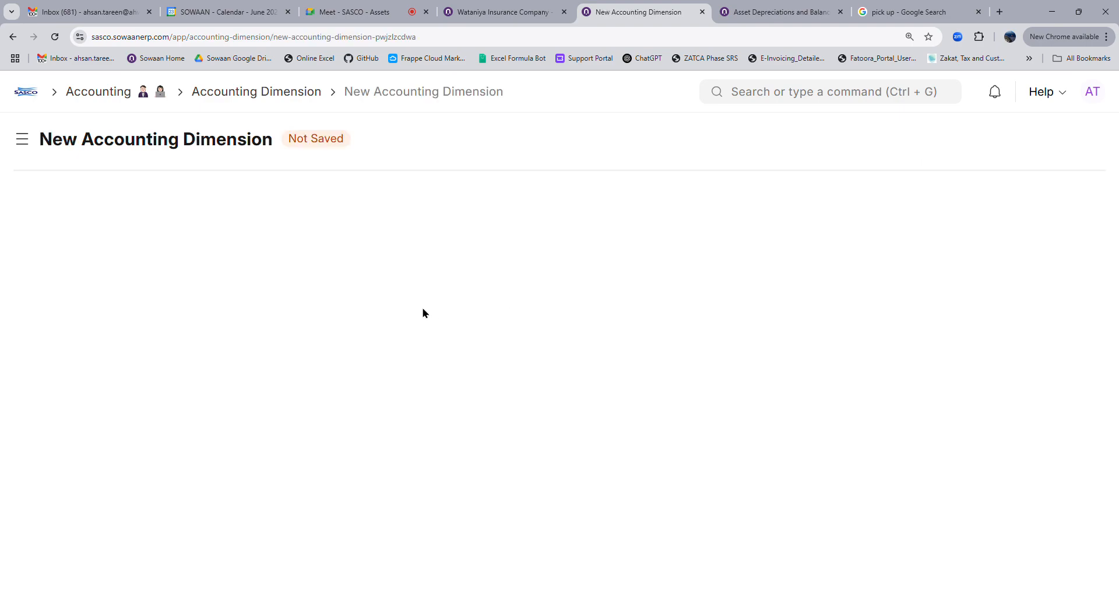
click(223, 98)
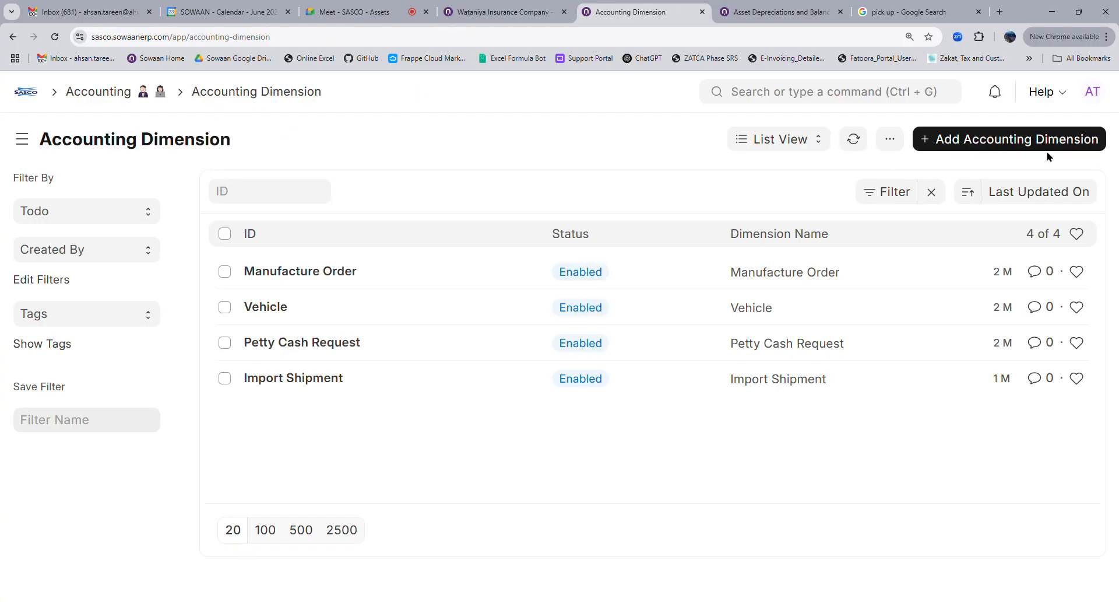
click(1044, 148)
click(54, 37)
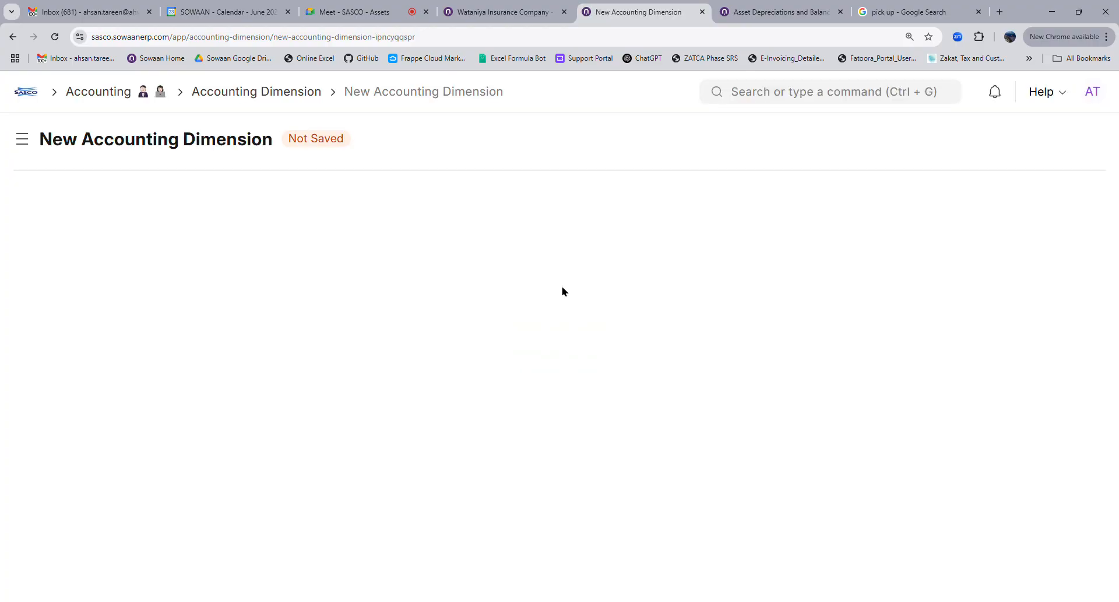
Open the Role Permissions Manager and start choosing the document type
click(755, 100)
text(role per)
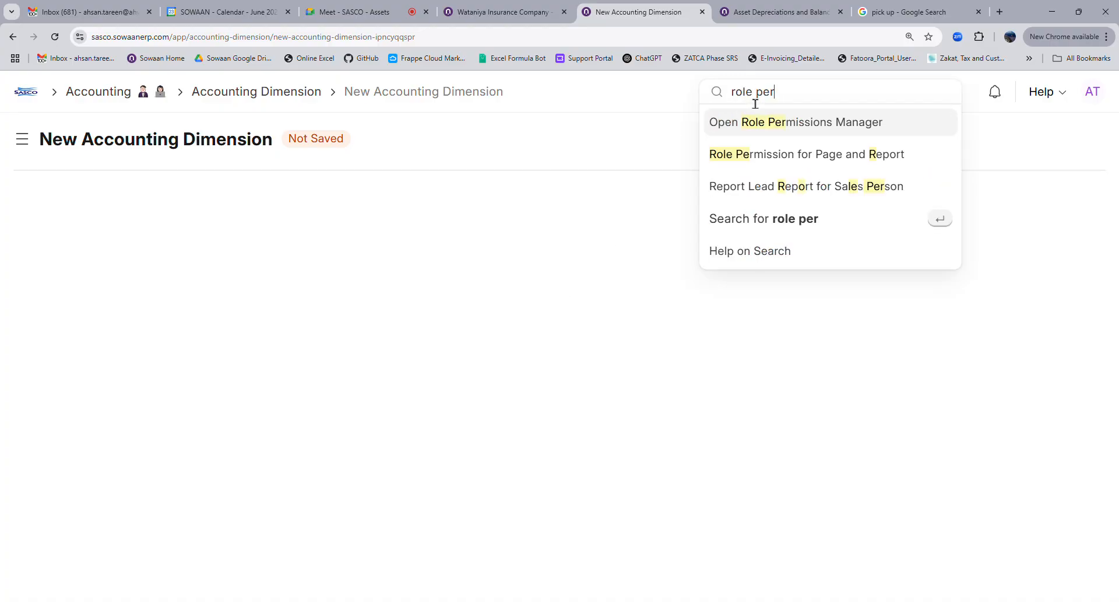
click(752, 119)
click(149, 206)
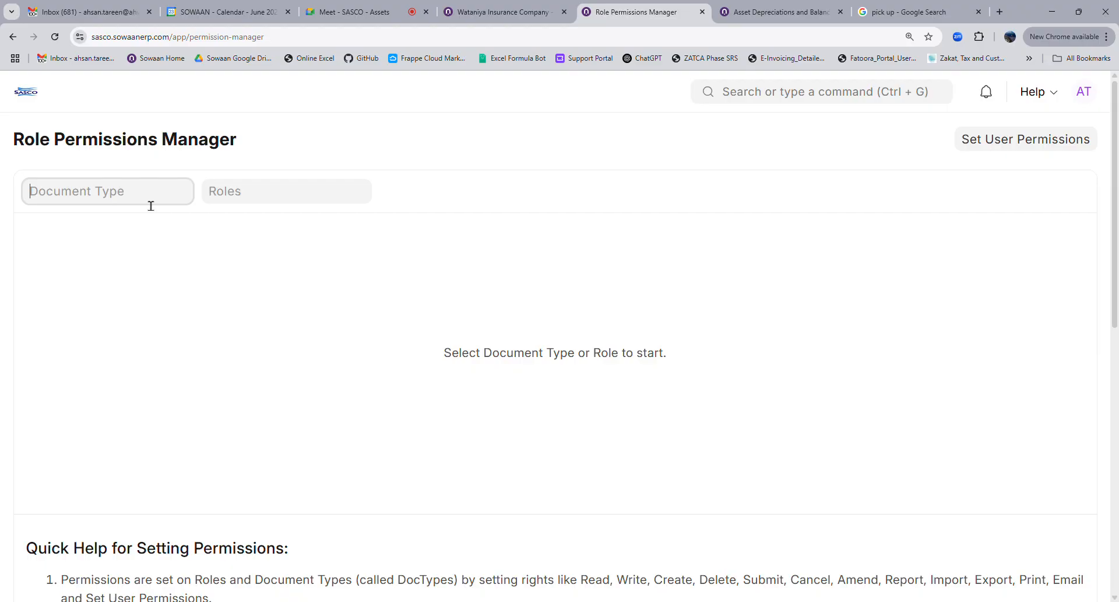
text(accountind)
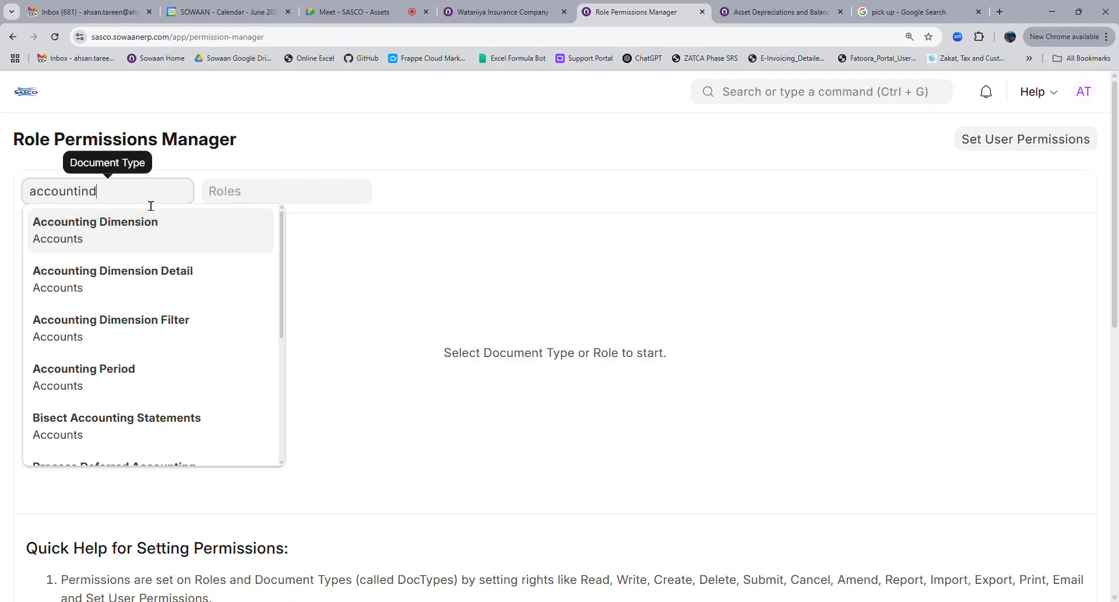
click(145, 221)
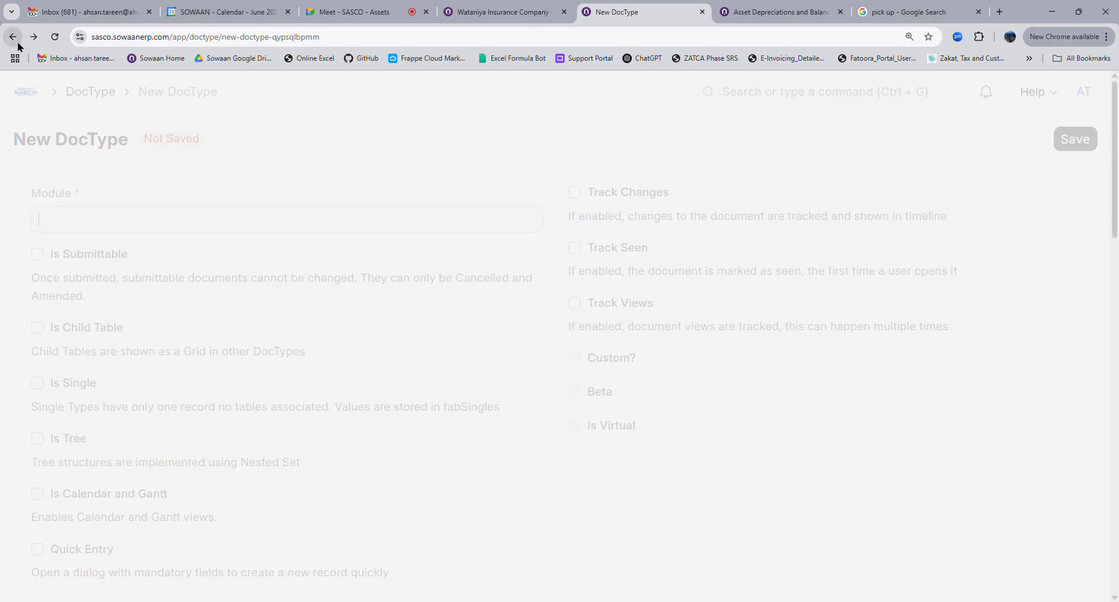
click(12, 37)
click(117, 209)
Load Accounting Dimension permissions and give System Manager Write access
click(133, 195)
text(accountind)
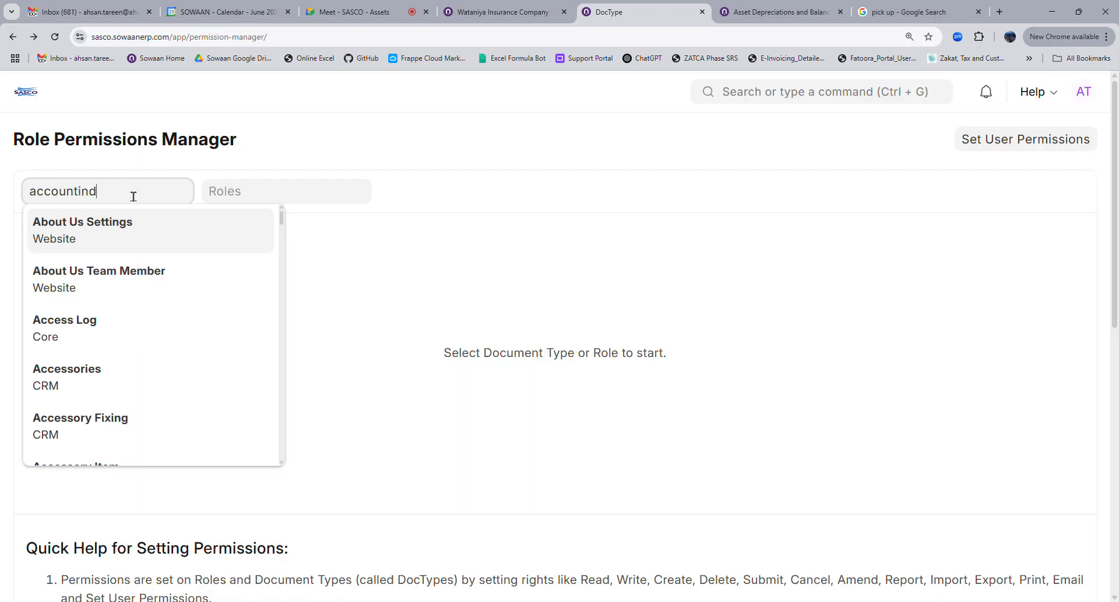
key(BackSpace)
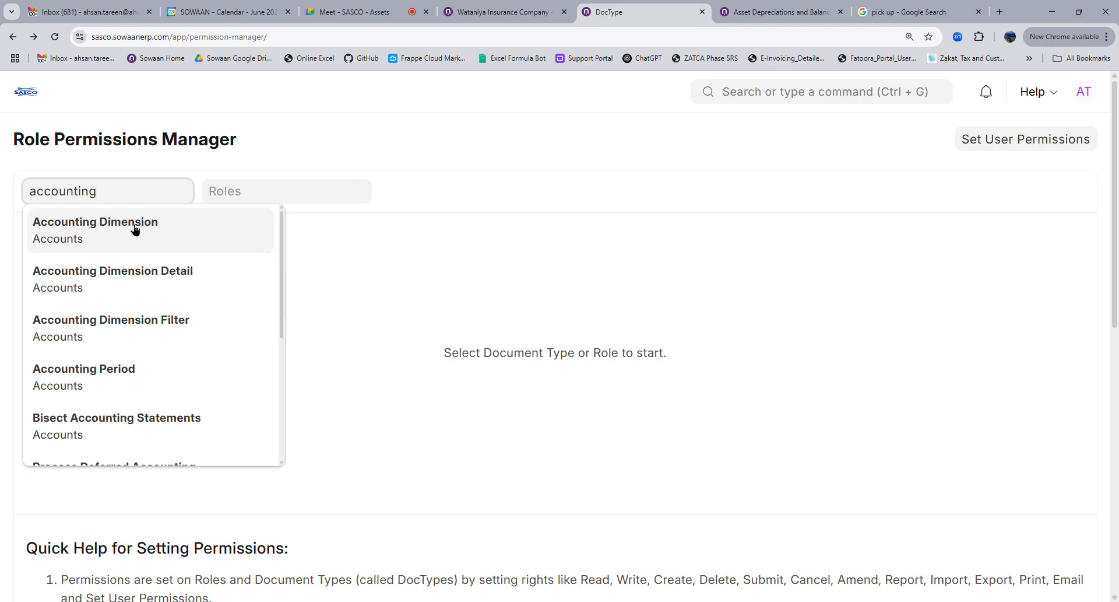
click(135, 229)
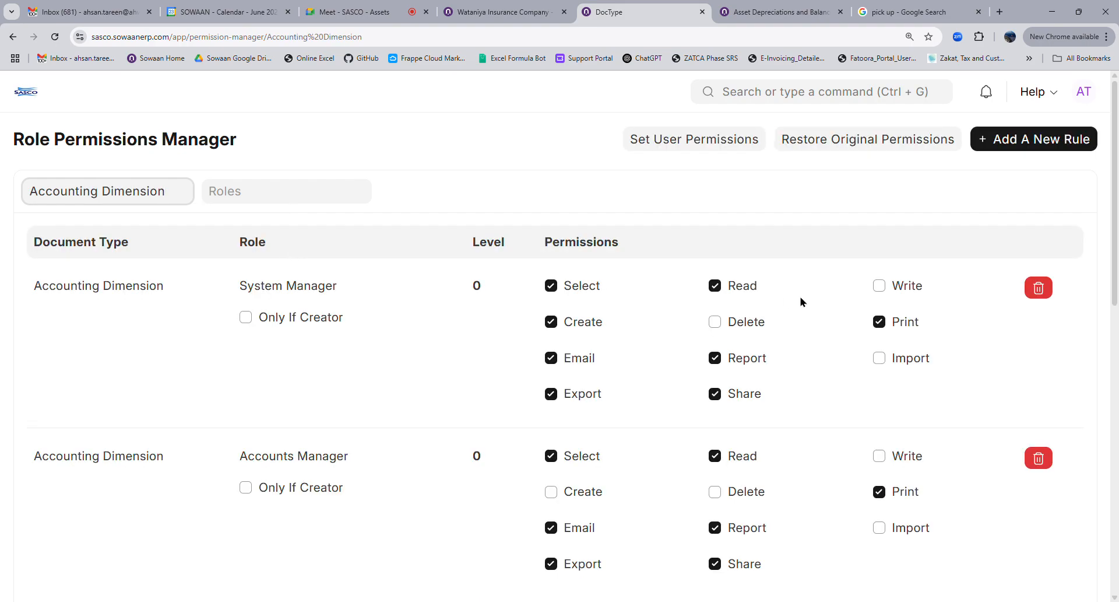
click(894, 286)
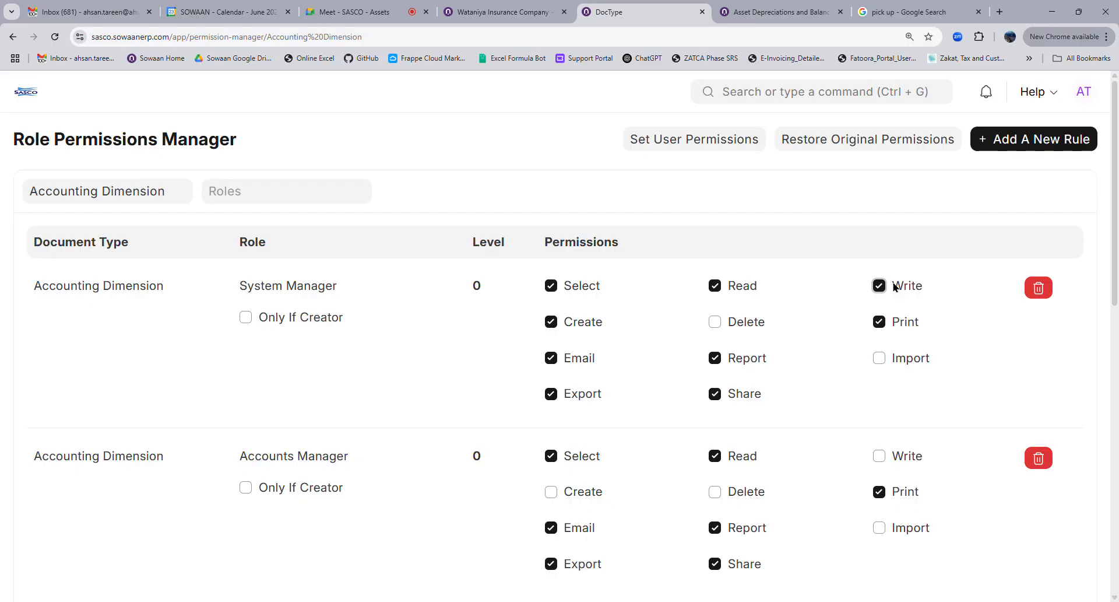
click(788, 93)
text(accountind d)
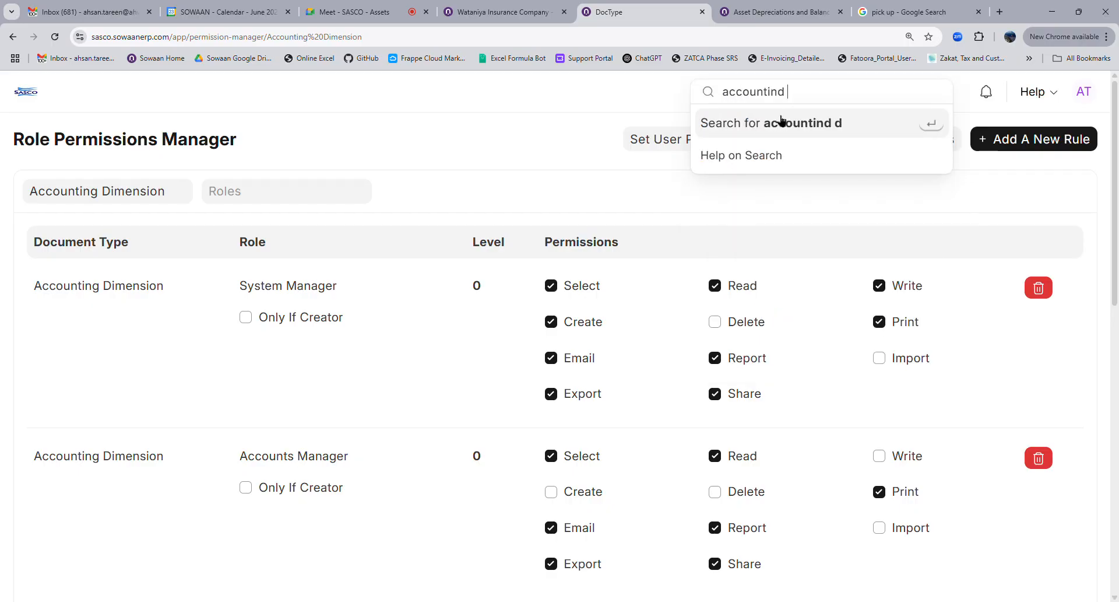
Open the Accounting Dimension list and hard-reload it to clear the cache
key(BackSpace)
key(BackSpace)
key(BackSpace)
text(g d)
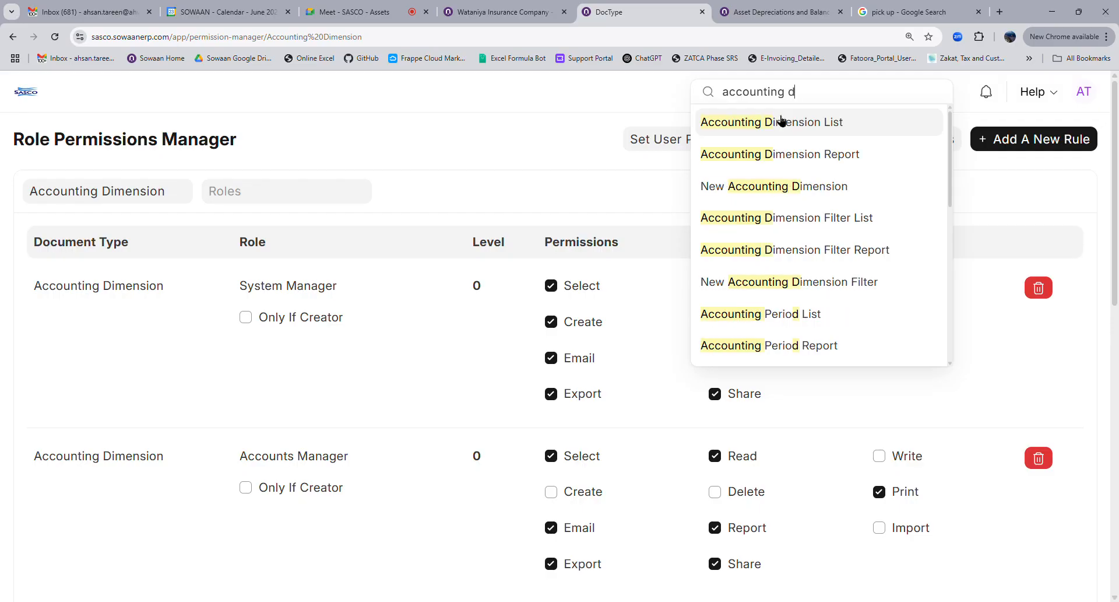
click(781, 121)
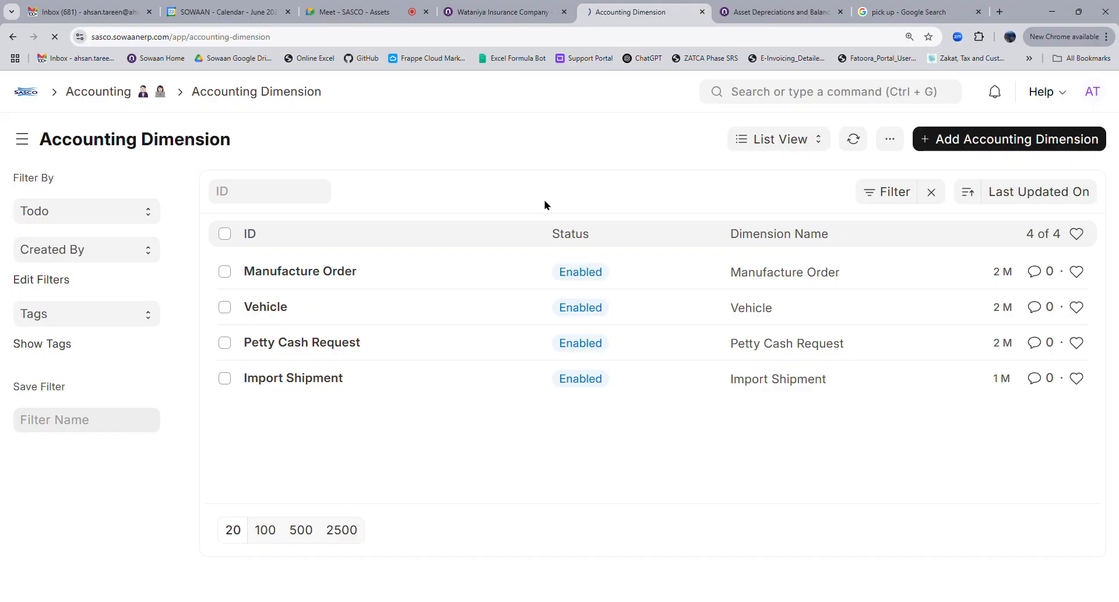
key(ctrl+shift+r)
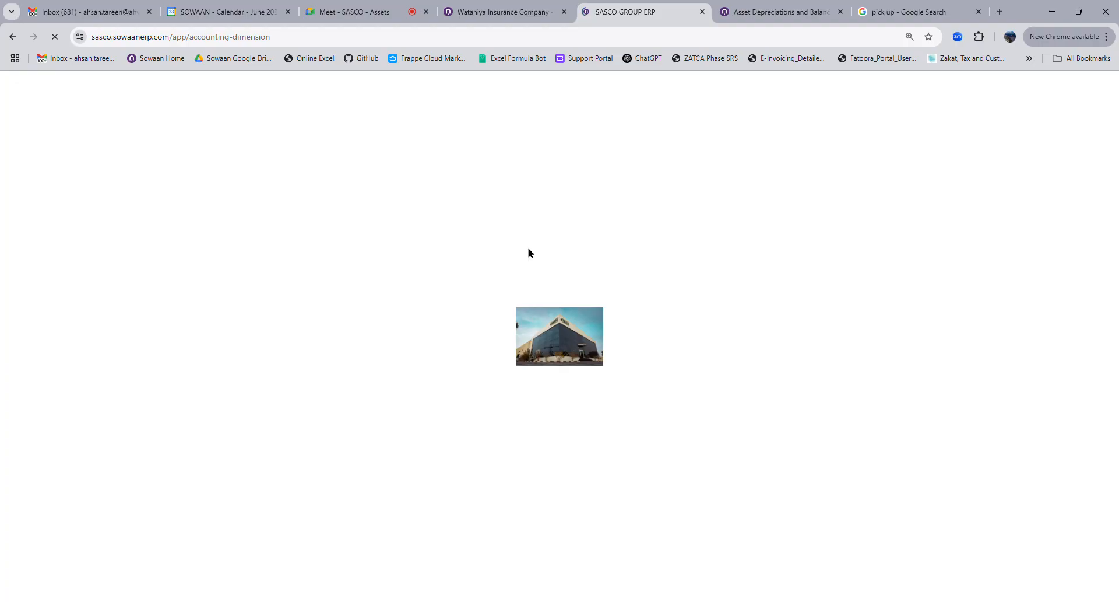
Save a new Asset-based accounting dimension with a SASCO Industries default row, then return to the invoice
click(957, 150)
text(ass)
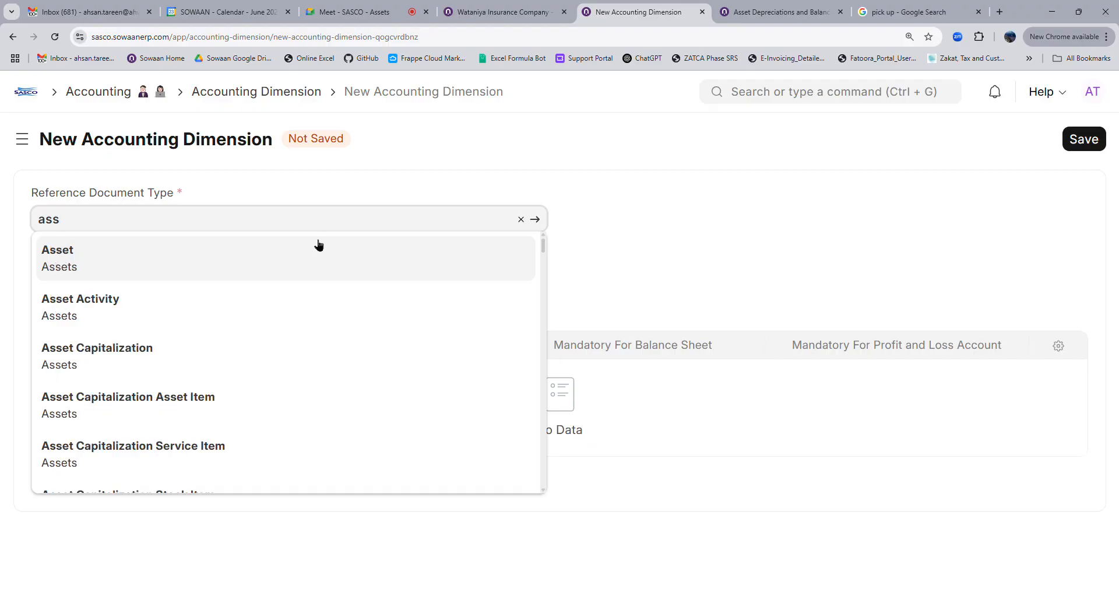
click(318, 245)
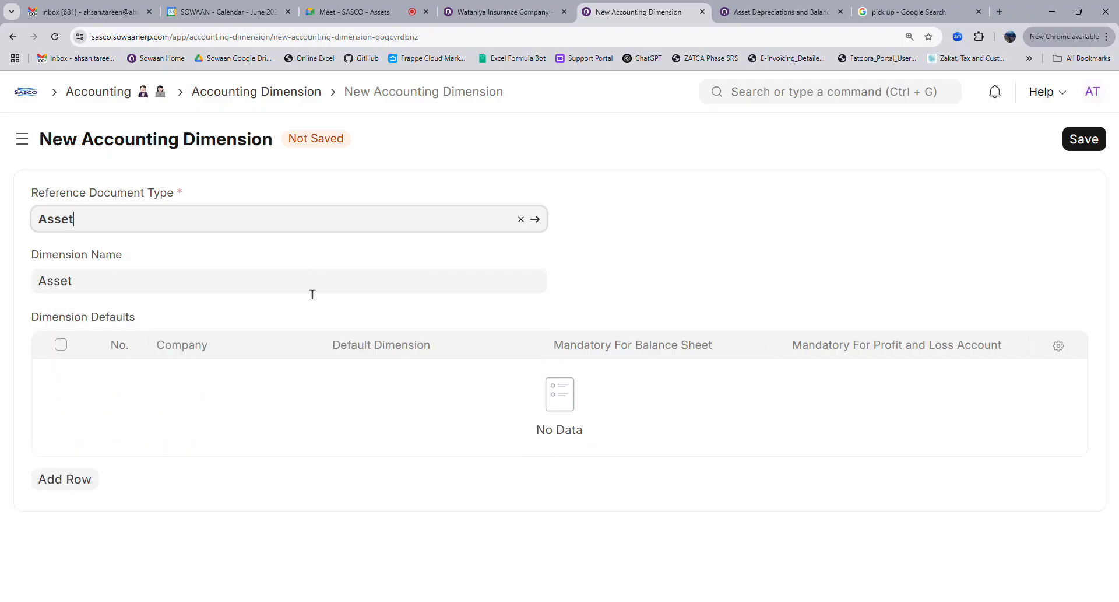
click(94, 485)
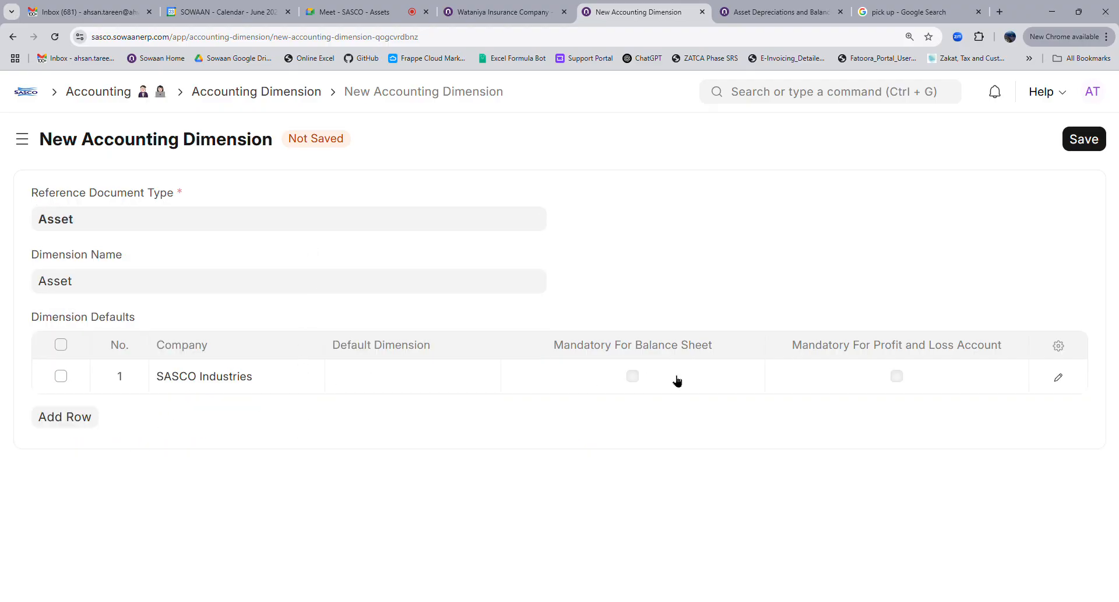
click(1086, 140)
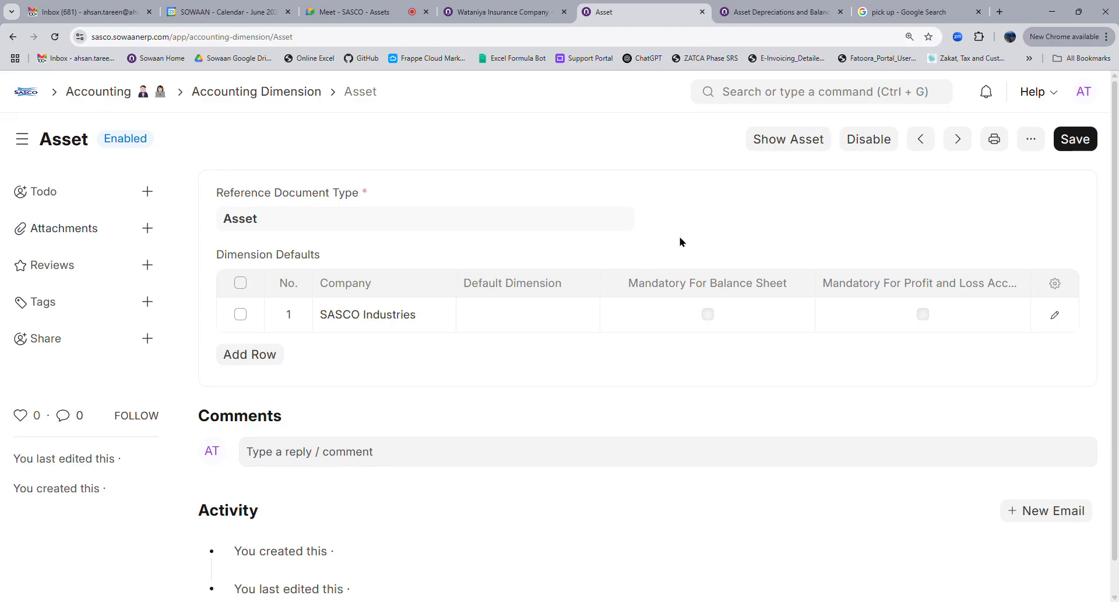
click(545, 14)
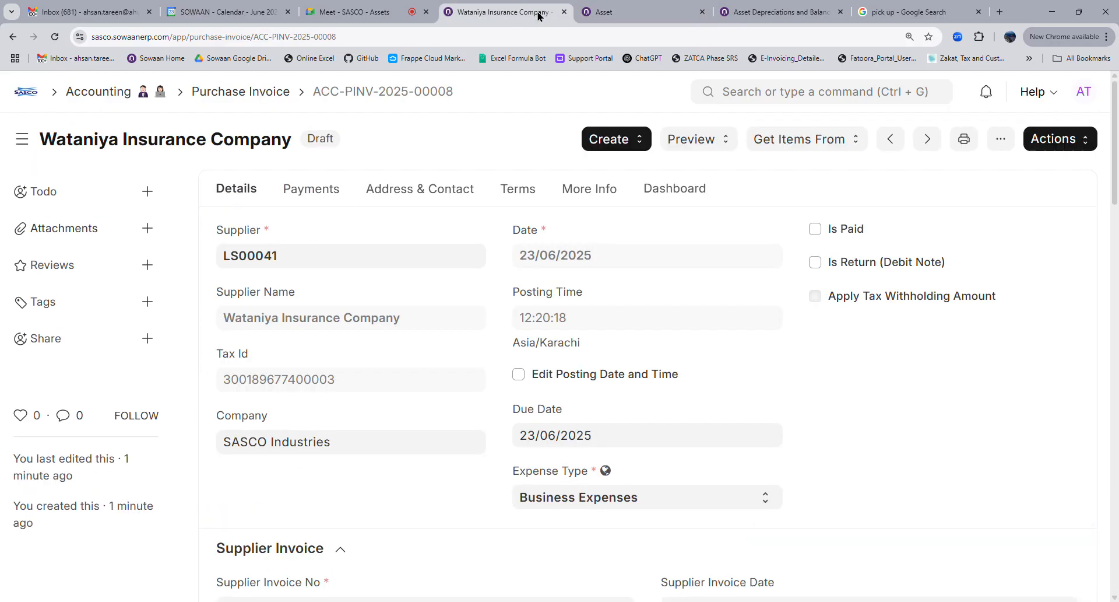
Reload the invoice and set ACC-ASS-2025-00001 in its Accounting Dimensions Asset field
click(53, 39)
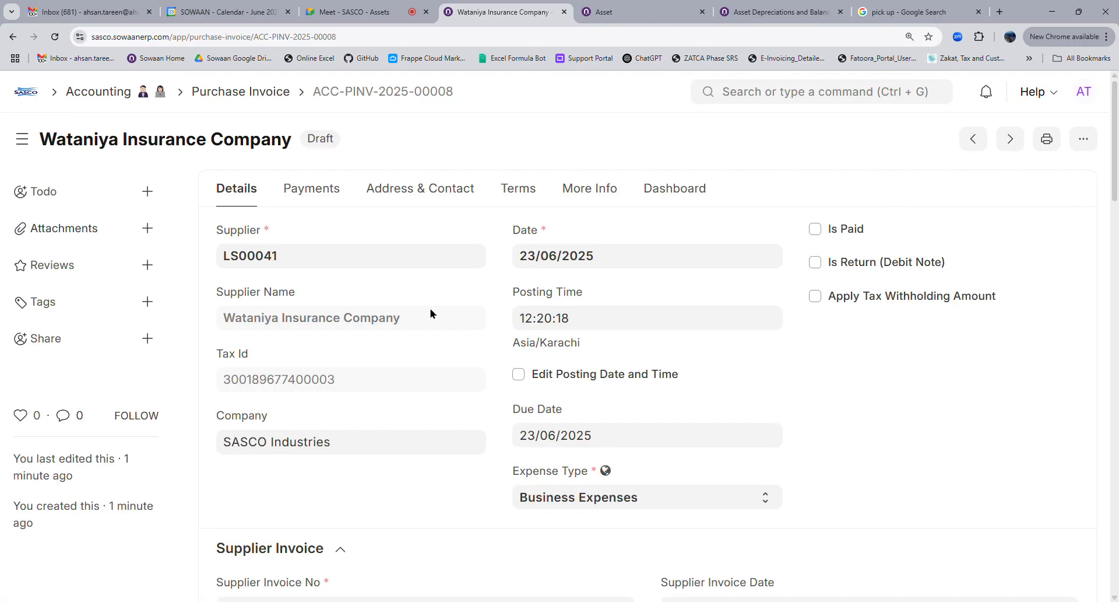
scroll(431, 313, down, 4)
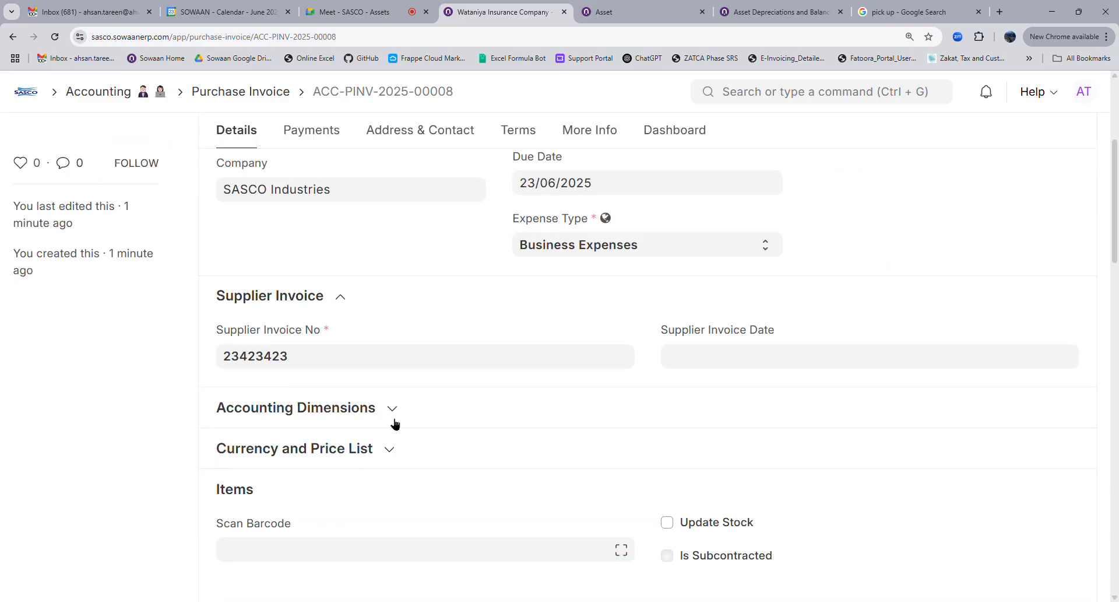
click(394, 423)
scroll(575, 457, down, 4)
click(689, 217)
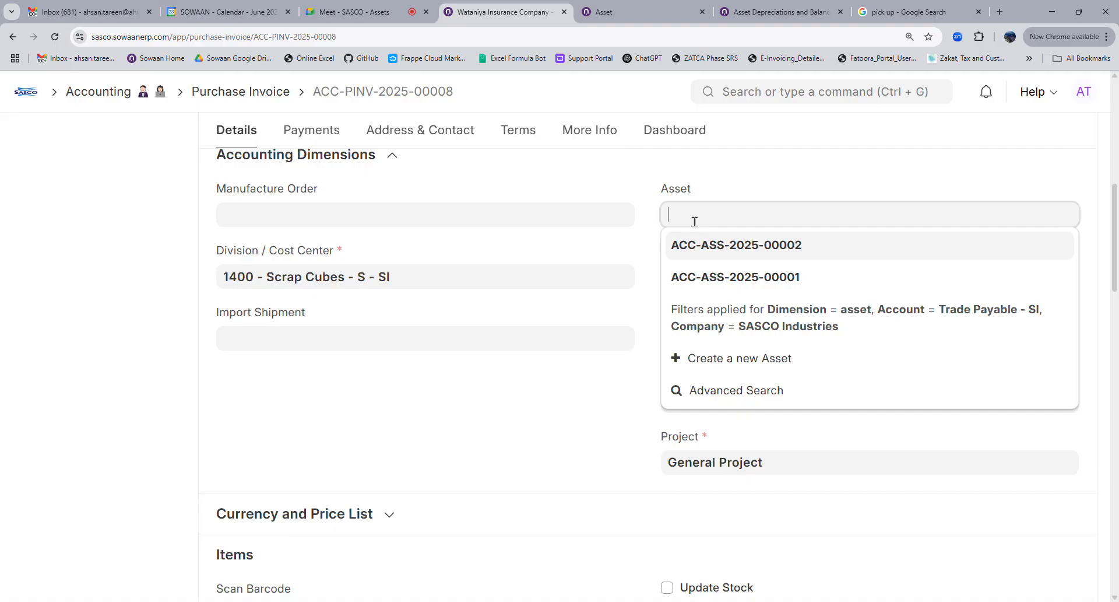
click(786, 278)
click(644, 12)
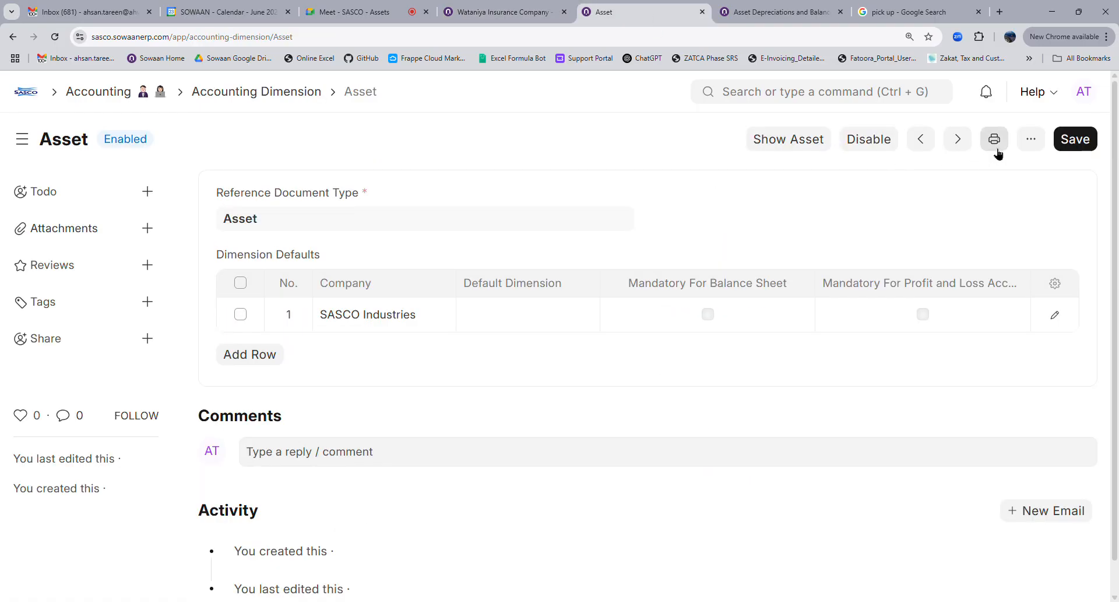
click(794, 98)
Open Customize Form for the Asset doctype from the asset list
text(asset)
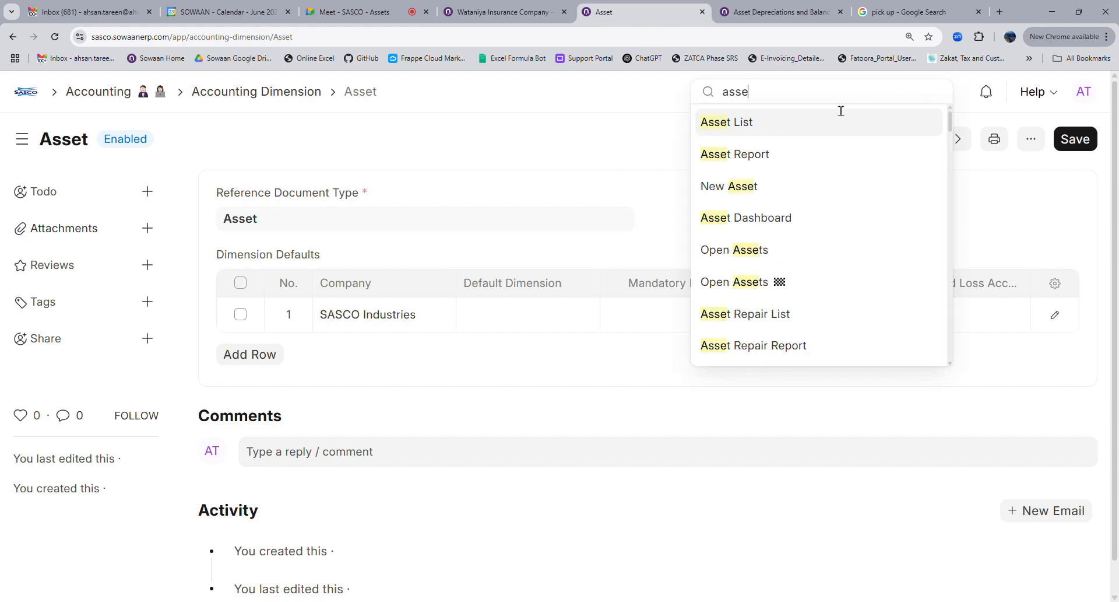
click(777, 124)
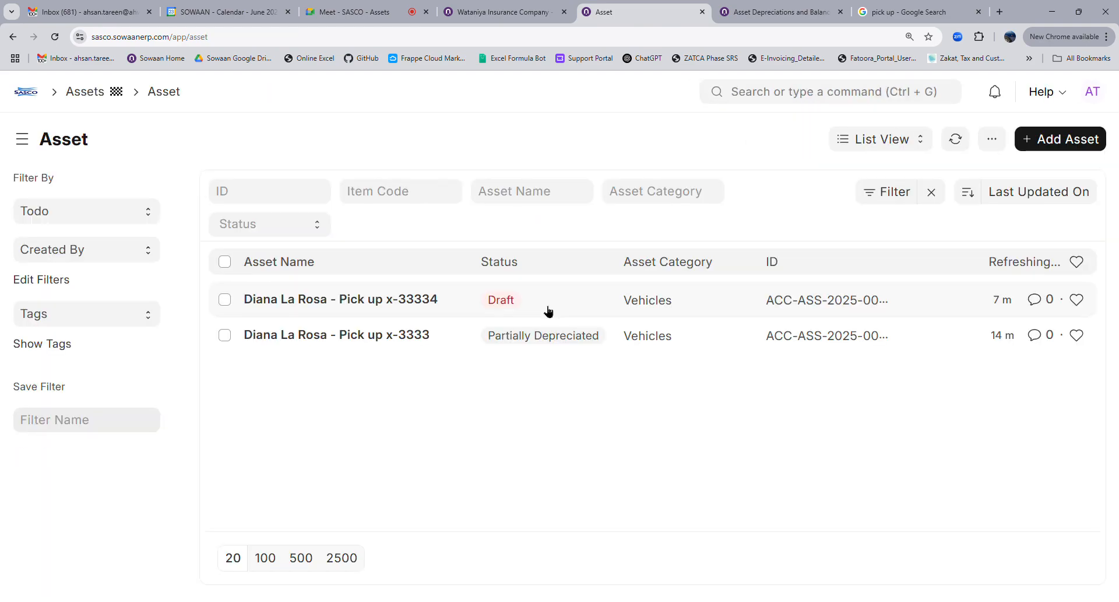
click(993, 139)
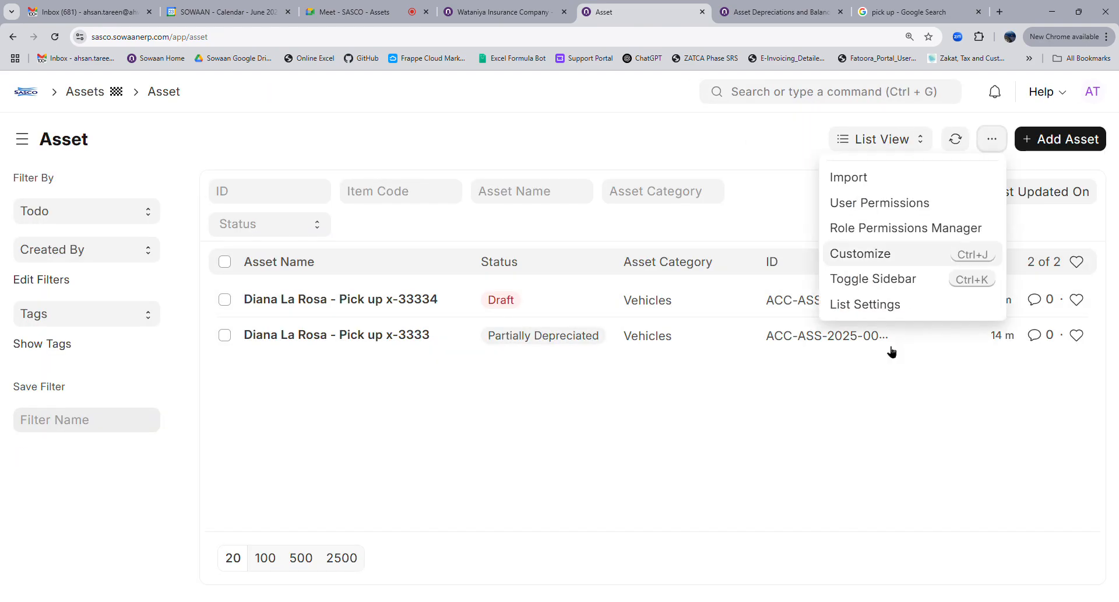
click(869, 255)
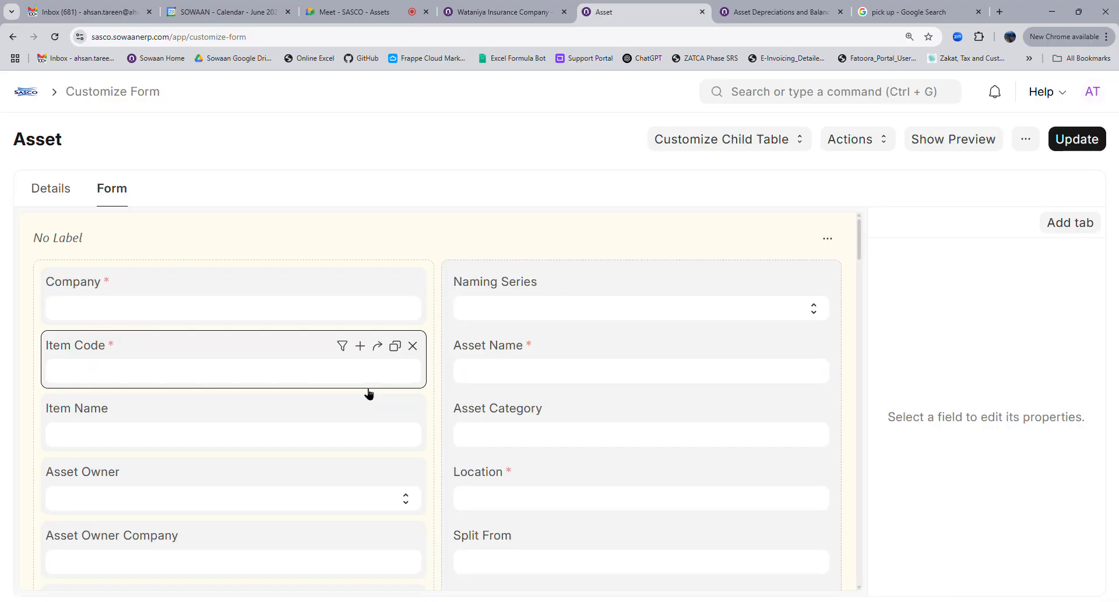
Copy asset_name and asset_category into the Asset form's Search Fields
click(489, 349)
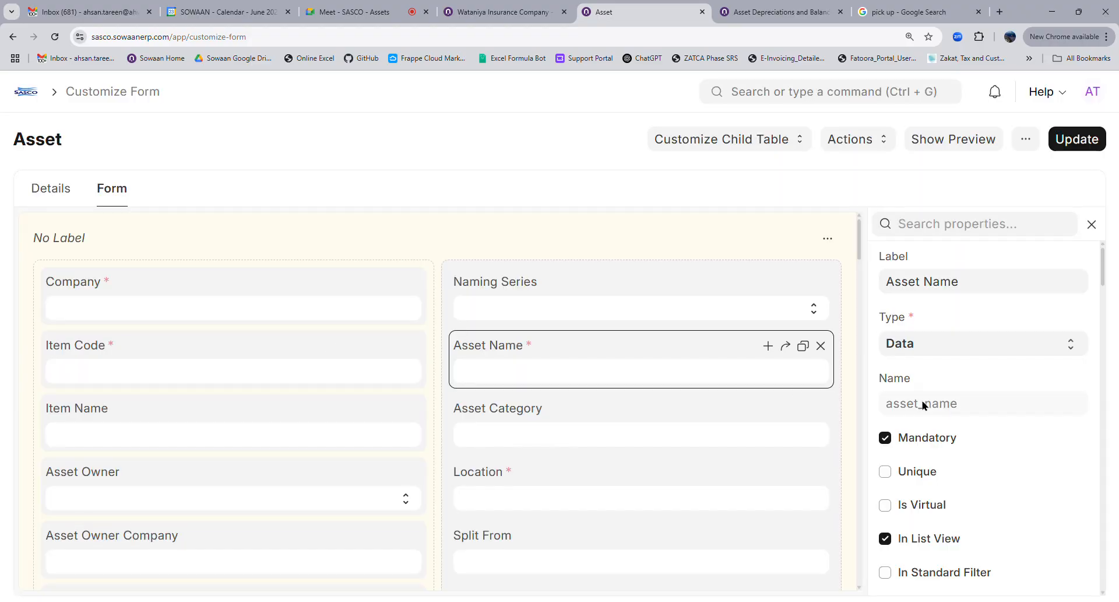
double_click(923, 403)
key(ctrl+c)
click(49, 194)
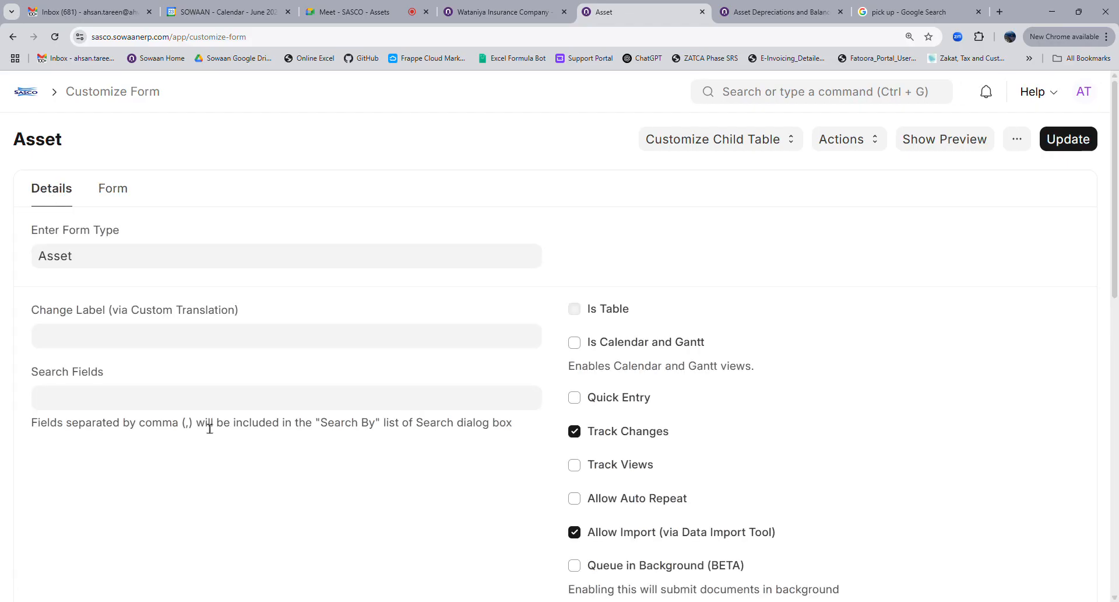
click(156, 403)
key(ctrl+v)
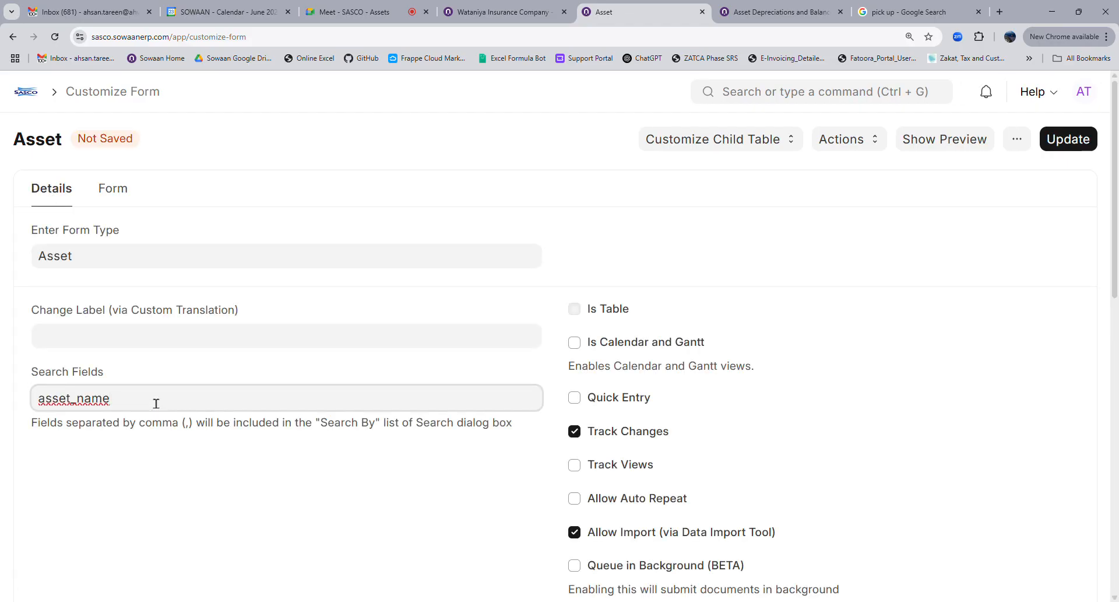
click(110, 192)
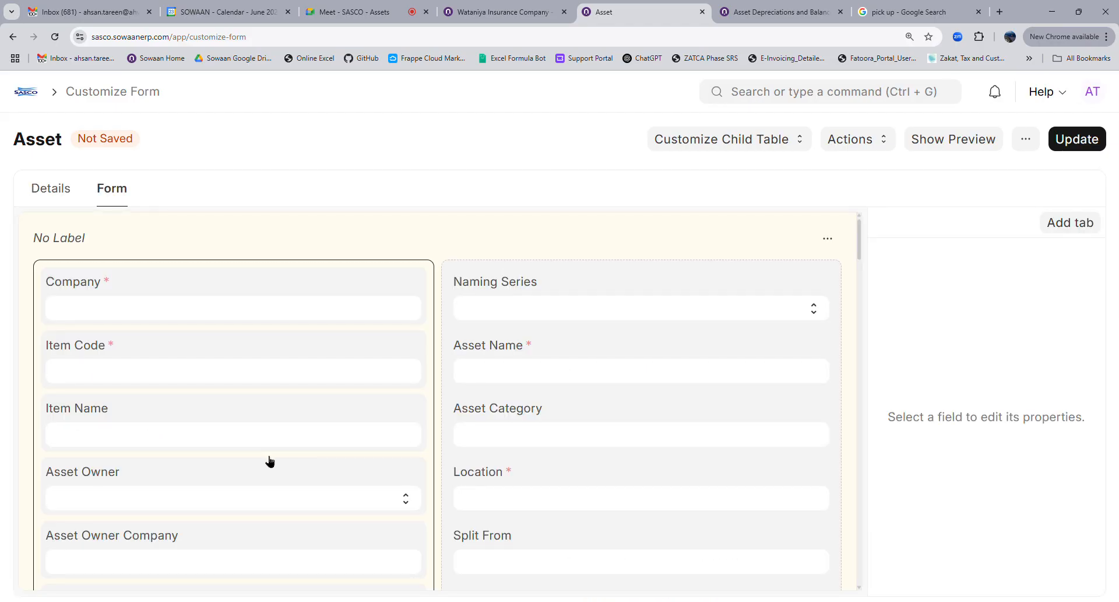
click(513, 418)
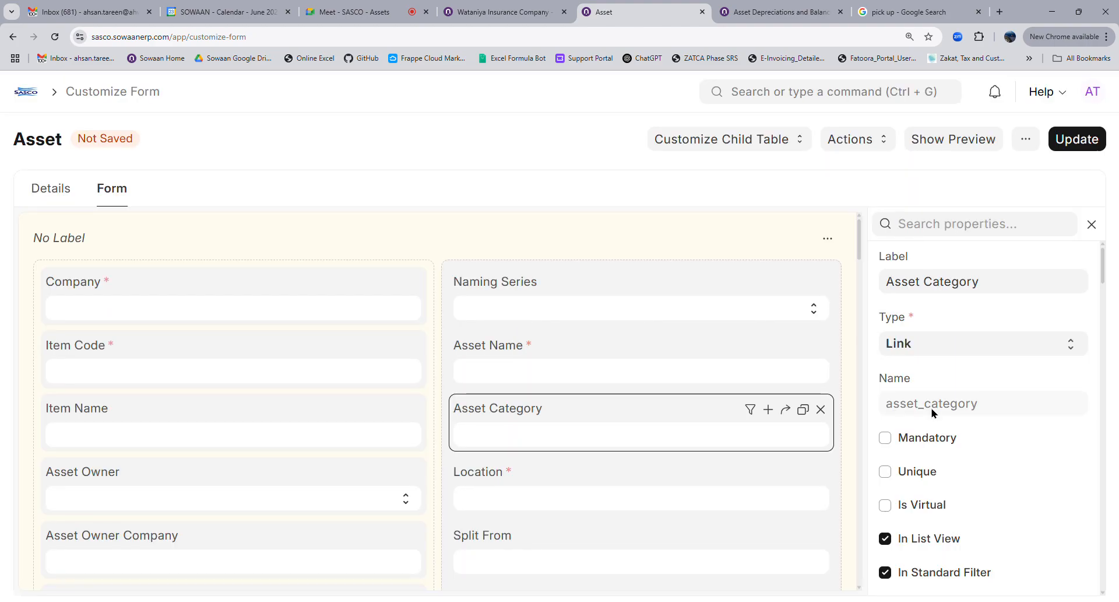
double_click(939, 409)
key(ctrl+c)
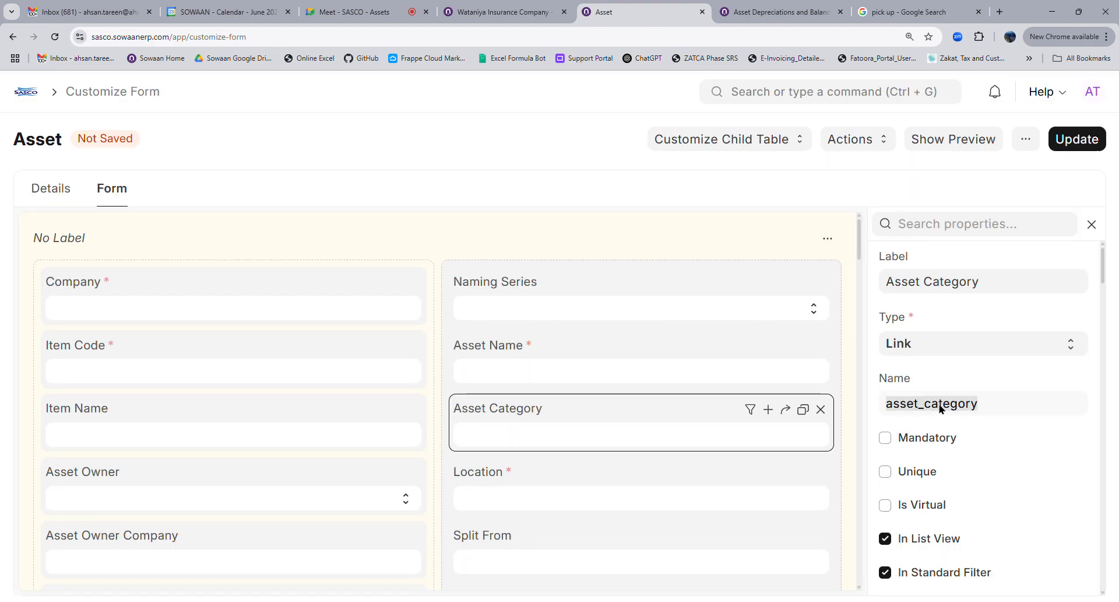
click(38, 189)
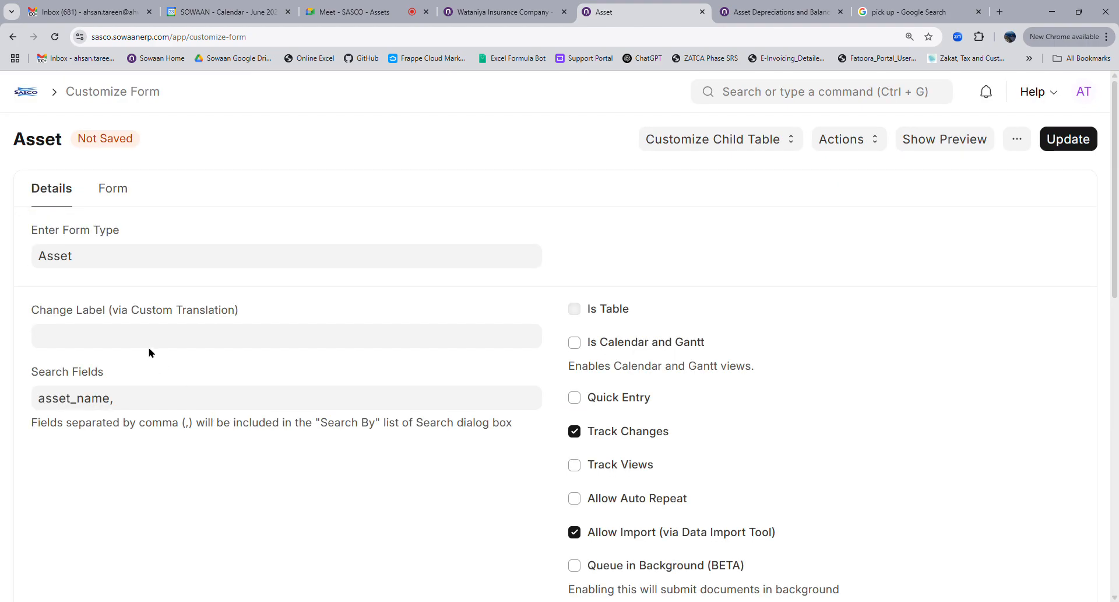
click(156, 408)
key(ctrl+v)
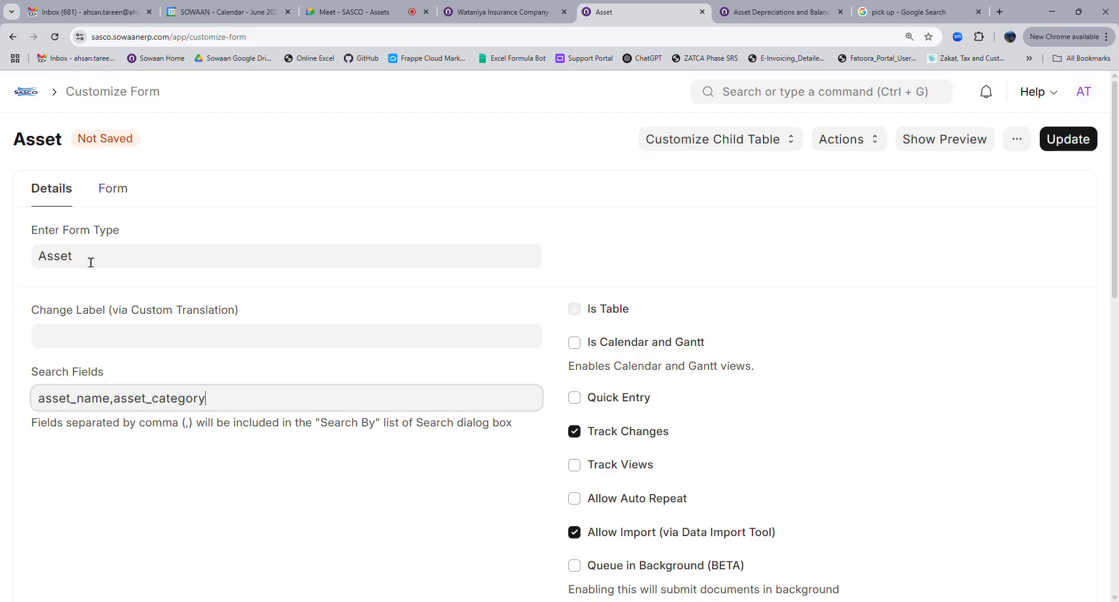
click(110, 192)
Append gross_purchase_amount to Search Fields and save the Asset customization
scroll(343, 424, down, 9)
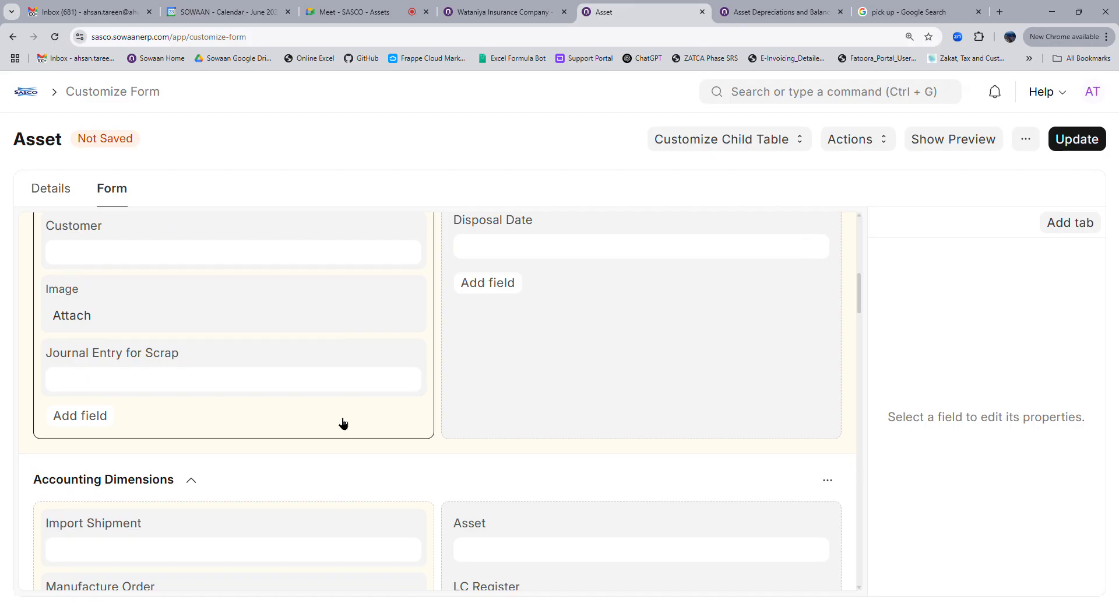
scroll(344, 423, down, 6)
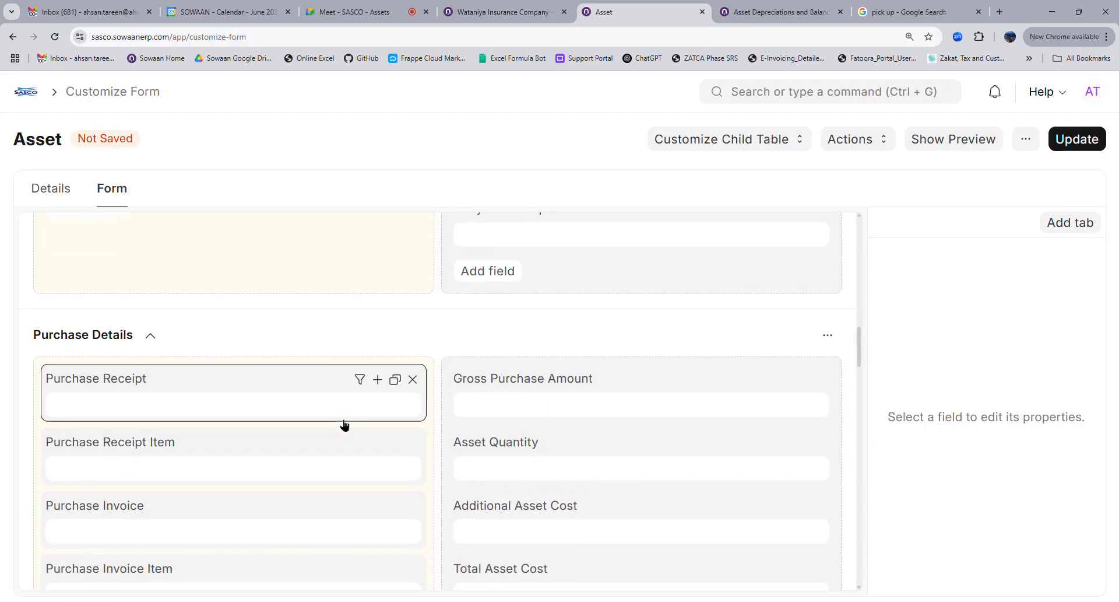
click(497, 396)
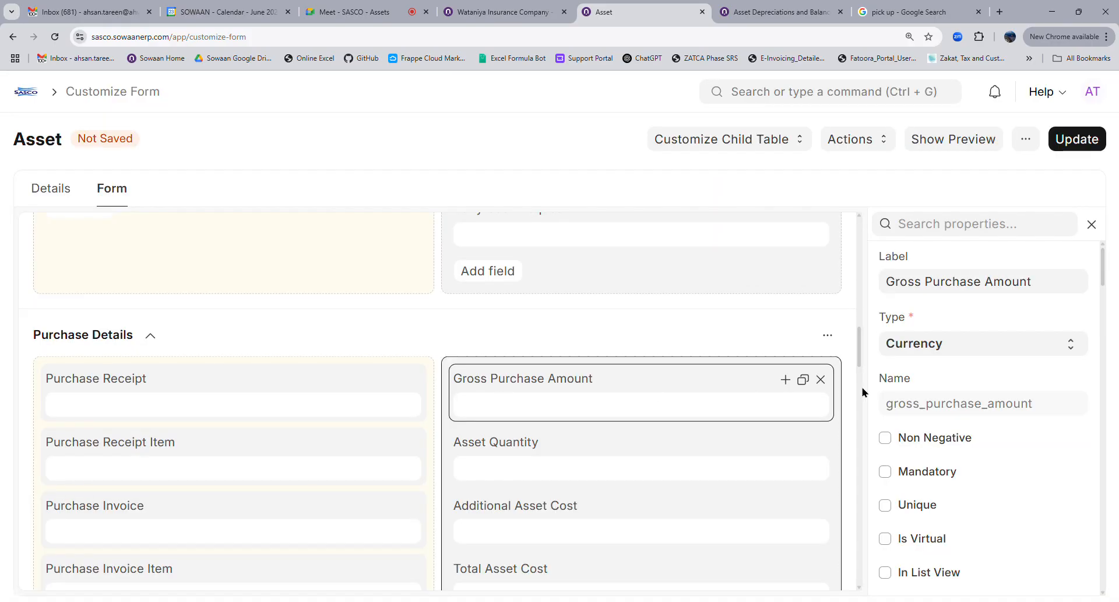
double_click(939, 410)
key(ctrl+c)
click(52, 190)
click(280, 410)
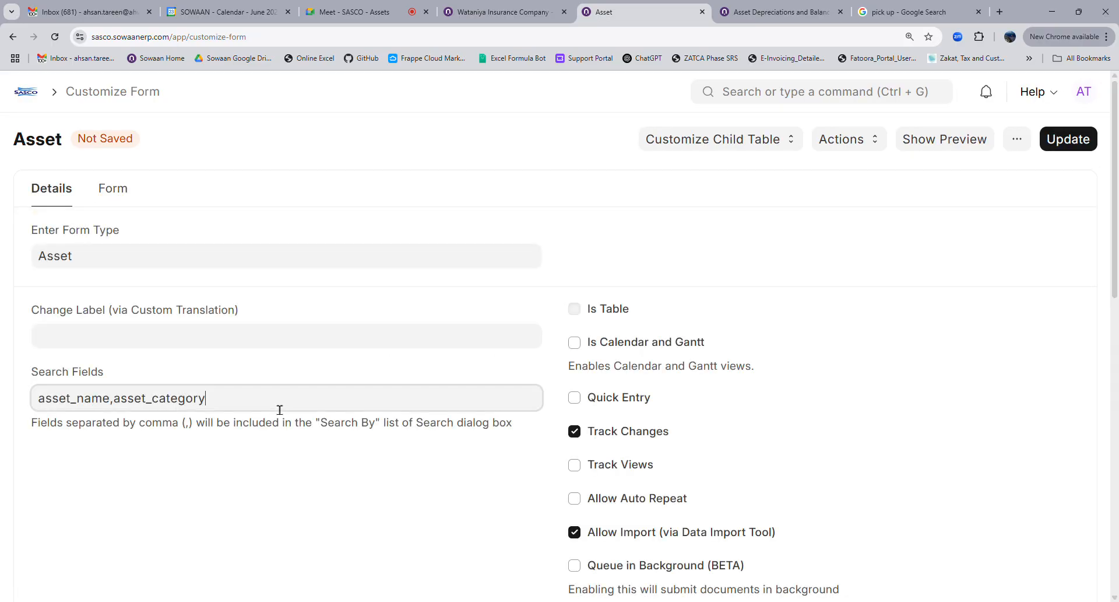
text(,)
key(ctrl+v)
click(1068, 139)
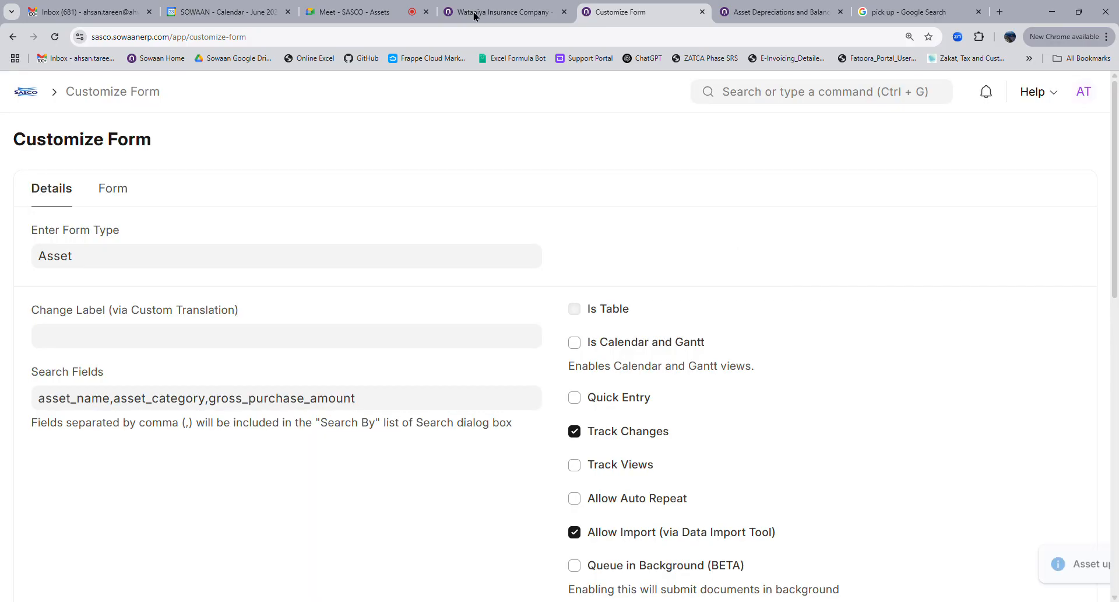
click(475, 13)
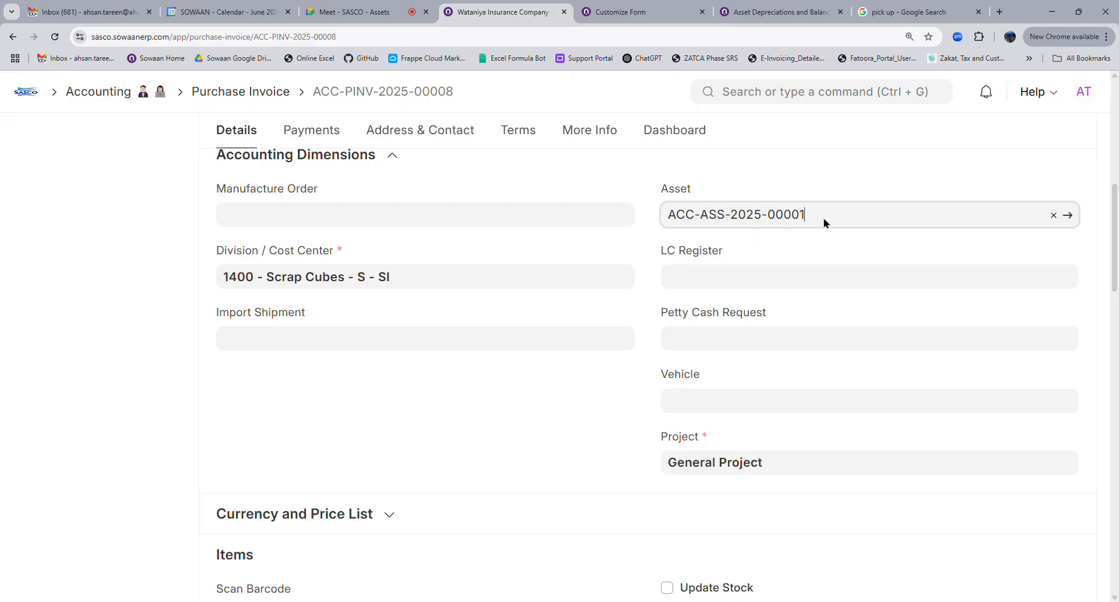
Clear the invoice's Asset dimension and re-select ACC-ASS-2025-00001 from the detailed suggestions
key(ctrl+shift+Left)
key(ctrl+shift+Left)
key(ctrl+shift+Left)
key(ctrl+shift+Left)
key(BackSpace)
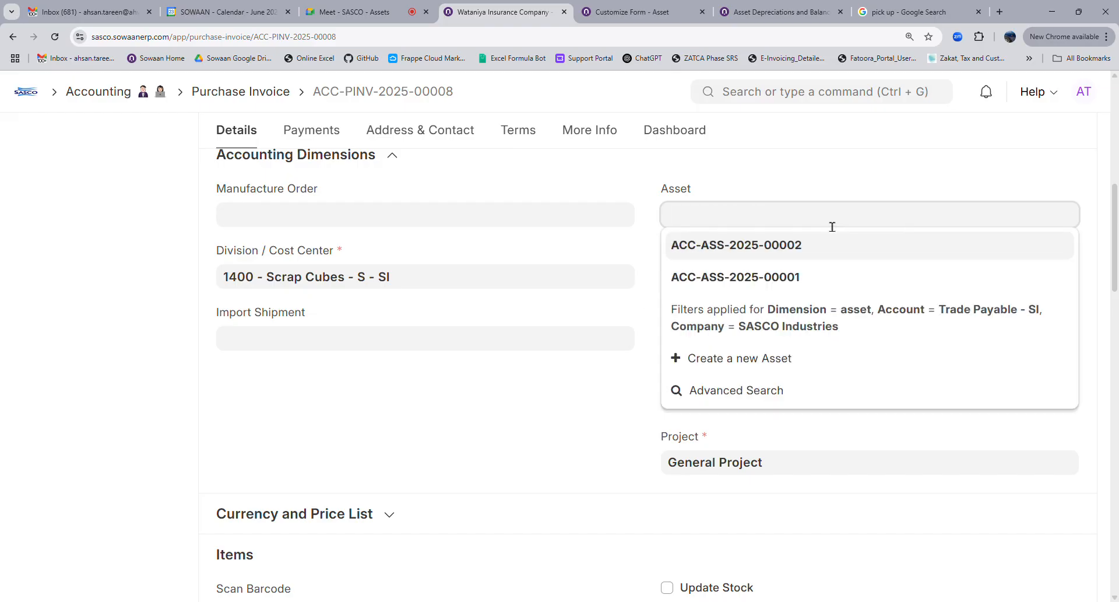
scroll(595, 354, up, 8)
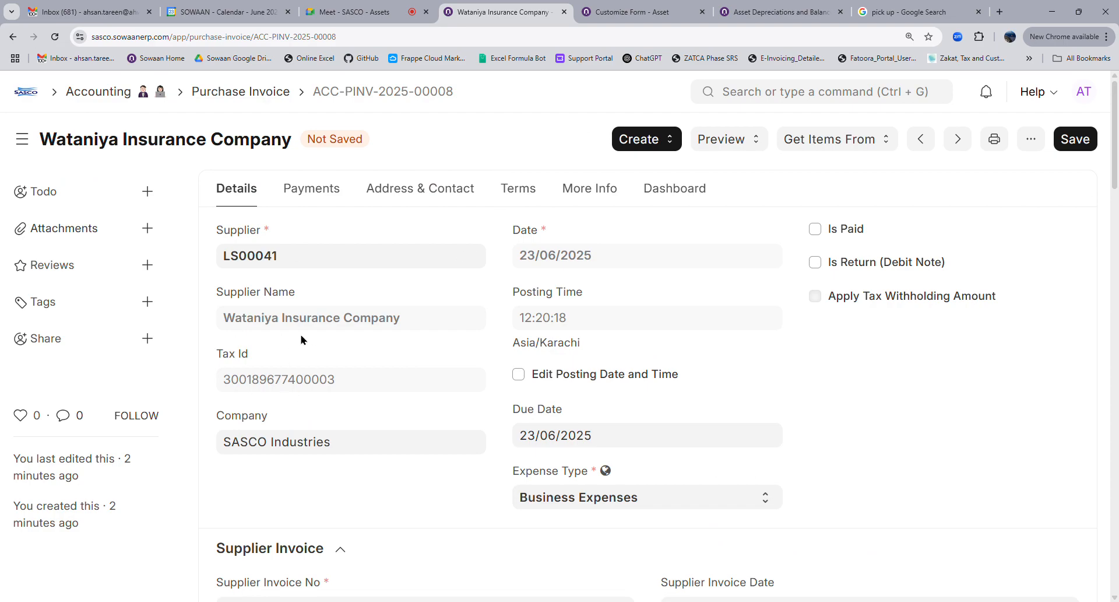
scroll(459, 394, down, 4)
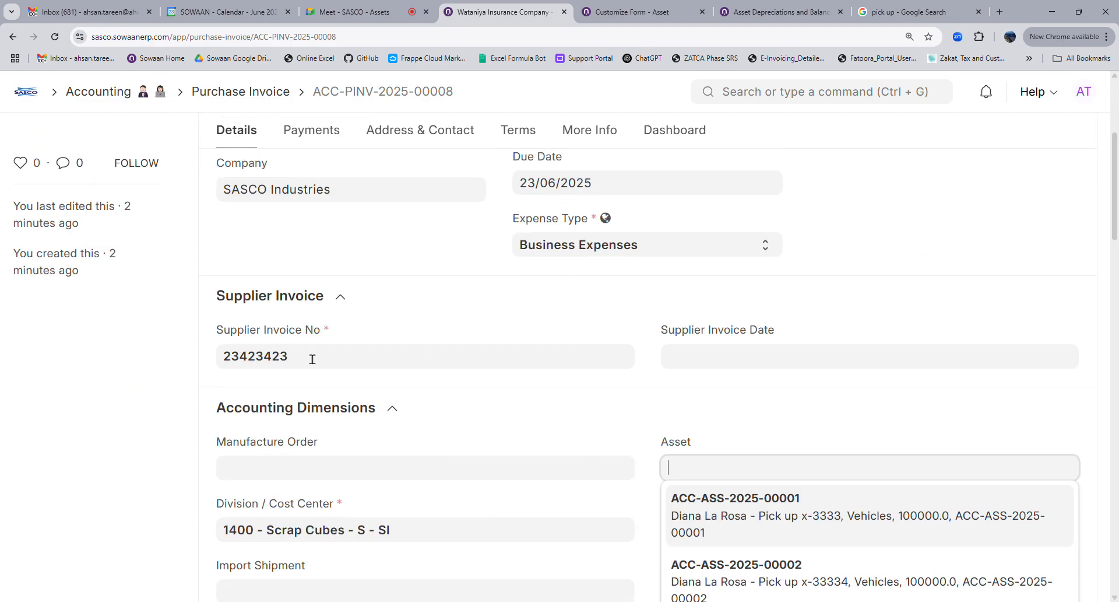
scroll(416, 391, down, 4)
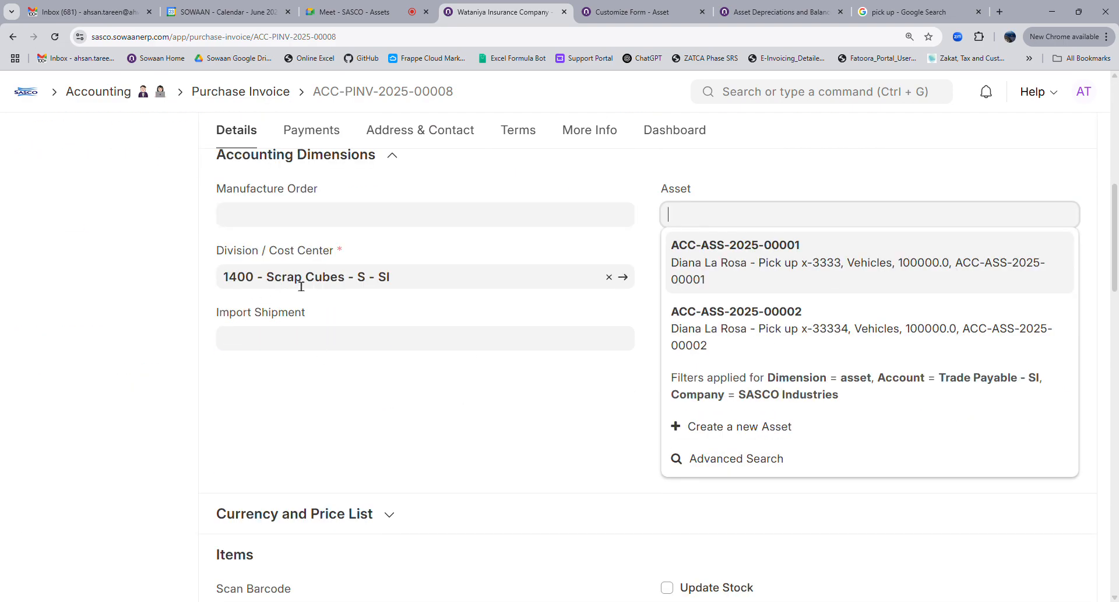
click(542, 403)
click(708, 221)
click(803, 270)
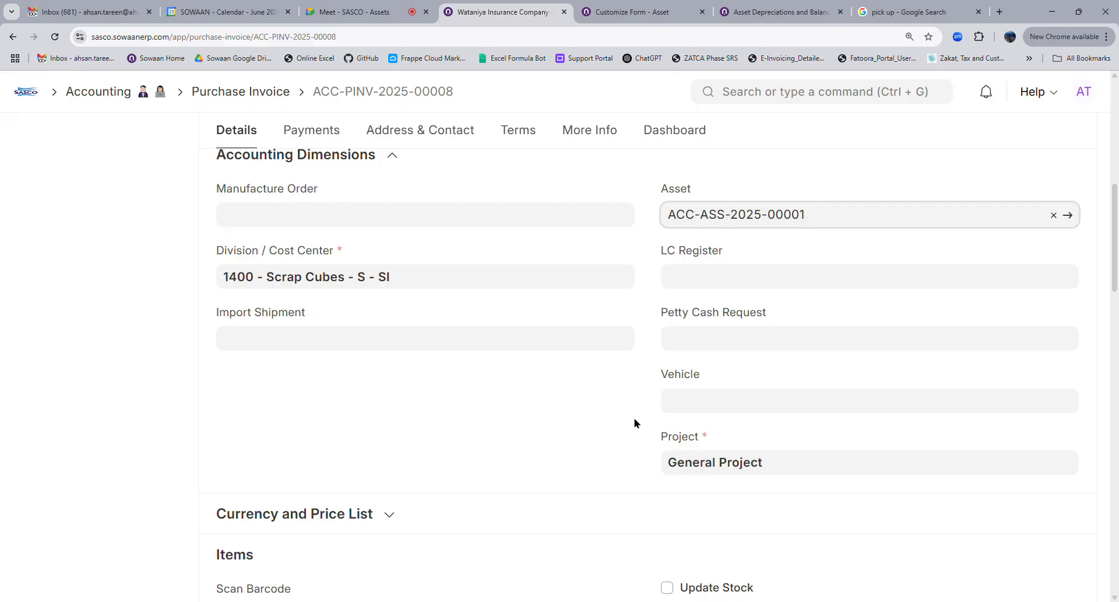
scroll(635, 422, down, 4)
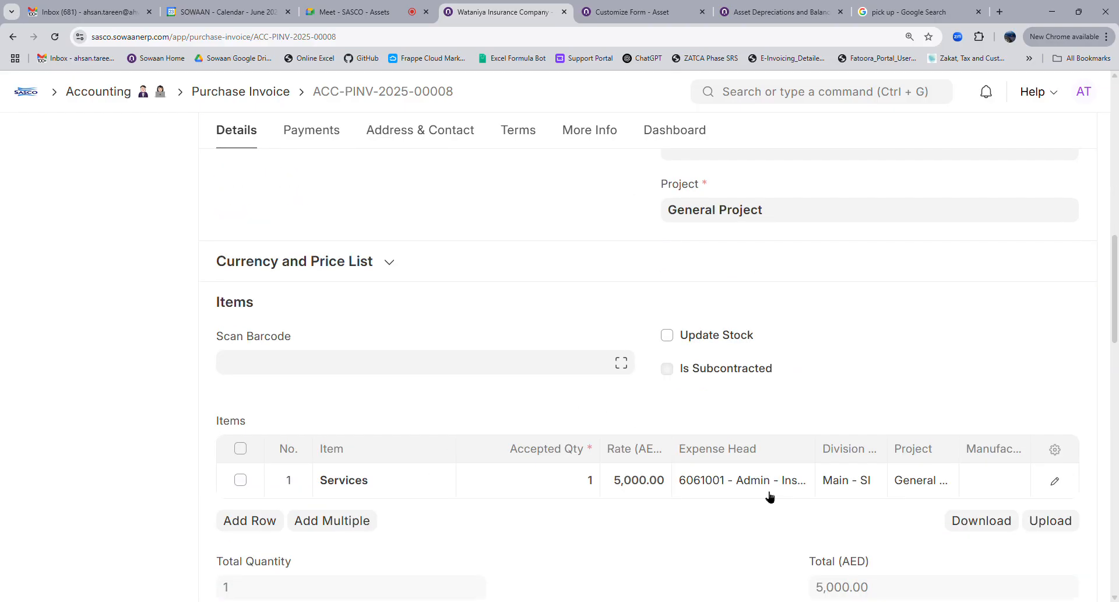
scroll(874, 495, down, 4)
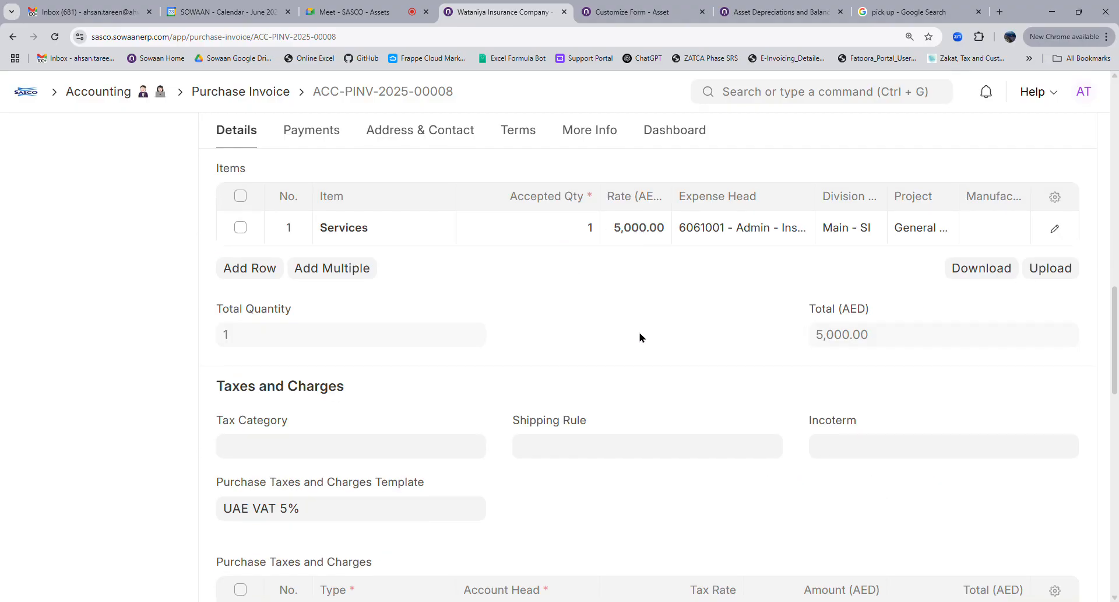
scroll(640, 337, up, 6)
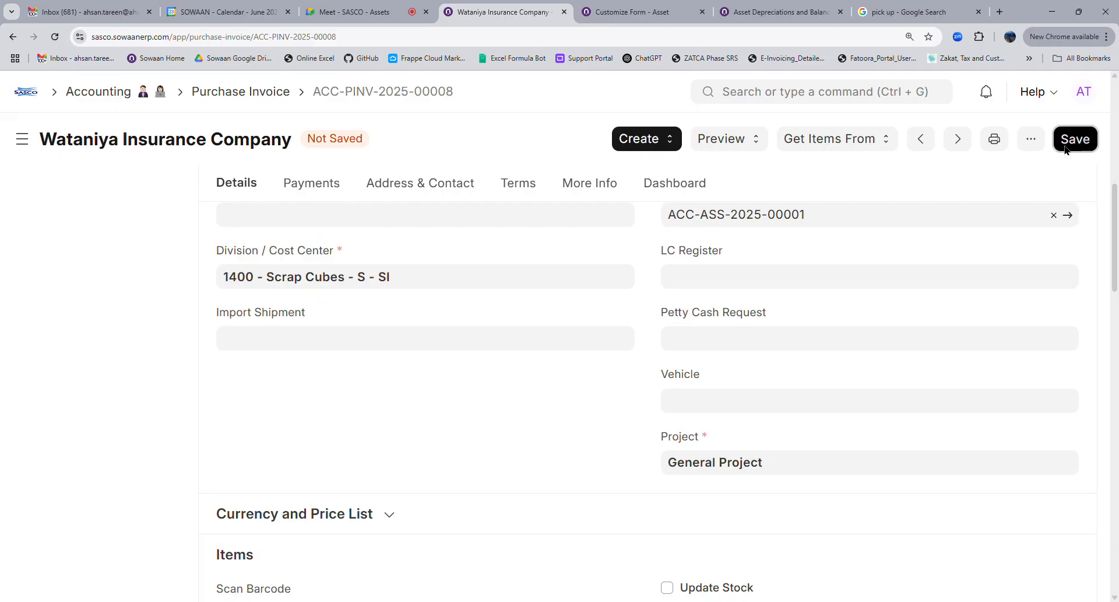
Save and submit purchase invoice ACC-PINV-2025-00008
click(1065, 147)
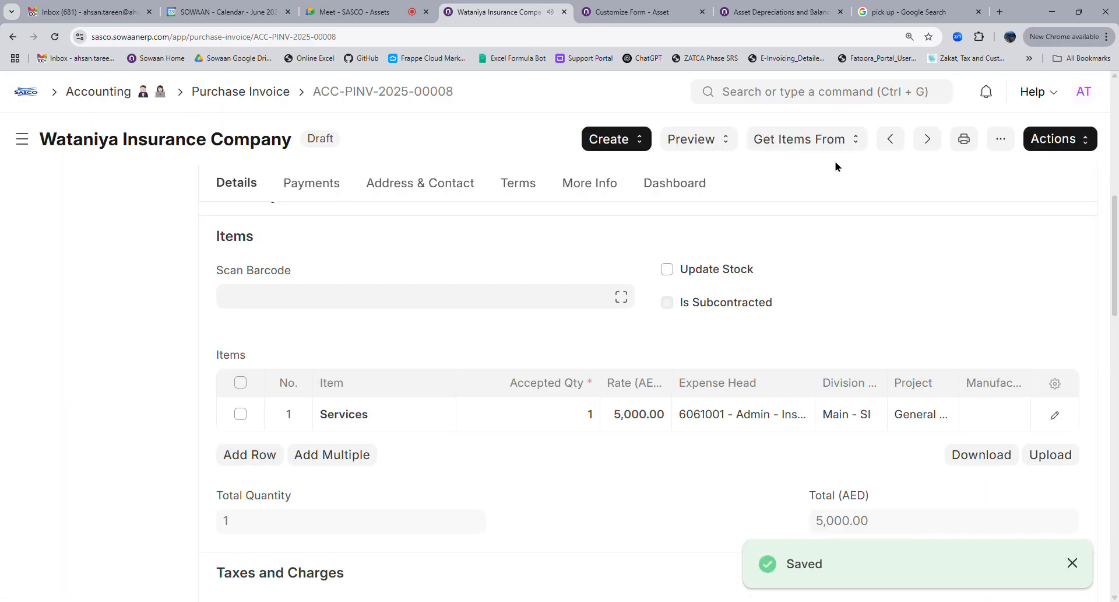
click(1073, 146)
click(1004, 183)
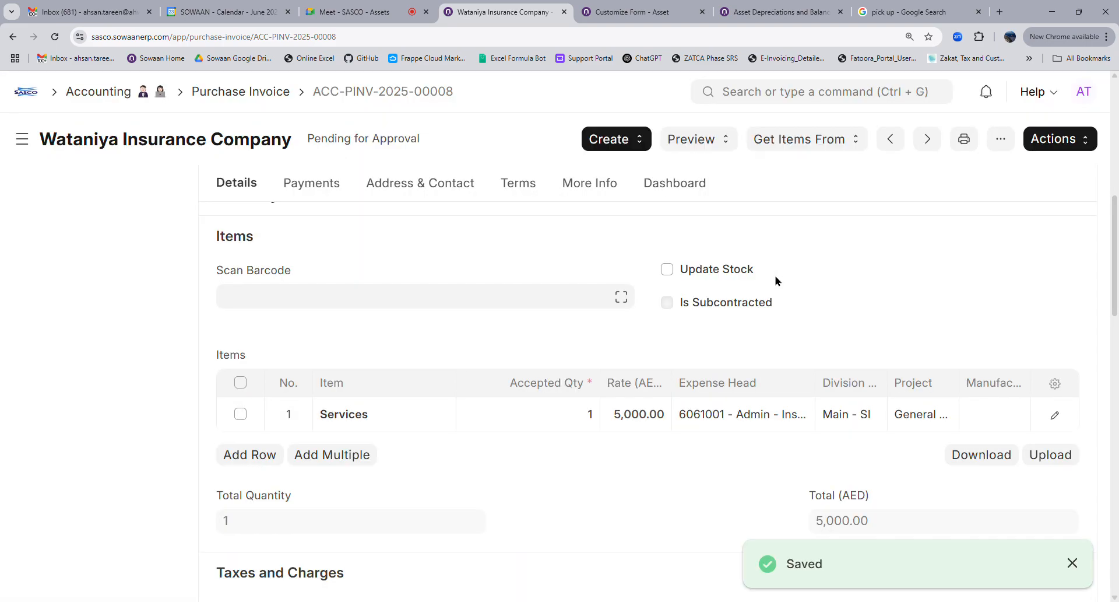
Approve the invoice twice to reach Approved by FM, then view its accounting ledger
click(1059, 146)
click(958, 168)
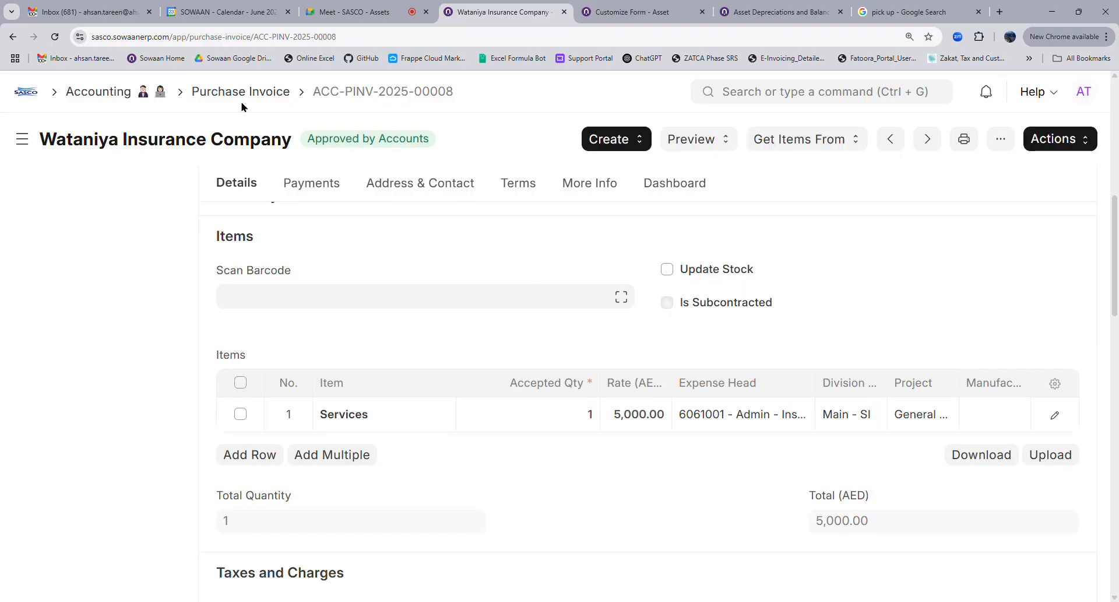
scroll(457, 352, up, 10)
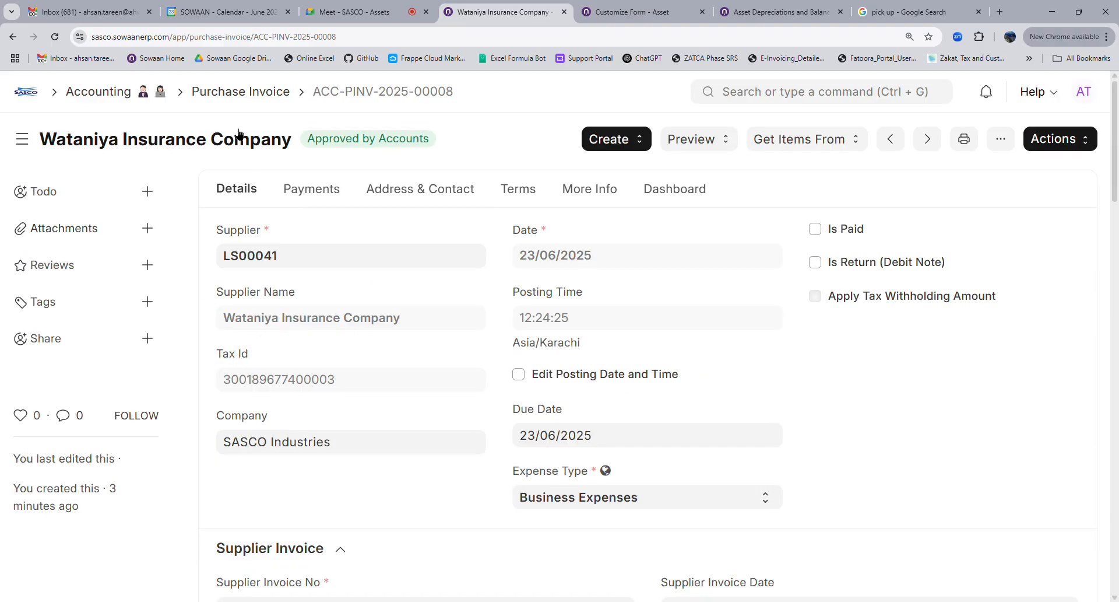
click(1068, 140)
click(1012, 169)
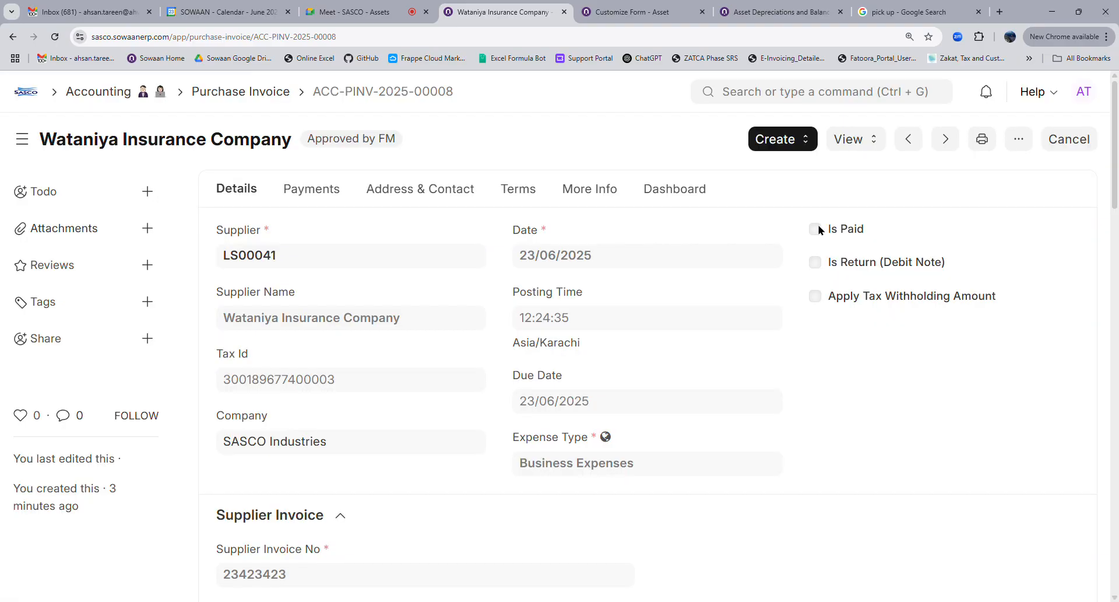
click(855, 143)
click(862, 167)
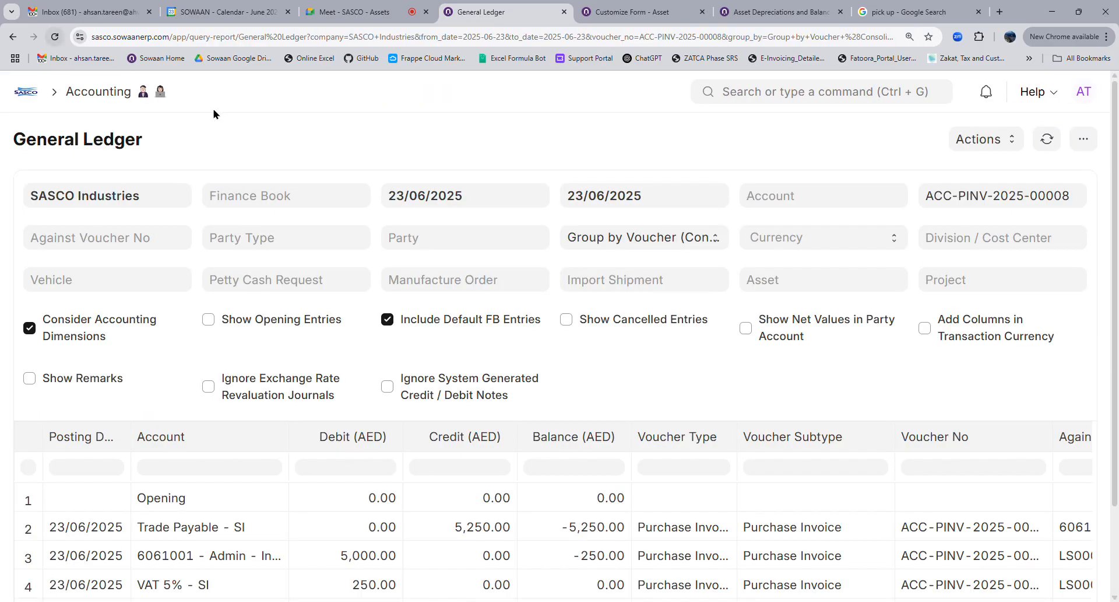
Replace the General Ledger's Voucher No filter with the Asset filter ACC-ASS-2025-00001
triple_click(986, 203)
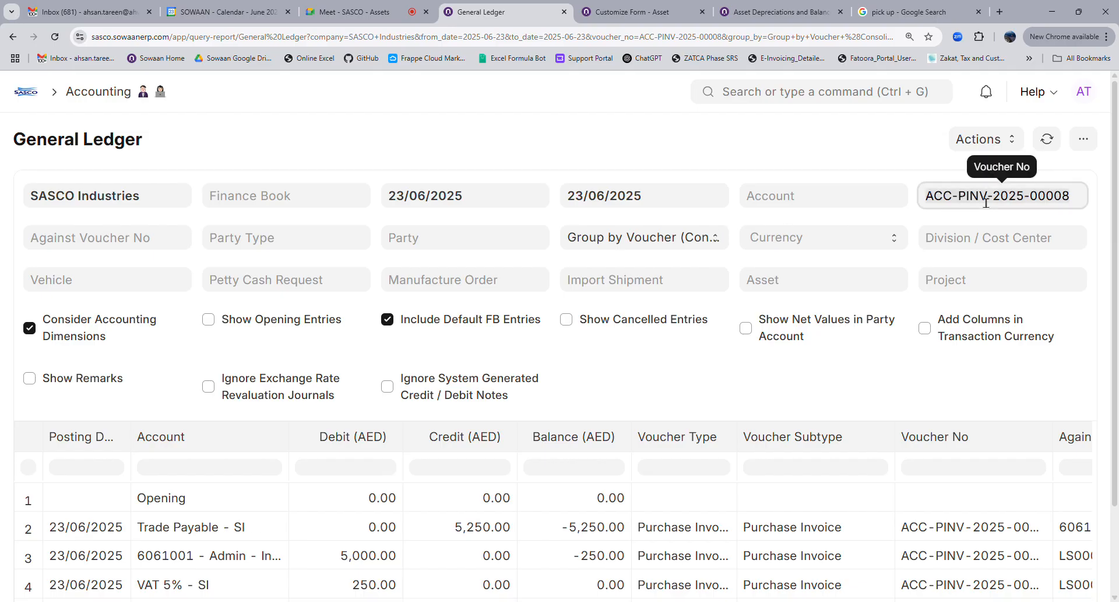
key(BackSpace)
click(888, 169)
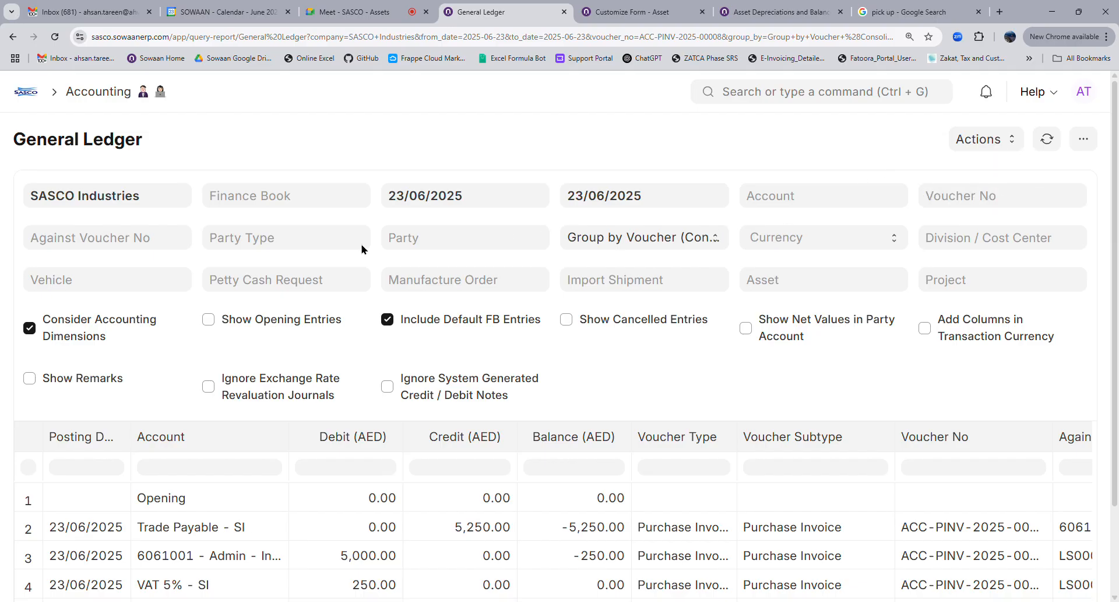
click(792, 280)
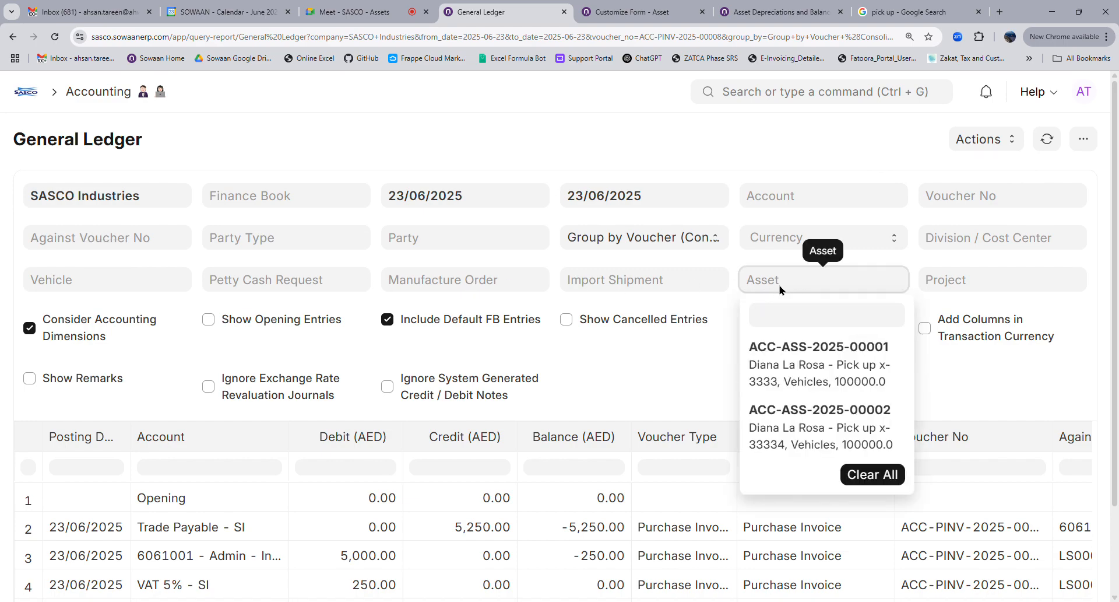
click(791, 366)
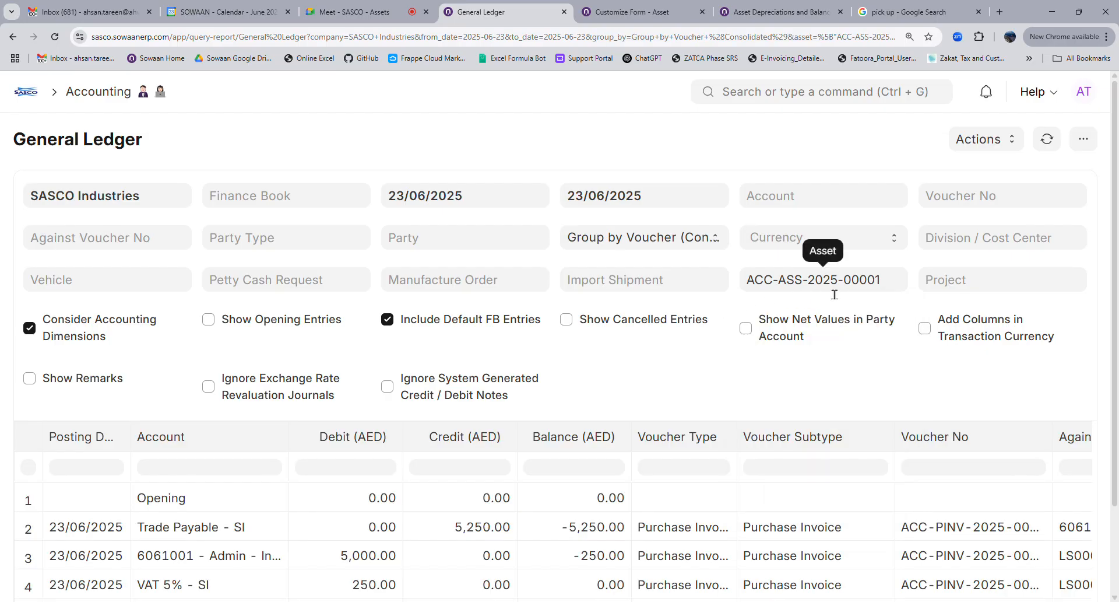
scroll(575, 469, down, 2)
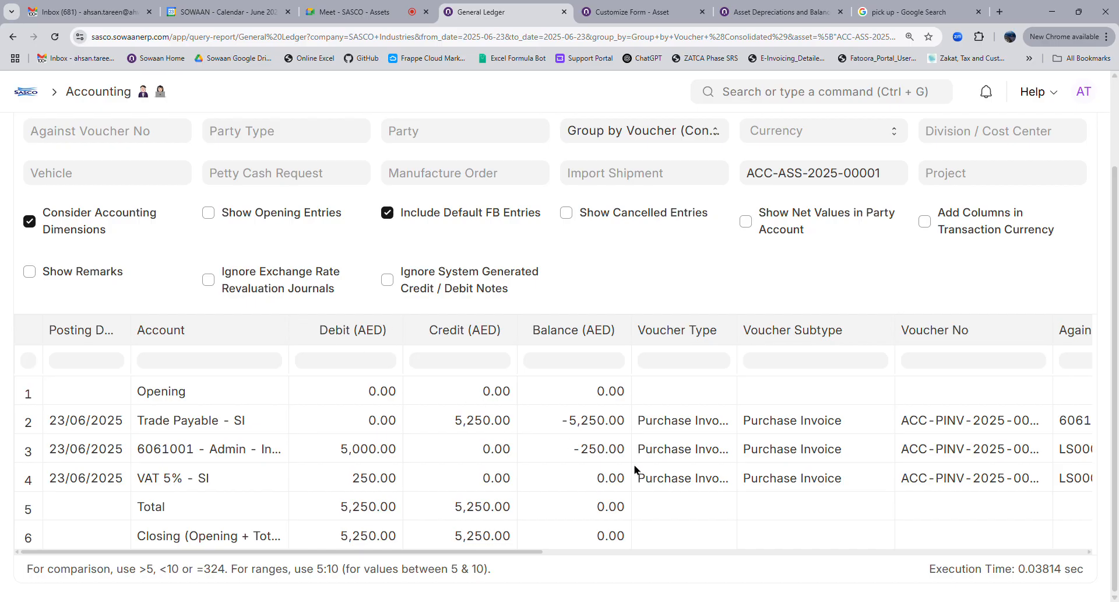
scroll(817, 292, up, 2)
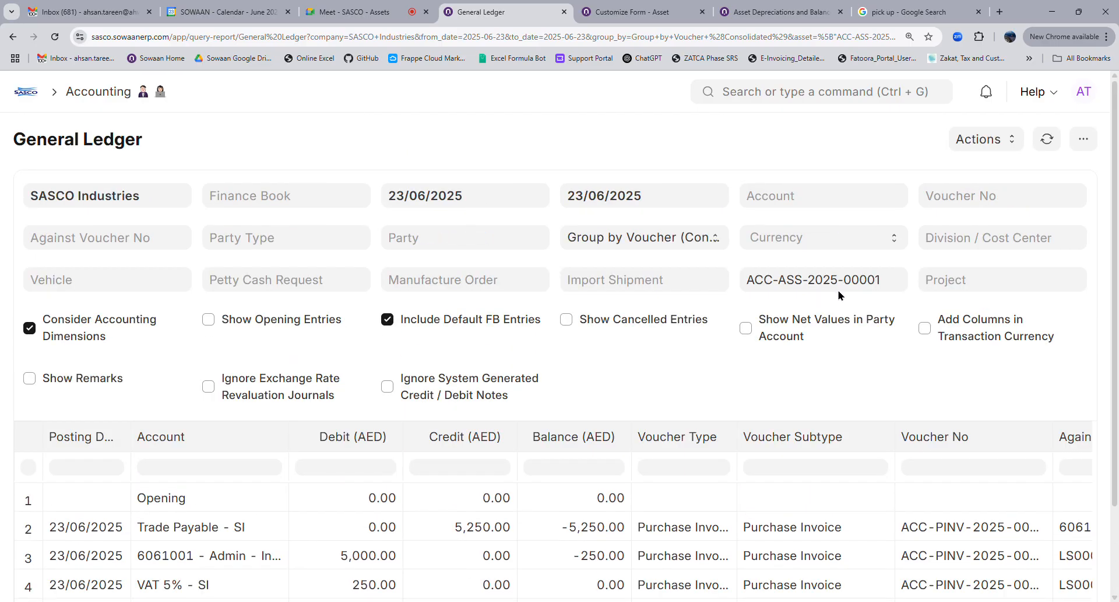
Set the General Ledger from-date to 01/01/2025 and refresh the report
click(497, 209)
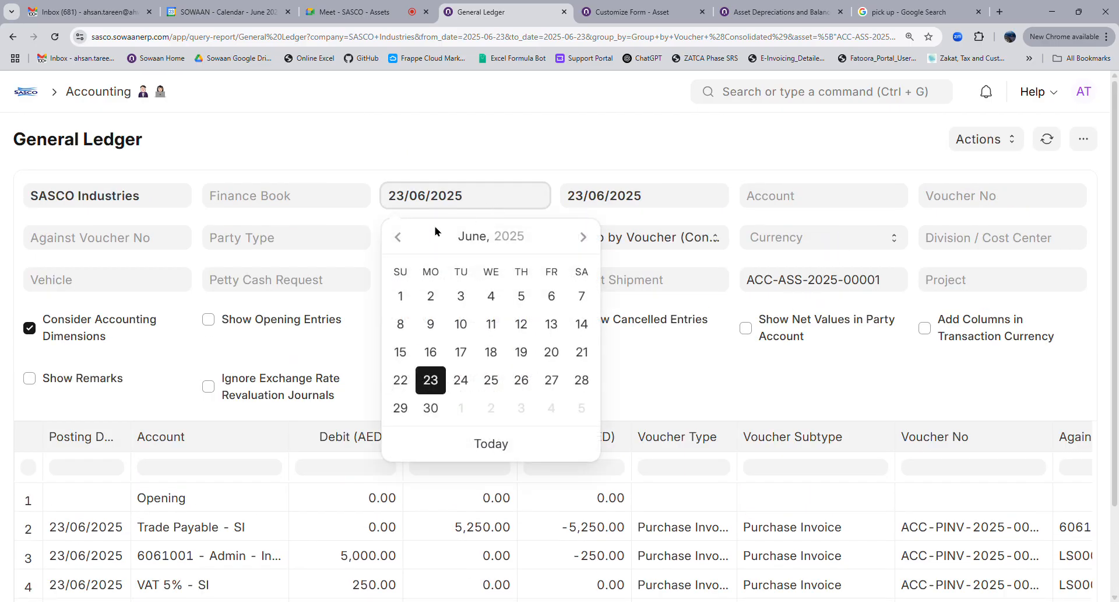
click(398, 237)
click(491, 236)
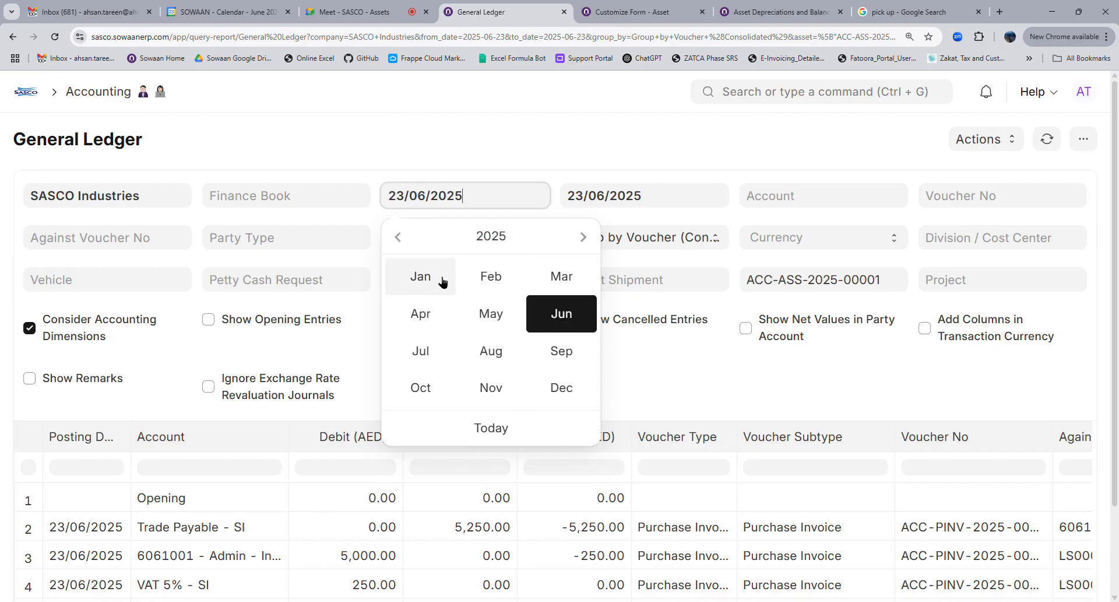
click(420, 275)
click(493, 298)
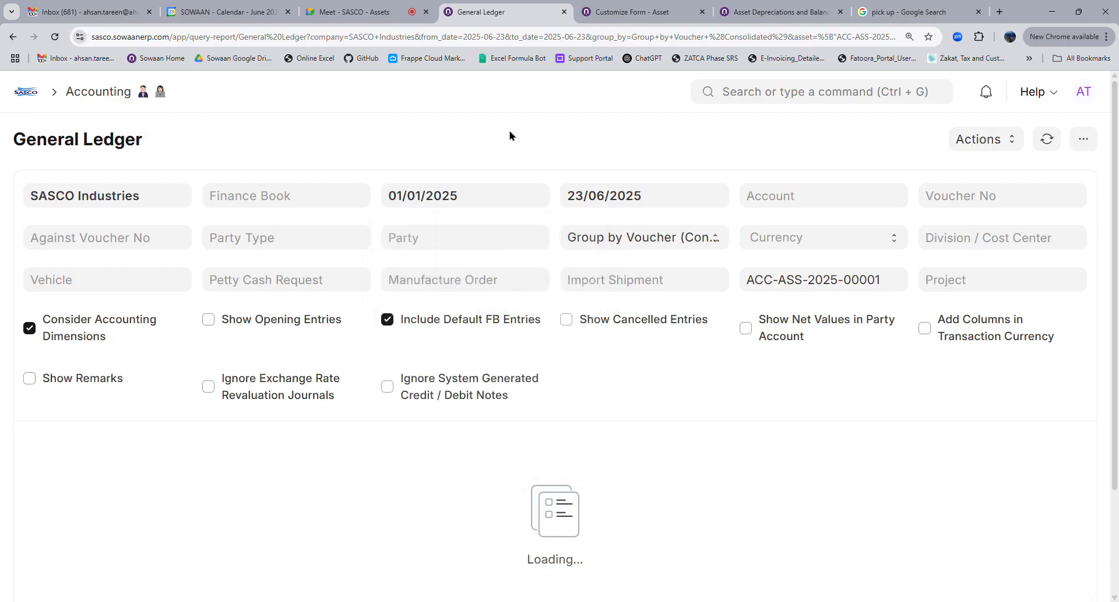
scroll(690, 422, down, 2)
scroll(870, 301, up, 2)
click(1047, 138)
Widen the Account column so names like 6061001 - Admin - Insurance - SI show fully
scroll(623, 352, down, 2)
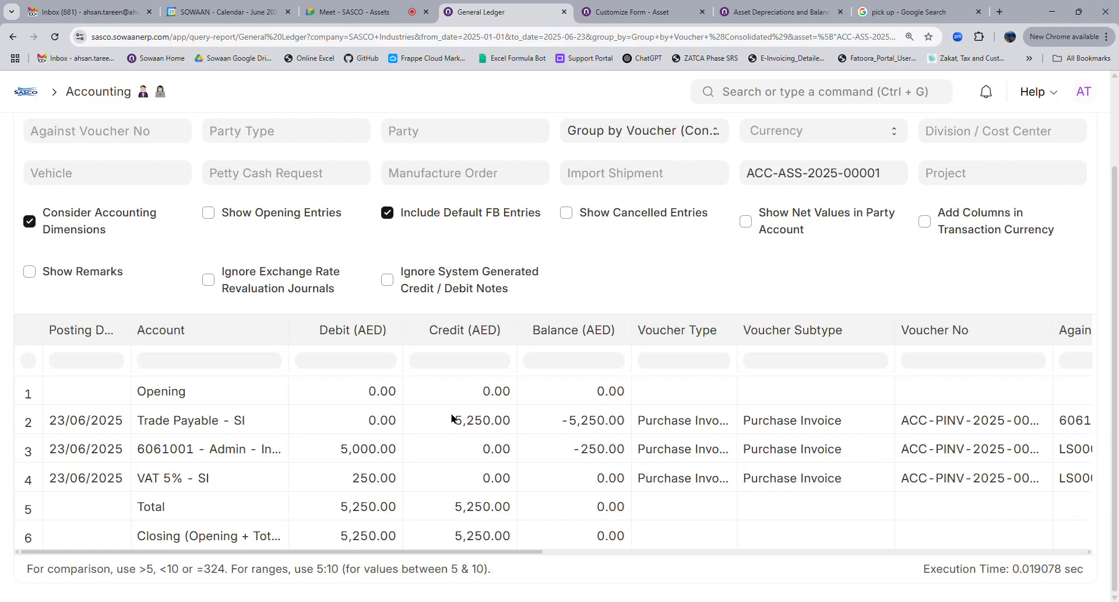
double_click(288, 330)
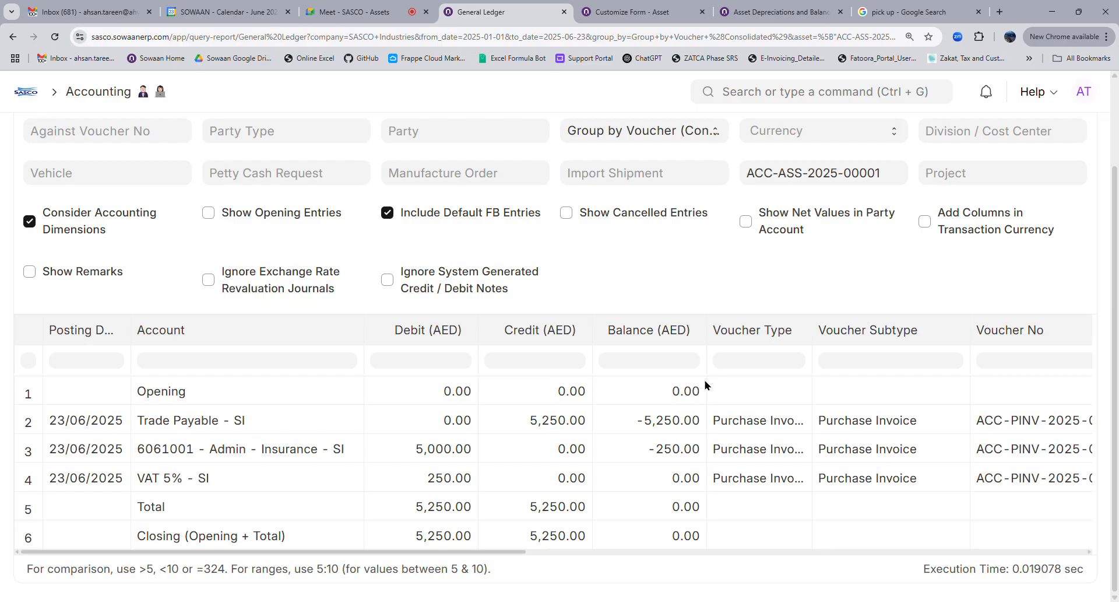
scroll(786, 317, up, 2)
scroll(793, 437, down, 2)
click(389, 458)
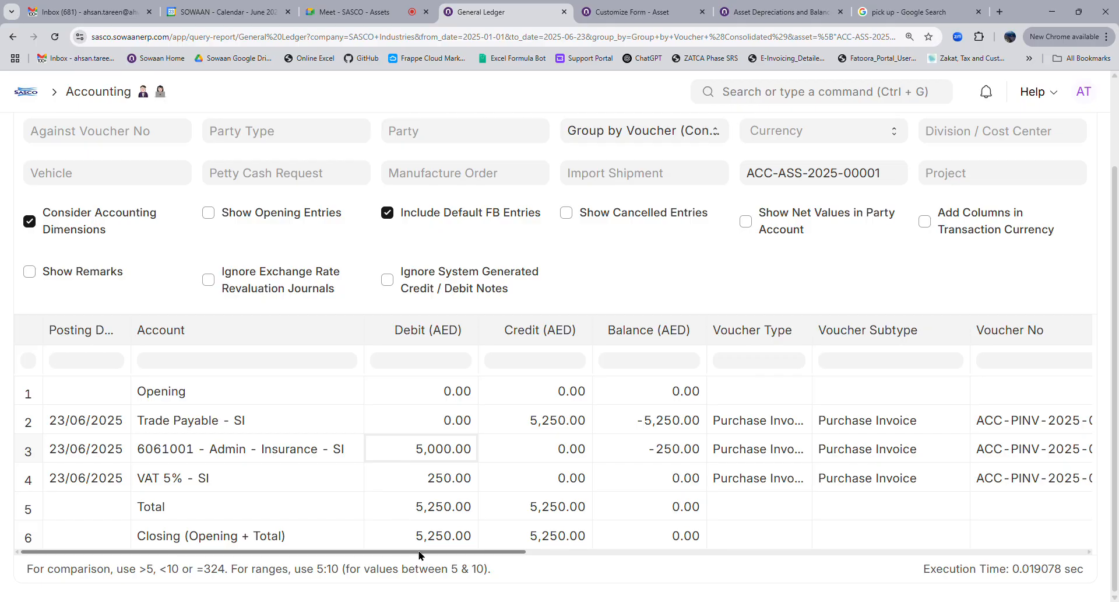
drag(424, 557, 340, 542)
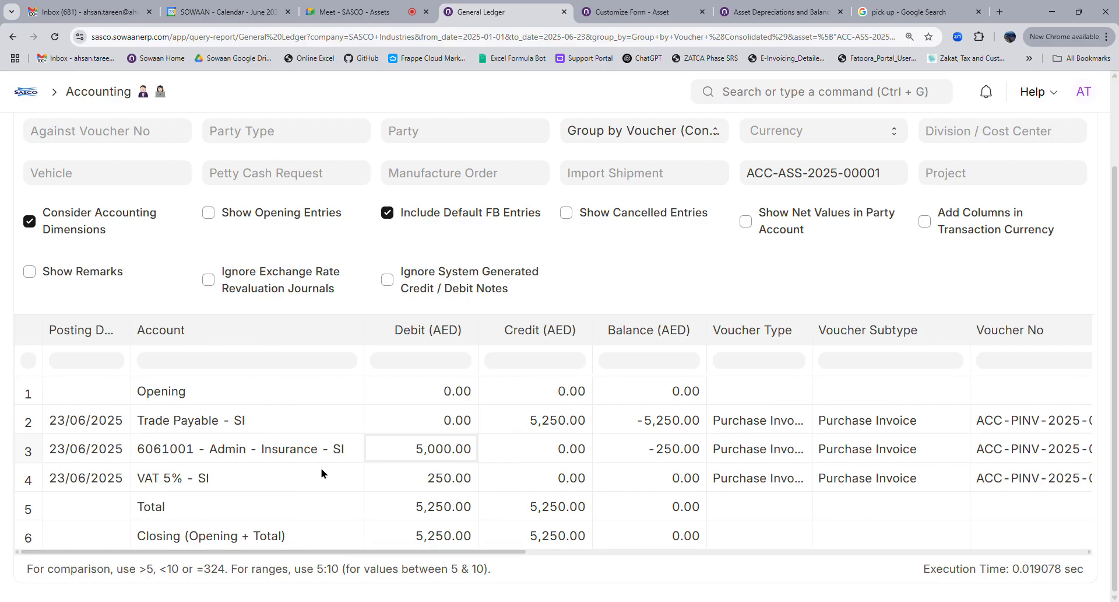
drag(364, 330, 436, 329)
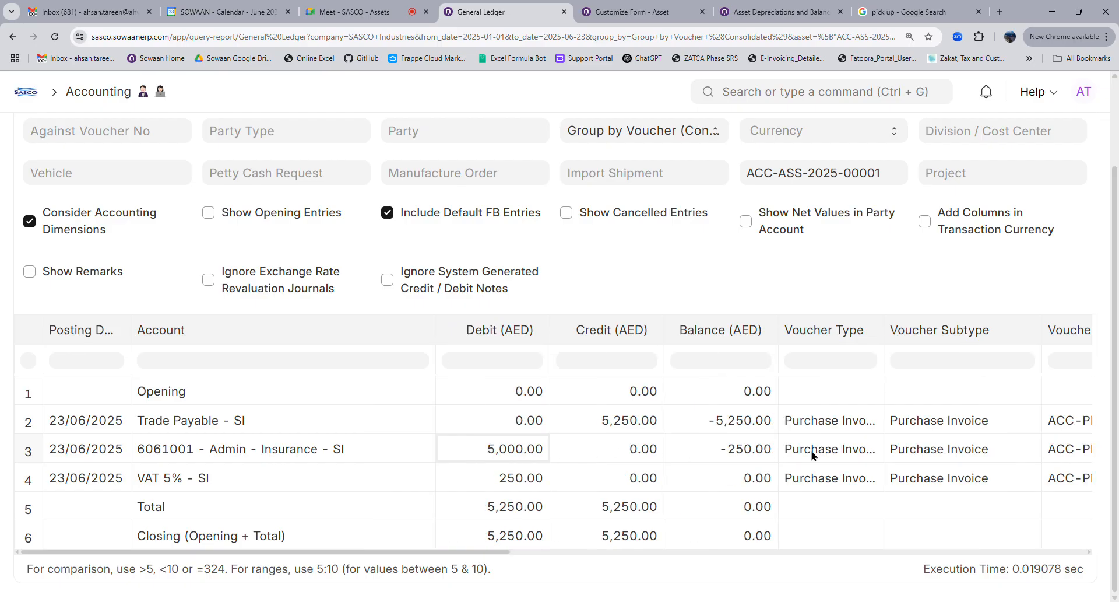
scroll(812, 455, up, 3)
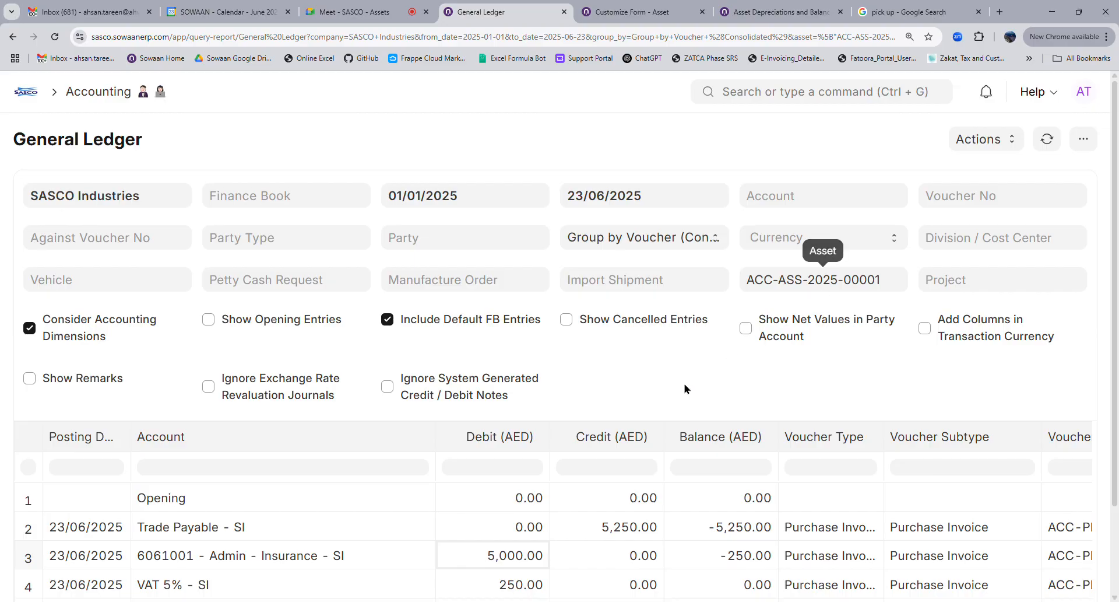
scroll(577, 472, down, 3)
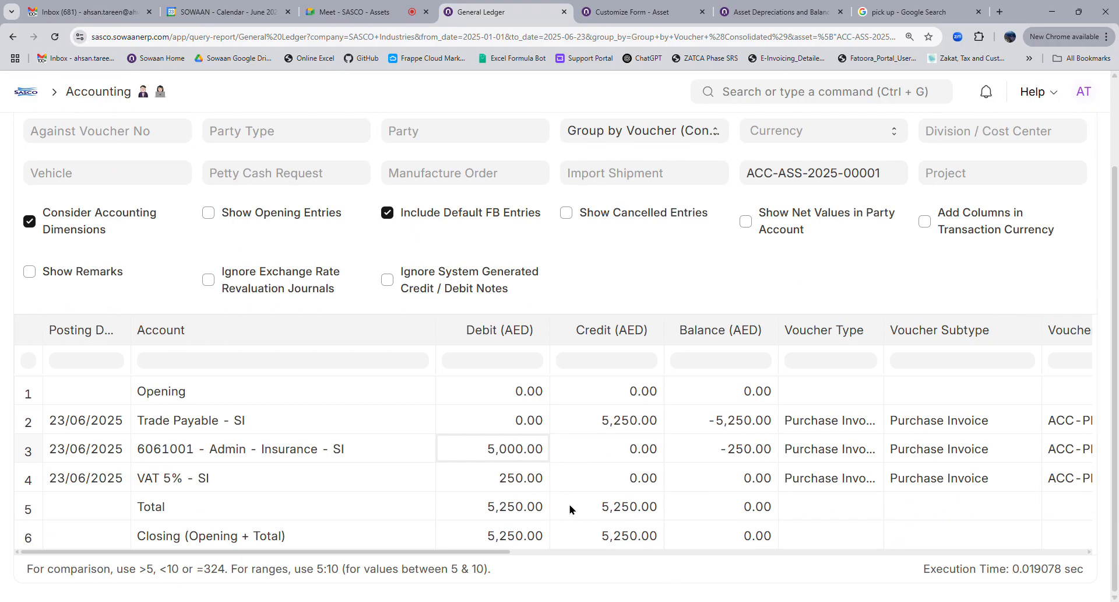
scroll(570, 509, up, 3)
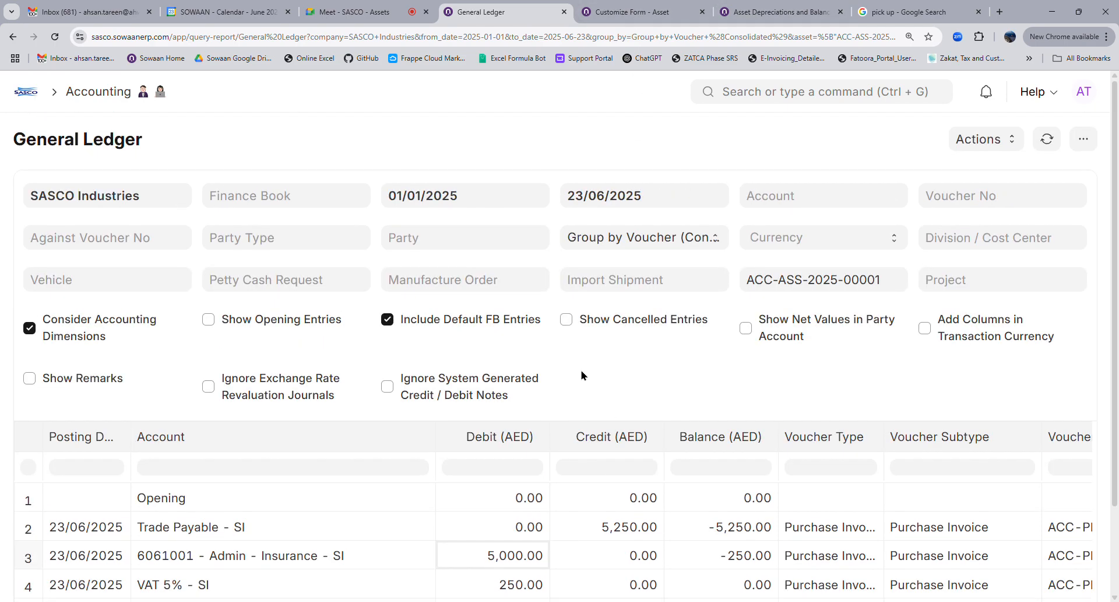
Search 'asset', open the Pick up x-3333 asset, then step to ACC-ASS-2025-00002
click(751, 9)
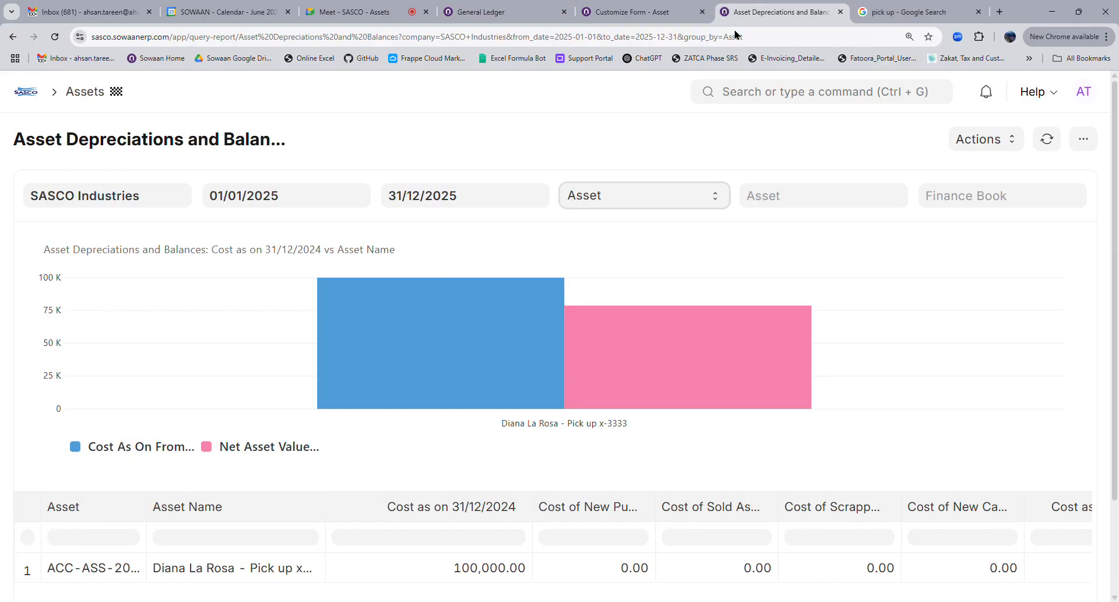
click(631, 11)
click(768, 104)
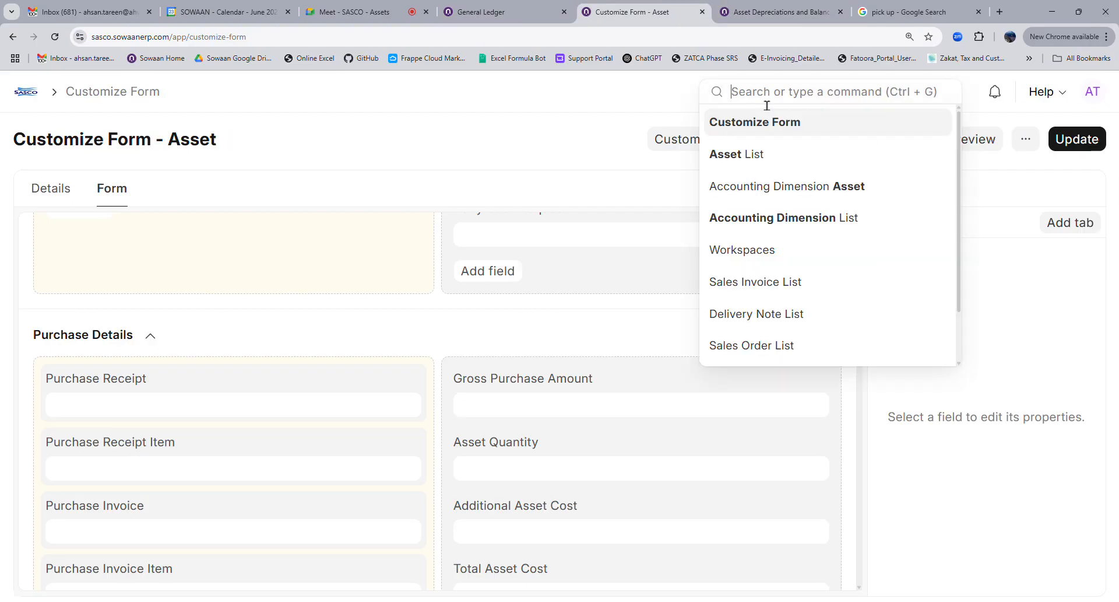
text(asset)
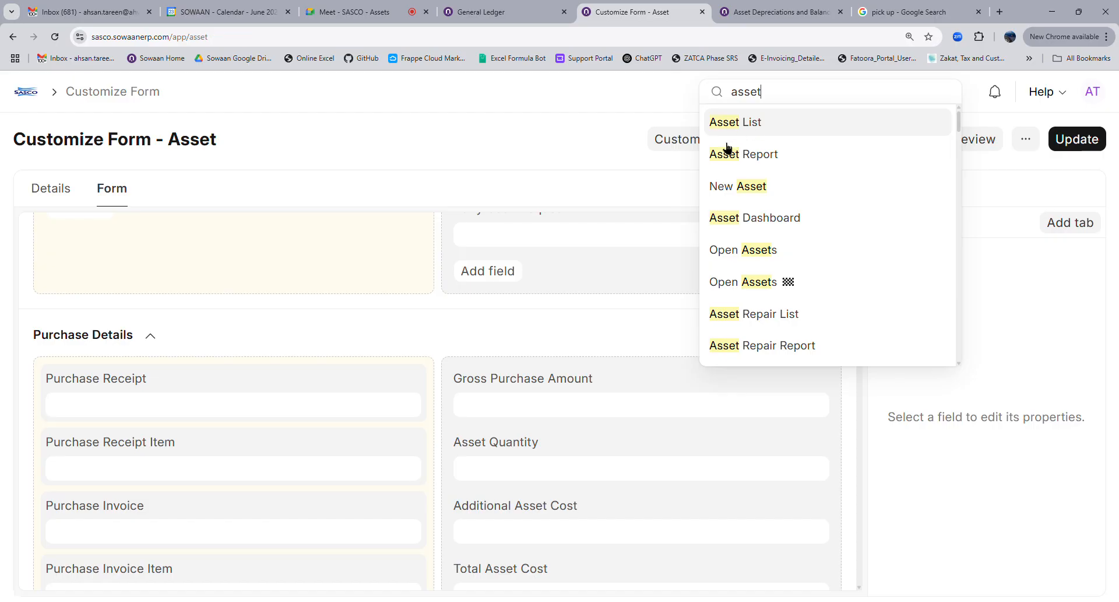
key(Return)
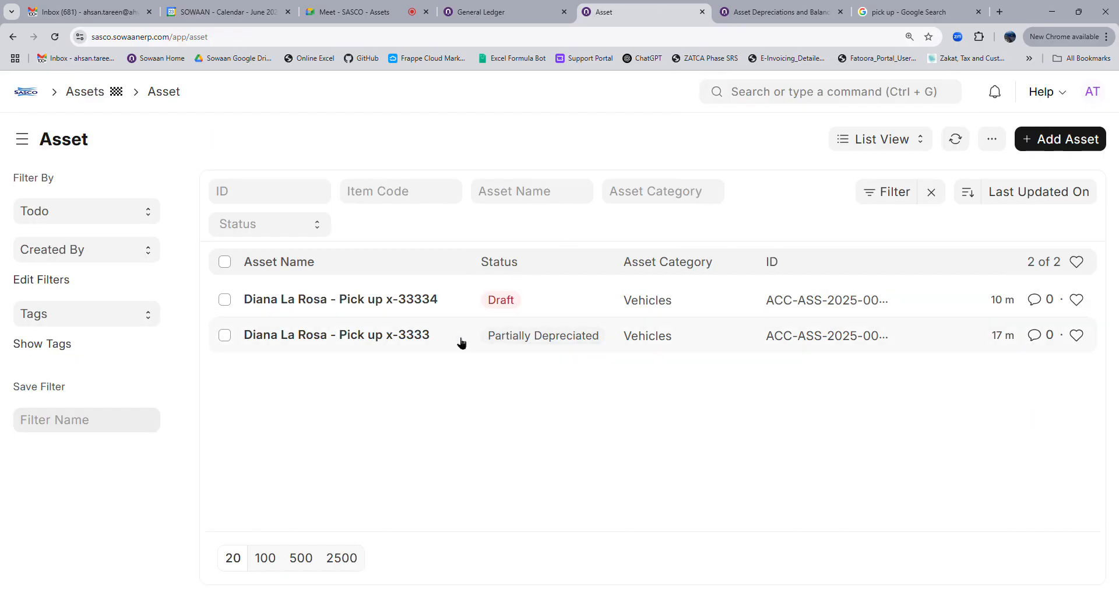
click(398, 342)
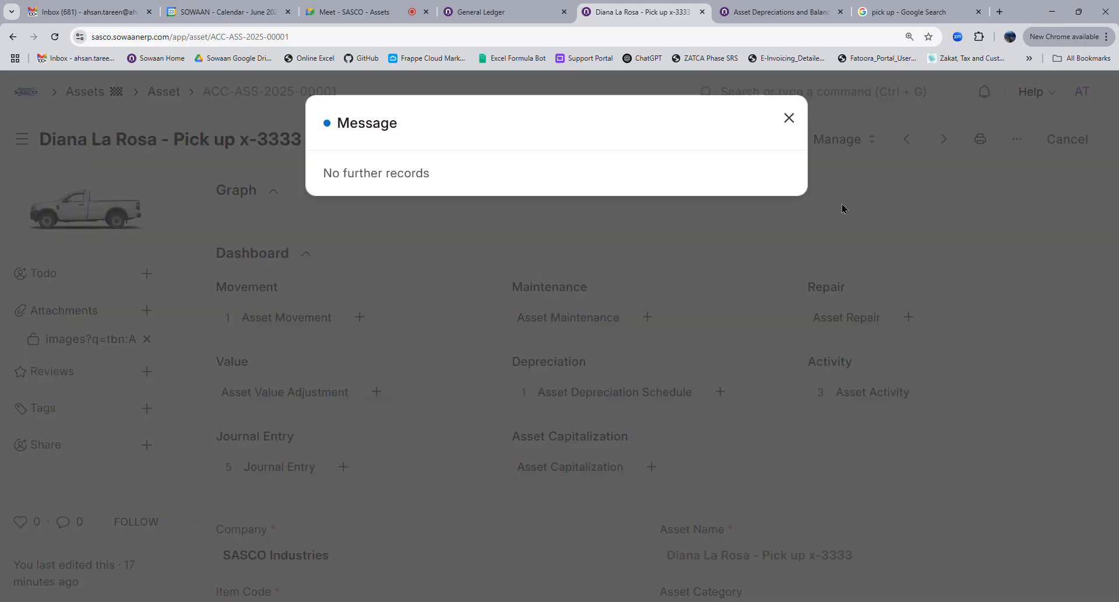
click(842, 206)
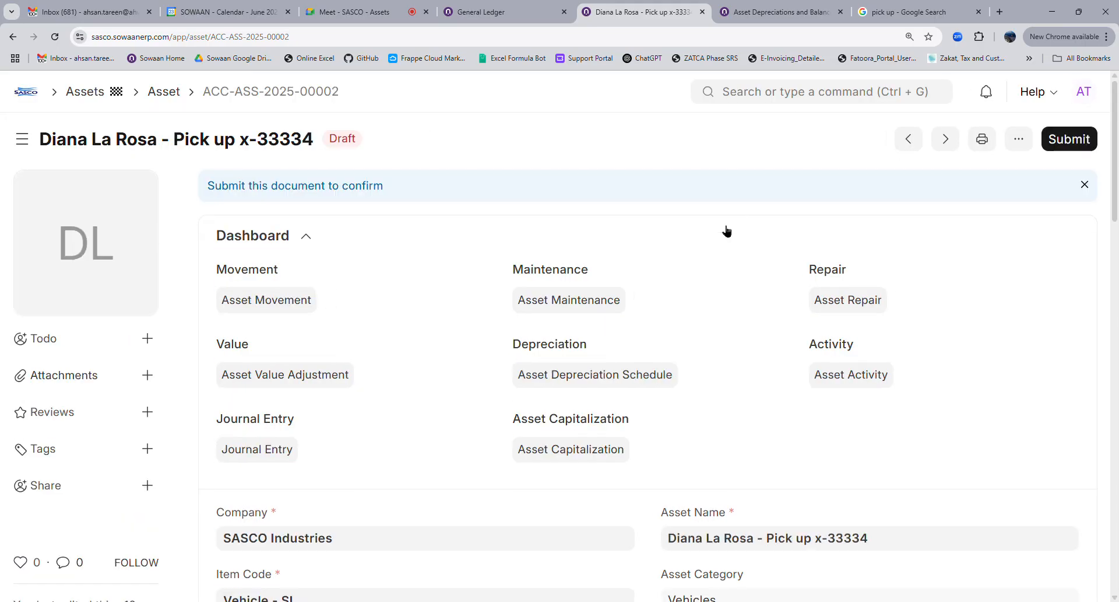
scroll(375, 404, down, 8)
scroll(371, 406, down, 12)
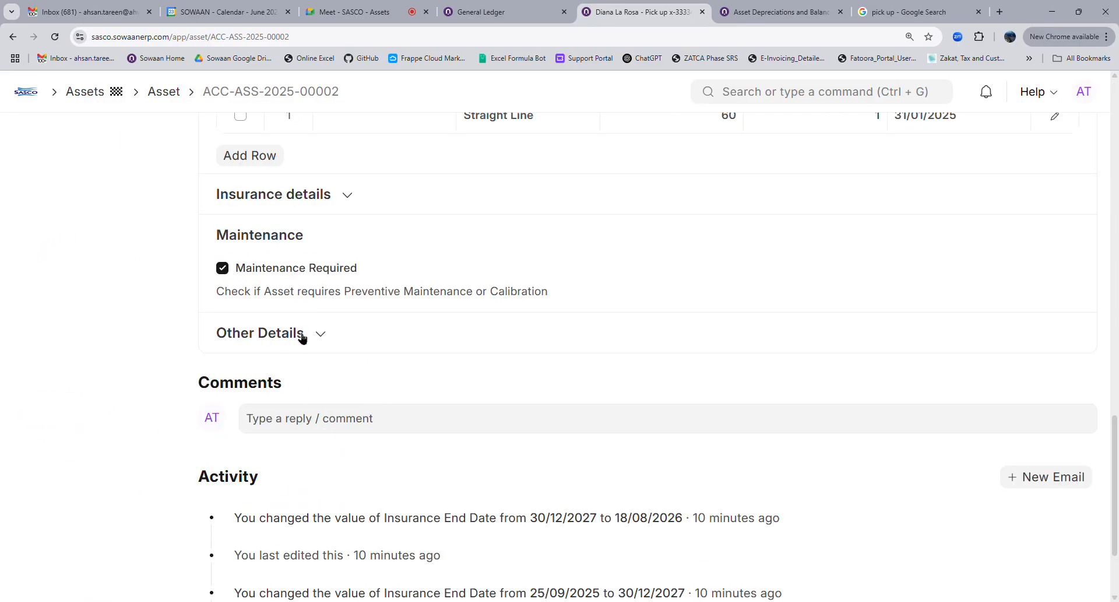
Expand the Insurance details section of asset ACC-ASS-2025-00002
click(315, 195)
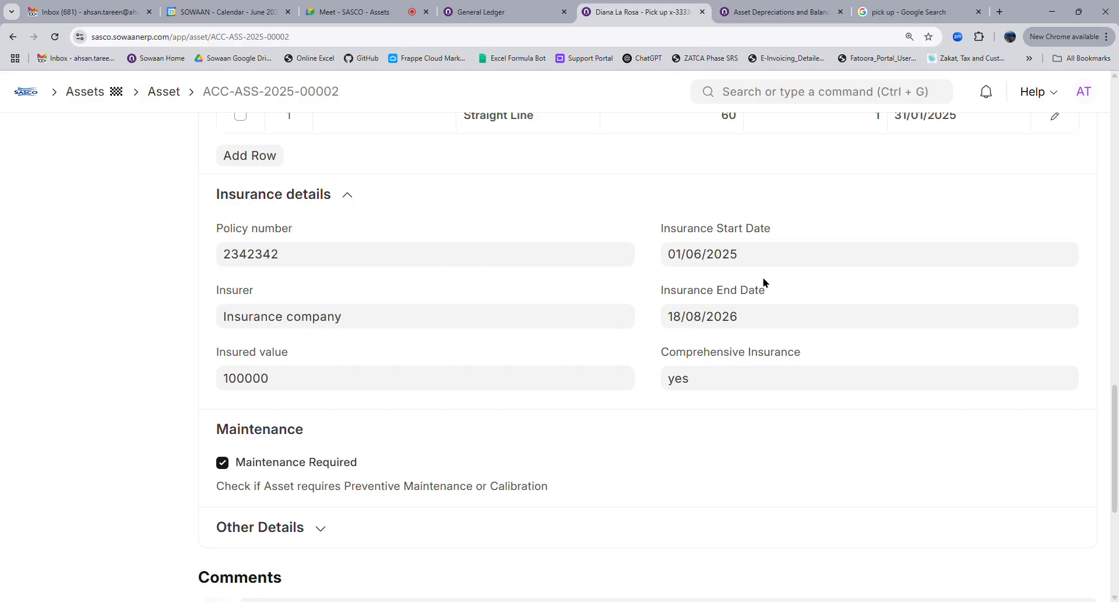
click(487, 13)
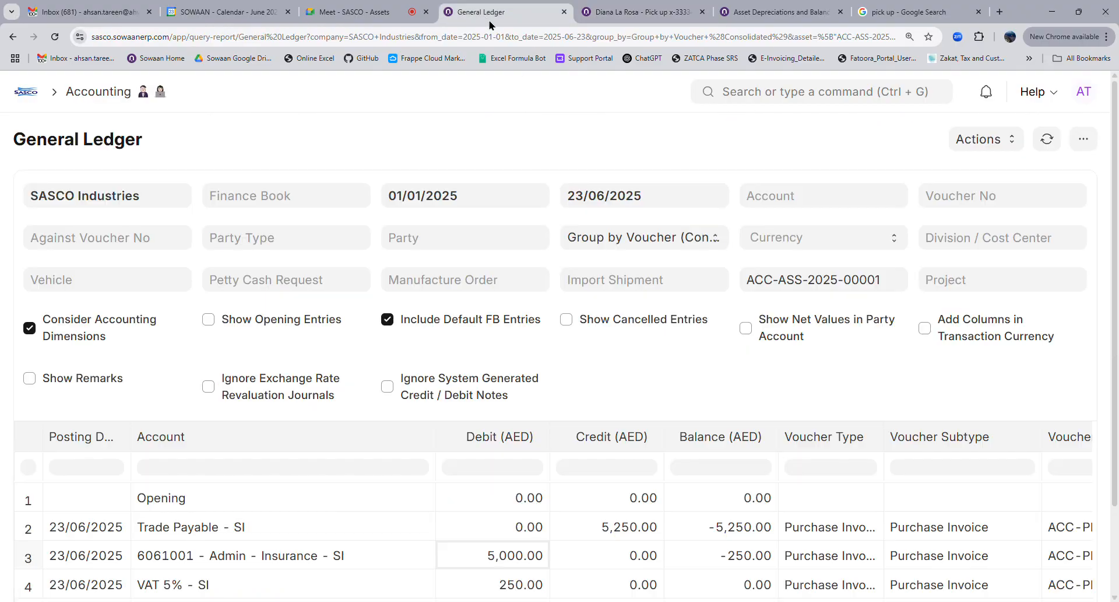
click(800, 284)
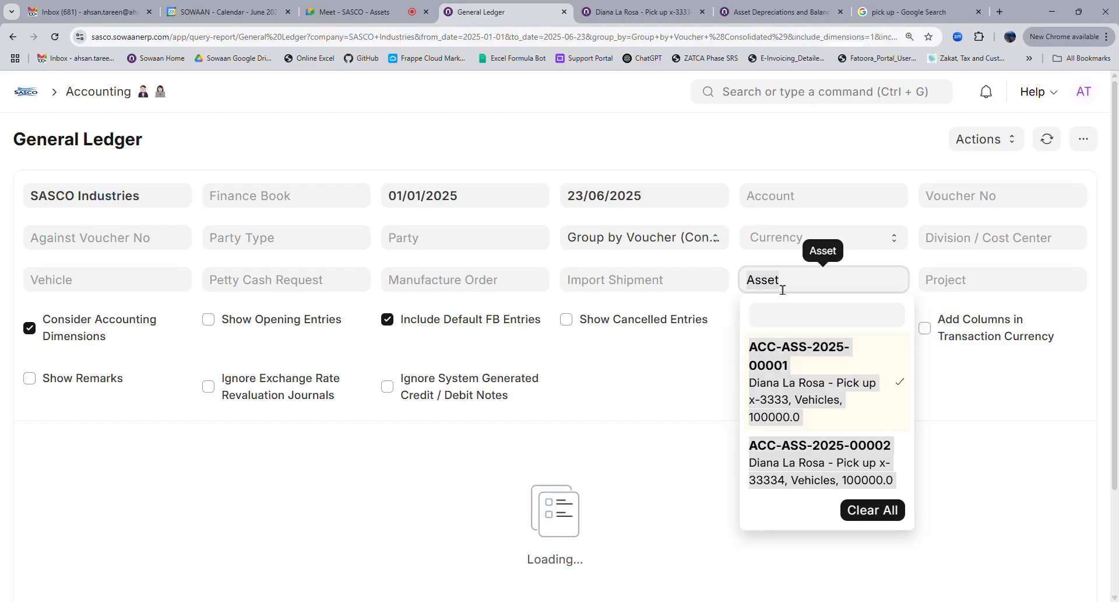
click(784, 294)
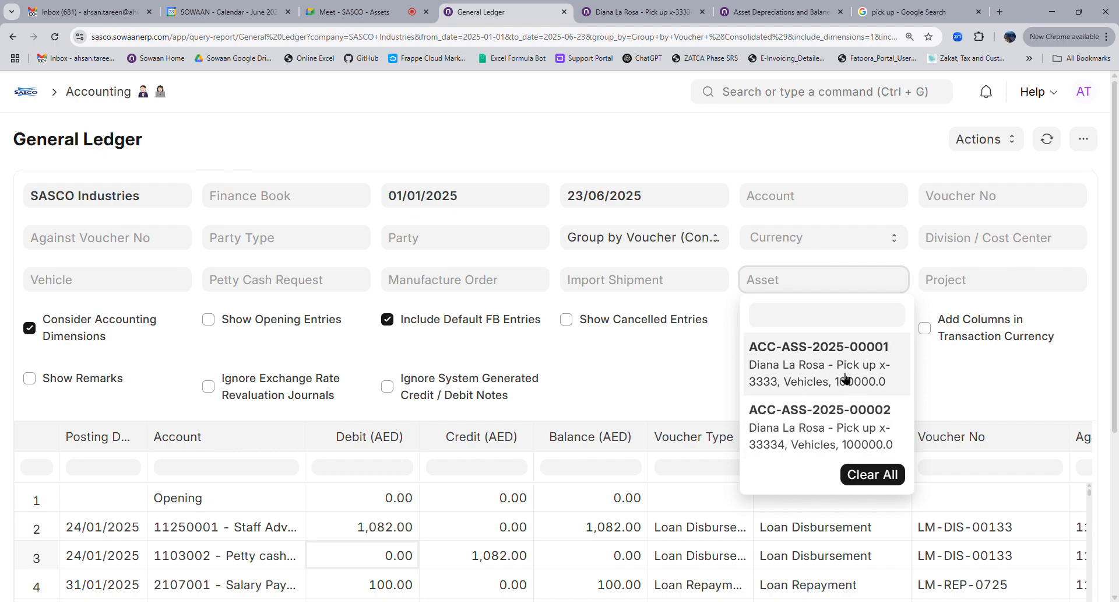
click(825, 365)
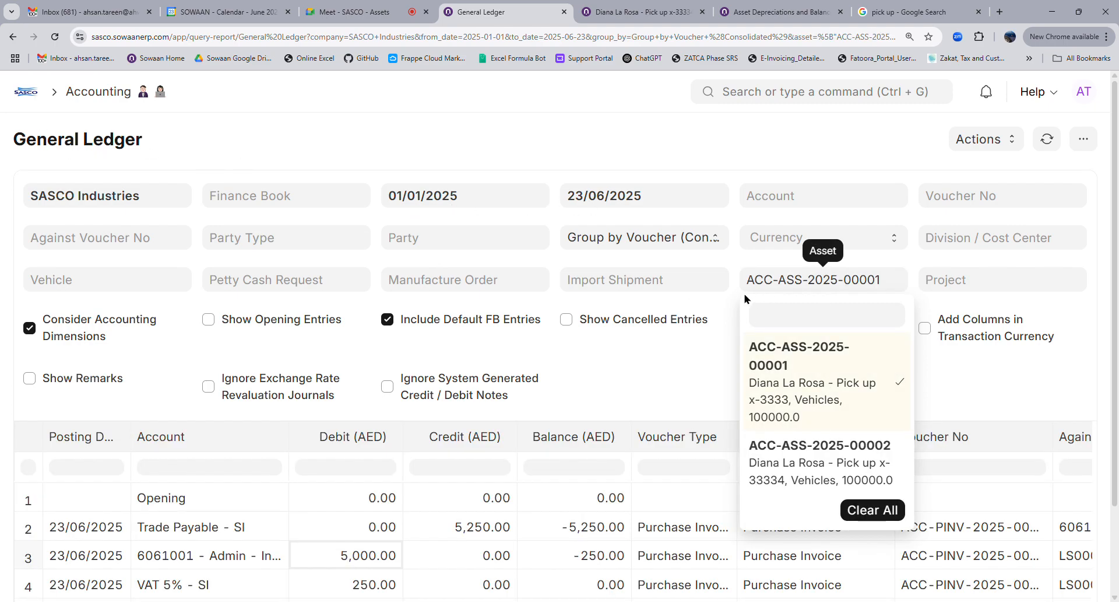
click(733, 311)
scroll(641, 462, down, 3)
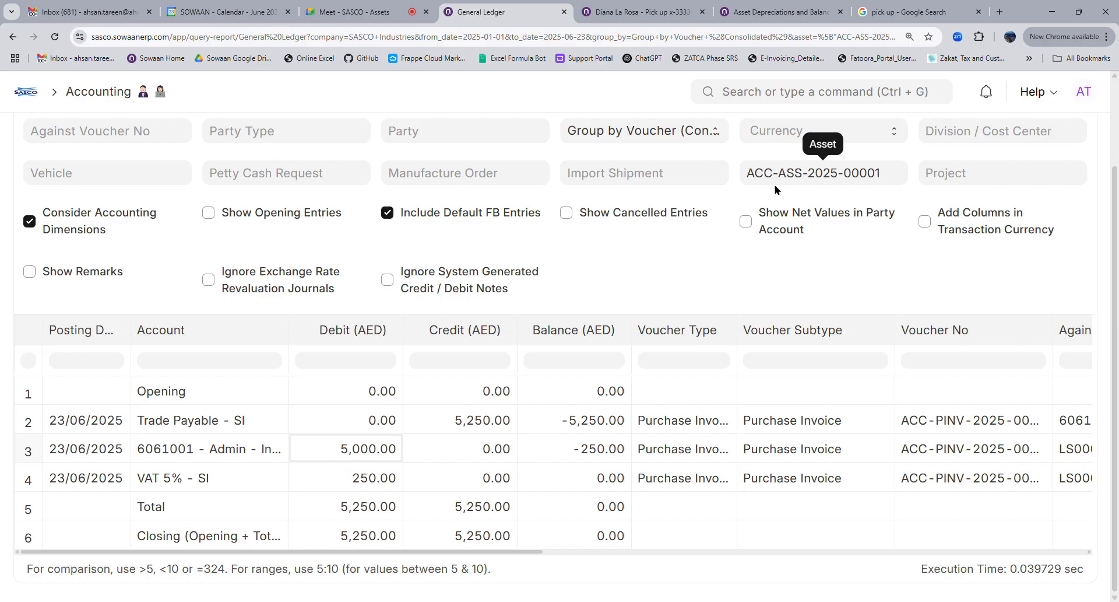
scroll(167, 230, up, 3)
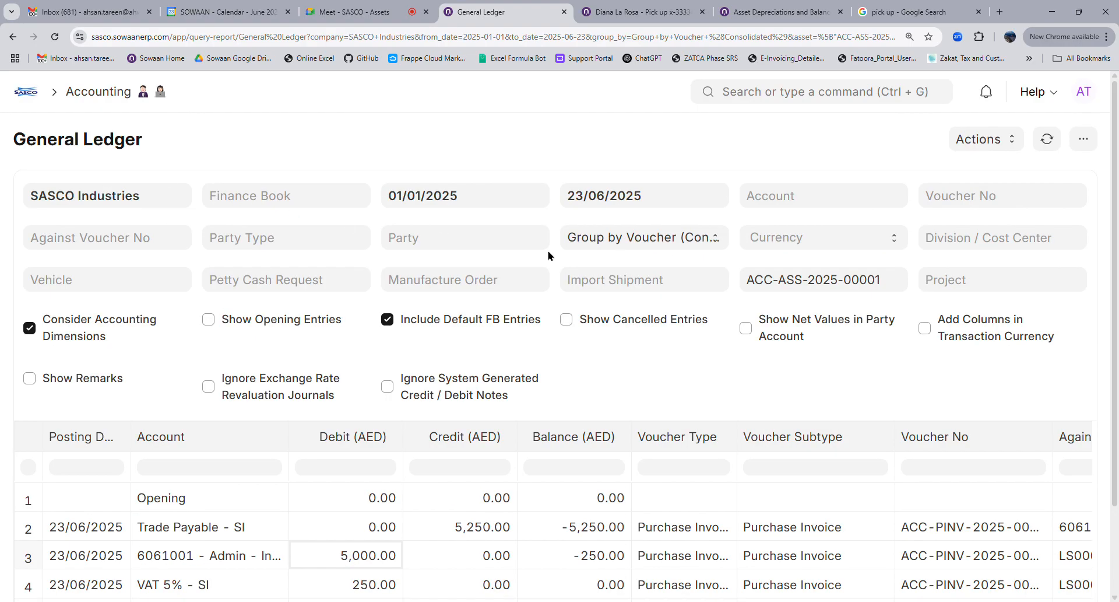
click(609, 6)
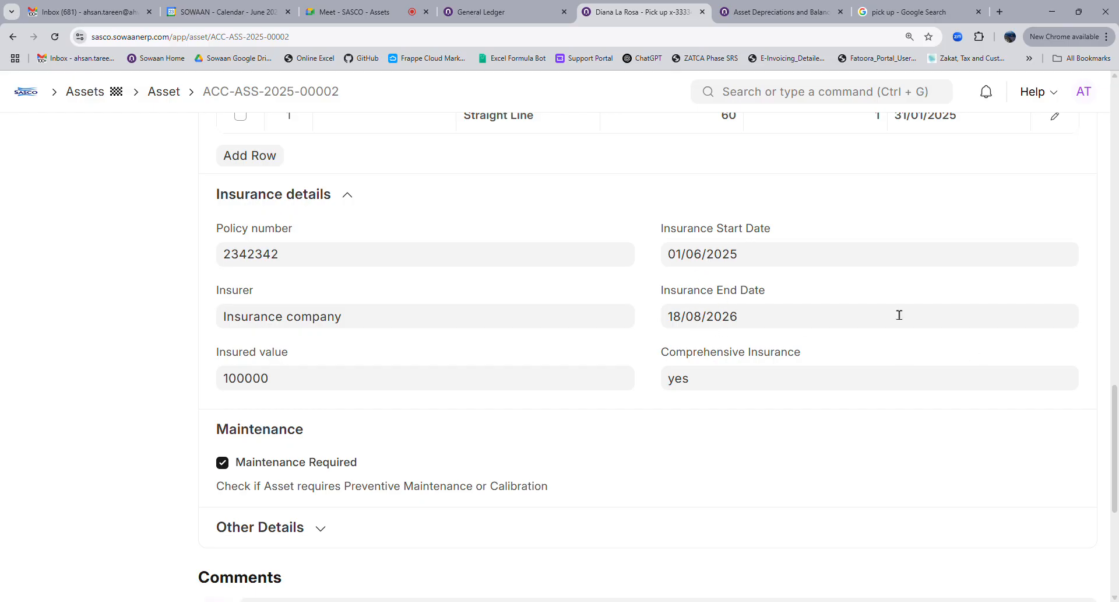
Edit the insurance dates so coverage runs 01/06/2026 to 18/08/2027
click(775, 329)
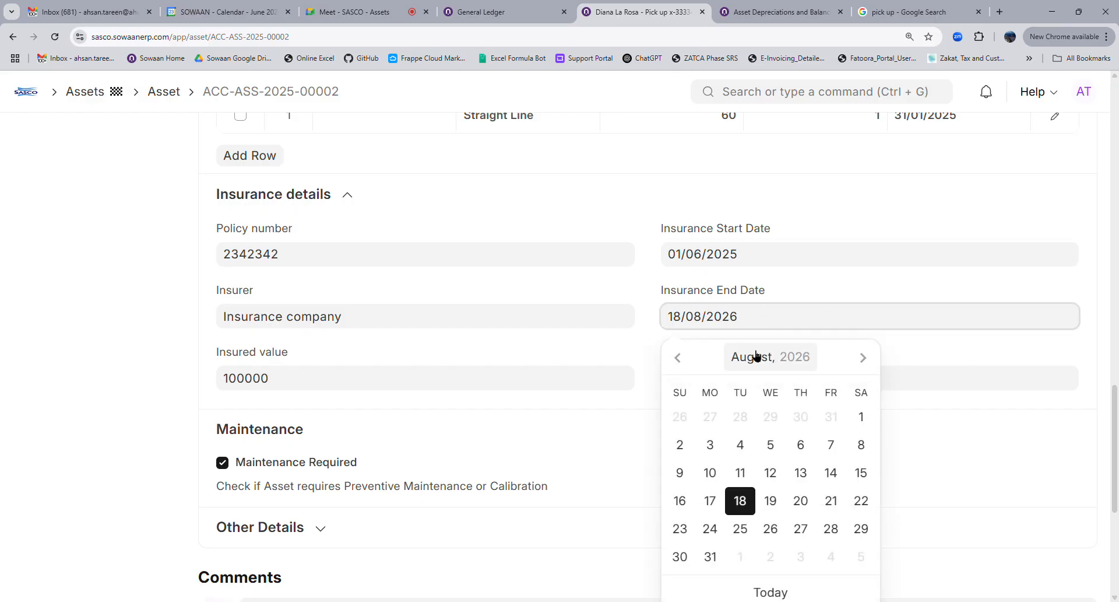
click(755, 257)
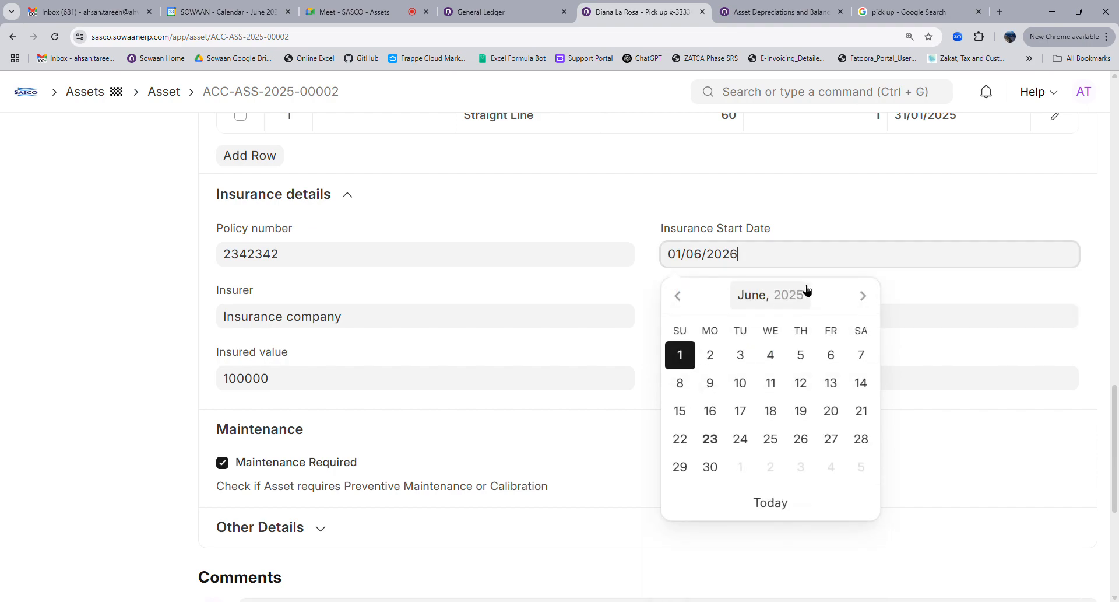
click(782, 332)
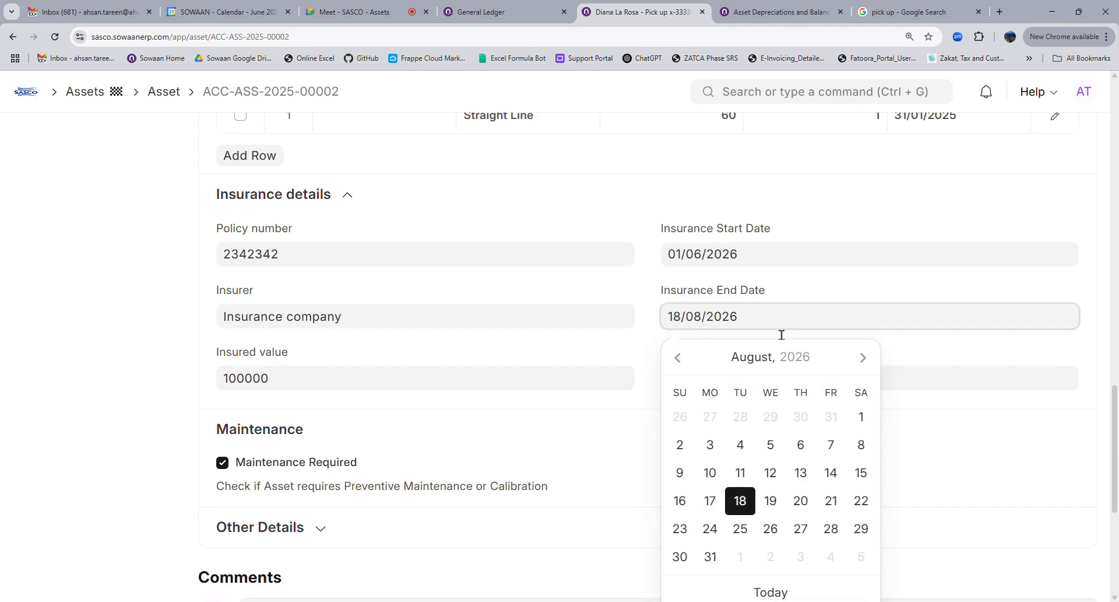
text(7)
click(648, 347)
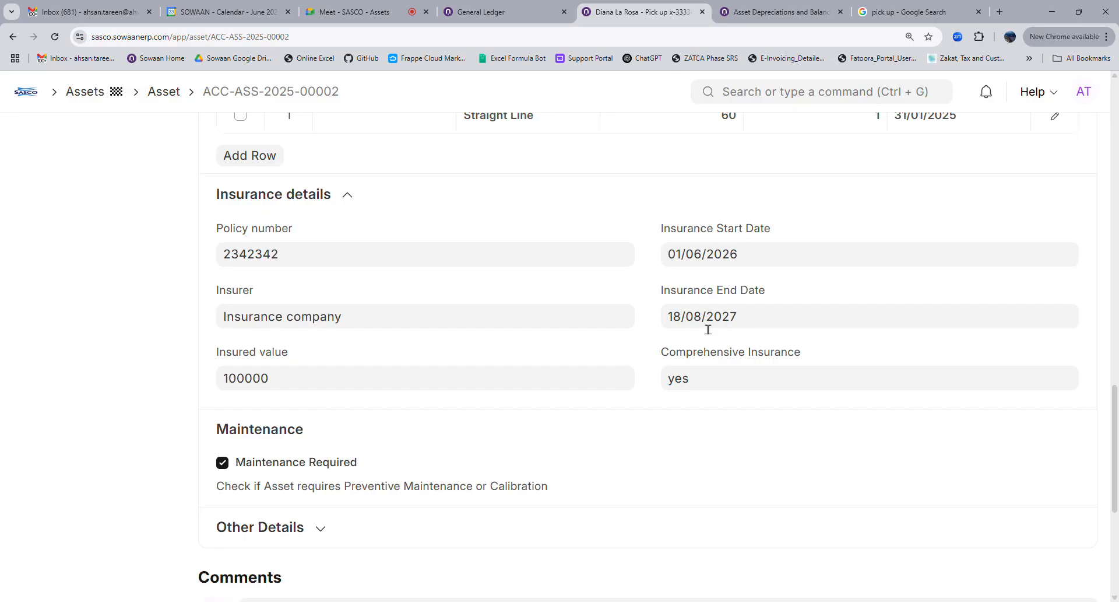
click(687, 325)
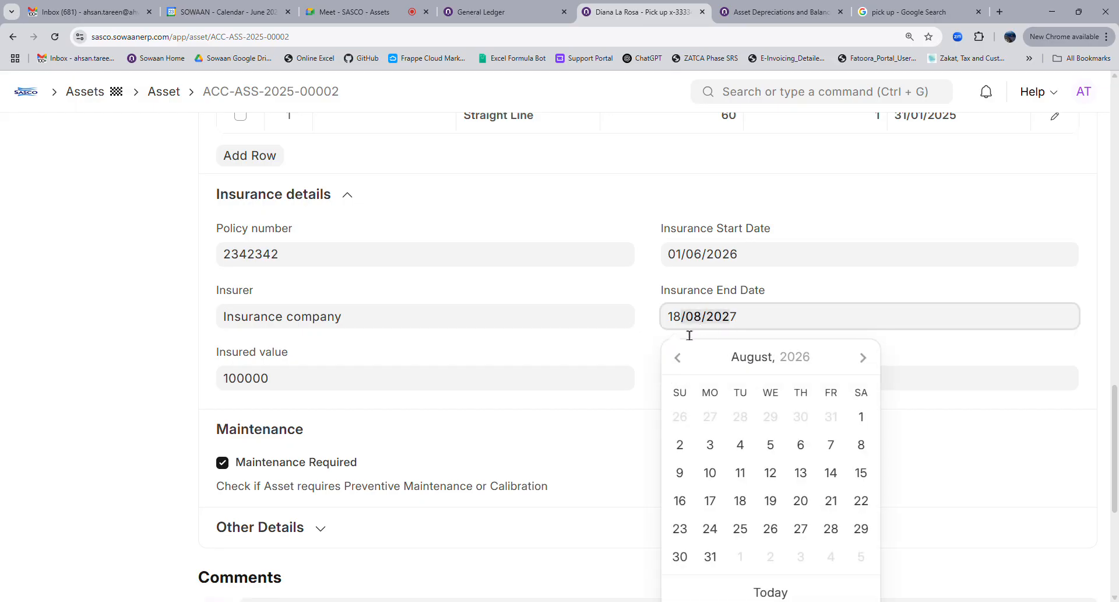
click(652, 344)
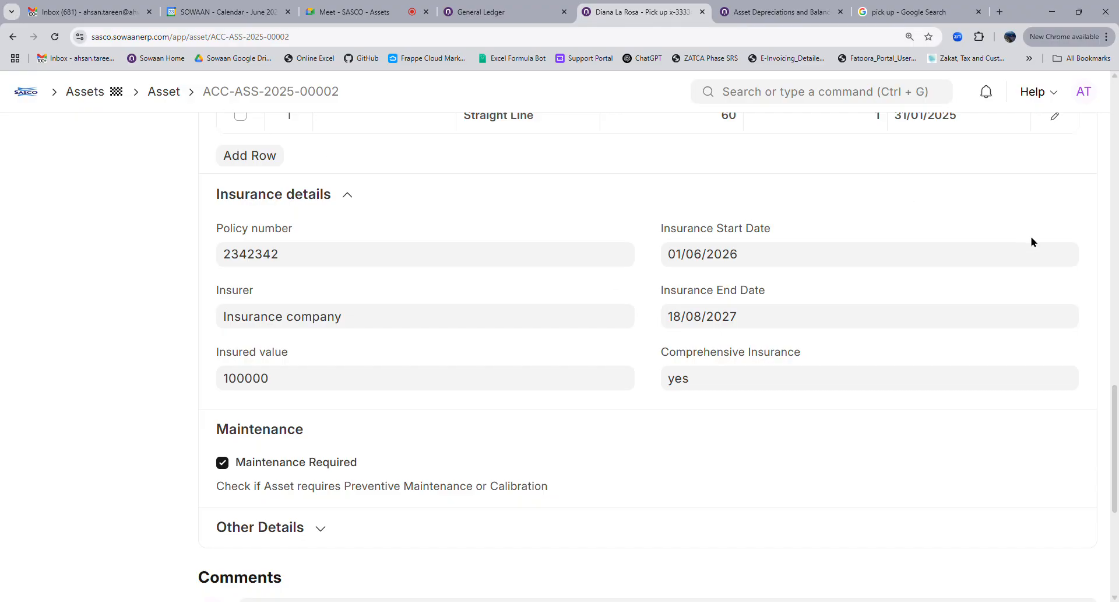
Save the asset, confirm the new insurance dates, and go back to Home
scroll(1030, 240, up, 4)
click(1075, 139)
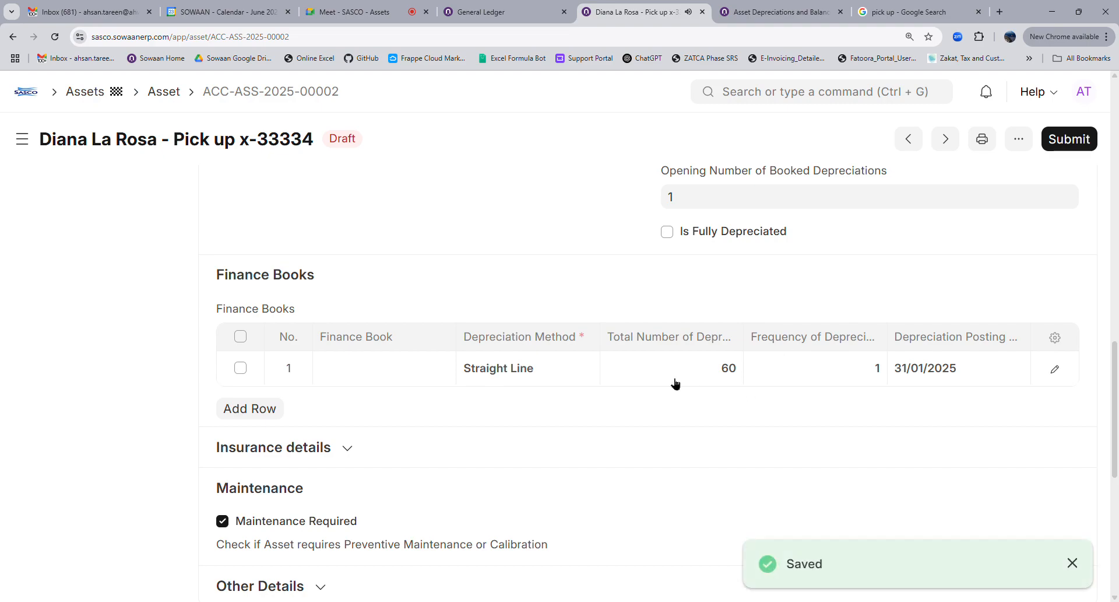
scroll(618, 427, down, 4)
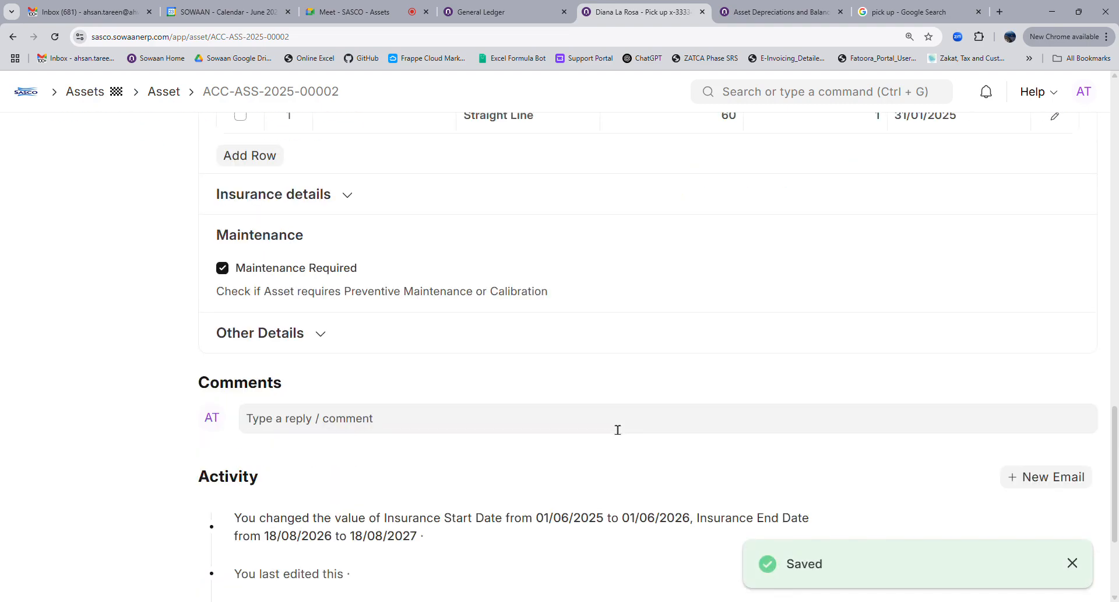
click(314, 204)
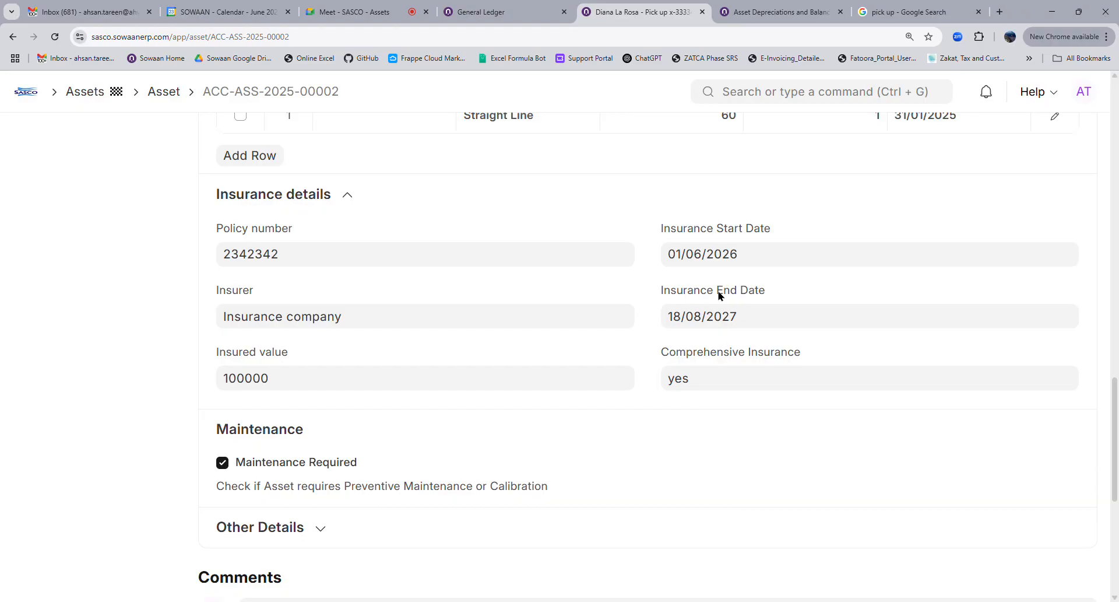
drag(661, 290, 764, 292)
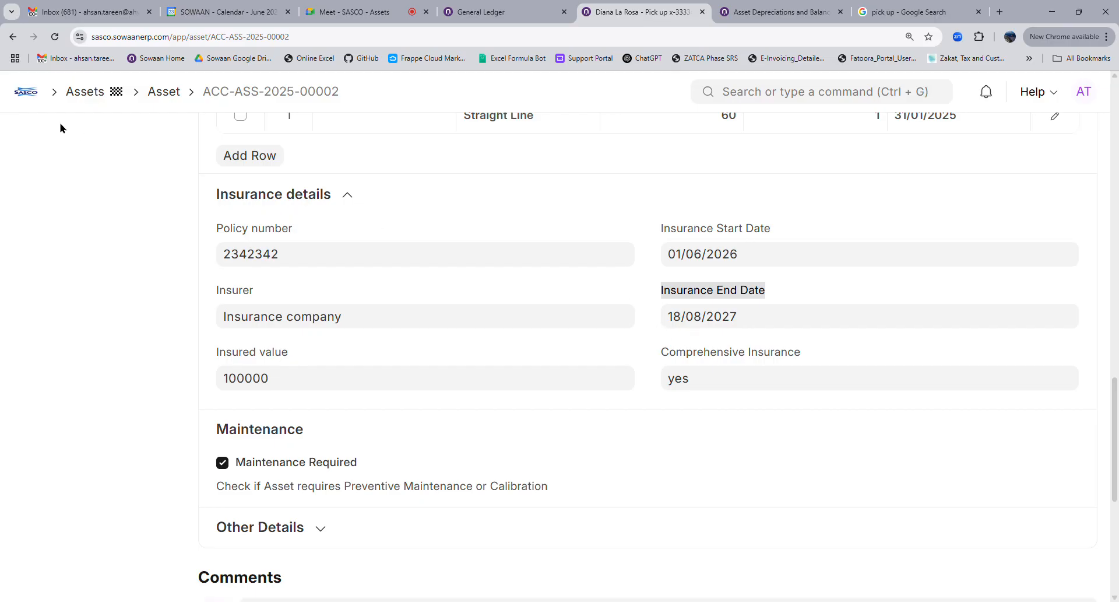
click(41, 93)
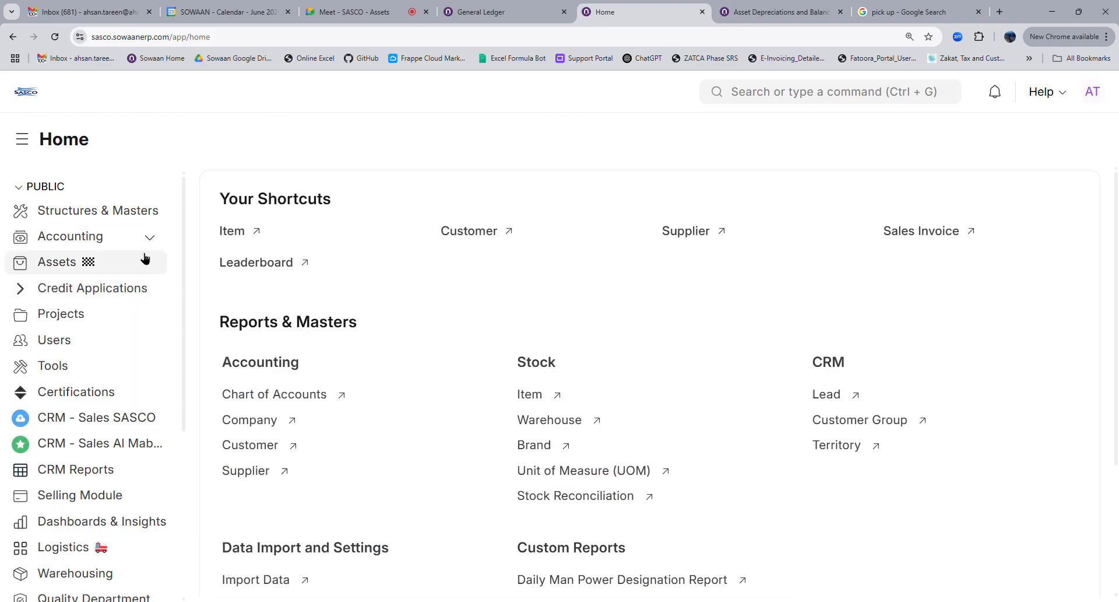
Open the Pending GRN for Invoicing report from Accounting > Payables and browse its table
click(153, 241)
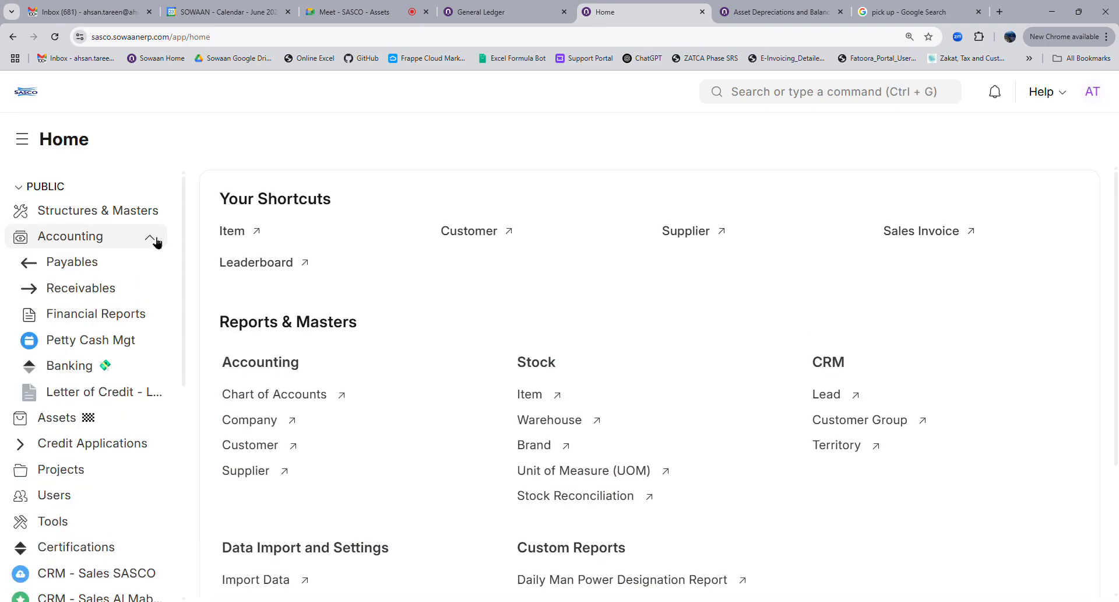
click(105, 266)
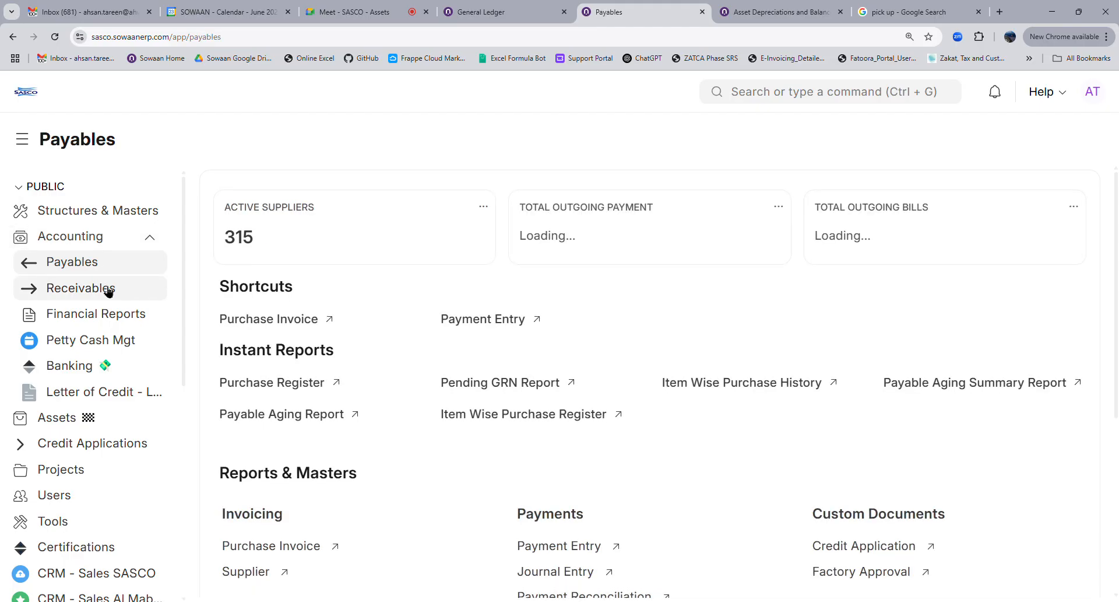
click(532, 402)
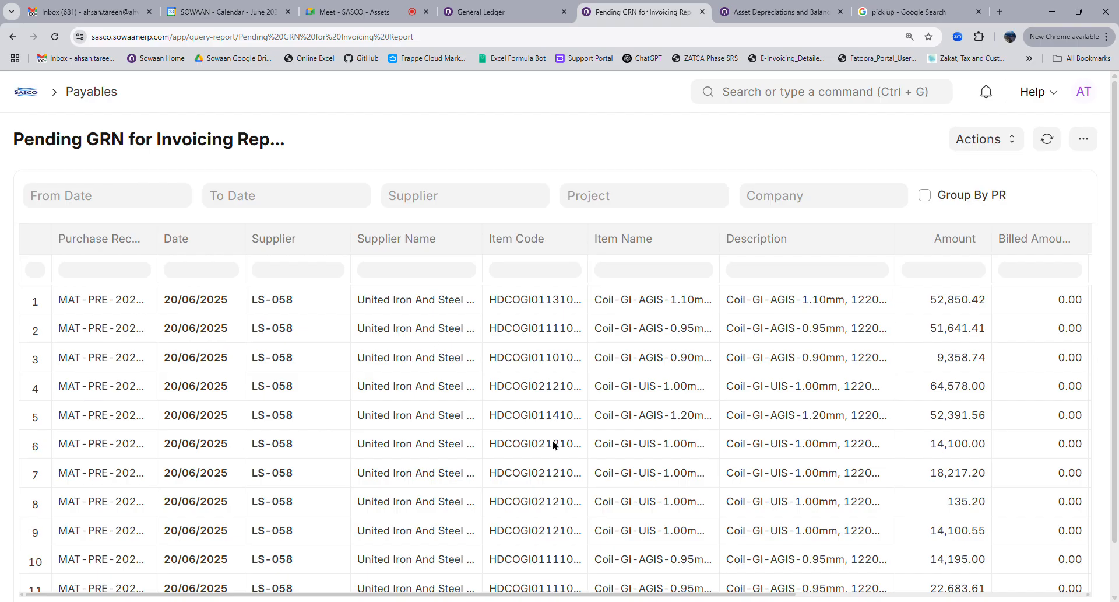
scroll(729, 533, down, 4)
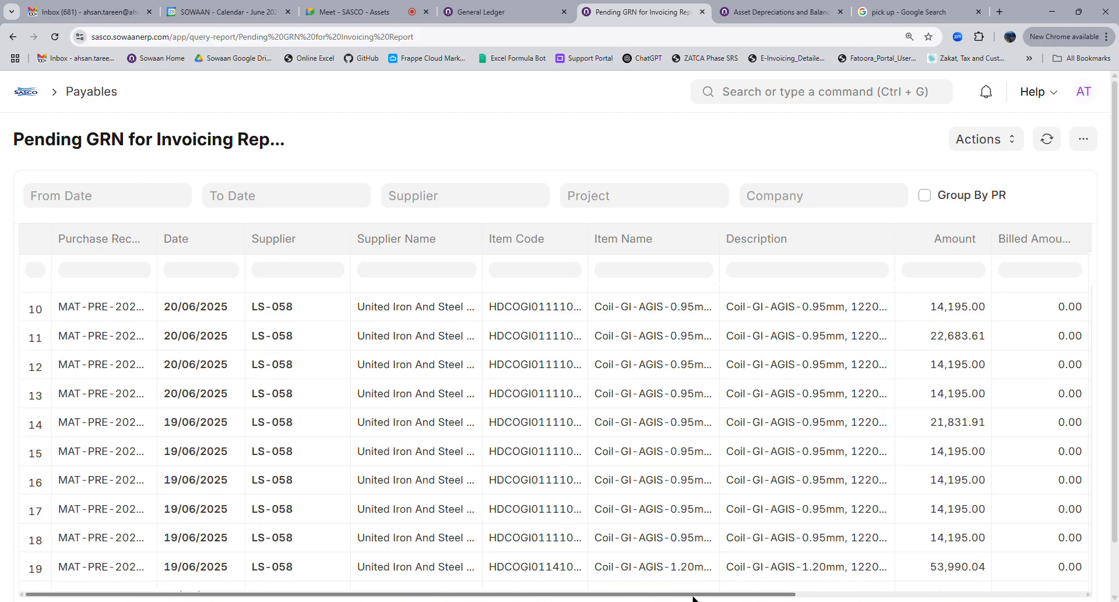
drag(694, 597, 880, 598)
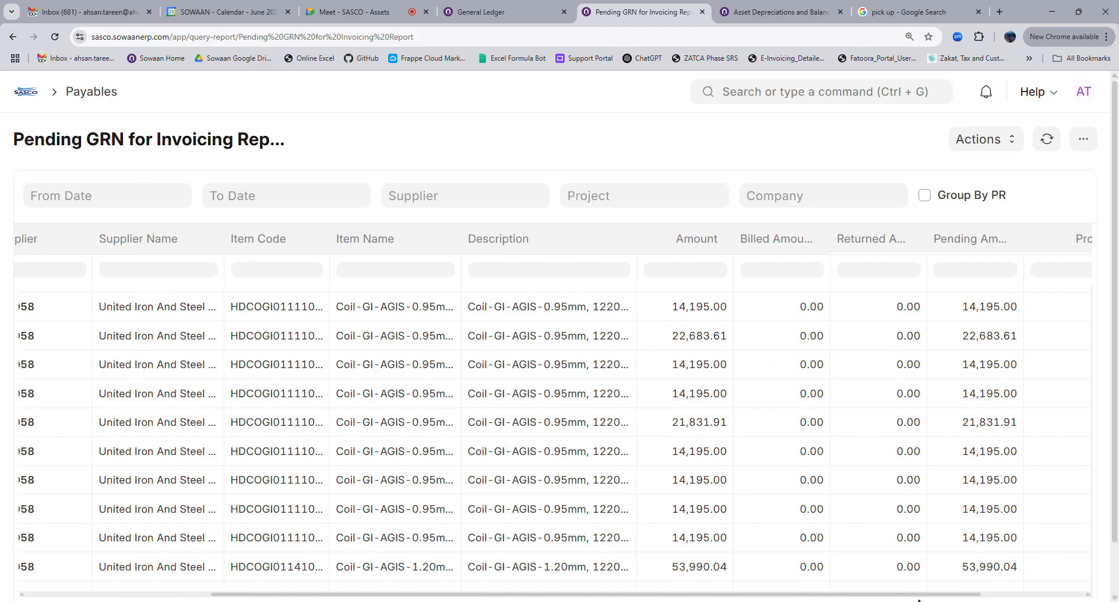
drag(971, 595, 1114, 598)
drag(1043, 596, 752, 597)
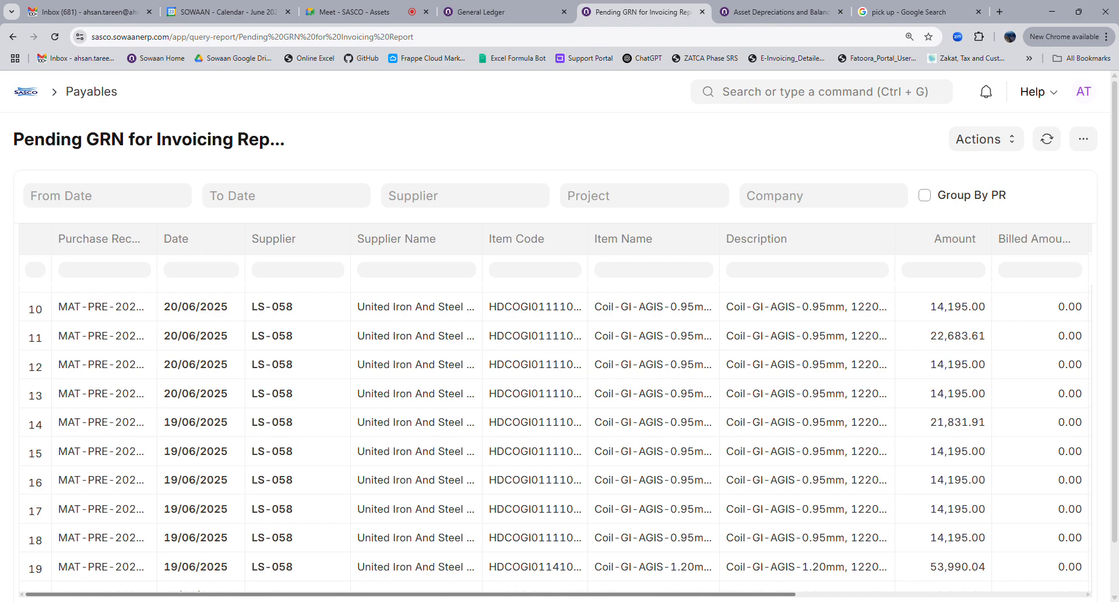
scroll(554, 408, right, 5)
Group the report by purchase receipt, widen the Purchase Receipt column, and return Home
click(991, 200)
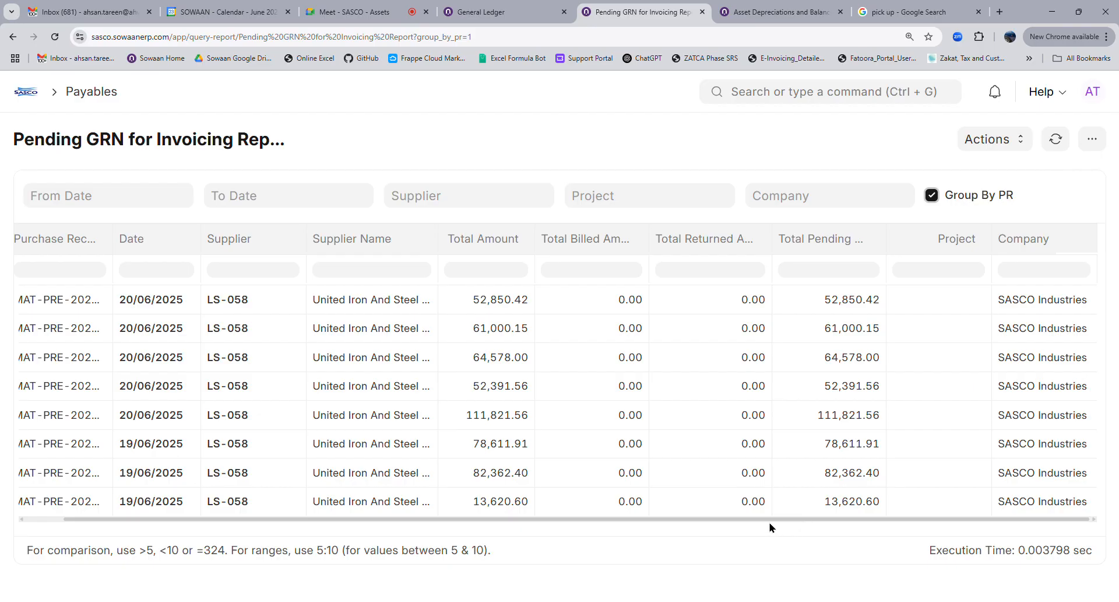
drag(705, 519, 599, 529)
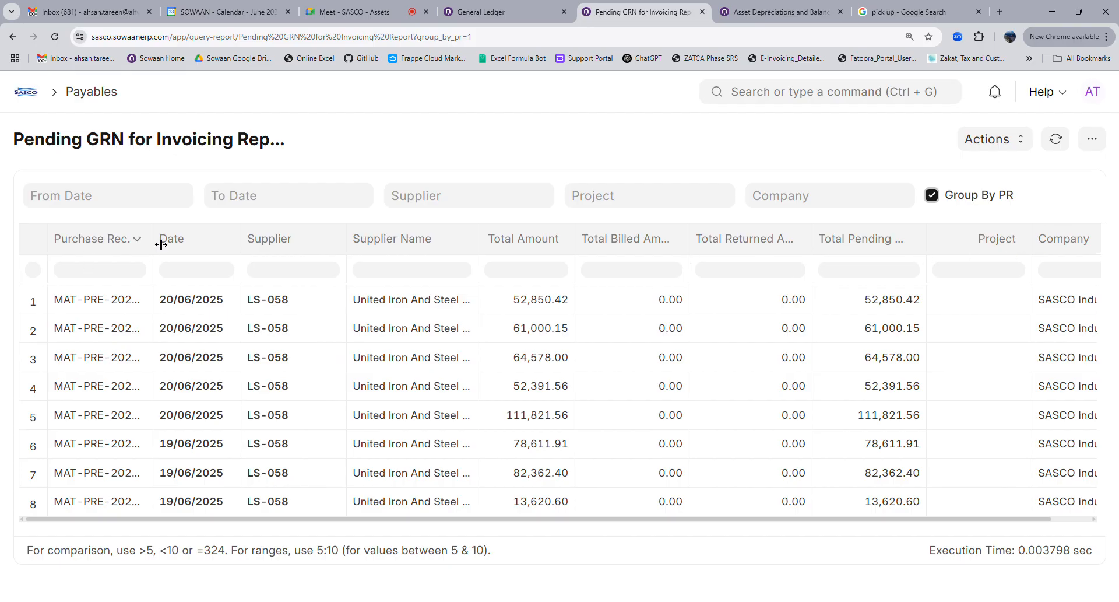
drag(161, 245, 224, 244)
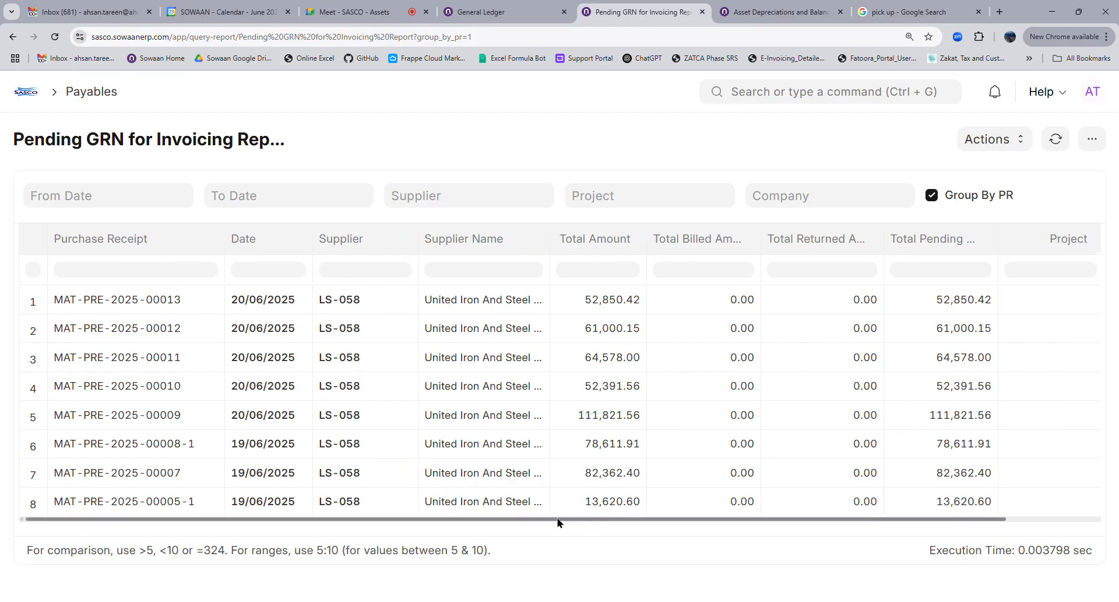
drag(554, 519, 472, 528)
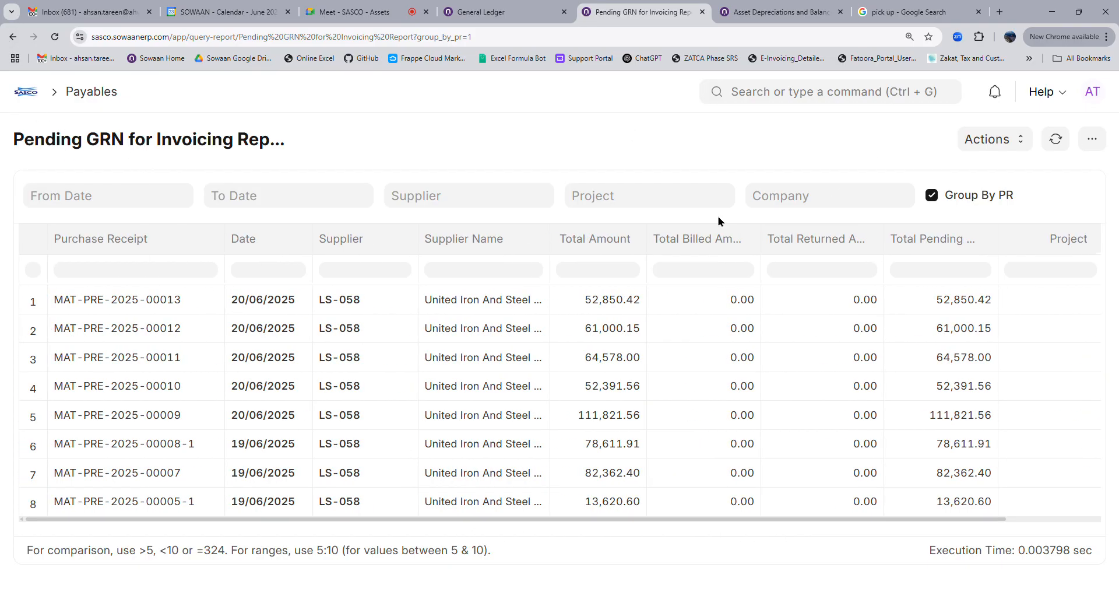
click(1092, 138)
click(697, 128)
click(26, 92)
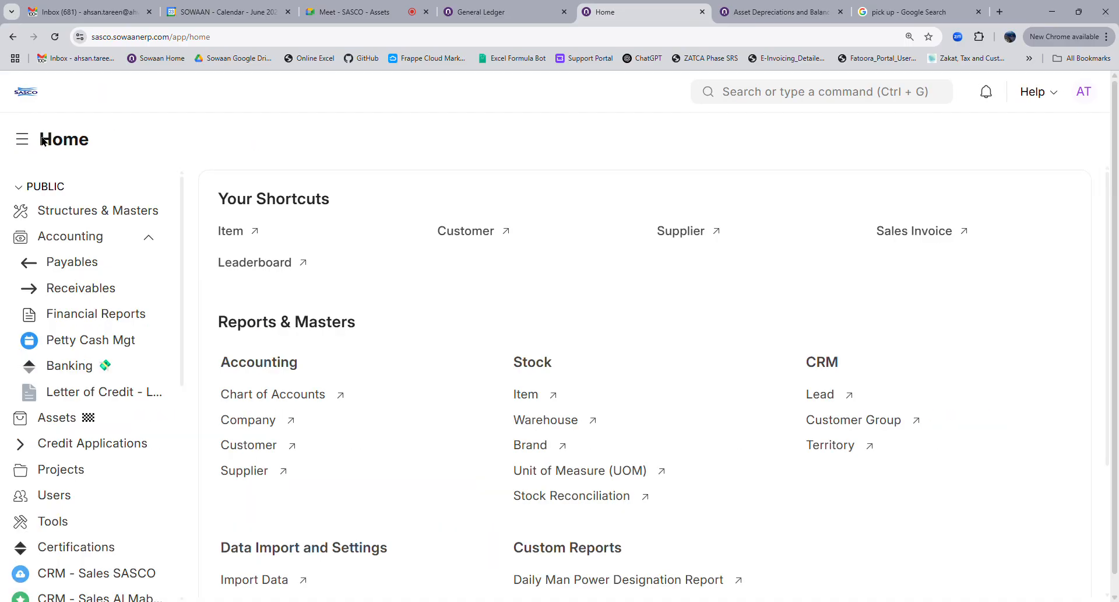
Open Pending DN for Invoicing from Receivables, widen Against Sales Order, and group by delivery note
click(88, 291)
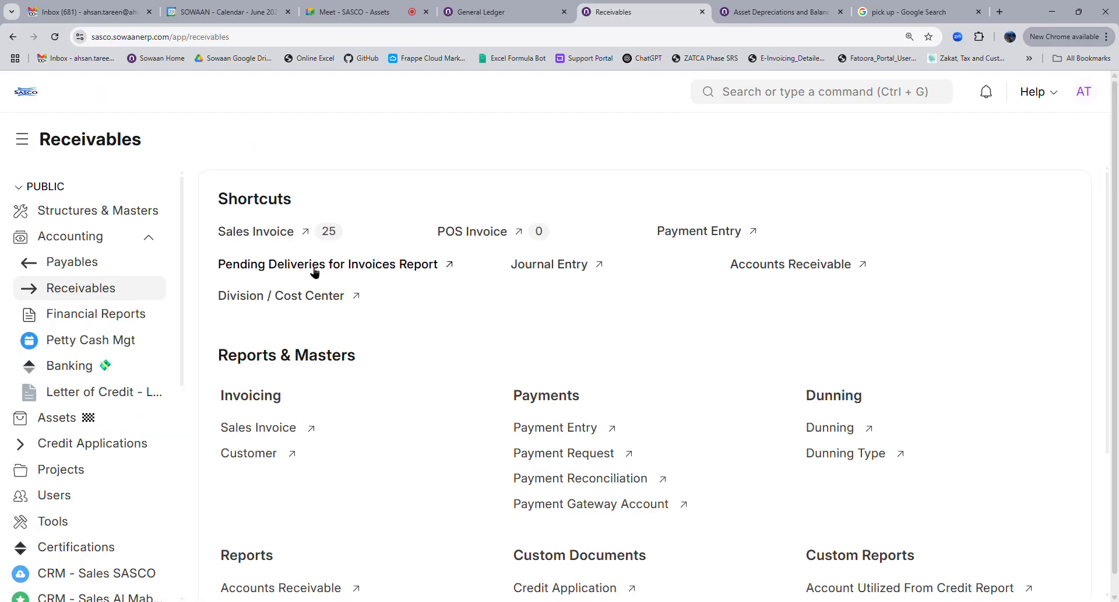
click(309, 265)
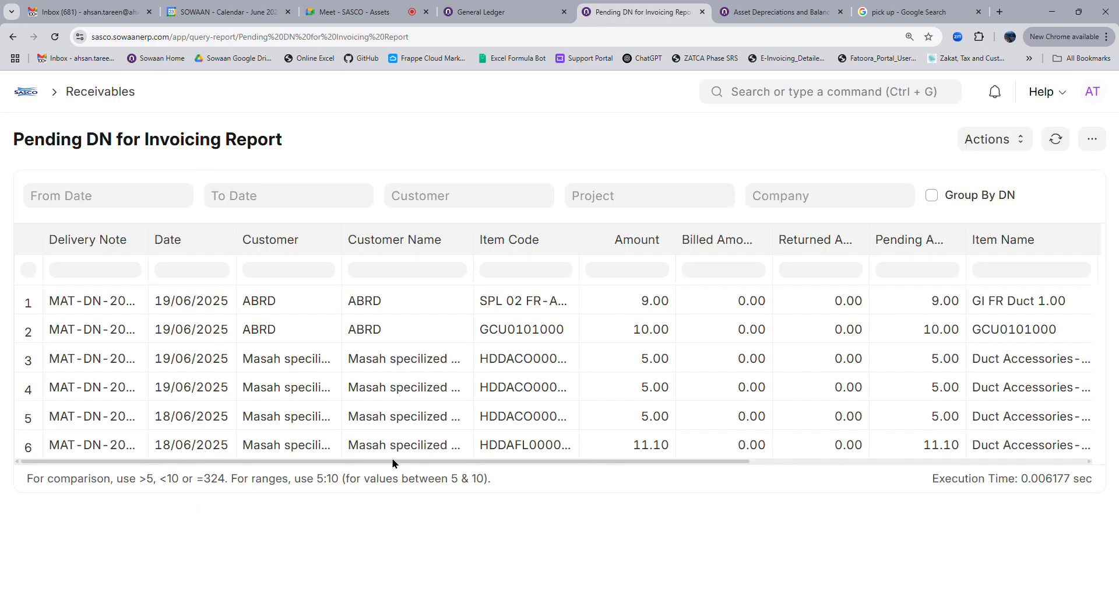
click(300, 458)
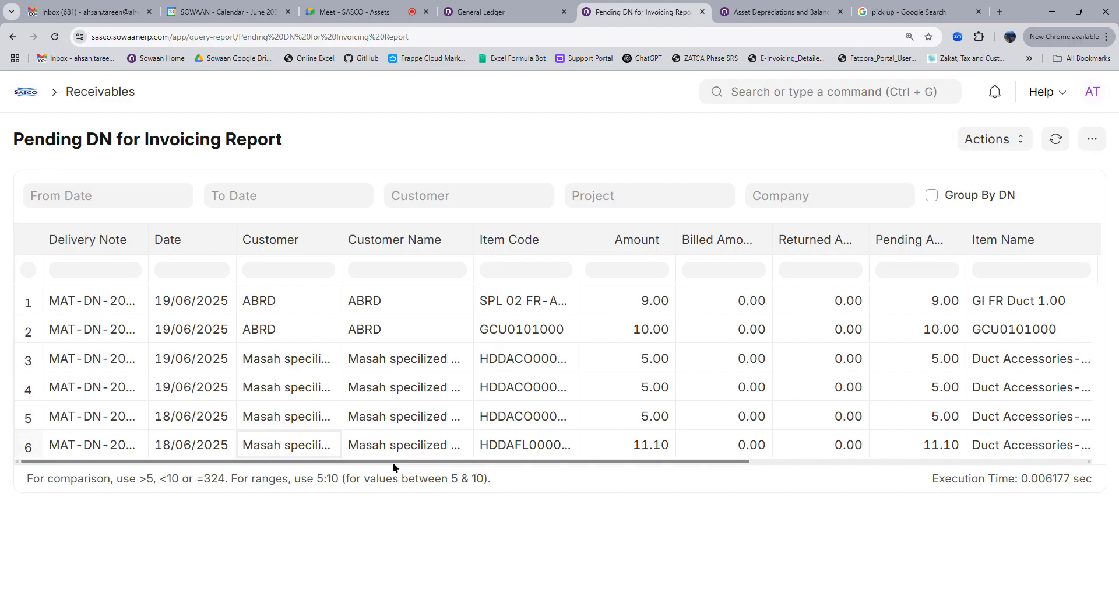
drag(393, 463, 752, 493)
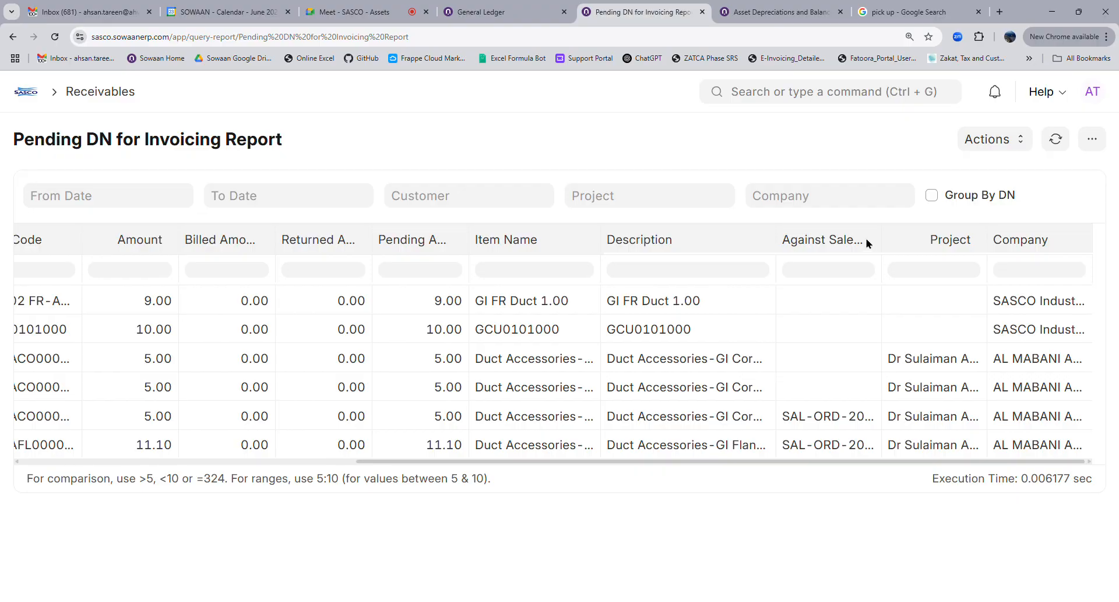
double_click(888, 295)
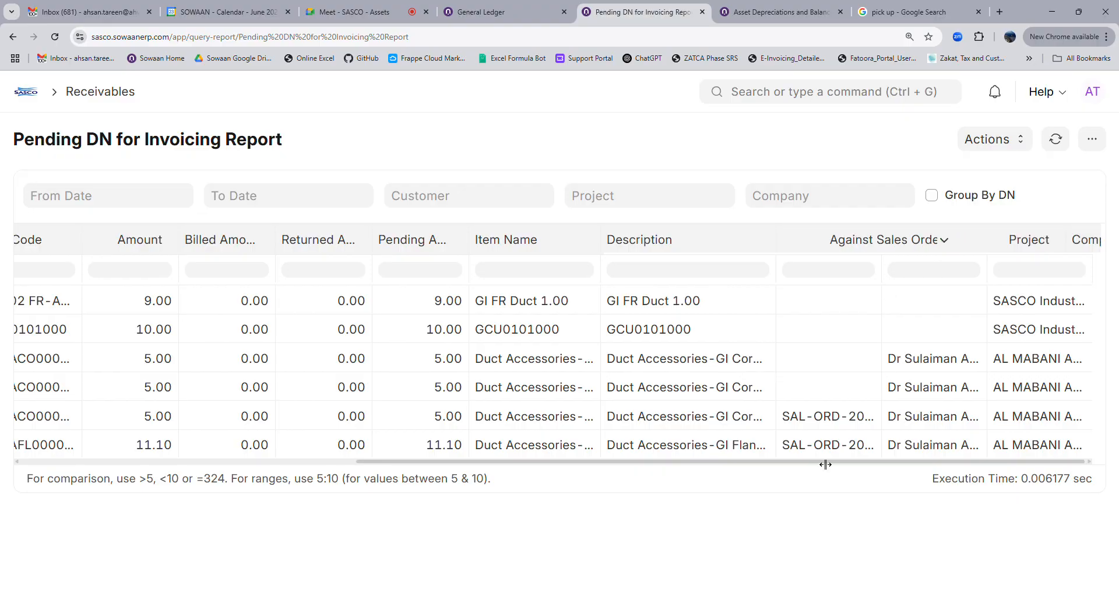
click(968, 198)
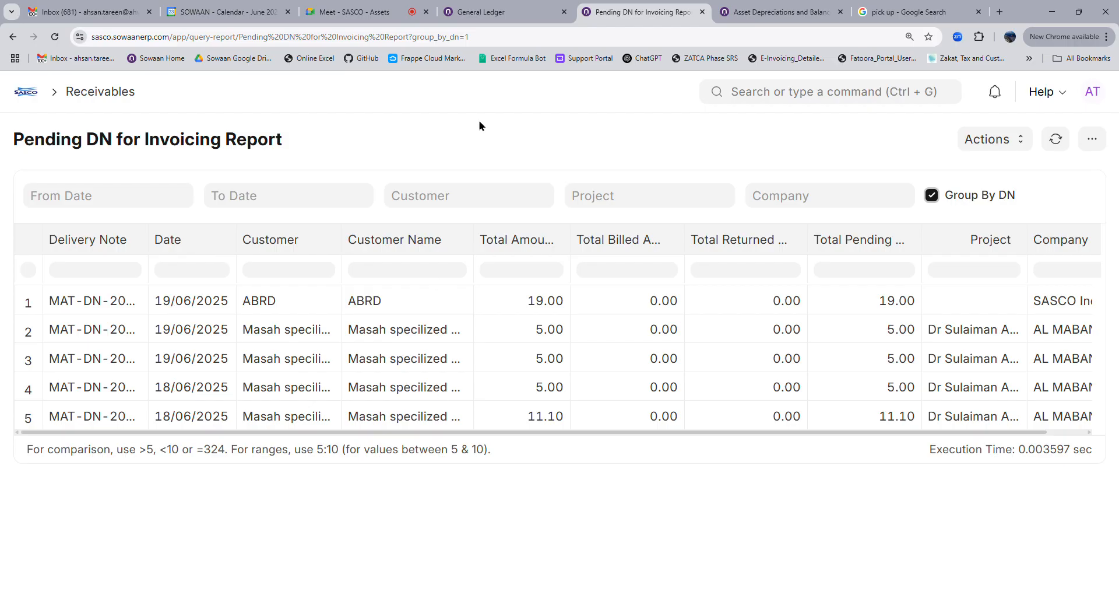
click(496, 12)
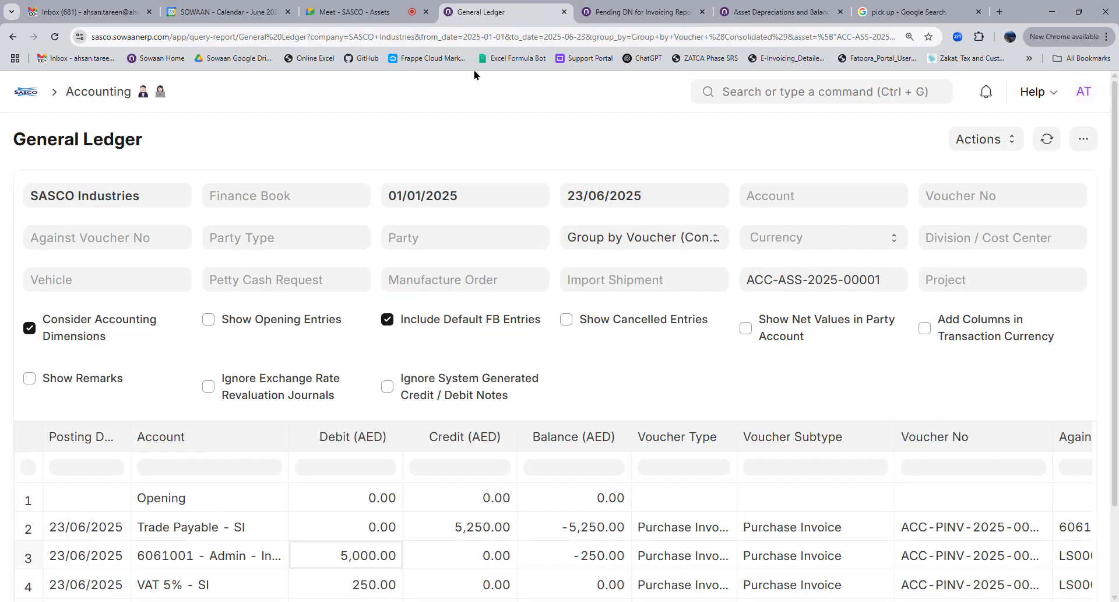
From the home workspace, open Assets, skim its shortcuts and reports, then join the SASCO - Assets meeting
click(33, 95)
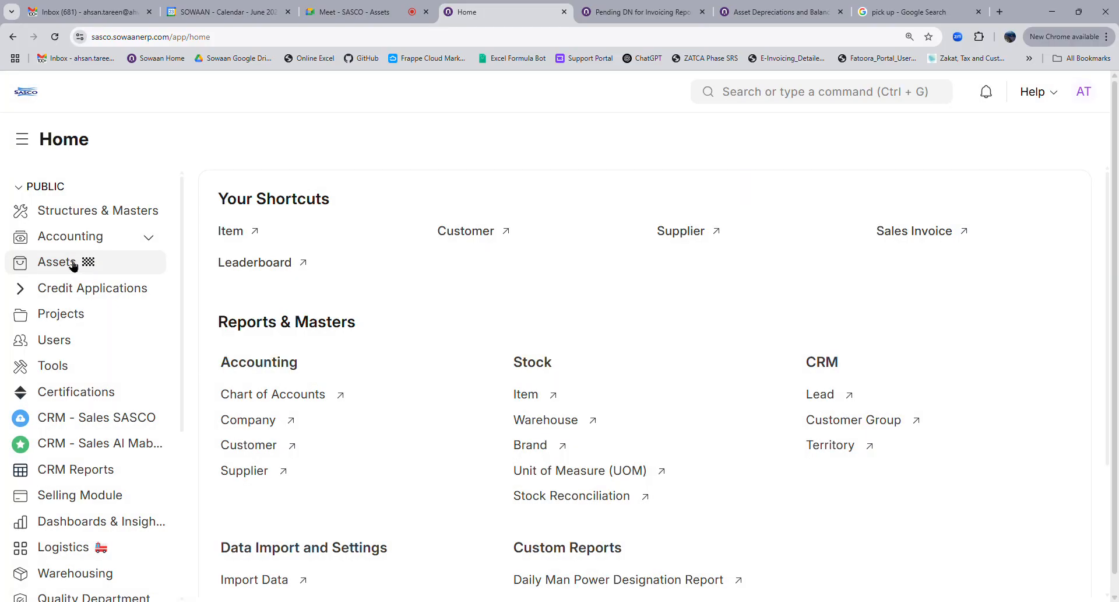
click(72, 264)
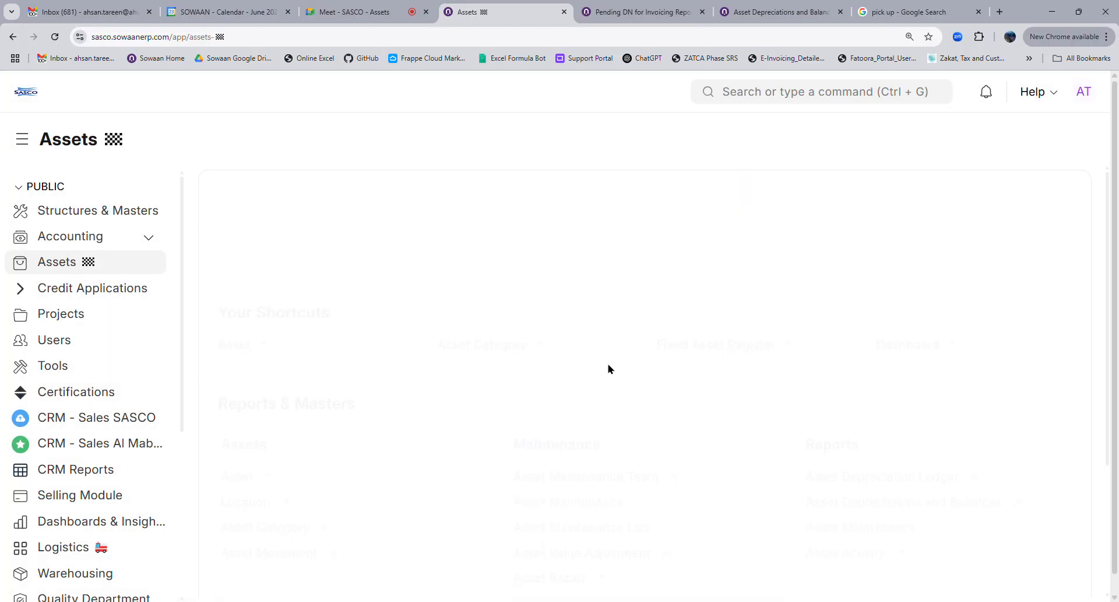
scroll(619, 379, down, 3)
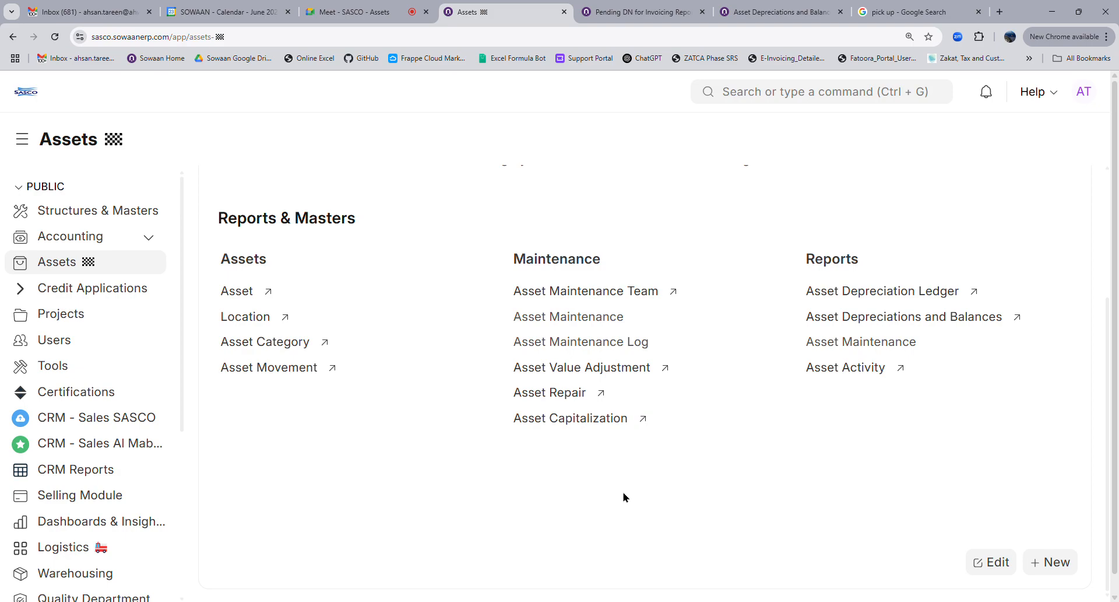
scroll(623, 497, up, 3)
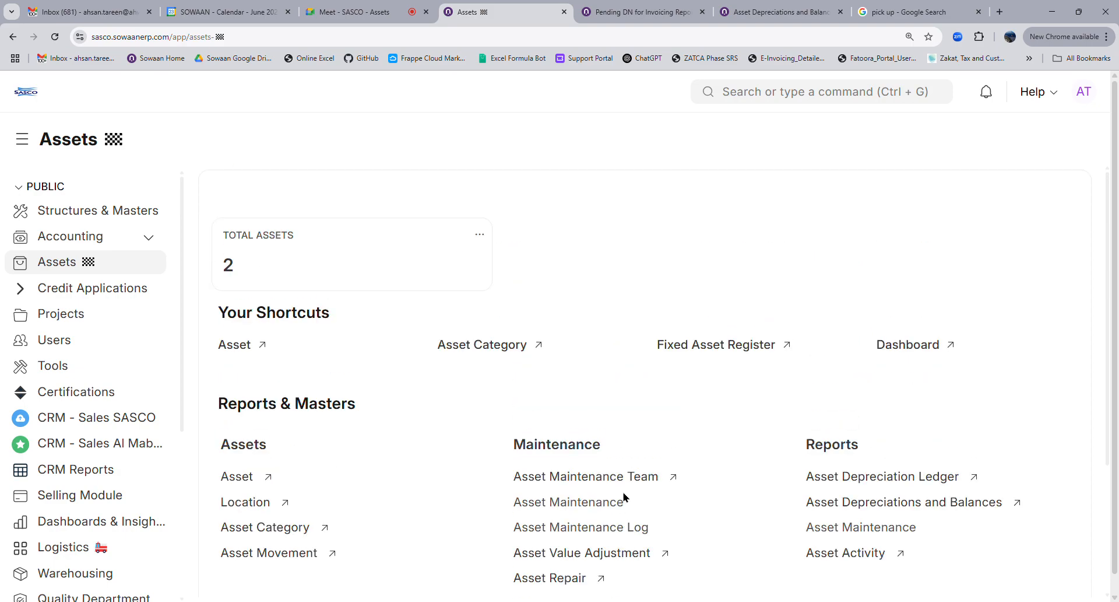
scroll(628, 497, down, 3)
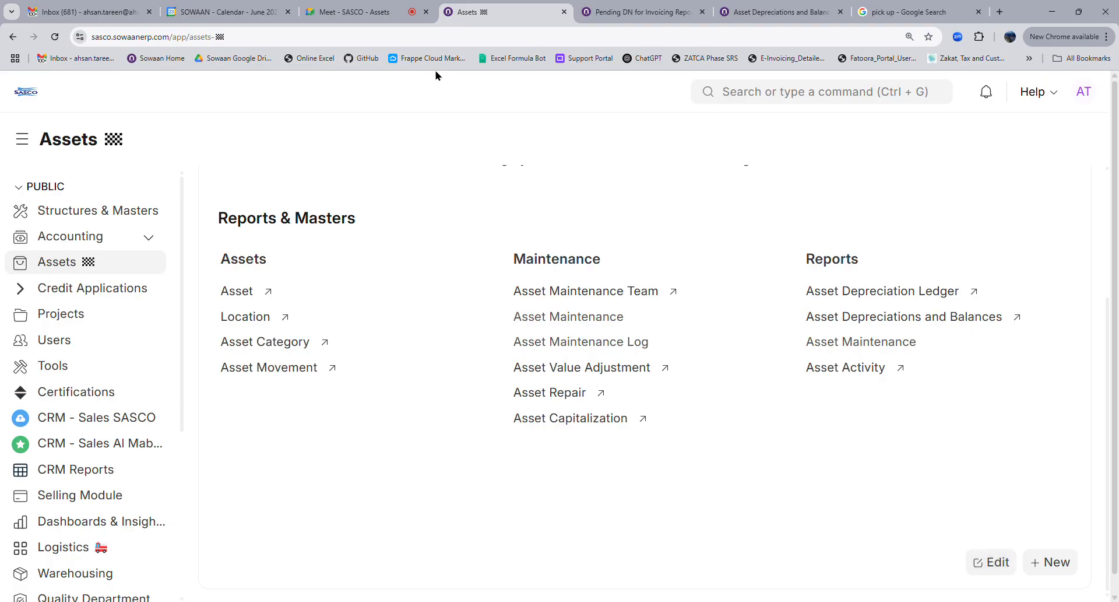
click(371, 16)
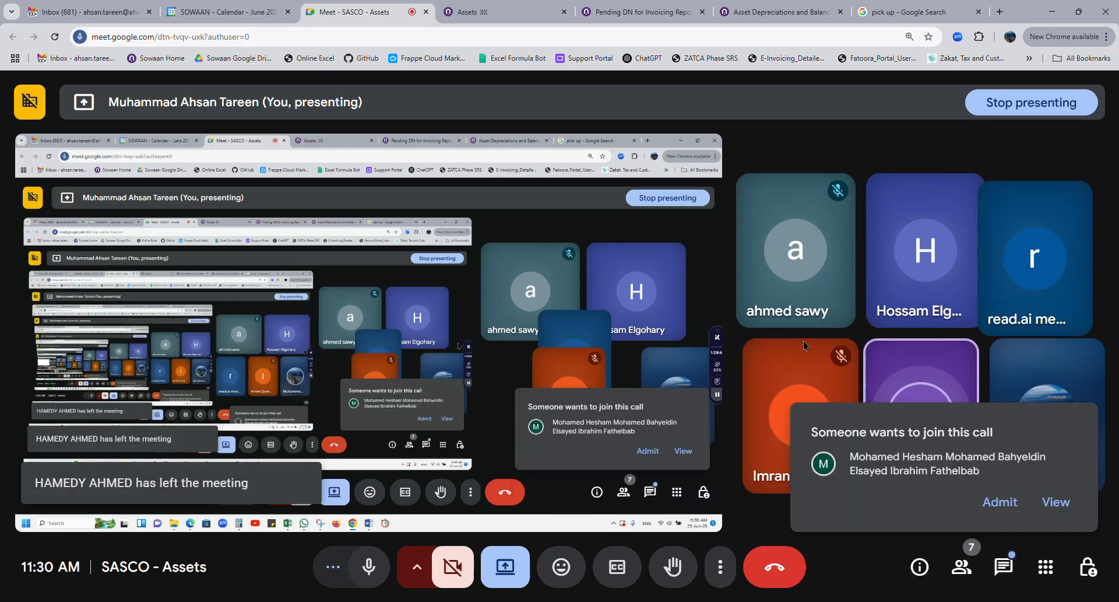
Back on the Assets workspace, scan Your Shortcuts and the asset, maintenance and depreciation report links
click(490, 11)
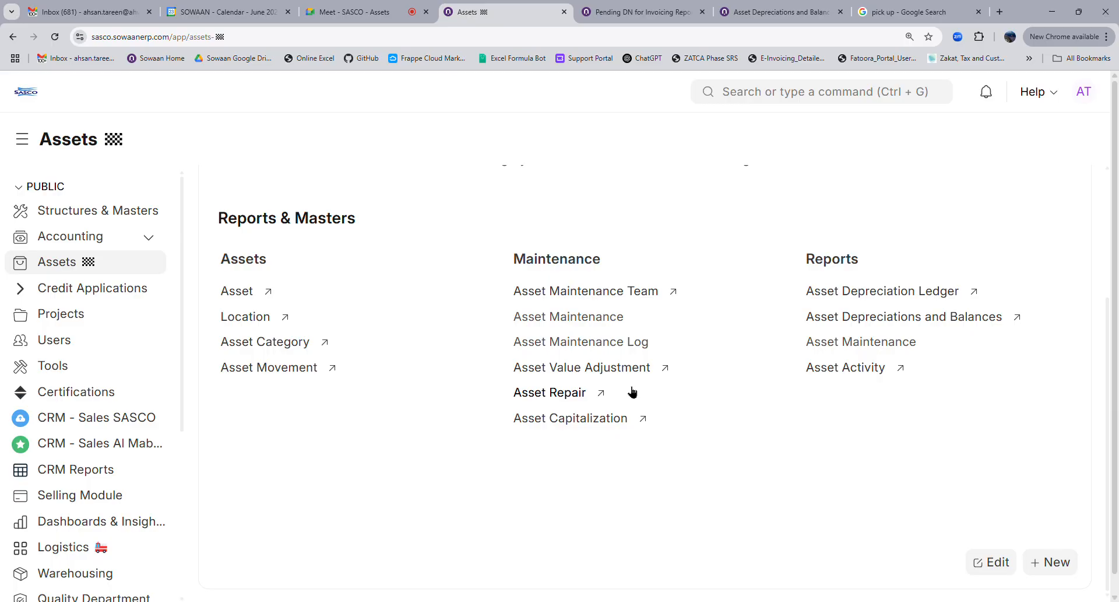
scroll(633, 390, up, 3)
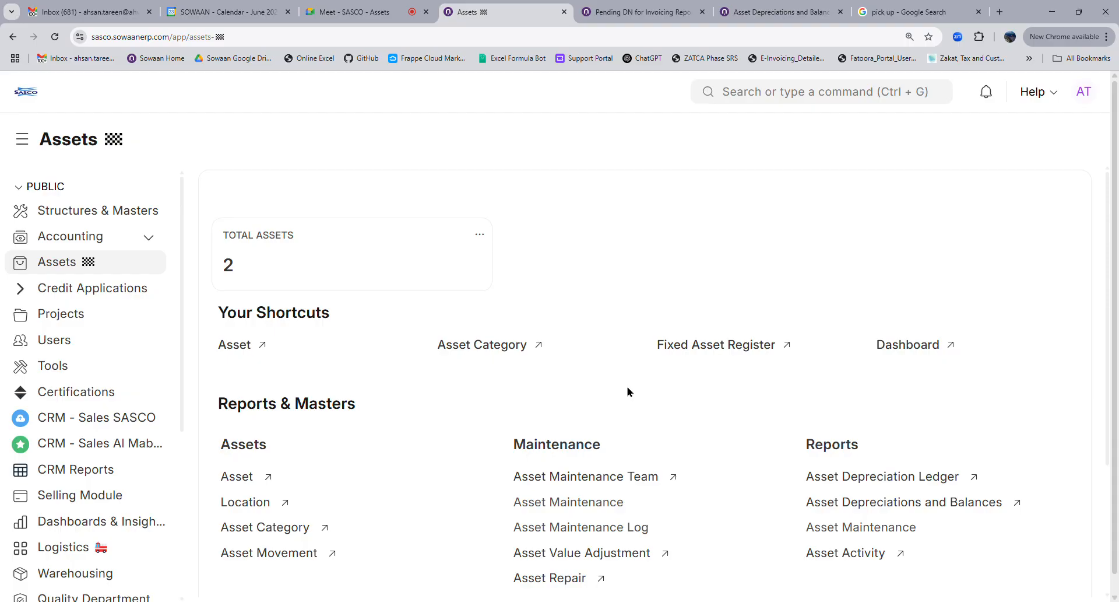
scroll(628, 391, down, 3)
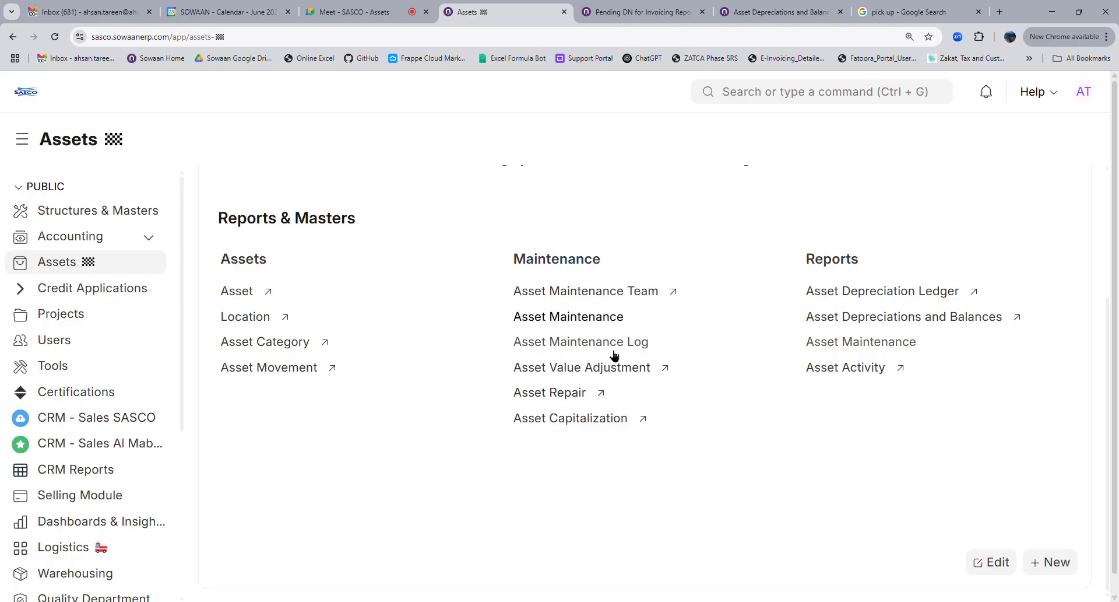
scroll(466, 349, up, 3)
scroll(664, 434, down, 3)
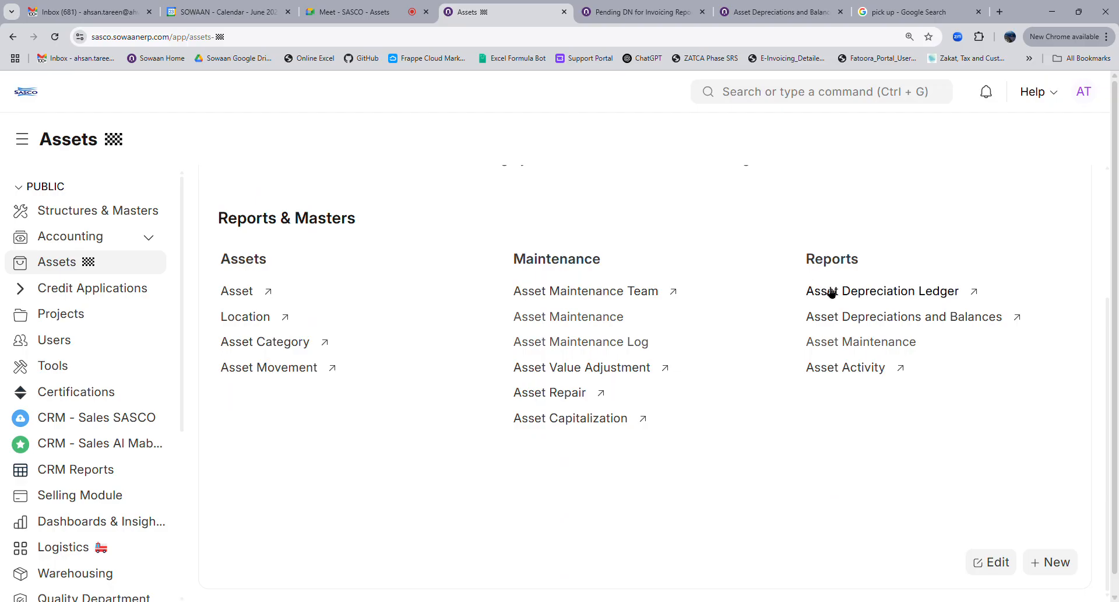
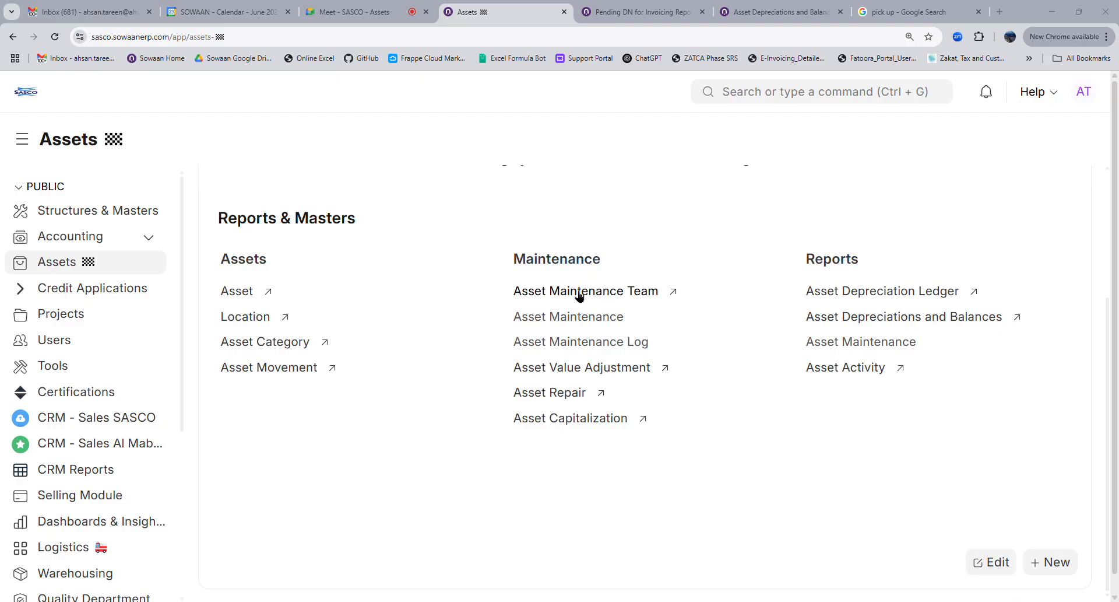
Create a new asset maintenance team named 'Mechnical Team' and pick its Maintenance Manager
click(615, 294)
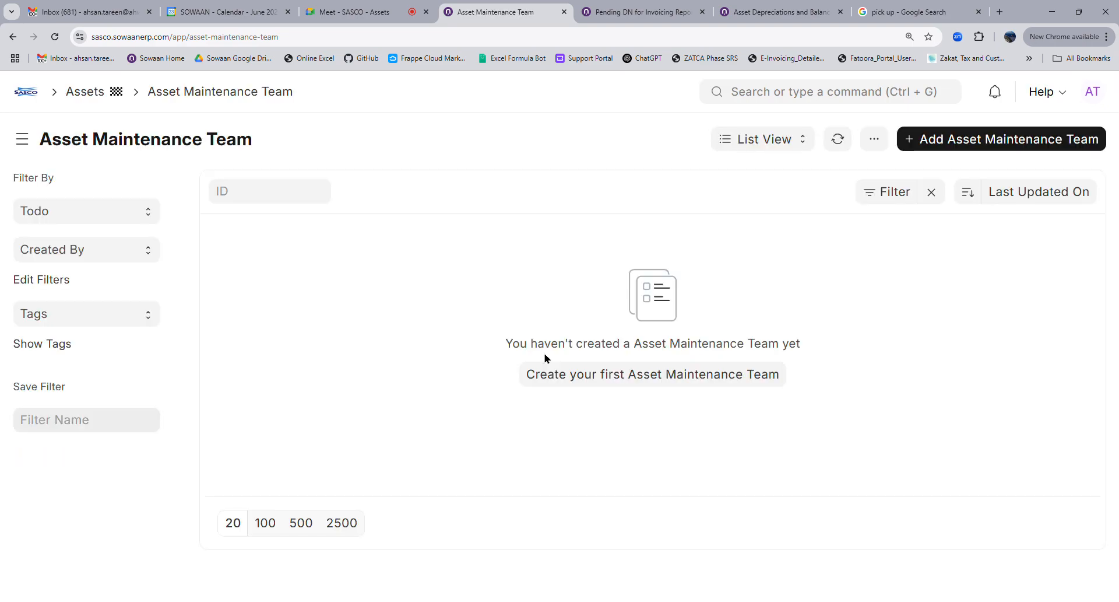
click(546, 382)
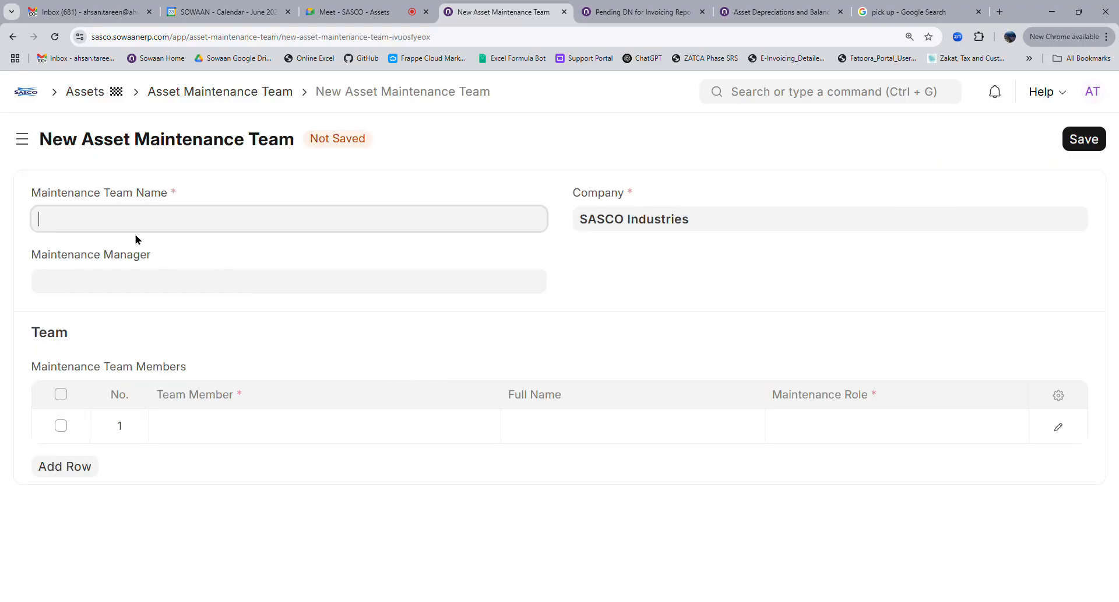
text(Mechnical Team)
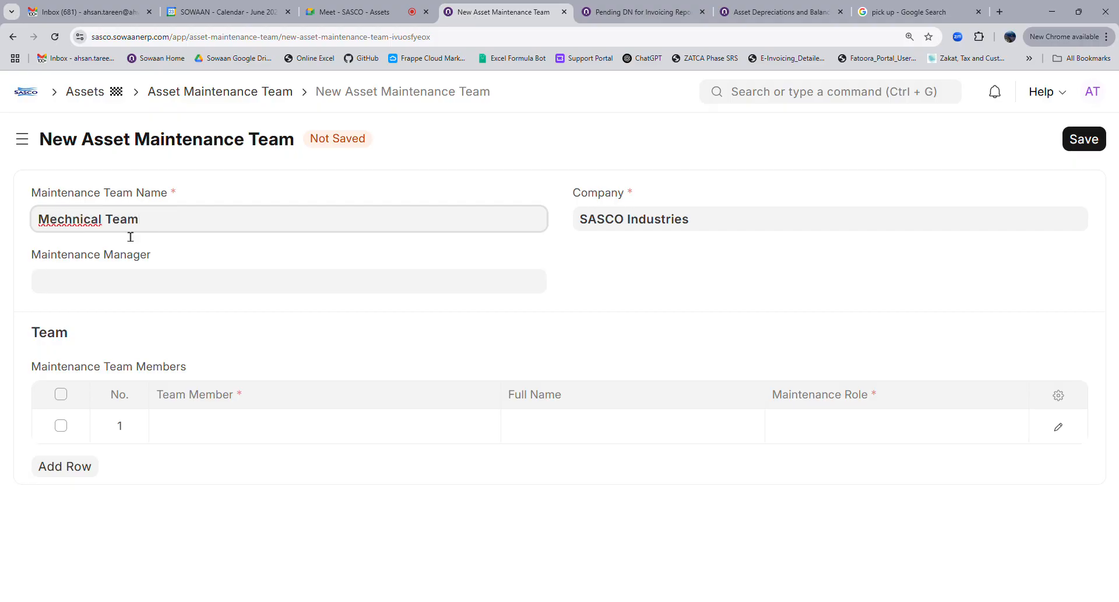
click(128, 287)
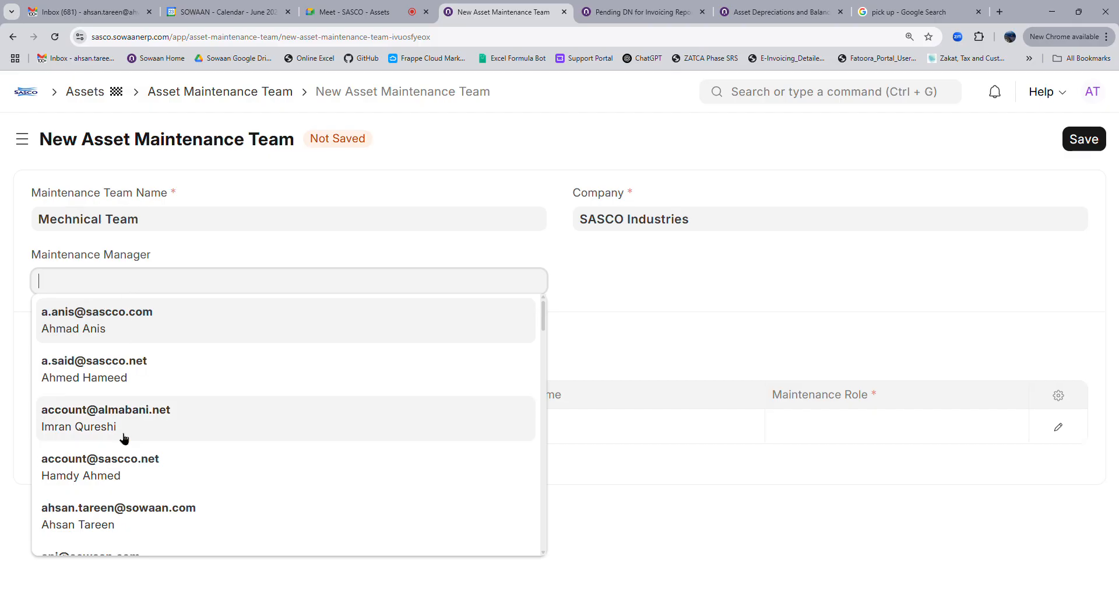
click(120, 376)
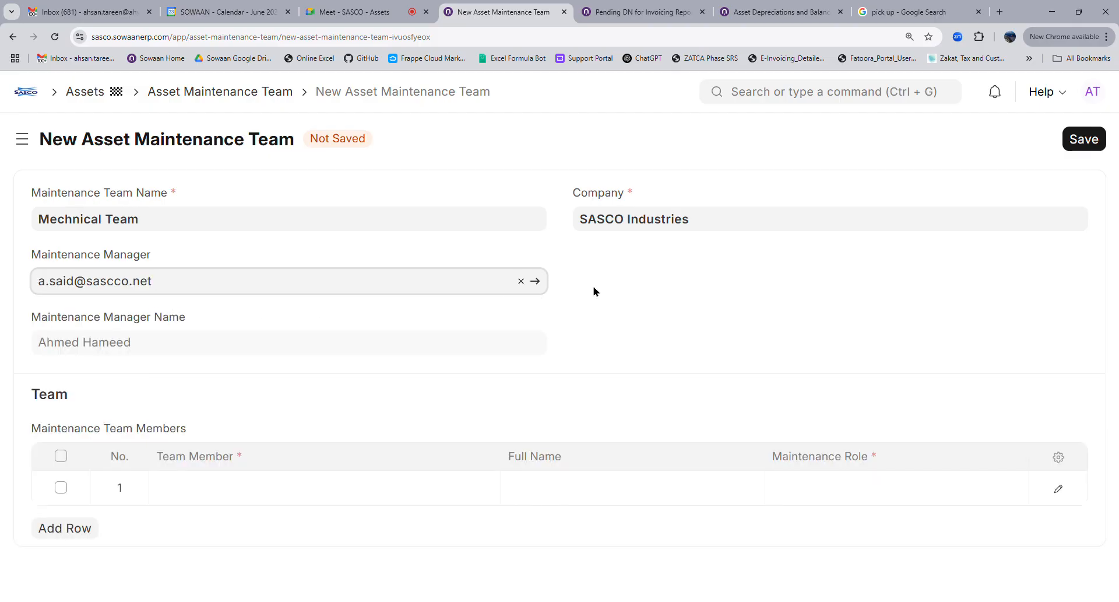
Add two members to Mechnical Team's Team Member table
click(227, 497)
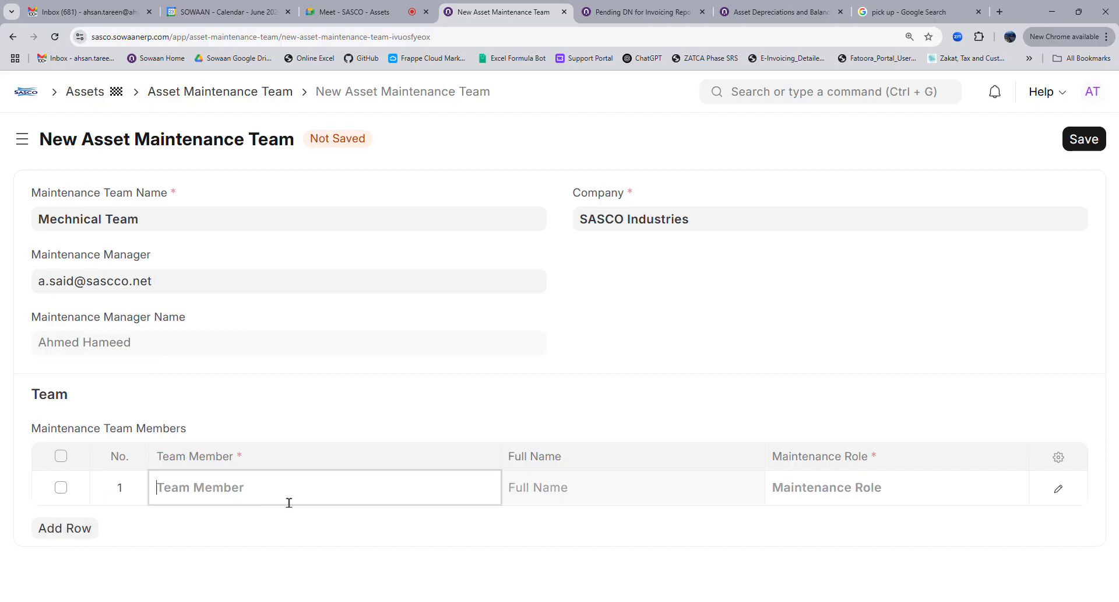
scroll(292, 497, down, 3)
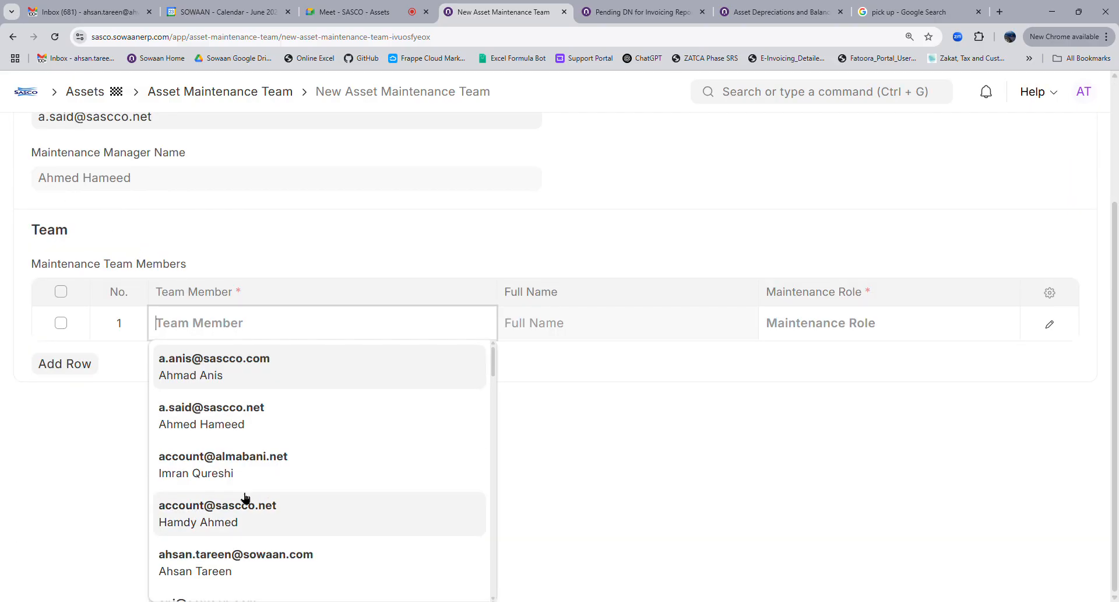
click(201, 464)
click(67, 531)
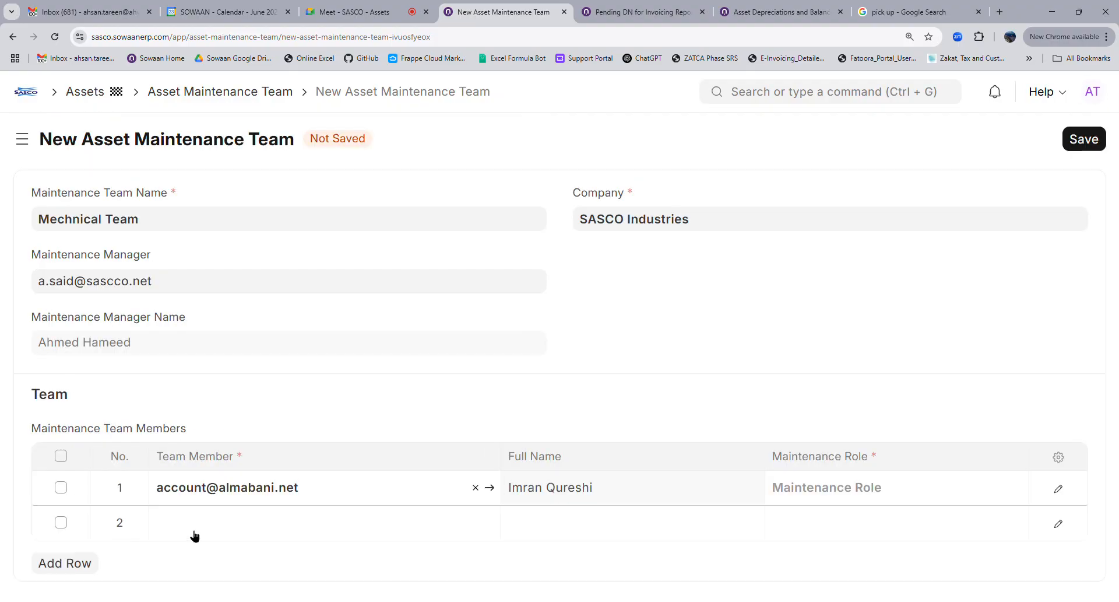
click(196, 535)
scroll(241, 412, down, 5)
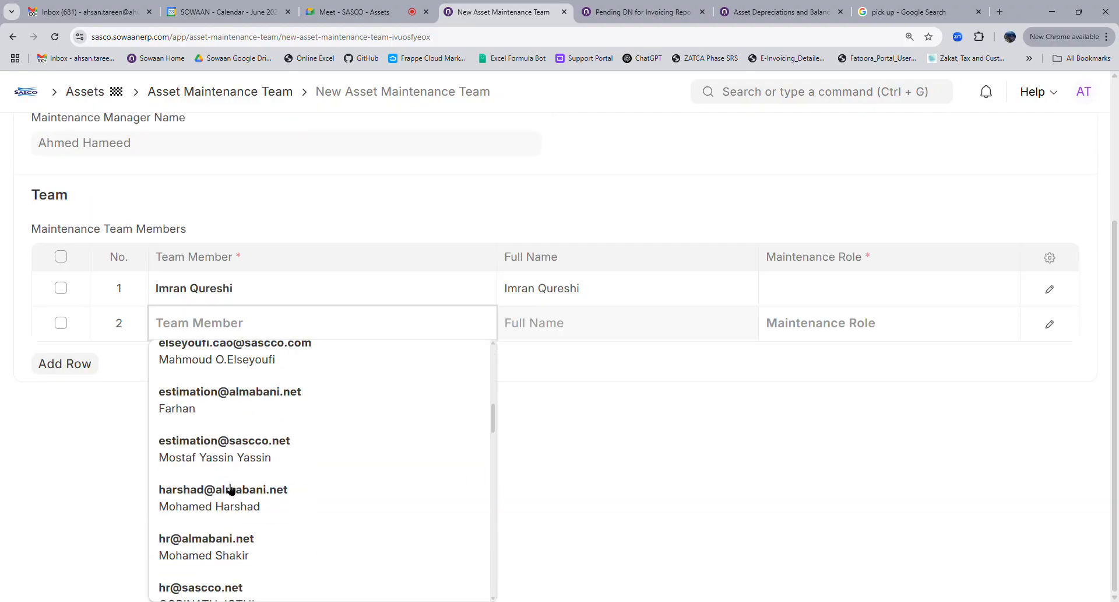
click(228, 441)
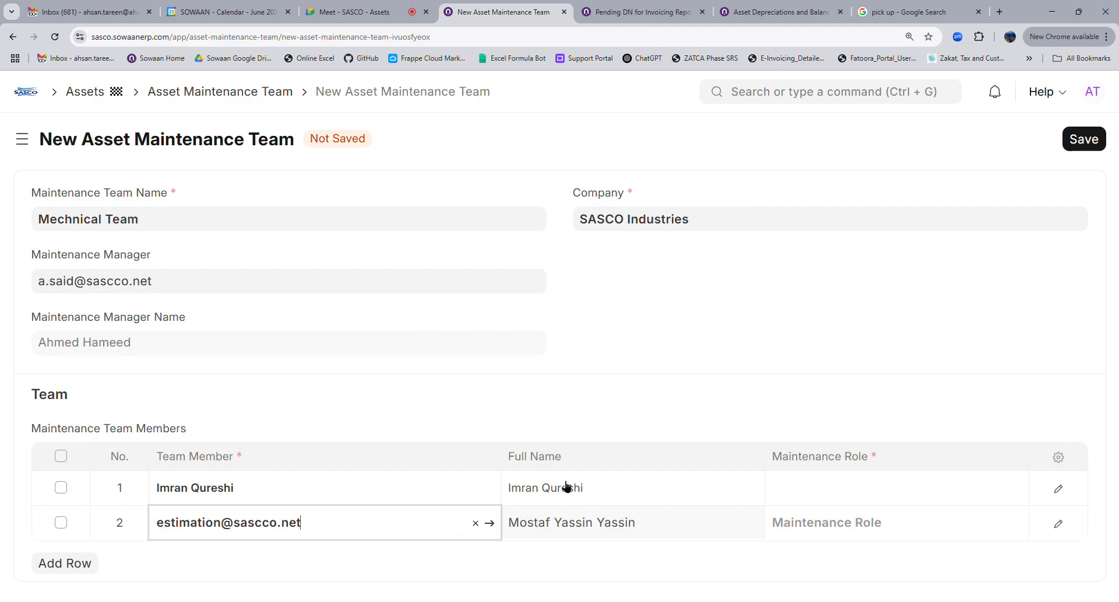
Give both members the Maintenance User role, save the team, and reopen it from the list
click(840, 502)
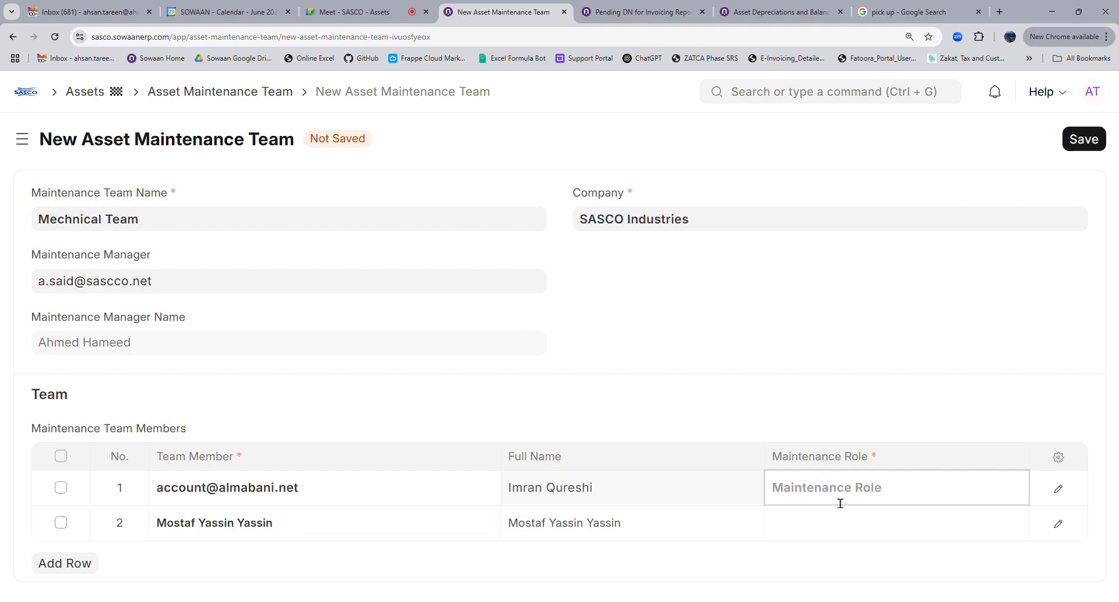
scroll(841, 503, down, 3)
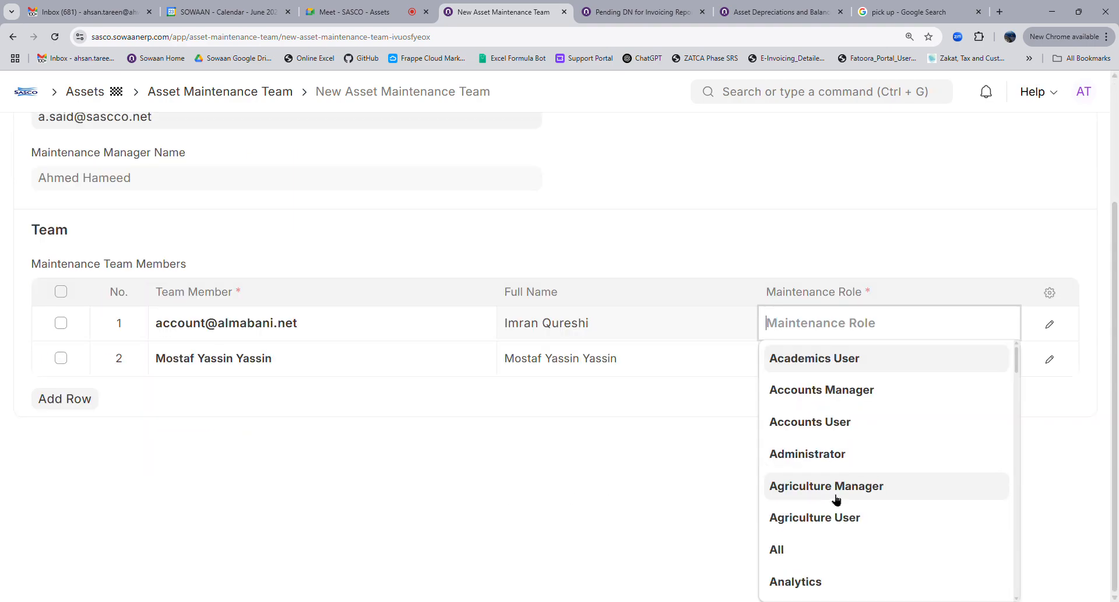
text(main)
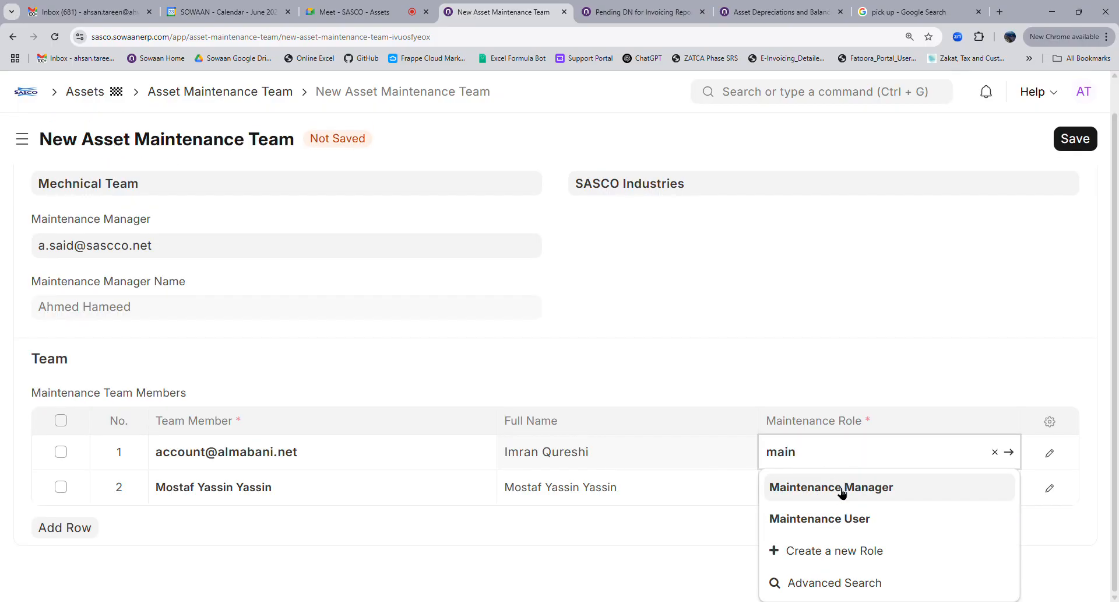
click(821, 525)
click(825, 530)
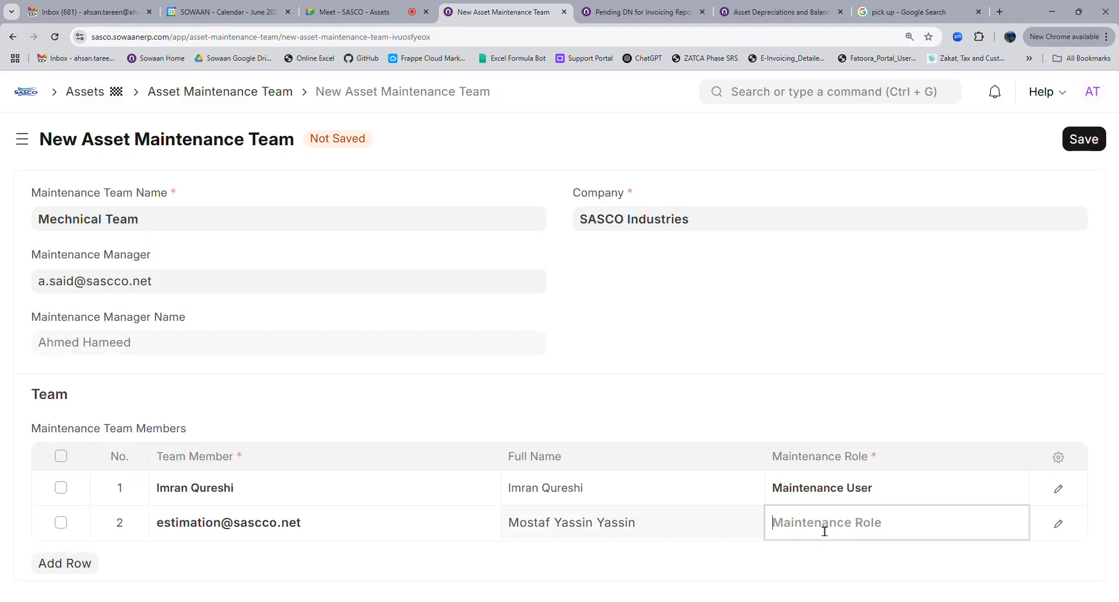
text(main)
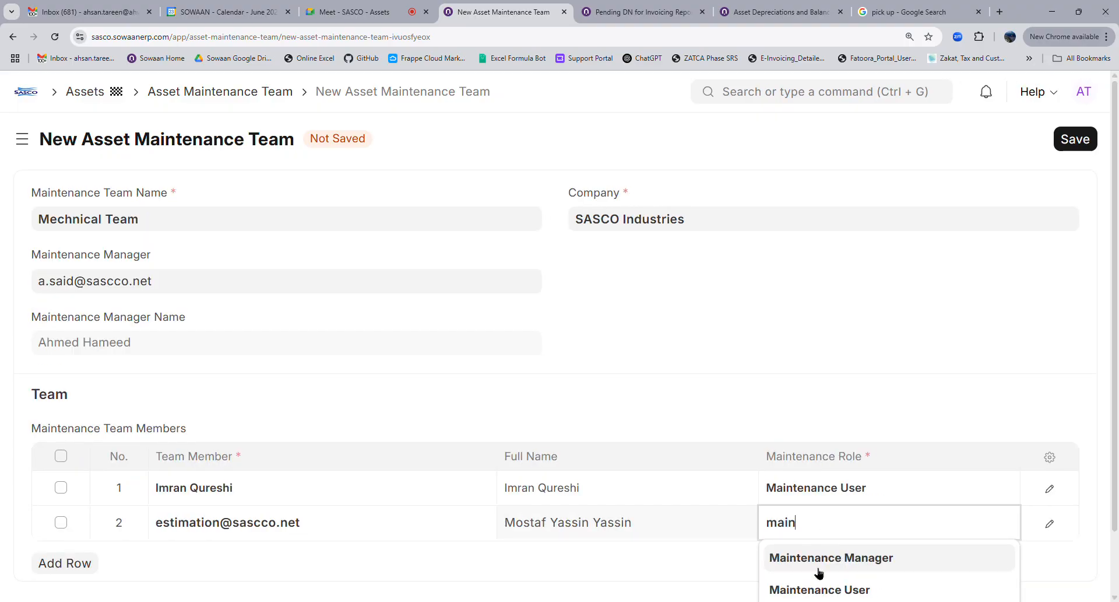
click(819, 589)
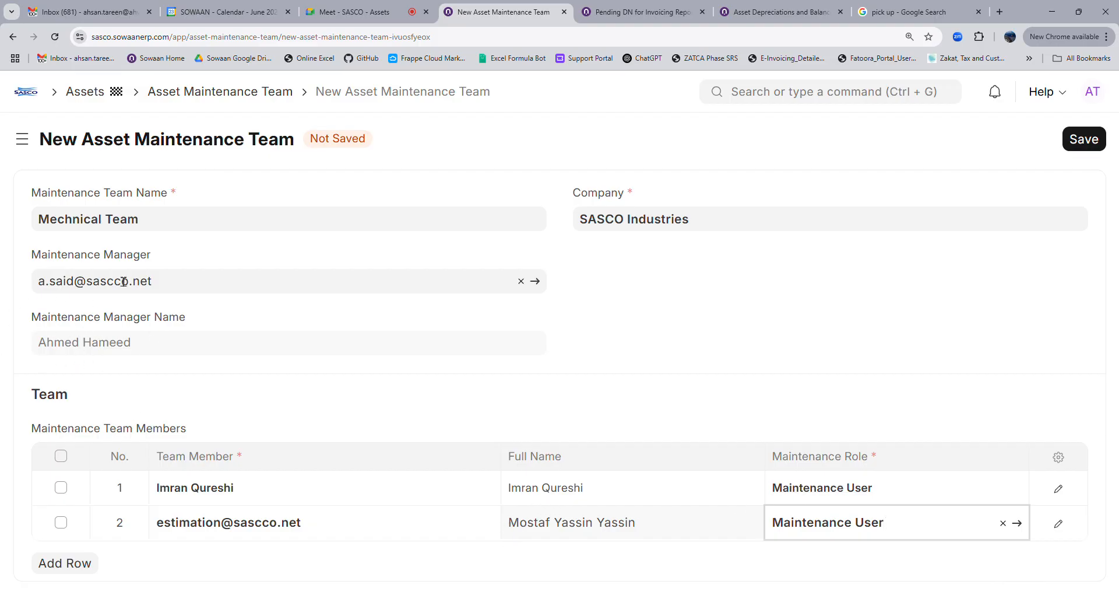
click(1067, 149)
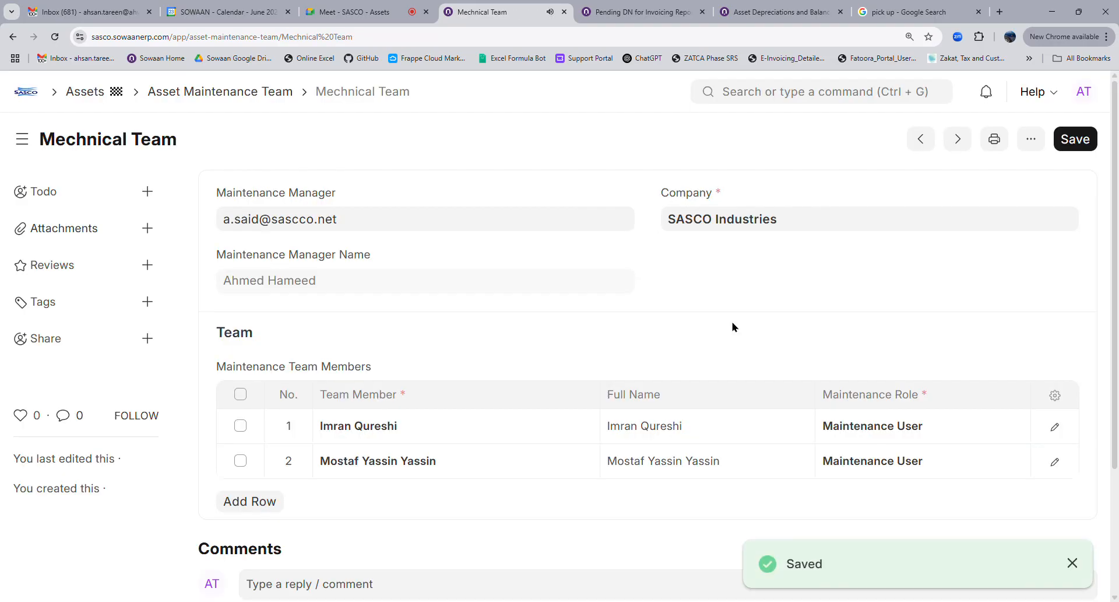
click(198, 98)
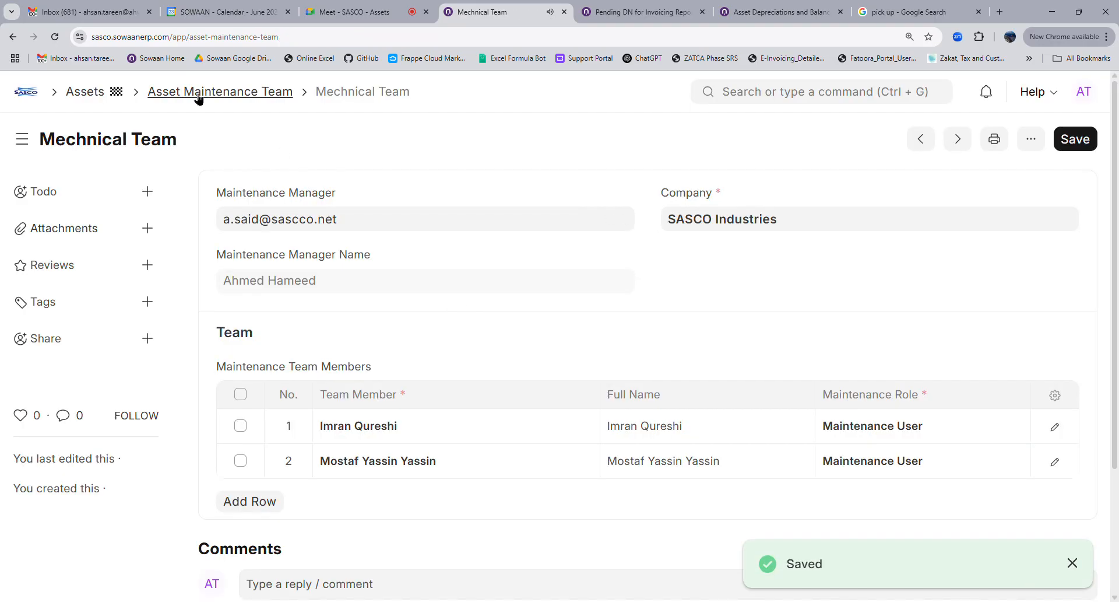
click(275, 281)
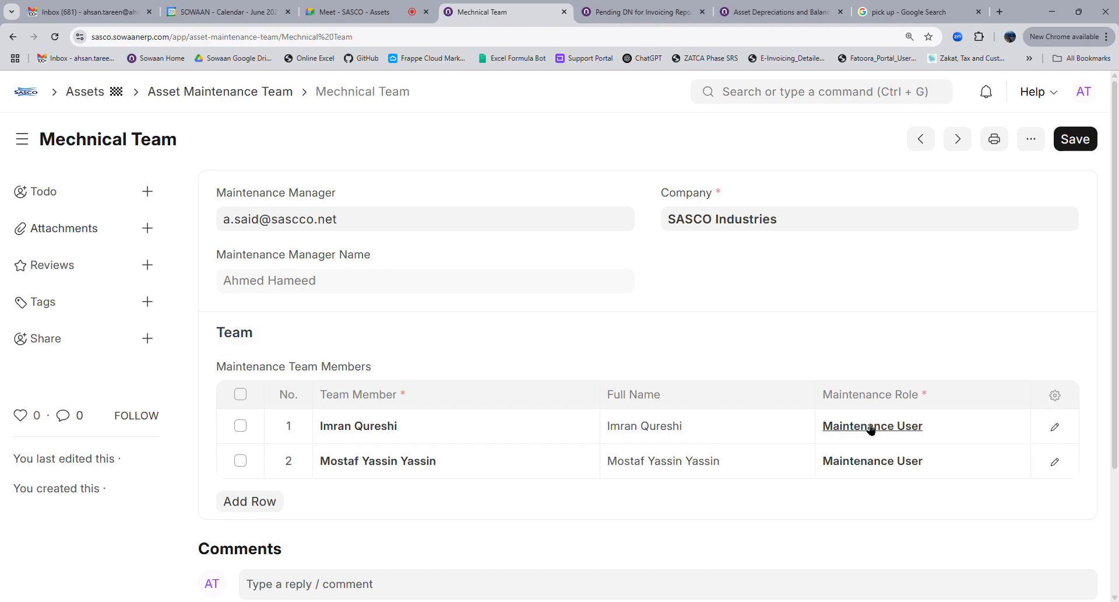
Start a new Asset Maintenance record from the Assets workspace
click(79, 93)
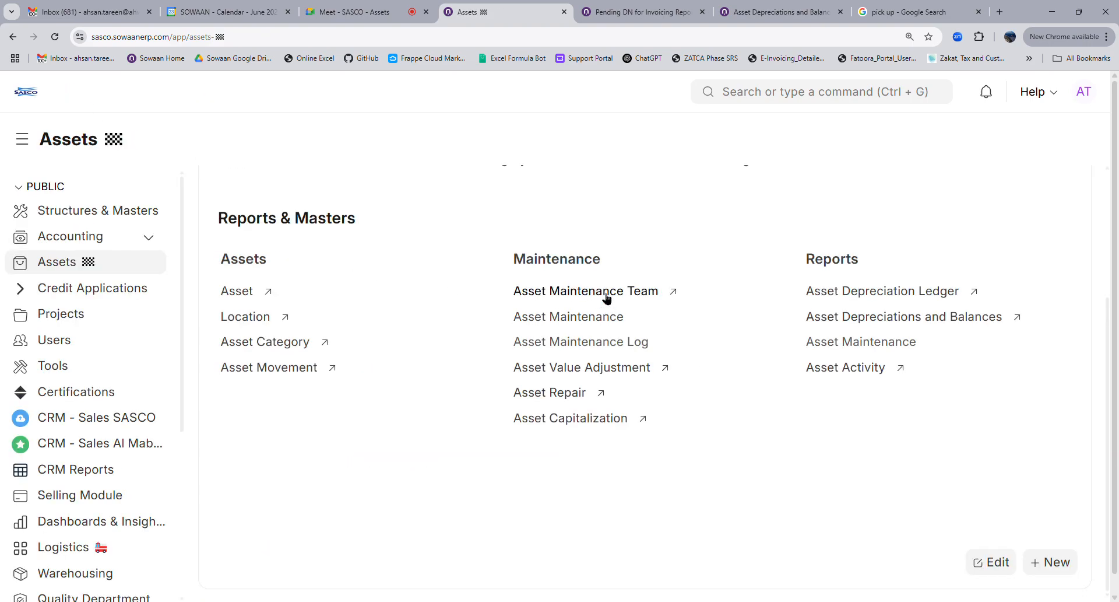
click(558, 316)
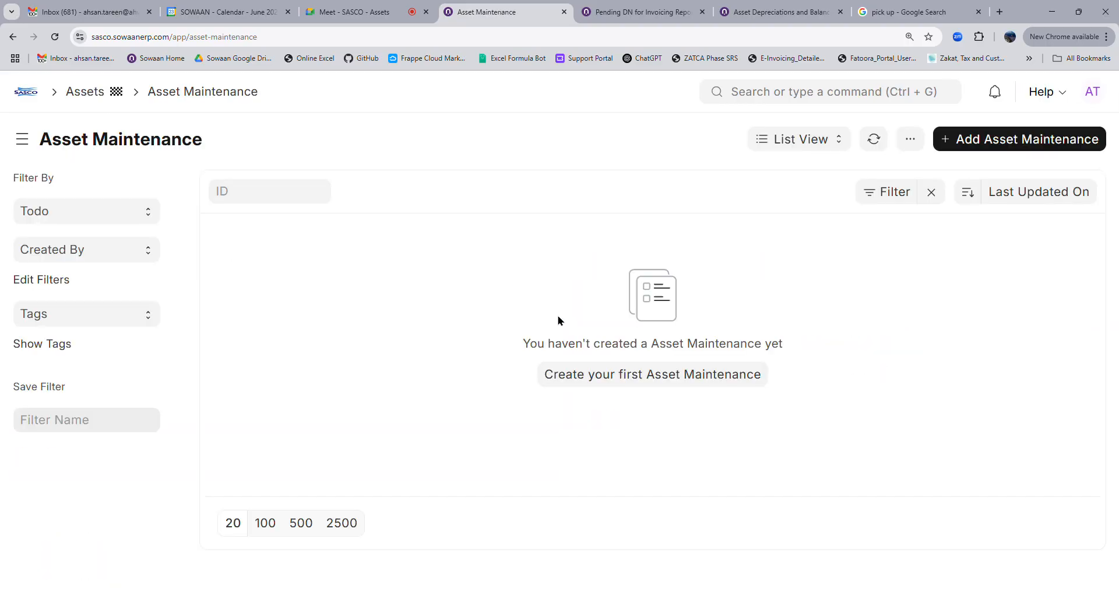
click(592, 372)
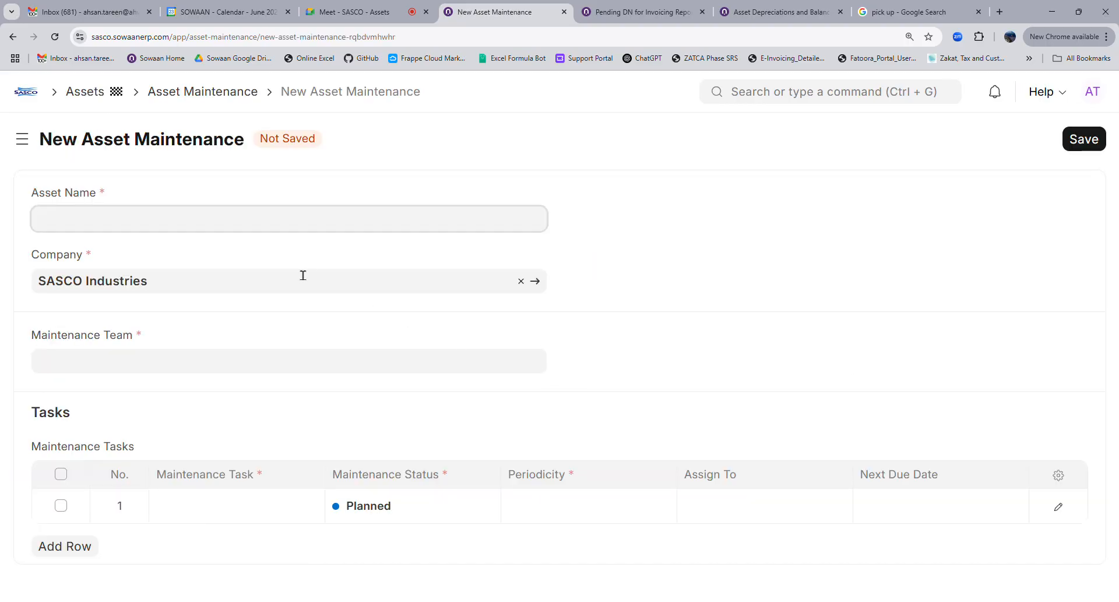
Set the asset to ACC-ASS-2025-00001 and the maintenance team to Mechnical Team
click(183, 236)
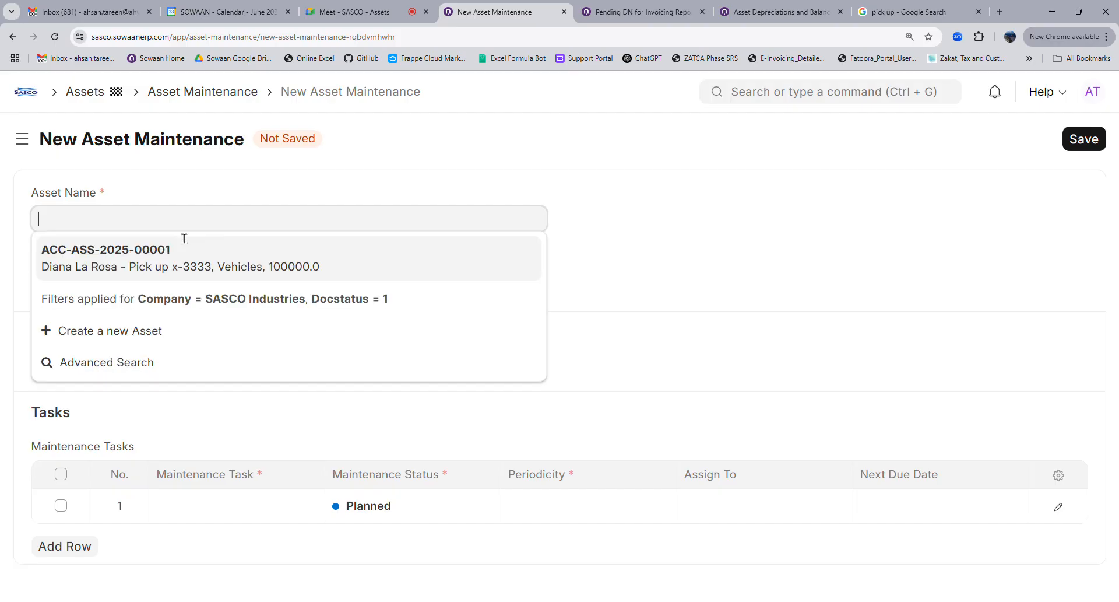
click(196, 267)
click(142, 428)
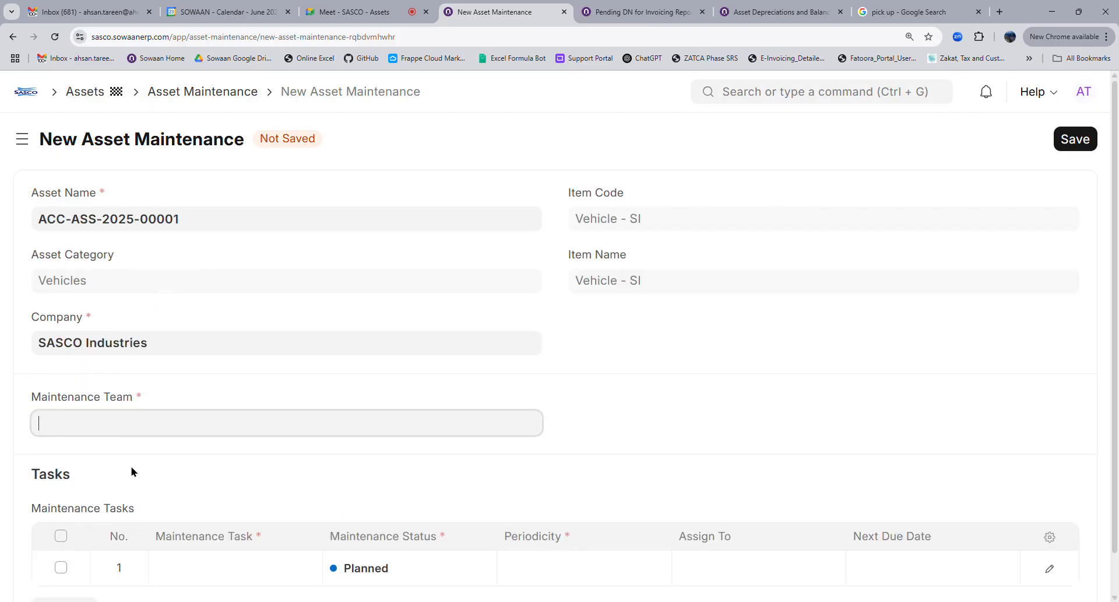
click(127, 459)
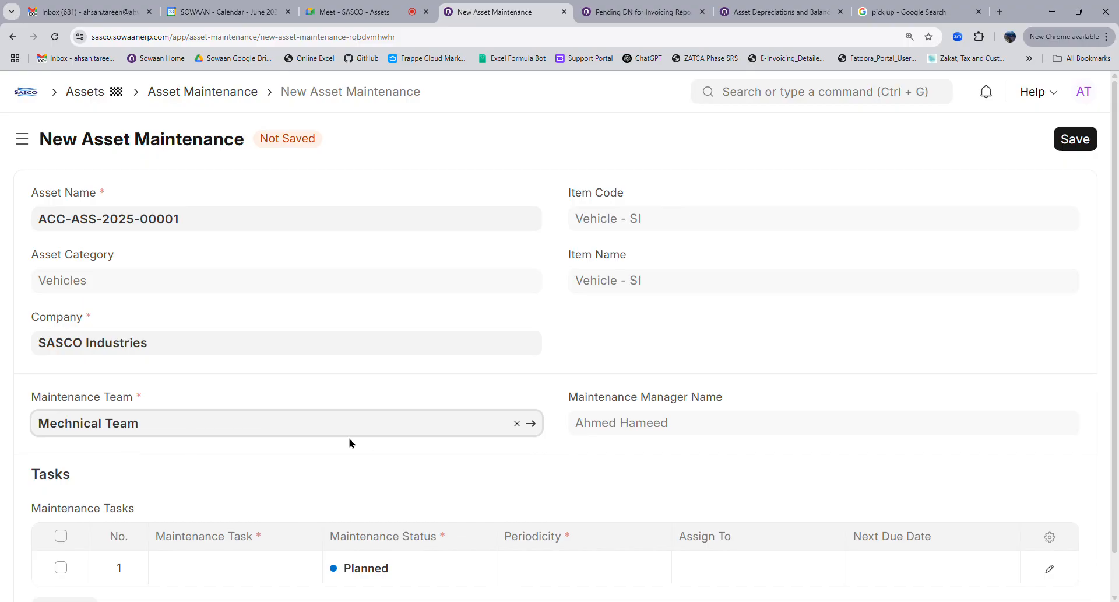
scroll(356, 442, down, 1)
click(198, 531)
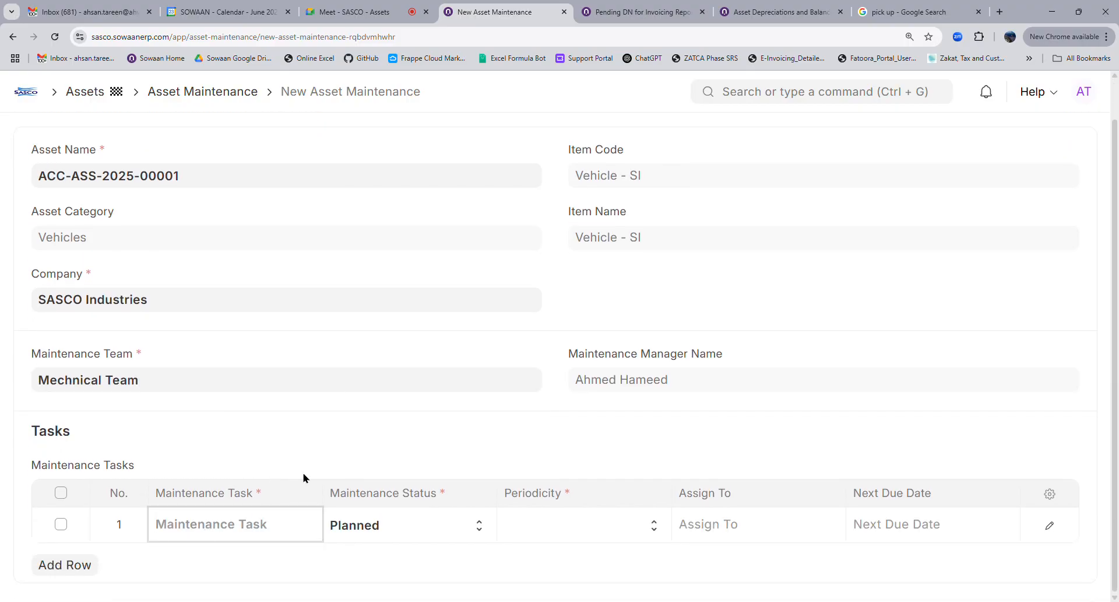
Add an Oil Change task repeating monthly and assign it to the account user
text(Oil )
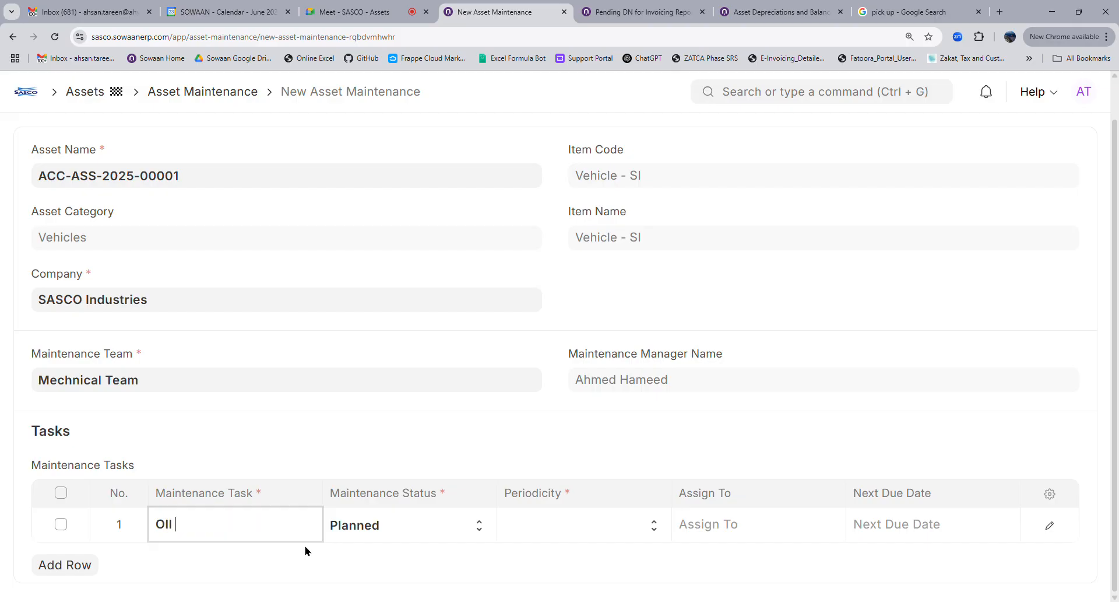
text(Change)
click(387, 540)
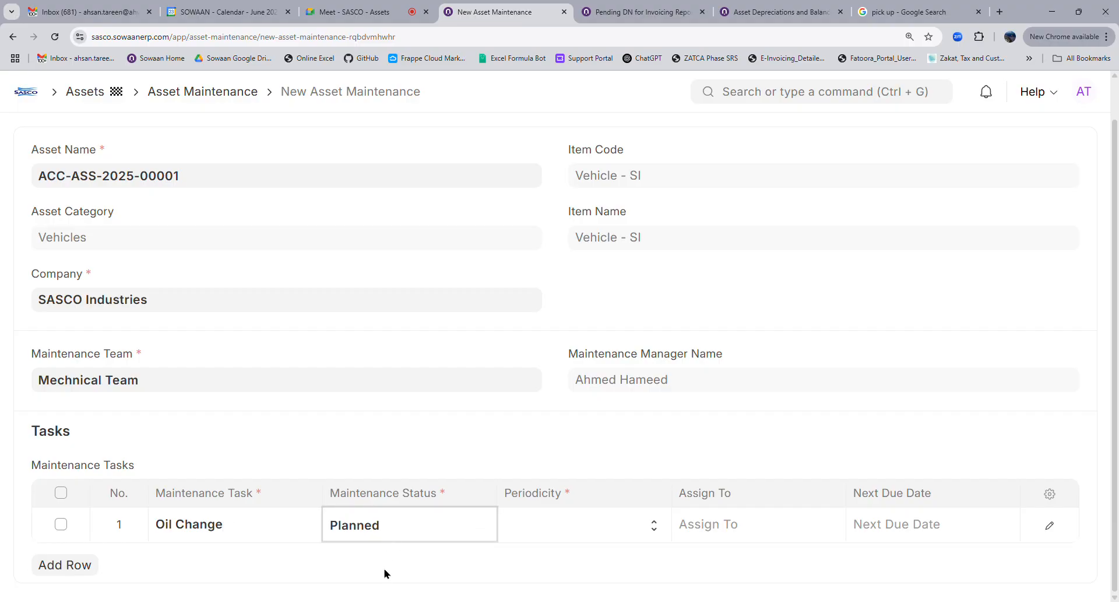
click(568, 532)
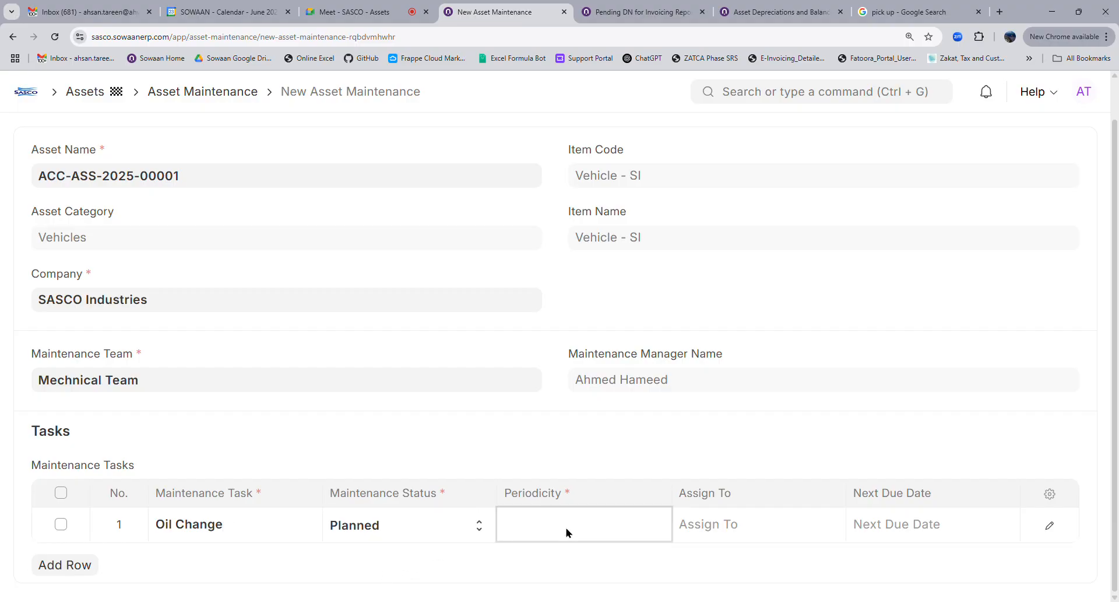
click(557, 405)
click(787, 538)
scroll(786, 537, down, 2)
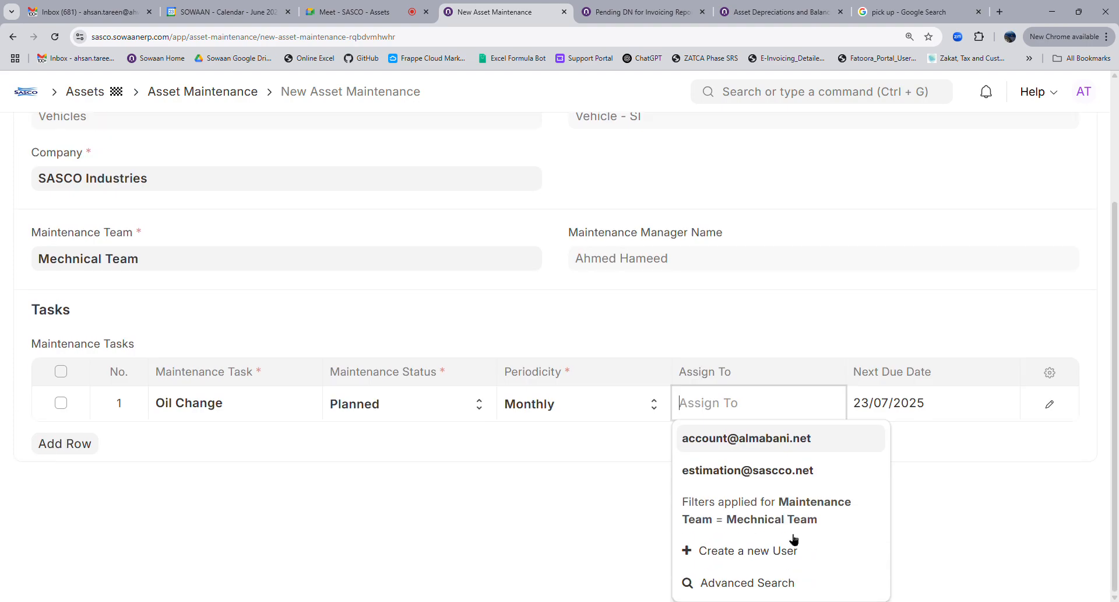
click(753, 446)
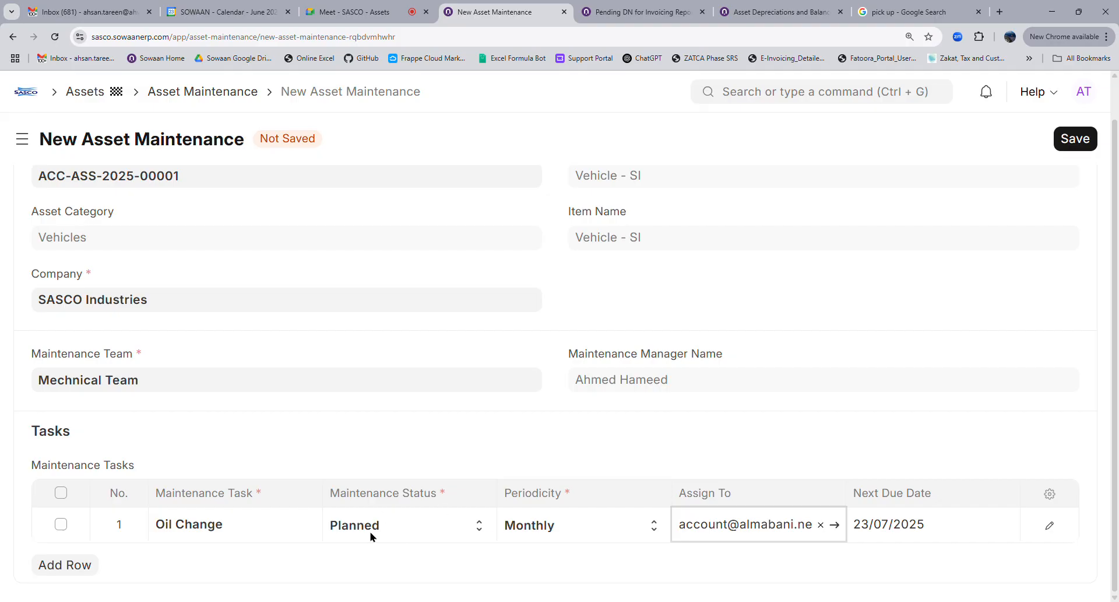
Keep the 23/07/2025 next due date and save the maintenance record ACC-ASS-2025-00001
click(965, 535)
click(554, 527)
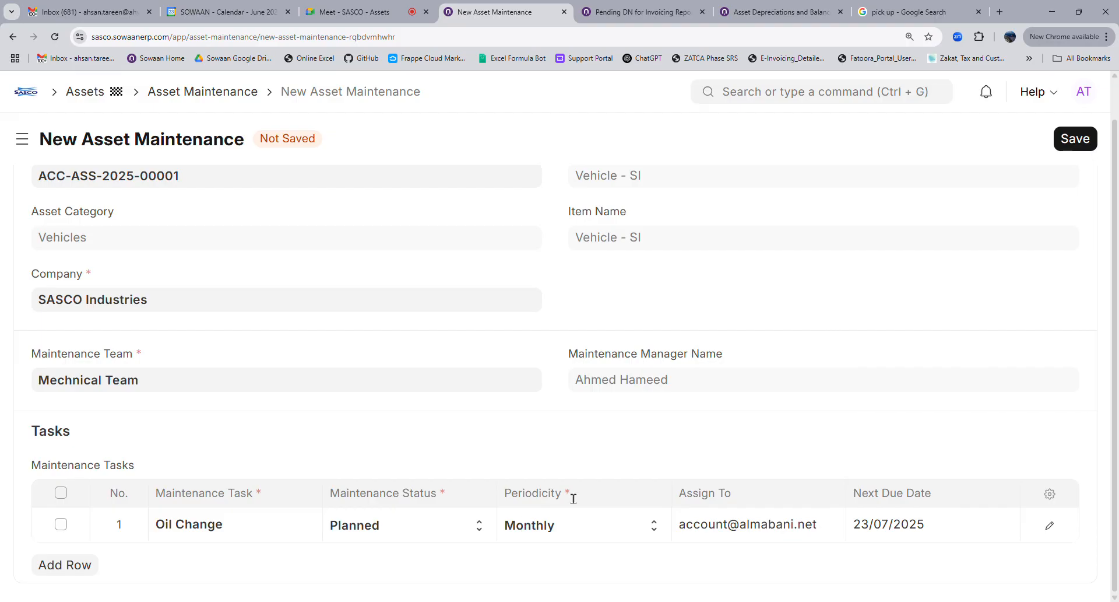
scroll(990, 254, up, 1)
click(1076, 146)
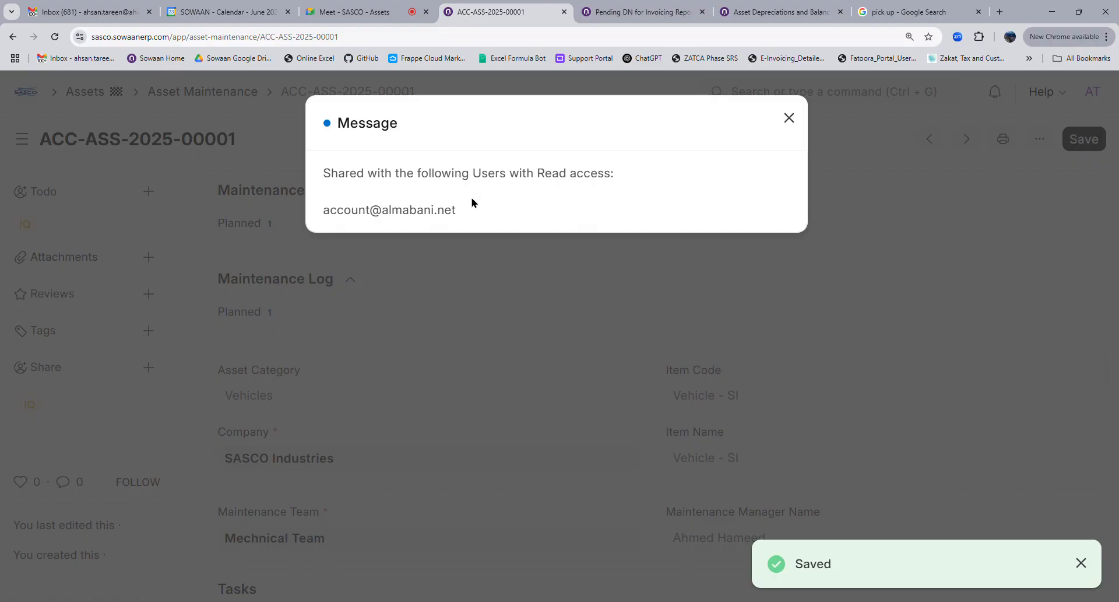
click(724, 467)
scroll(816, 408, down, 7)
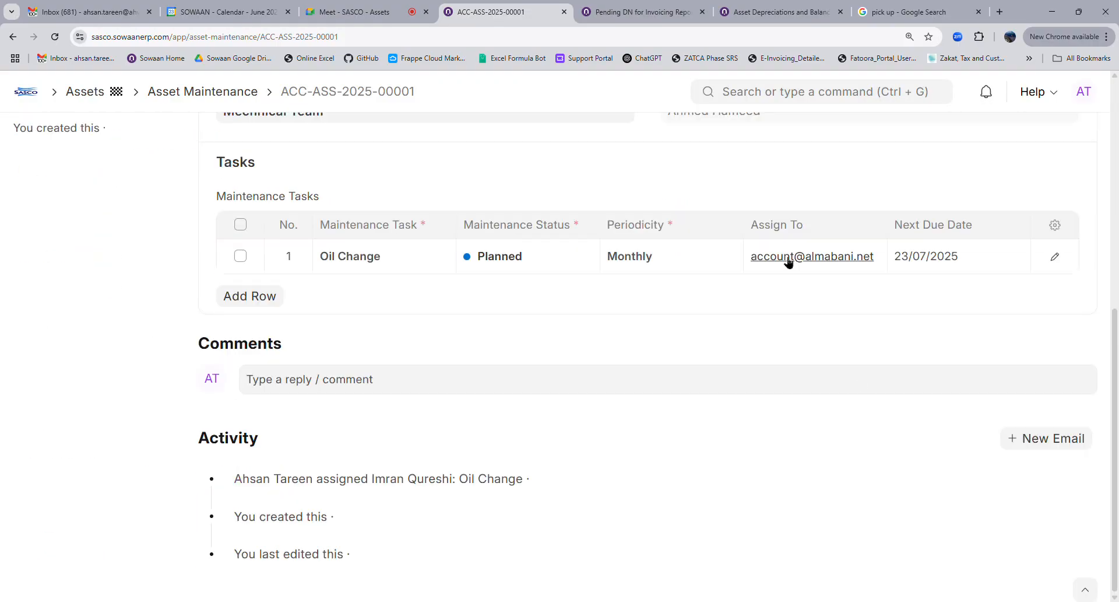
scroll(790, 260, up, 7)
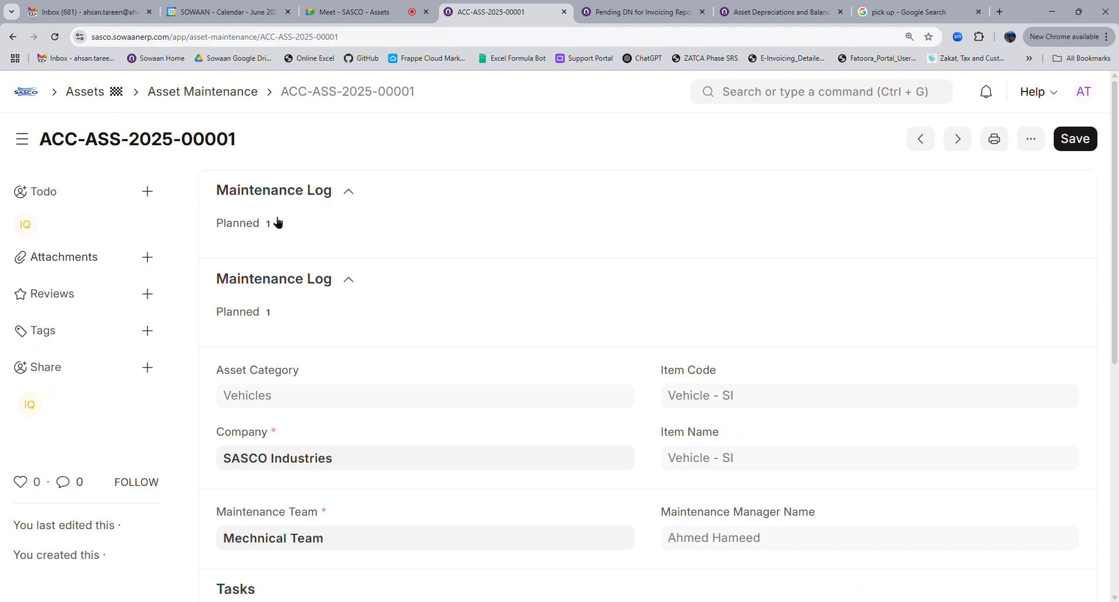
Glance at notifications, then open the Email Queue list by searching 'mail q'
click(988, 95)
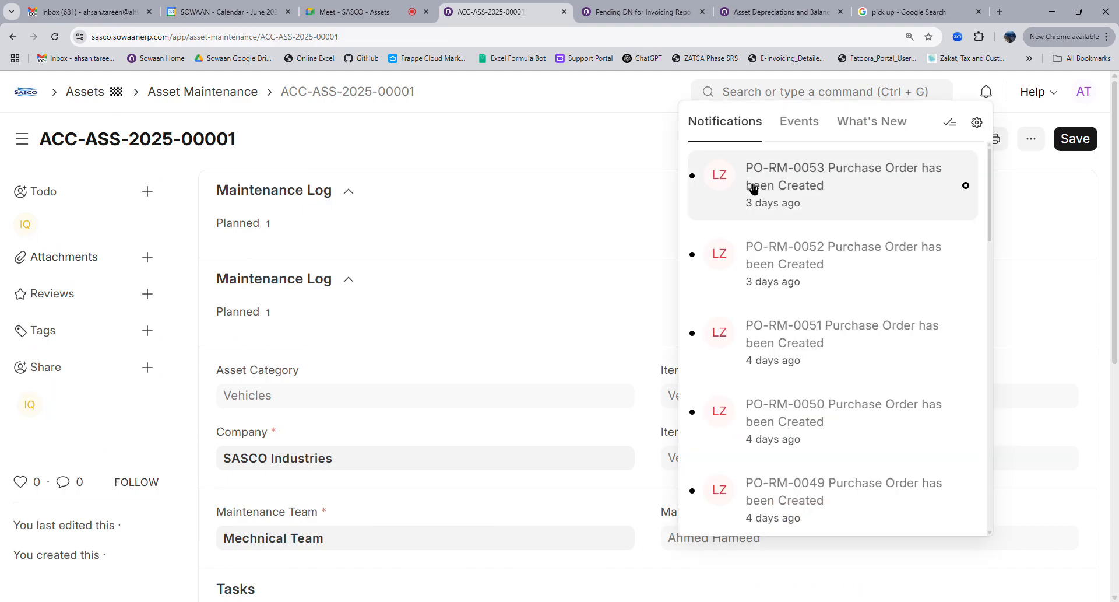
click(626, 149)
click(819, 102)
text(ea)
key(BackSpace)
text(mail q)
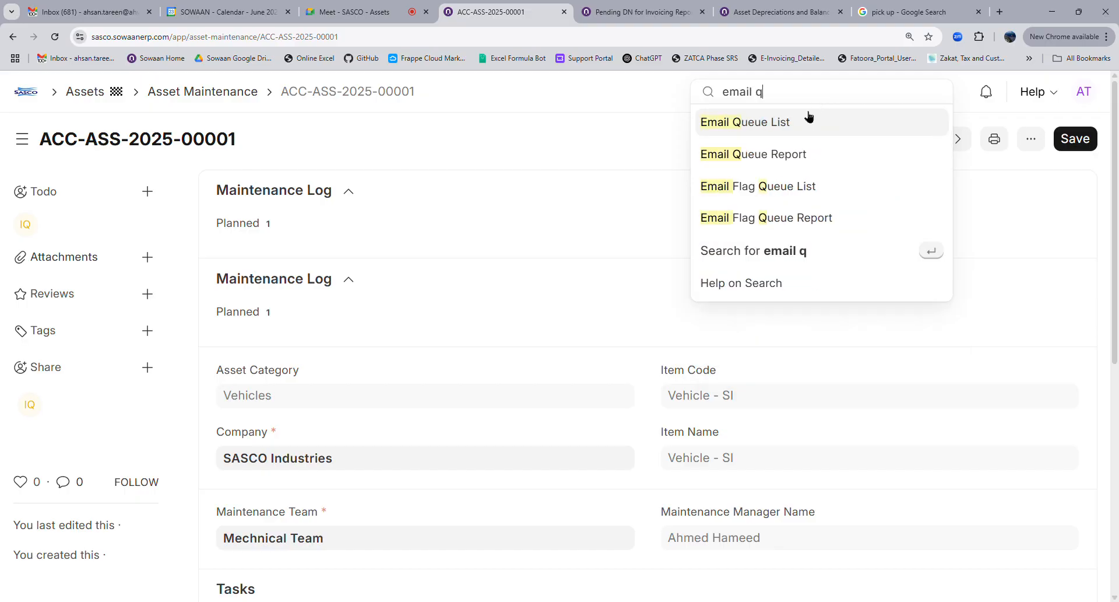
key(Return)
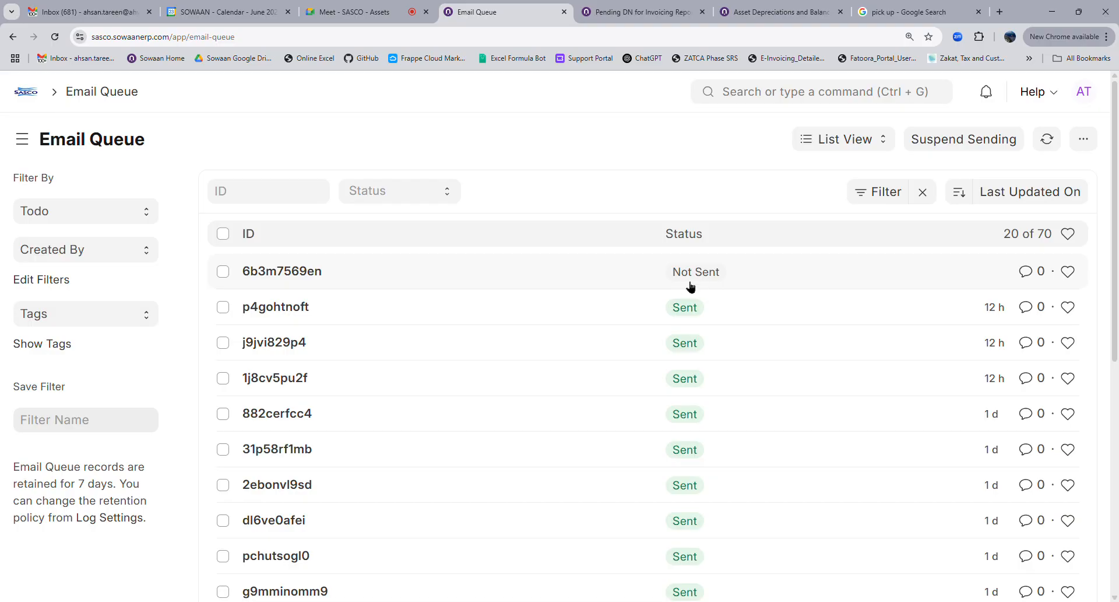
Send queued e-mail 6b3m7569en now and reopen it to confirm it shows Sent
click(590, 280)
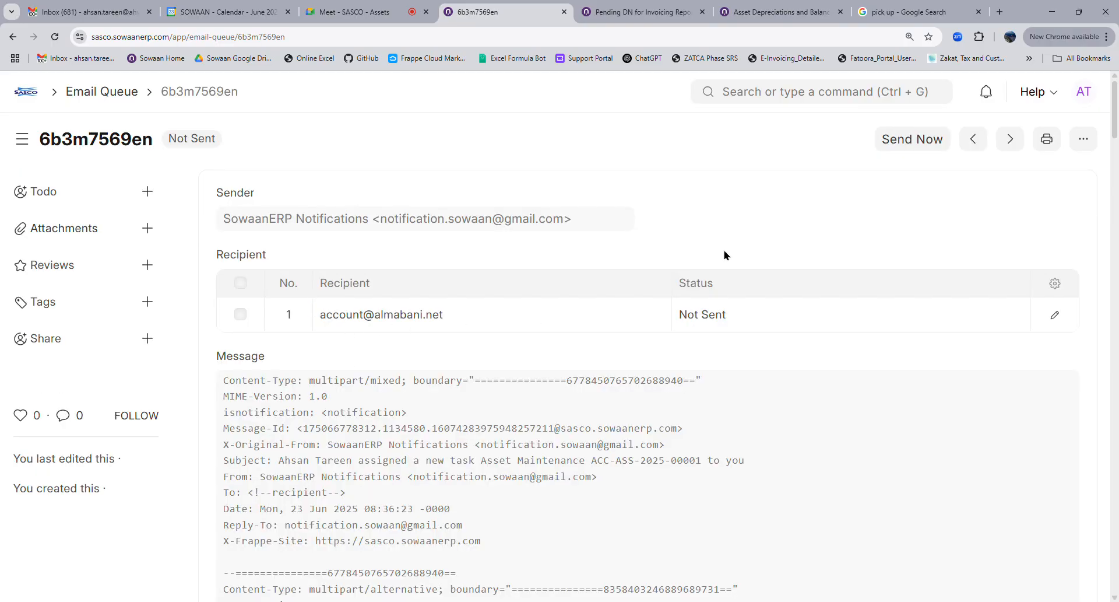
click(903, 149)
click(100, 99)
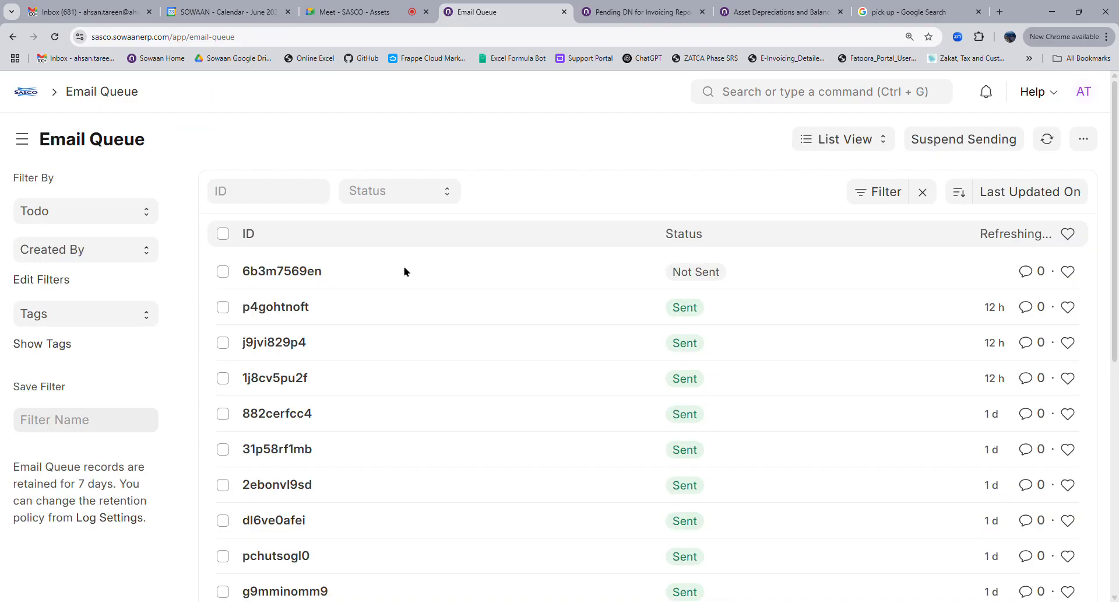
click(394, 274)
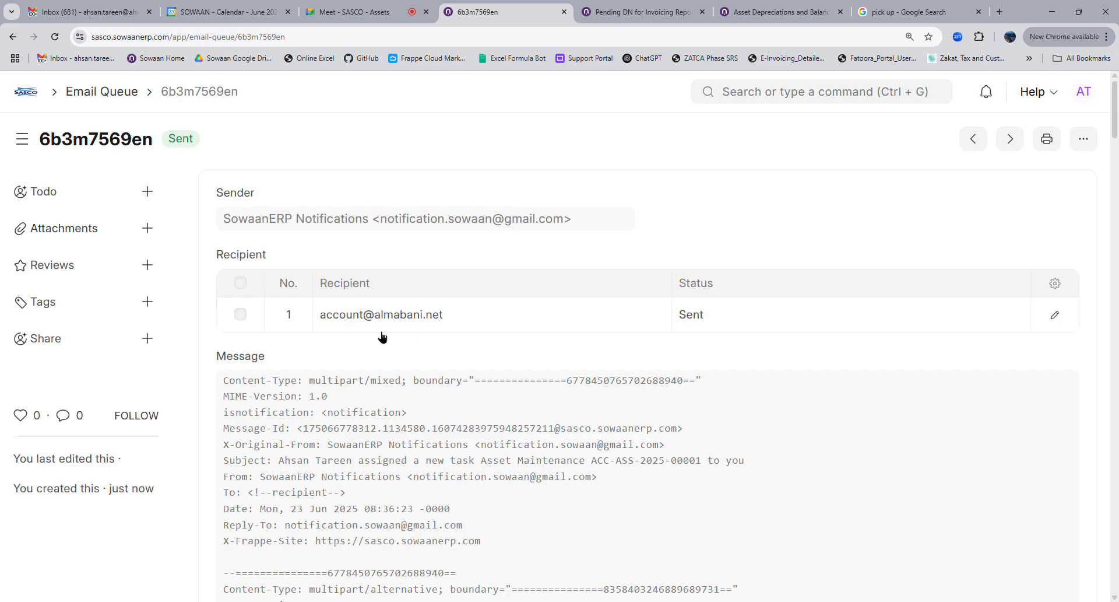
Go Home, then into the Assets workspace and its Asset Maintenance list
click(31, 97)
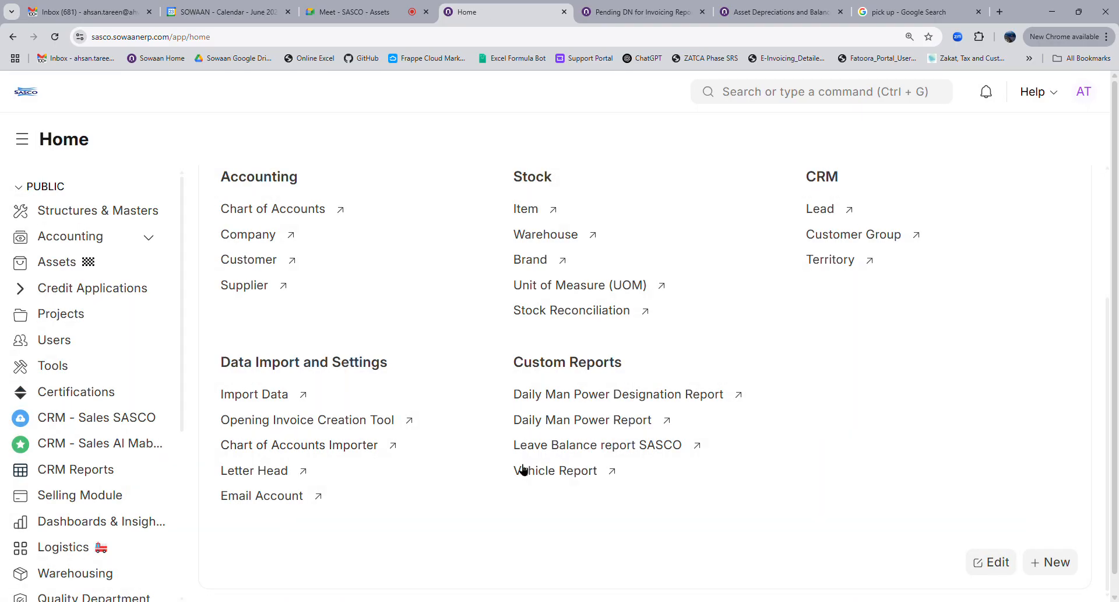
click(69, 265)
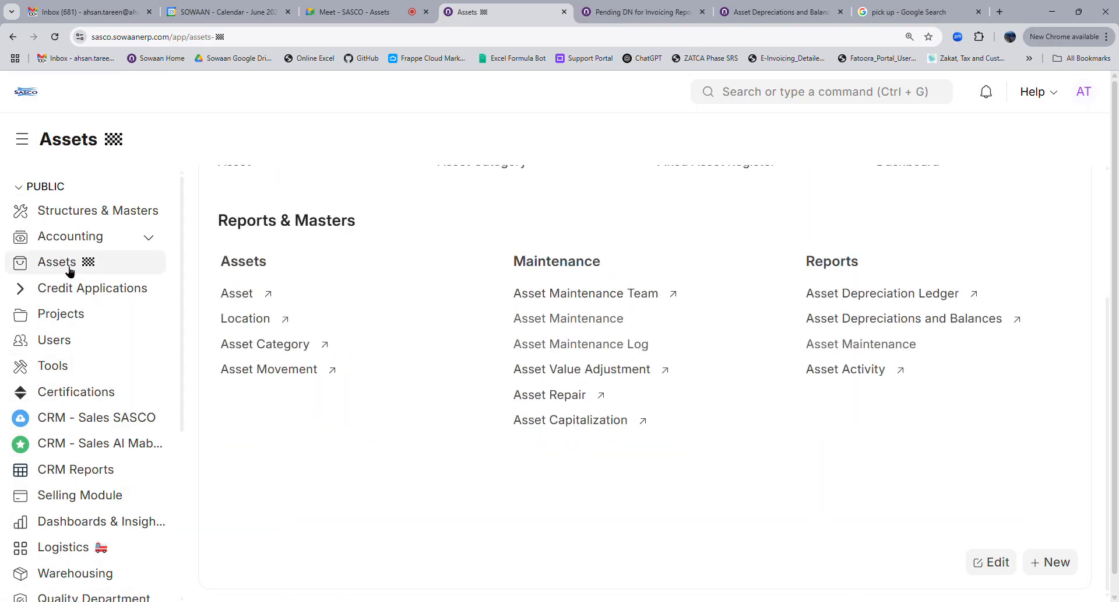
click(593, 325)
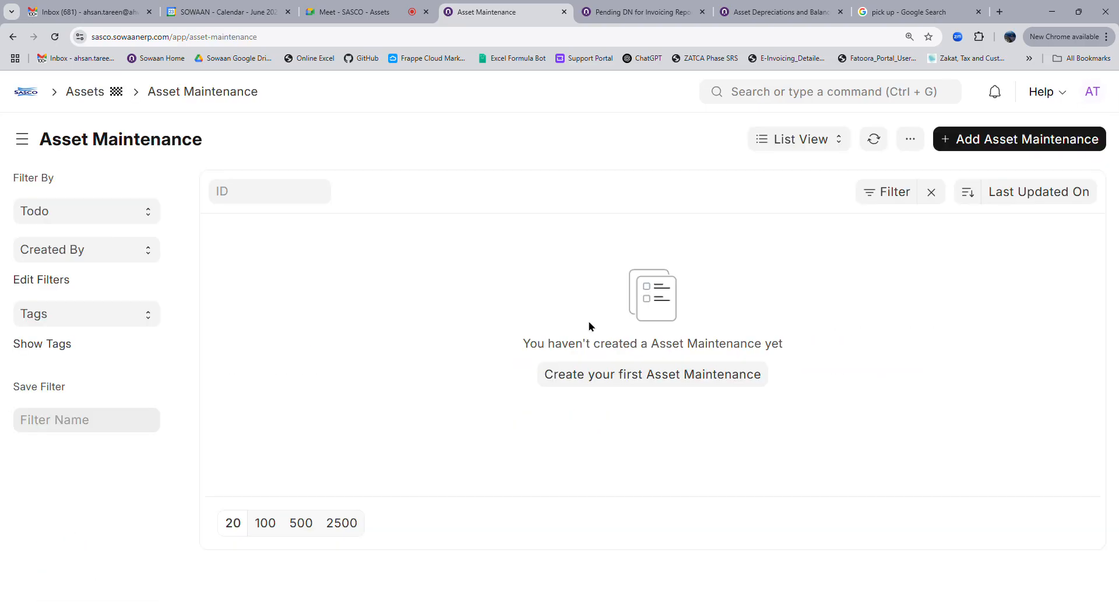
Open maintenance record ACC-ASS-2025-00001 and review its planned monthly Oil Change task
click(346, 285)
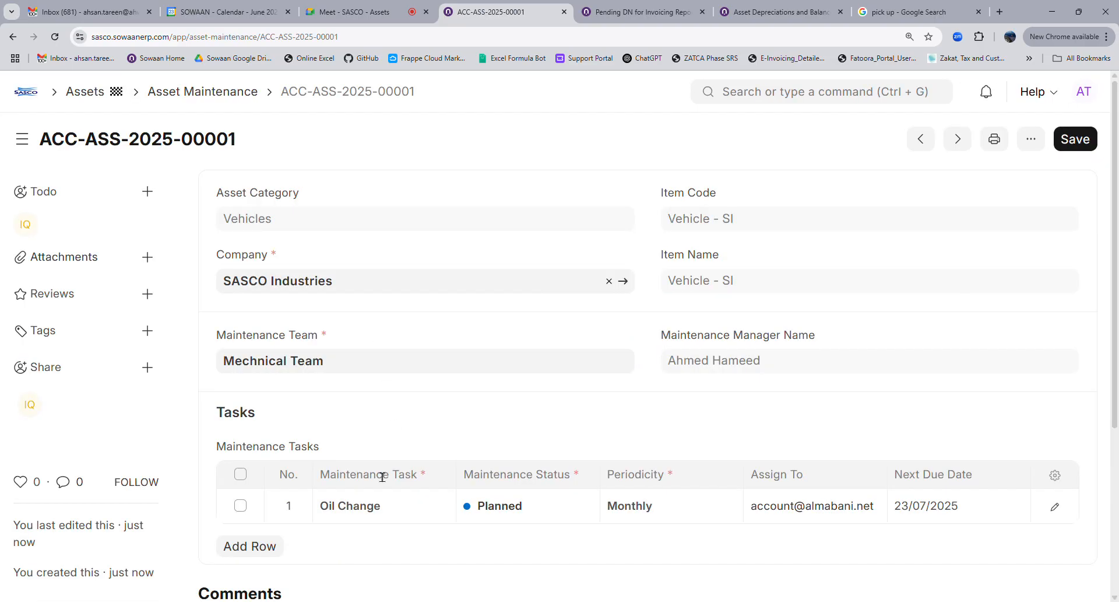
scroll(808, 426, down, 4)
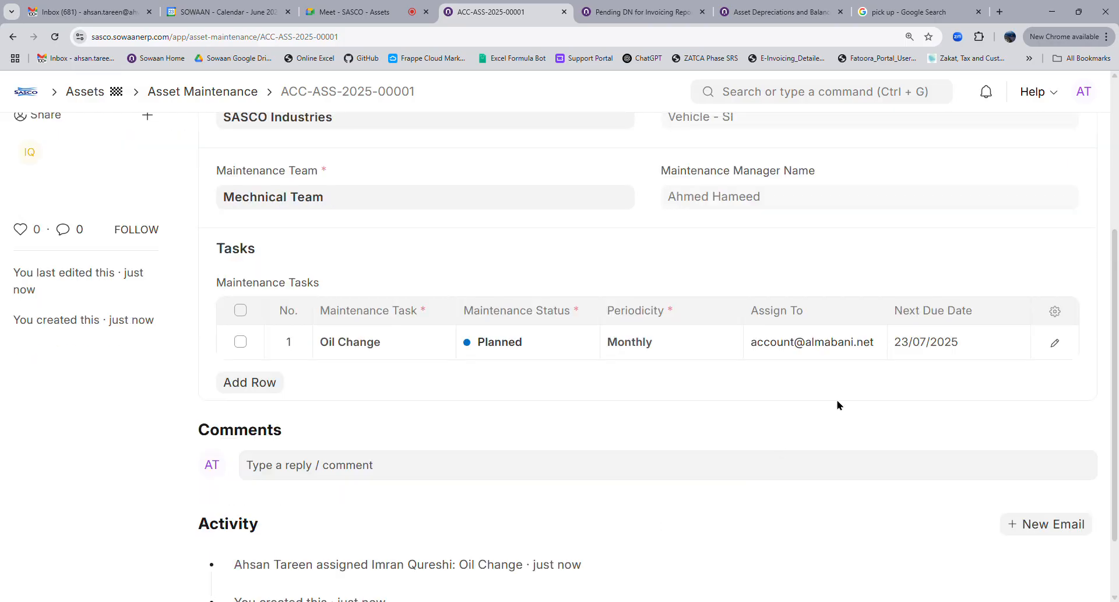
scroll(907, 371, up, 4)
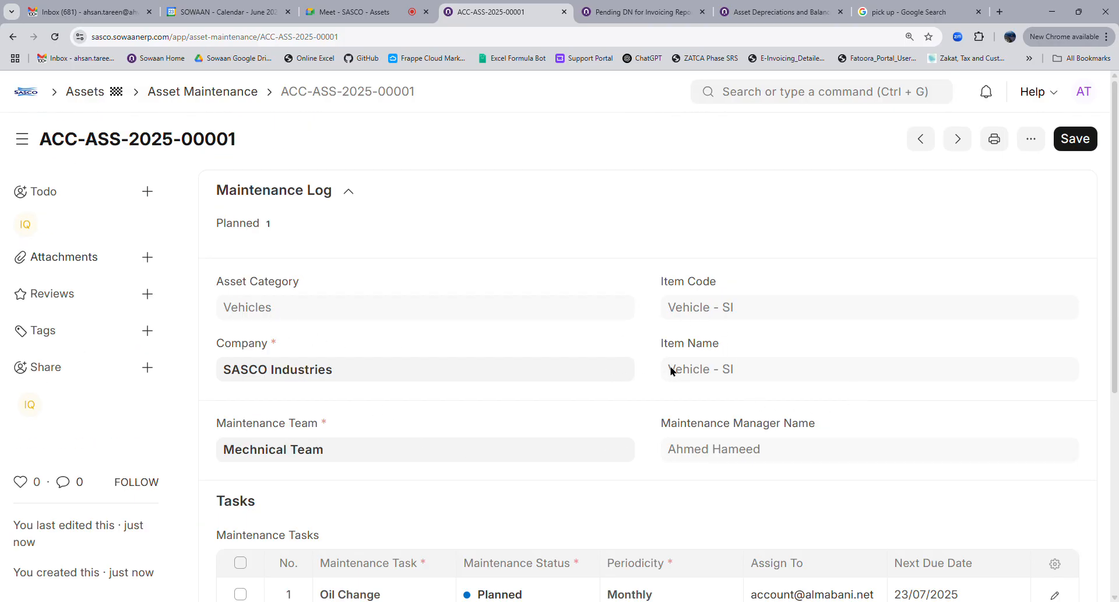
scroll(670, 373, down, 4)
scroll(379, 343, up, 4)
scroll(665, 406, down, 4)
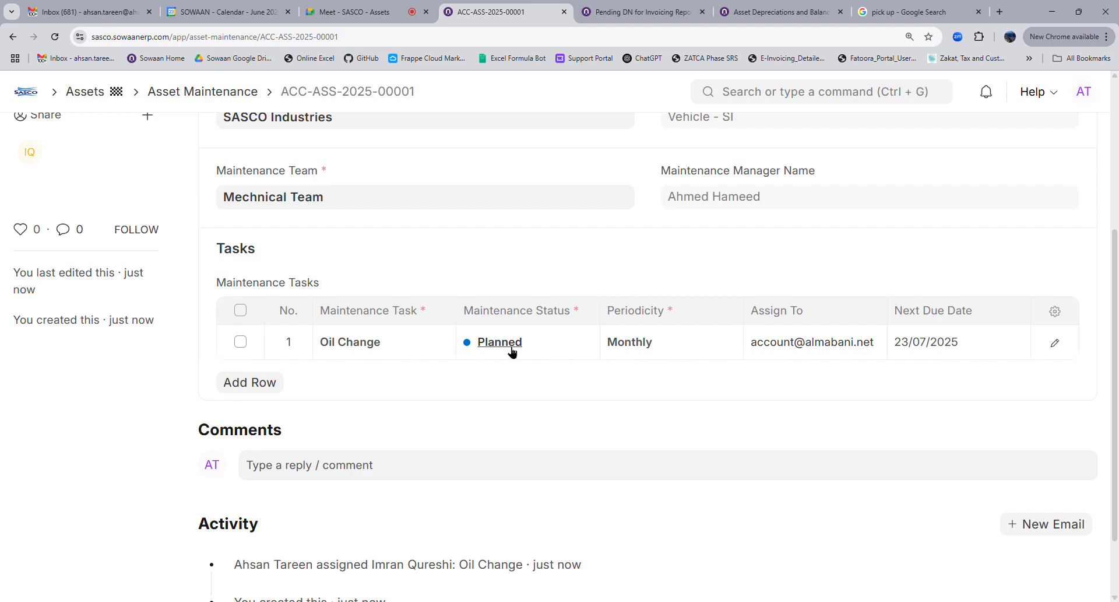
Edit the Oil Change task row and set its end date to 23/09/2025
click(1055, 343)
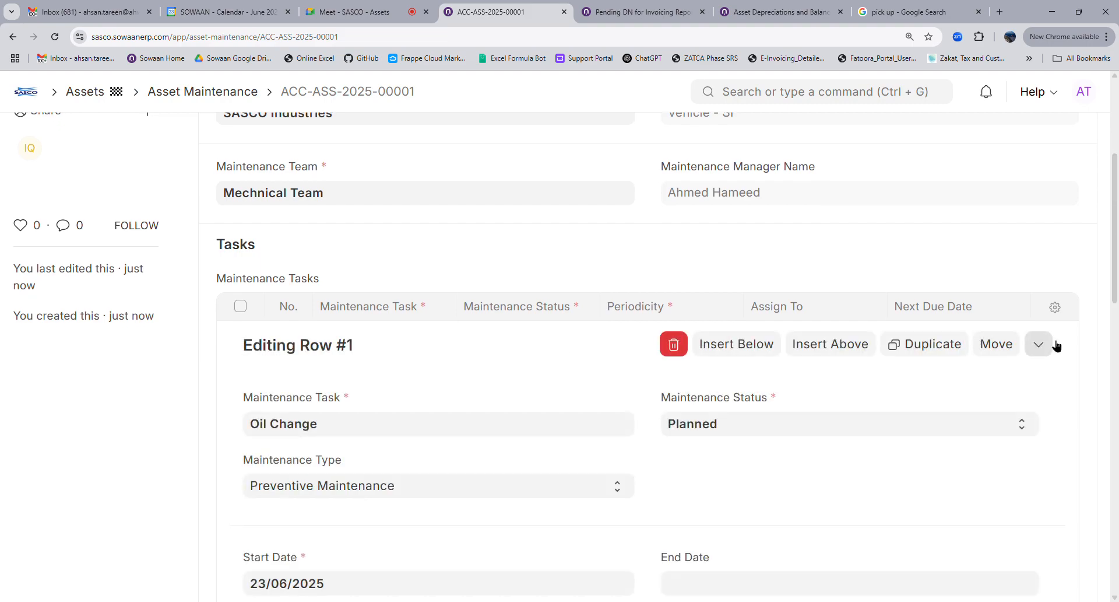
scroll(604, 416, down, 4)
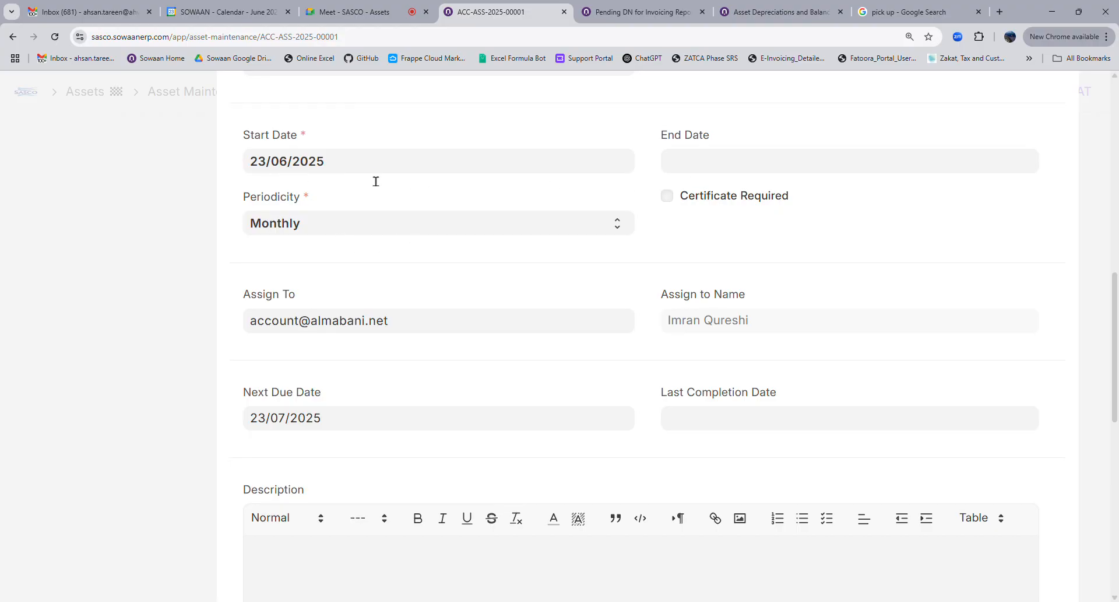
click(704, 174)
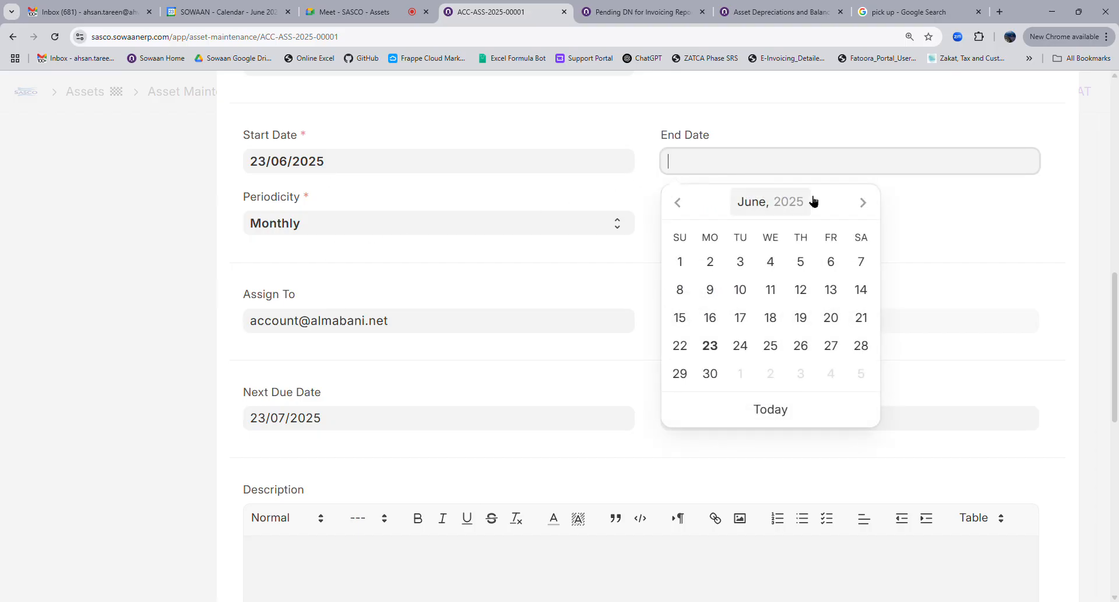
click(864, 203)
click(863, 202)
click(864, 202)
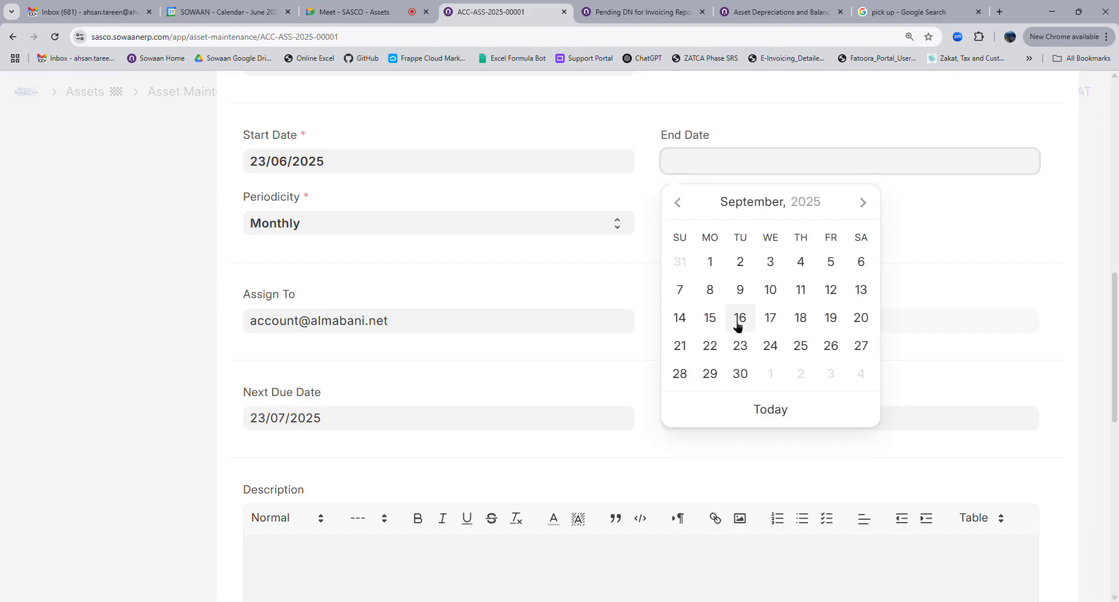
click(738, 348)
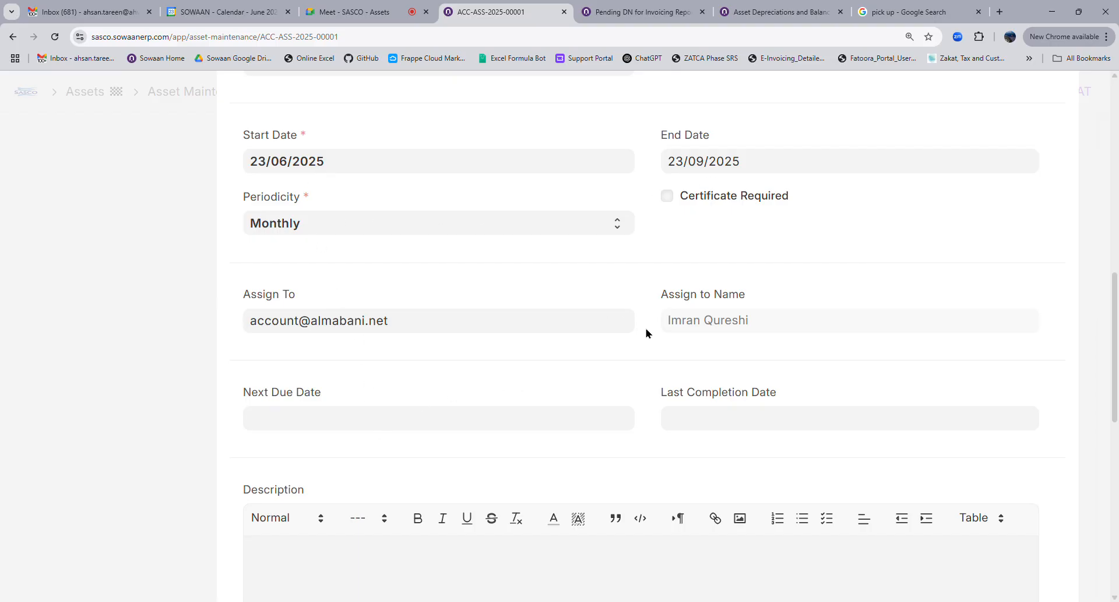
Re-pick 23/07/2025 as the next due date, close the row editor, and save
click(371, 424)
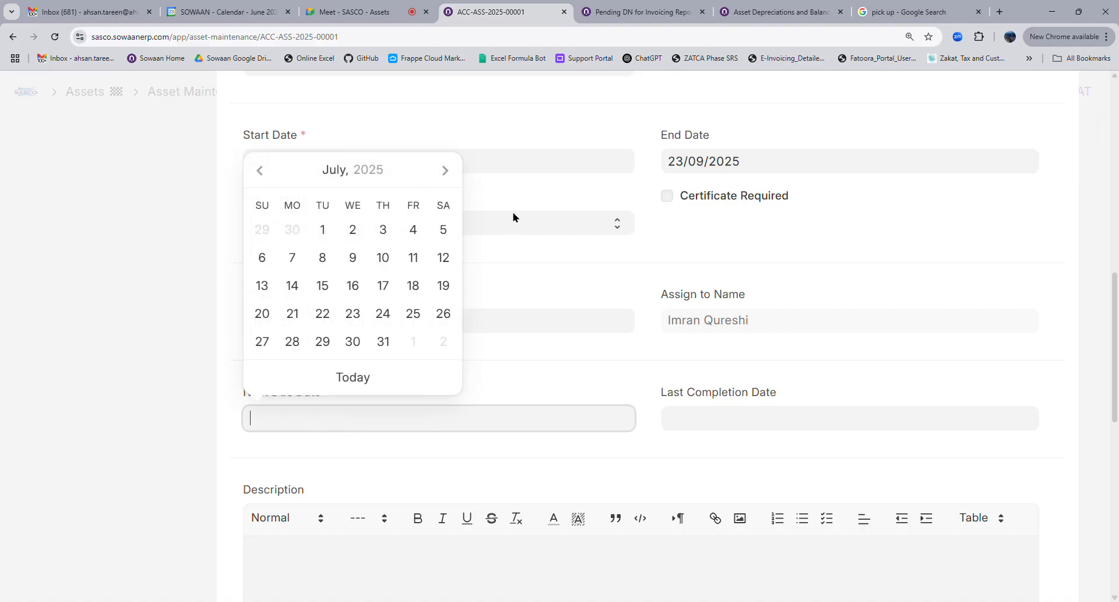
click(427, 205)
click(317, 421)
click(353, 315)
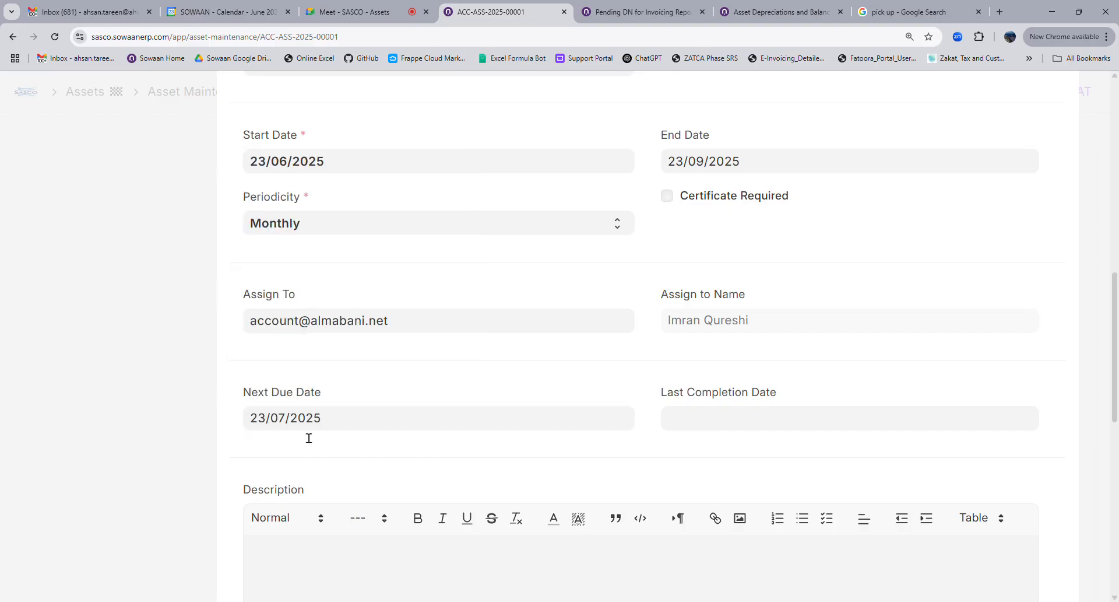
scroll(670, 427, down, 4)
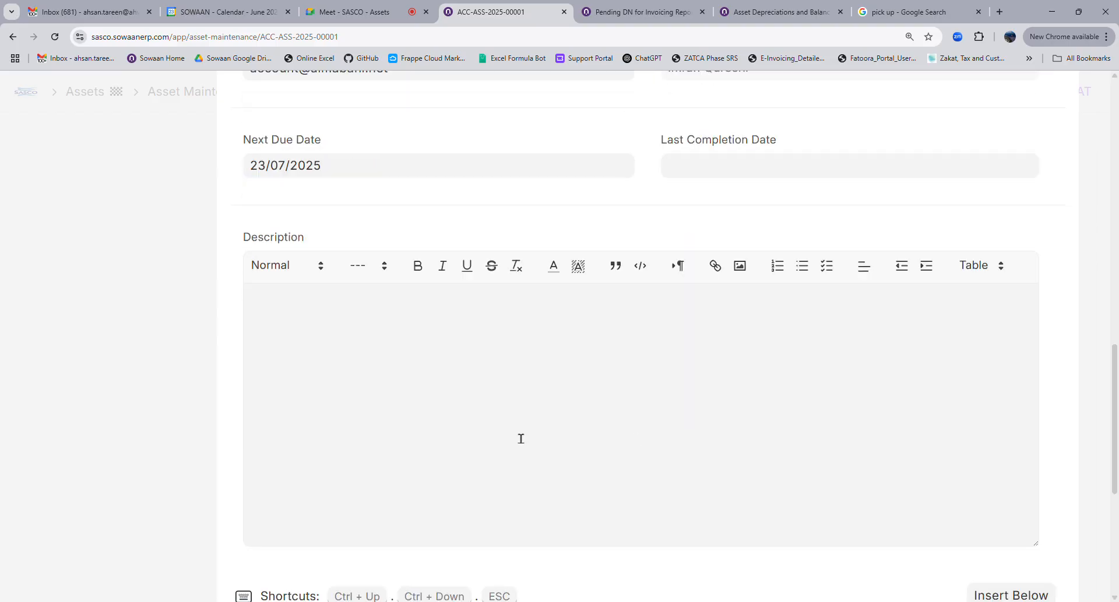
key(Escape)
click(1076, 138)
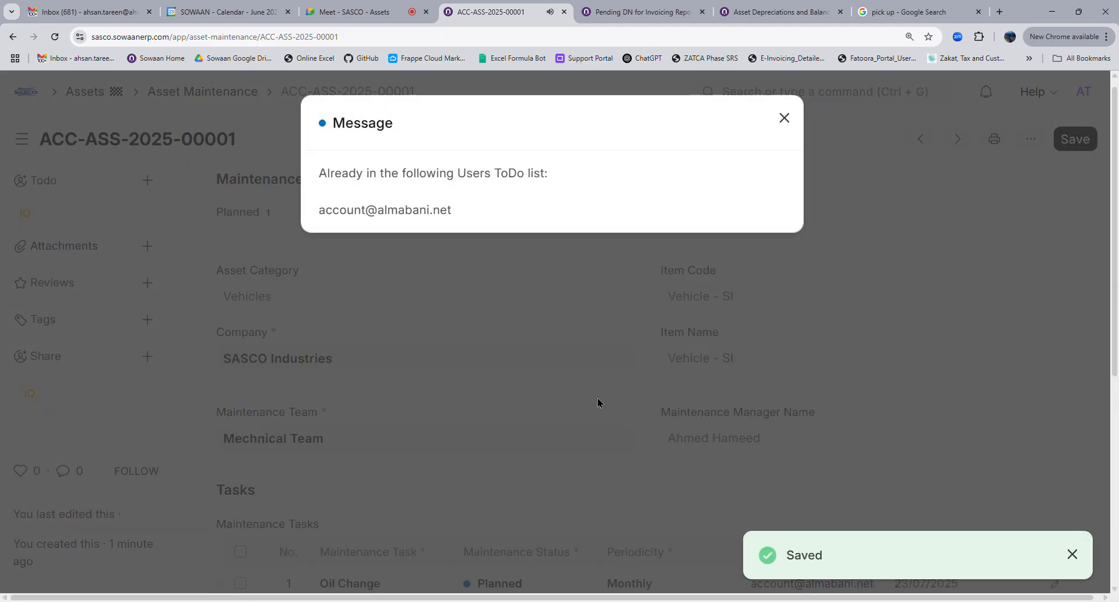
click(416, 299)
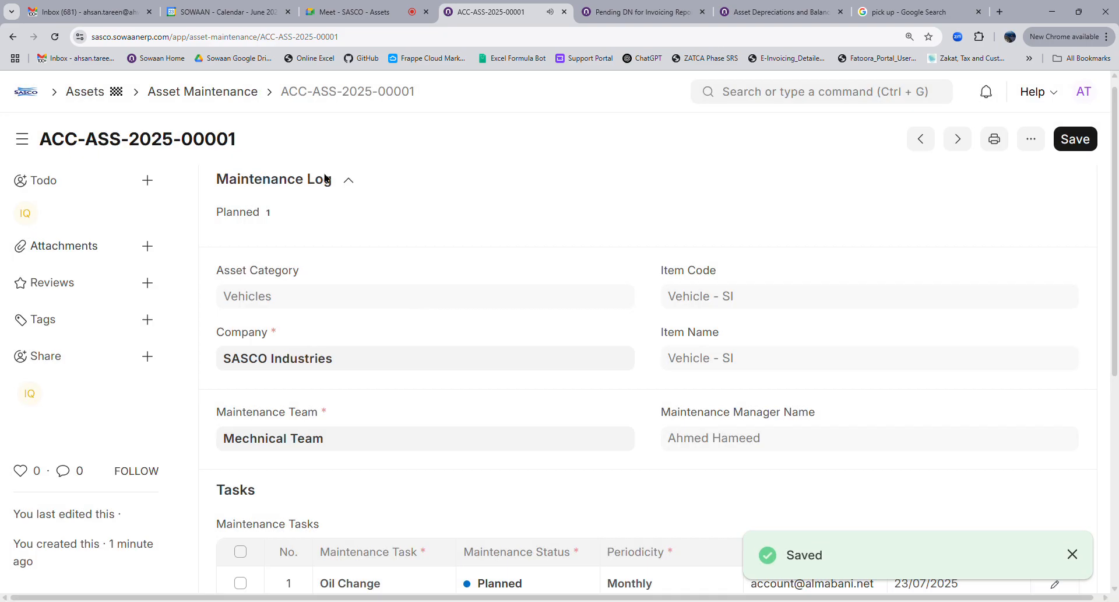
click(202, 96)
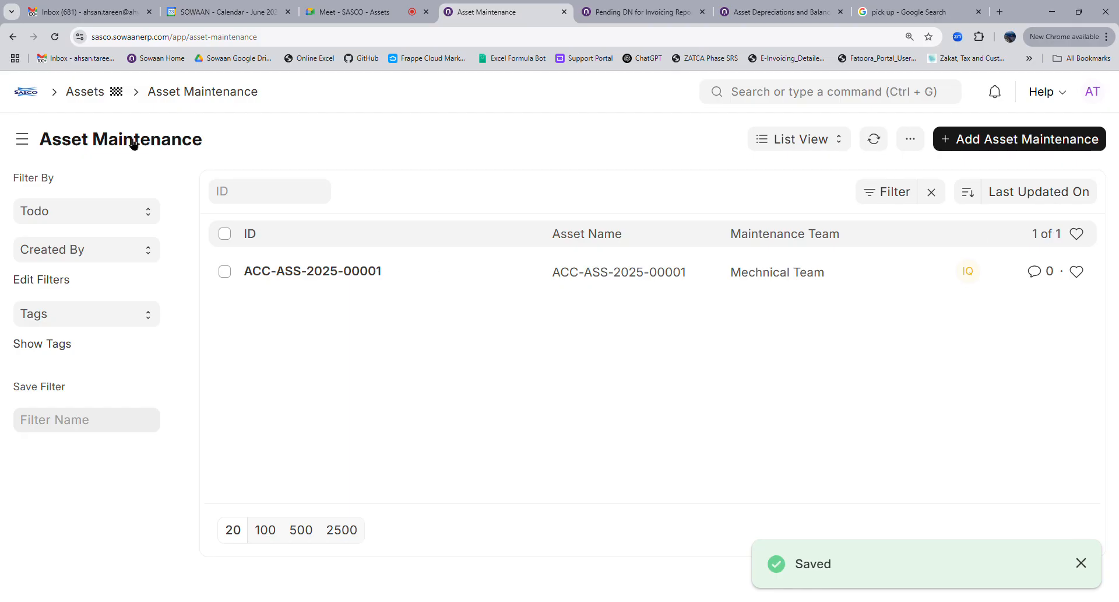
click(13, 37)
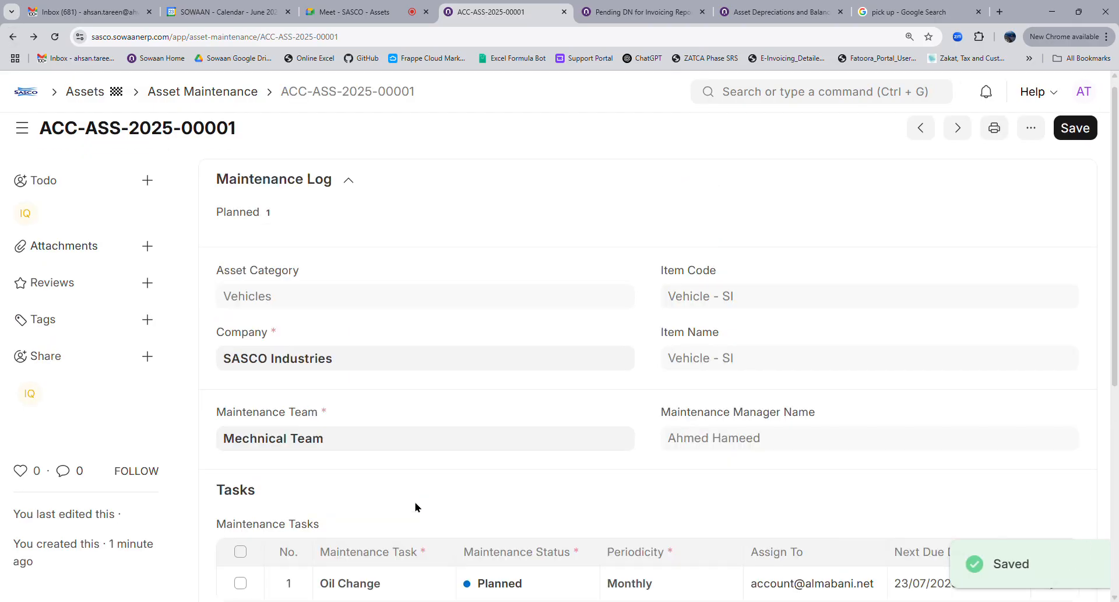
scroll(527, 491, down, 4)
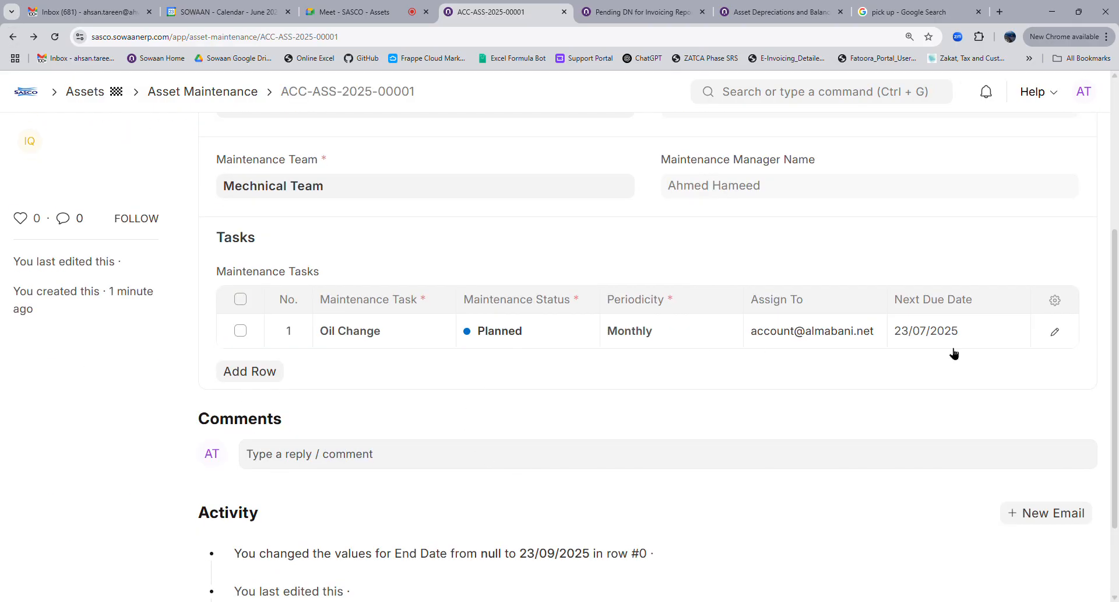
scroll(247, 315, up, 4)
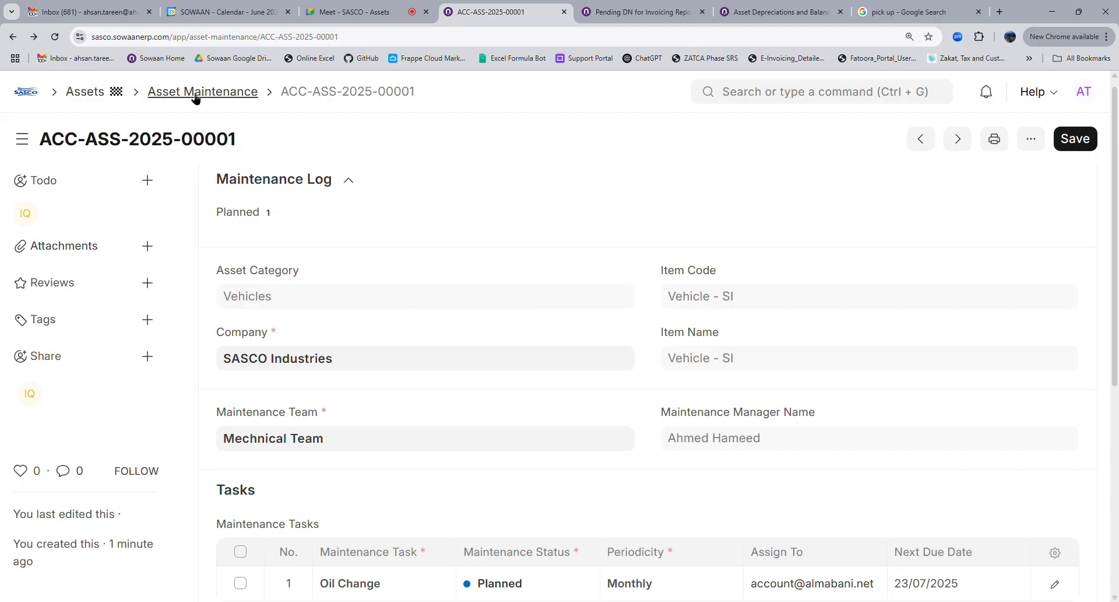
scroll(527, 365, down, 6)
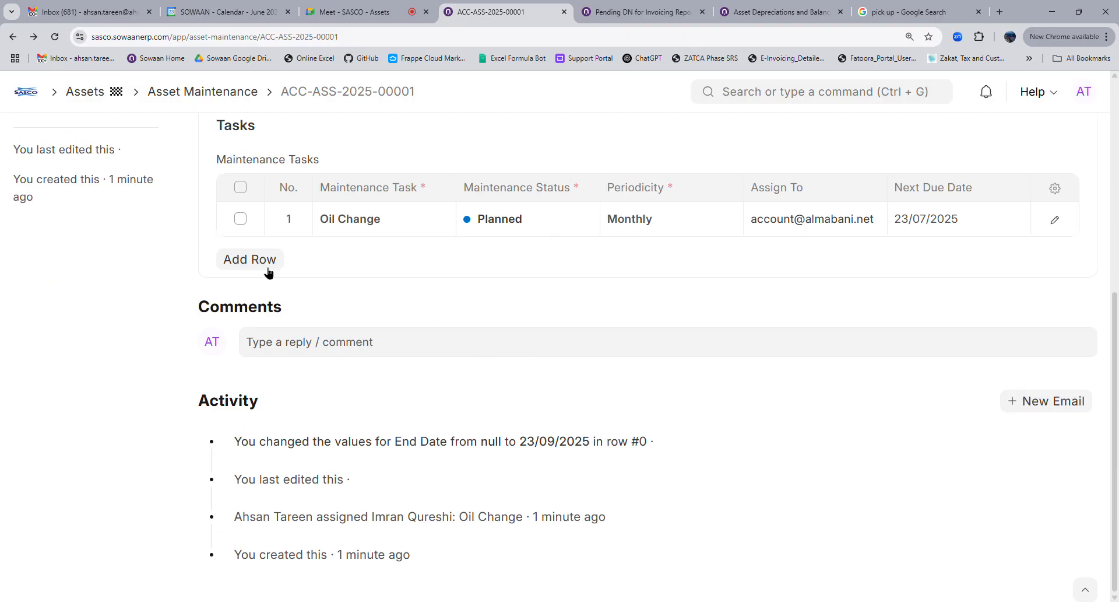
click(246, 259)
click(397, 265)
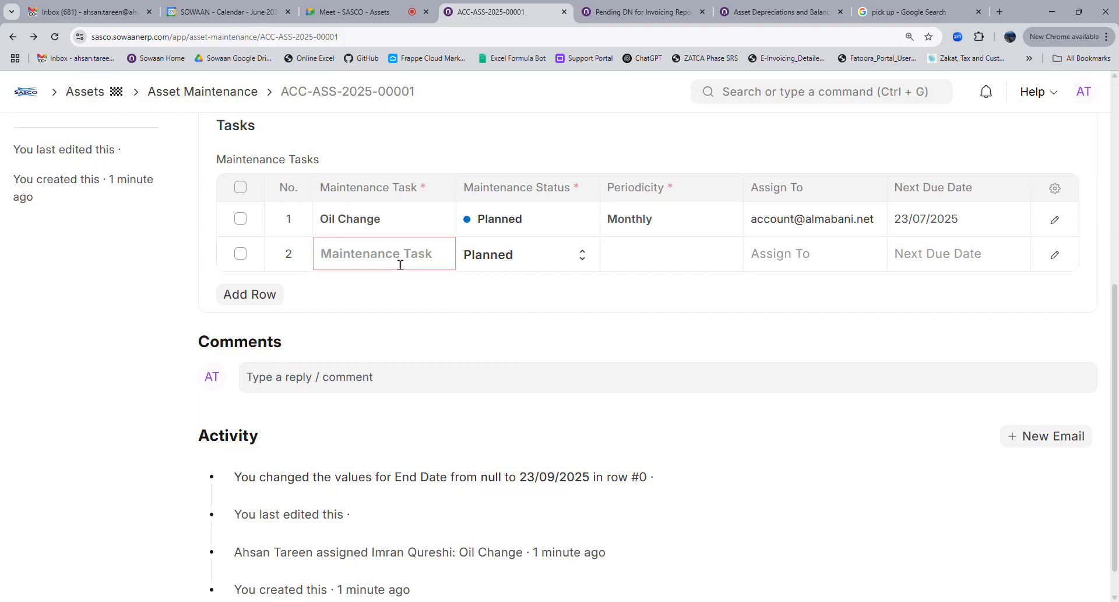
click(242, 254)
click(236, 294)
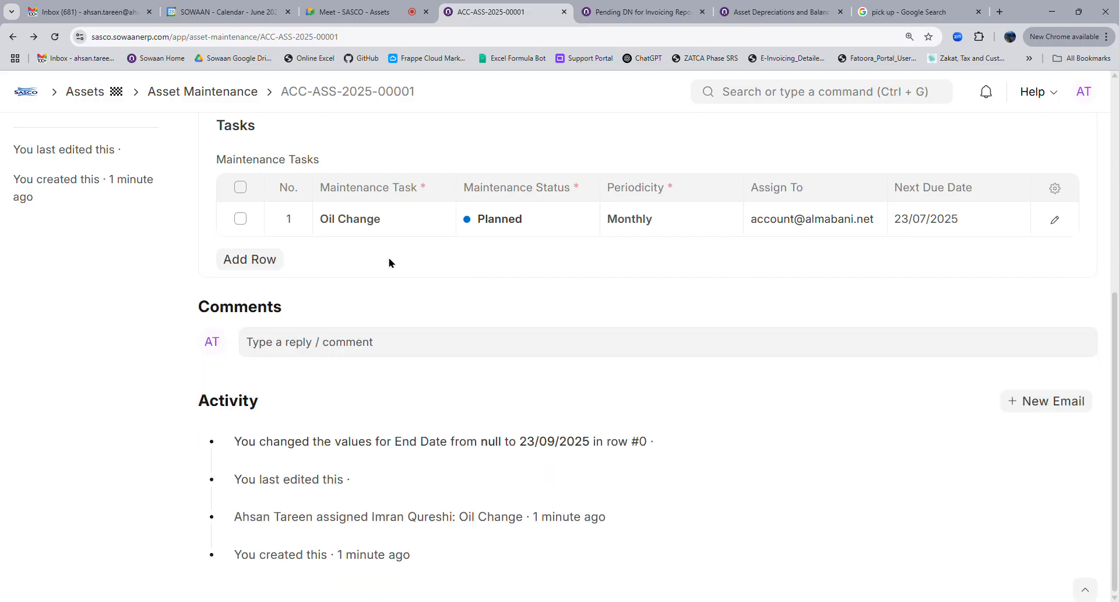
scroll(990, 271, up, 6)
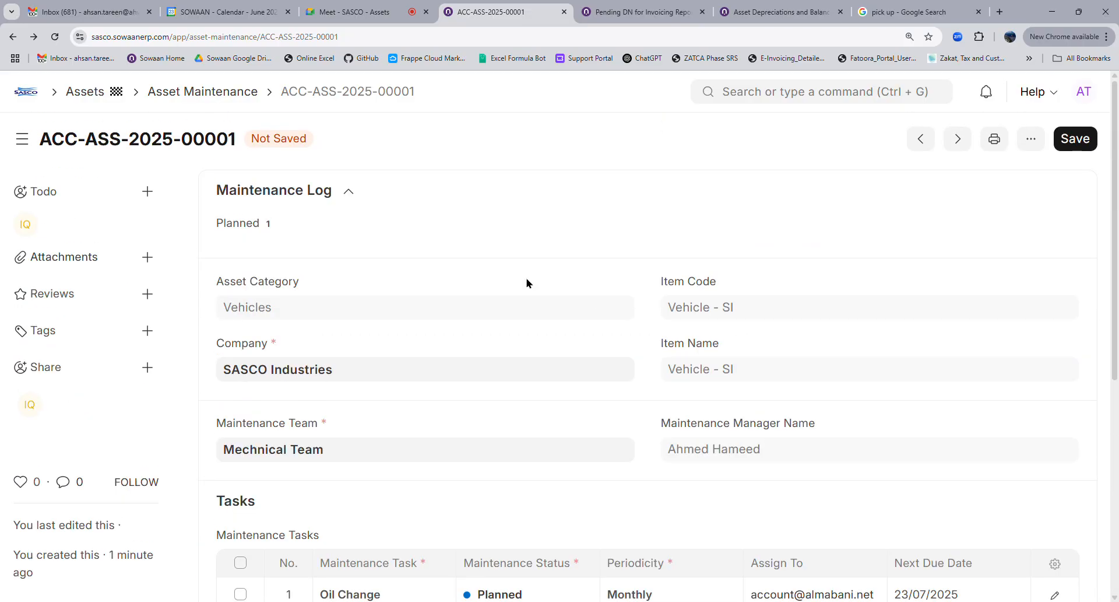
click(92, 100)
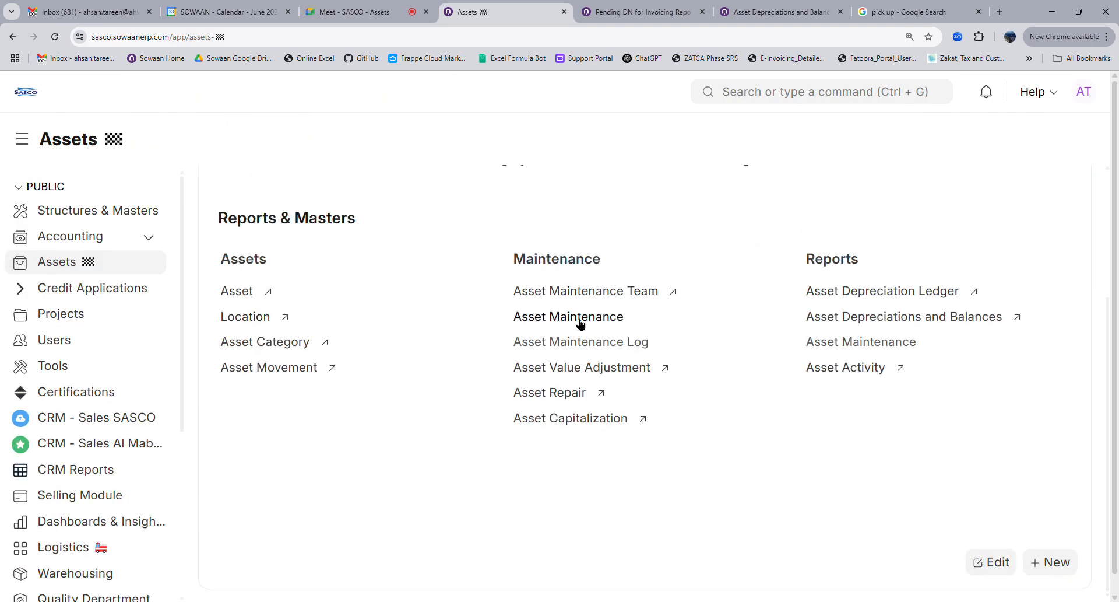
click(542, 320)
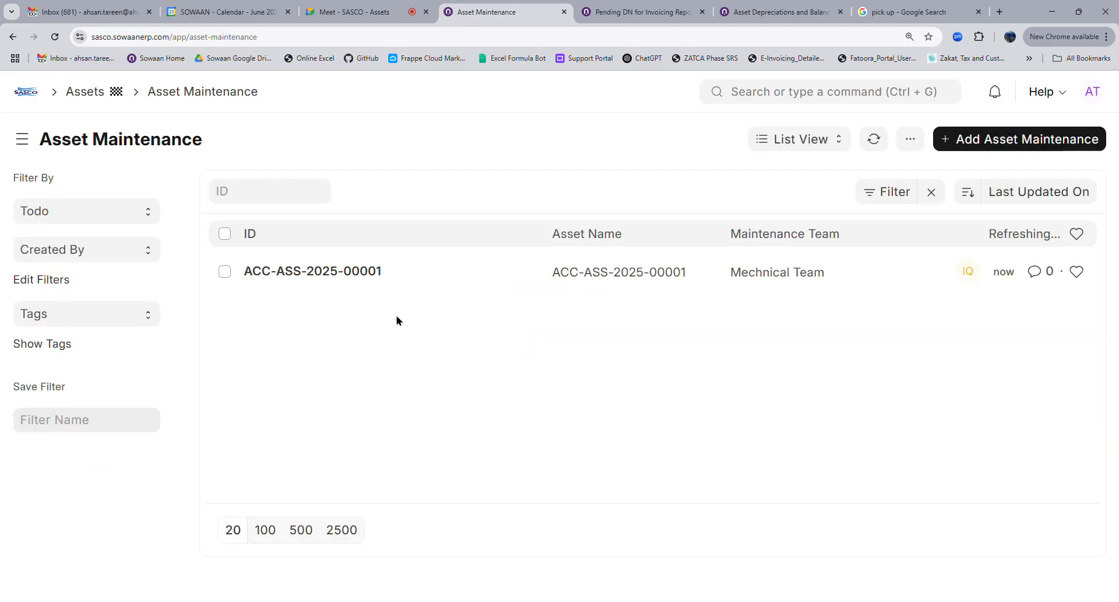
click(348, 281)
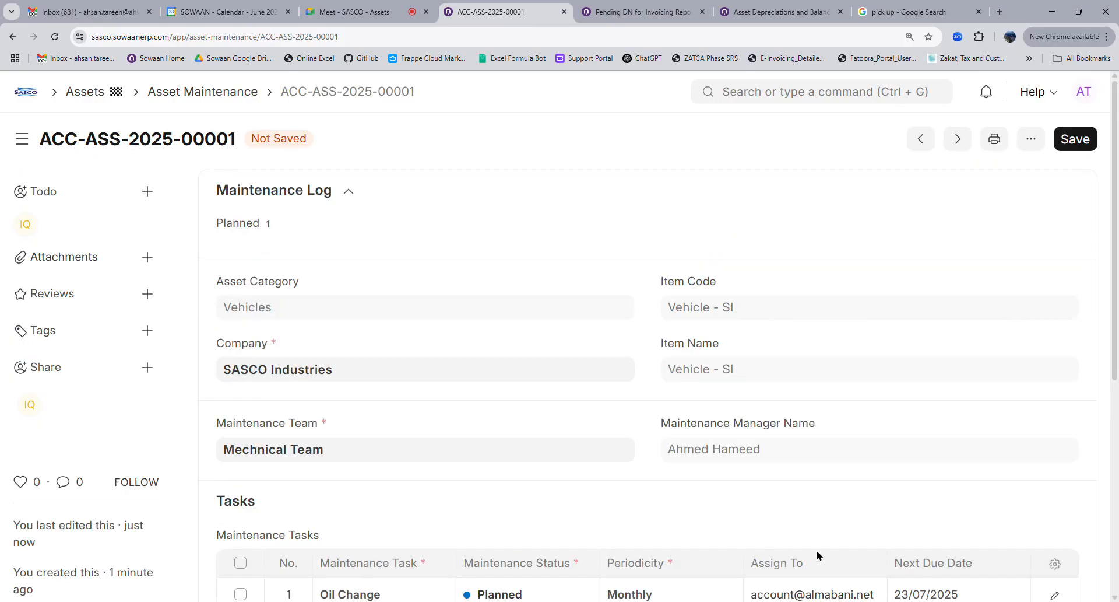
scroll(789, 510, down, 4)
scroll(583, 380, up, 4)
Search 'todo', go to the ToDo list, and open the Oil Change to-do
click(786, 107)
text(todo)
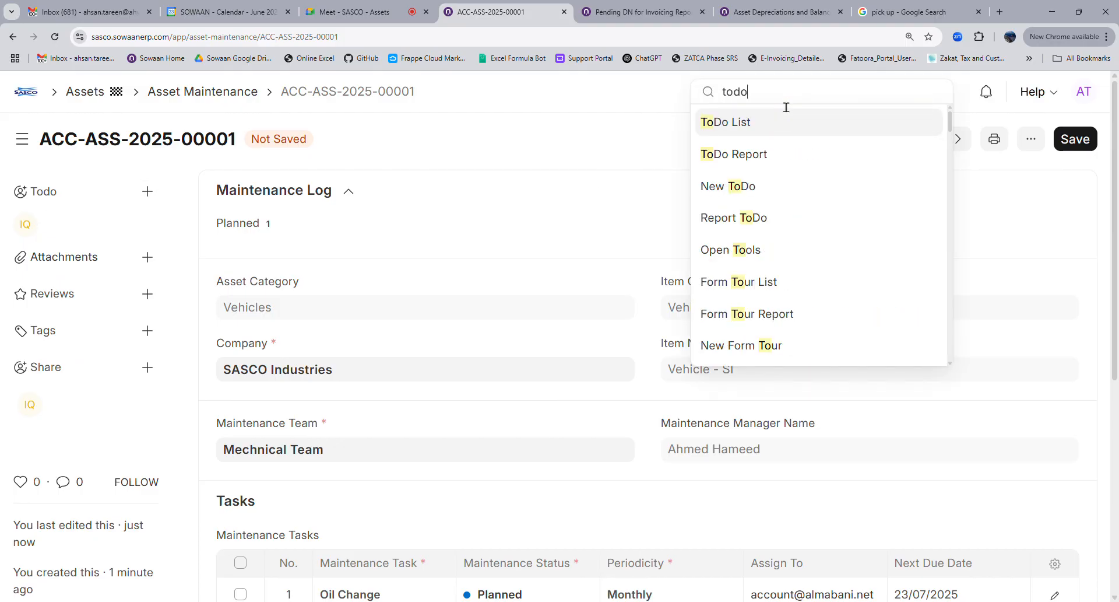
click(767, 117)
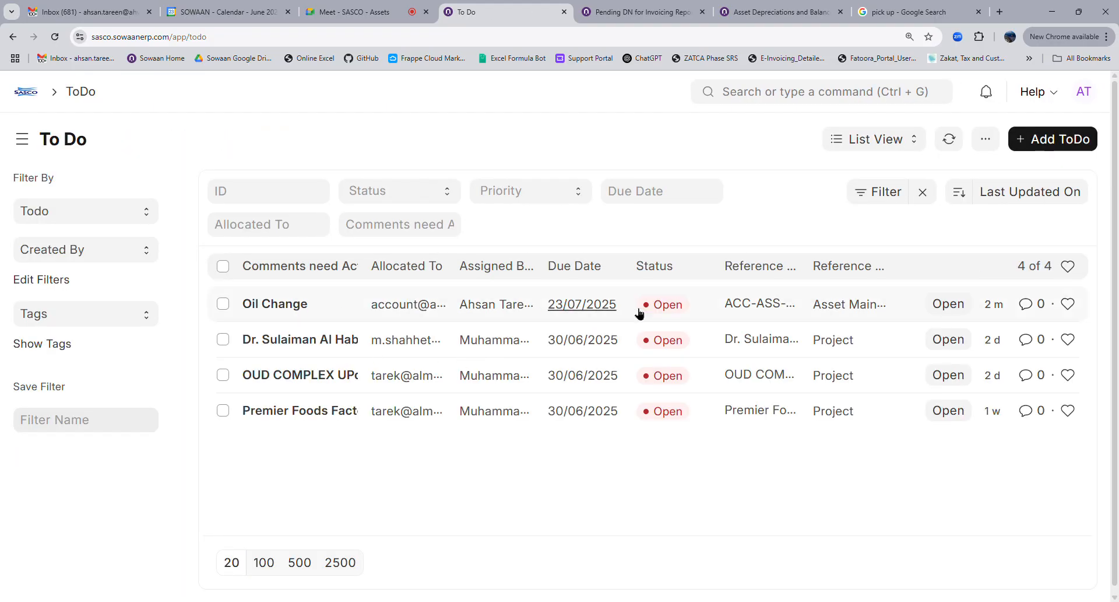
click(278, 305)
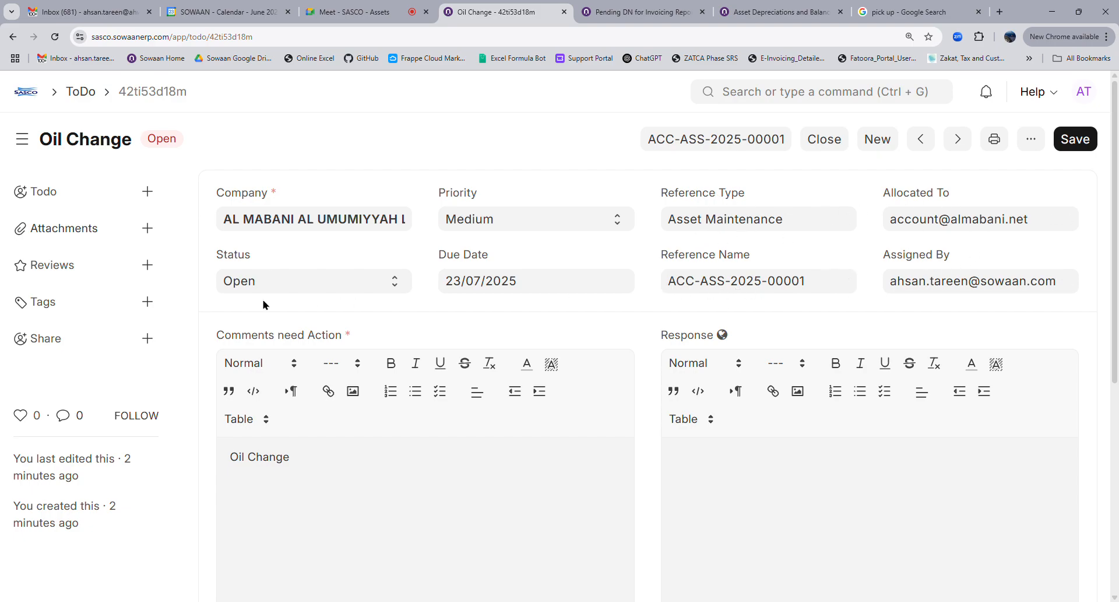
Write the response text and paste the letterhead image after 'story'
scroll(457, 467, down, 1)
scroll(457, 467, down, 4)
scroll(253, 245, up, 5)
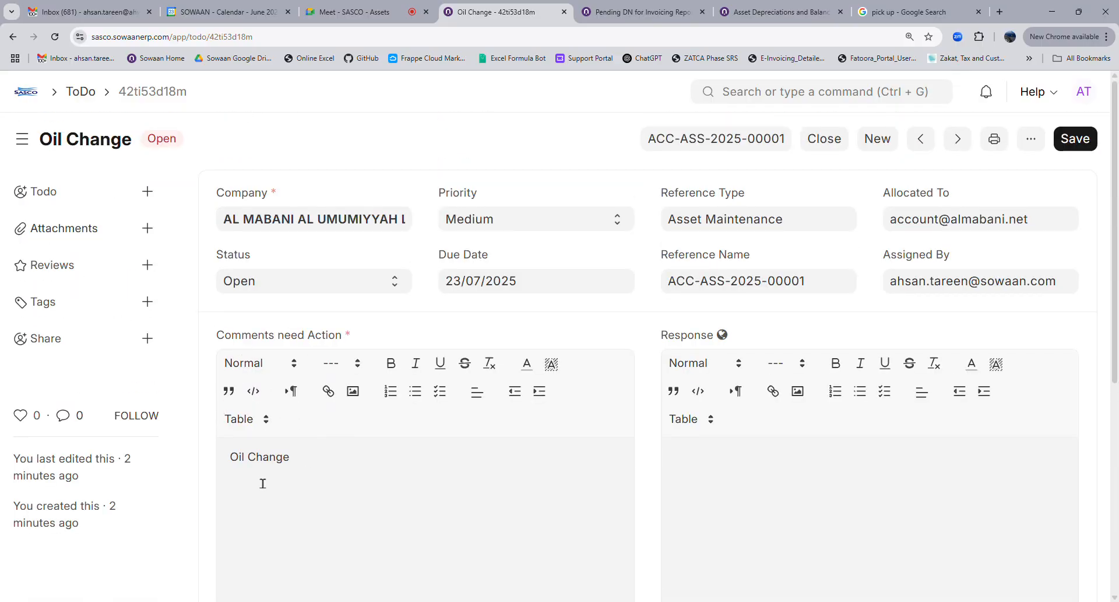
scroll(775, 467, down, 4)
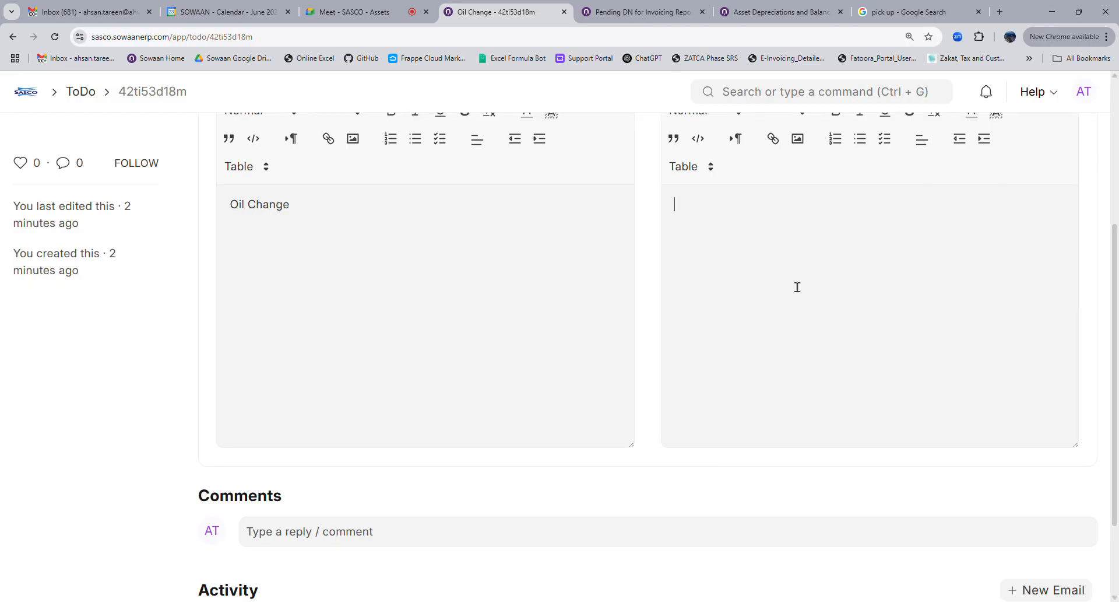
text(putso)
scroll(725, 341, up, 2)
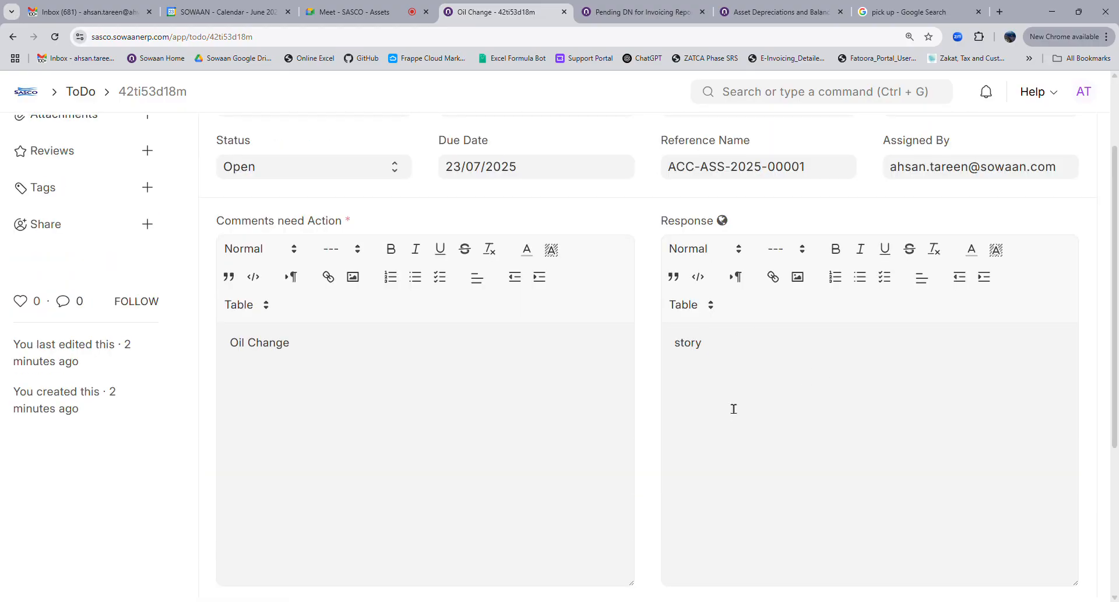
scroll(732, 408, up, 2)
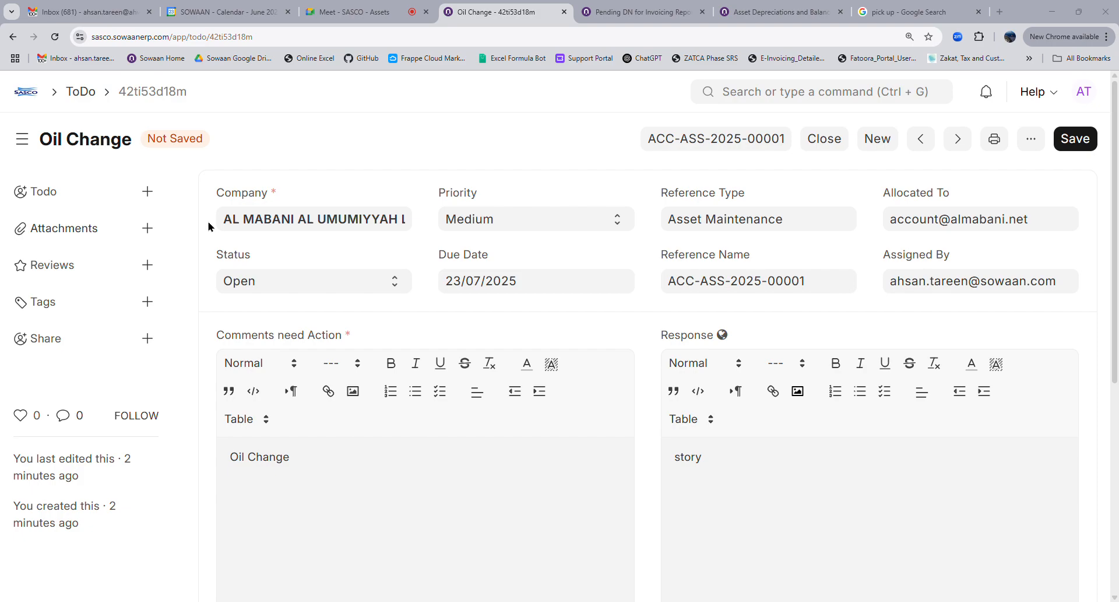
click(699, 452)
key(ctrl+v)
scroll(900, 505, down, 3)
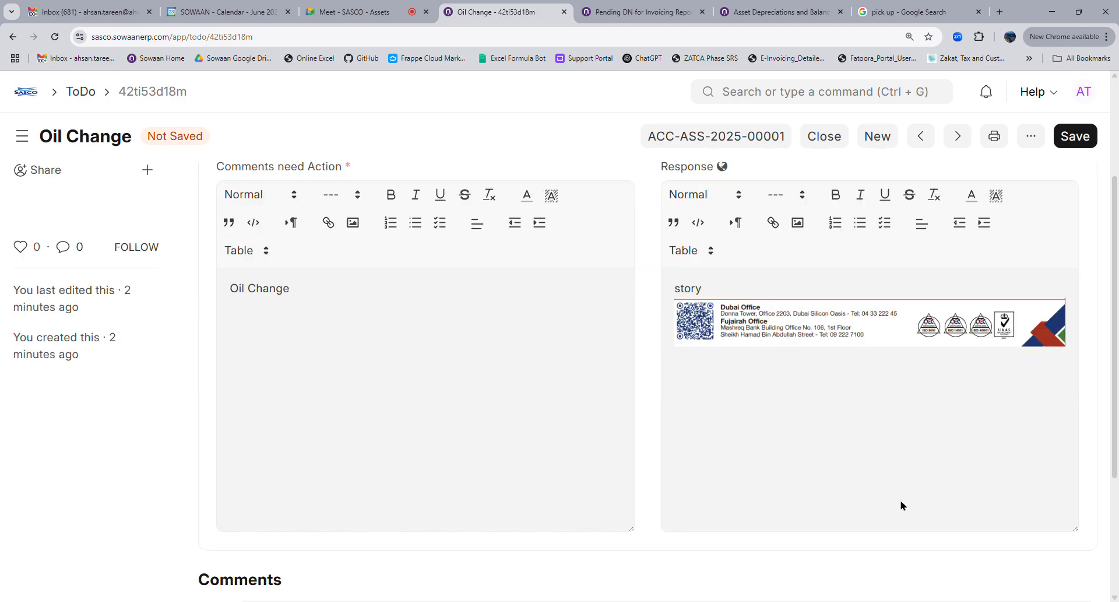
scroll(900, 505, down, 2)
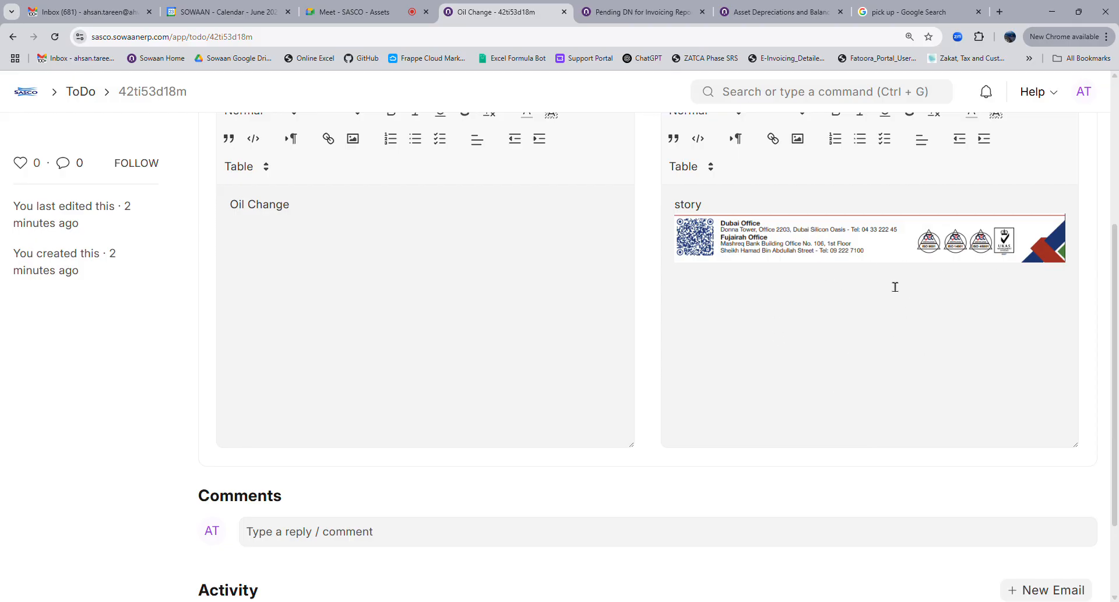
scroll(882, 308, up, 2)
scroll(880, 308, up, 2)
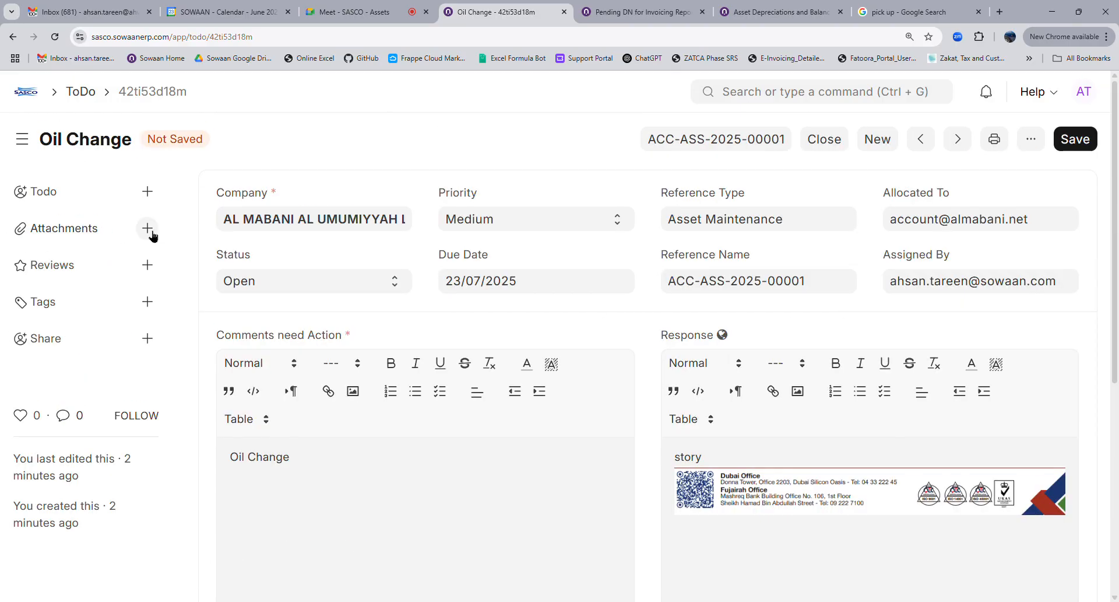
Set the to-do status to Closed and save it
click(263, 287)
click(266, 327)
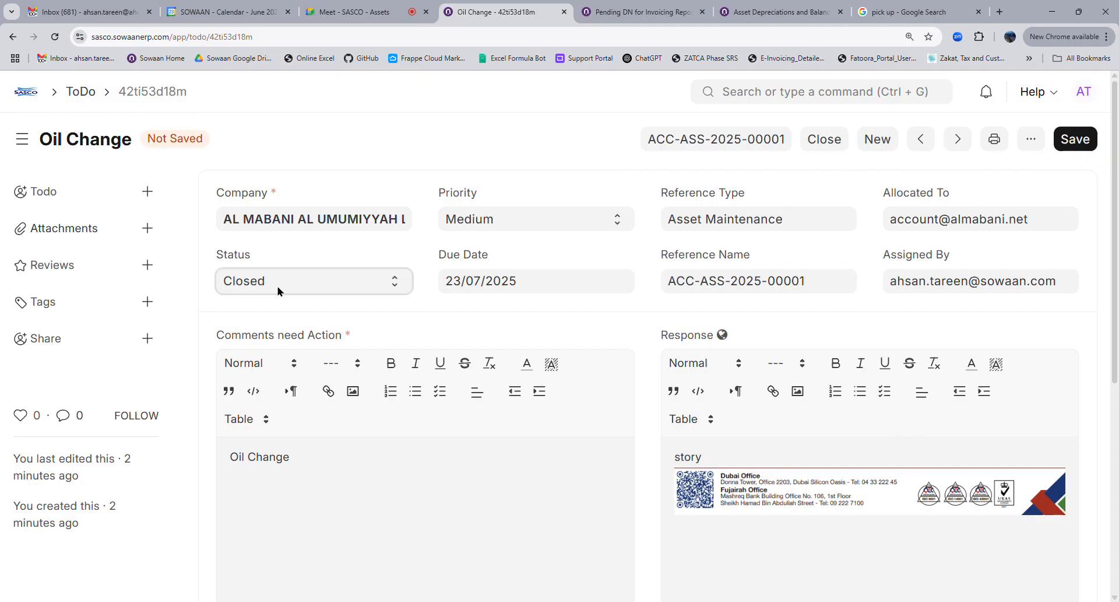
click(1078, 140)
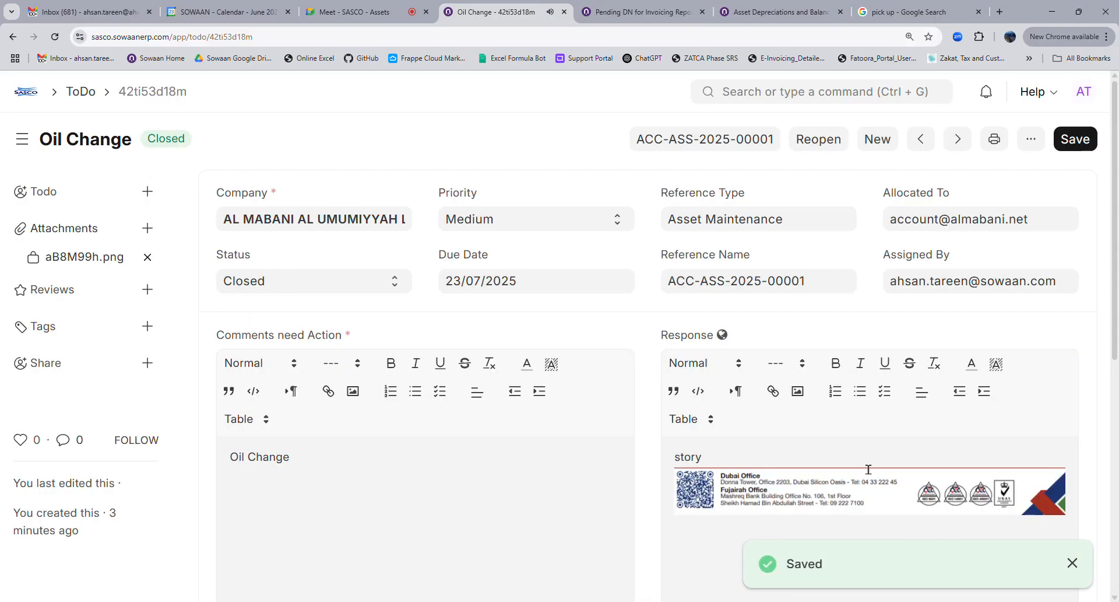
scroll(840, 453, down, 4)
Comment 'pzl recheck' on the Oil Change to-do, @-mentioning a colleague from the list
scroll(725, 369, up, 4)
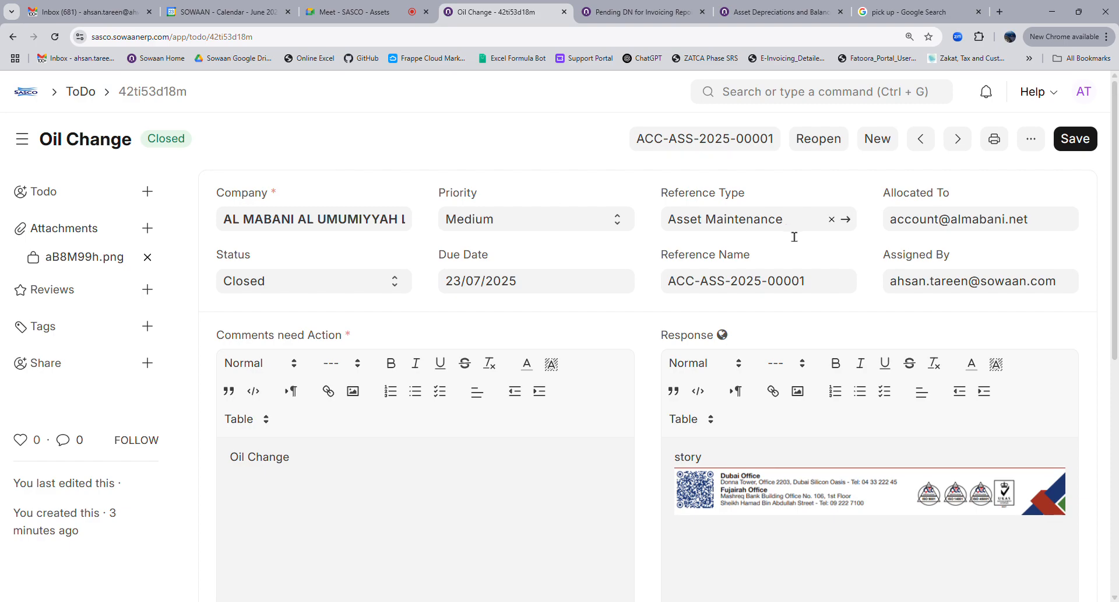
scroll(710, 335, down, 7)
click(342, 353)
text(@)
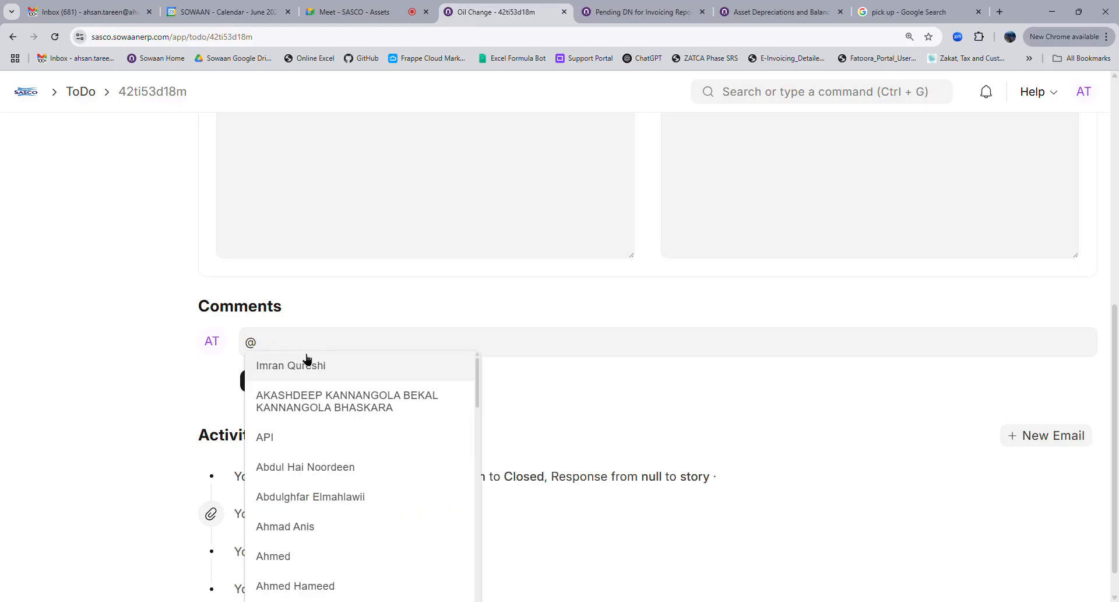
click(306, 366)
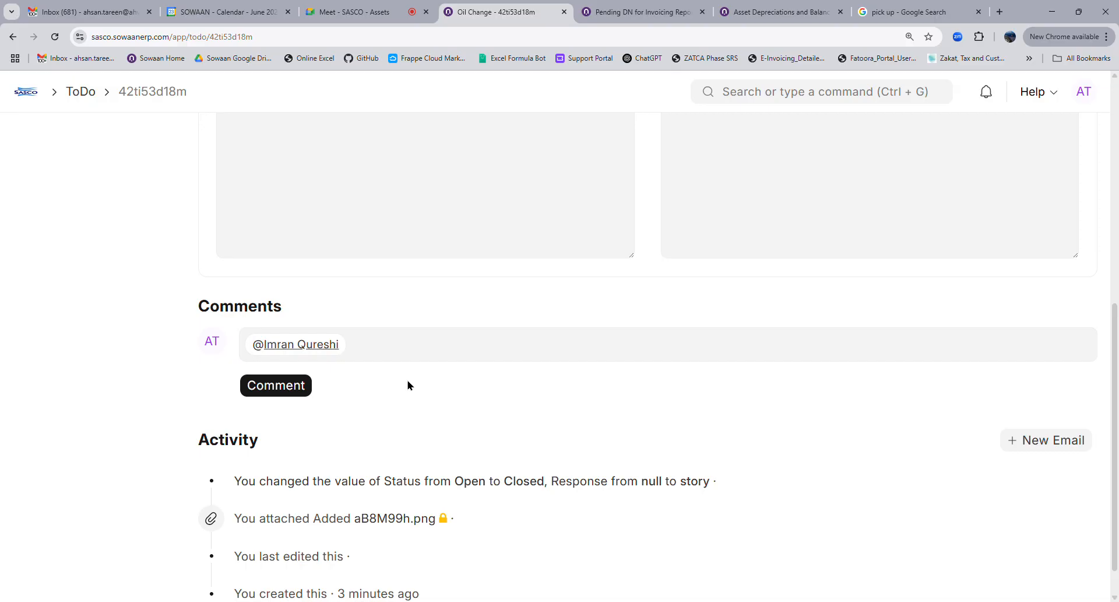
text(pzl re)
text(check)
click(299, 383)
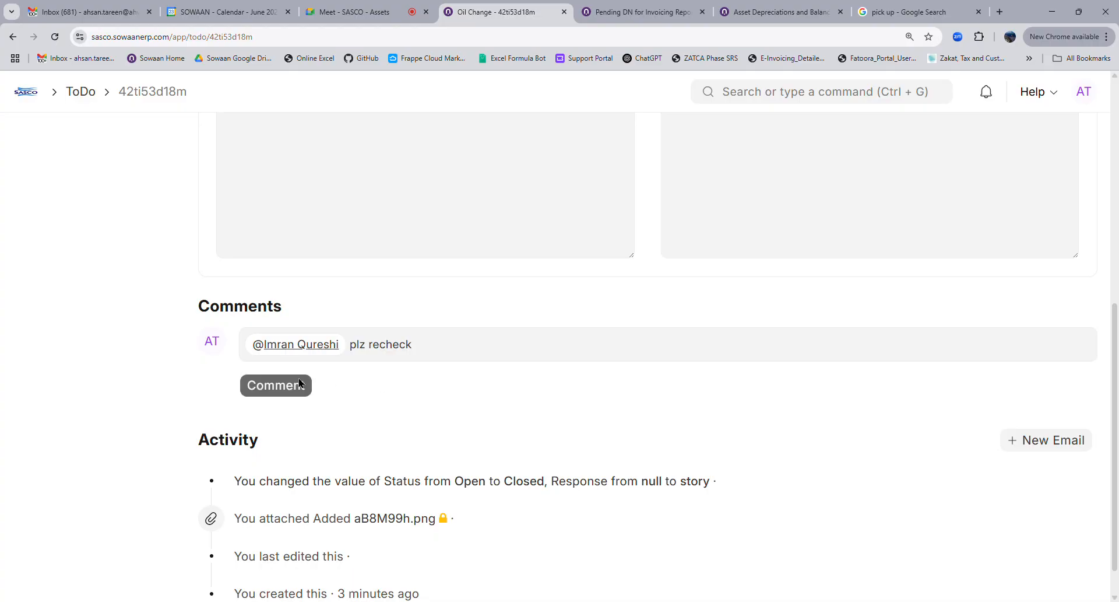
scroll(367, 408, down, 2)
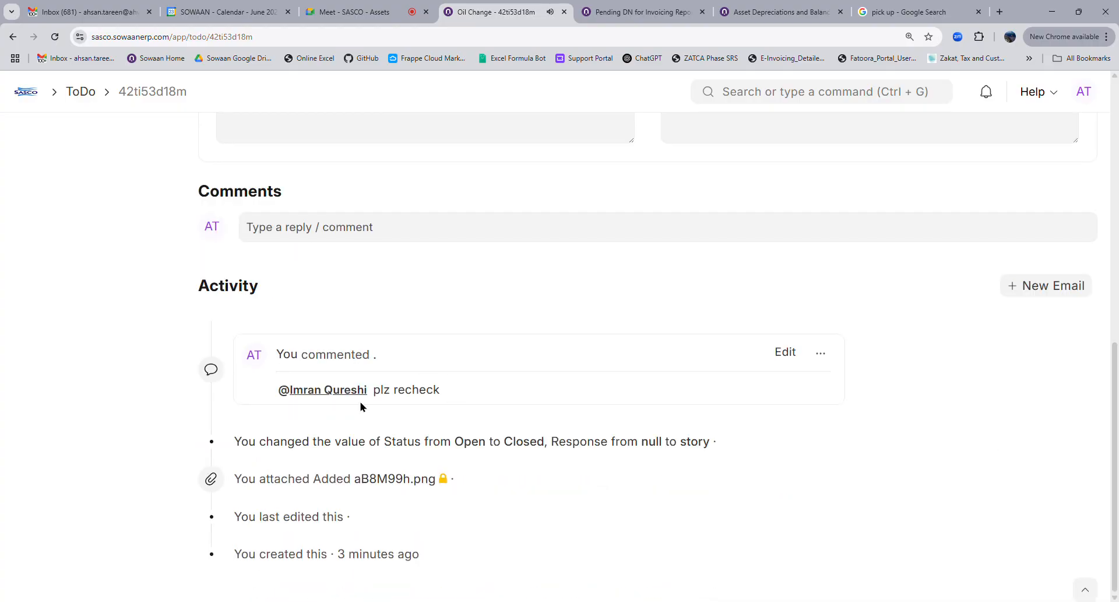
scroll(482, 407, up, 10)
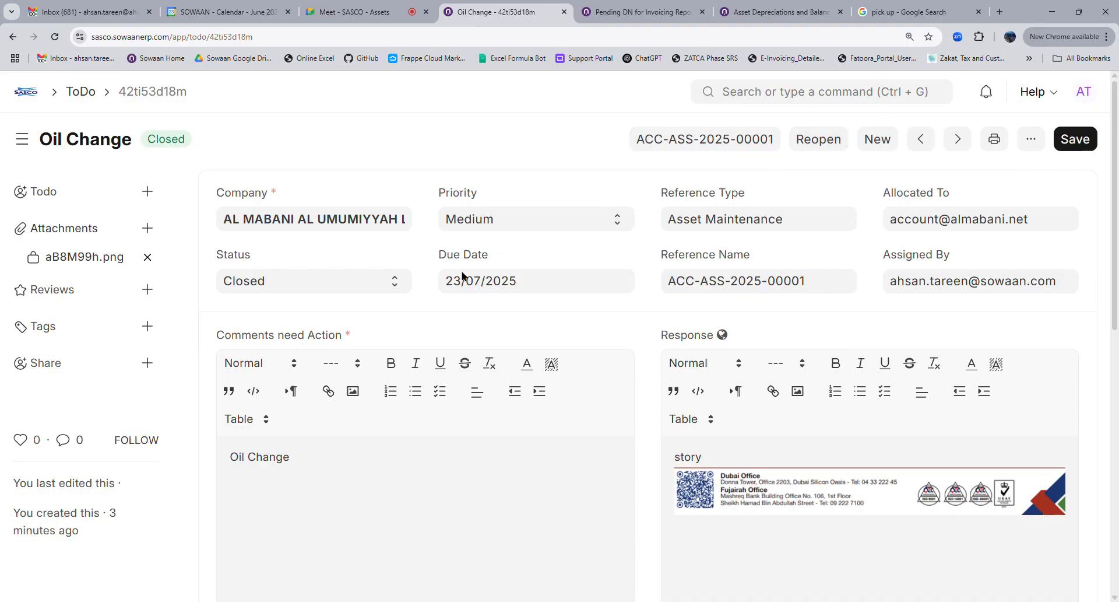
scroll(729, 333, down, 4)
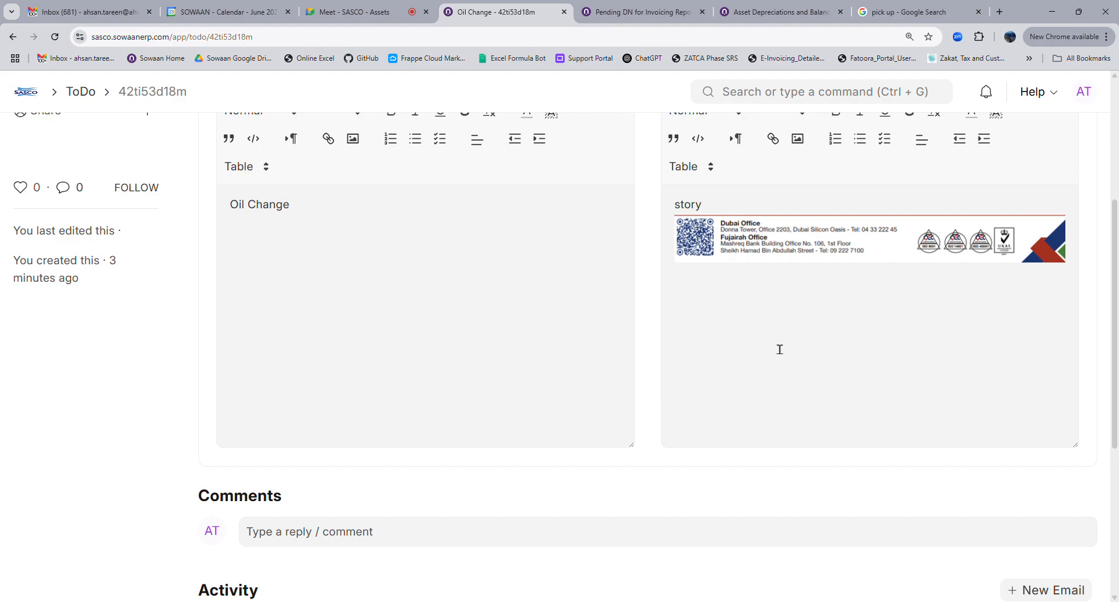
scroll(823, 324, up, 1)
scroll(824, 325, up, 4)
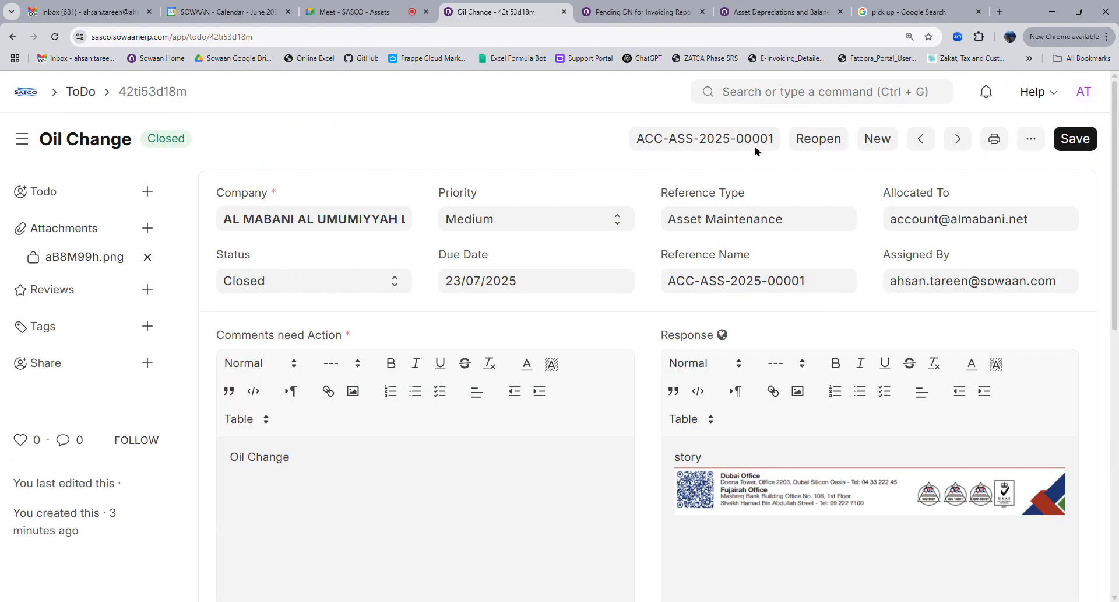
Save the Oil Change to-do and go from the Assets workspace to the Asset Maintenance Log list
click(1085, 133)
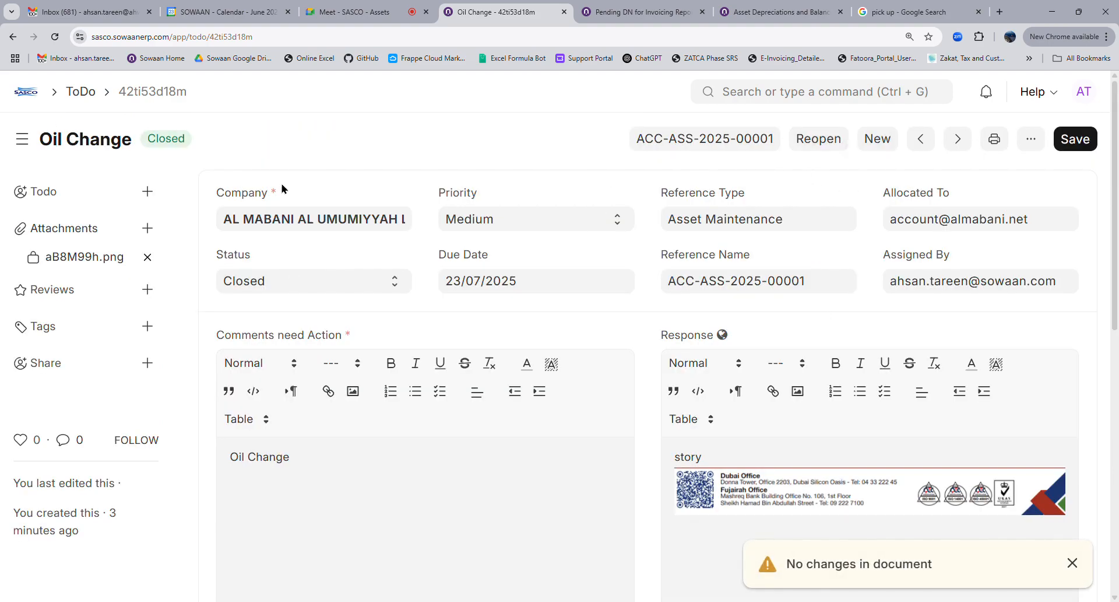
click(23, 92)
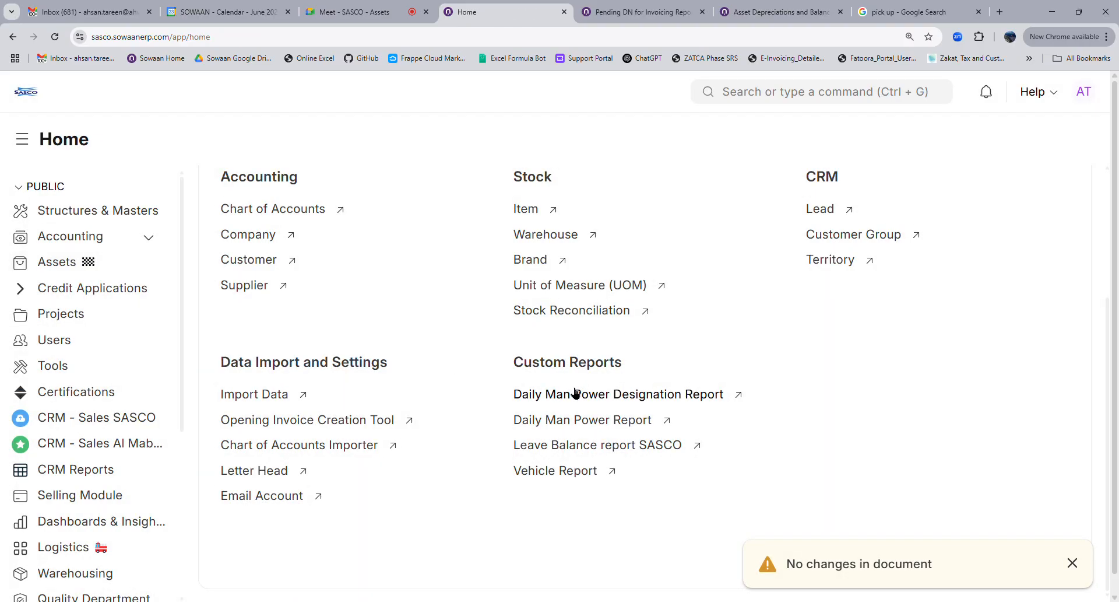
click(81, 272)
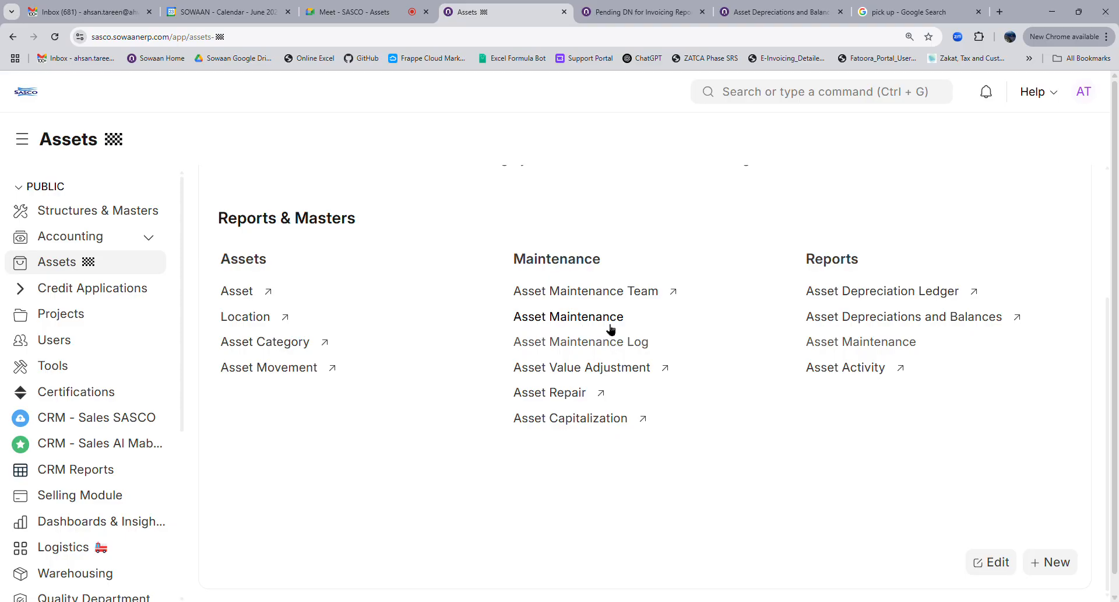
click(581, 345)
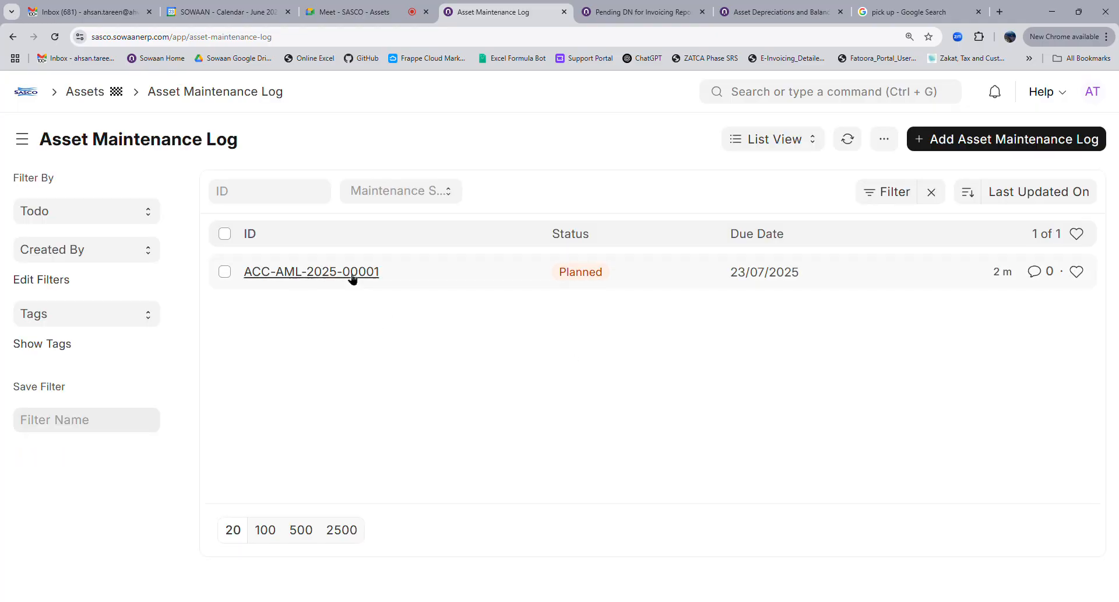
Open log ACC-AML-2025-00001, set status Completed and try saving, hitting the missing completion date warning
click(352, 274)
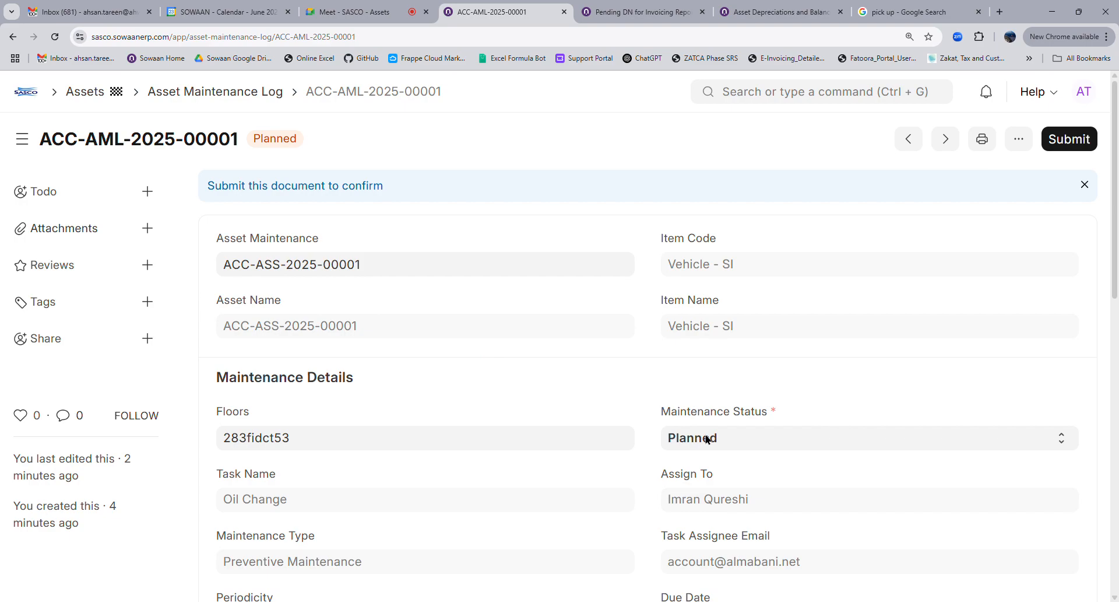
scroll(706, 438, down, 4)
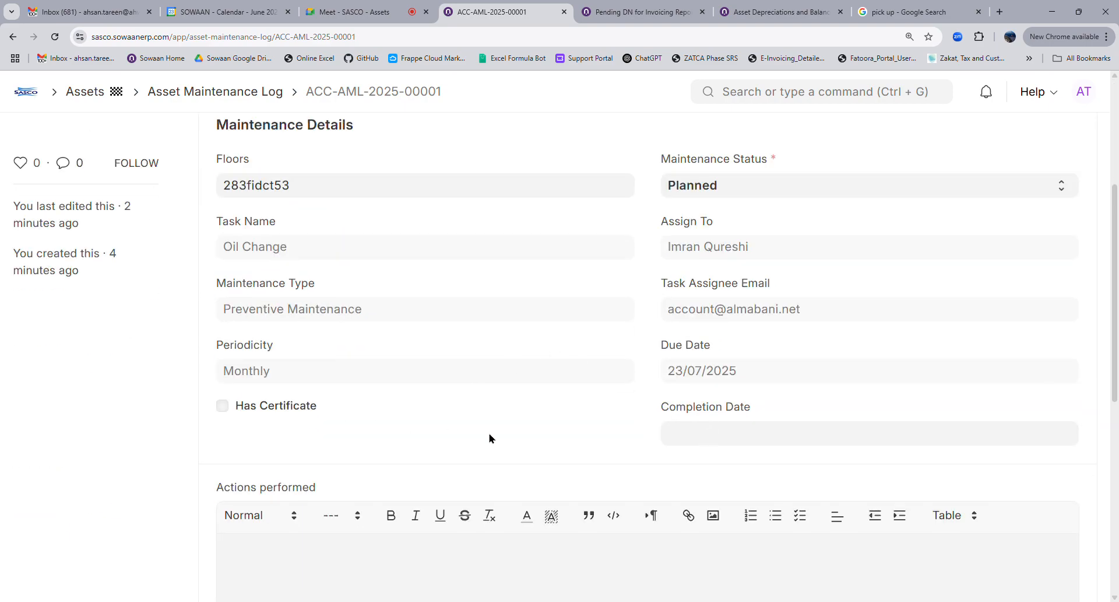
scroll(490, 438, down, 4)
scroll(577, 465, up, 8)
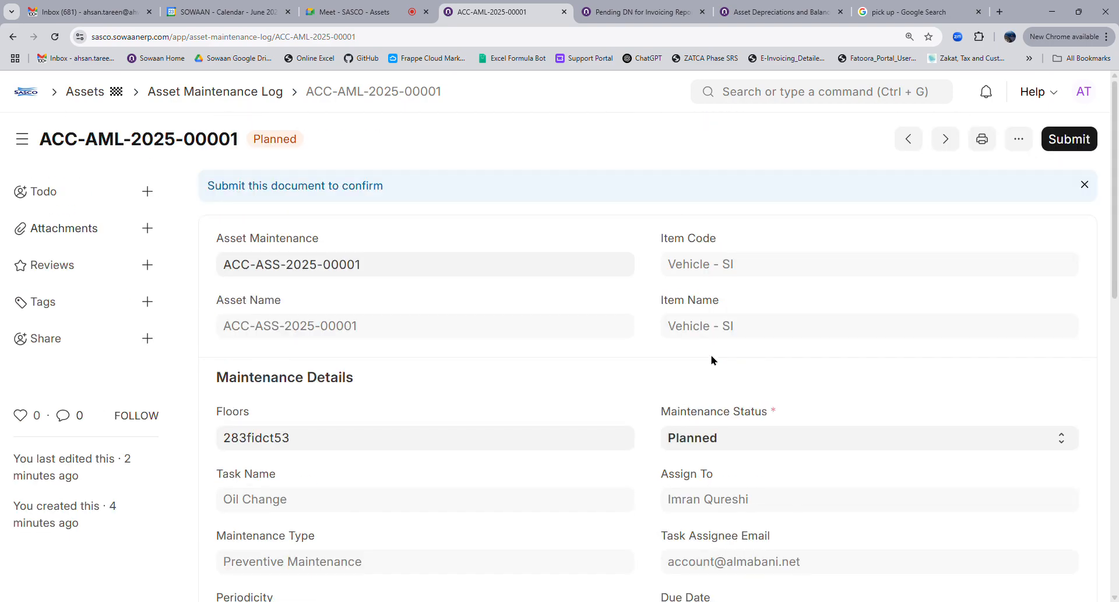
click(722, 438)
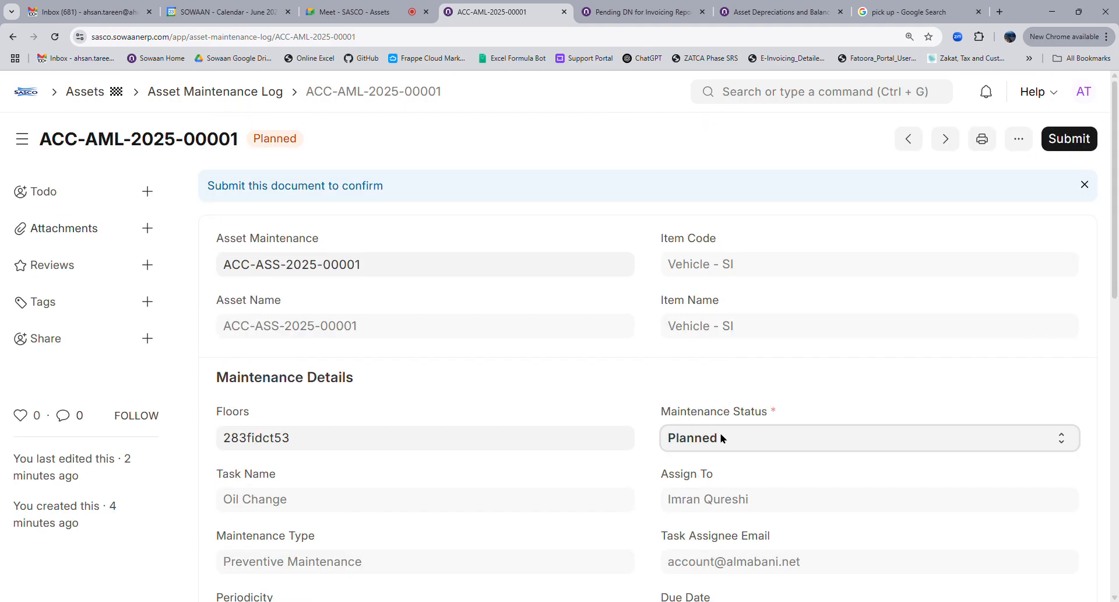
click(729, 482)
click(1073, 140)
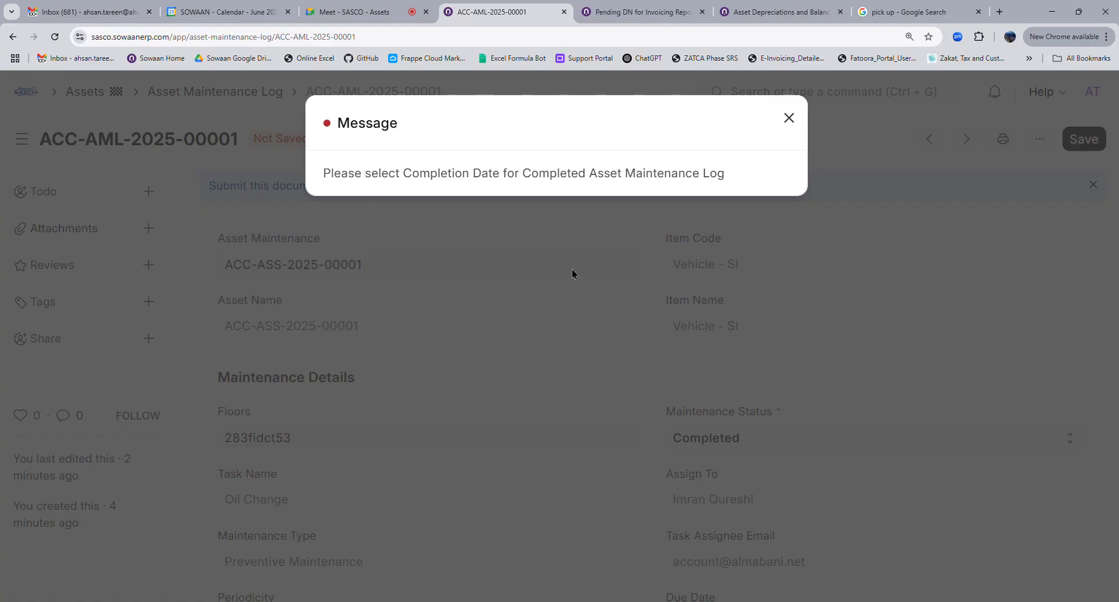
click(570, 390)
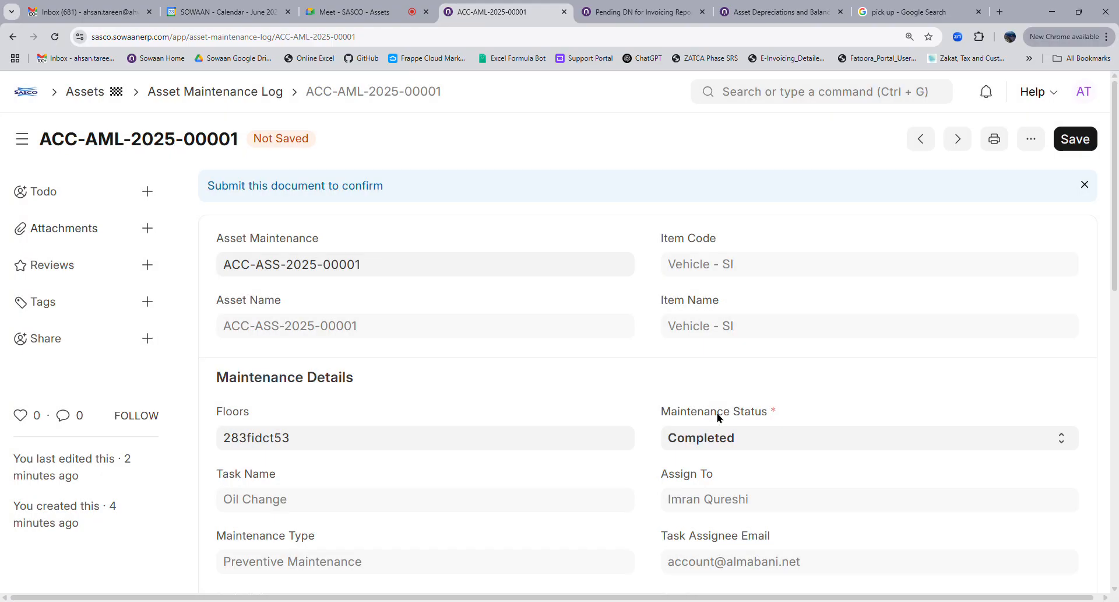
Revert the status to Planned and set the Completion Date, first 24/06/2025, then 24/07/2025
scroll(690, 440, down, 4)
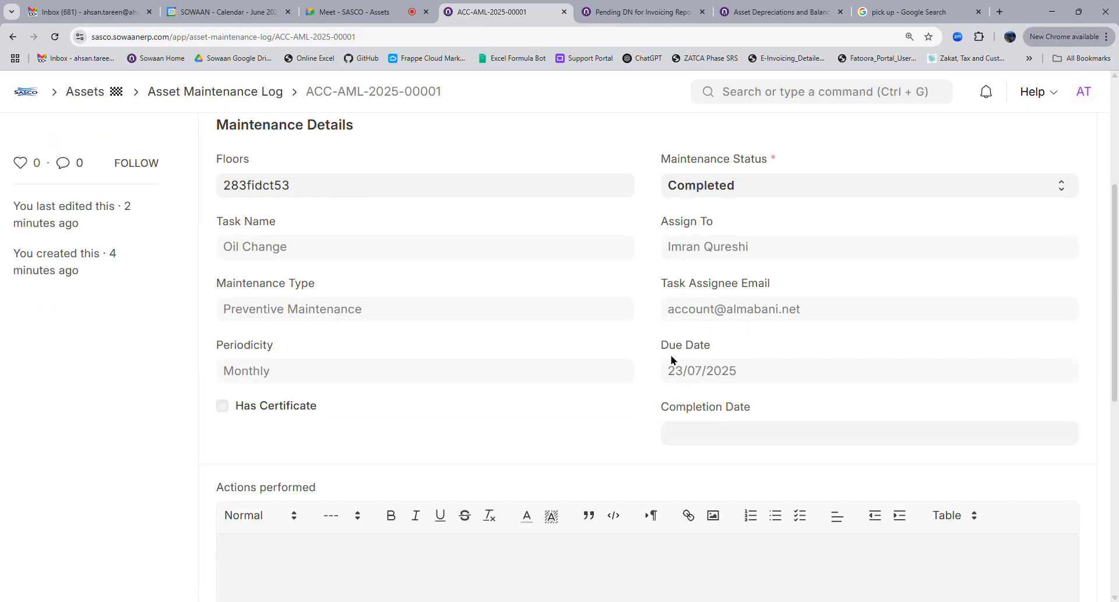
scroll(700, 362, up, 4)
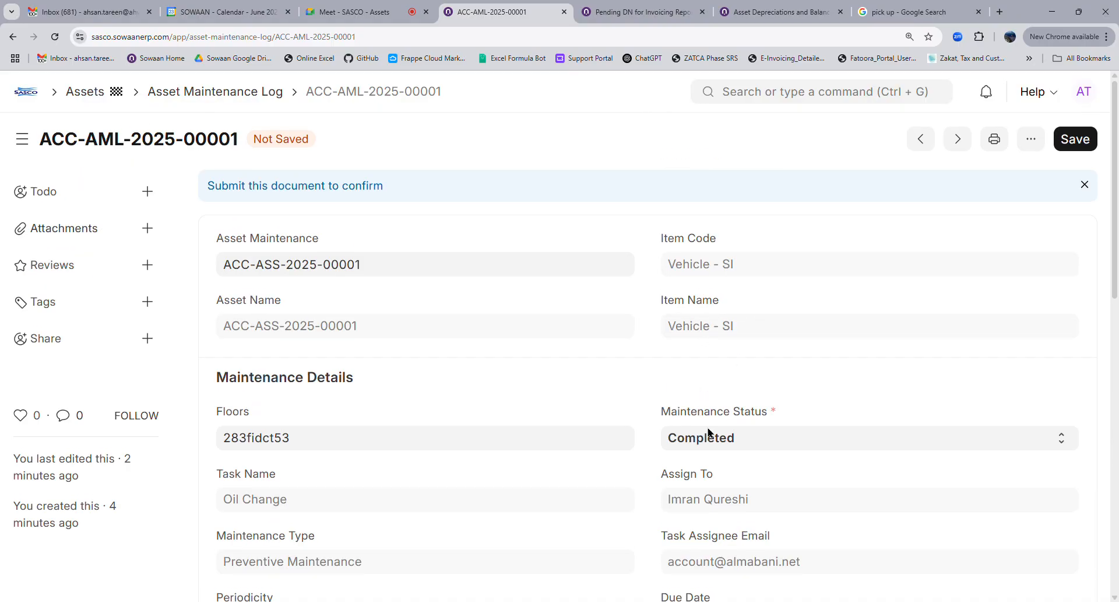
click(708, 439)
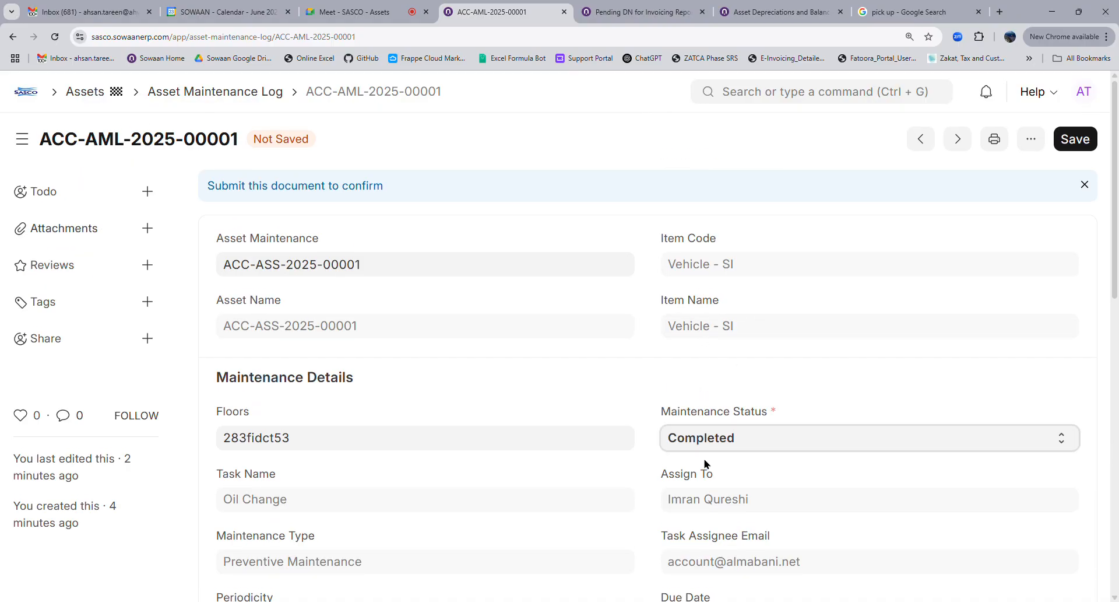
key(Up)
scroll(704, 464, down, 4)
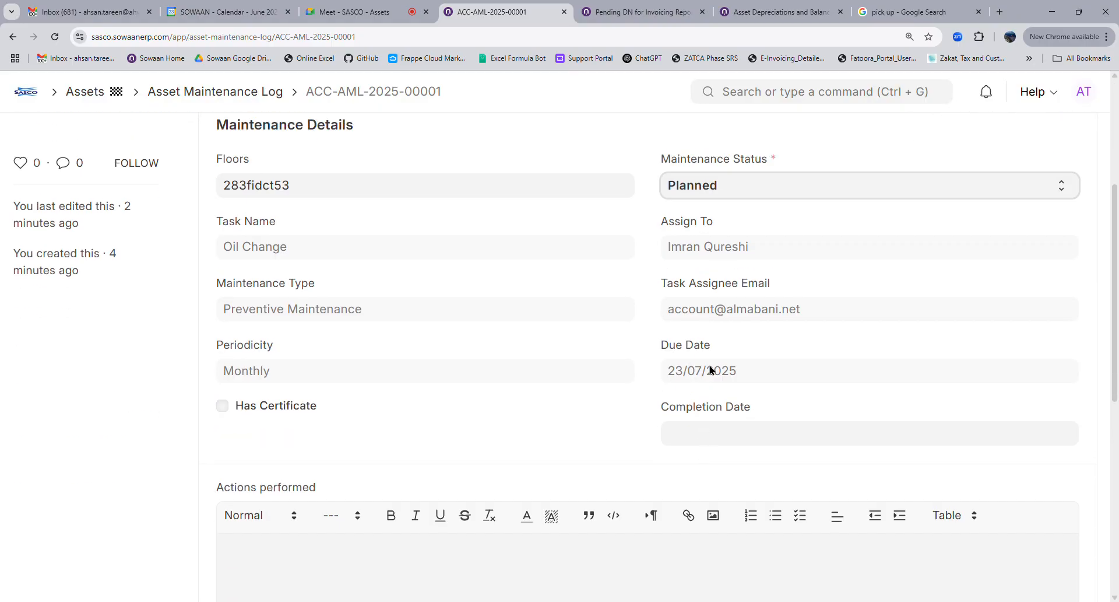
click(734, 442)
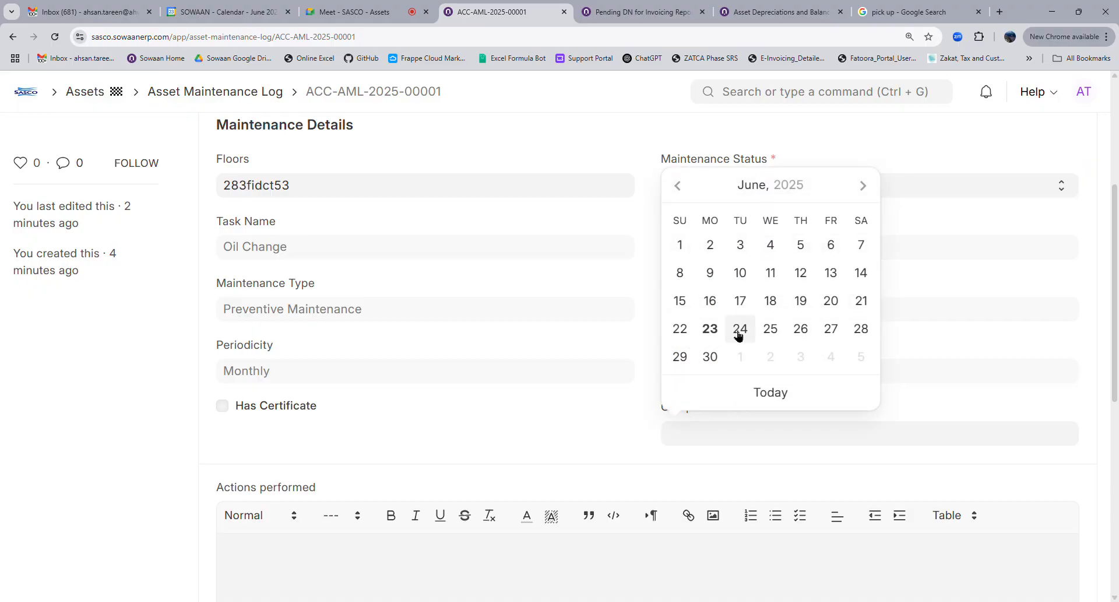
click(738, 331)
click(756, 437)
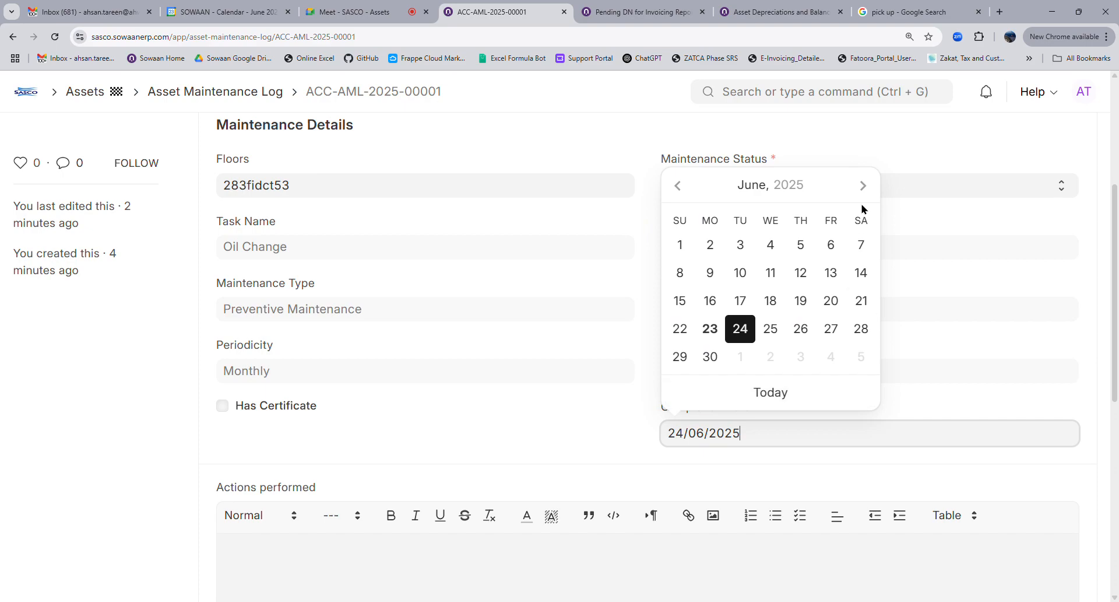
click(863, 186)
click(802, 332)
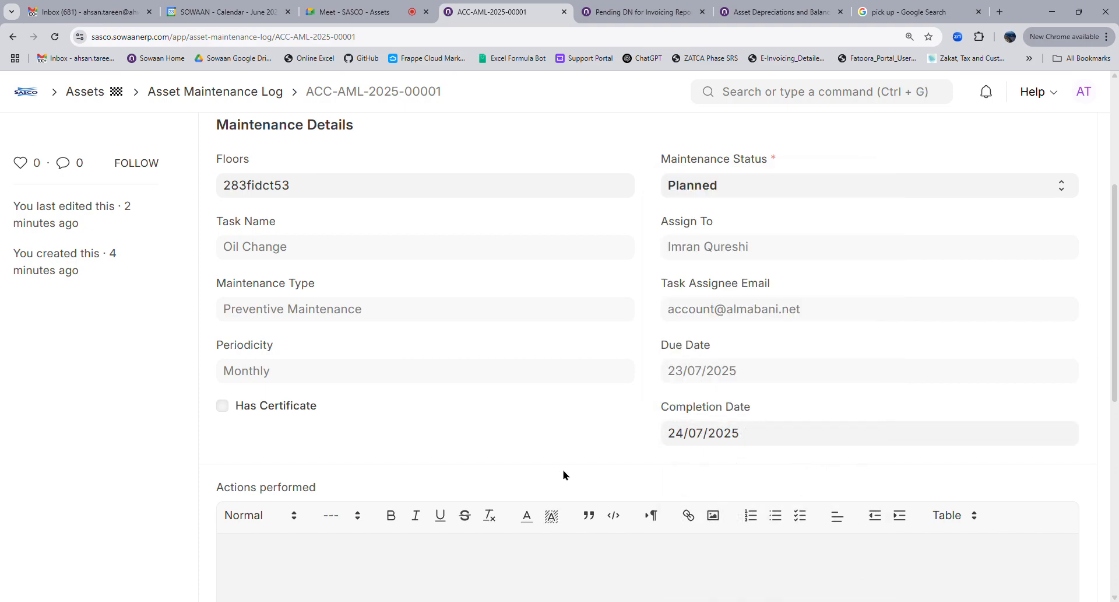
scroll(567, 470, down, 4)
Try saving the log again and dismiss the status and date mismatch warning
click(290, 344)
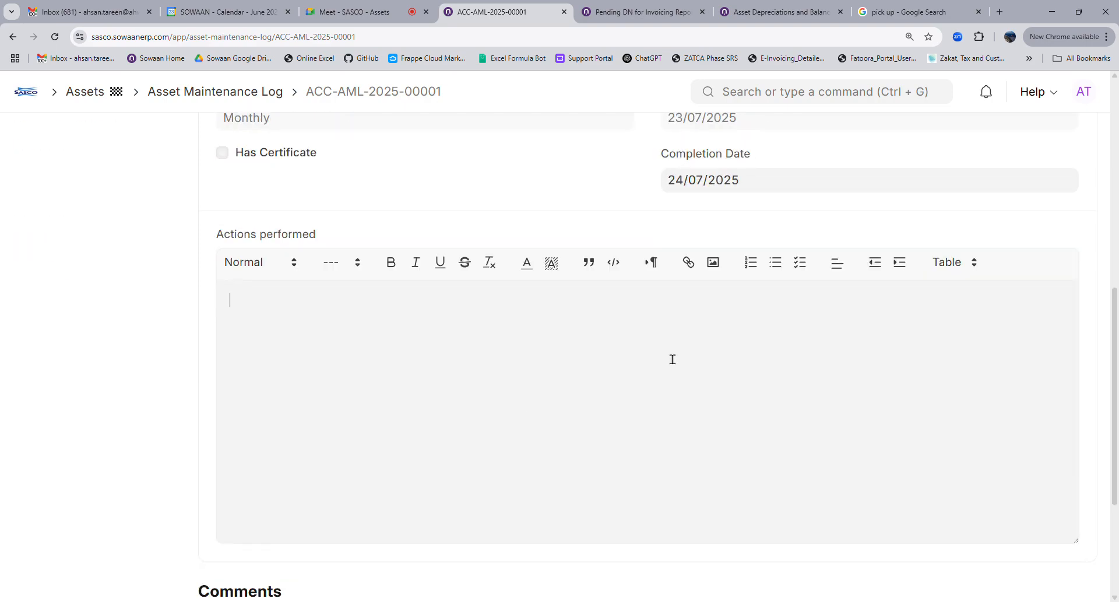
scroll(672, 358, up, 4)
click(1074, 139)
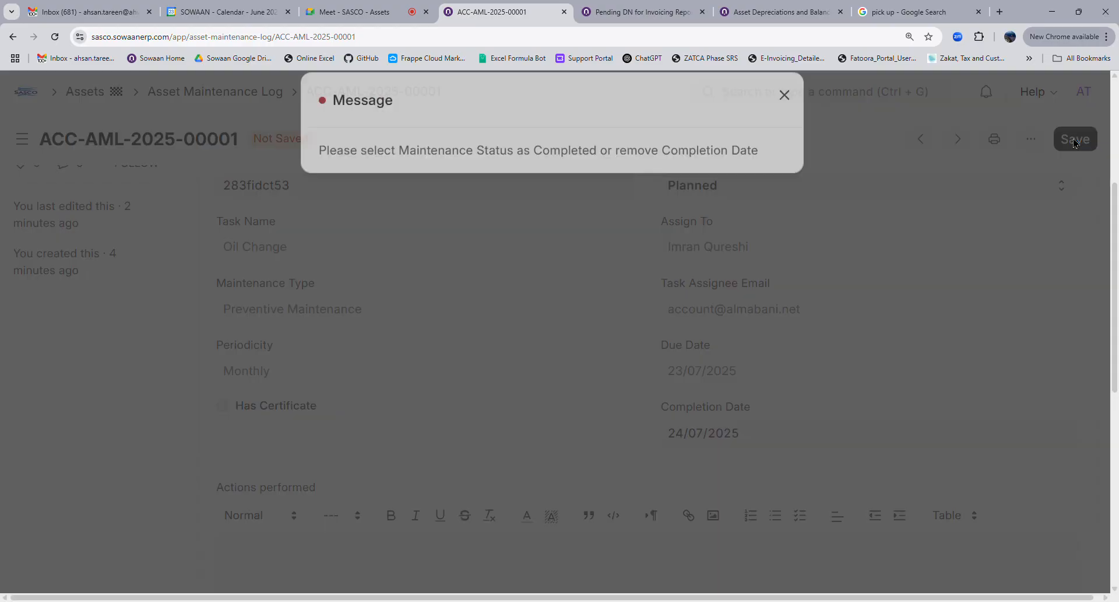
click(618, 309)
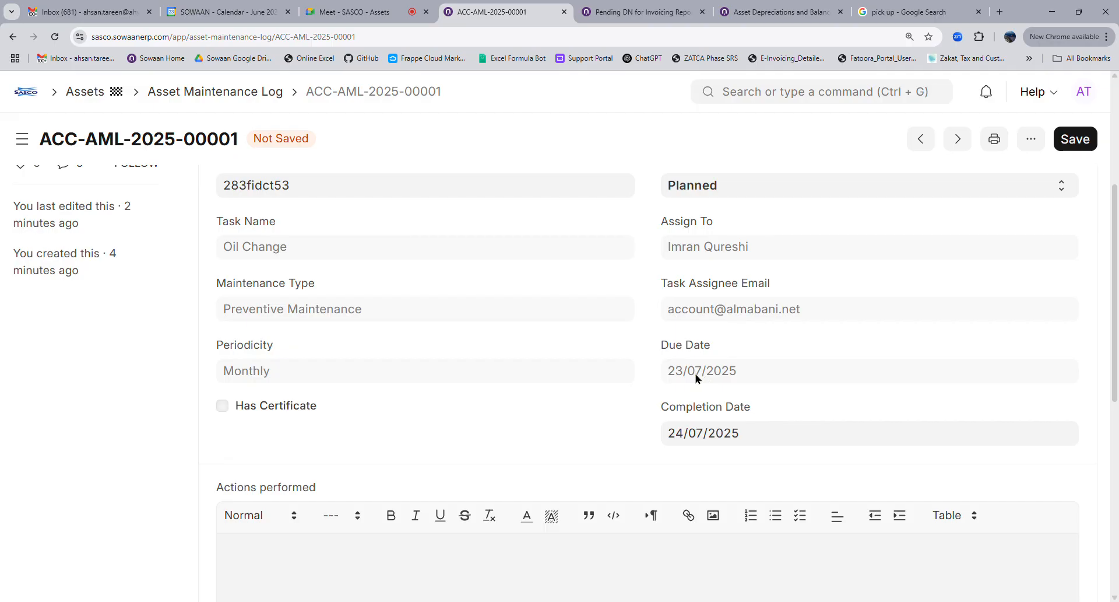
Change the Completion Date to 23/07/2025, keeping the maintenance status Planned
click(759, 444)
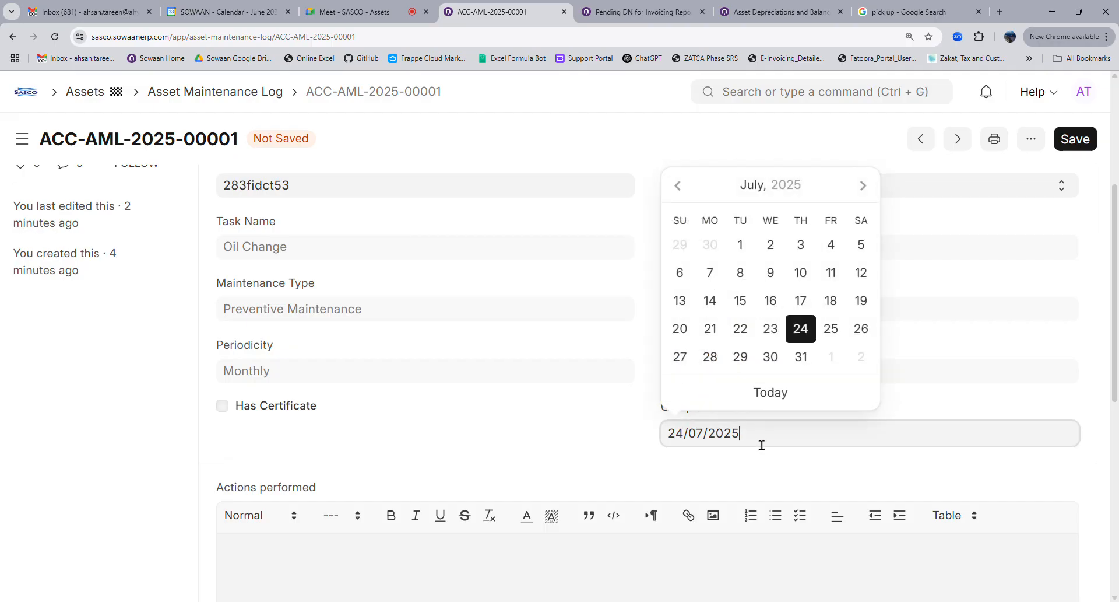
click(770, 327)
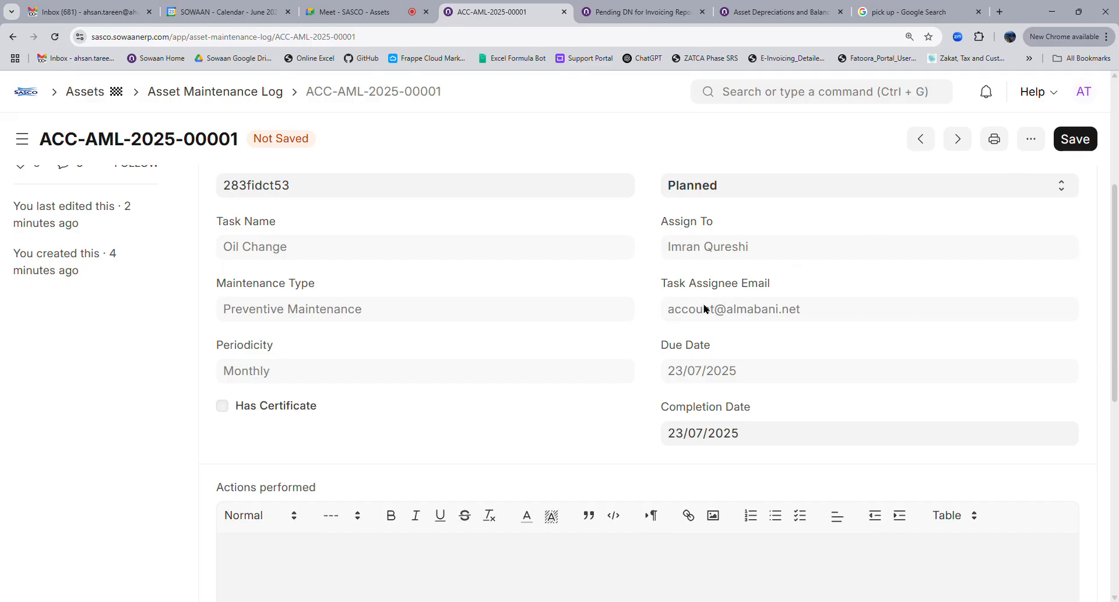
scroll(619, 379, up, 3)
click(713, 437)
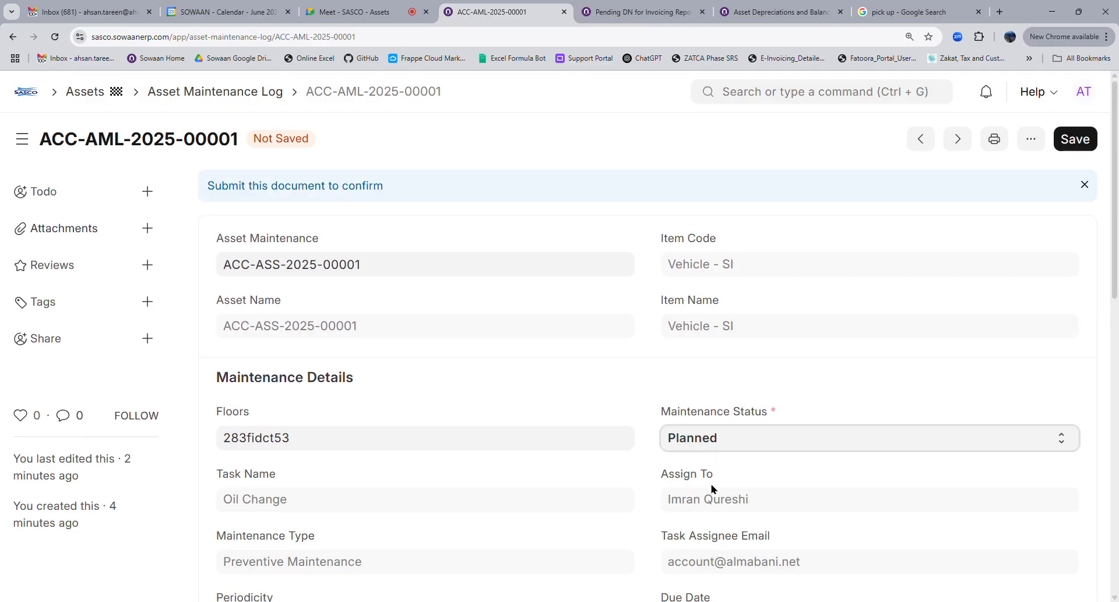
click(640, 404)
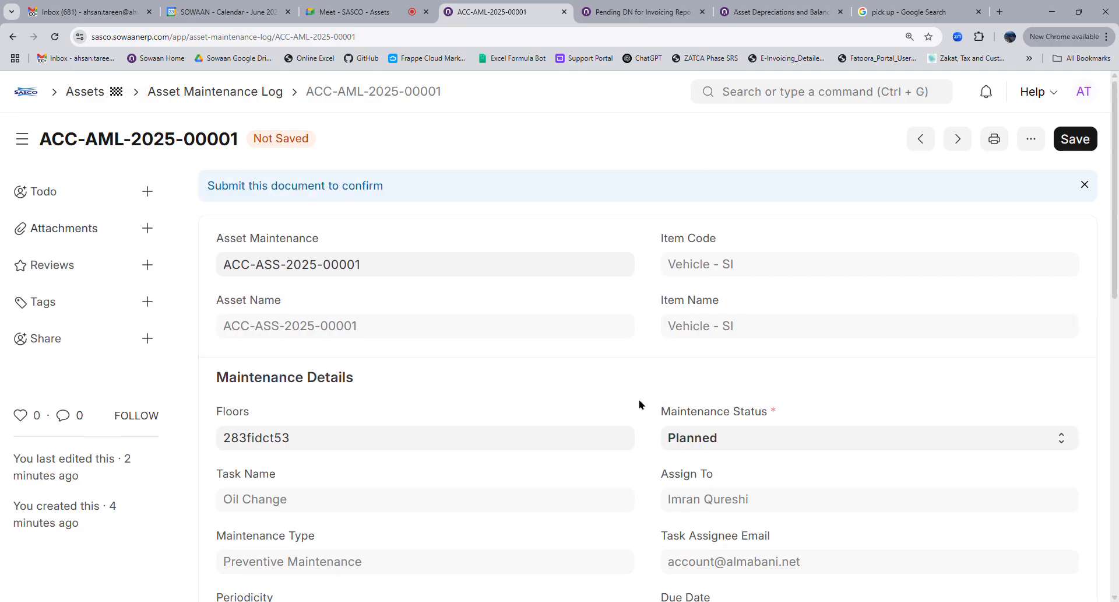
Show the maintenance logs in Calendar View to find the 23 July 2025 entry, then return to List View
click(204, 93)
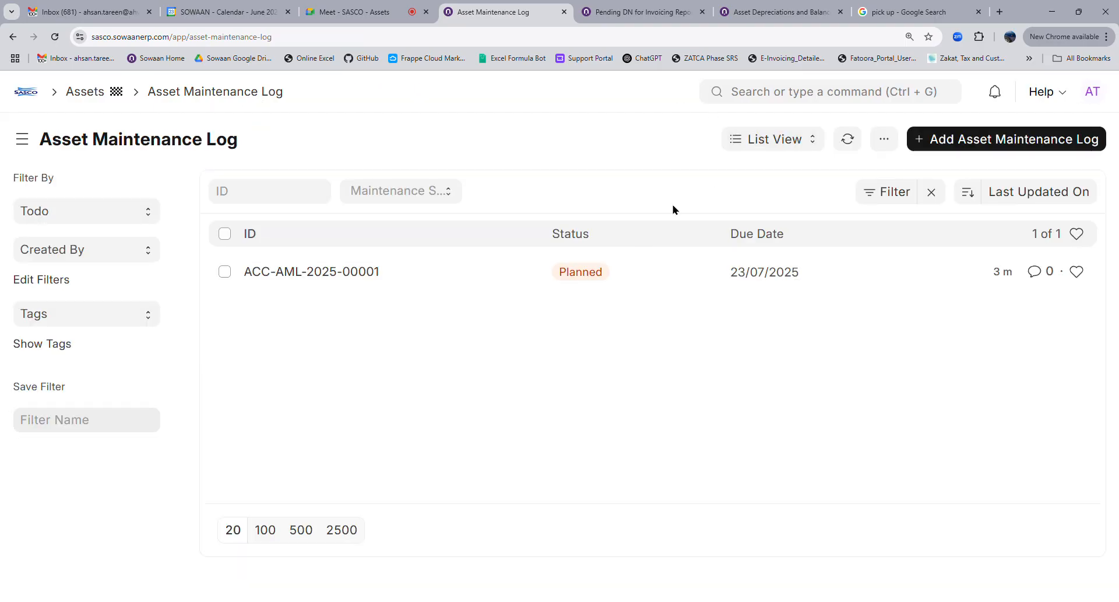
click(785, 141)
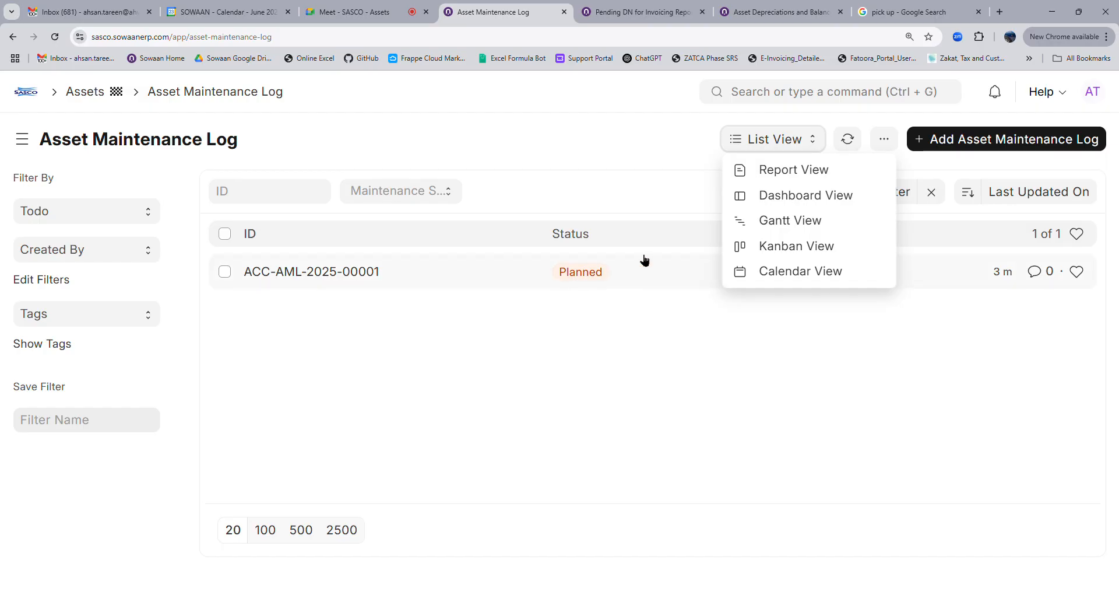
click(773, 276)
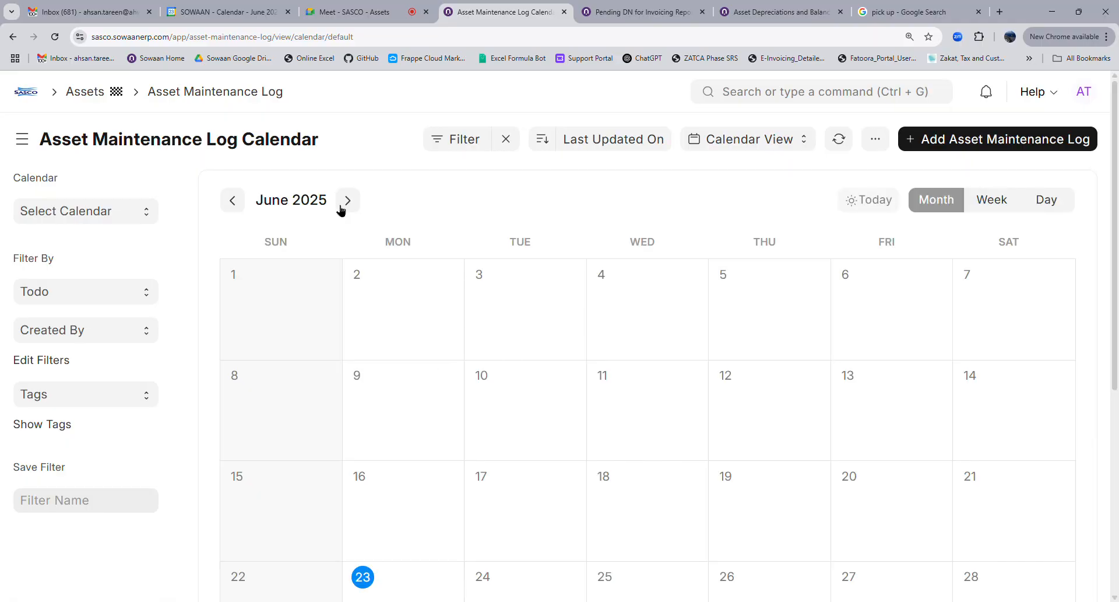
scroll(639, 400, down, 4)
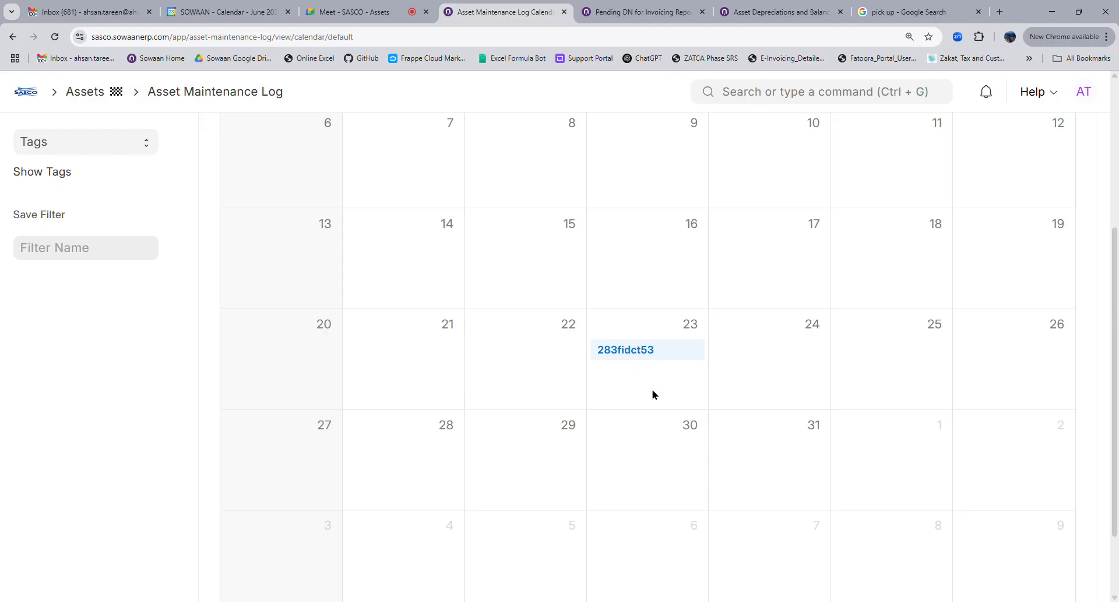
scroll(638, 378, up, 5)
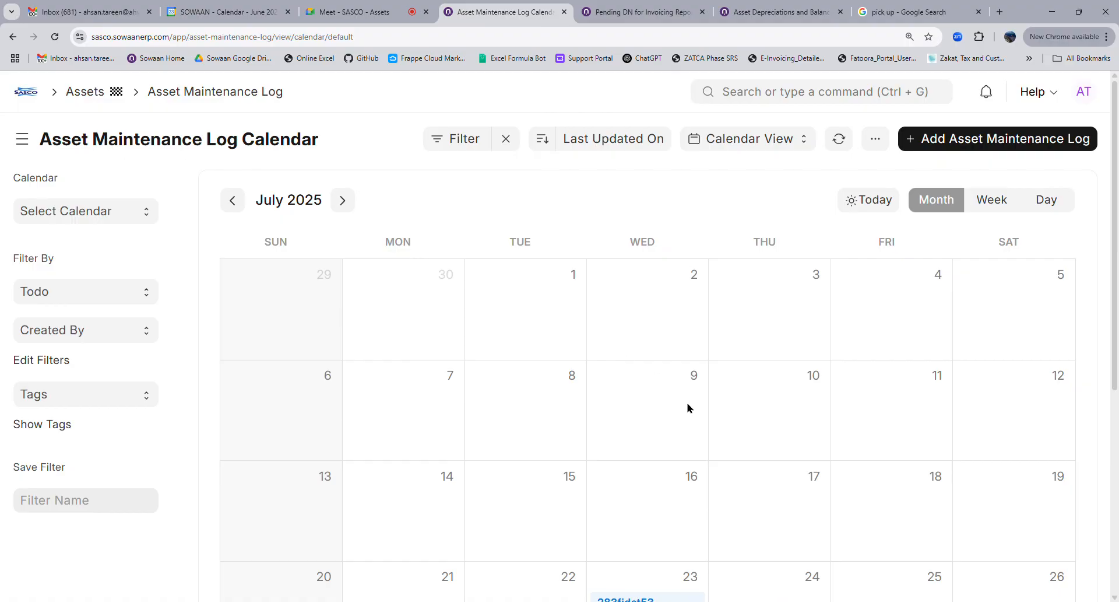
scroll(688, 407, down, 5)
scroll(769, 366, up, 5)
click(770, 143)
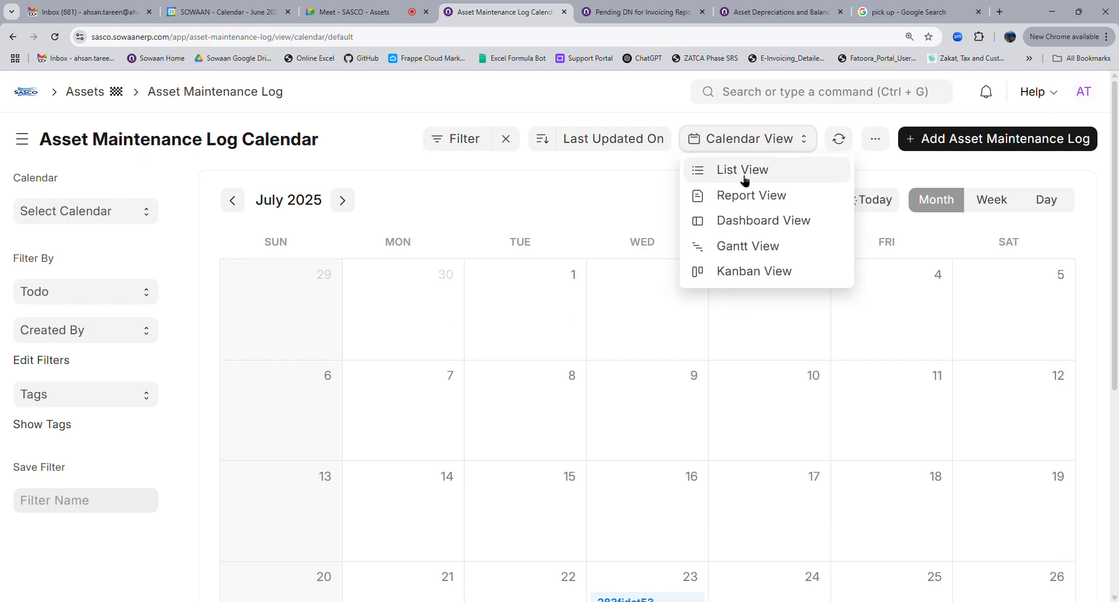
click(744, 178)
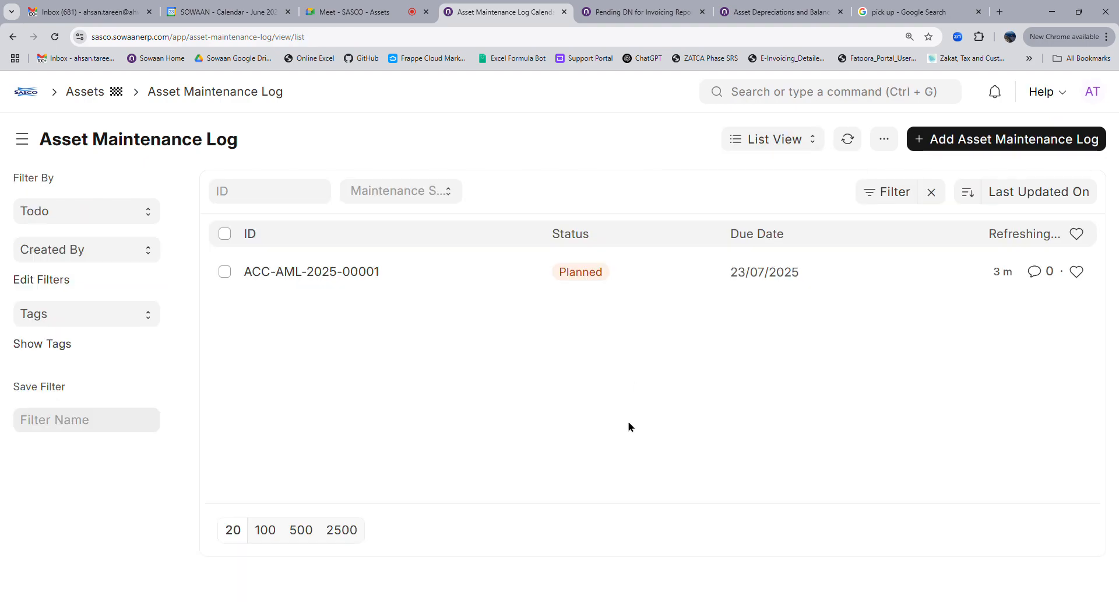
Create a Kanban board named 'Preventive Maintenance Kanban' with columns based on Maintenance Status
click(754, 141)
click(775, 245)
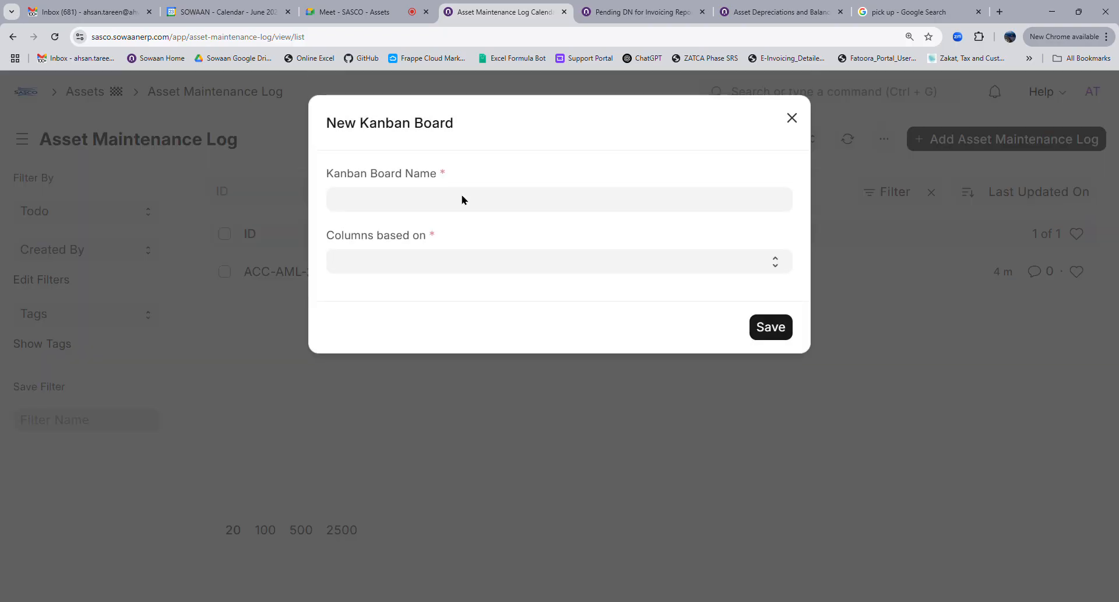
text(Preventive Maintenace Kanban)
right_click(443, 206)
click(467, 226)
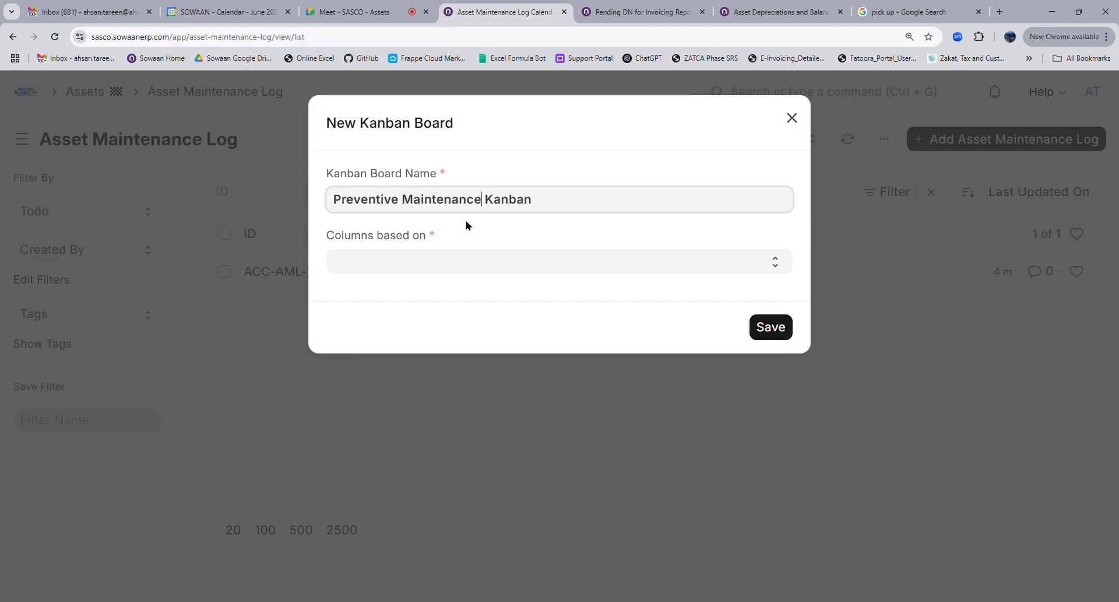
click(472, 280)
click(471, 272)
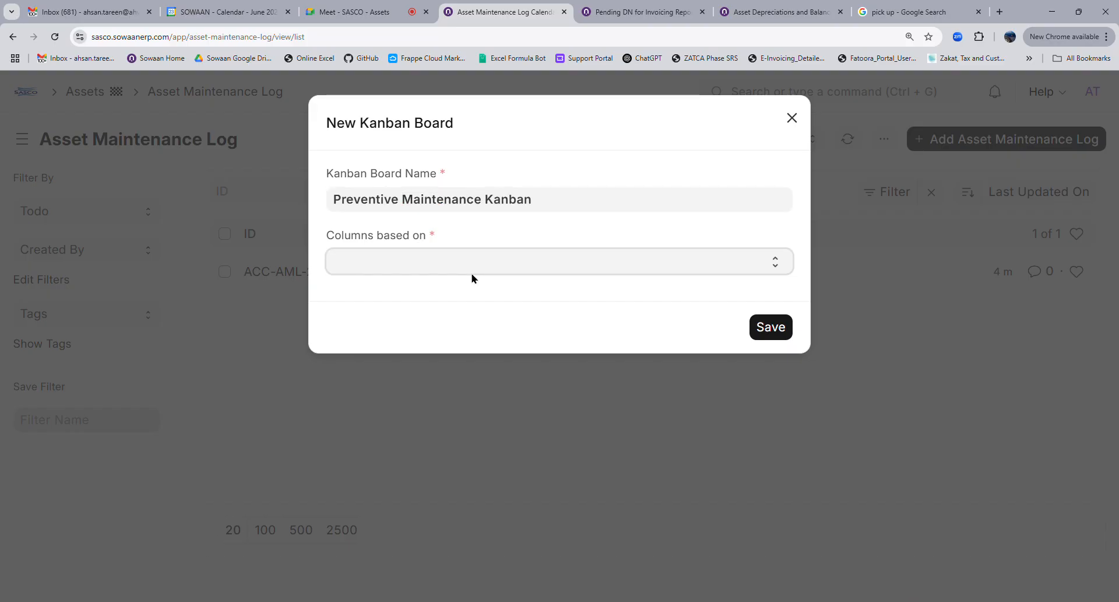
click(450, 298)
click(771, 327)
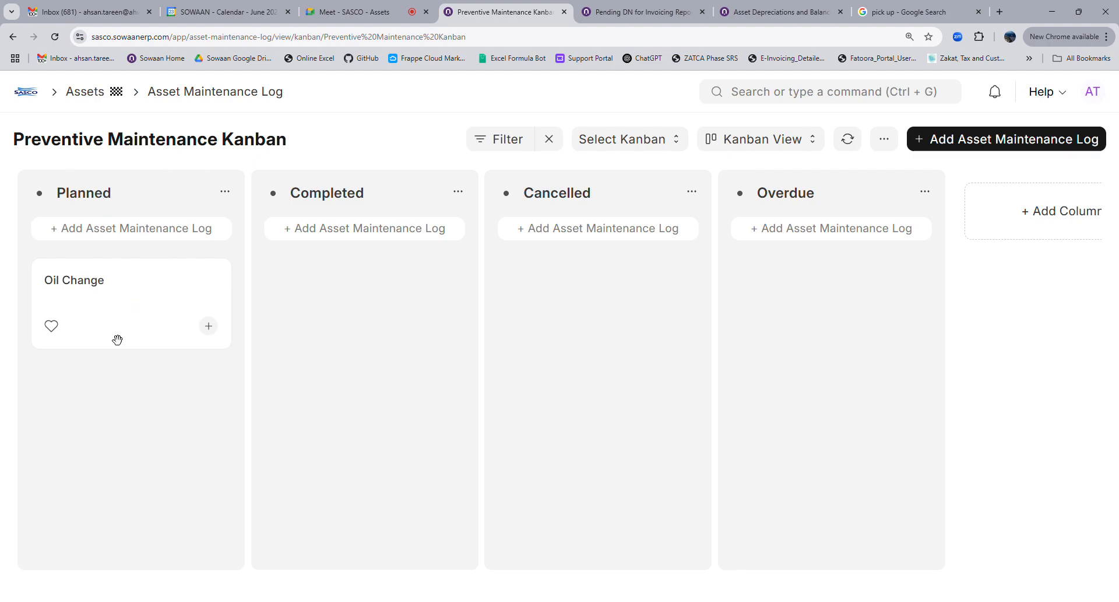
In Kanban Settings, enable labels and show Created By, Due Date, Completion Date, Document Status, Last Updated On
click(885, 139)
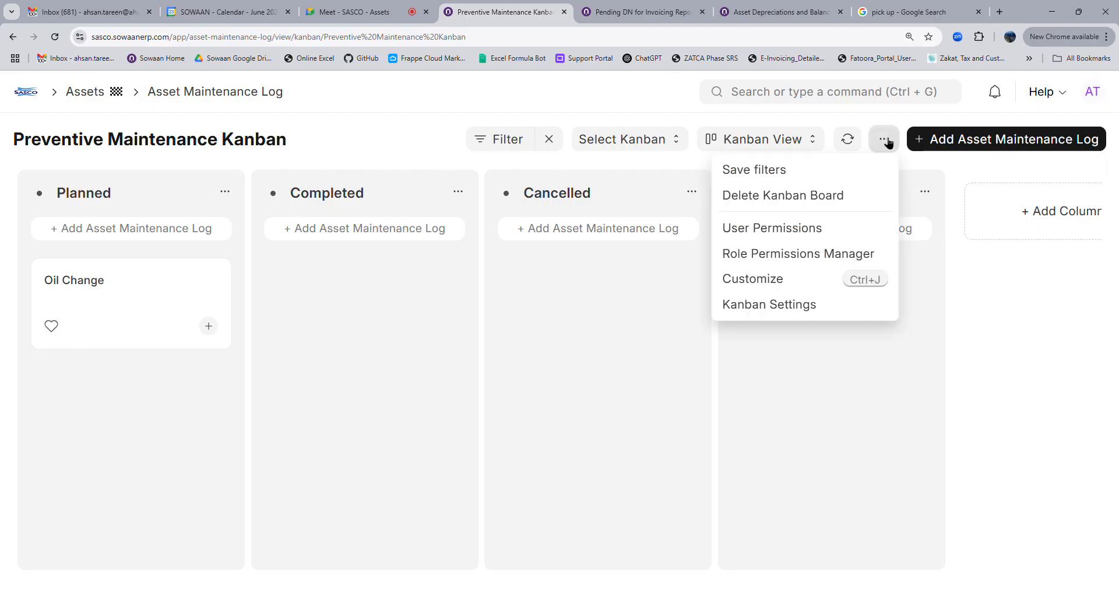
click(773, 306)
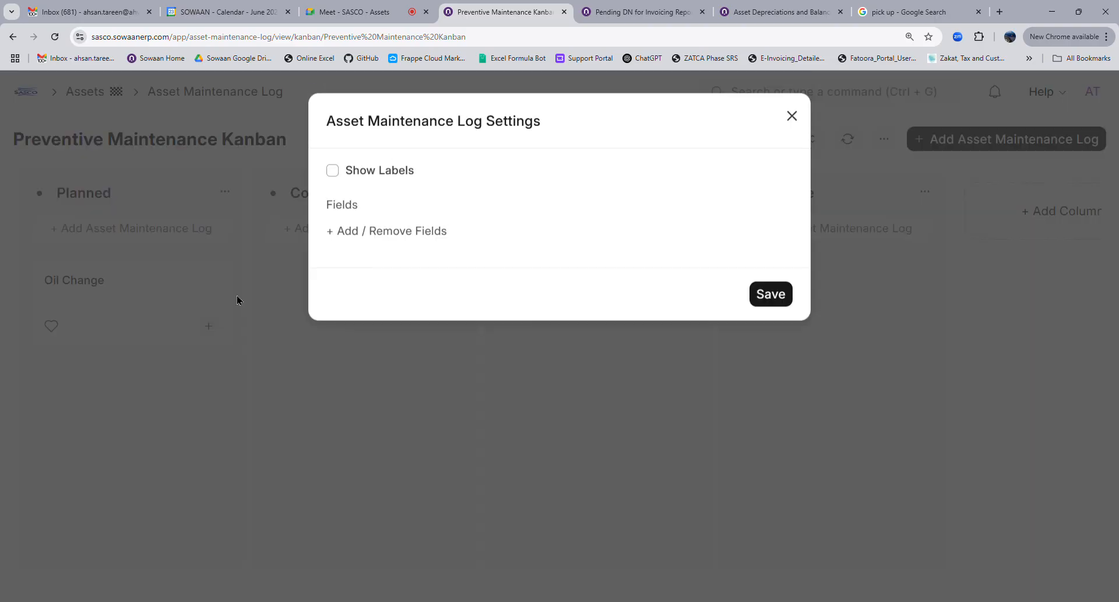
click(333, 173)
click(358, 233)
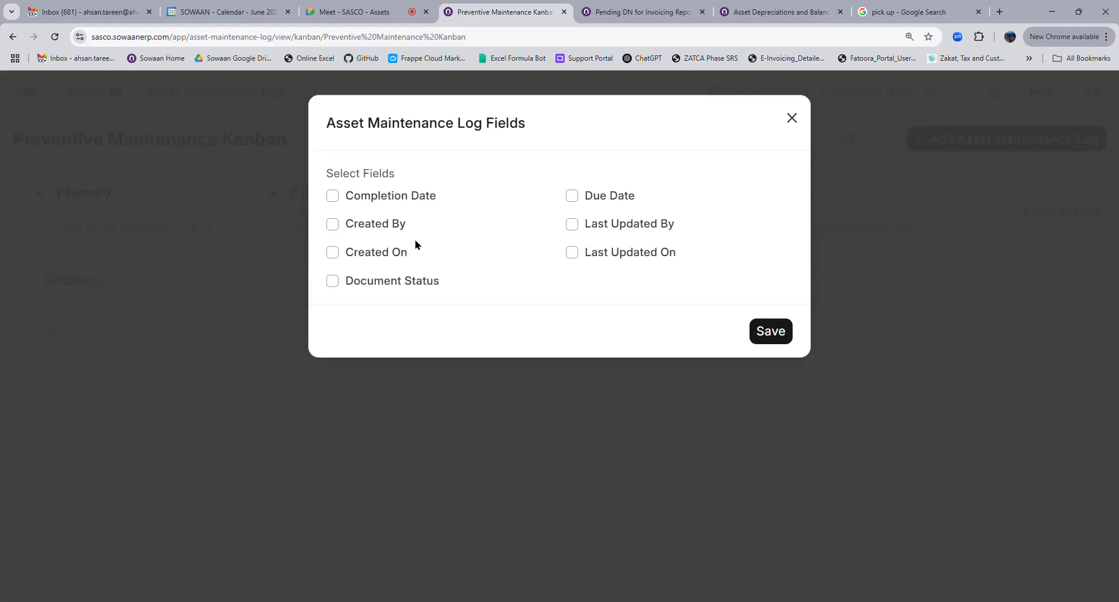
click(334, 227)
click(572, 197)
click(333, 196)
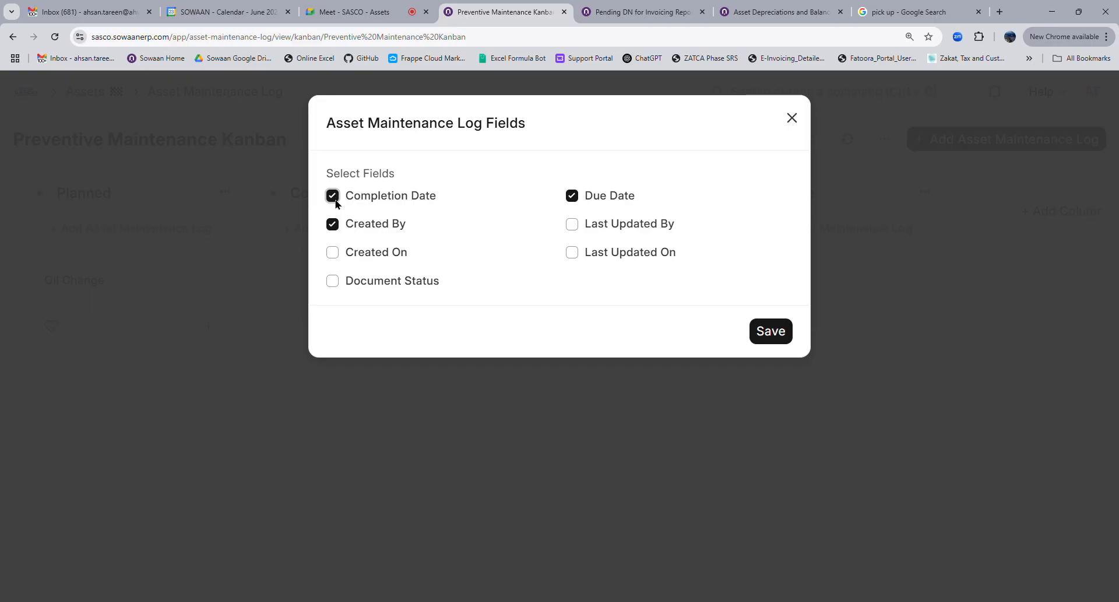
click(334, 282)
click(572, 252)
click(770, 330)
click(775, 437)
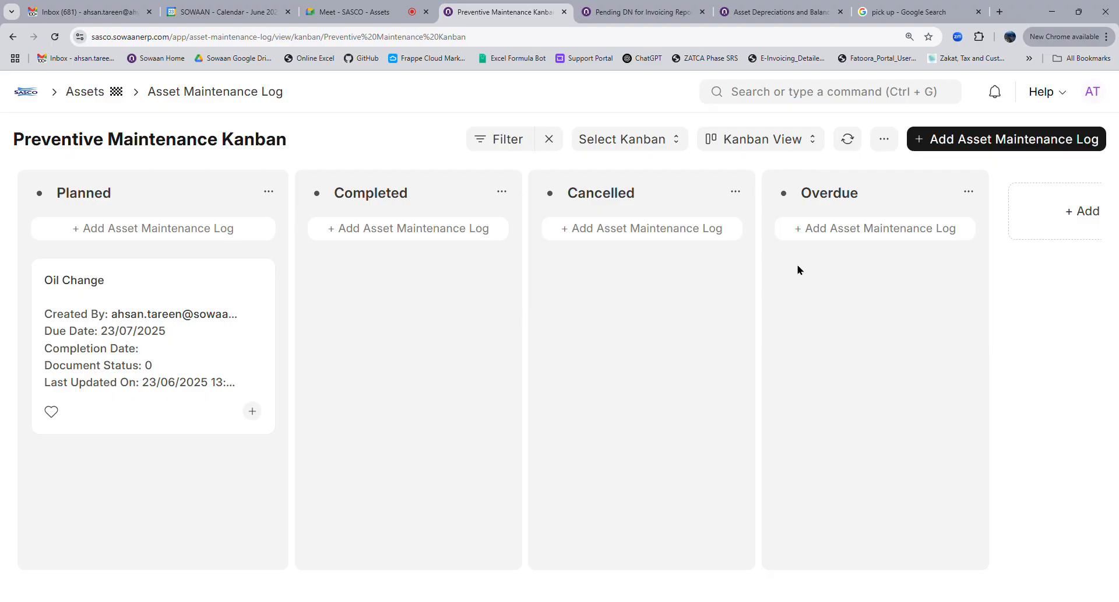
click(753, 145)
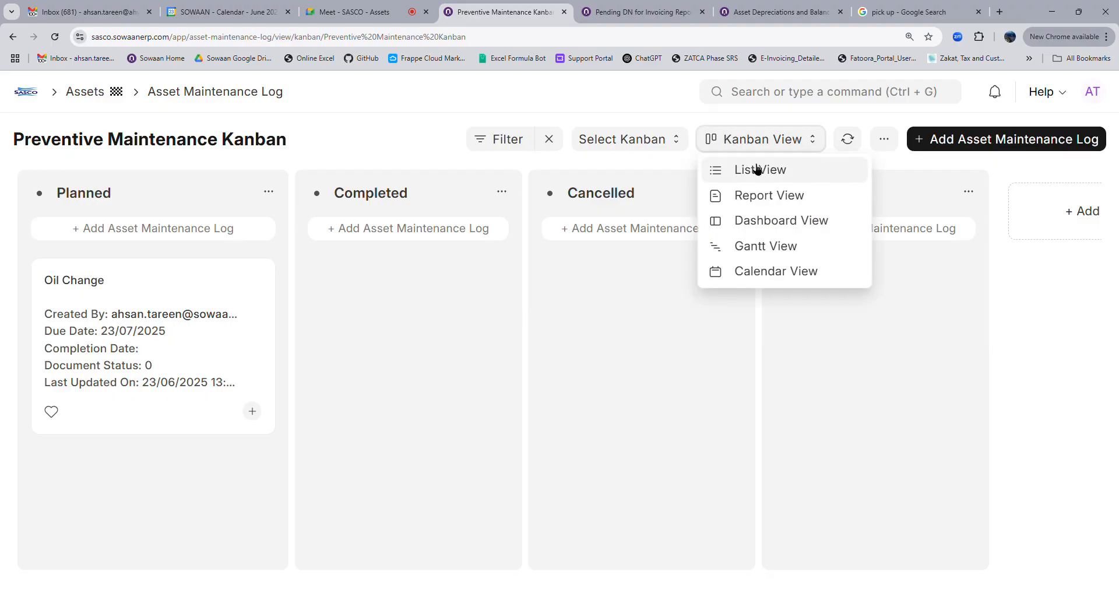
Switch the board back to List View and go to the Assets workspace
click(757, 169)
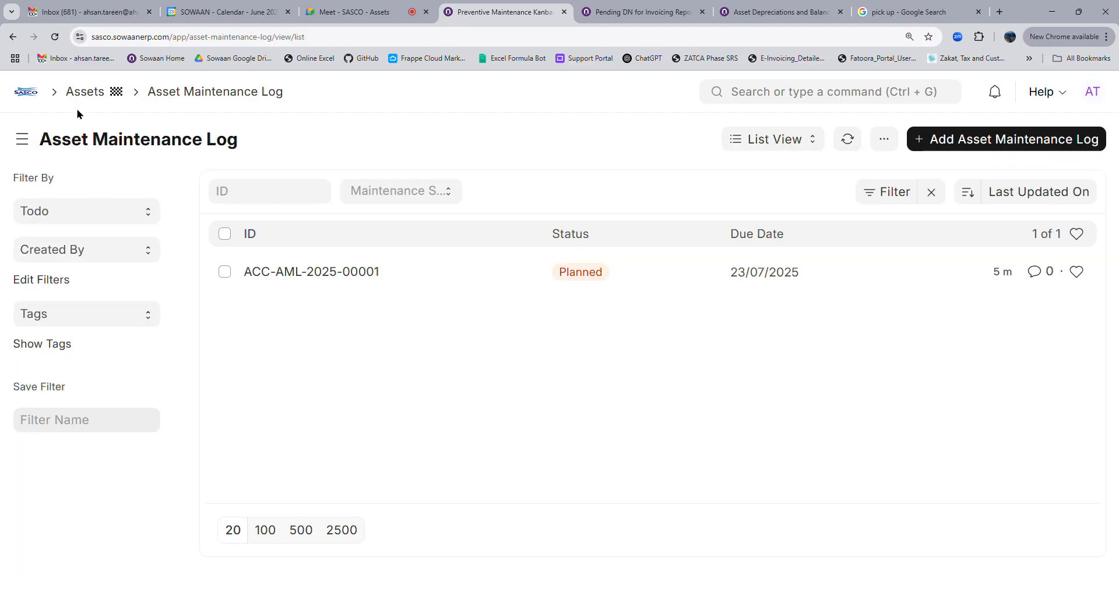
click(17, 94)
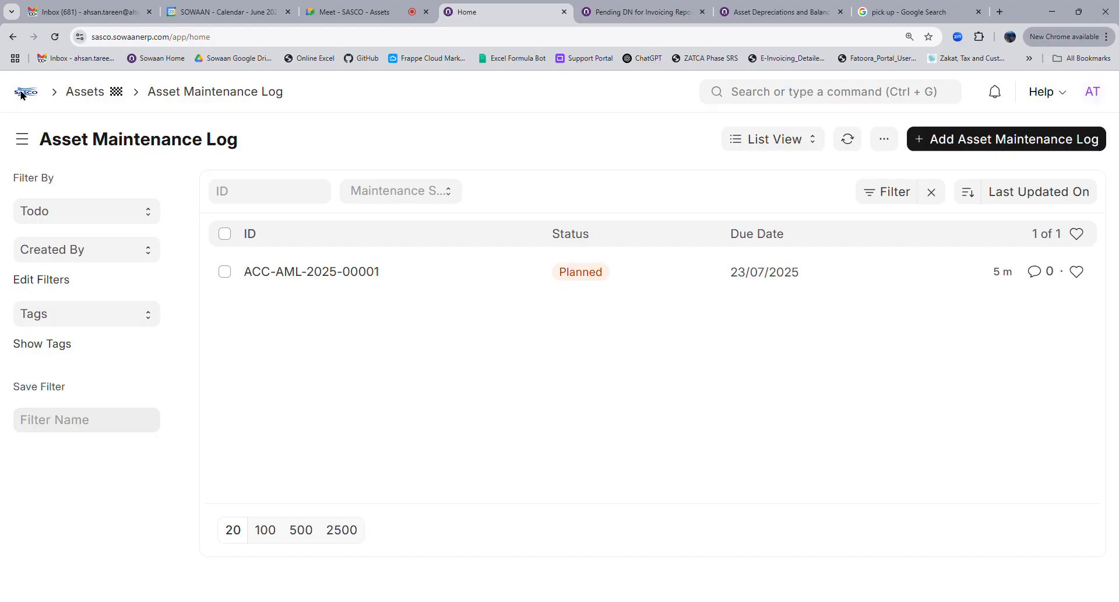
click(89, 266)
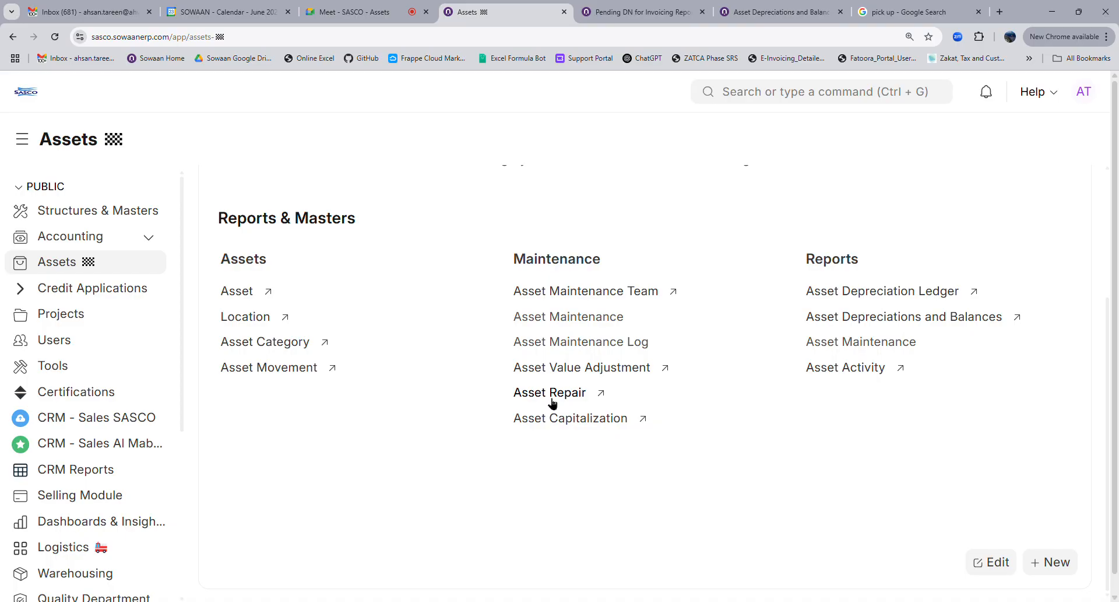
From the Pending DN for Invoicing Report tab, search 'gene' and open the General Ledger report
click(642, 12)
click(776, 92)
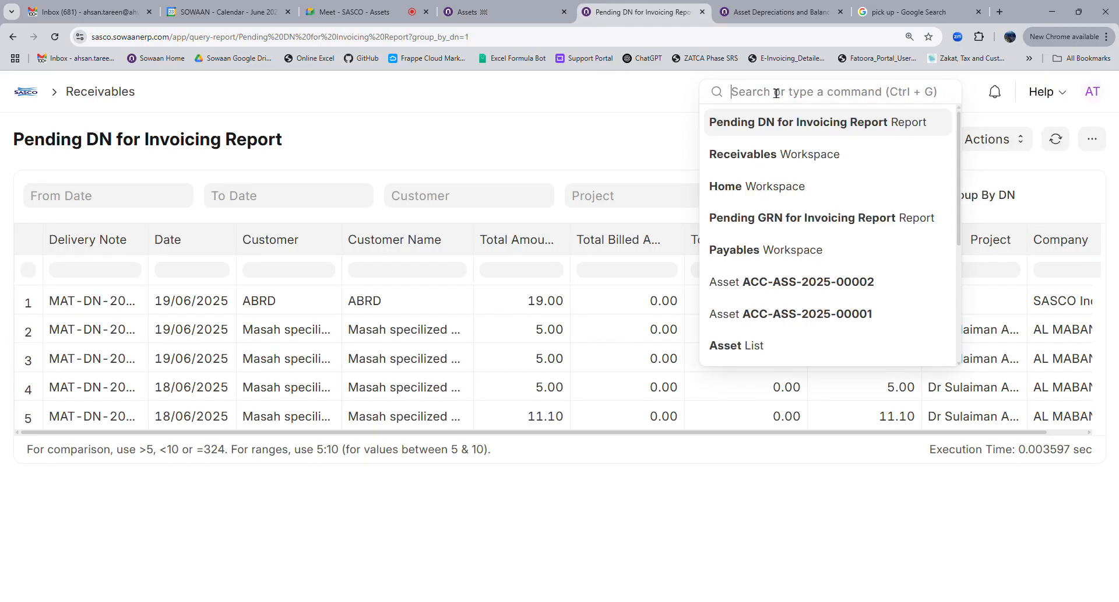
text(gene)
click(770, 122)
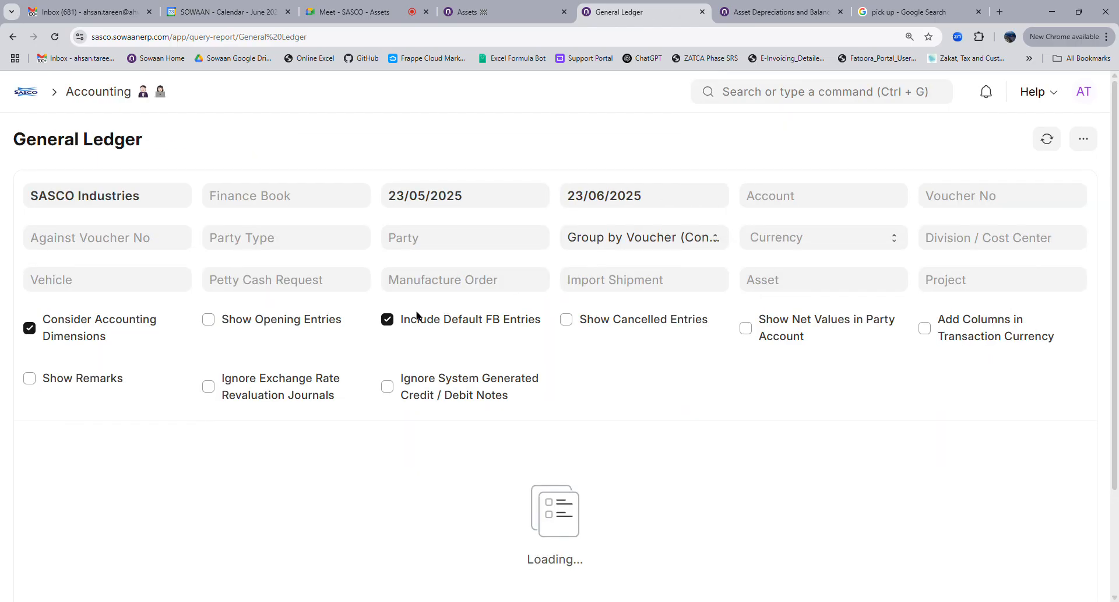
Check the General Ledger's Asset filter options (00001, 00002), then open the Purchase Invoice list
click(802, 282)
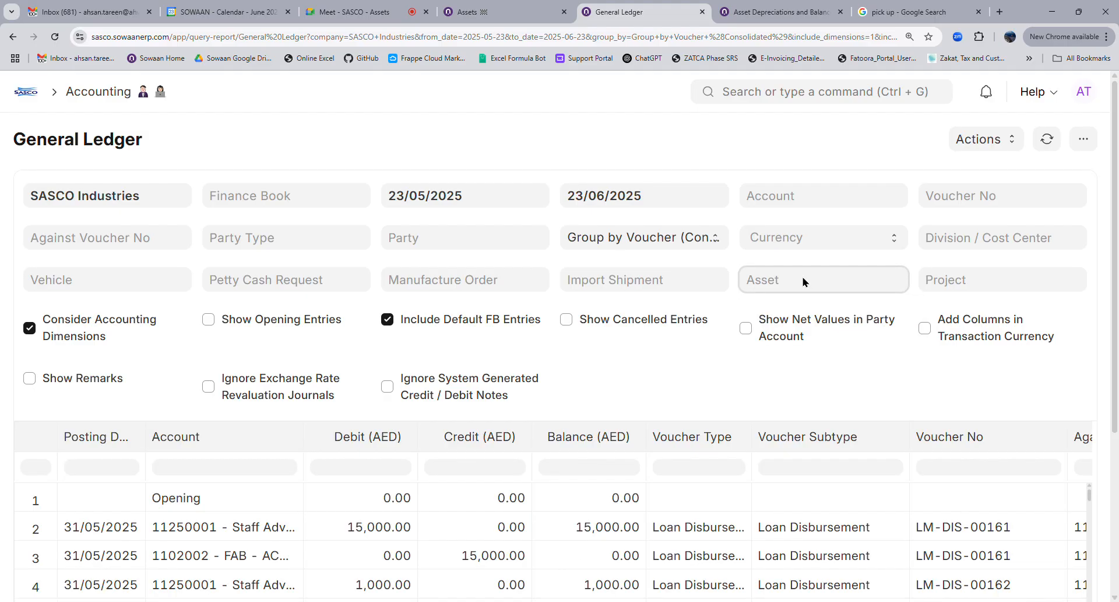
click(803, 282)
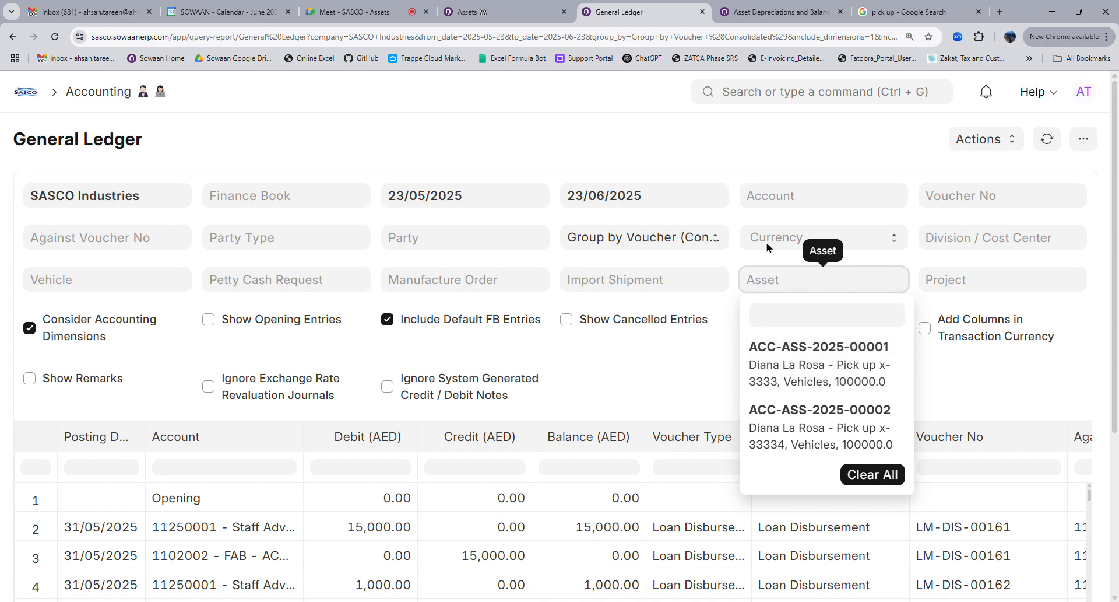
click(760, 96)
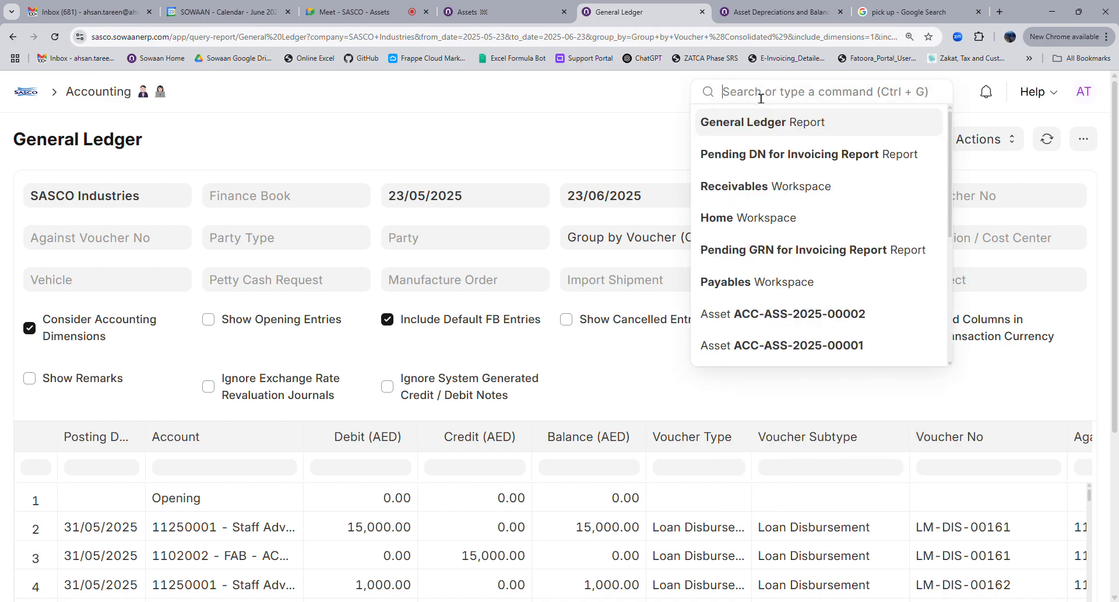
text(purc)
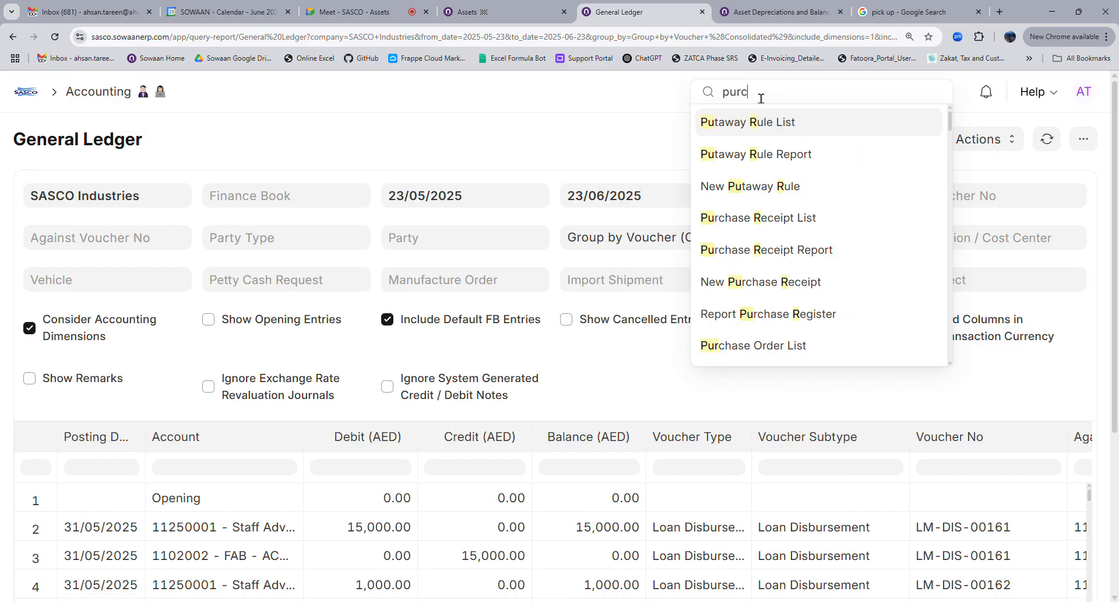
text(hase in)
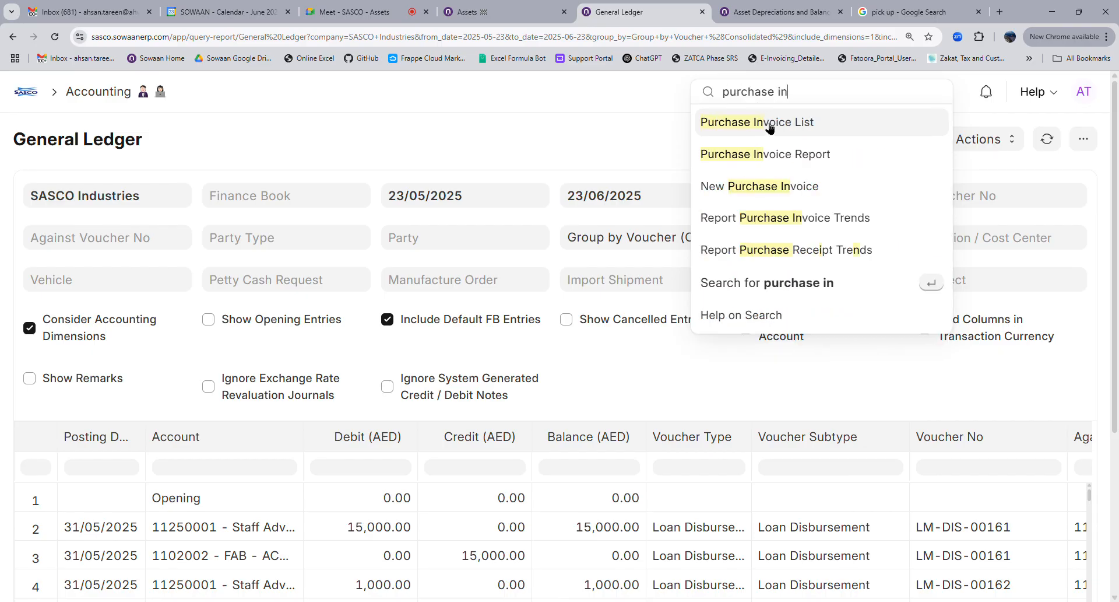
click(769, 124)
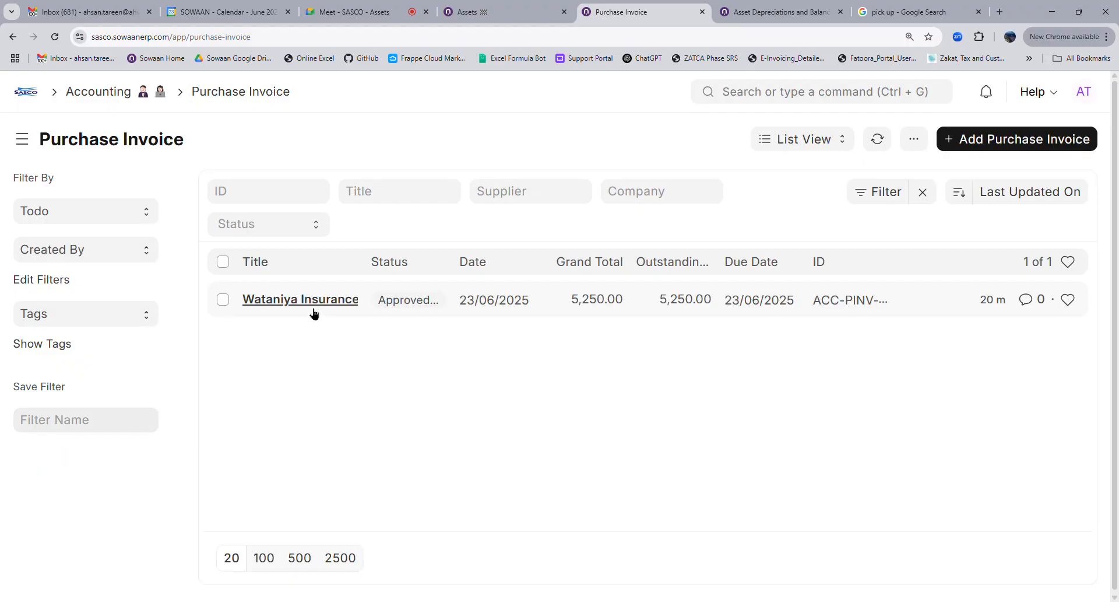
Open the Wataniya Insurance invoice and expand Accounting Dimensions to show its asset, ACC-ASS-2025-00001
click(312, 311)
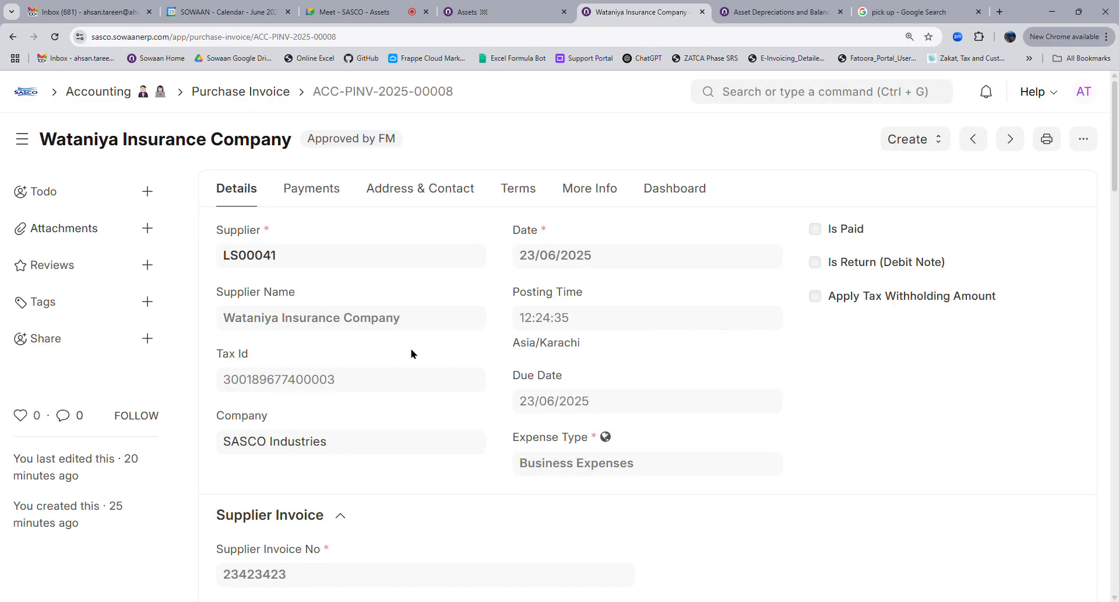
scroll(411, 354, down, 5)
click(382, 384)
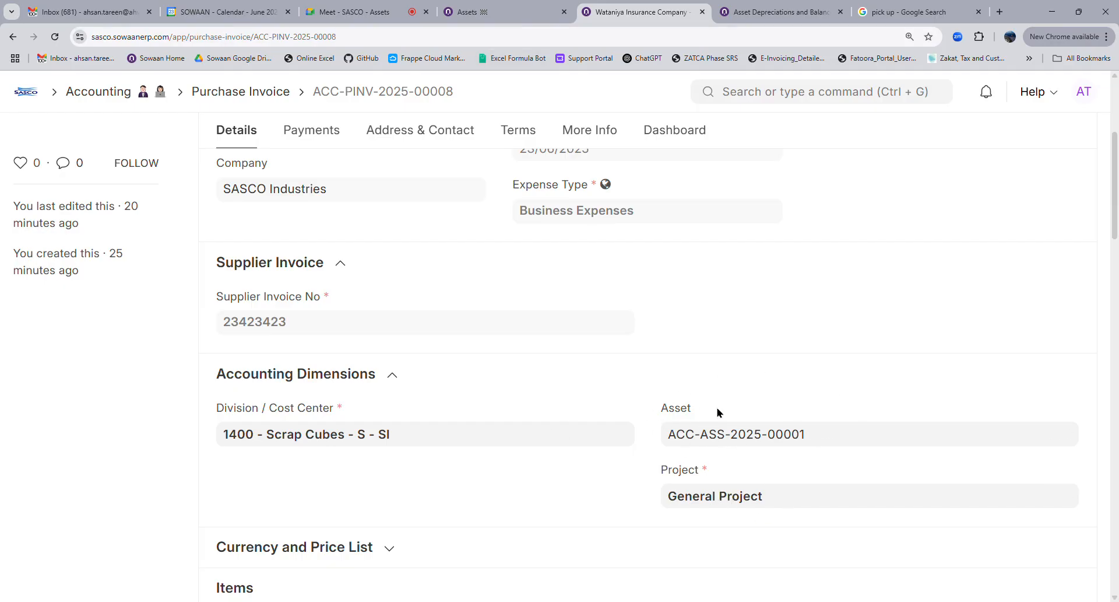
drag(659, 410, 697, 409)
click(771, 107)
Start a new Purchase Order and check which assets its Asset accounting dimension offers
text(purch)
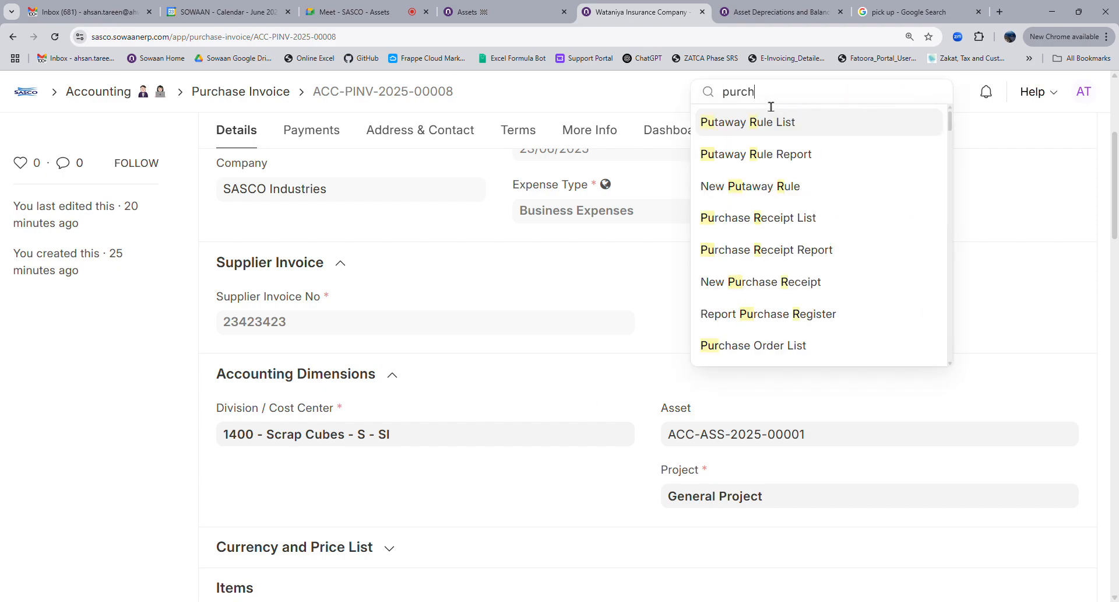
text(ase or)
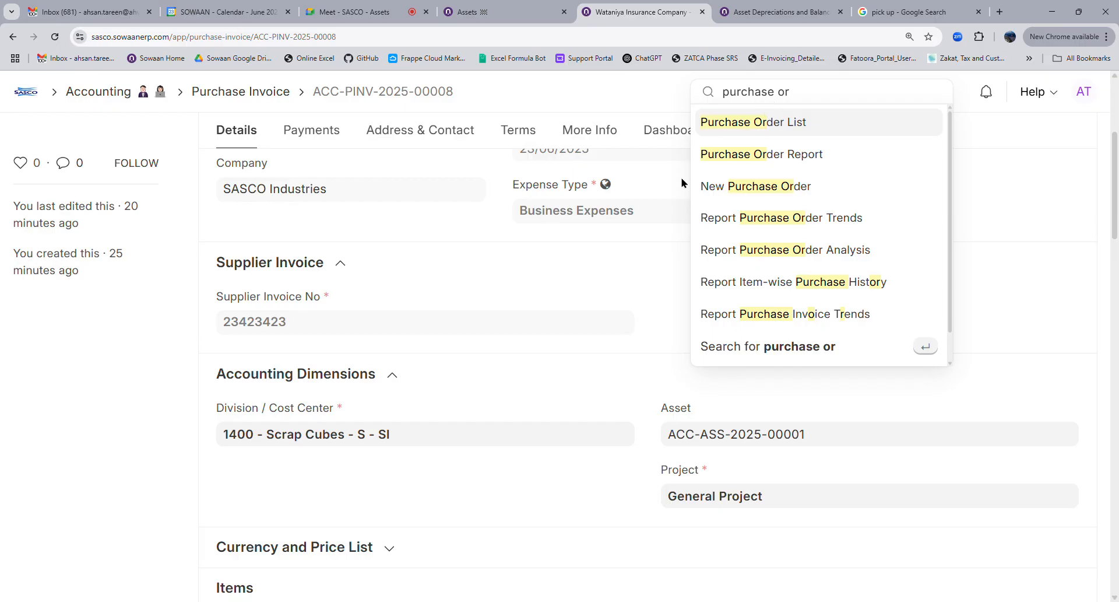
key(Return)
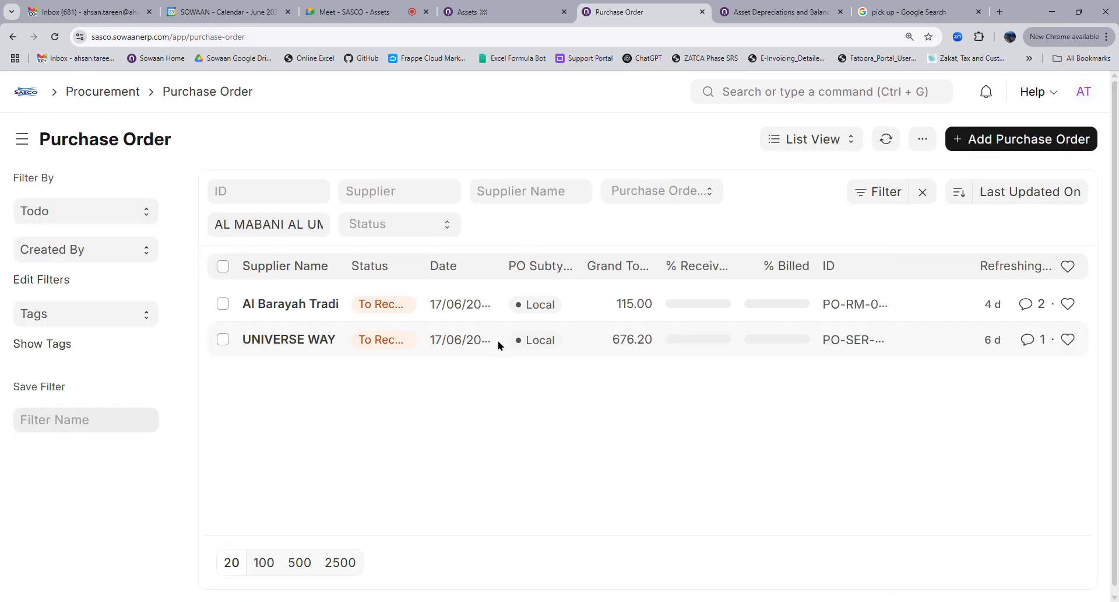
click(980, 147)
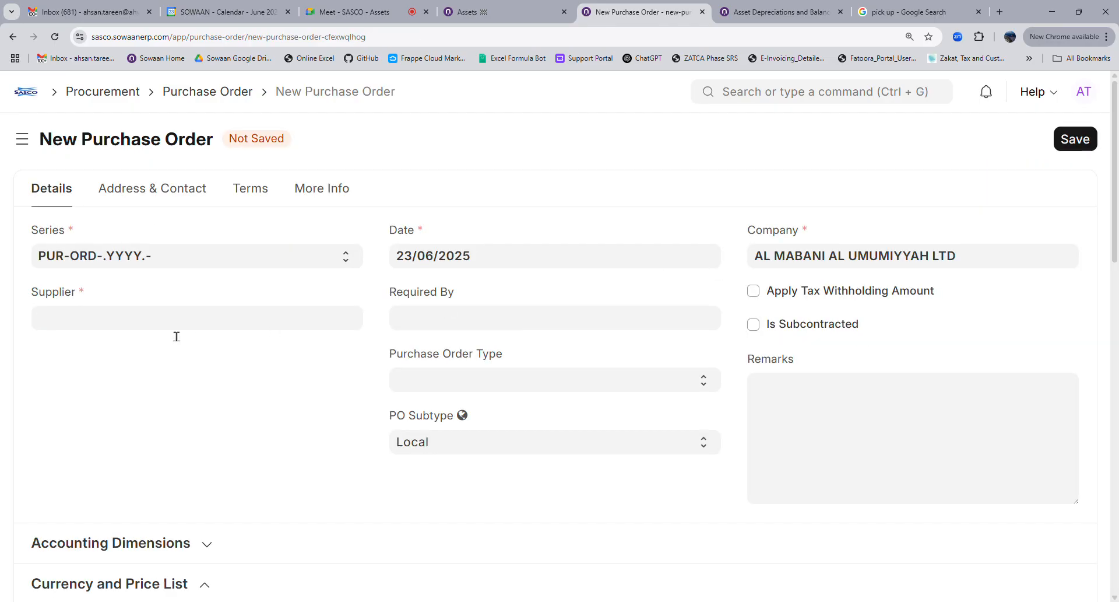
scroll(176, 336, down, 3)
scroll(117, 327, up, 3)
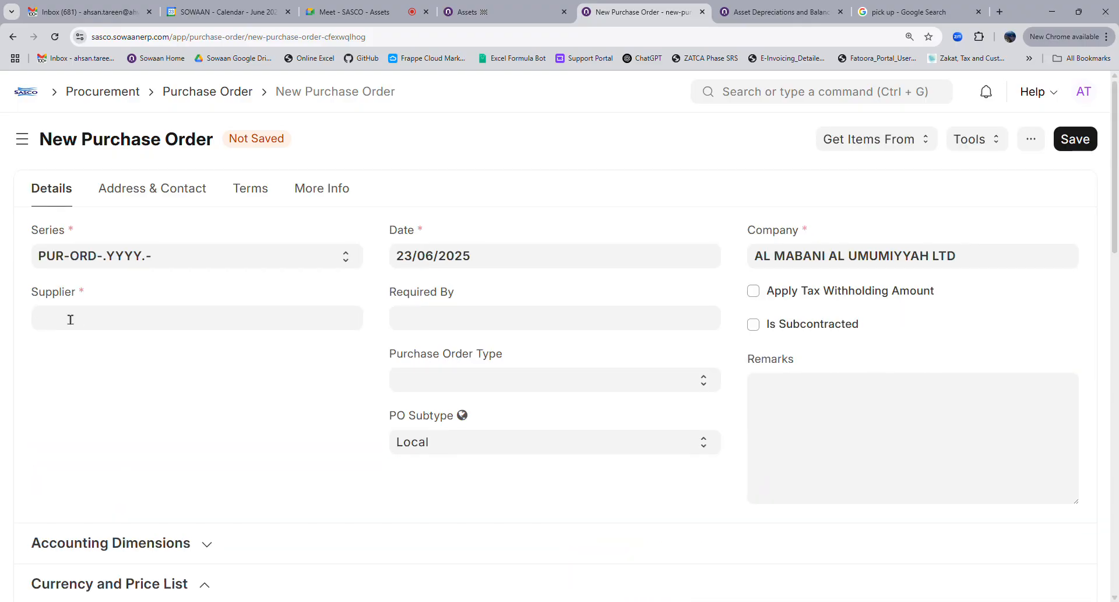
scroll(181, 467, down, 3)
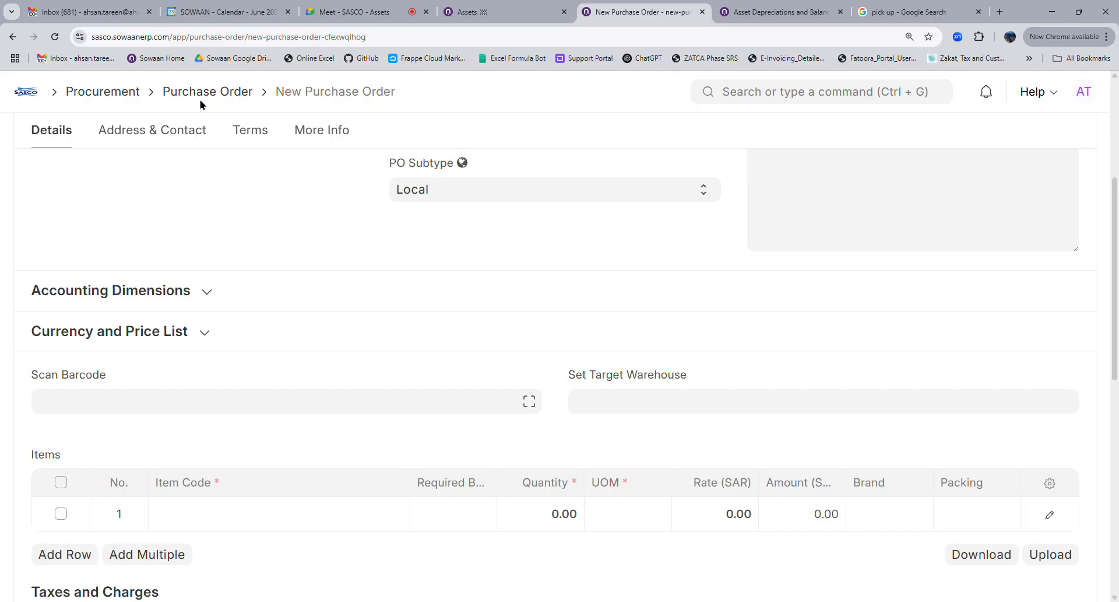
scroll(174, 292, up, 4)
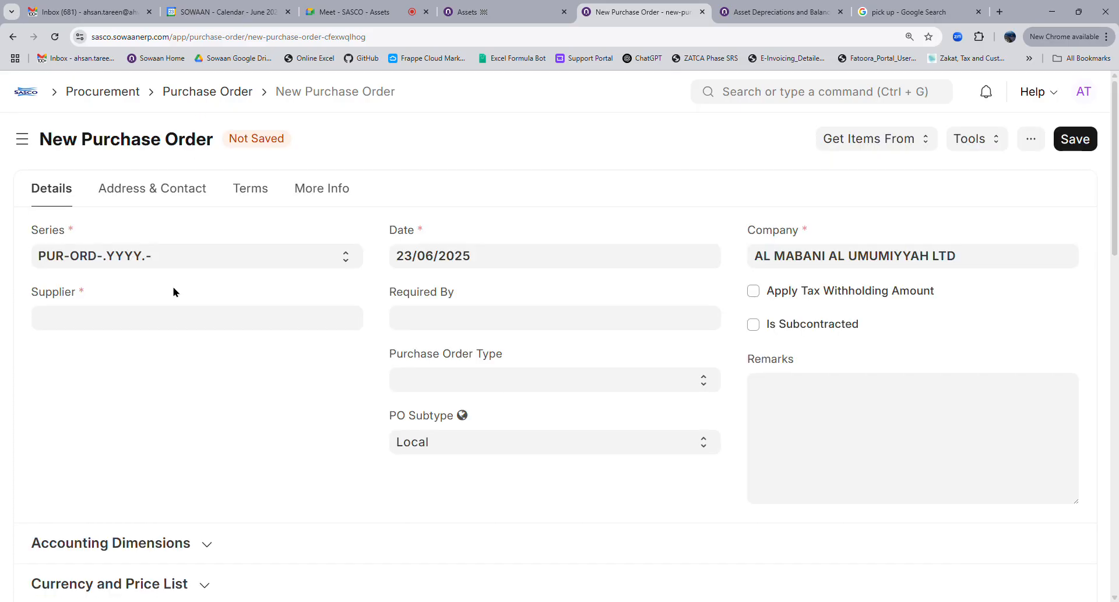
scroll(180, 387, down, 4)
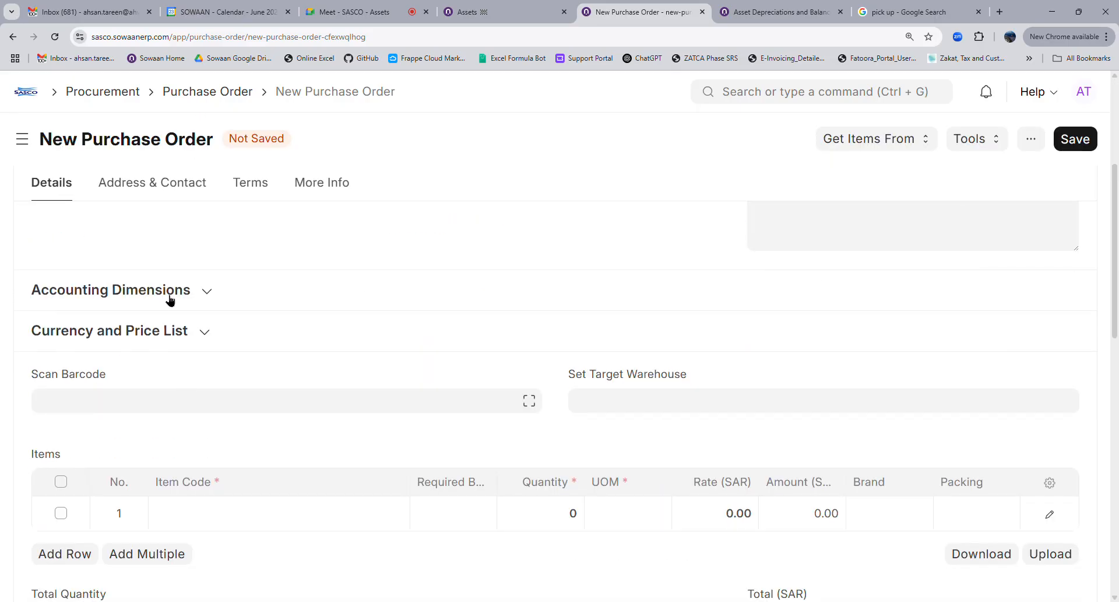
click(215, 296)
click(636, 361)
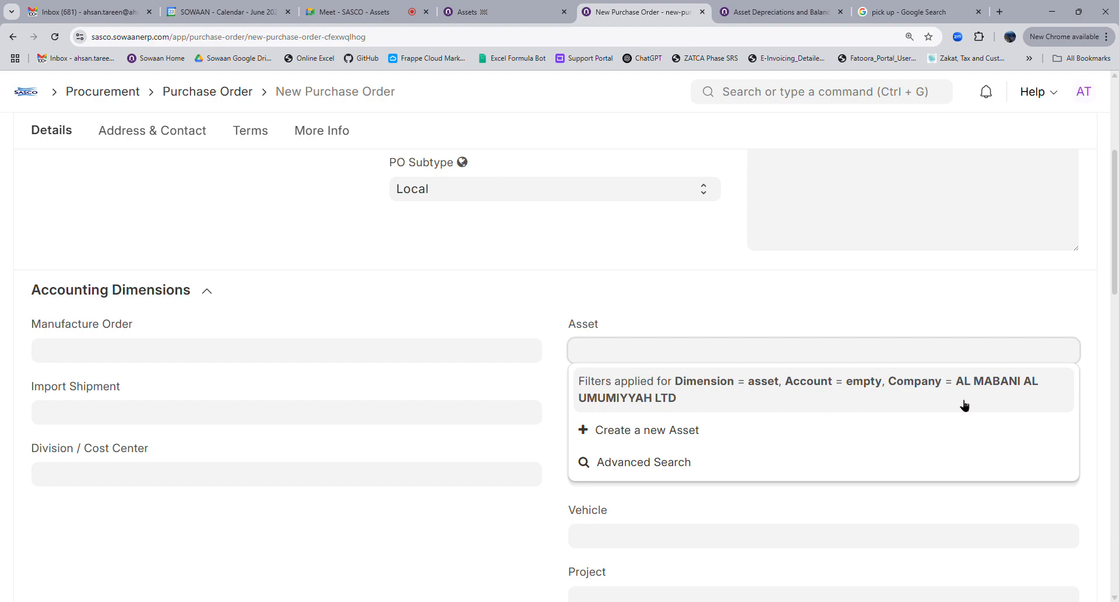
Change the order's company to SASCO Industries and recheck the Asset dimension's options
scroll(908, 351, up, 5)
triple_click(819, 257)
text(sas)
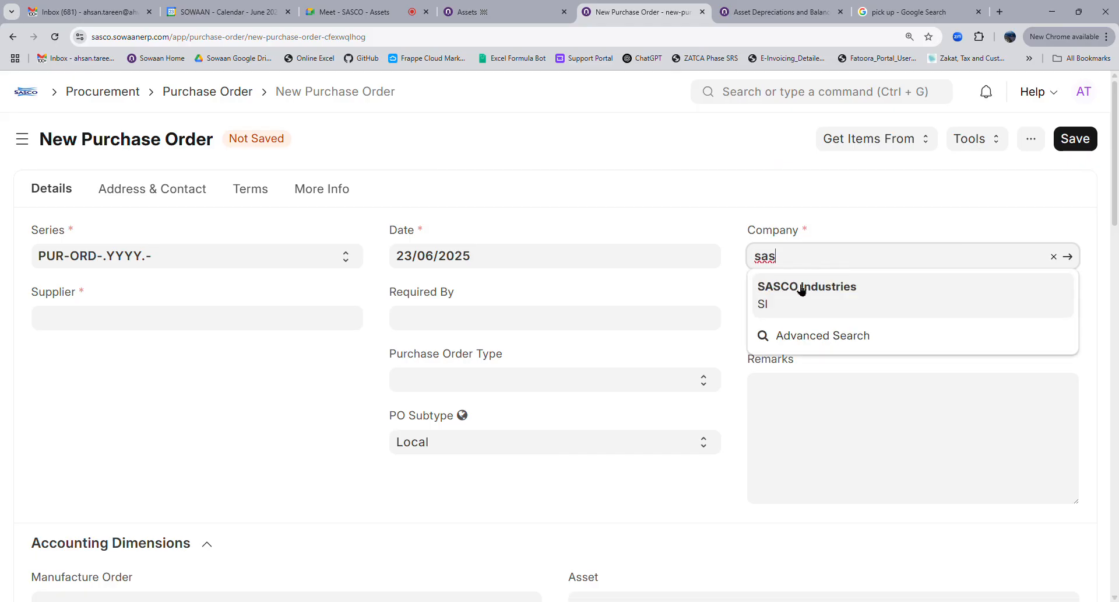
click(803, 290)
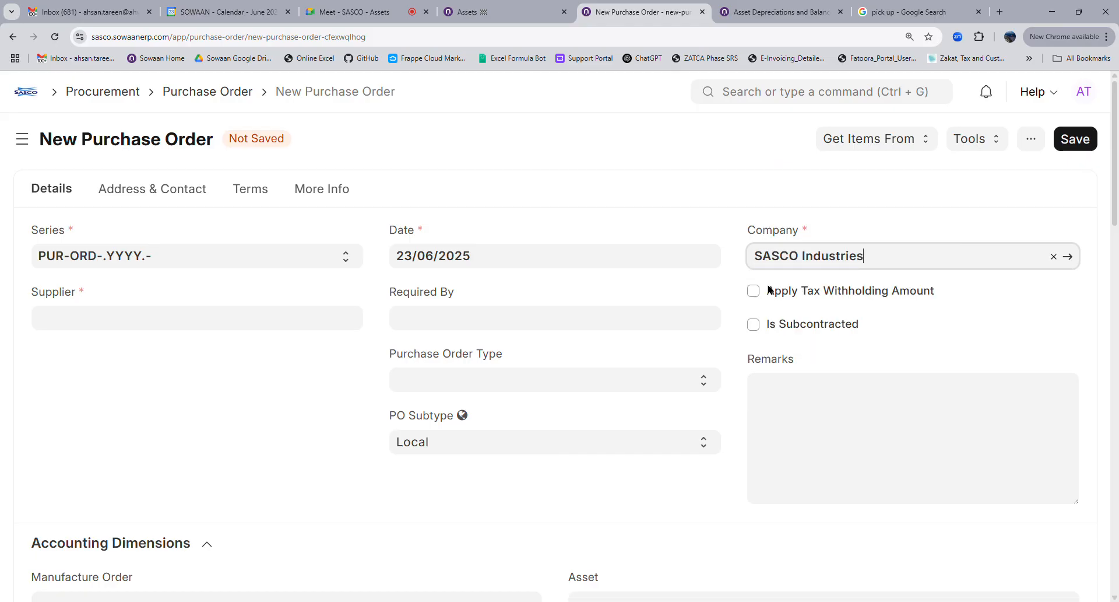
scroll(540, 348, down, 4)
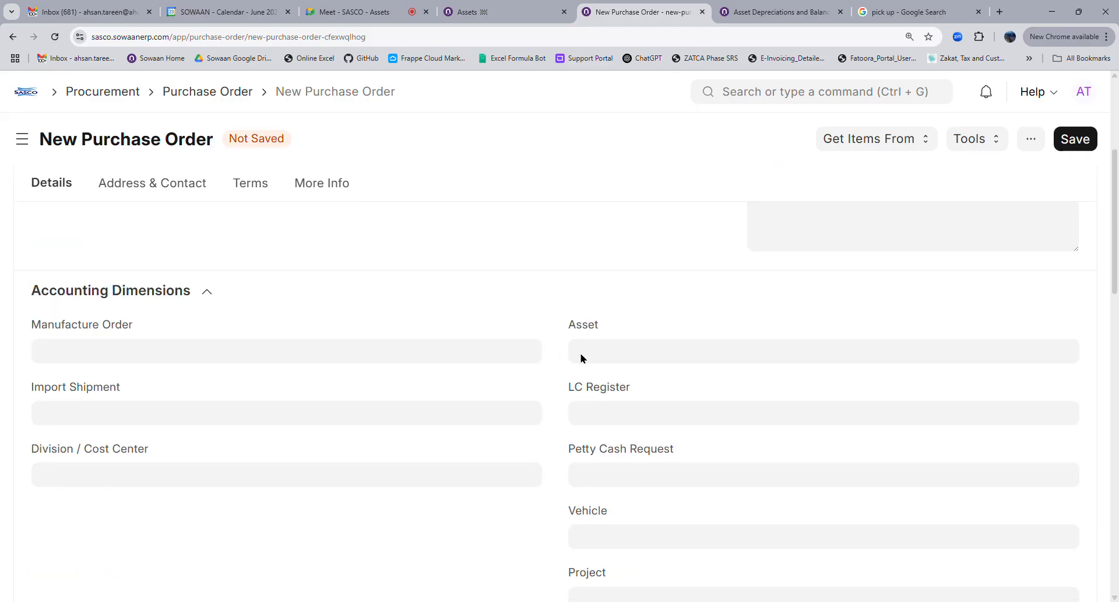
click(213, 296)
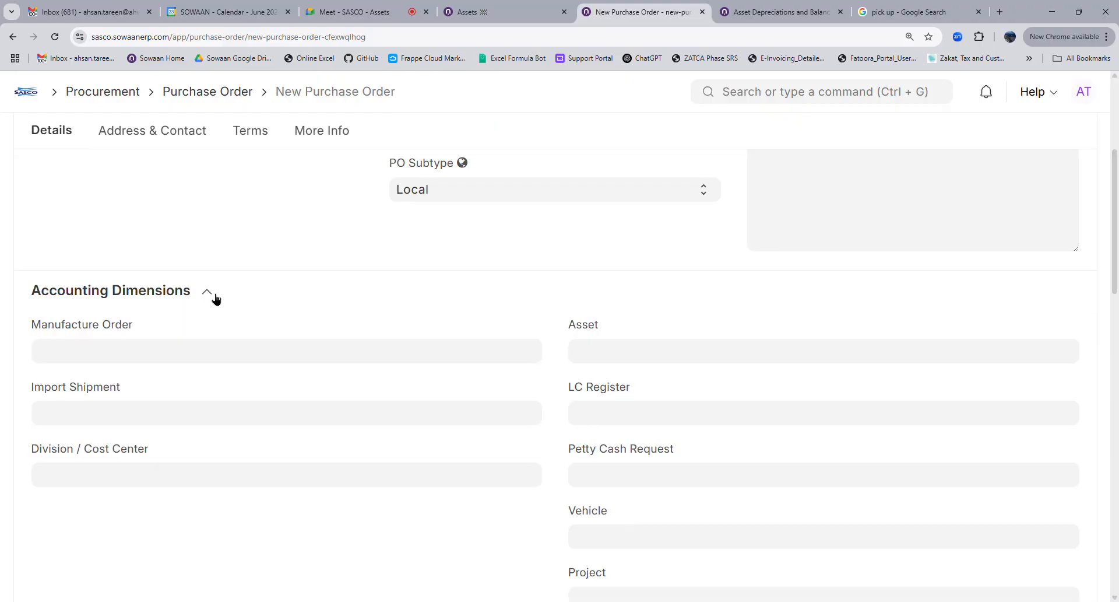
click(594, 356)
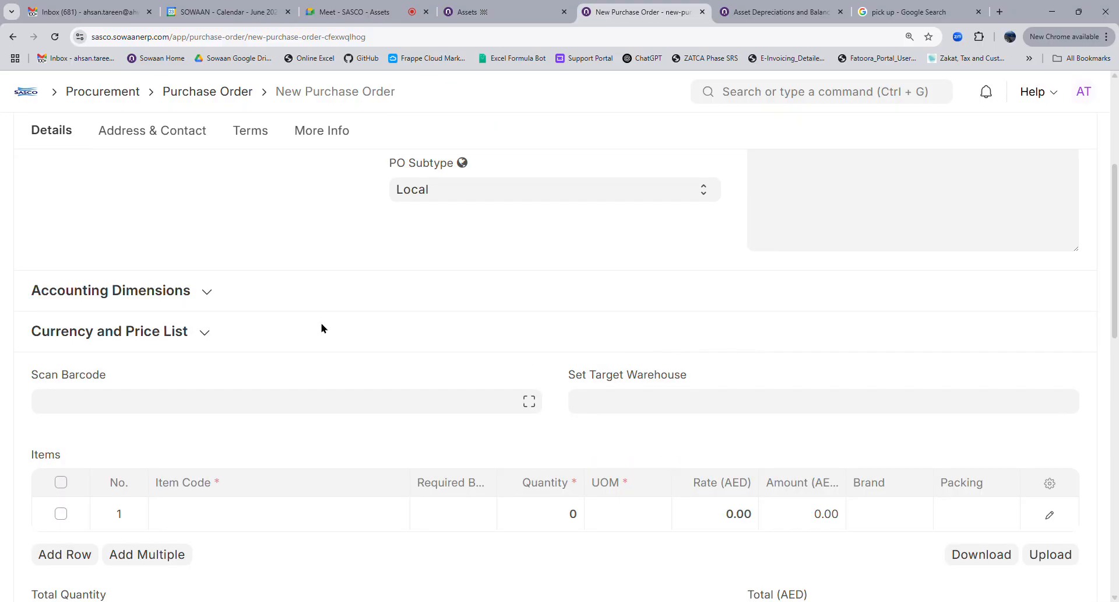
click(198, 294)
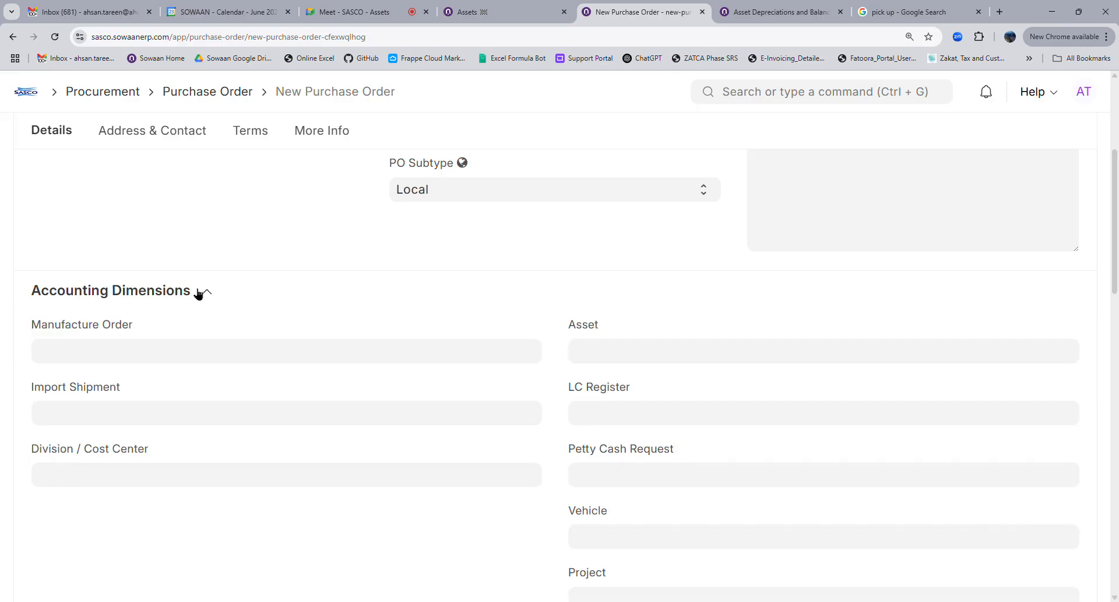
click(612, 354)
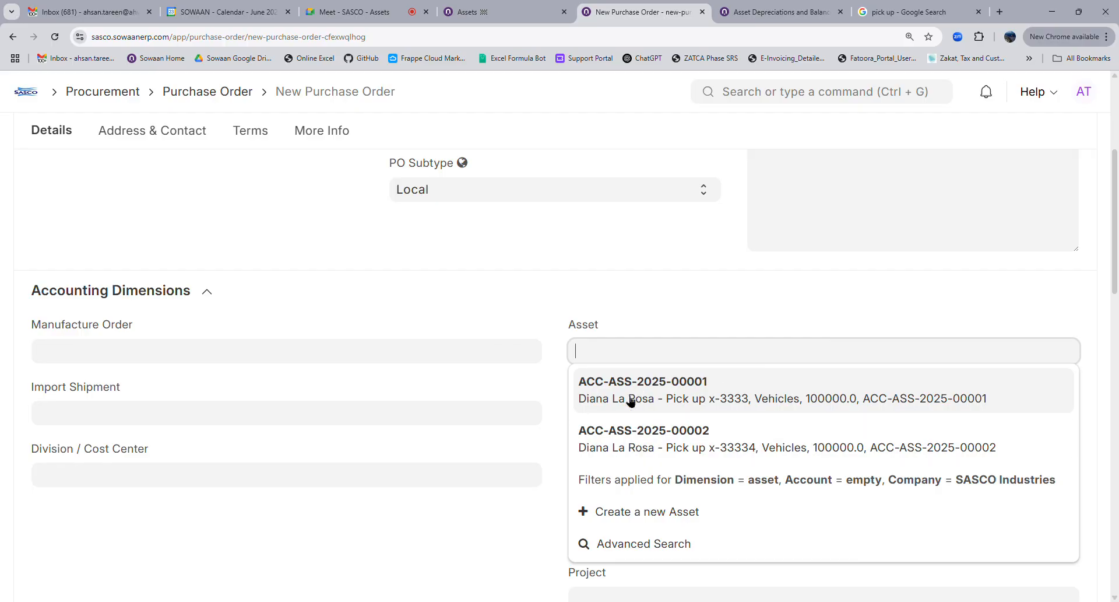
scroll(632, 369, up, 5)
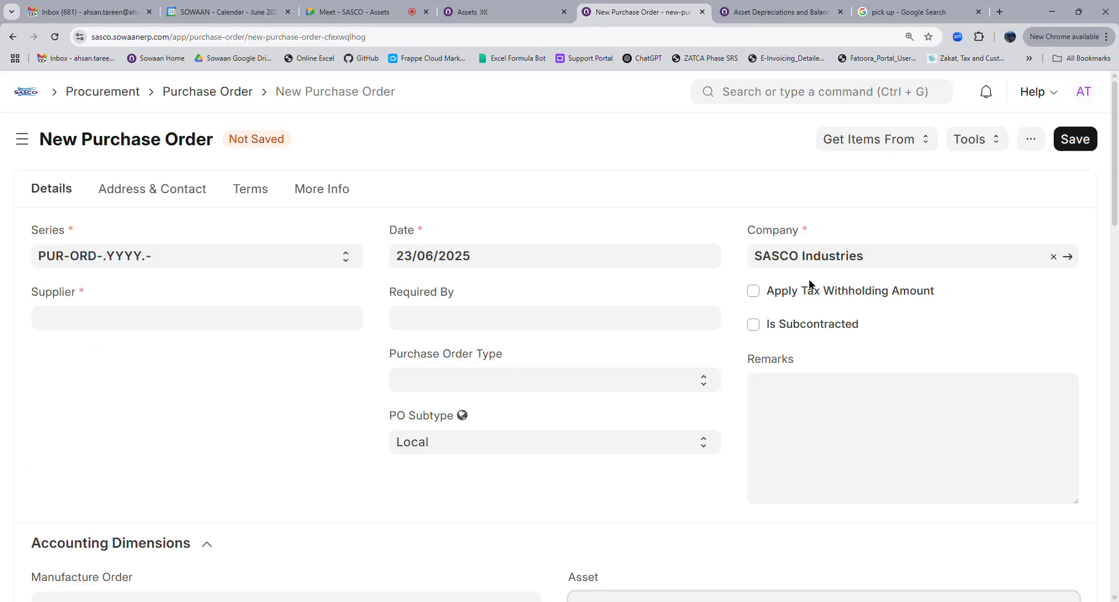
scroll(742, 390, down, 4)
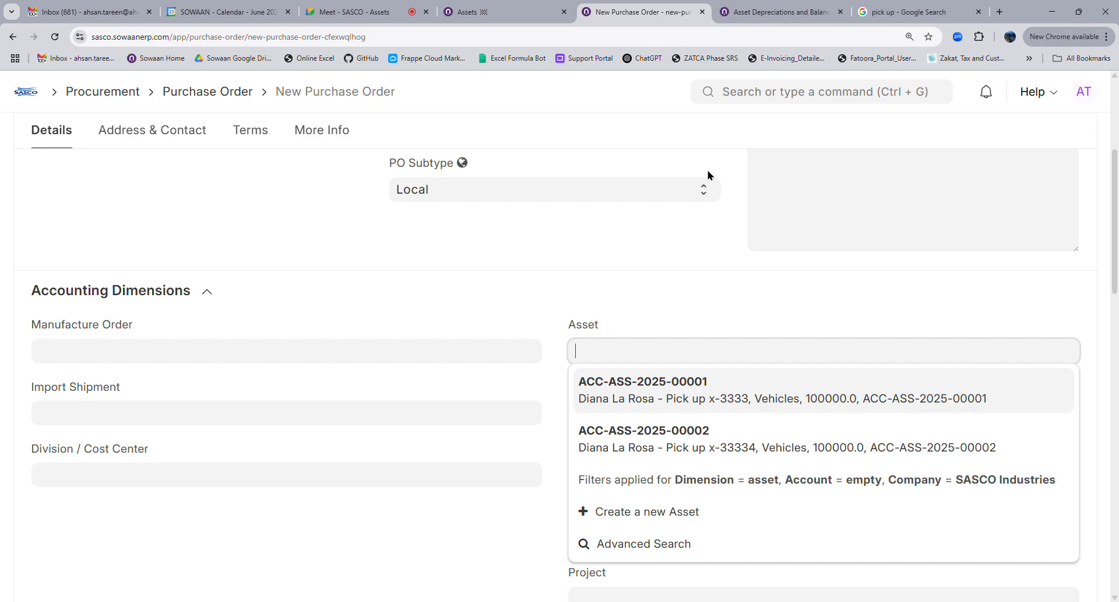
Open the General Ledger and filter it to account 6061000 - Admin - Insurance - SI
click(762, 107)
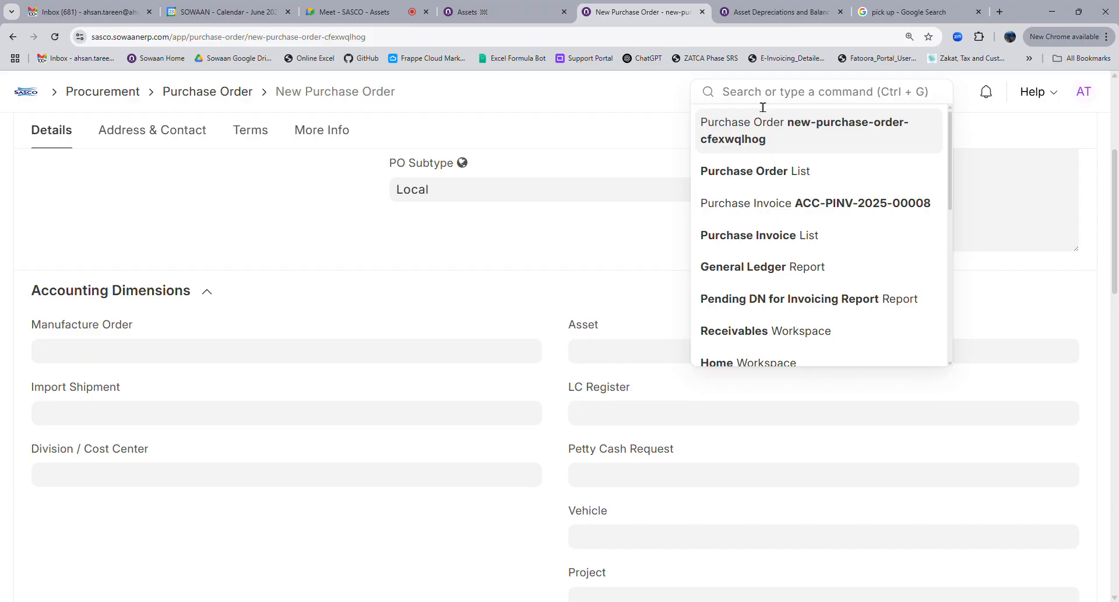
text(gener)
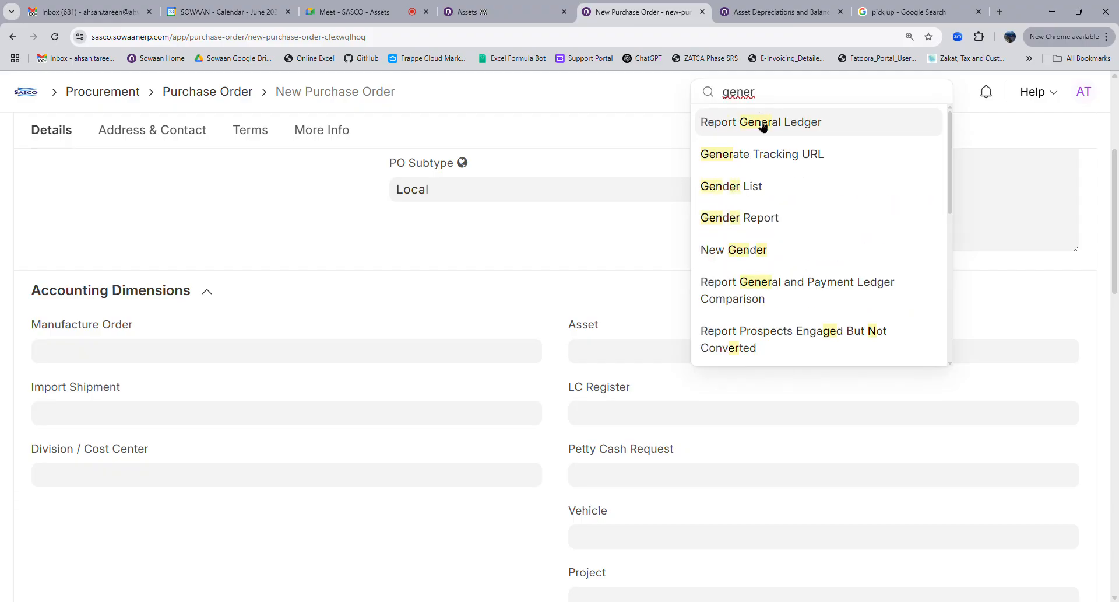
click(762, 123)
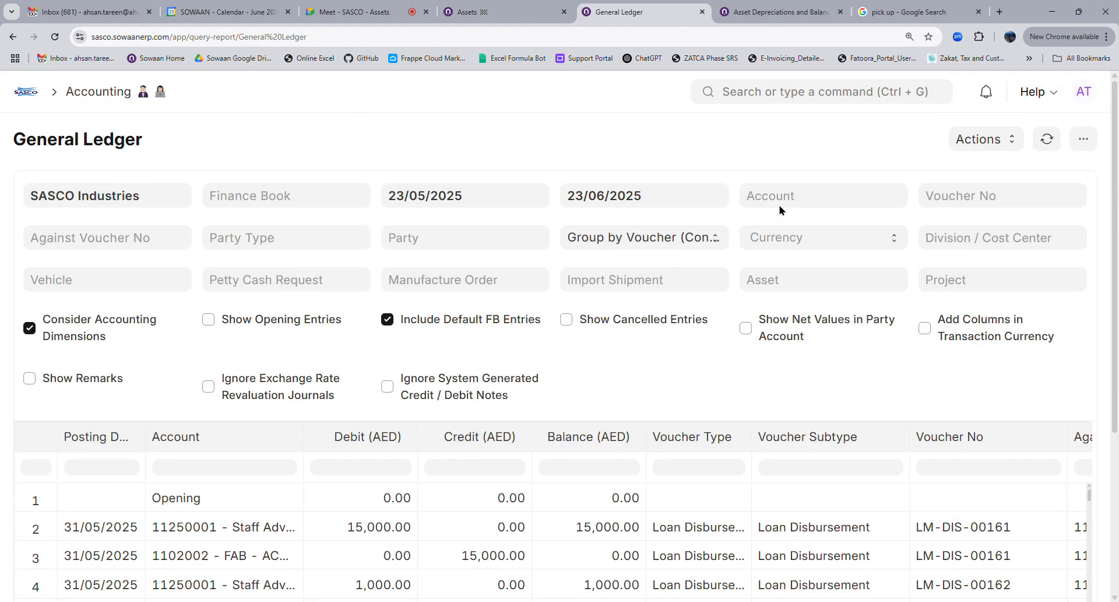
click(794, 206)
click(797, 243)
text(main)
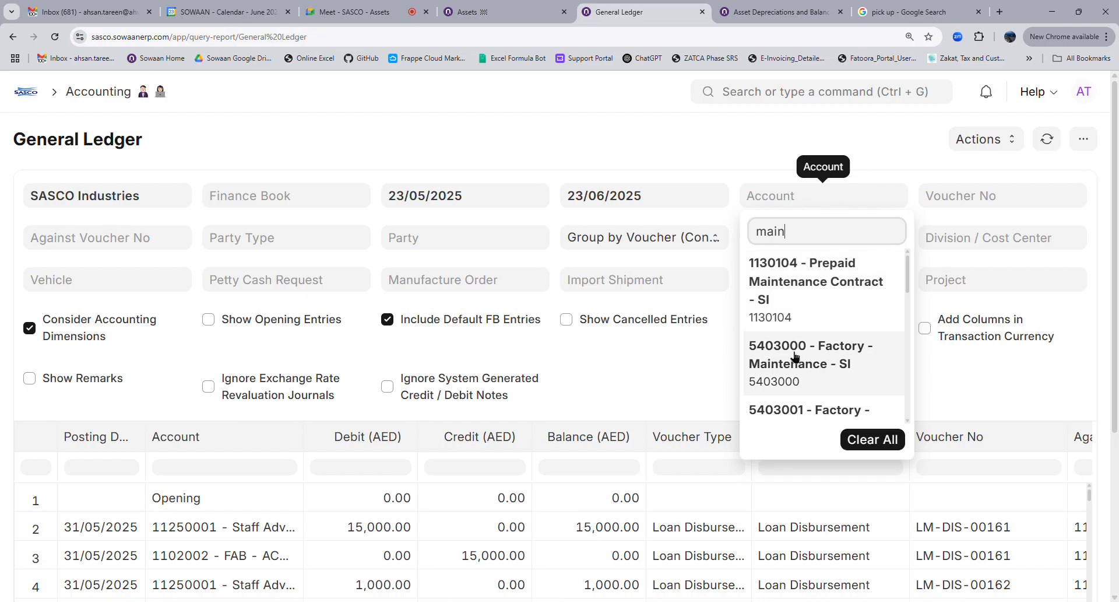
scroll(795, 356, down, 4)
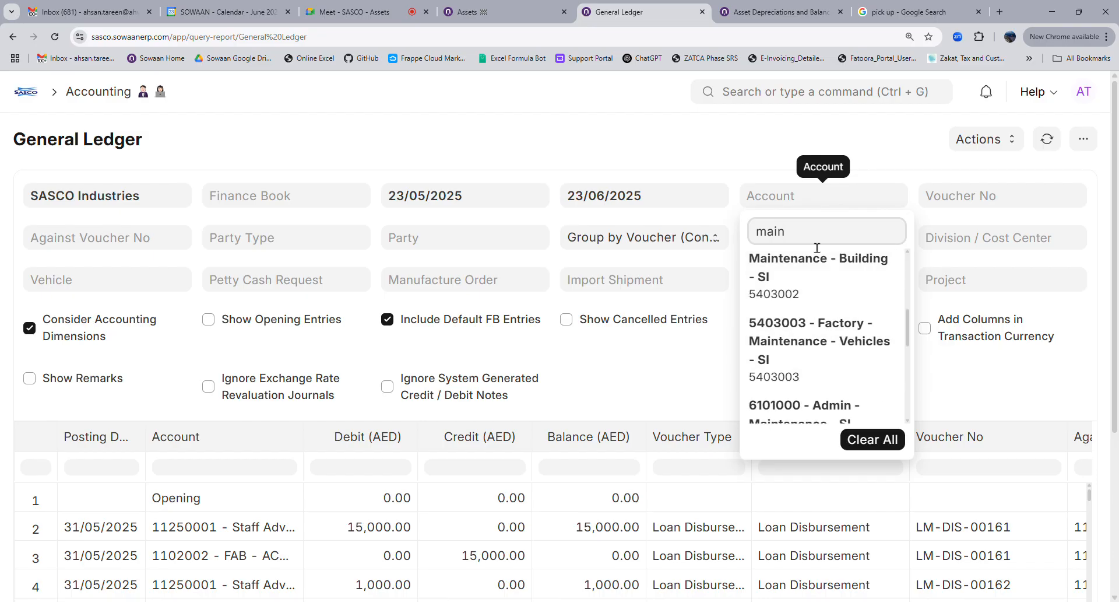
key(ctrl+a)
text(insurance)
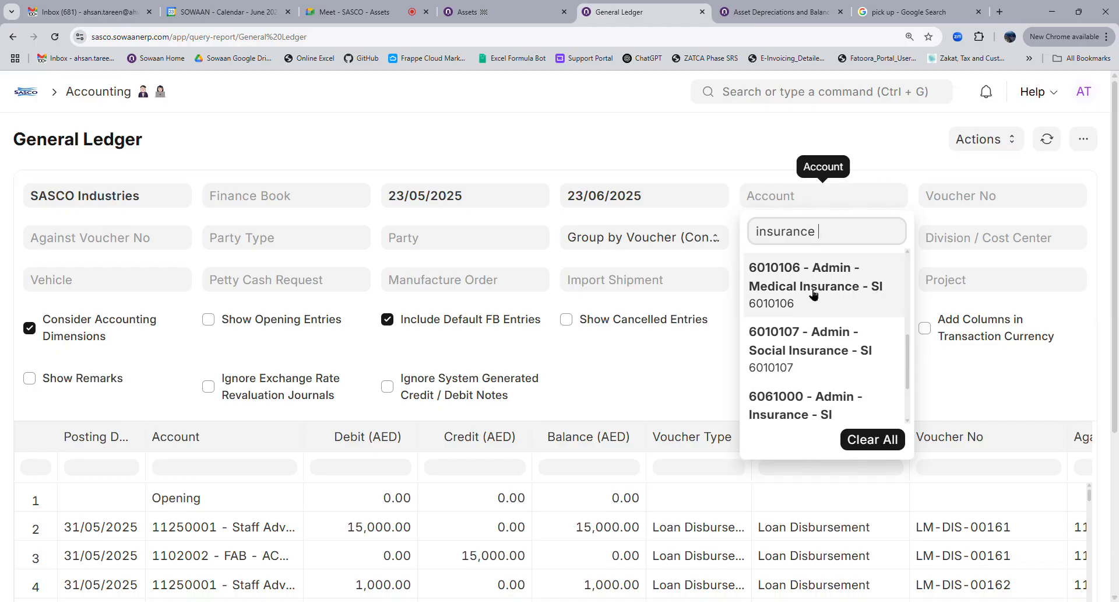
click(793, 408)
click(737, 170)
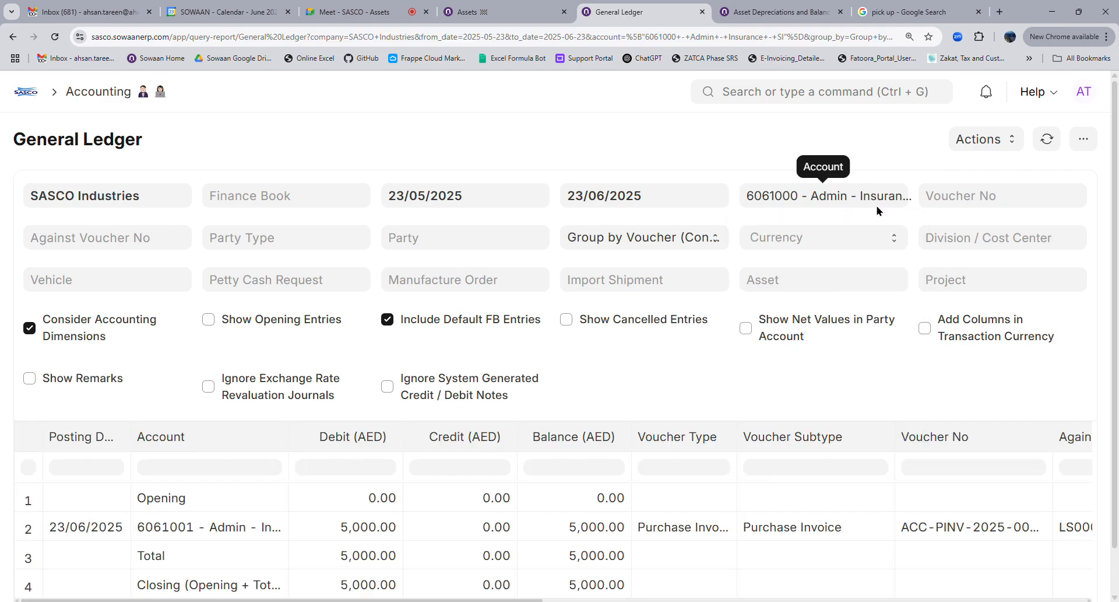
Scroll right and widen the Asset column to read ACC-ASS-2025-00001 on the 5,000.00 entry
click(793, 283)
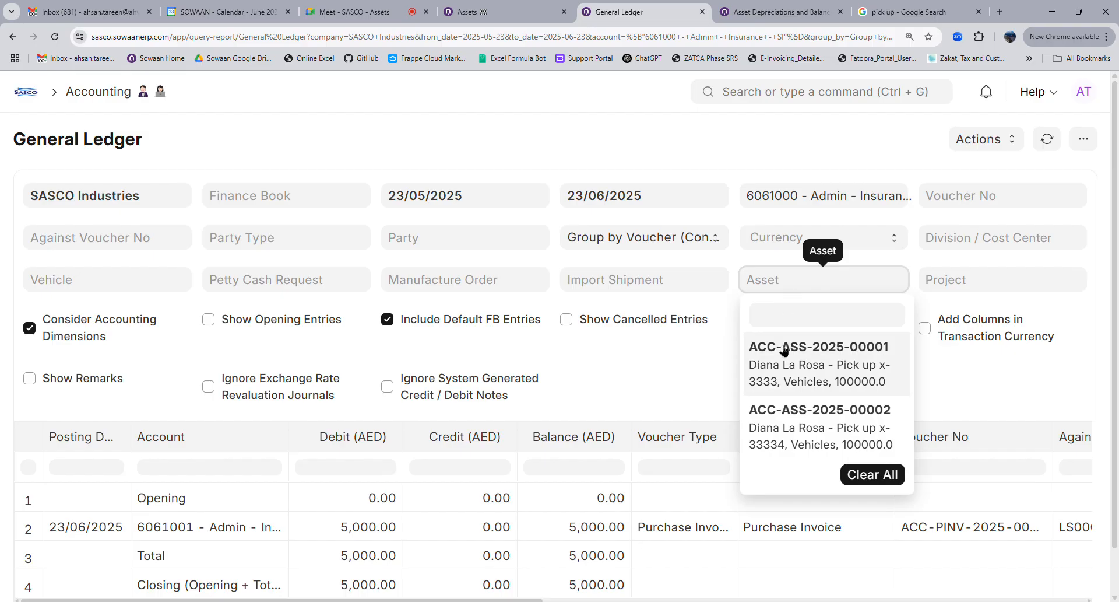
click(694, 152)
scroll(472, 503, down, 1)
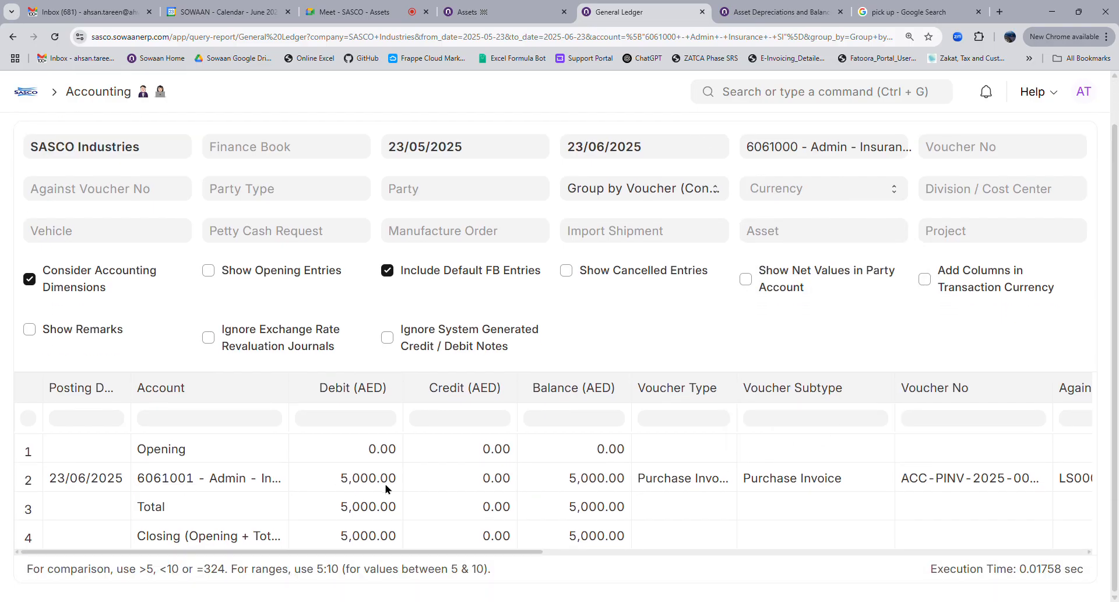
drag(445, 557, 962, 553)
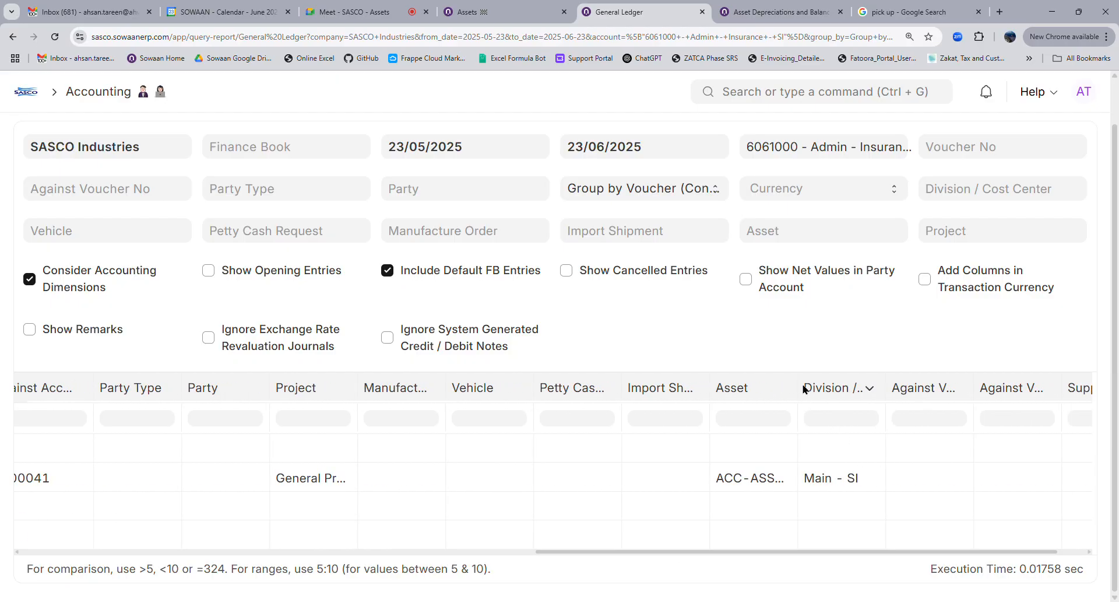
drag(803, 380, 907, 478)
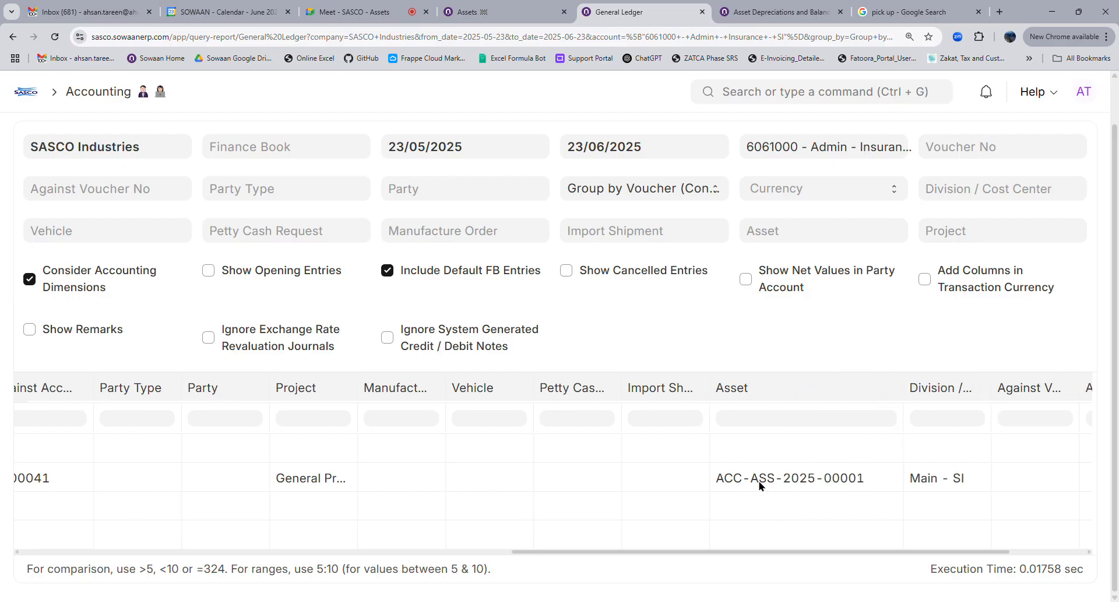
click(781, 240)
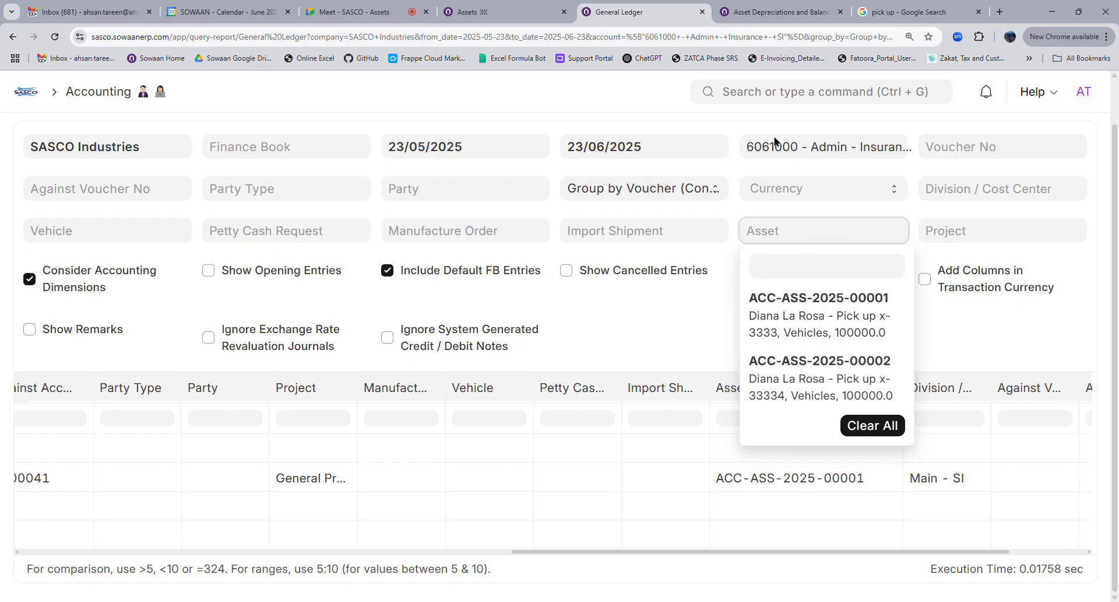
click(793, 105)
text(trial bal)
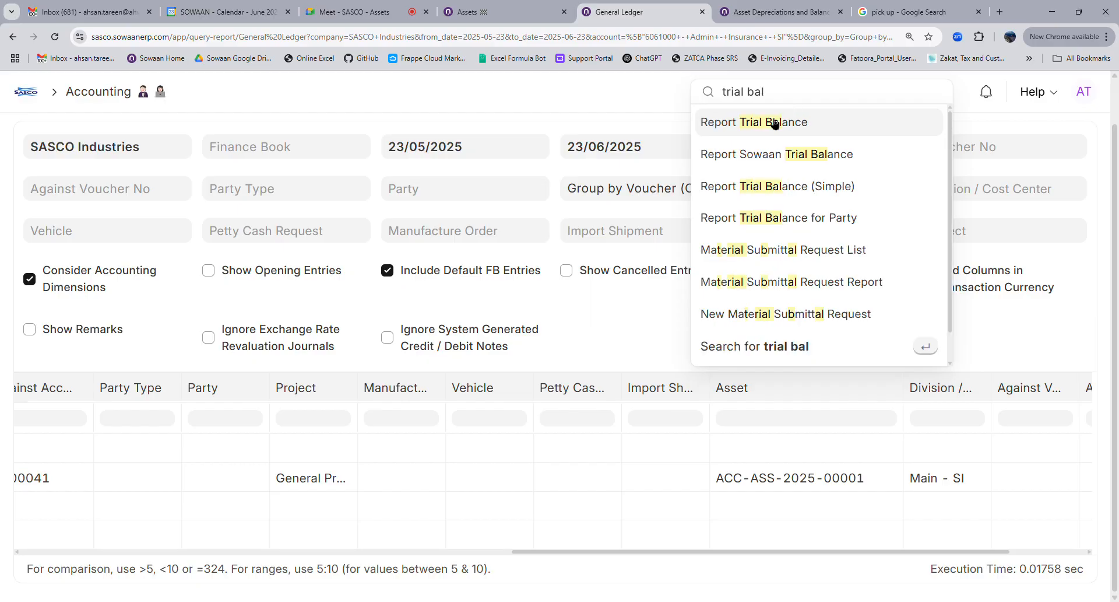
Open the Trial Balance report filtered to asset ACC-ASS-2025-00001
click(773, 121)
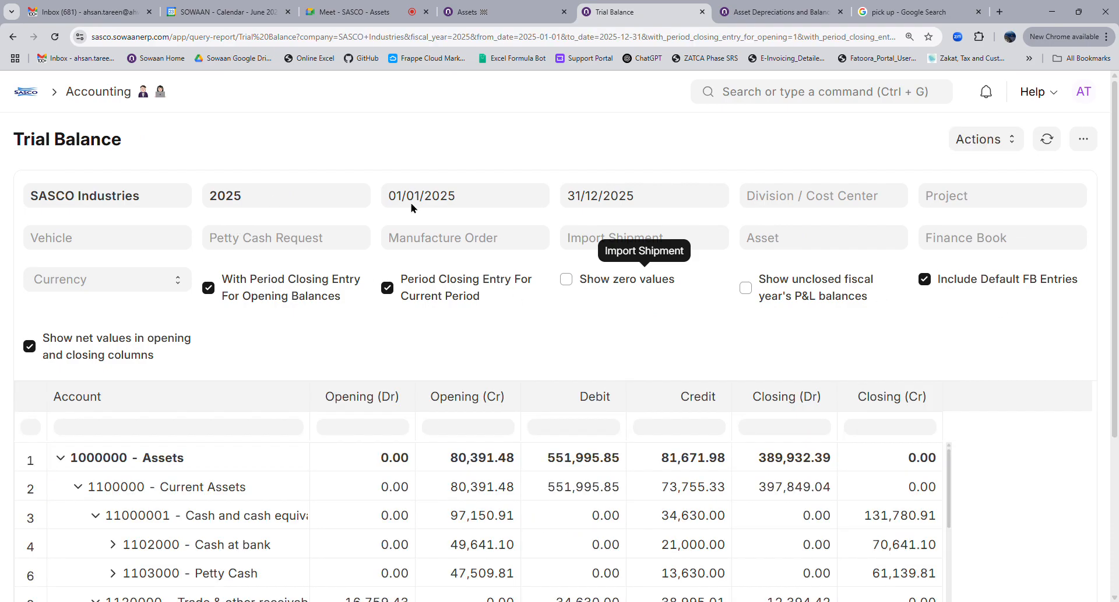
click(798, 250)
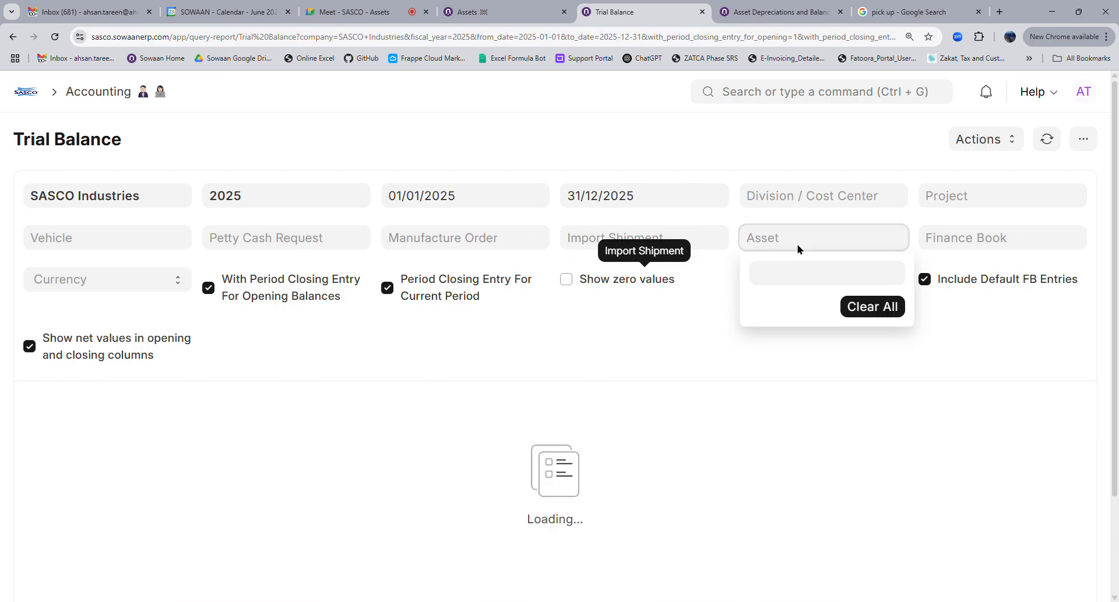
click(798, 245)
click(779, 298)
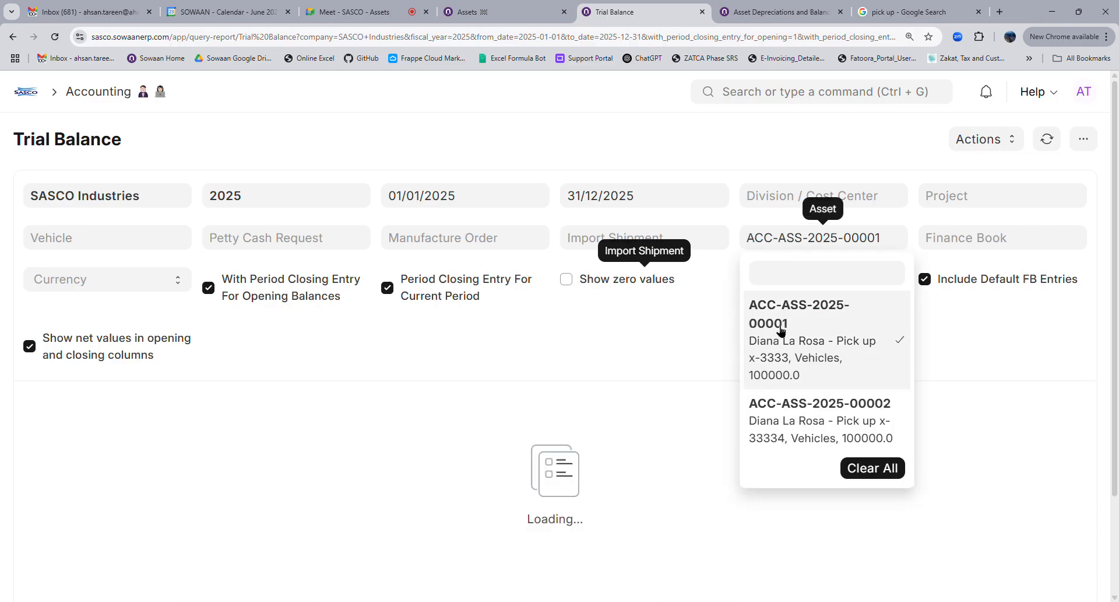
click(719, 332)
scroll(544, 344, down, 4)
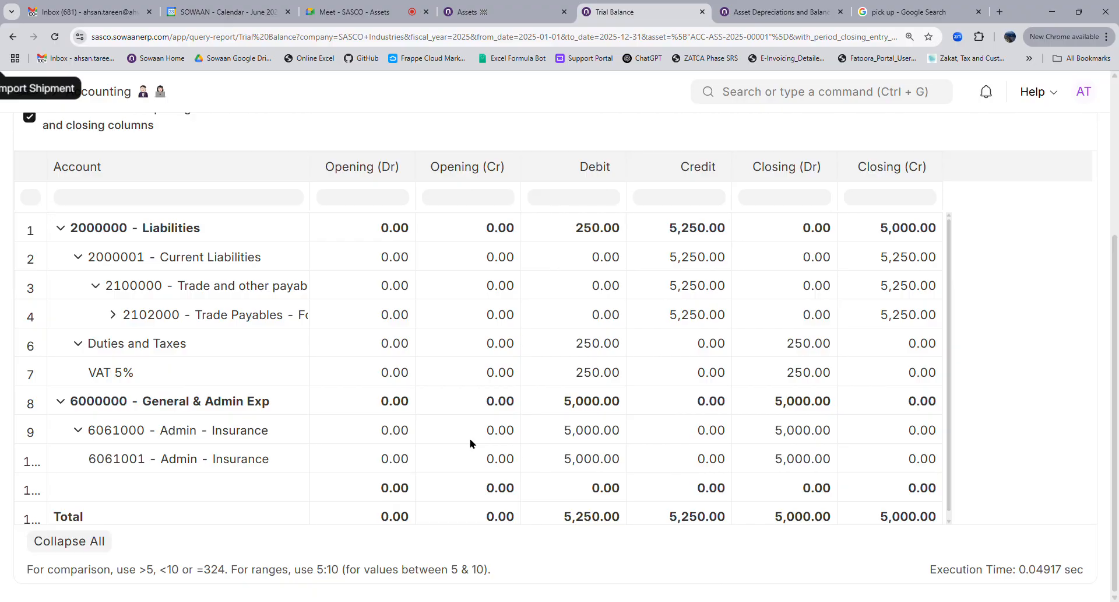
scroll(470, 443, up, 4)
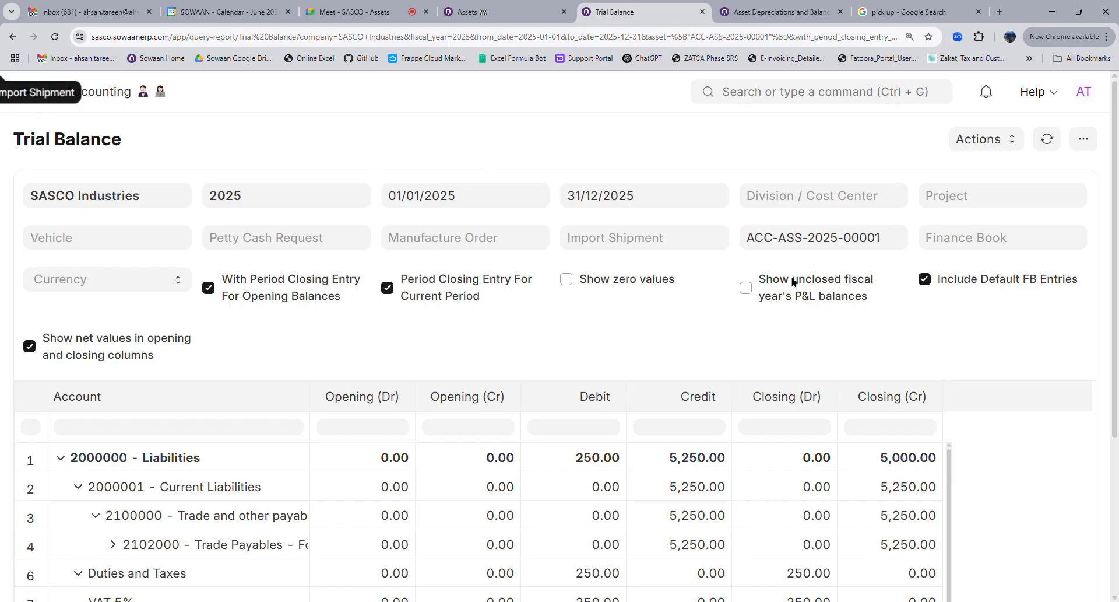
Inspect the 5,250.00 Trade Payables credit, 250.00 VAT 5% debit and 5,000.00 Admin - Insurance debit
click(788, 249)
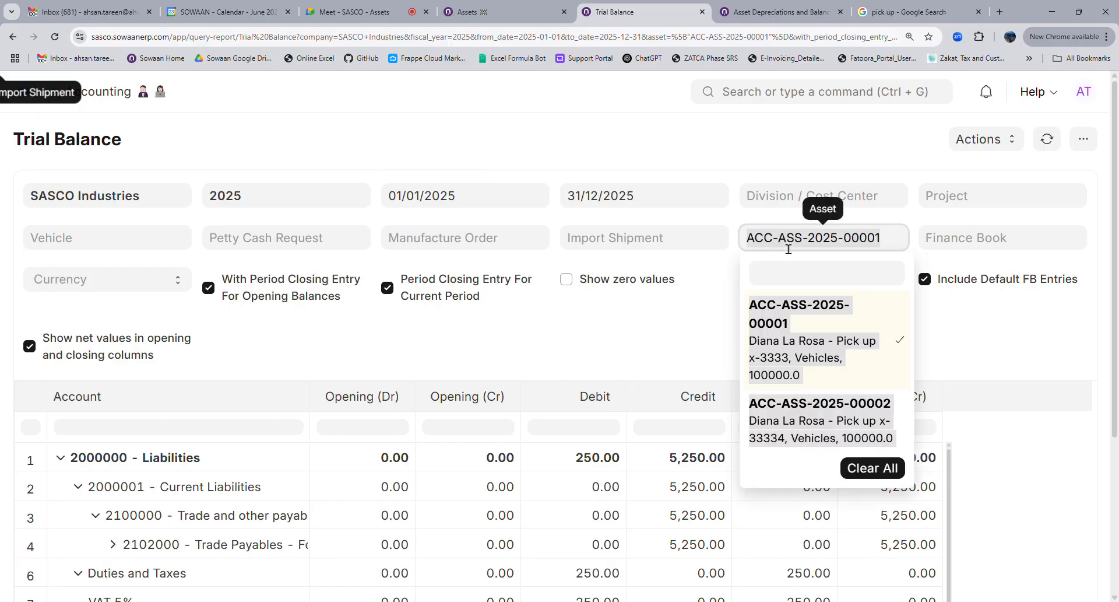
click(701, 358)
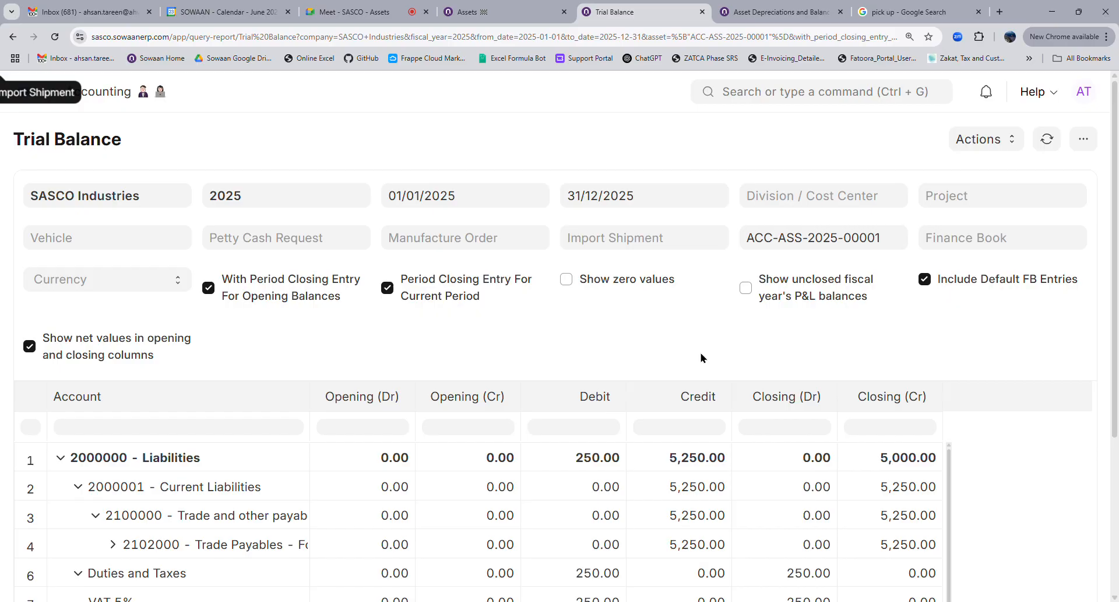
scroll(595, 358, down, 3)
scroll(70, 166, up, 3)
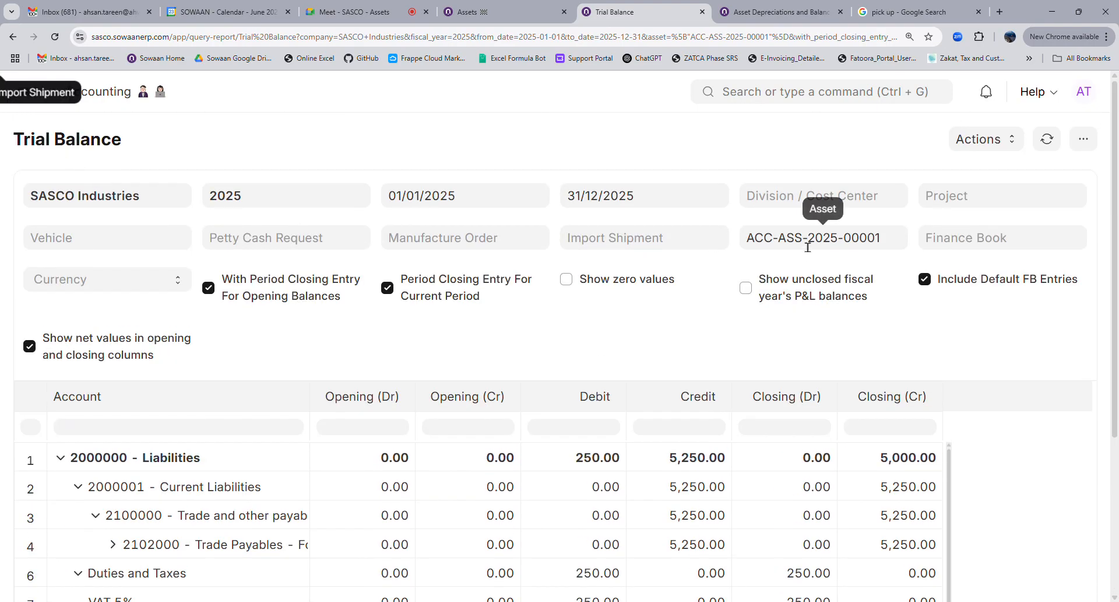
scroll(701, 391, down, 4)
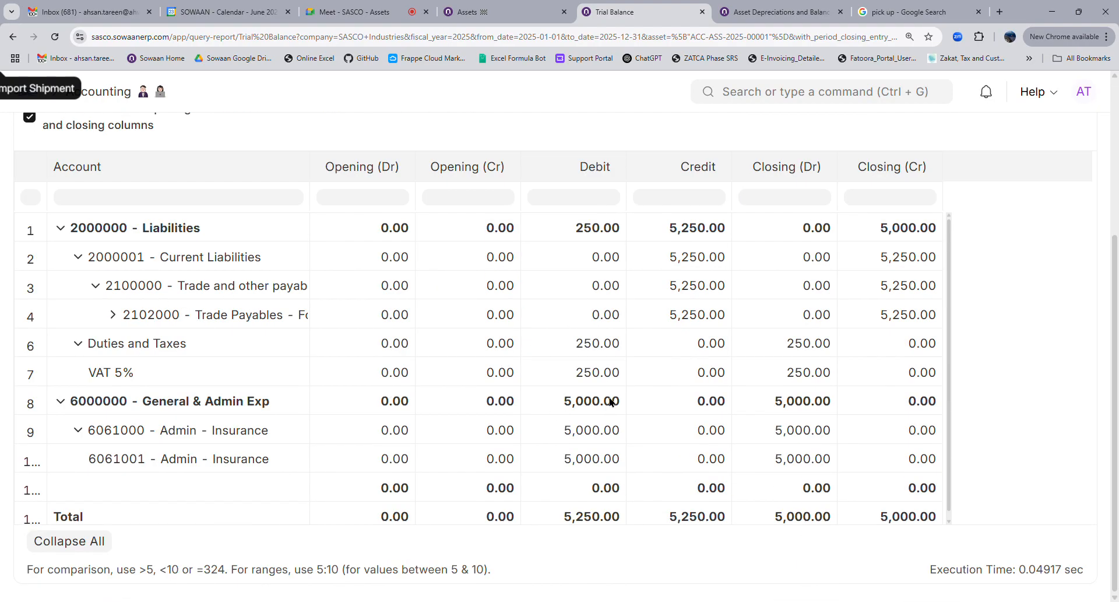
click(675, 320)
click(566, 379)
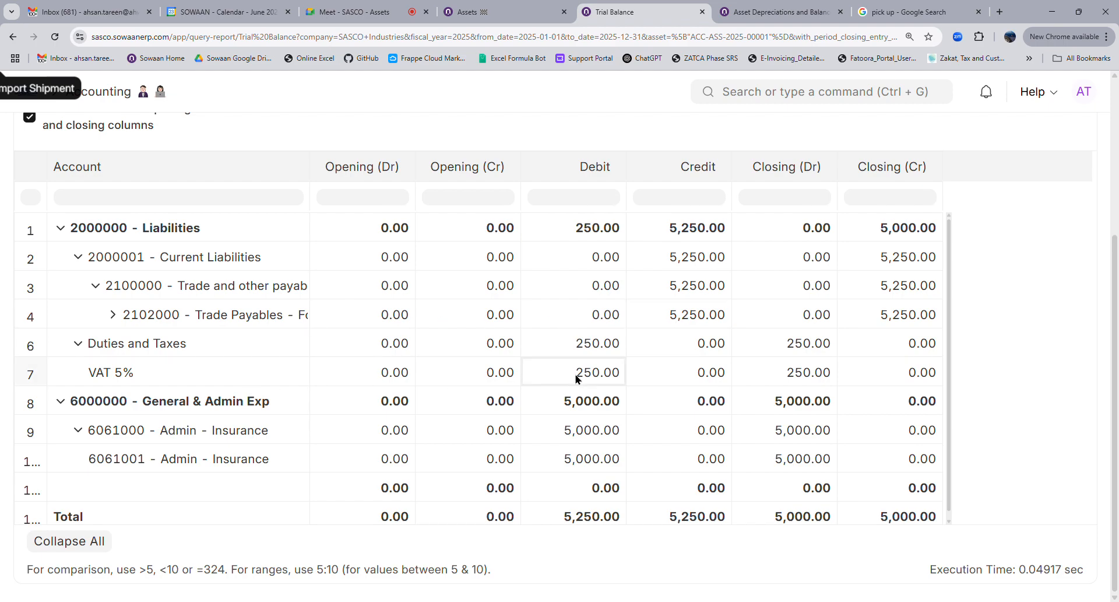
click(570, 464)
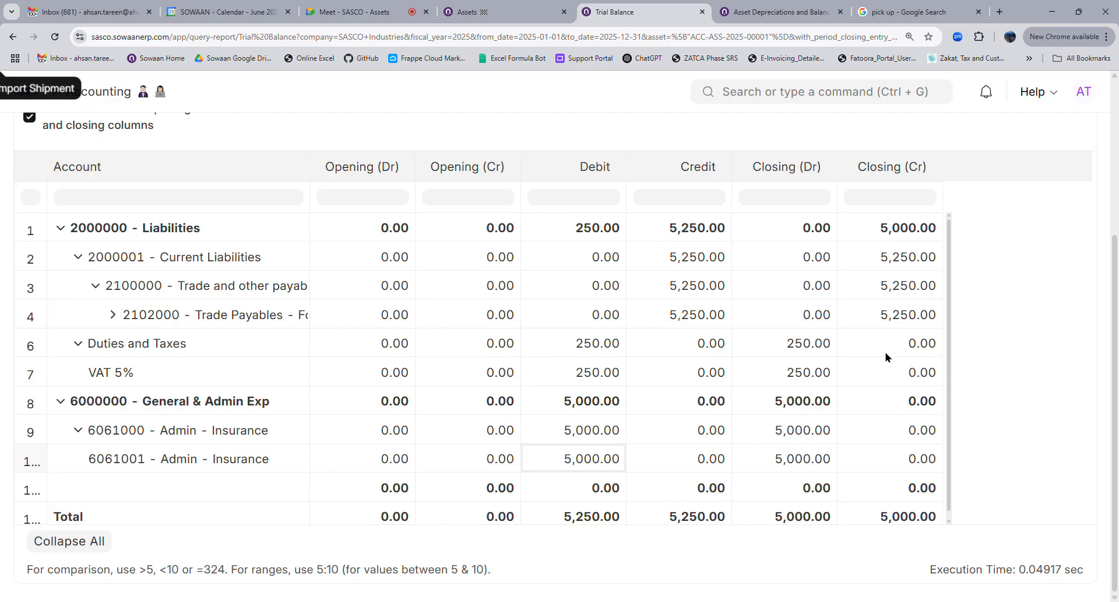
scroll(747, 357, up, 4)
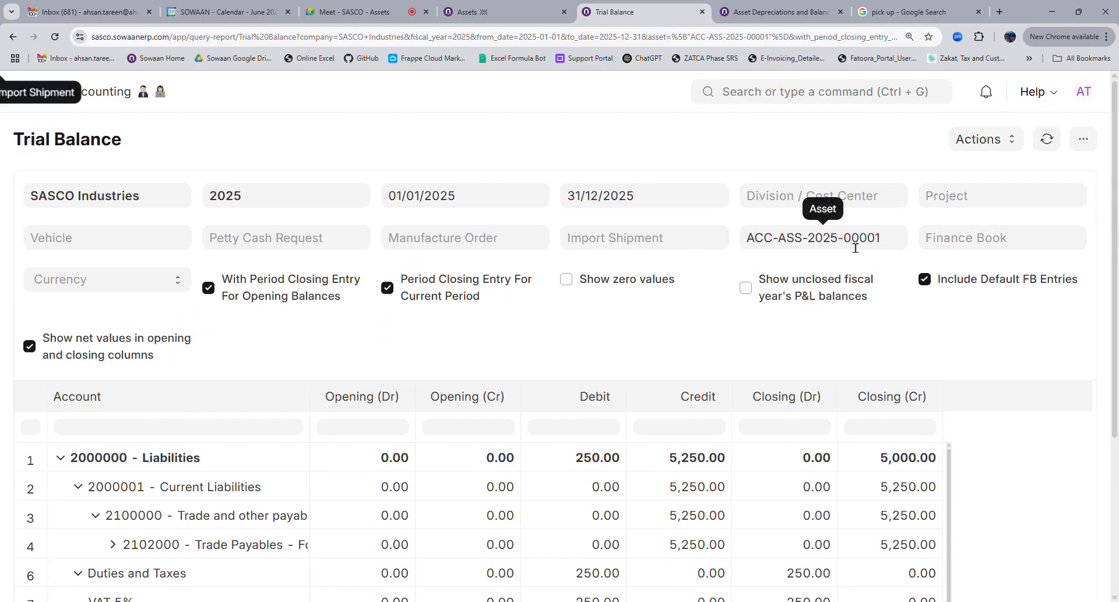
Open Profitability Analysis based on Accounting Dimension, broken down by Asset
click(780, 104)
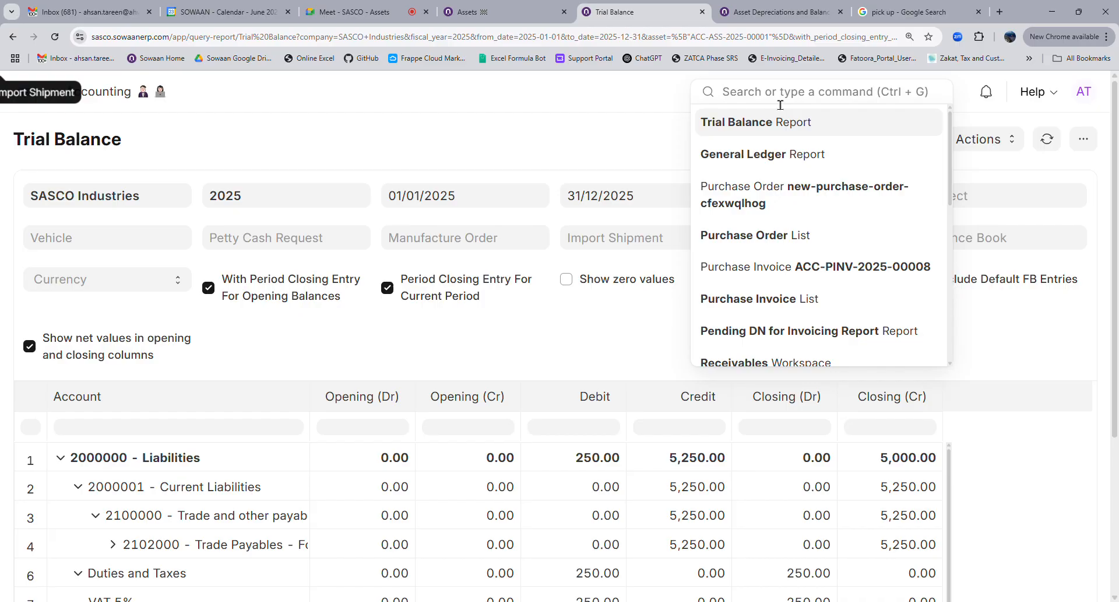
text(profit)
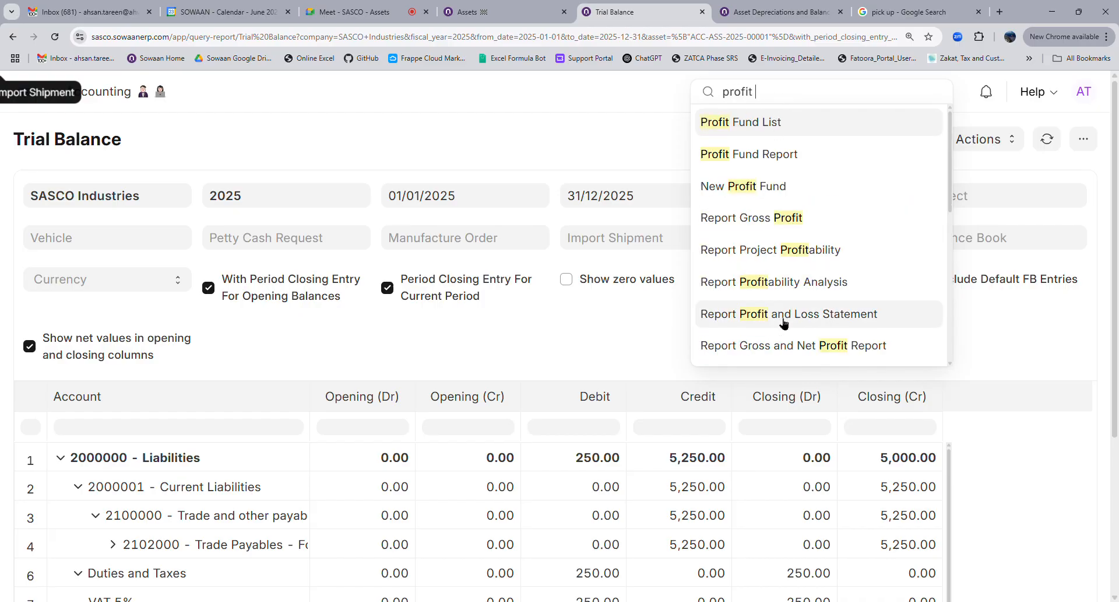
click(787, 283)
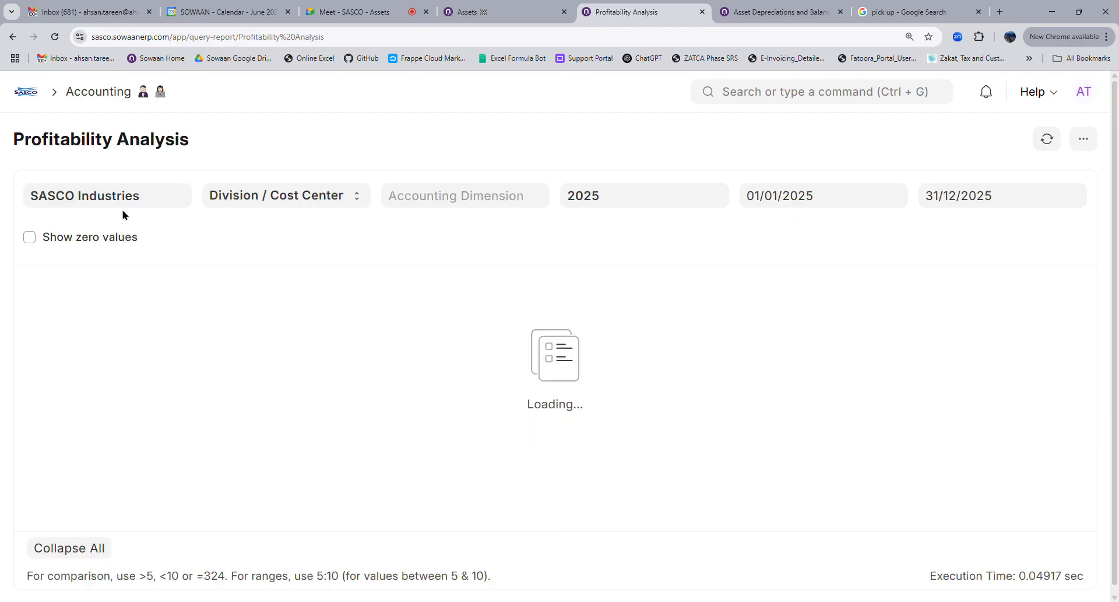
click(273, 199)
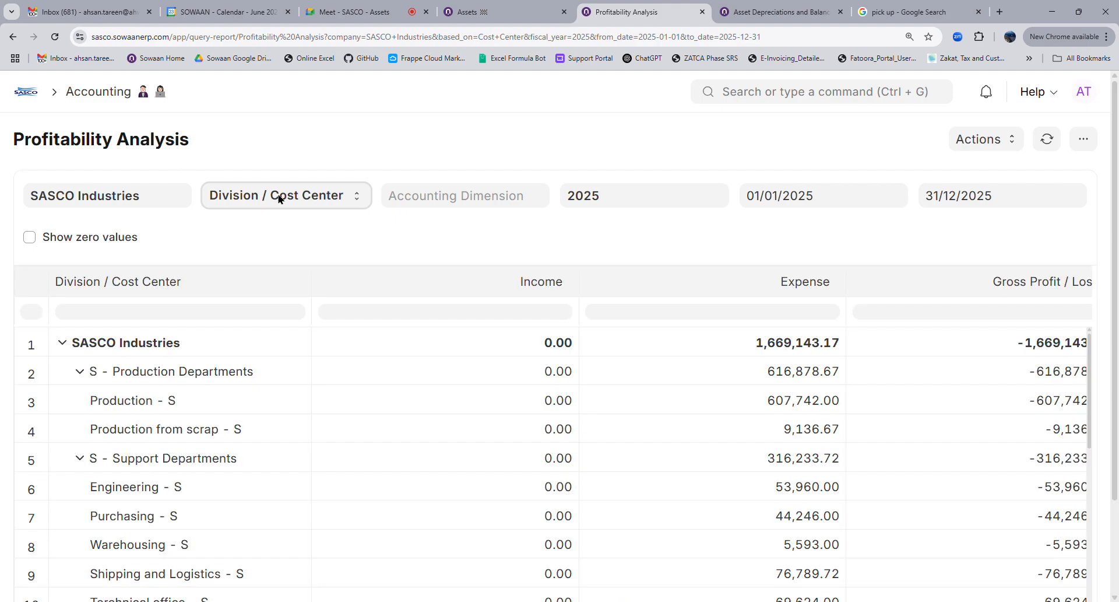
click(288, 257)
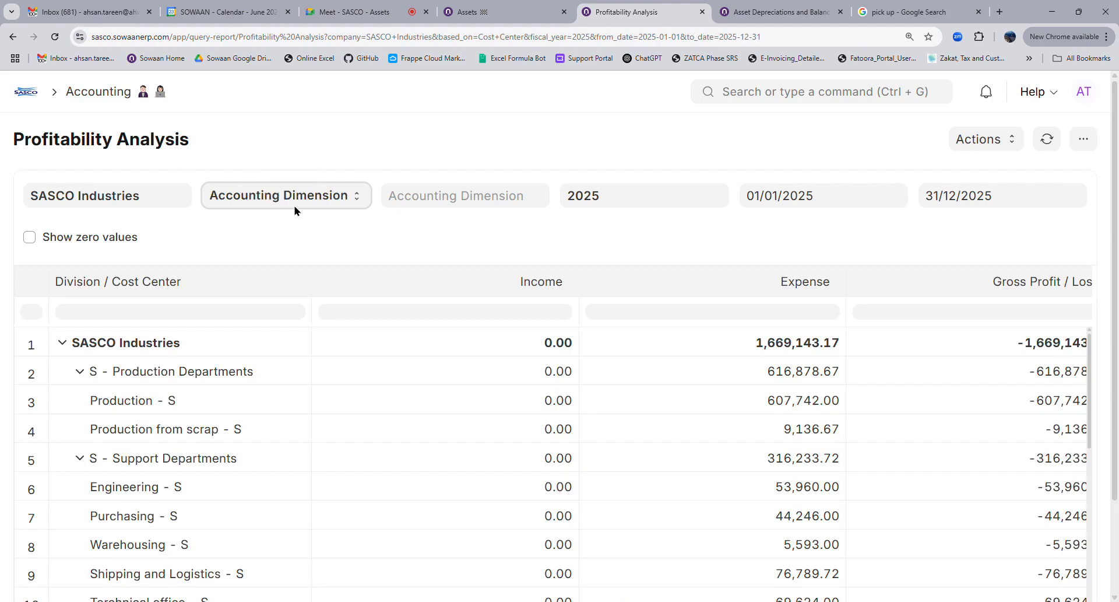
click(465, 211)
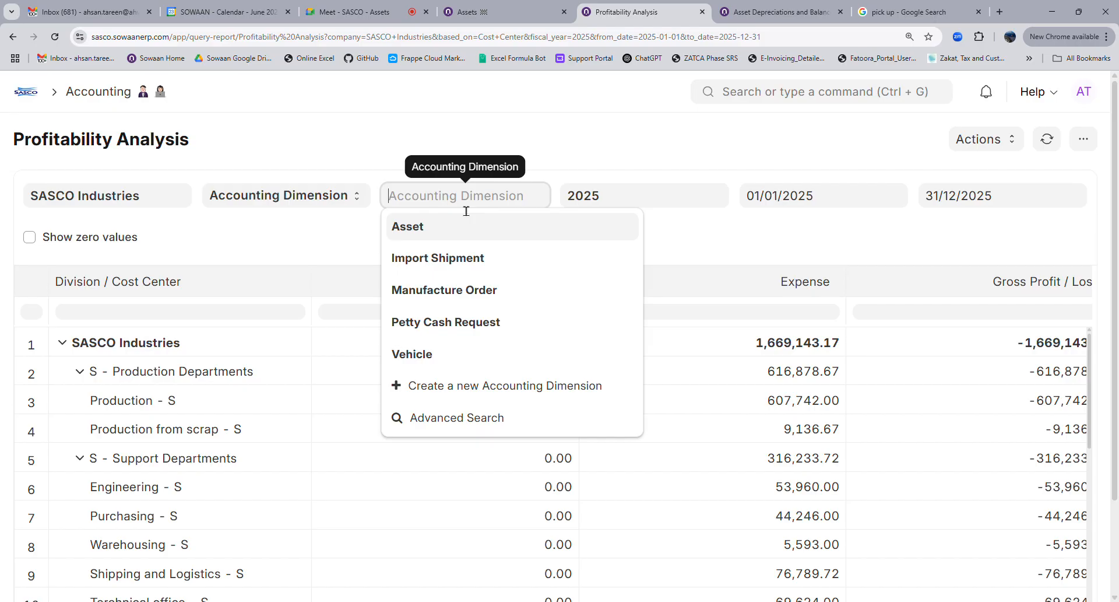
click(437, 231)
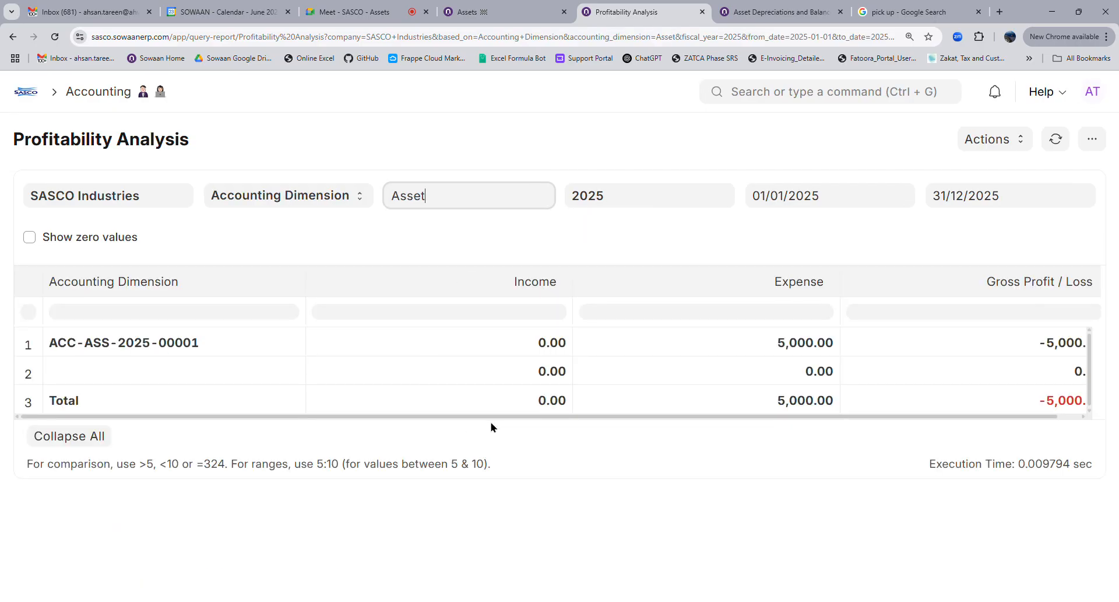
drag(521, 420, 579, 418)
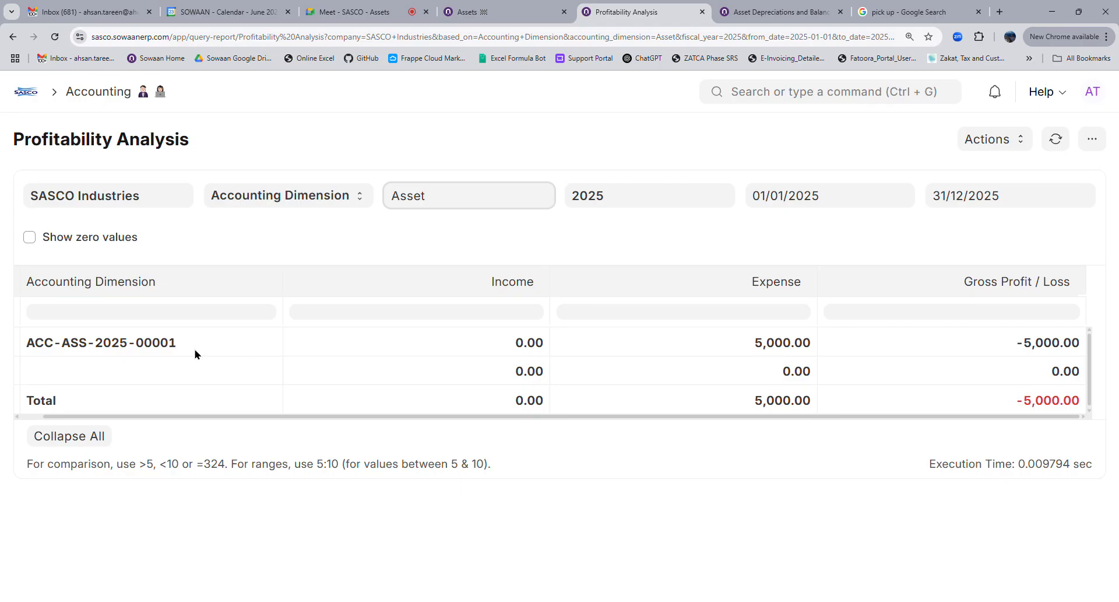
drag(189, 420, 113, 420)
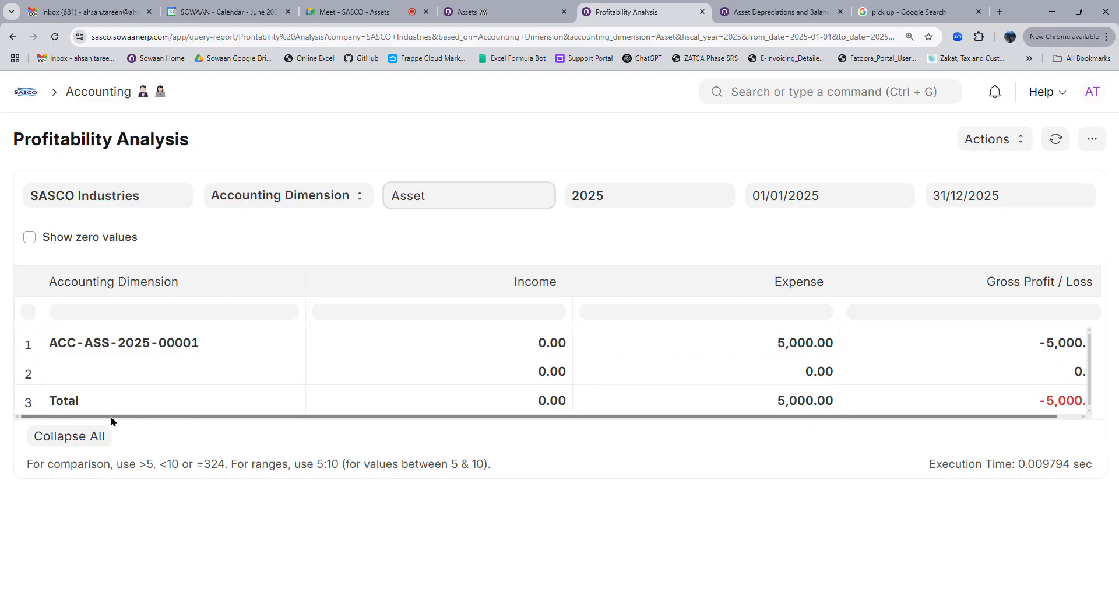
Try the Add Column option from the report menu, then close it without adding a column
click(1092, 139)
click(949, 303)
click(412, 211)
click(269, 150)
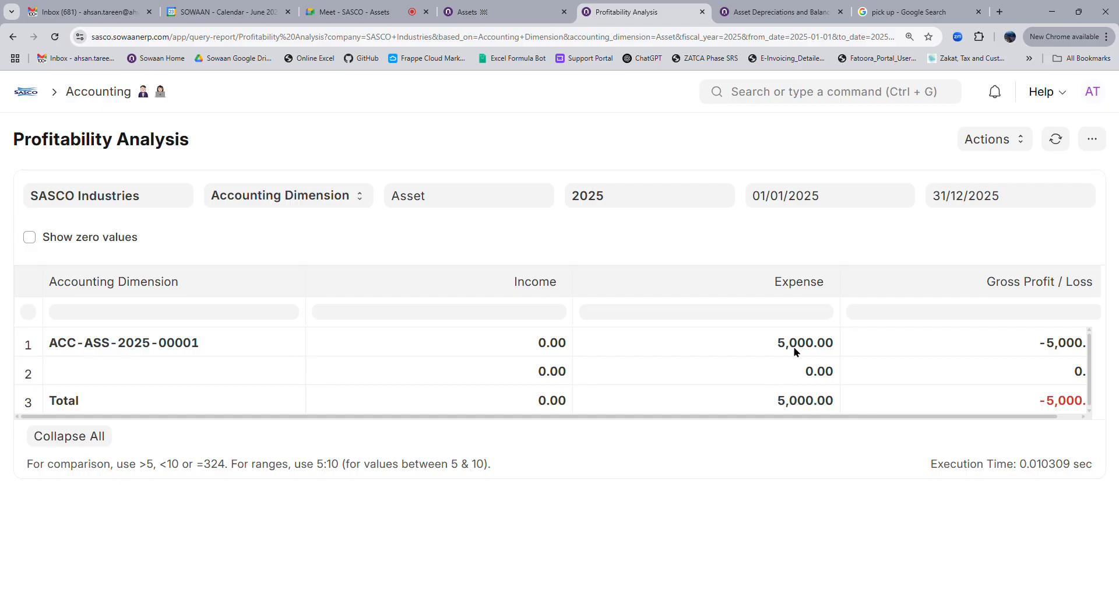
drag(817, 417, 867, 418)
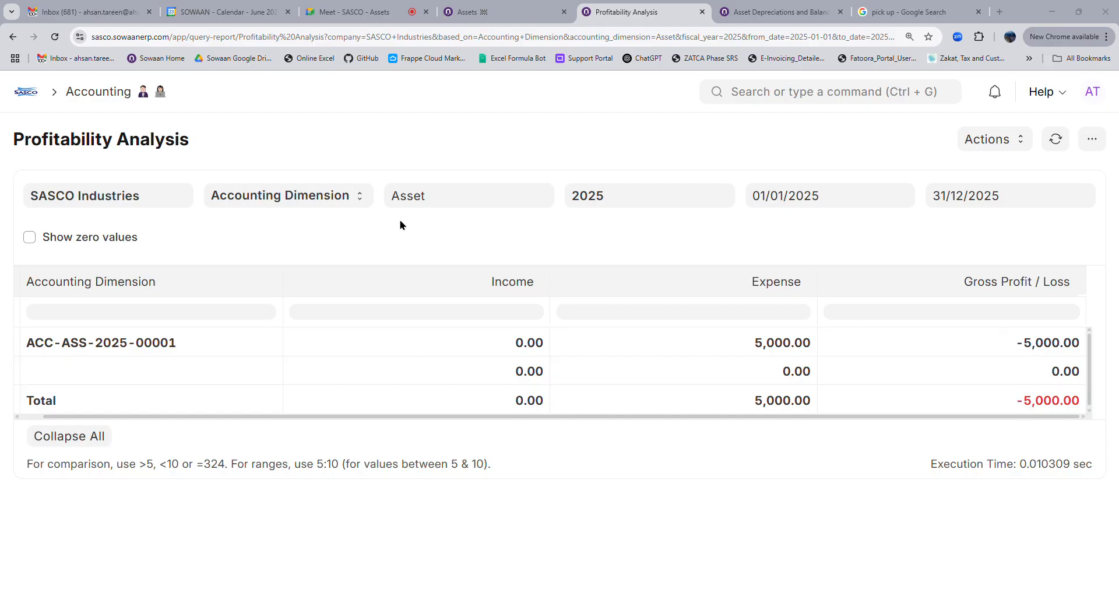
click(693, 208)
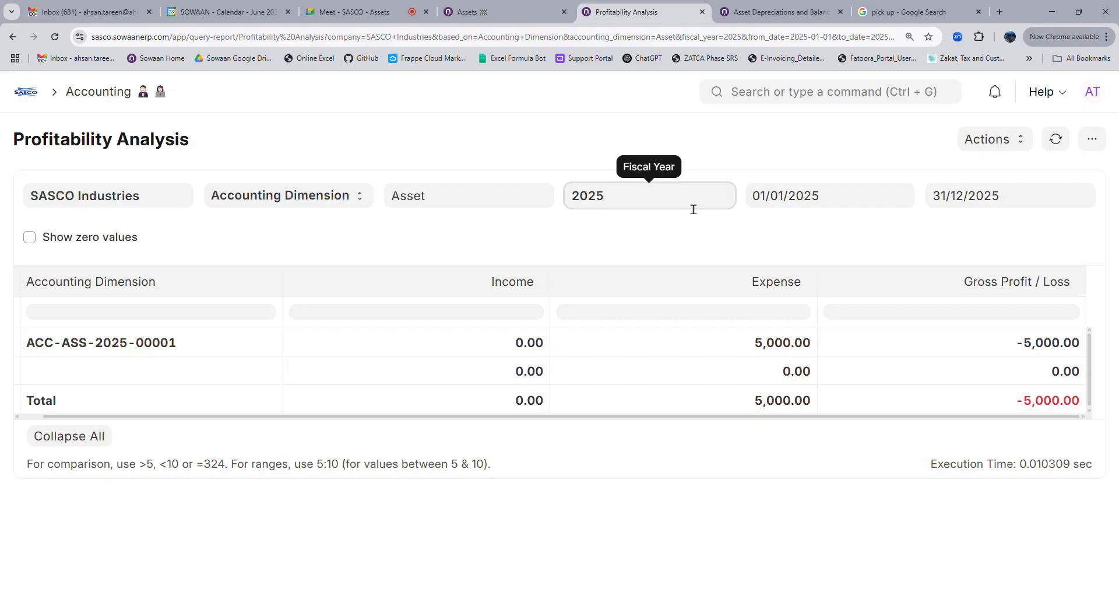
click(778, 206)
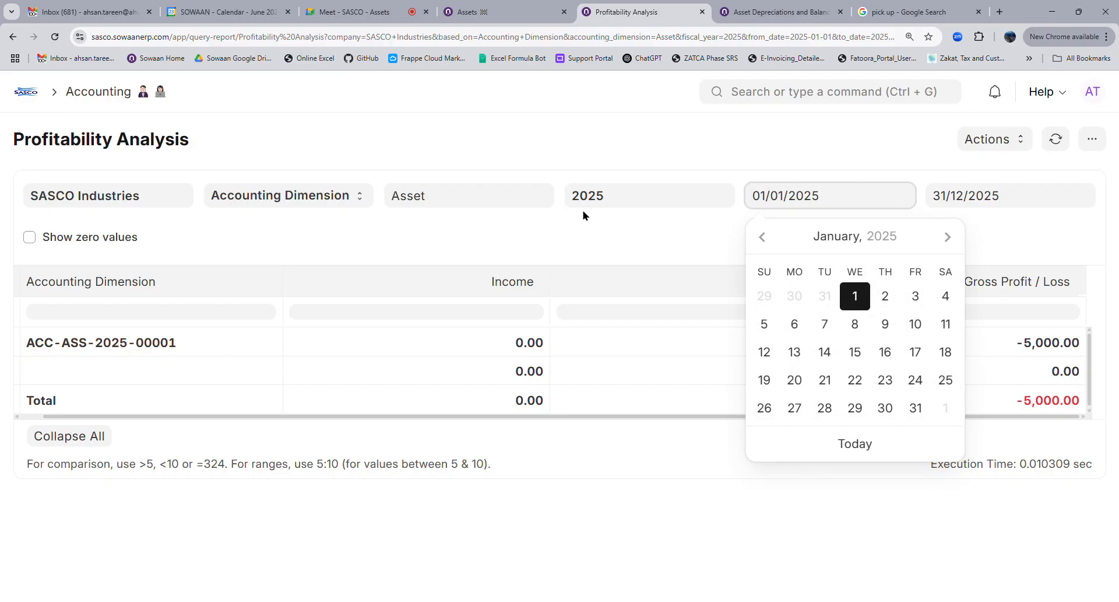
click(1008, 201)
click(845, 208)
click(996, 205)
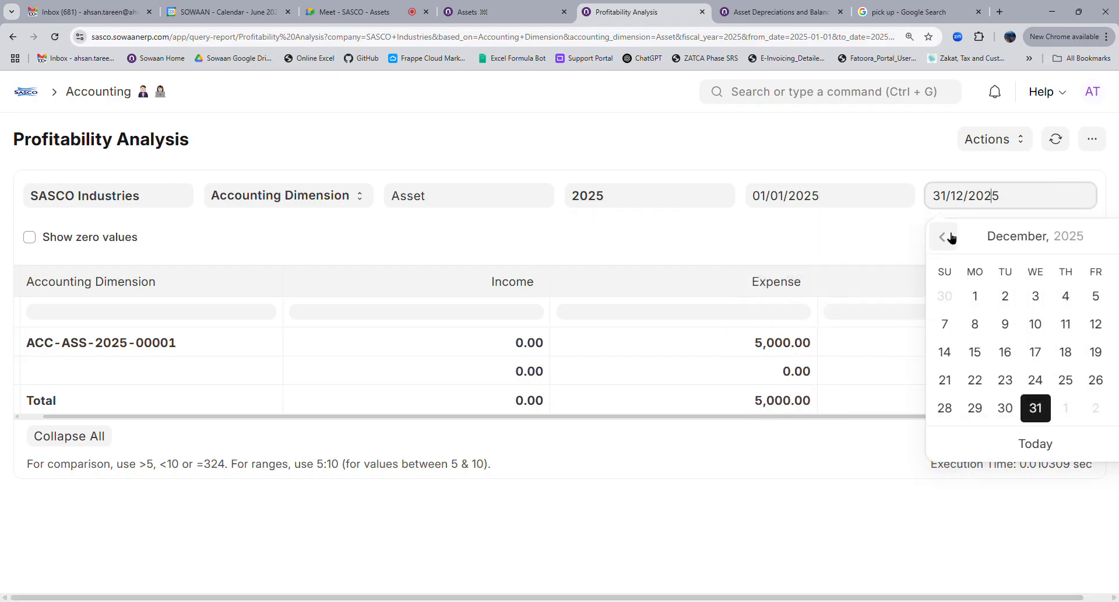
click(830, 235)
click(462, 203)
click(635, 208)
key(BackSpace)
key(BackSpace)
key(BackSpace)
key(BackSpace)
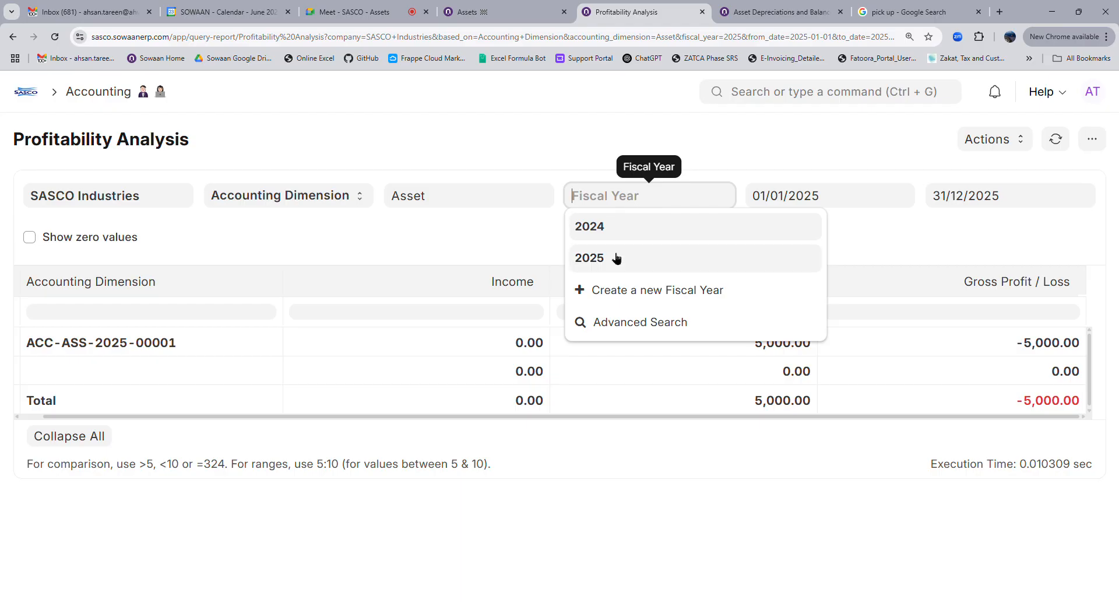
click(615, 256)
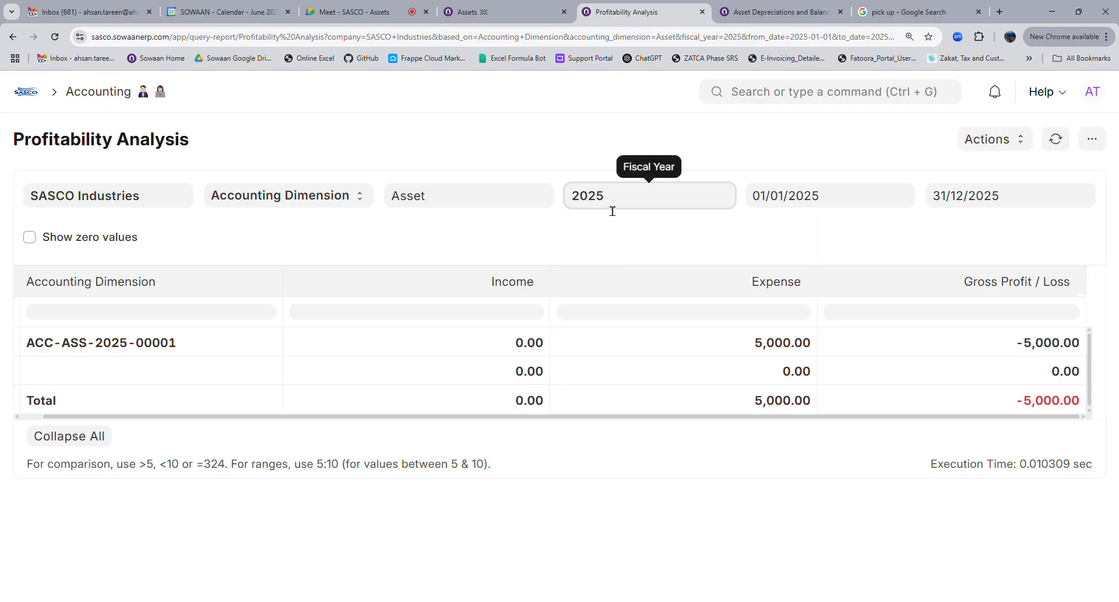
key(Tab)
click(966, 201)
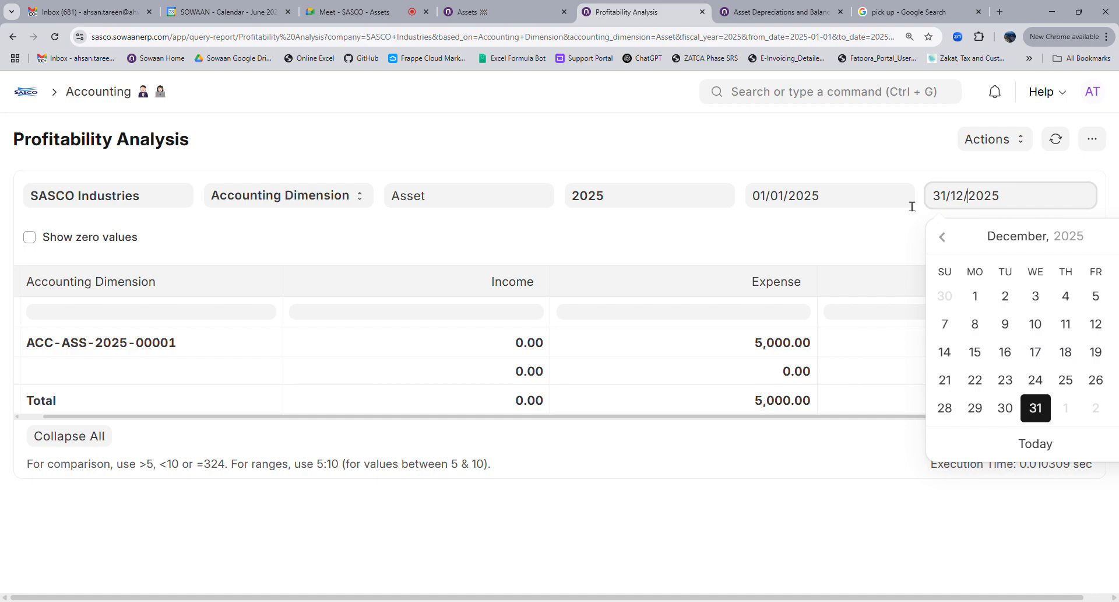
click(875, 204)
key(Escape)
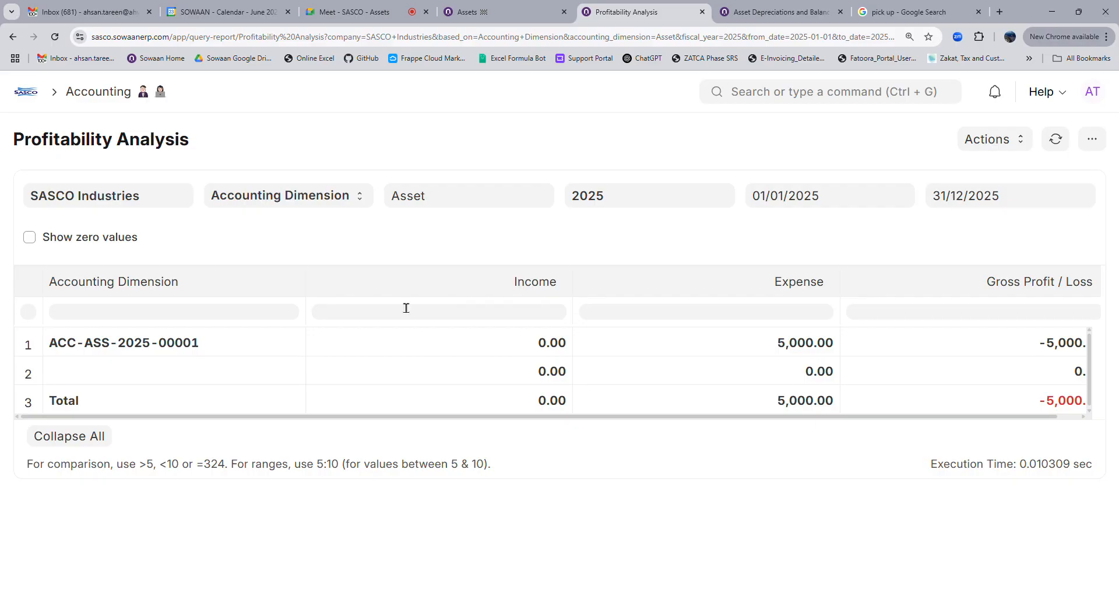
From the Assets workspace, open the Fixed Asset Register and scroll through its chart and asset table
click(26, 93)
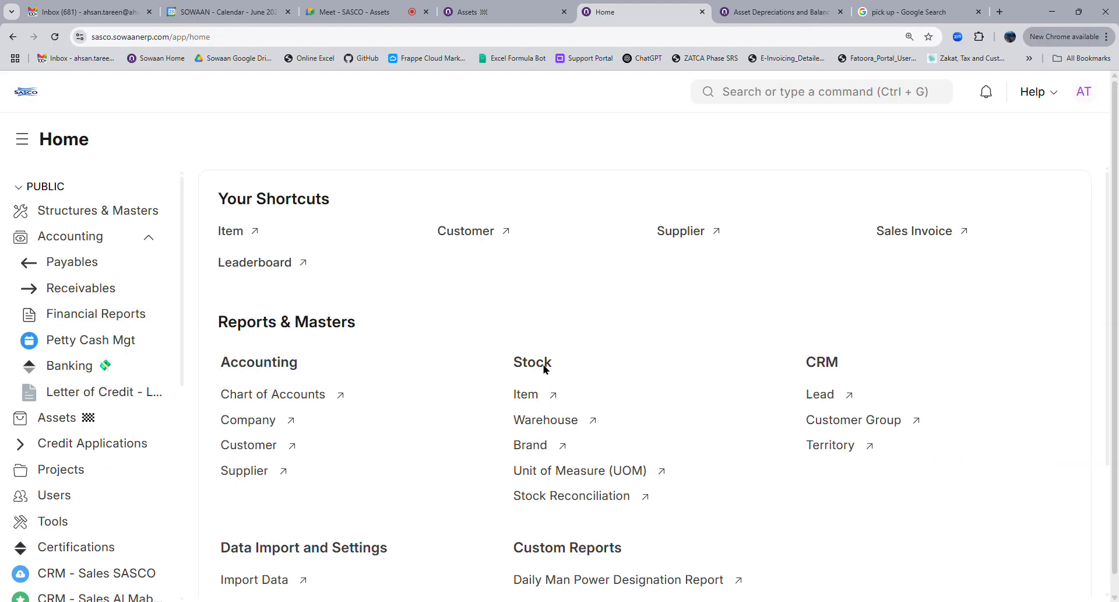
click(56, 420)
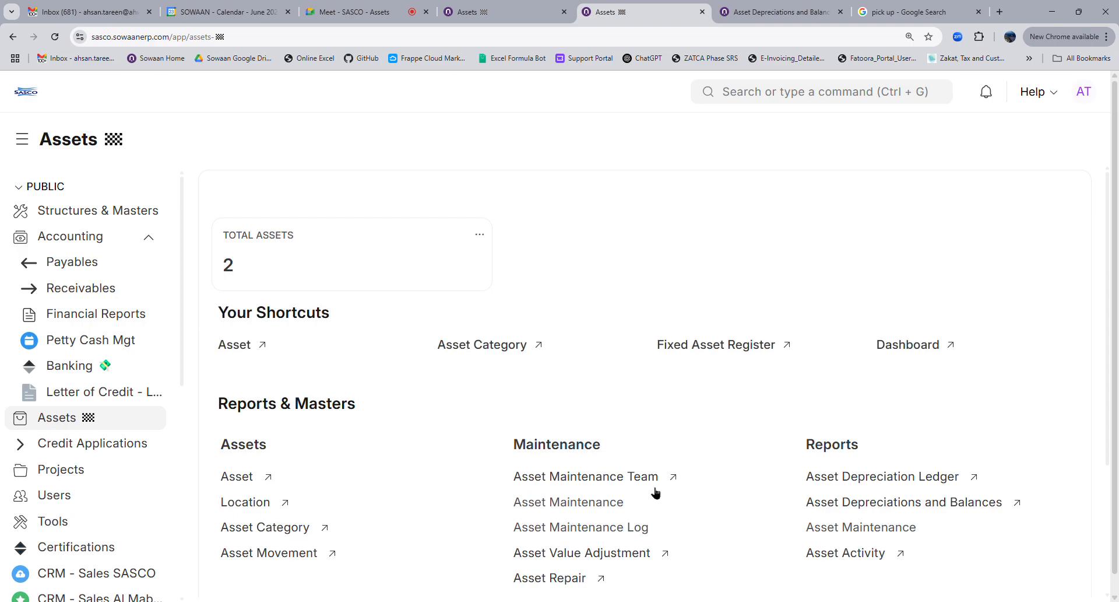
scroll(655, 492, down, 3)
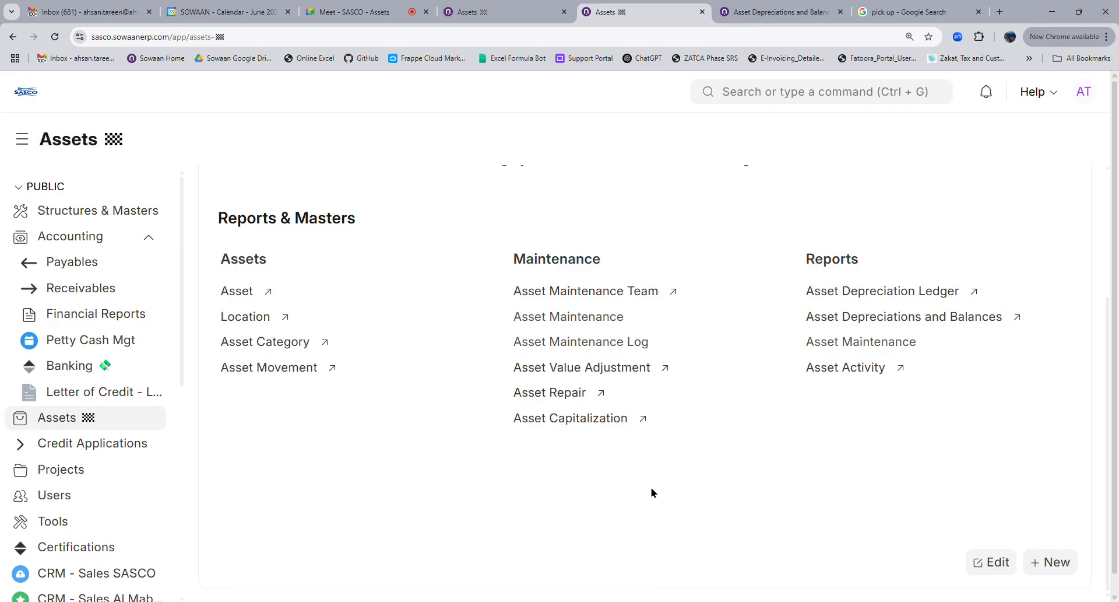
scroll(650, 487, up, 3)
click(701, 344)
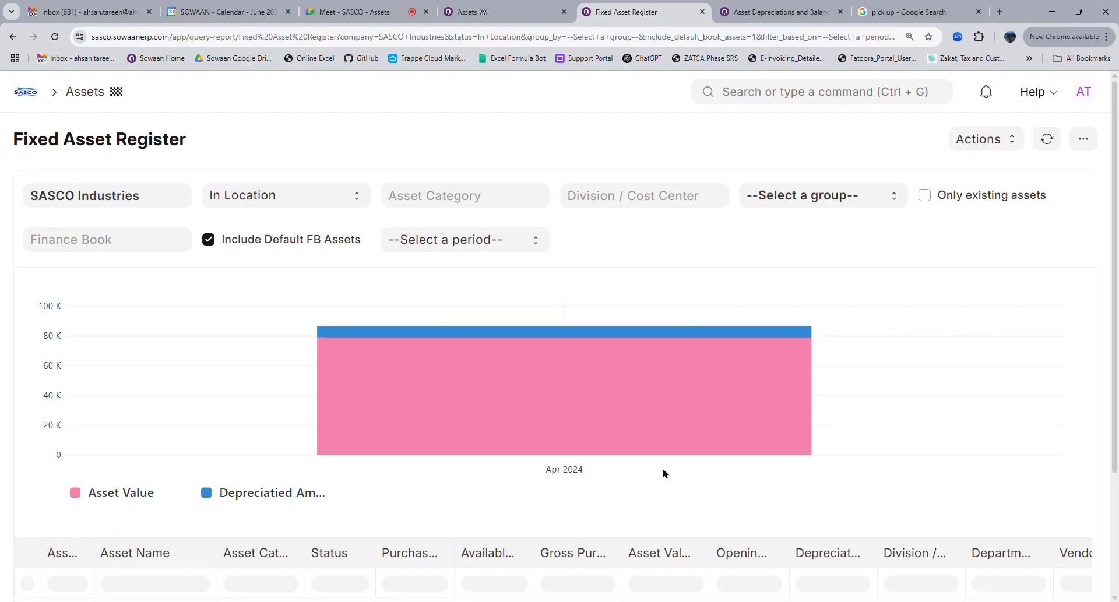
scroll(664, 473, down, 3)
scroll(663, 473, up, 3)
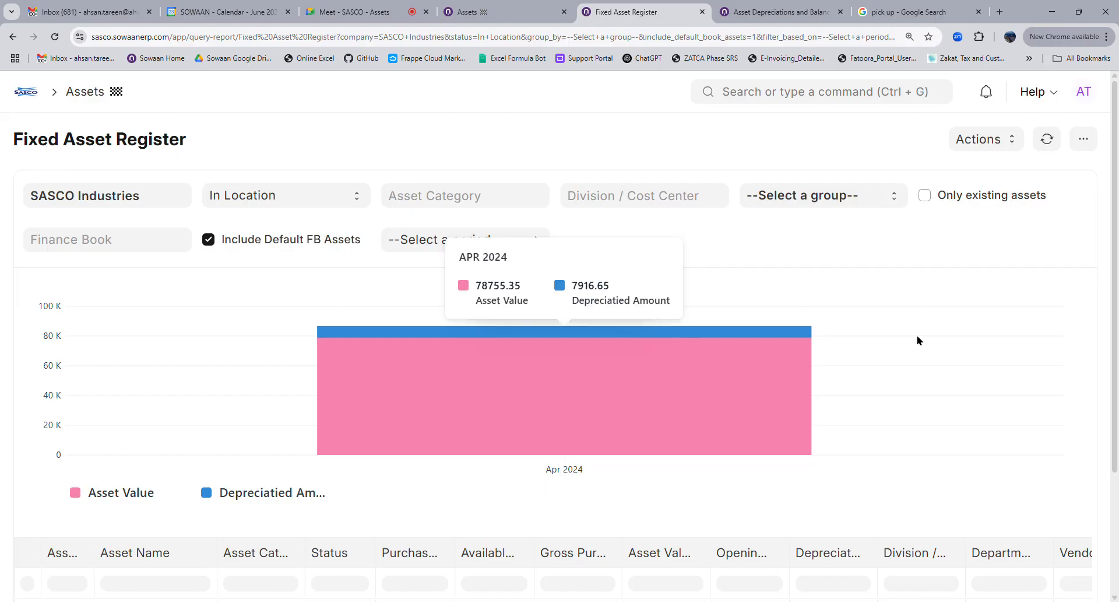
scroll(901, 378, down, 3)
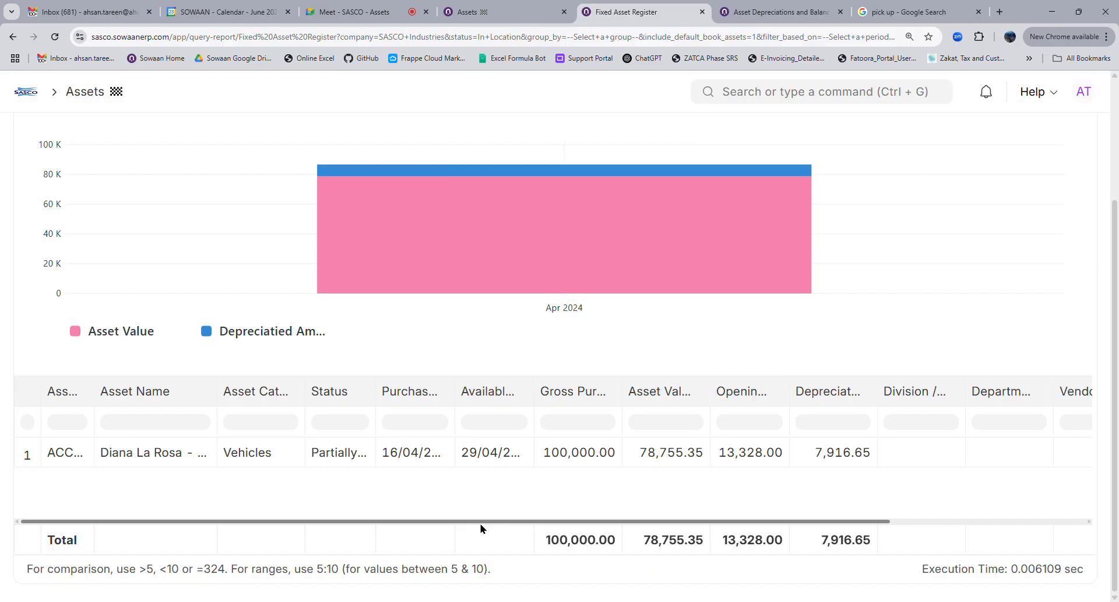
drag(487, 526, 370, 519)
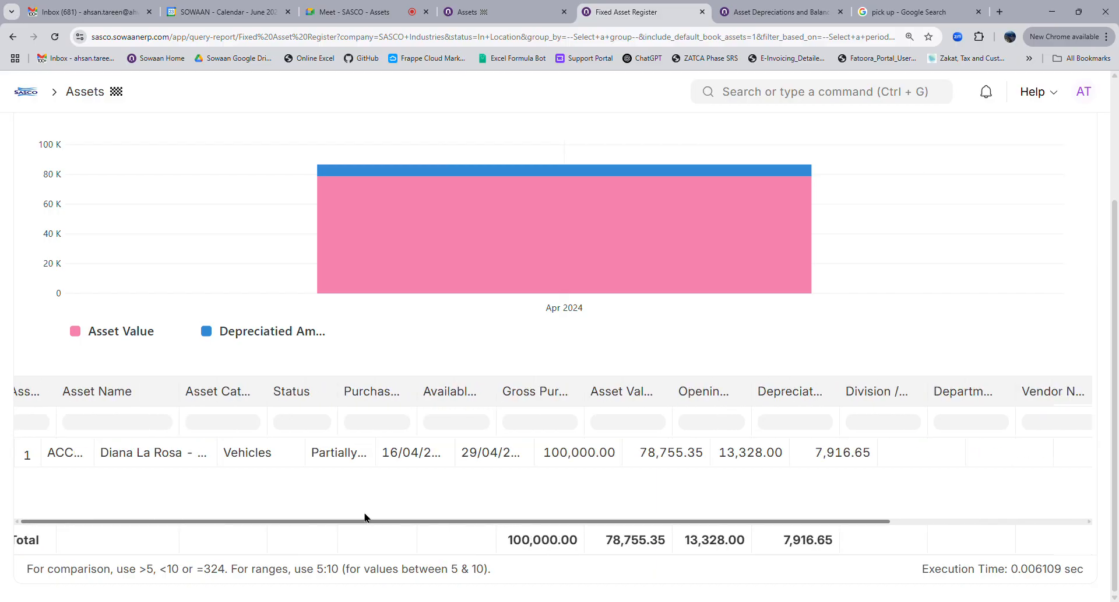
scroll(695, 309, up, 1)
scroll(695, 312, up, 2)
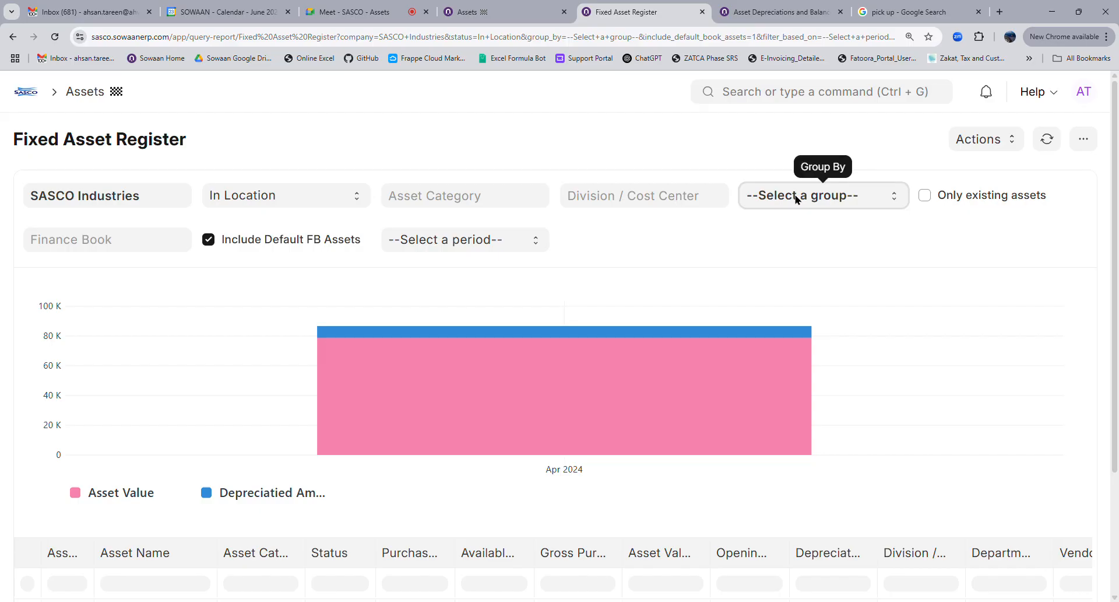
Group the Fixed Asset Register by Asset Category, then open the Asset list showing two Vehicles assets
click(803, 244)
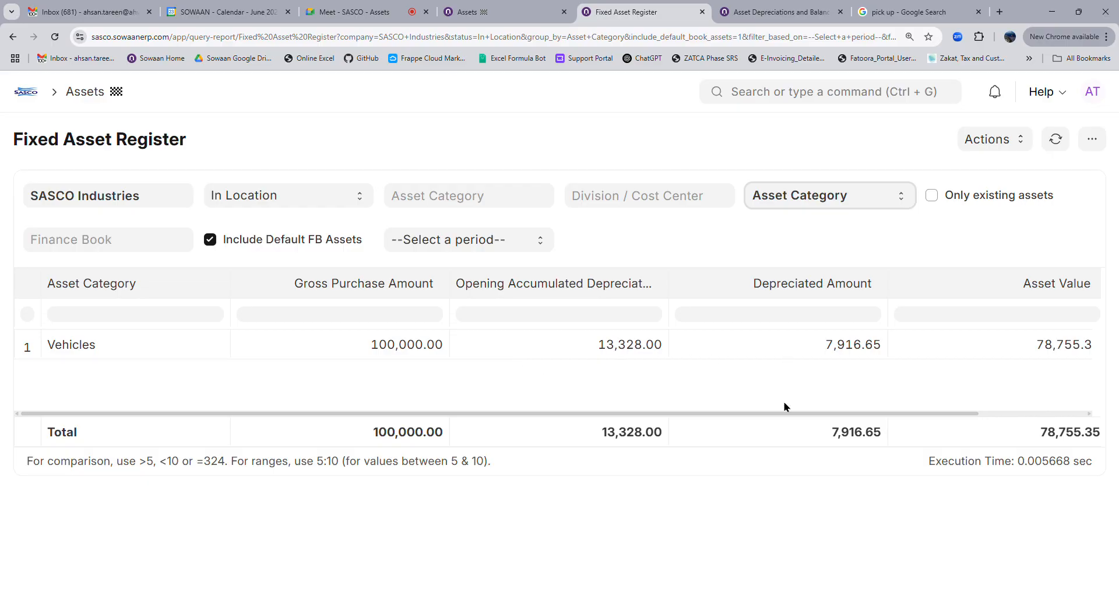
drag(927, 414, 730, 408)
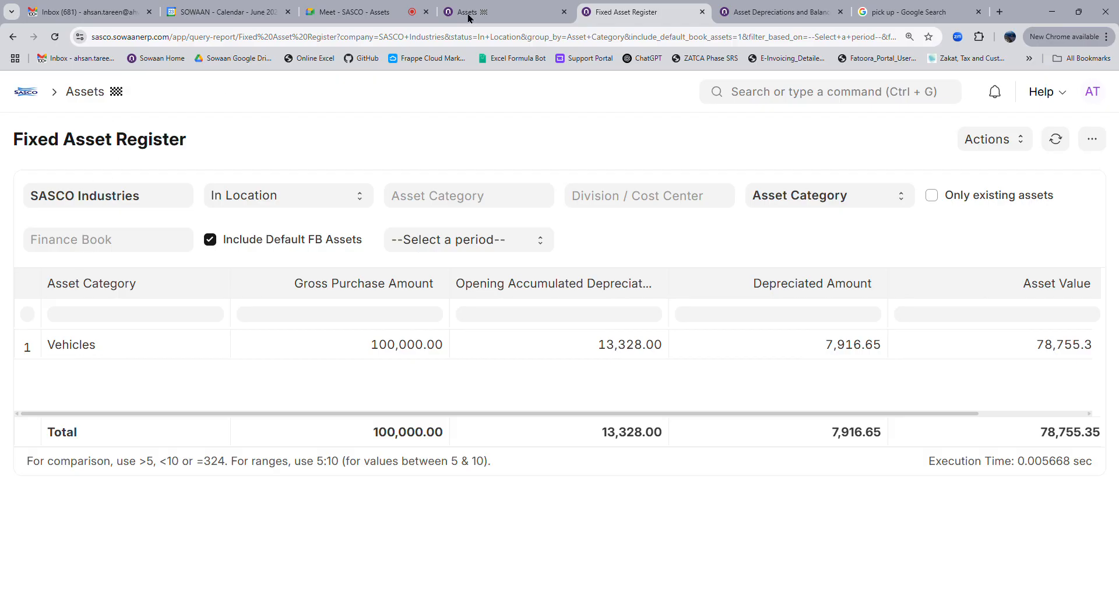
click(773, 11)
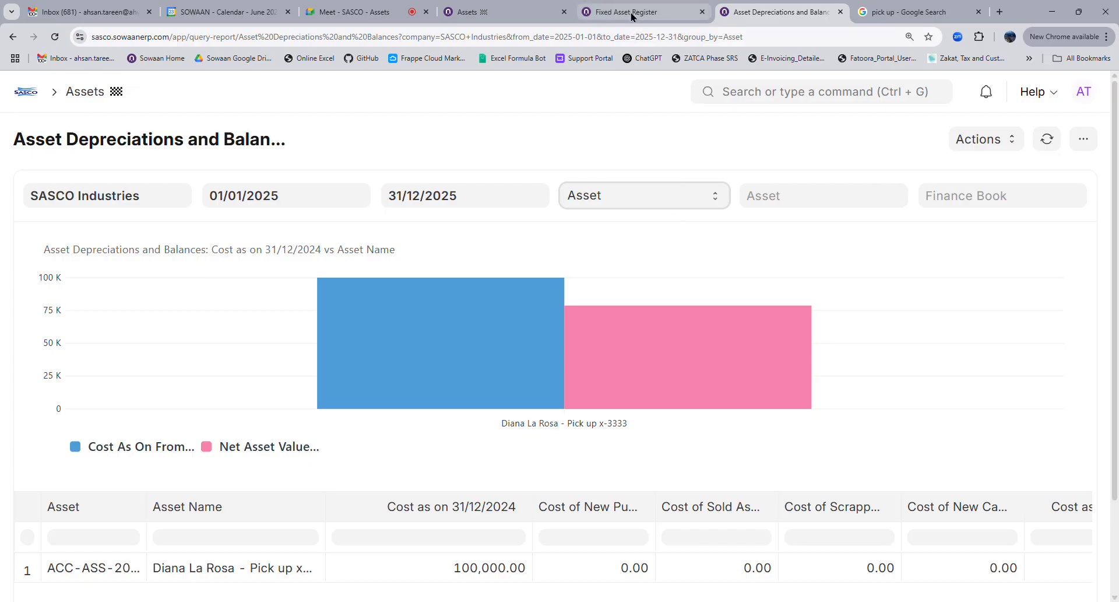
click(495, 13)
click(233, 295)
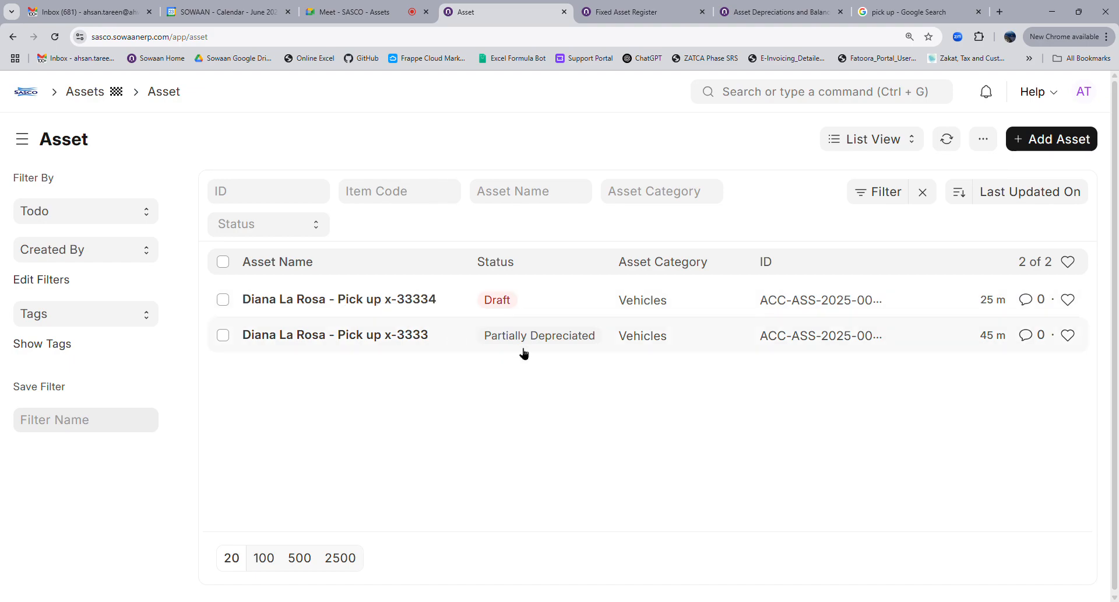
Open draft asset ACC-ASS-2025-00002 from the list and scroll through its purchase and depreciation details
click(223, 300)
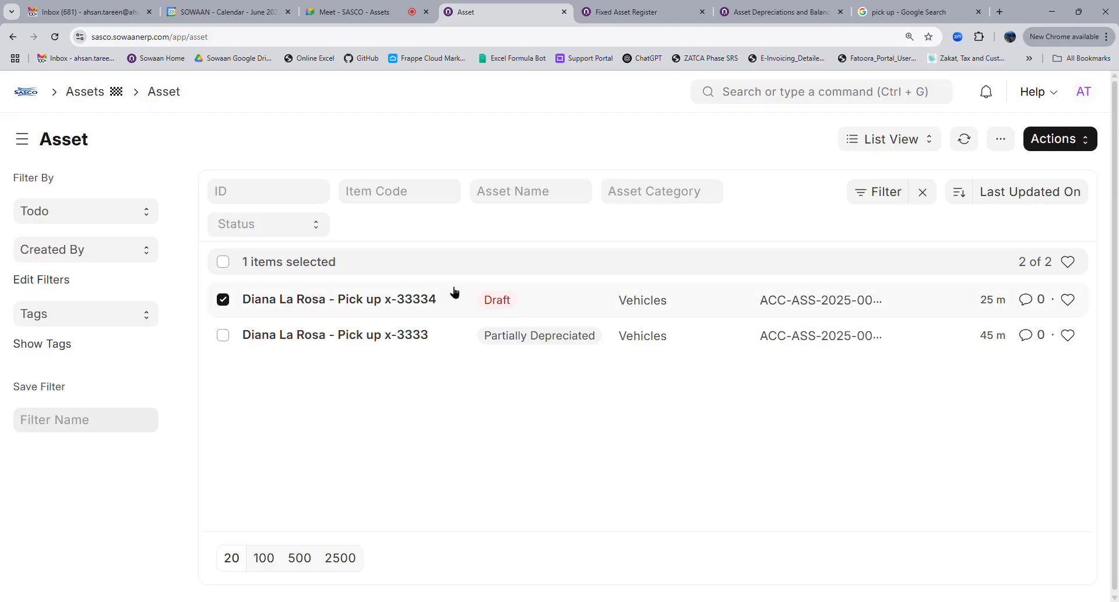
click(398, 299)
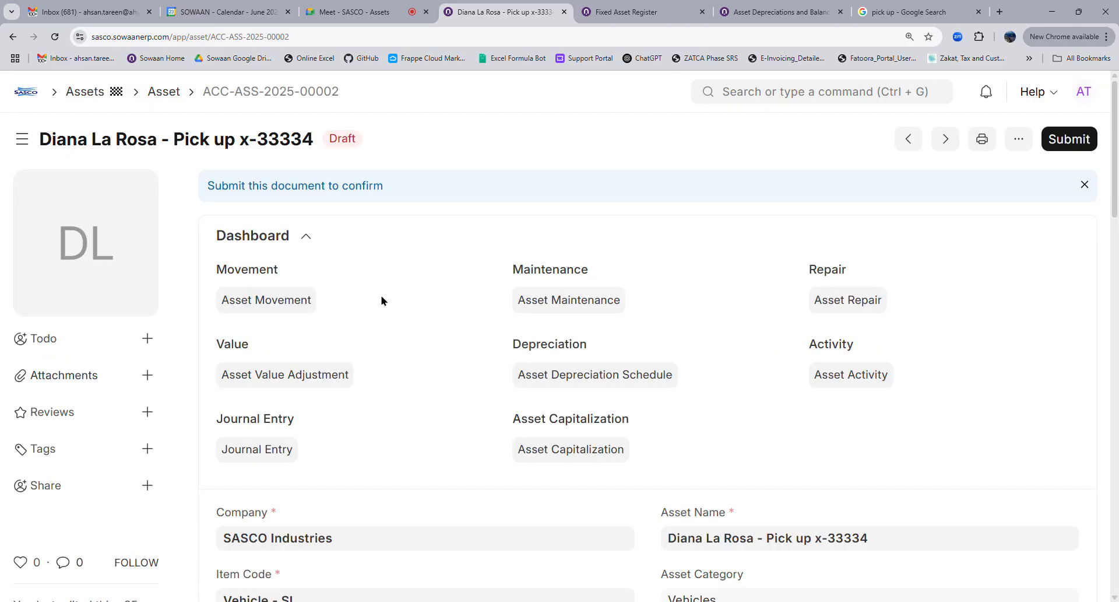
scroll(519, 228, down, 4)
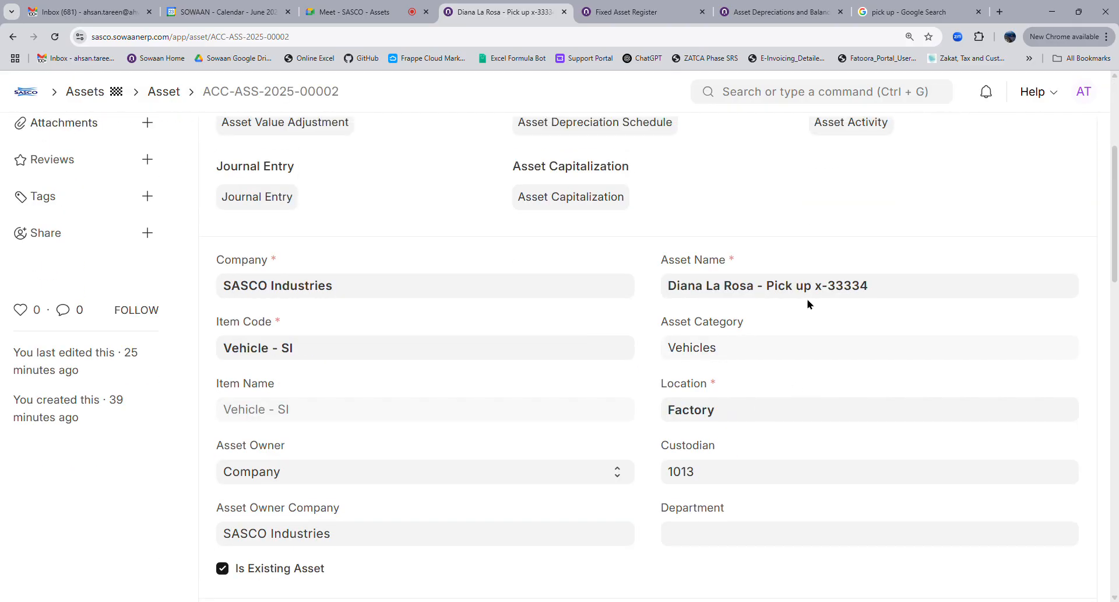
drag(839, 290, 887, 290)
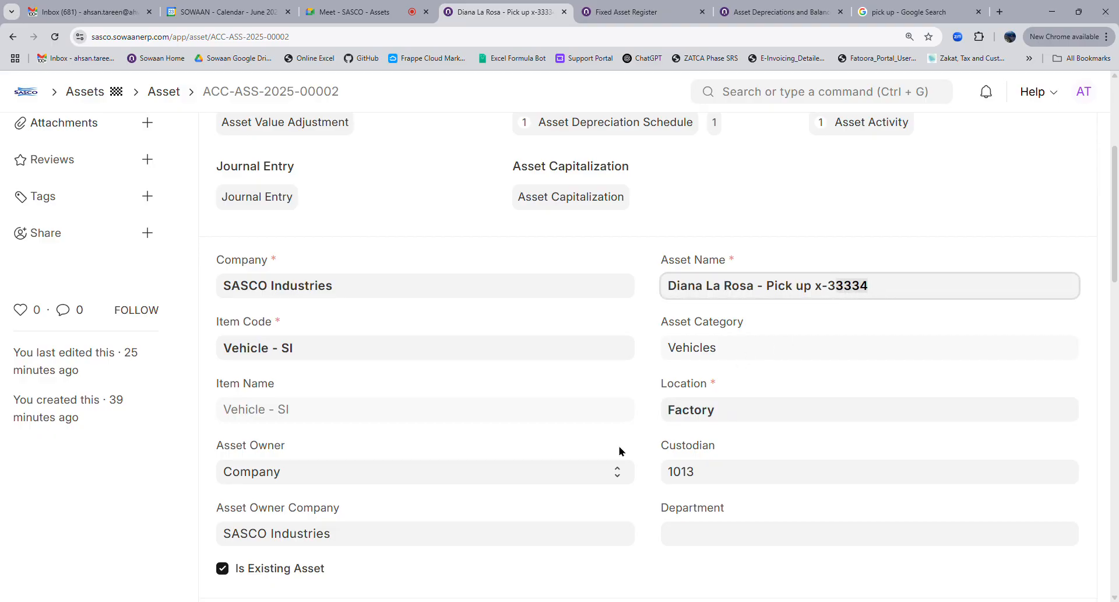
scroll(634, 454, down, 4)
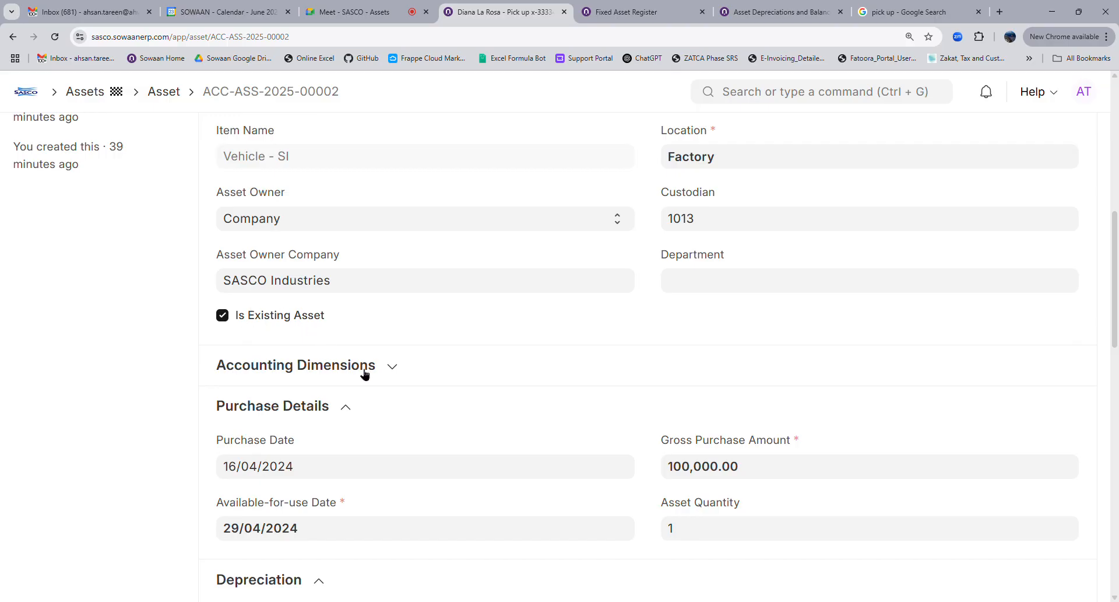
scroll(716, 362, up, 4)
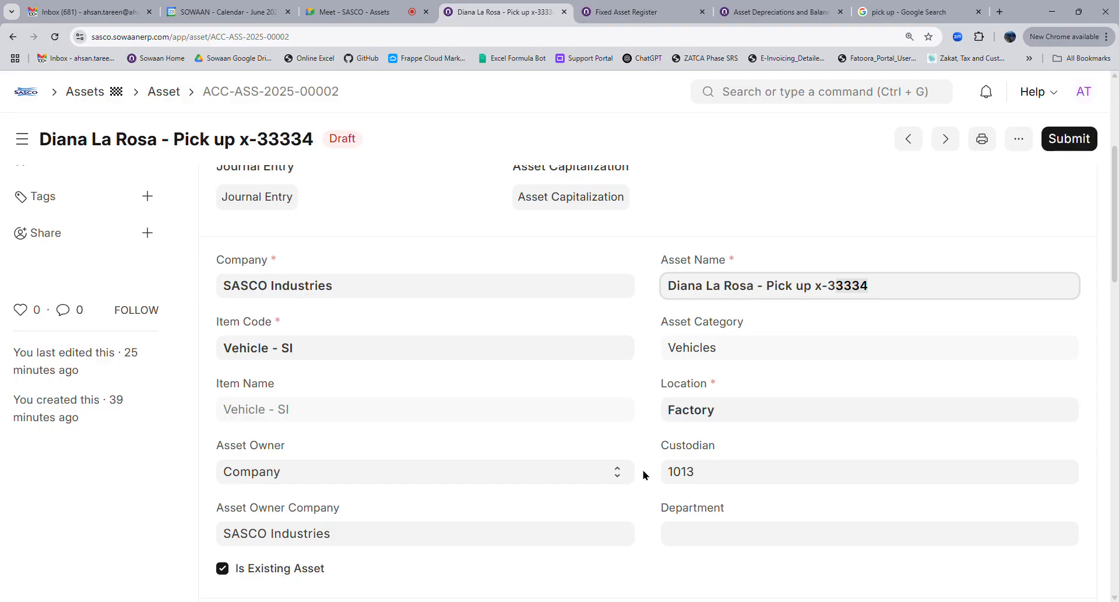
scroll(643, 475, down, 4)
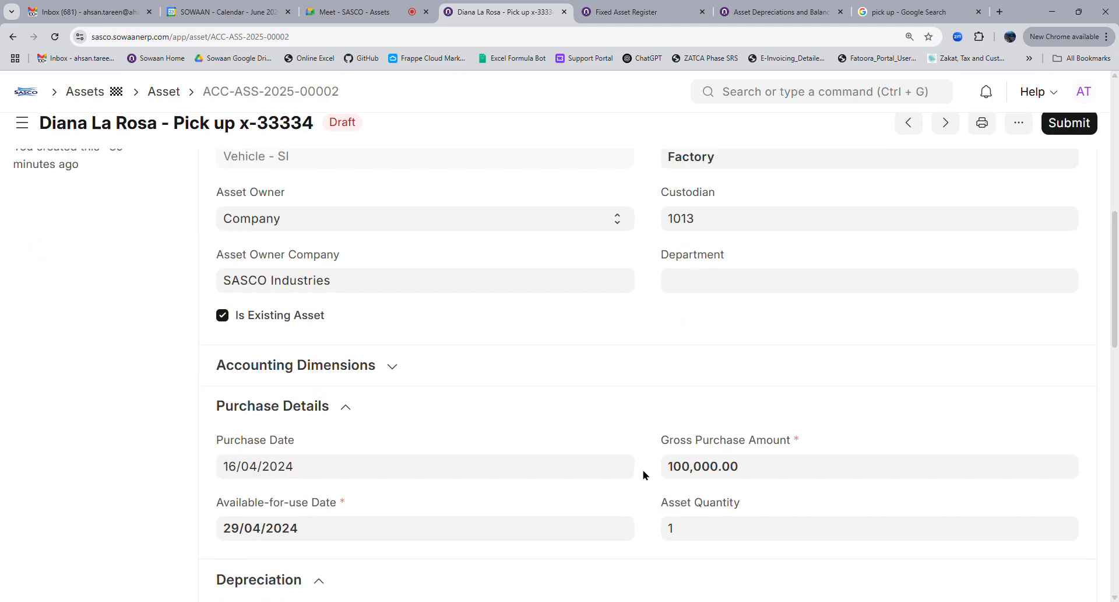
Expand the Accounting Dimensions and Other Details sections and review them
click(380, 368)
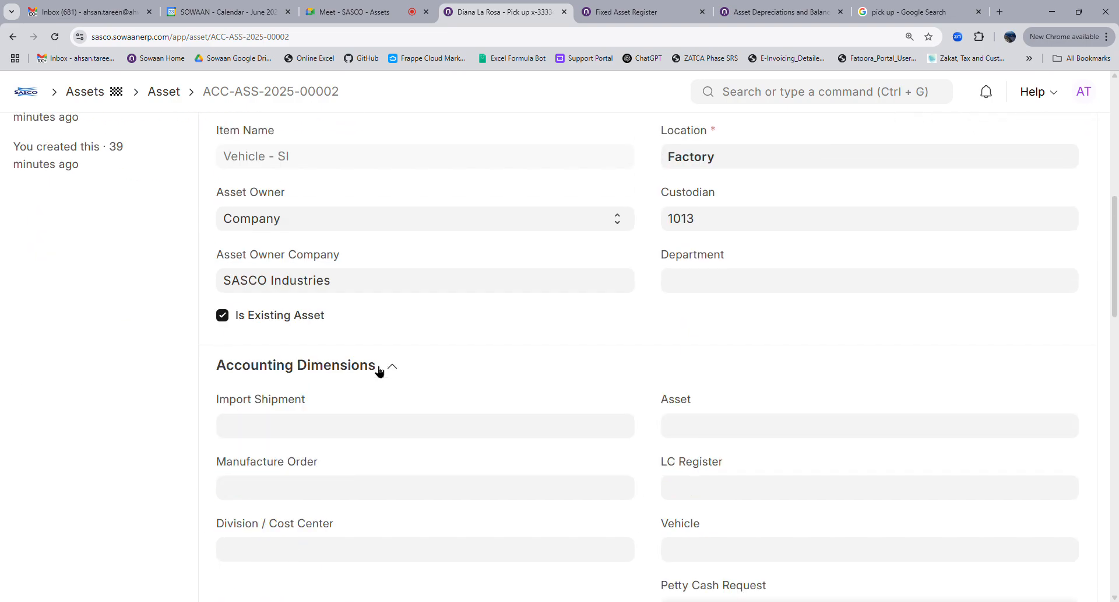
scroll(583, 455, down, 4)
scroll(571, 459, down, 4)
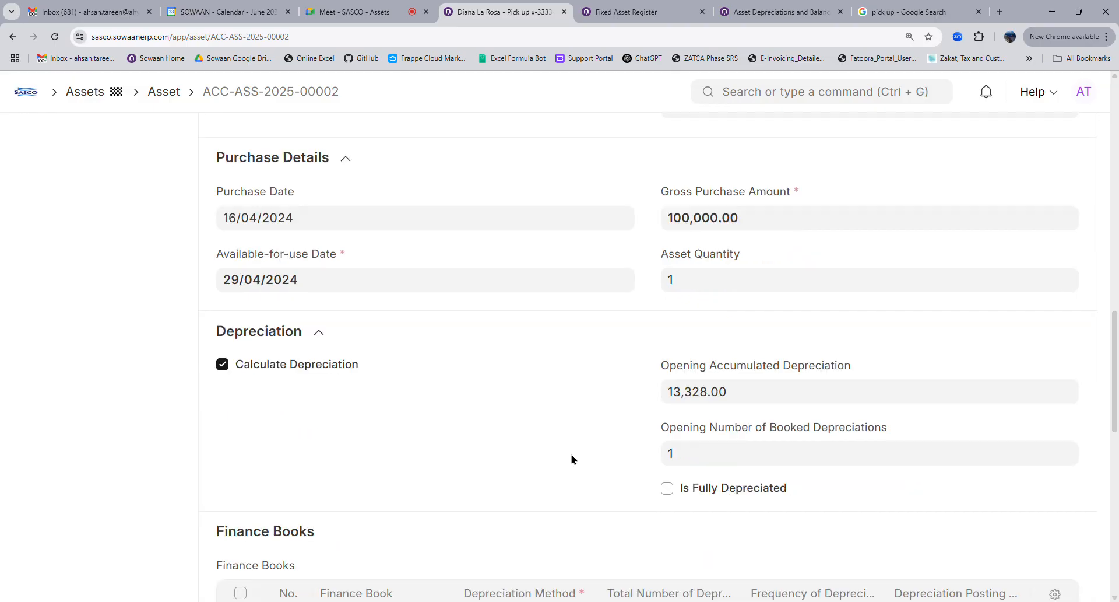
scroll(571, 459, down, 4)
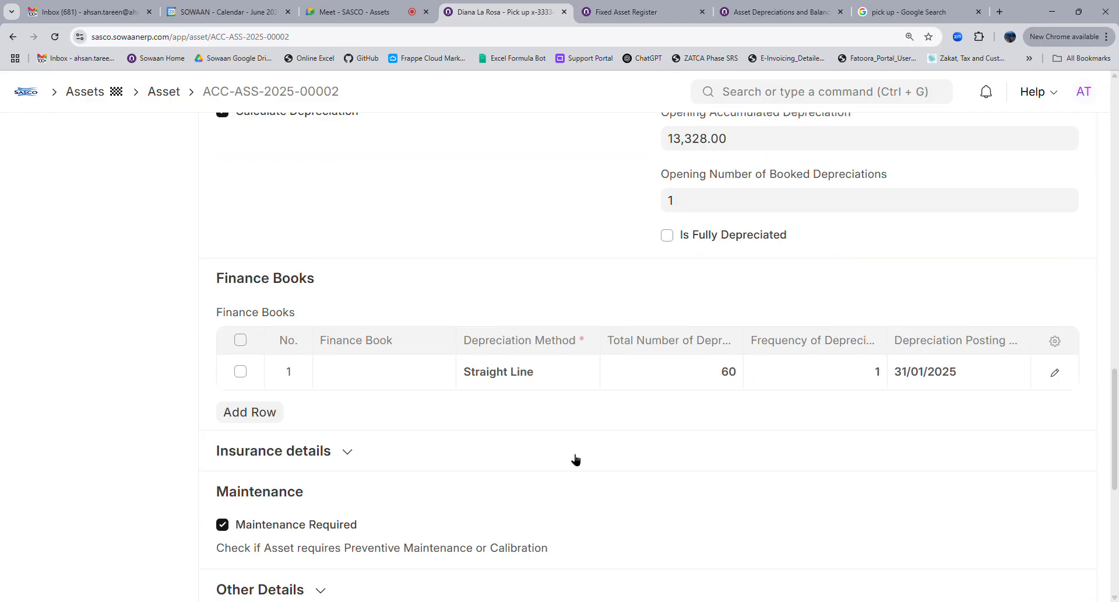
scroll(576, 460, down, 4)
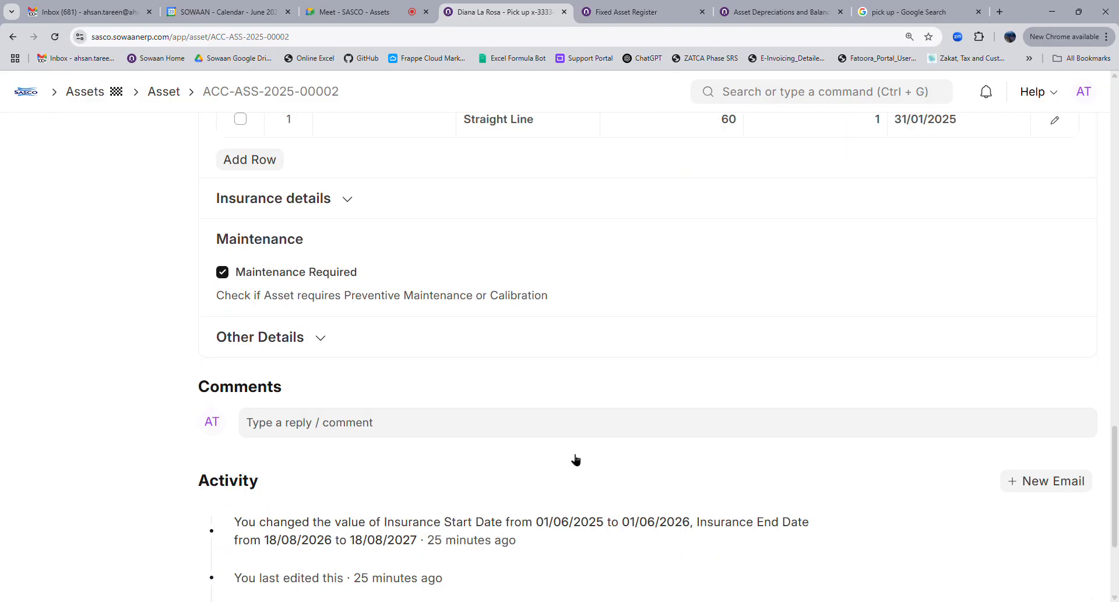
click(300, 343)
scroll(612, 439, up, 4)
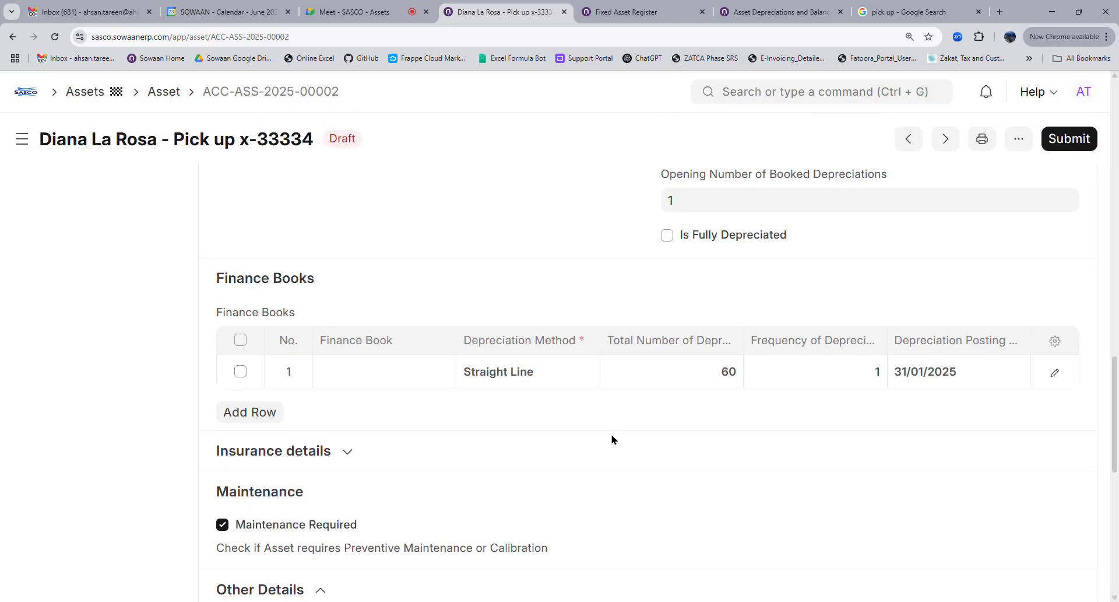
scroll(612, 439, up, 12)
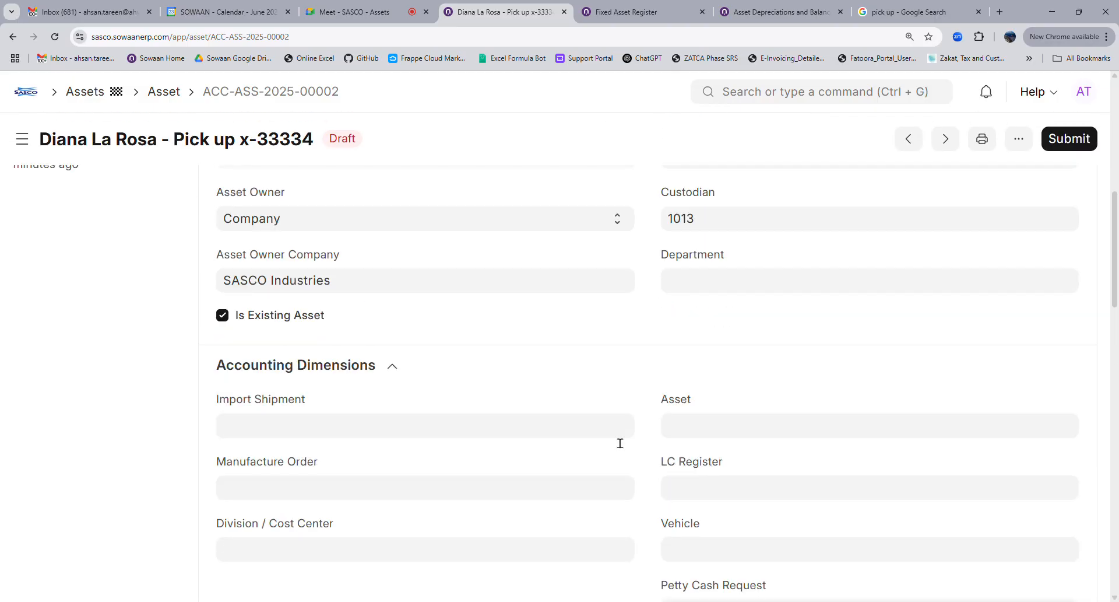
scroll(617, 442, up, 4)
scroll(612, 439, up, 4)
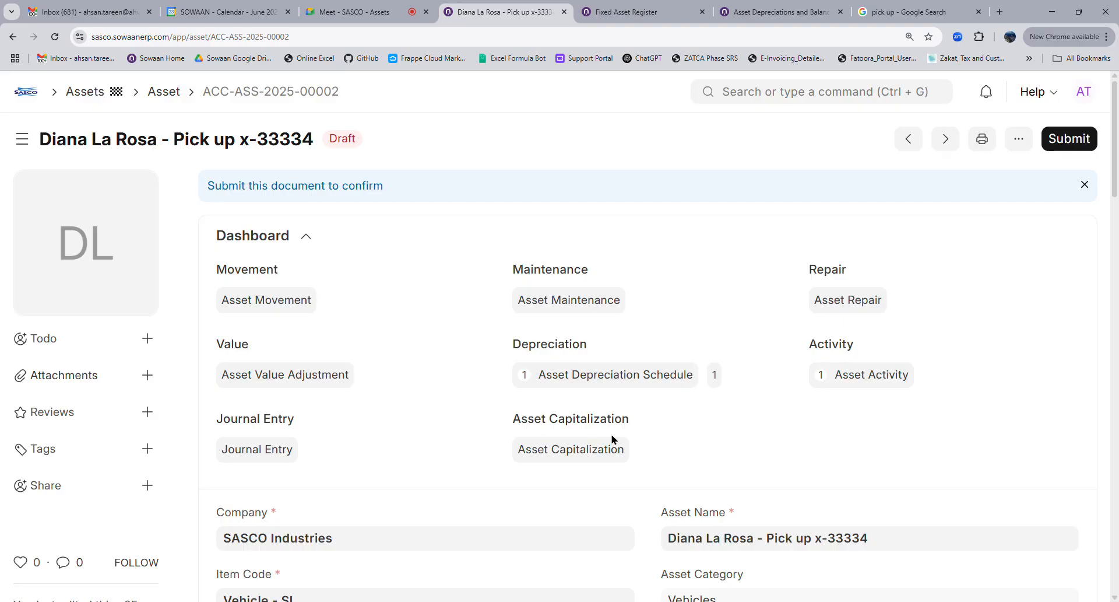
Stop presenting your screen in the 'SASCO - Assets' Meet call
click(336, 11)
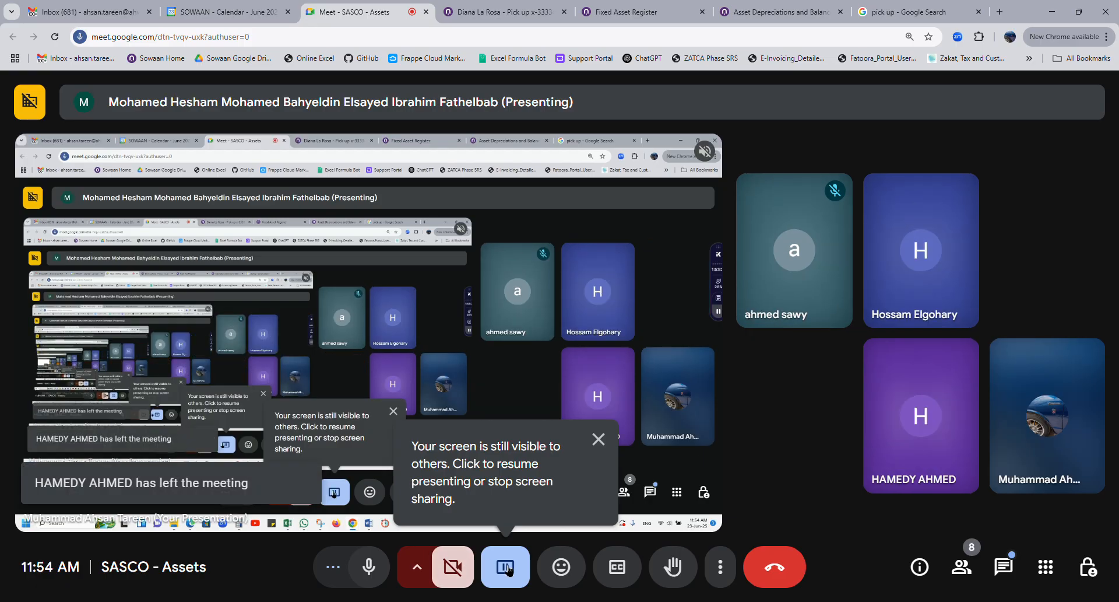
click(513, 561)
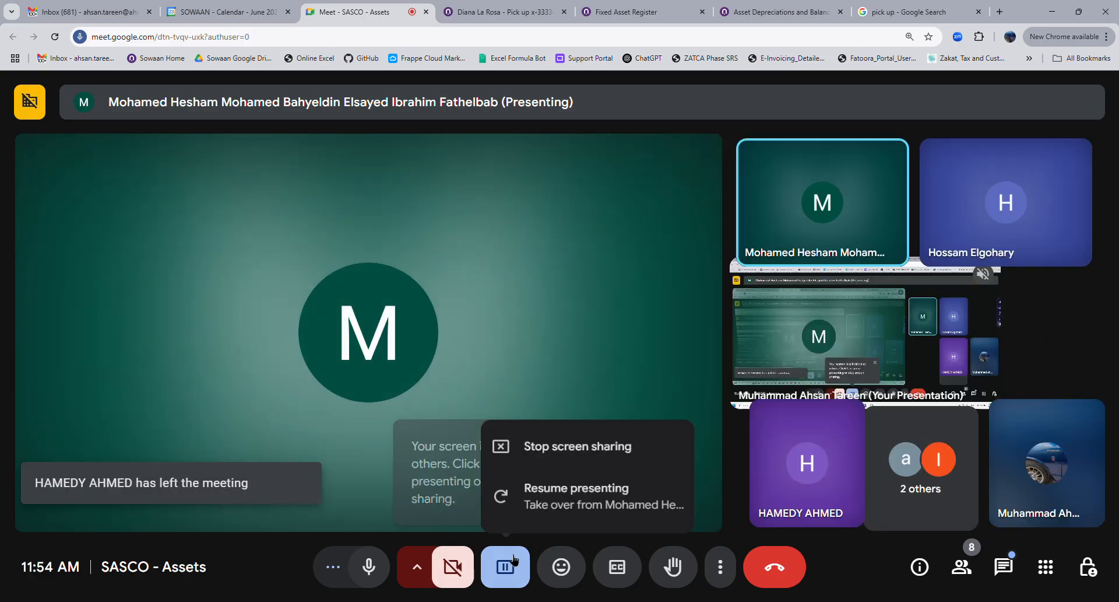
click(550, 444)
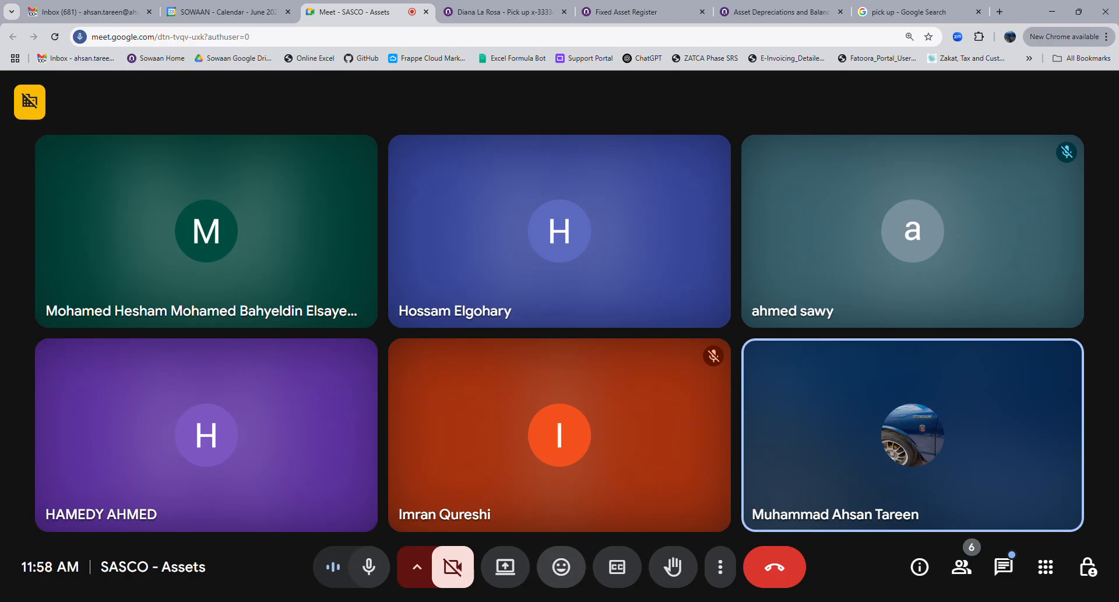
Present the entire screen to the Meet call and return to draft asset ACC-ASS-2025-00002
click(520, 560)
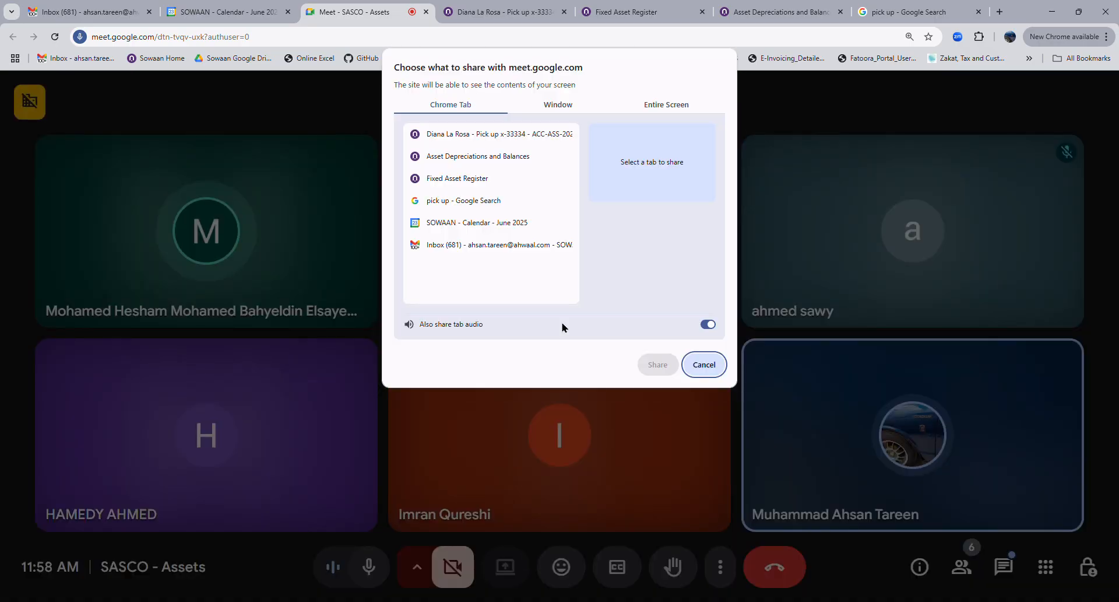
click(646, 104)
click(471, 185)
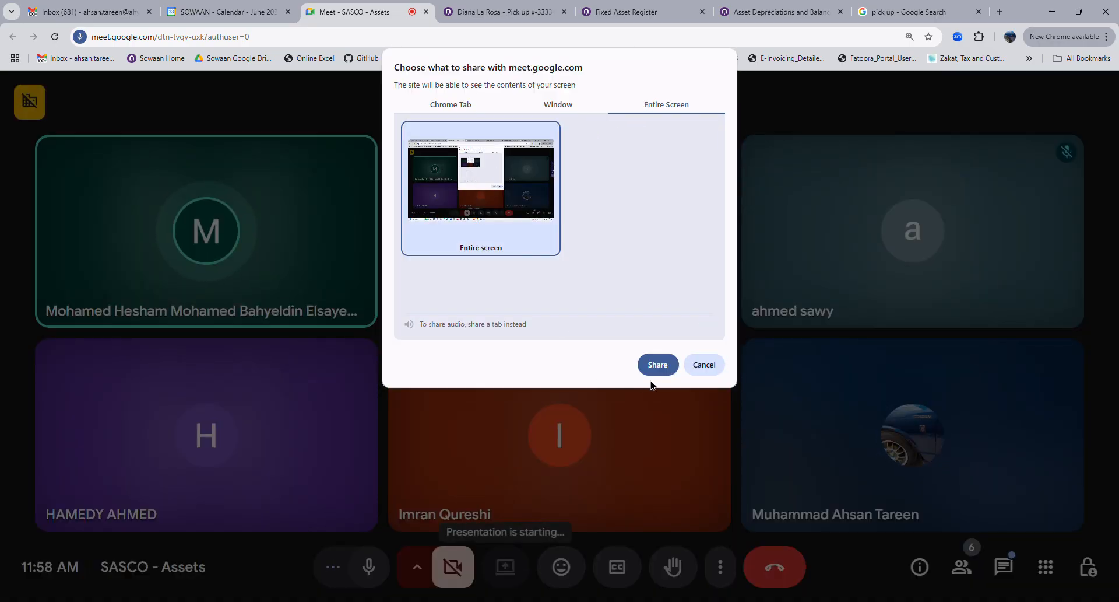
click(665, 367)
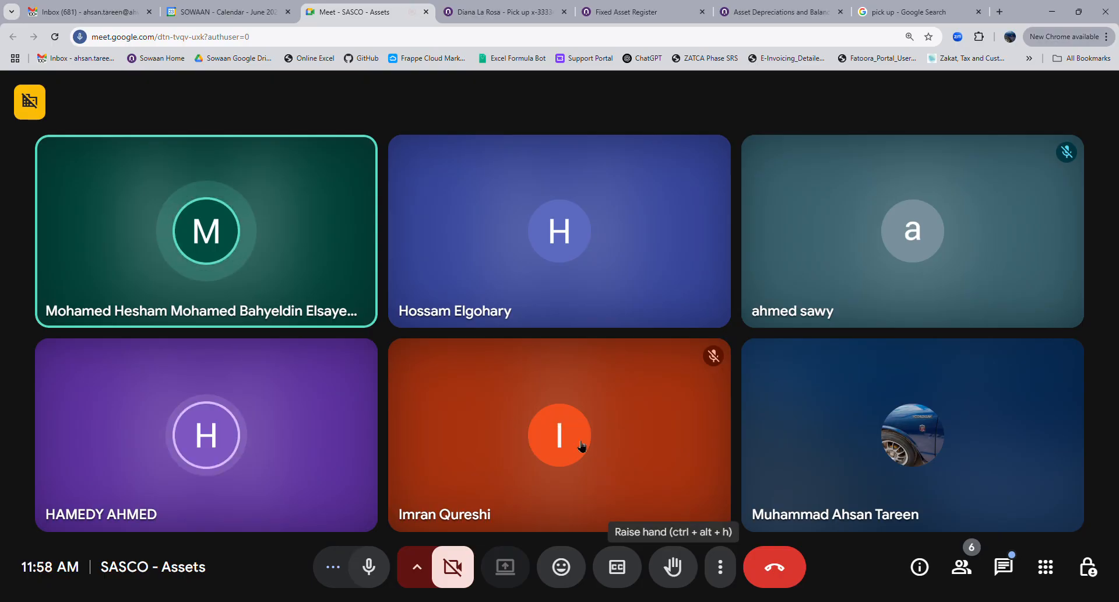
click(499, 11)
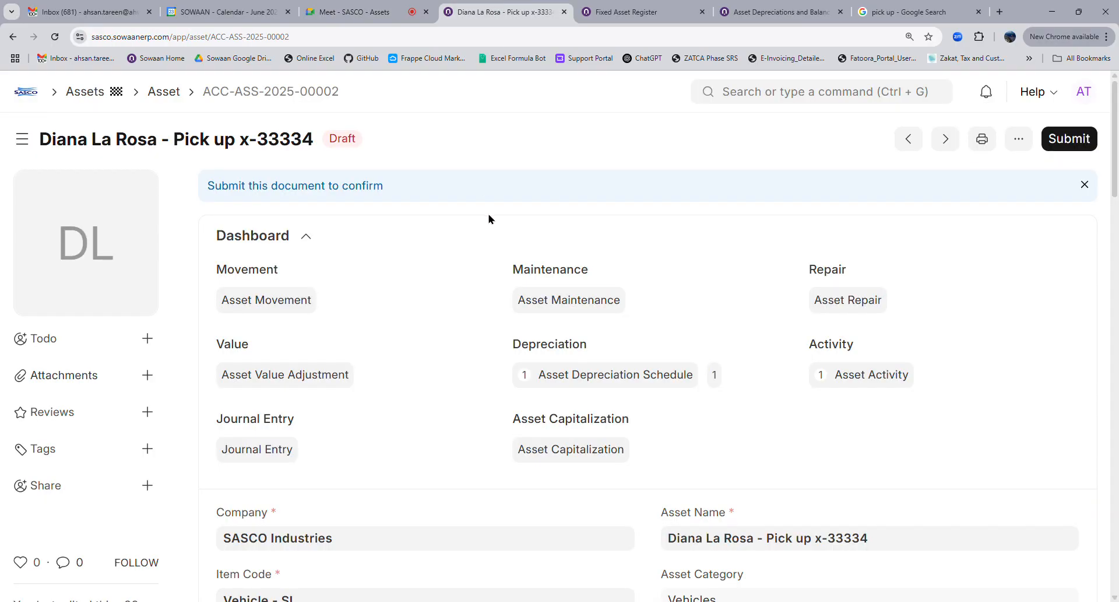
Open the Pick up x-3333 asset ACC-ASS-2025-00001 from the Asset list, then return to Meet
click(174, 94)
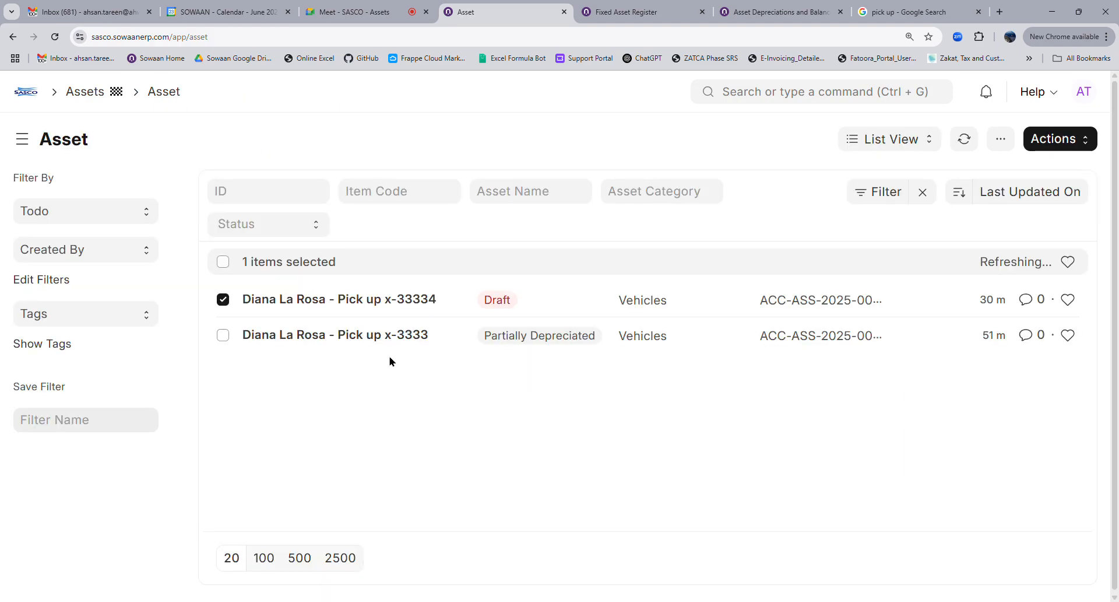
click(376, 337)
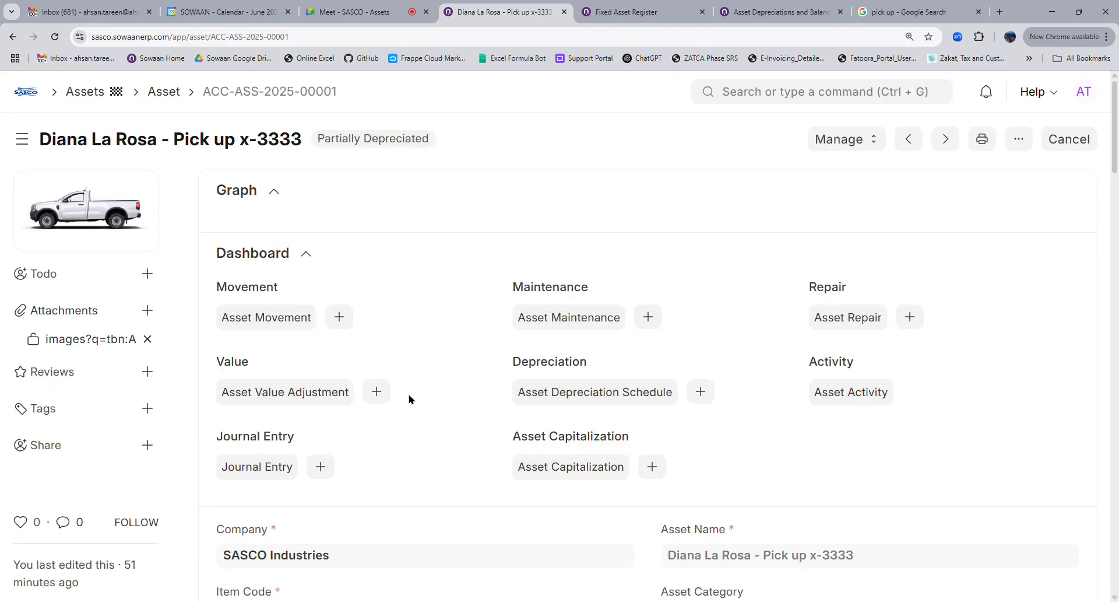
click(361, 12)
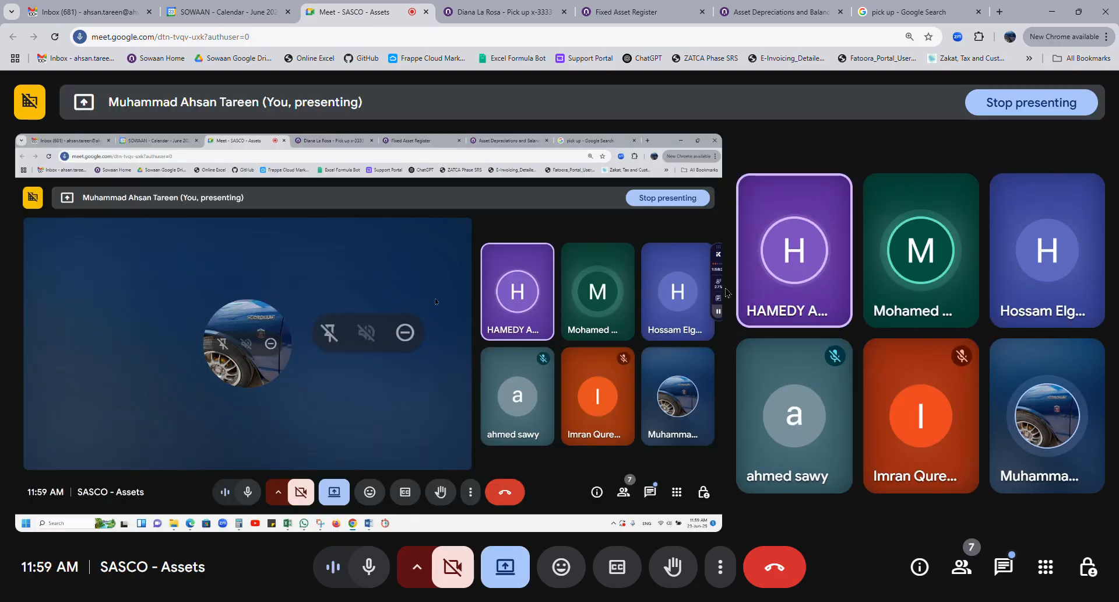
Mute a participant for everyone in the Meet call, then return to asset ACC-ASS-2025-00001
mouse_move(927, 265)
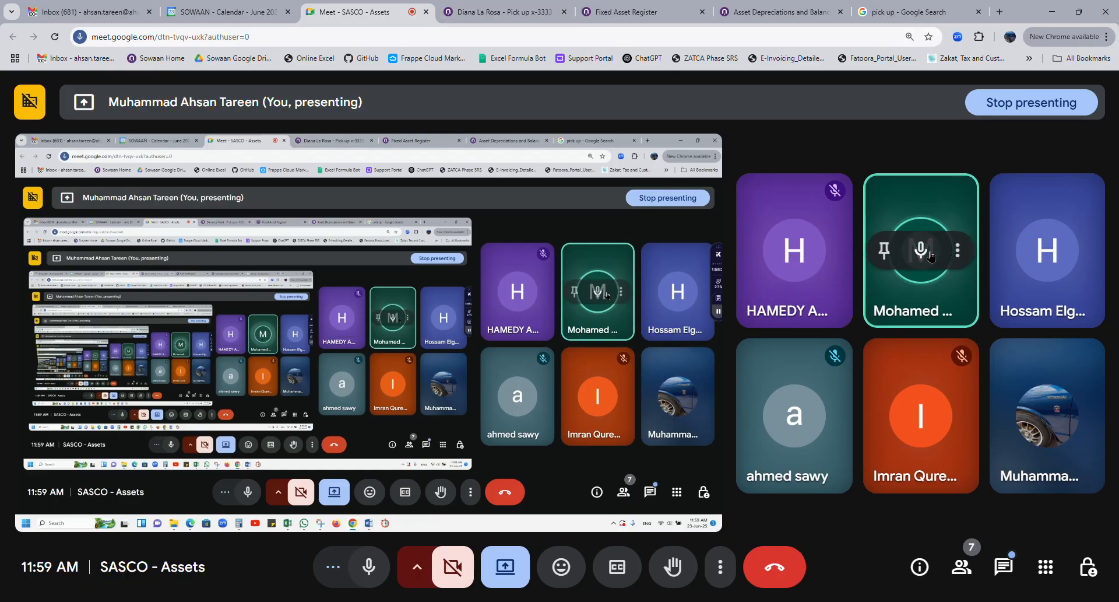
click(921, 251)
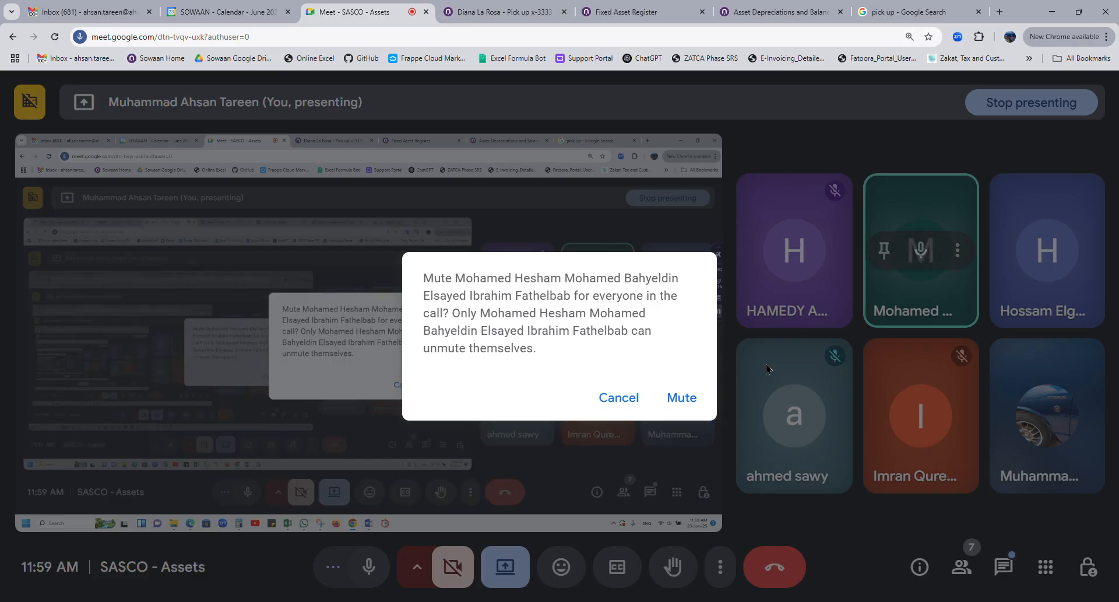
click(681, 397)
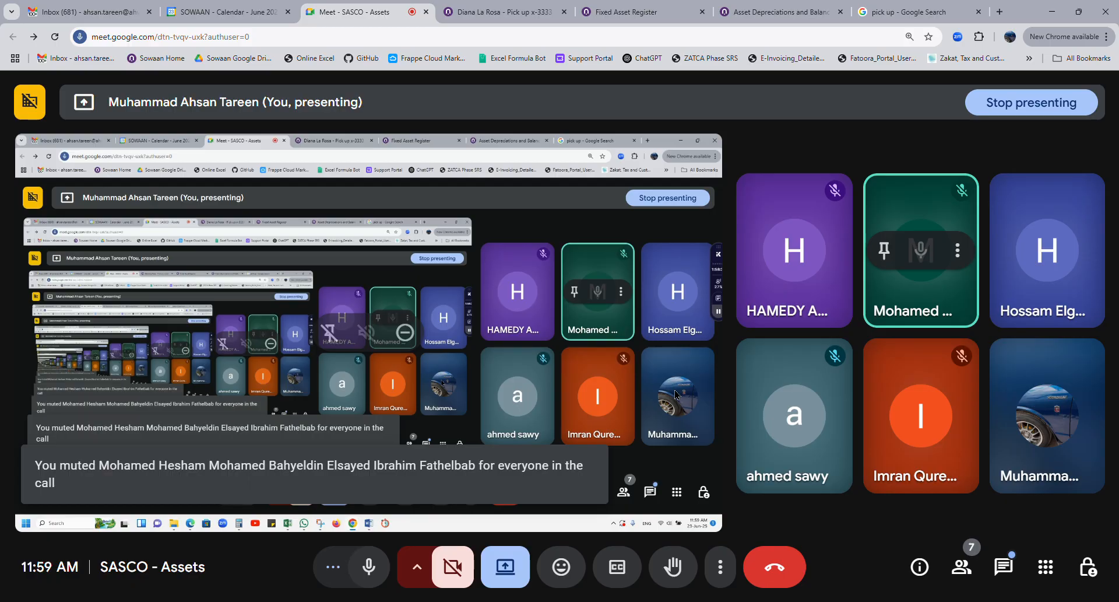
click(509, 14)
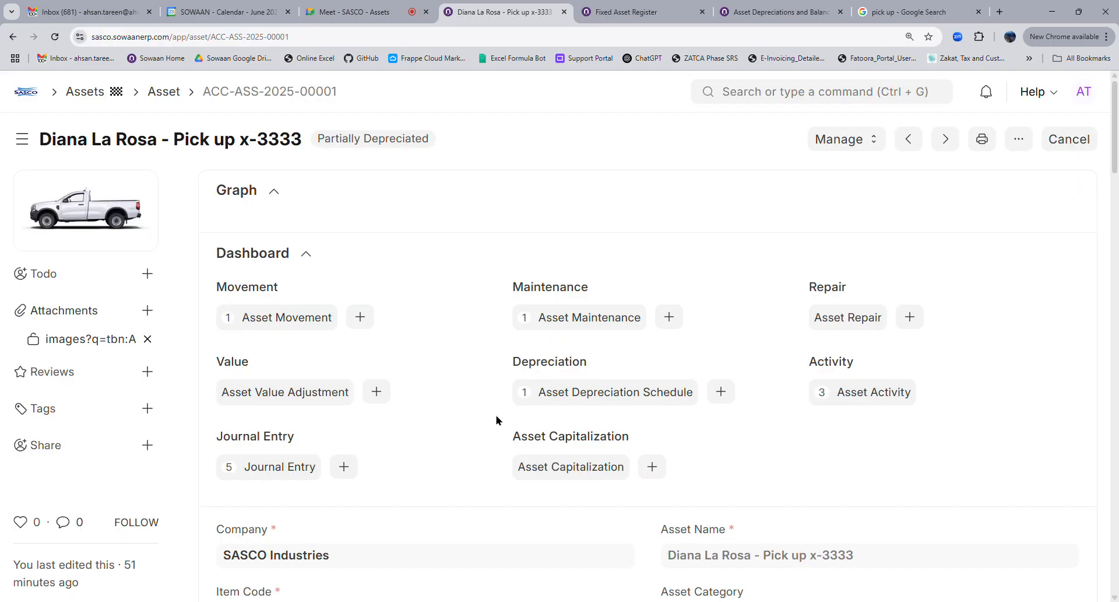
scroll(491, 416, down, 4)
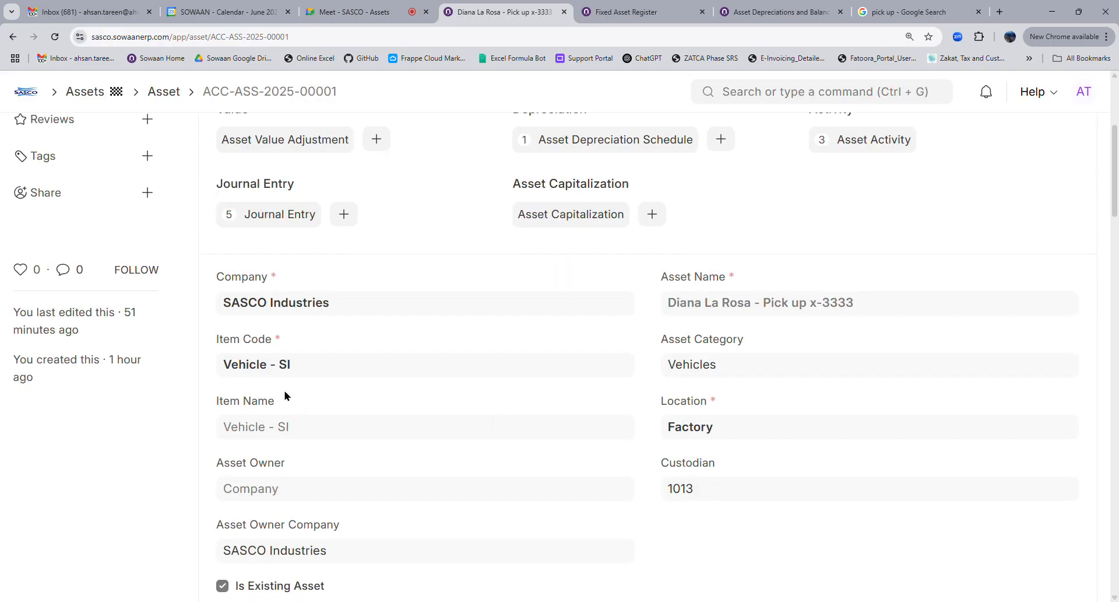
scroll(278, 392, down, 4)
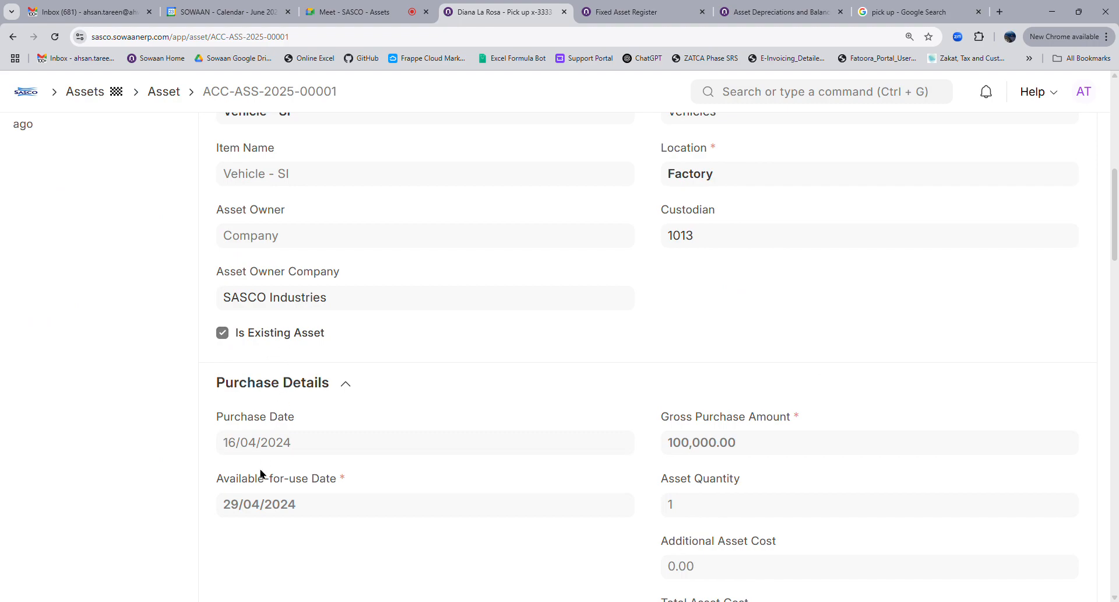
scroll(525, 421, down, 4)
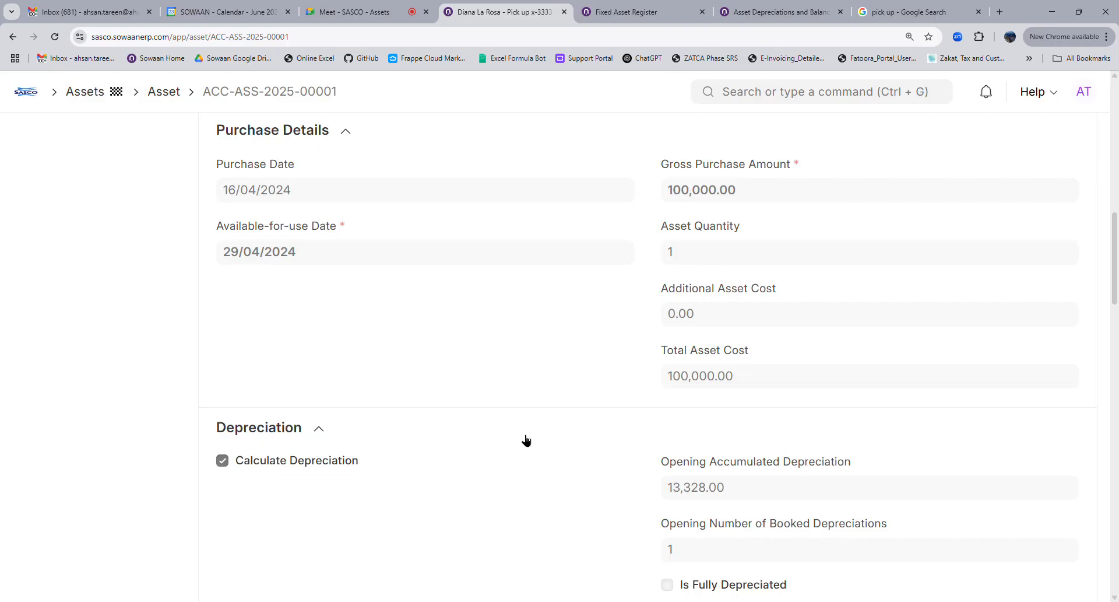
scroll(527, 440, down, 4)
scroll(530, 443, up, 13)
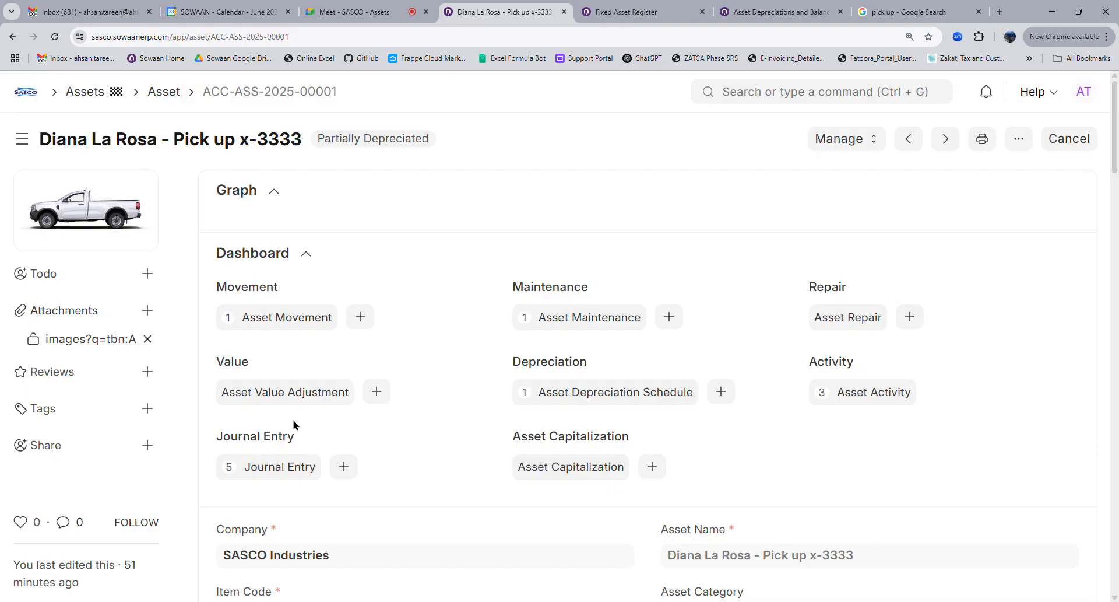
scroll(444, 446, down, 4)
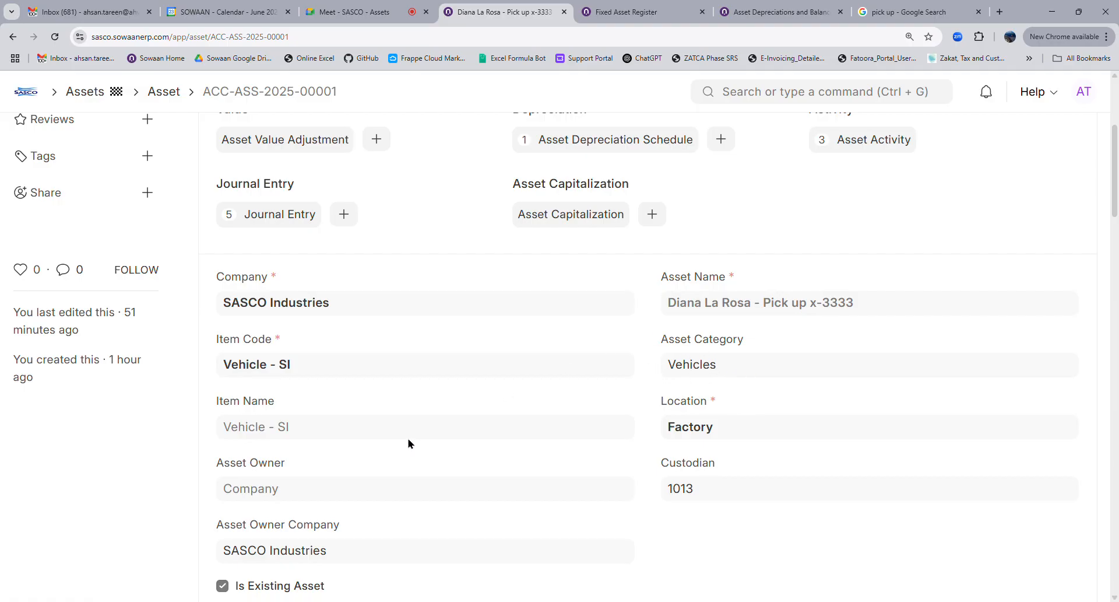
scroll(242, 477, down, 4)
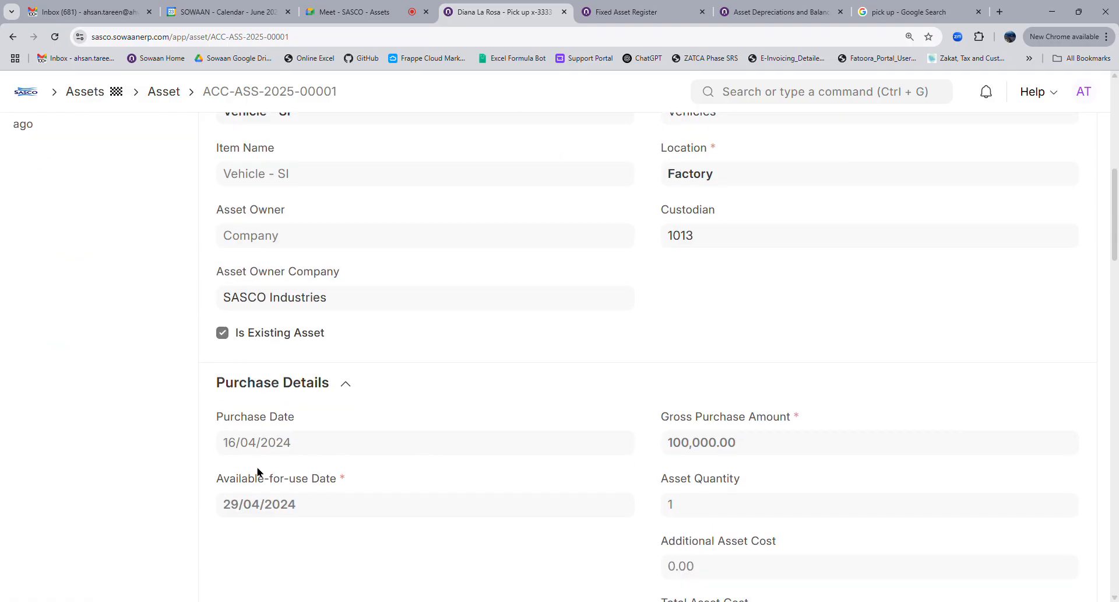
scroll(284, 523, down, 8)
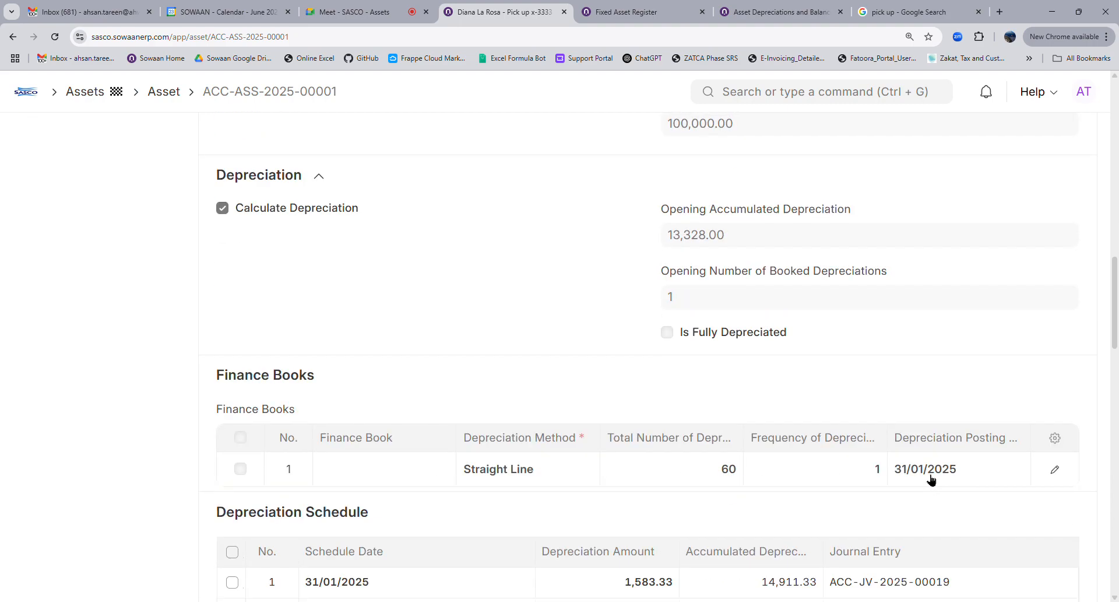
scroll(927, 481, down, 4)
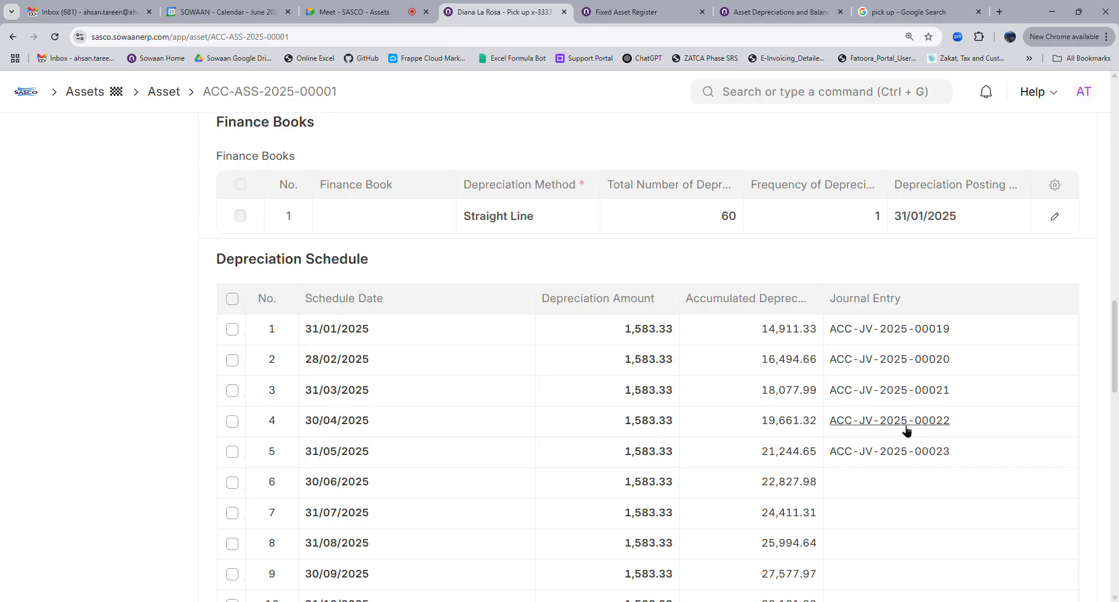
scroll(586, 279, up, 4)
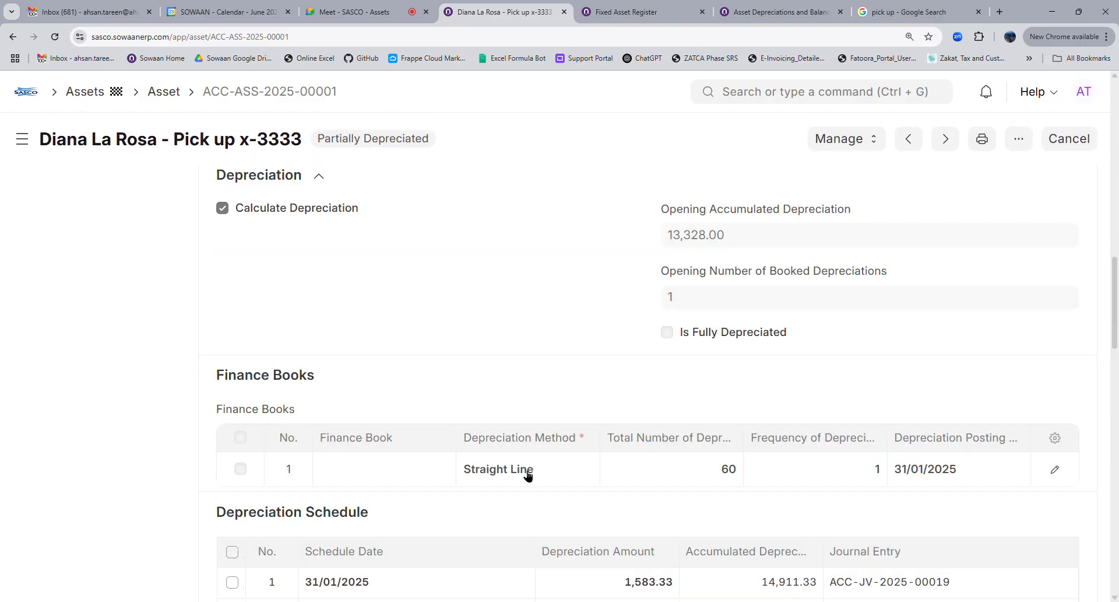
scroll(908, 583, down, 4)
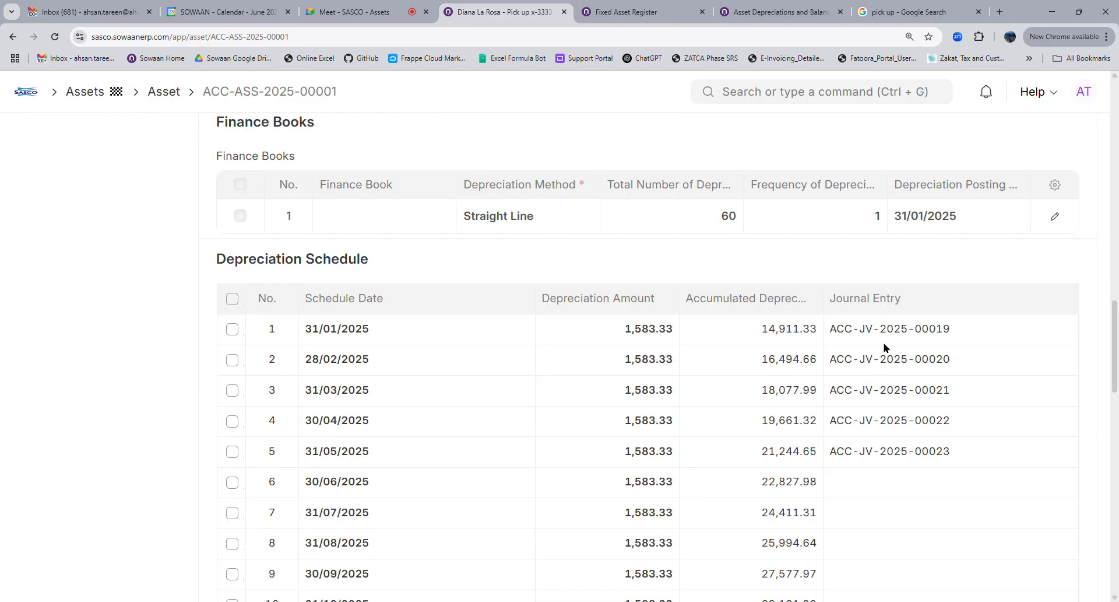
scroll(607, 302, up, 16)
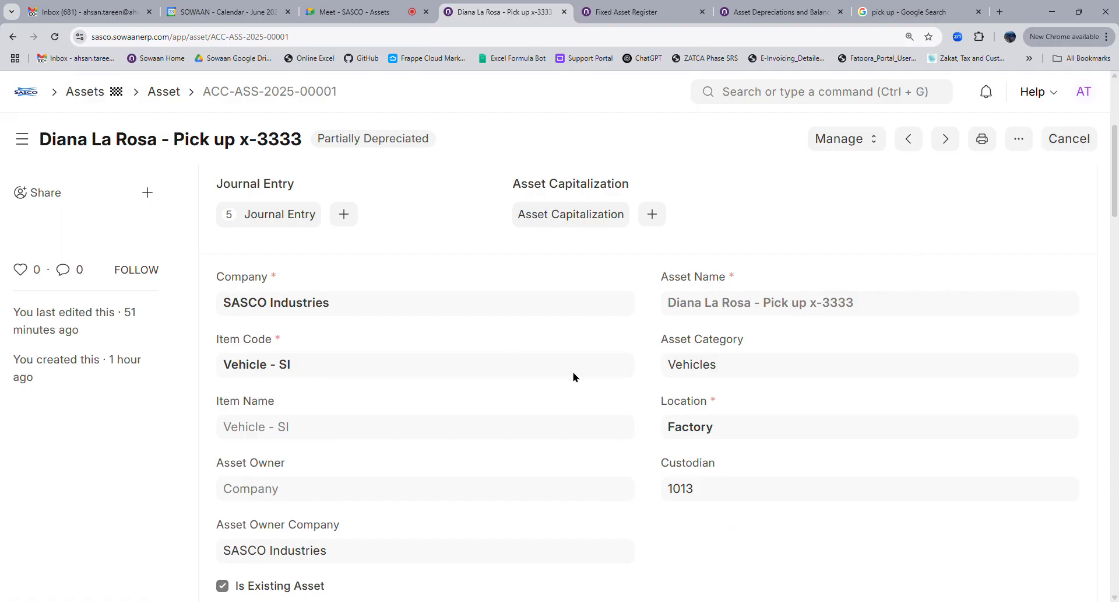
click(846, 141)
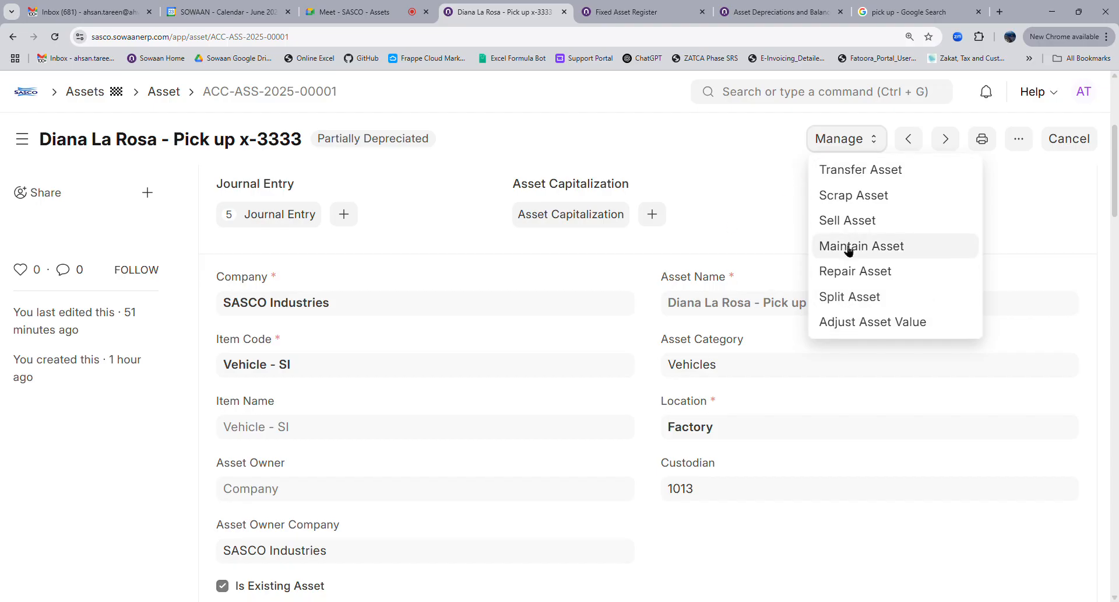
click(736, 220)
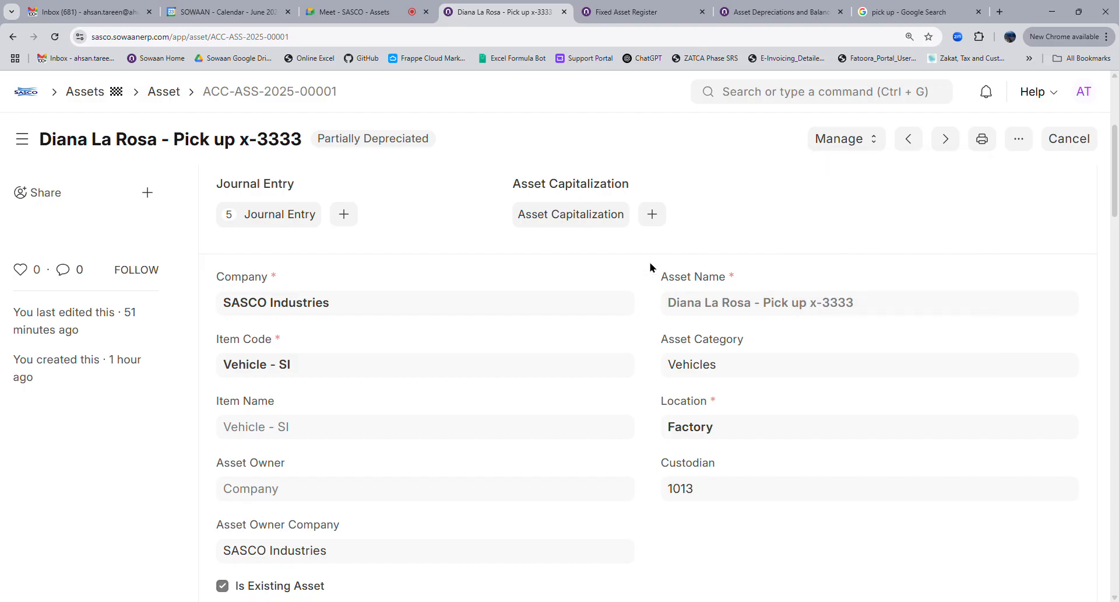
scroll(247, 469, down, 4)
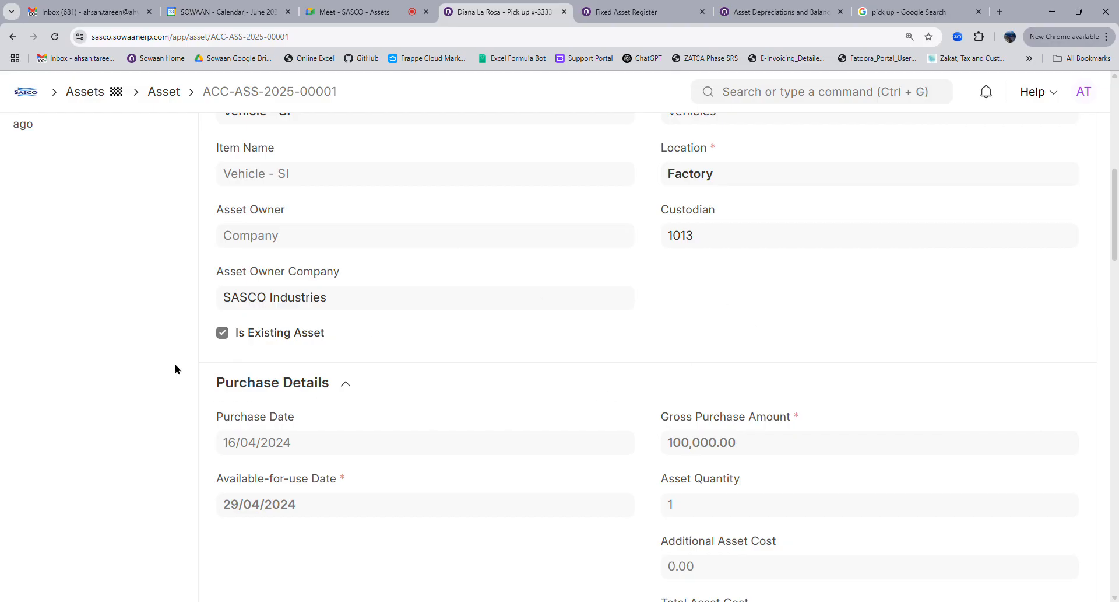
scroll(293, 415, down, 16)
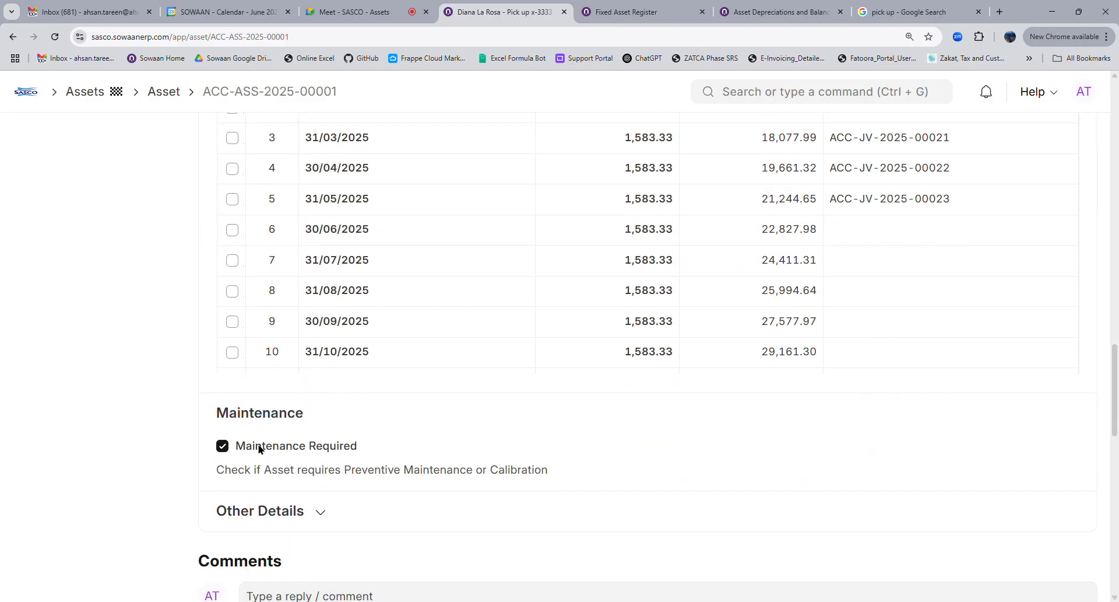
scroll(907, 159, up, 20)
Open asset ACC-ASS-2025-00002 and reveal its insurance: 100000 insured, 01/06/2026 to 18/08/2027
click(908, 149)
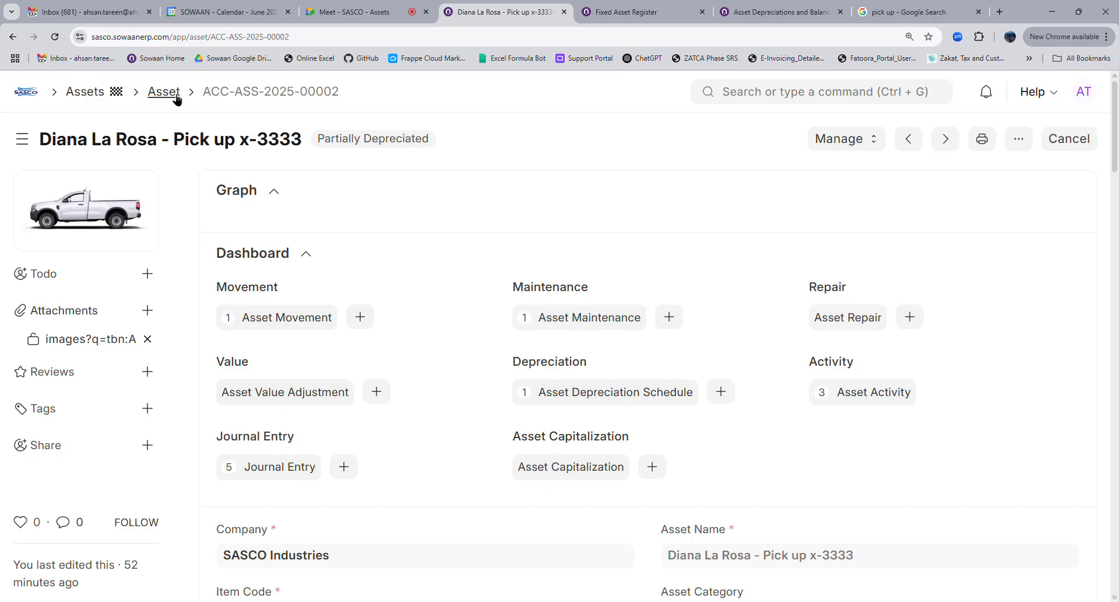
scroll(438, 367, down, 2)
scroll(420, 372, down, 9)
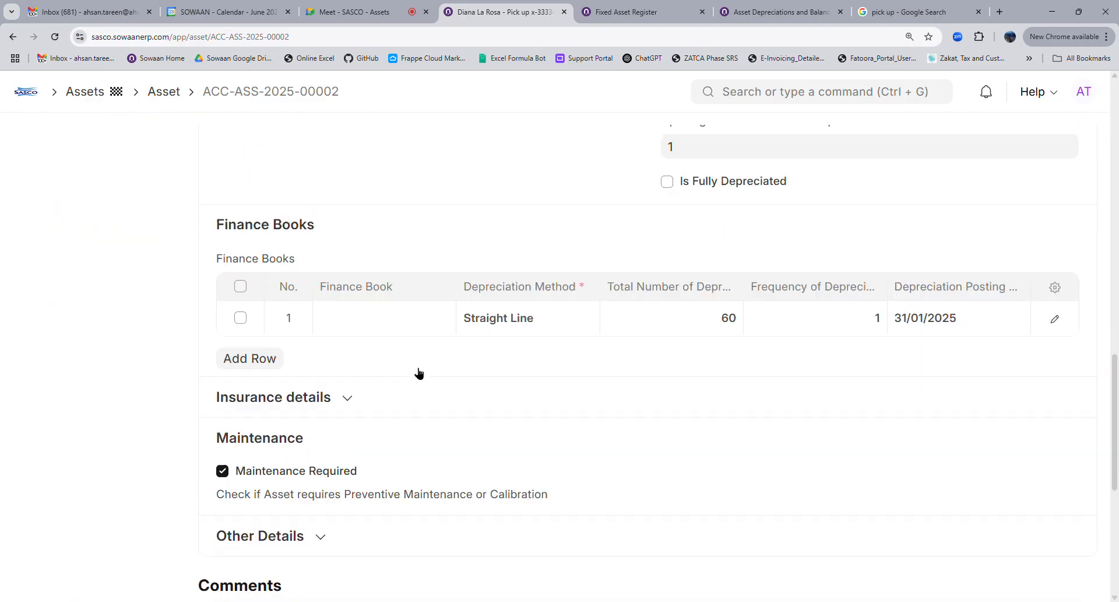
click(298, 195)
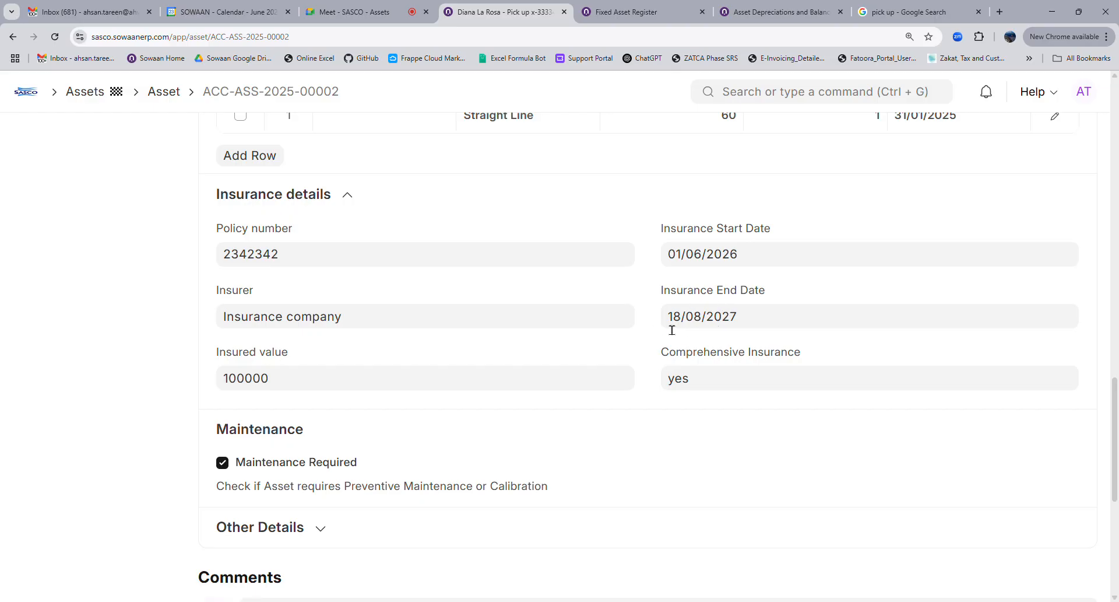
click(361, 12)
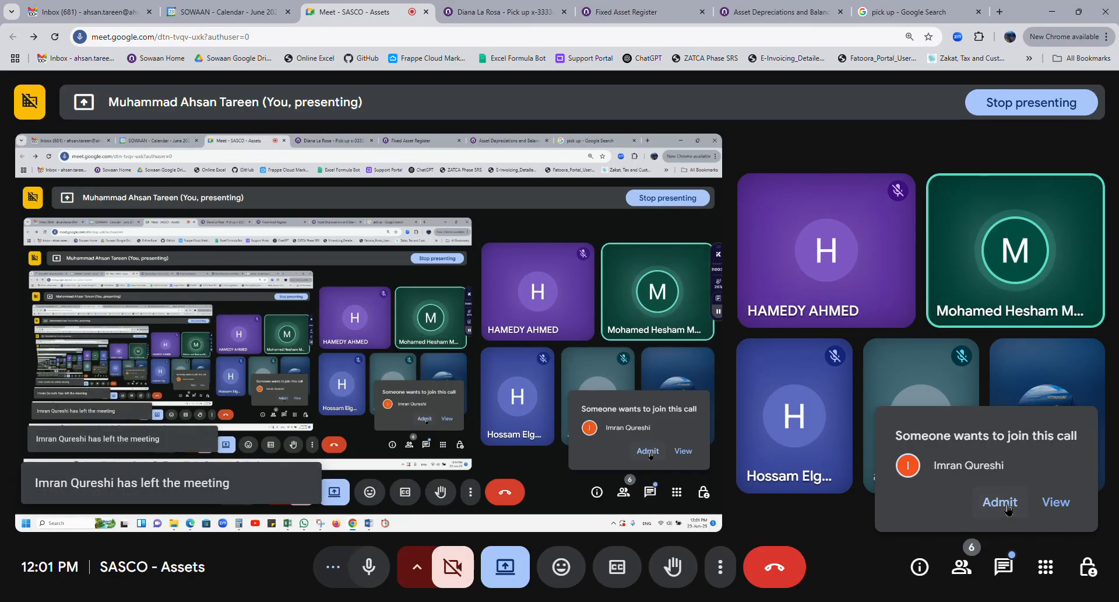
click(497, 14)
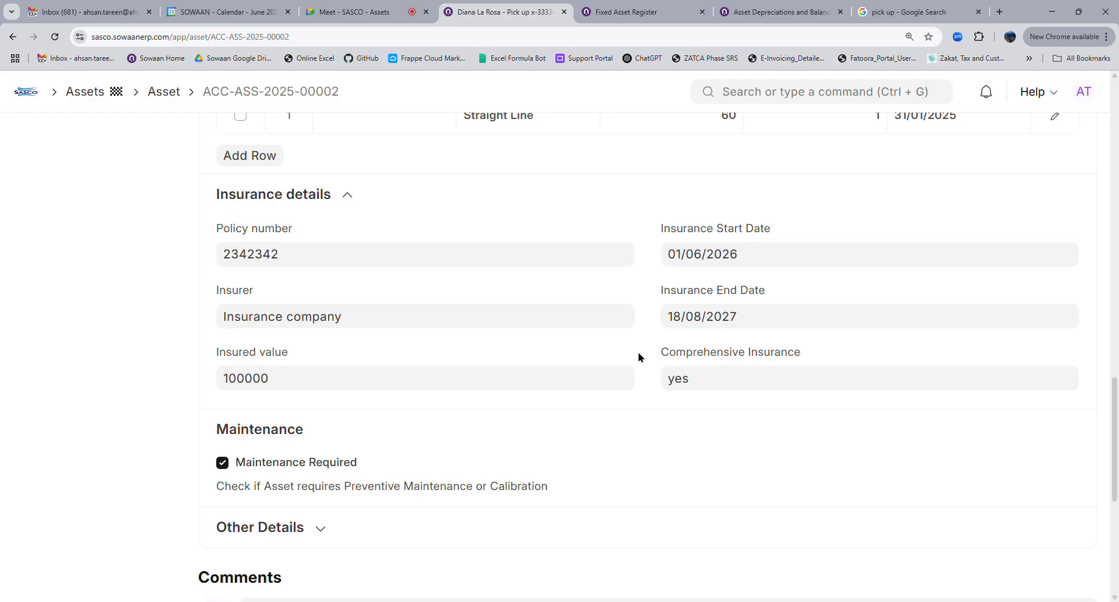
Return through the Asset list breadcrumb to the Assets workspace with its Reports & Masters links
scroll(641, 358, up, 5)
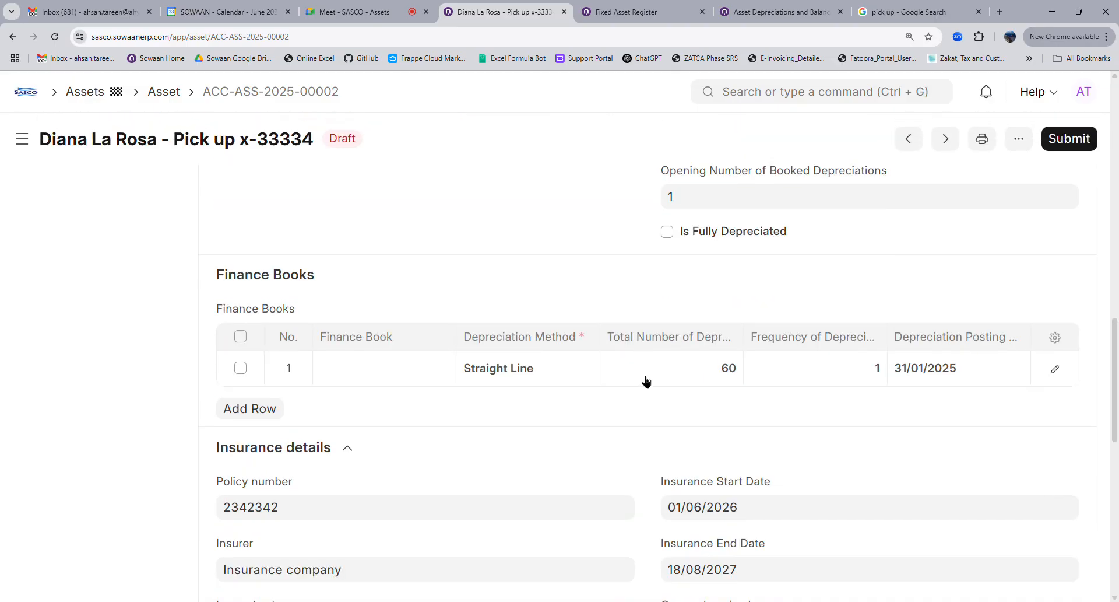
scroll(643, 378, down, 5)
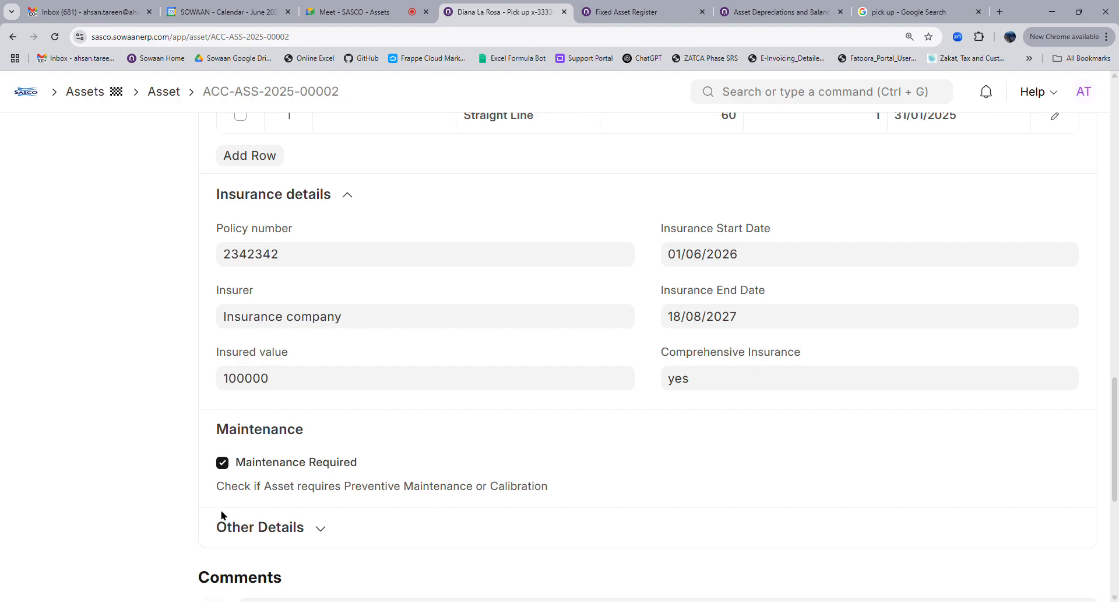
click(163, 93)
click(83, 92)
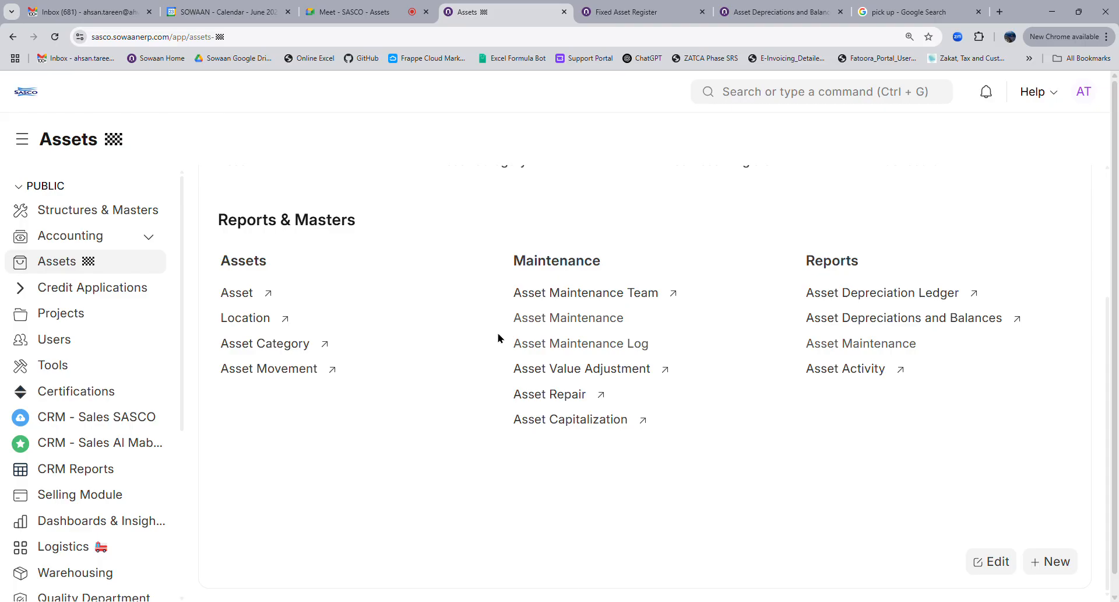